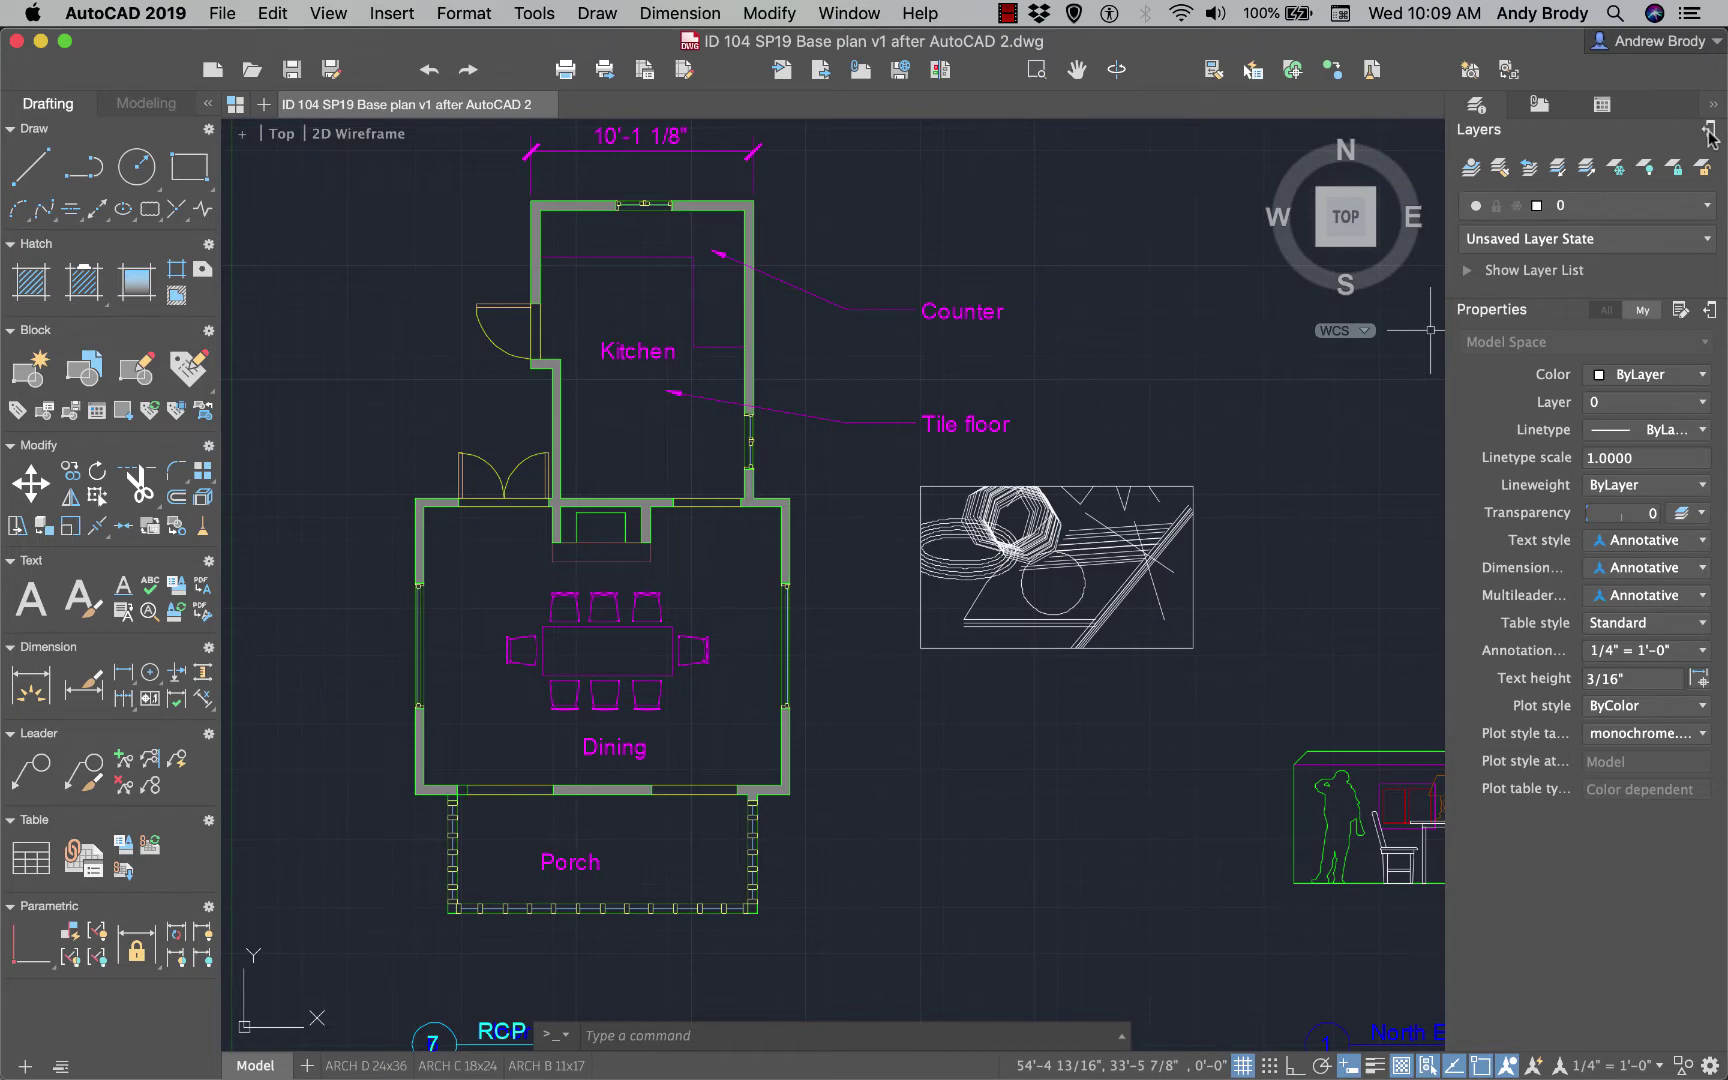
- Undock the Layers palette, place it over the drawing and narrow the layer list's Name column
{"action": "left_click", "coordinate": [1708, 130]}
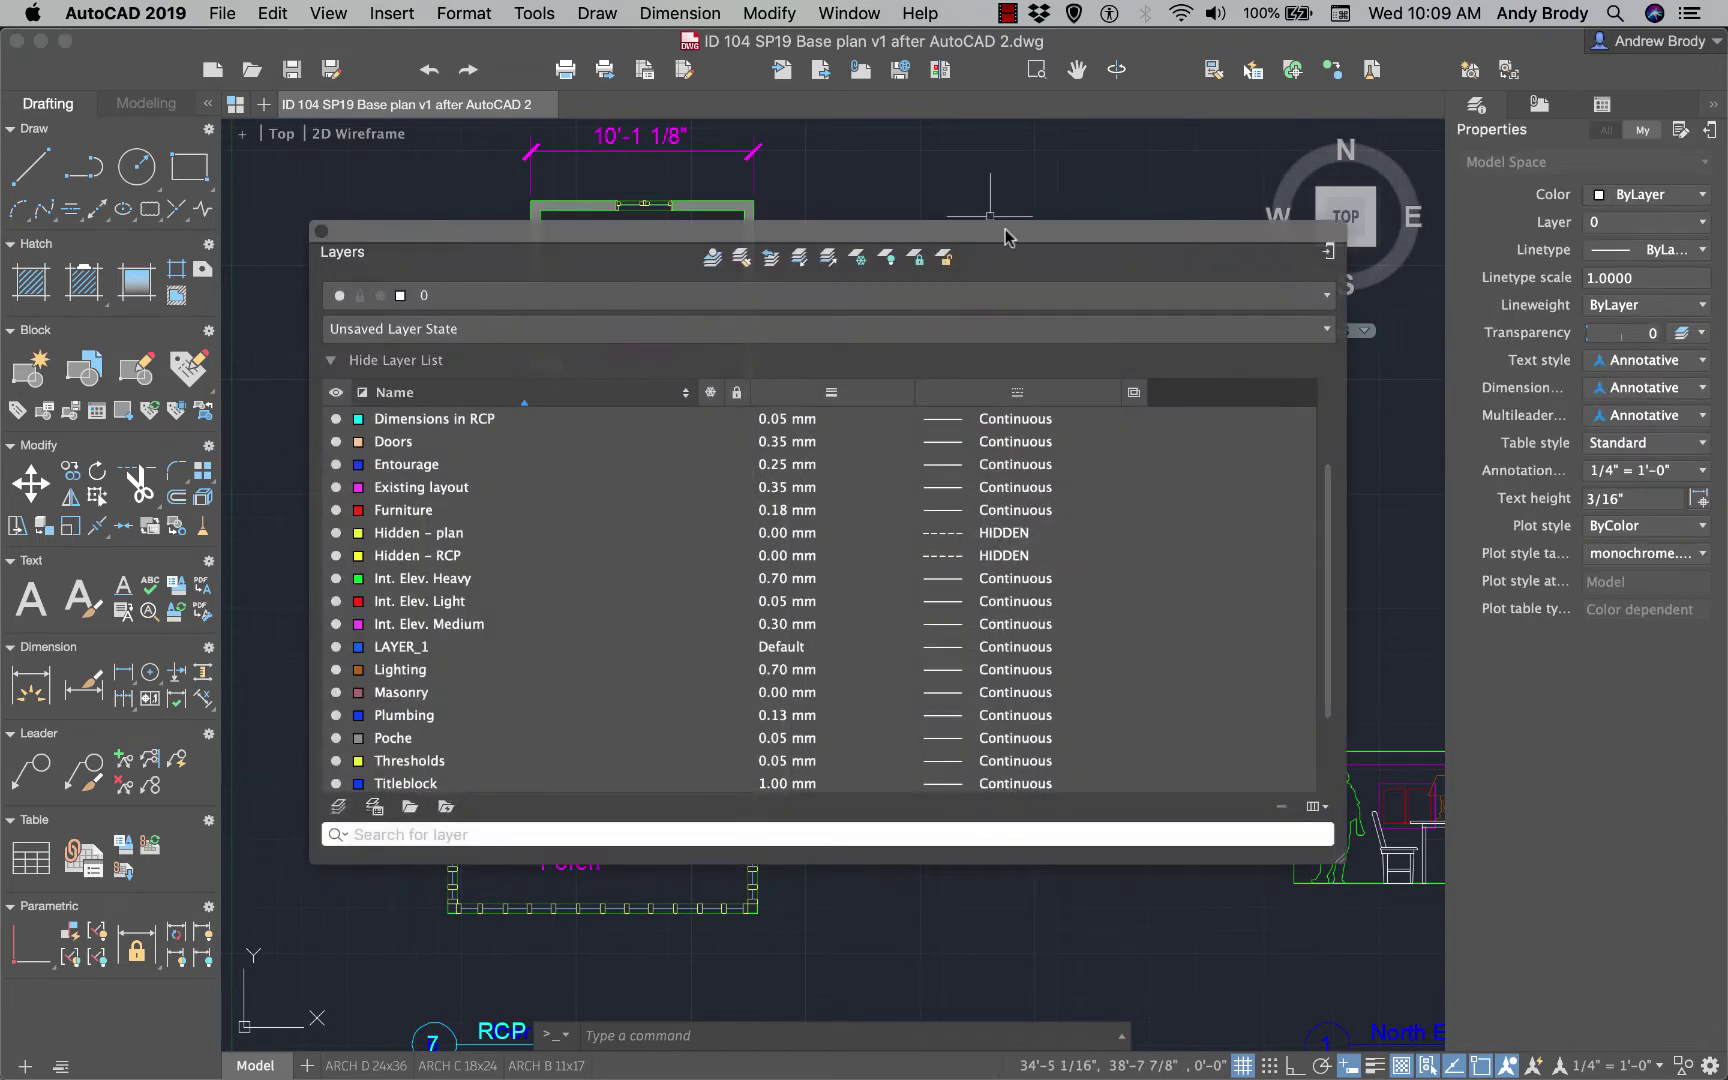
{"action": "left_click_drag", "start_coordinate": [1003, 230], "coordinate": [1004, 191]}
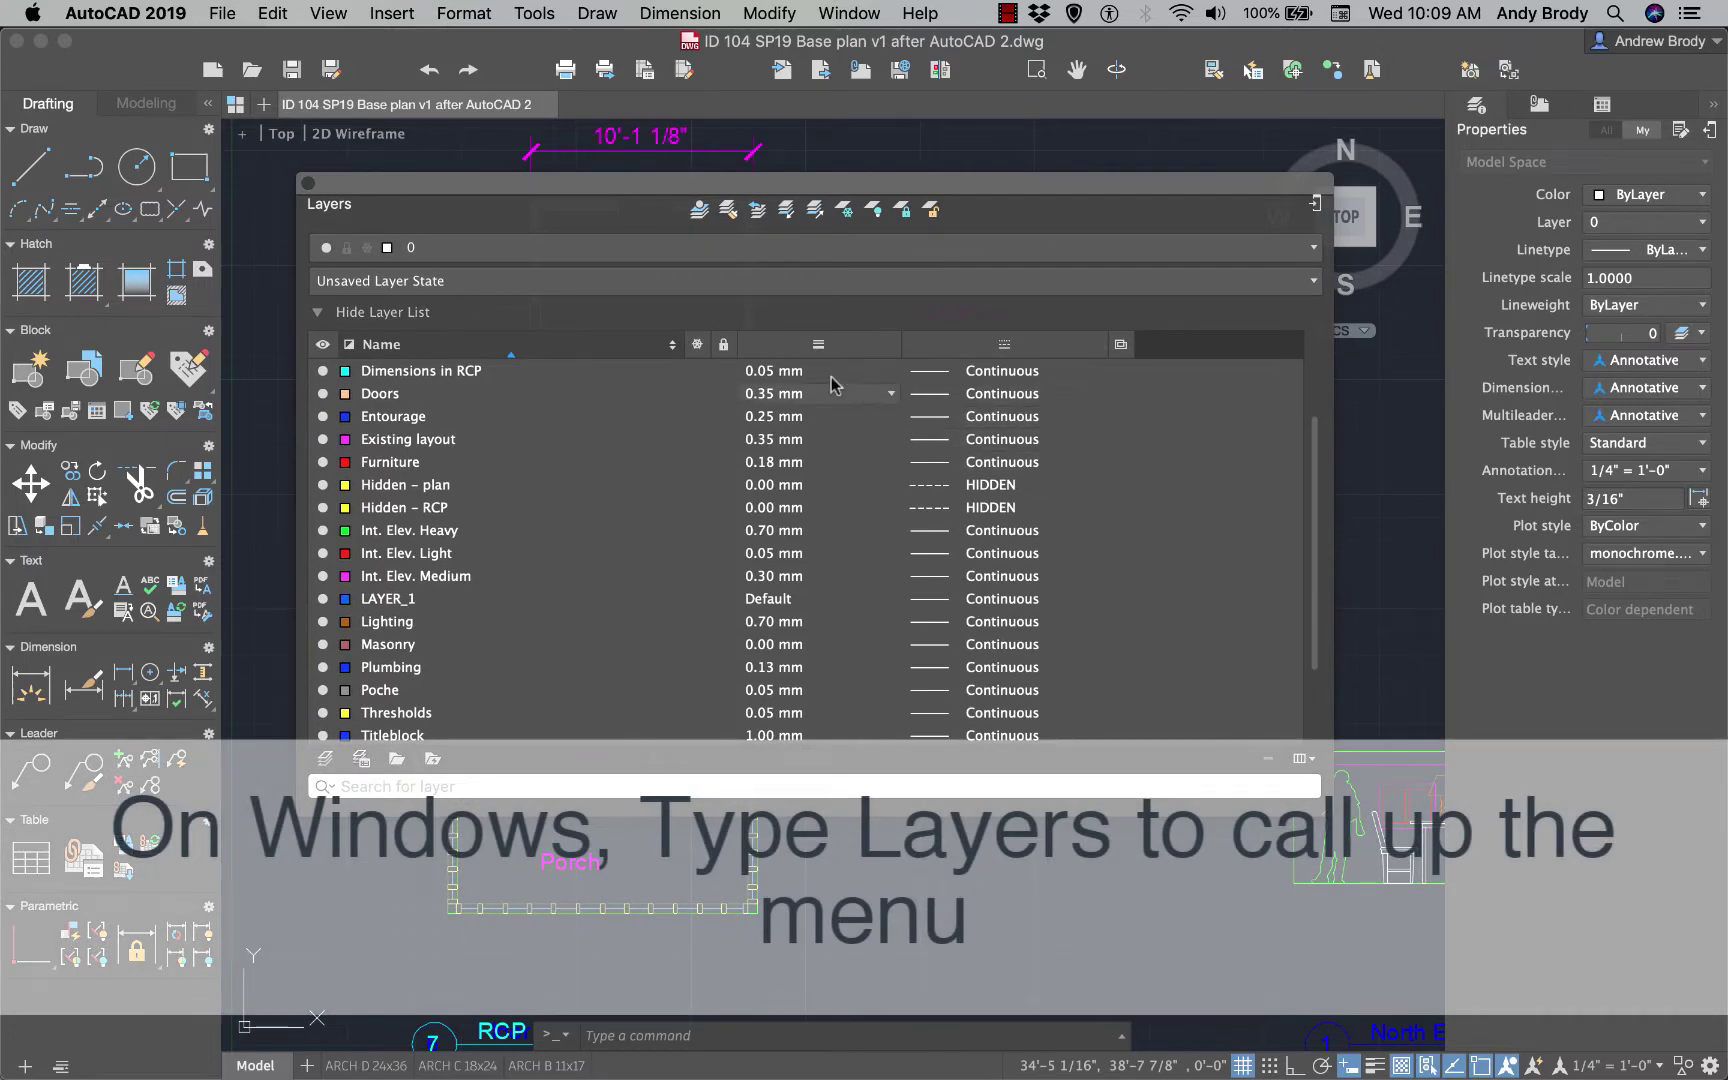
{"action": "left_click_drag", "start_coordinate": [686, 344], "coordinate": [574, 336]}
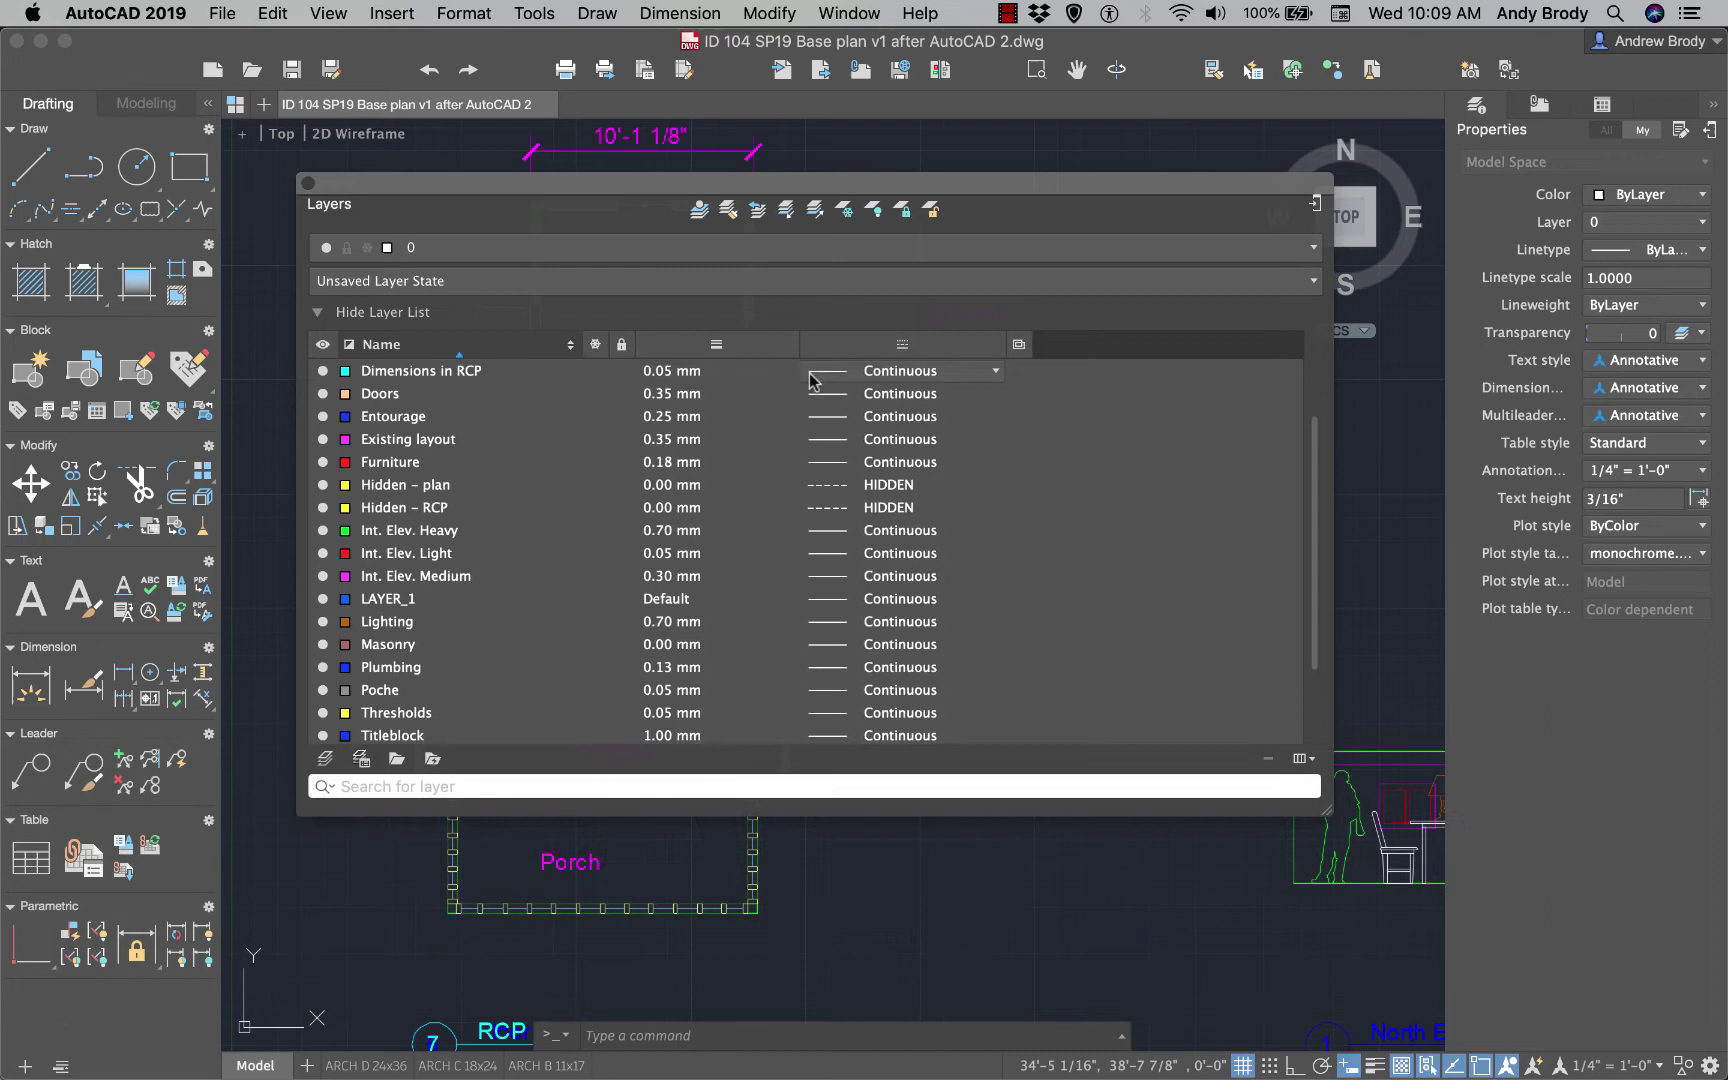
- Show the Plot column in the layer list and narrow the Name column so every column fits
{"action": "right_click", "coordinate": [1076, 355]}
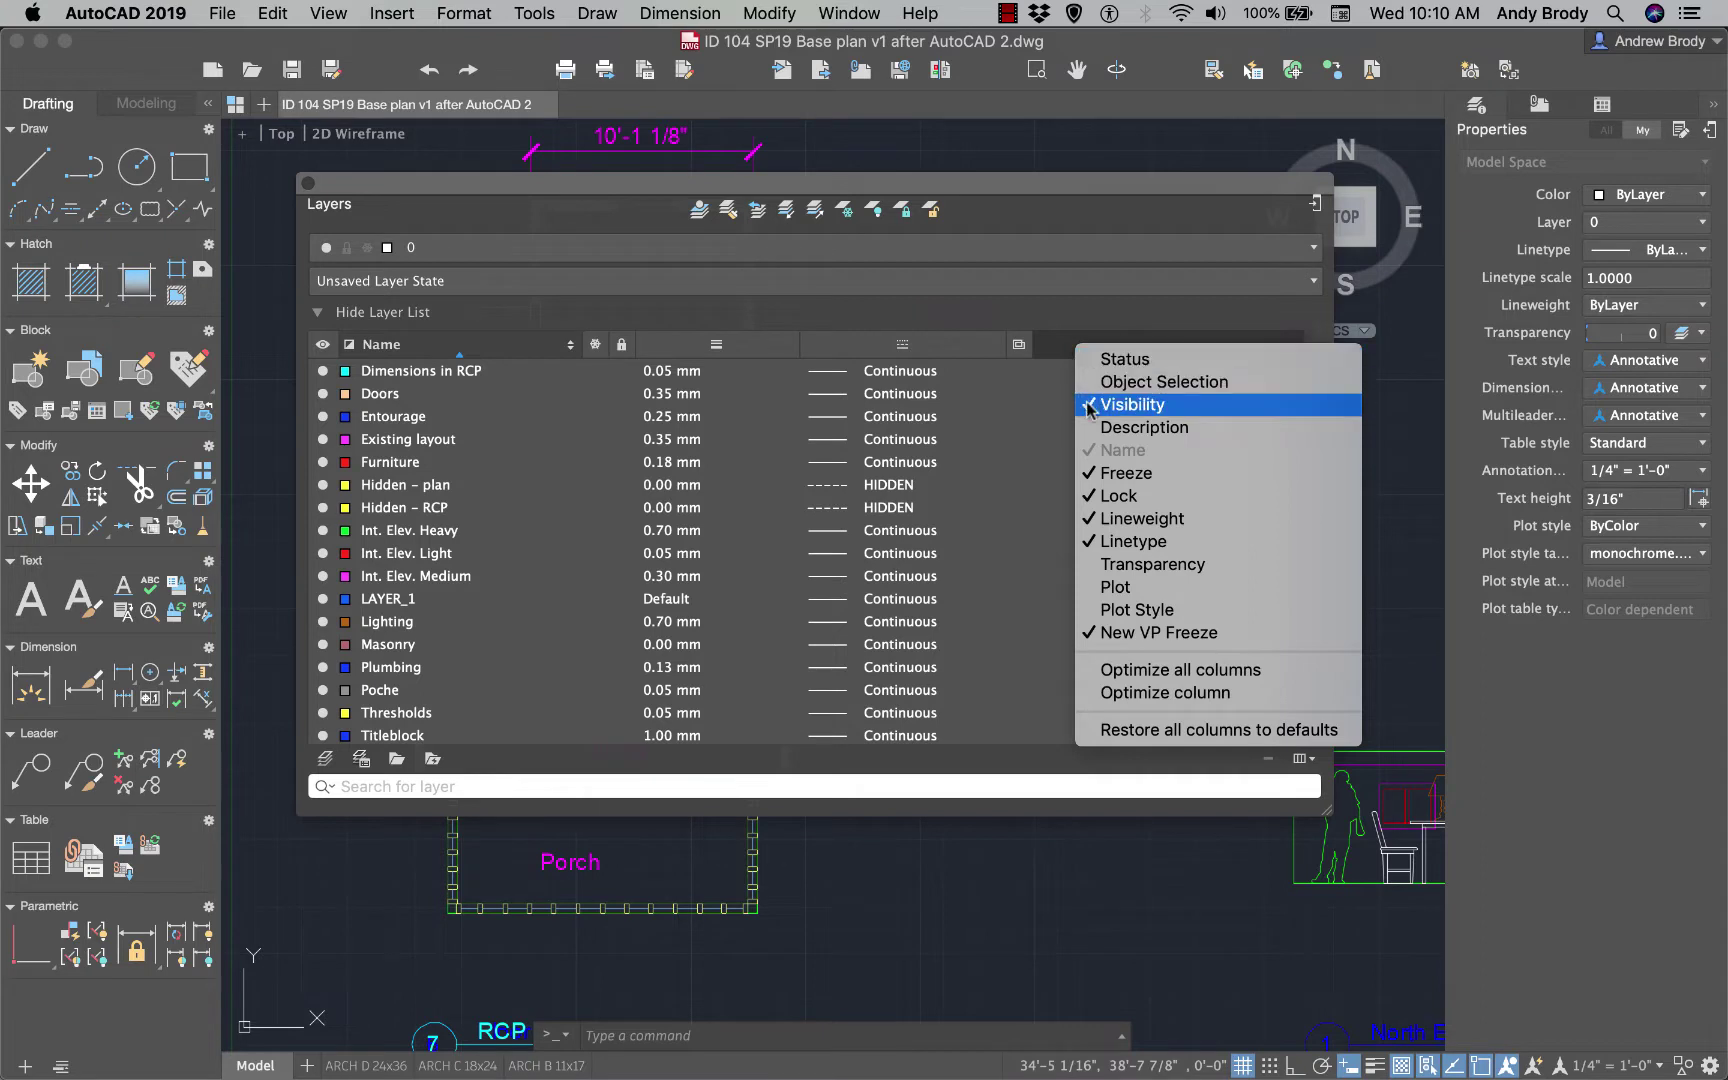
{"action": "left_click", "coordinate": [1117, 588]}
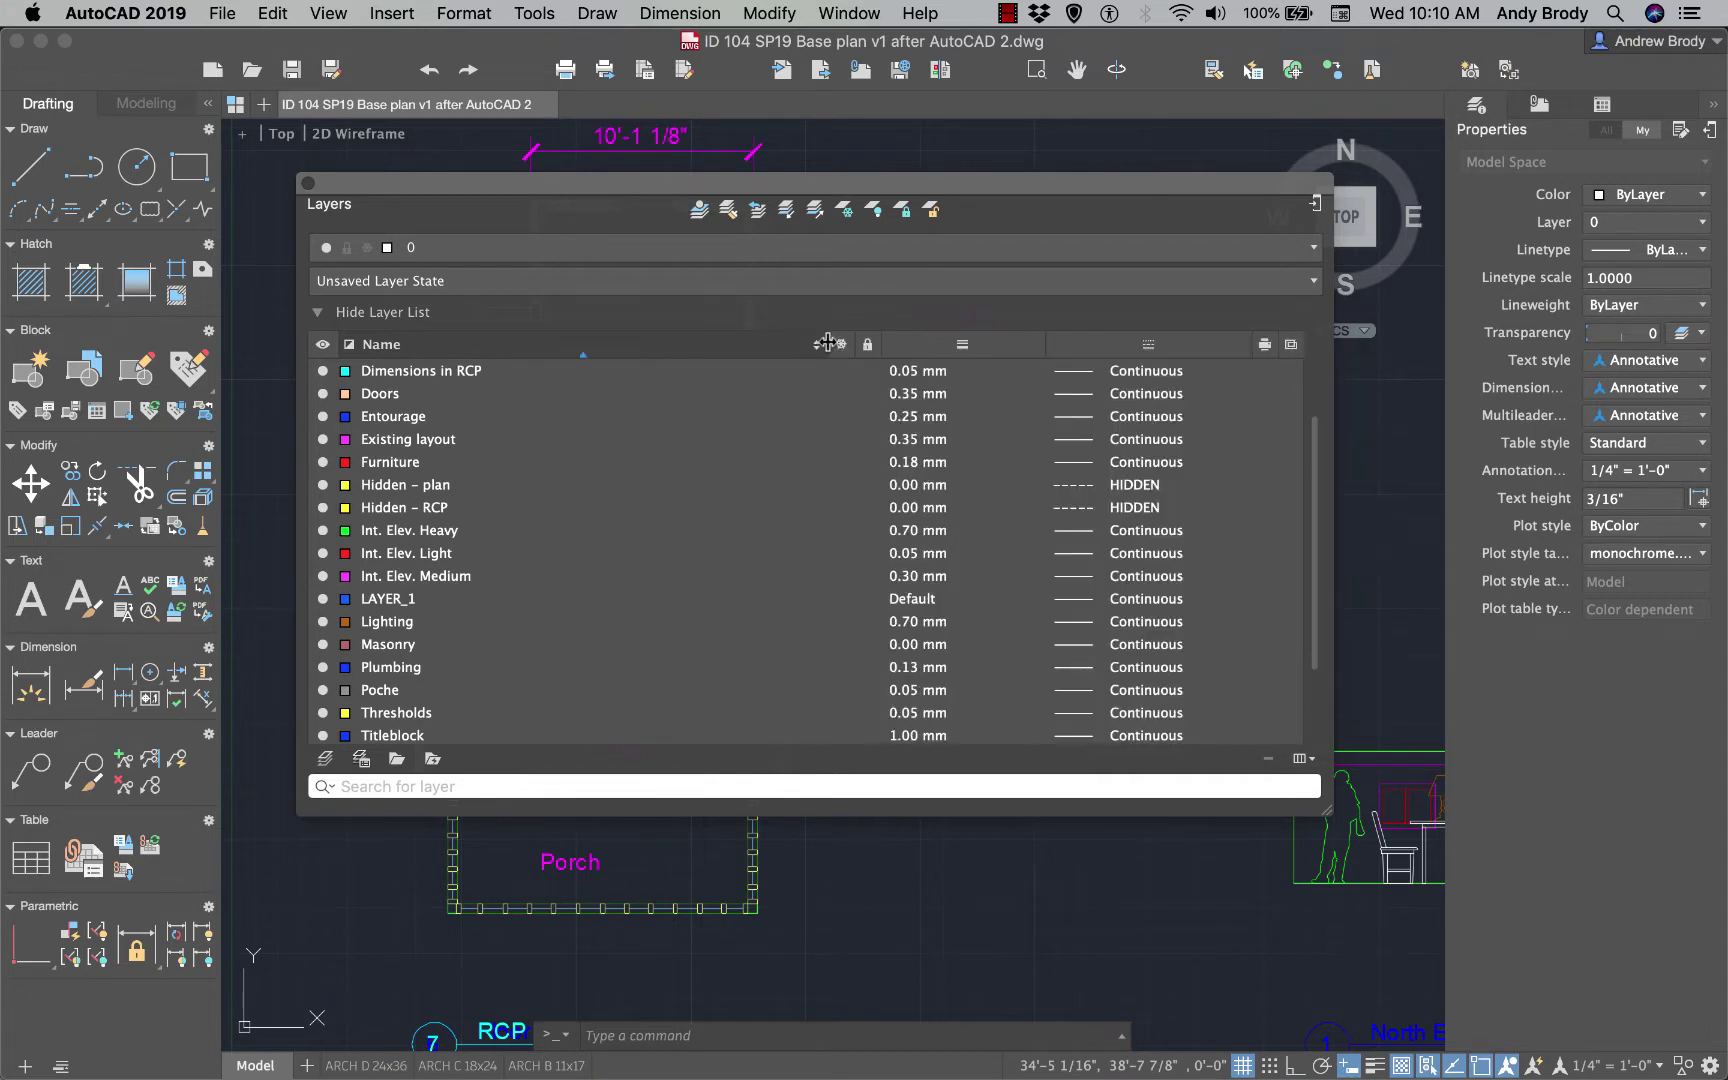
{"action": "left_click_drag", "start_coordinate": [827, 343], "coordinate": [601, 343]}
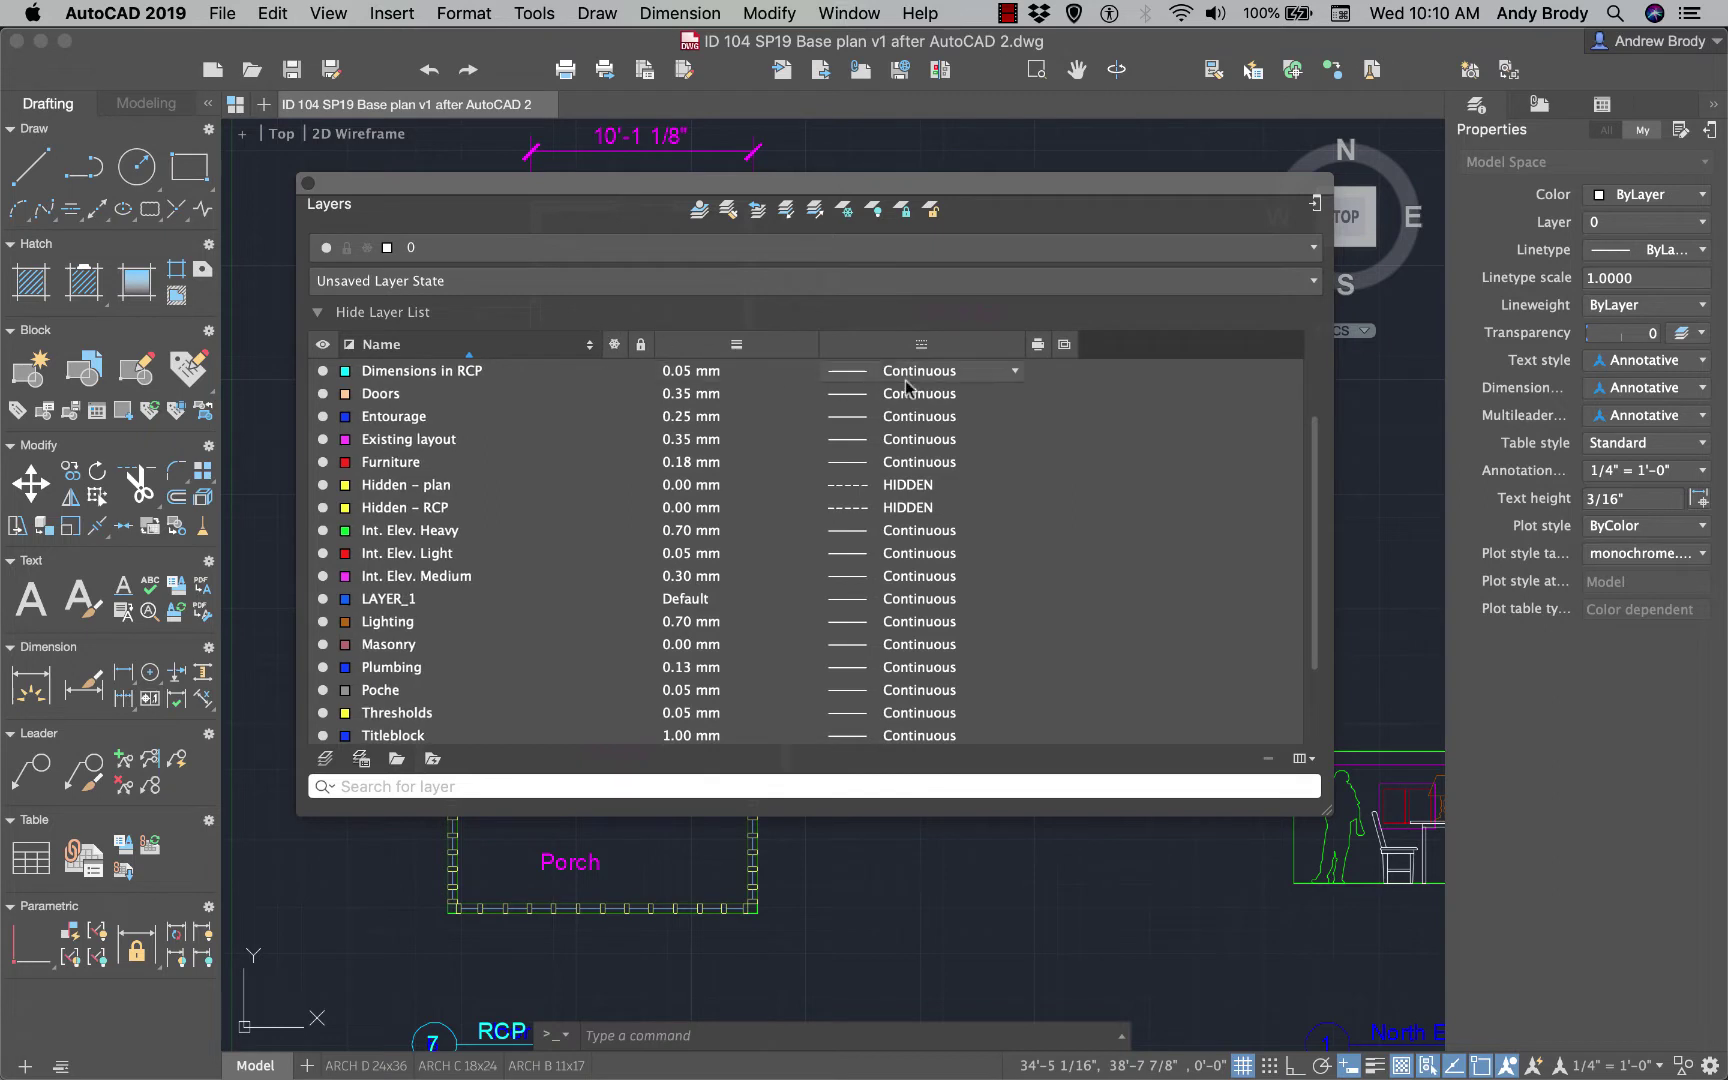
- Look through the layer list, select the Doors layer and shift the Layers palette to uncover part of the floor plan
{"action": "scroll", "coordinate": [1128, 588], "scroll_direction": "down", "scroll_amount": 2}
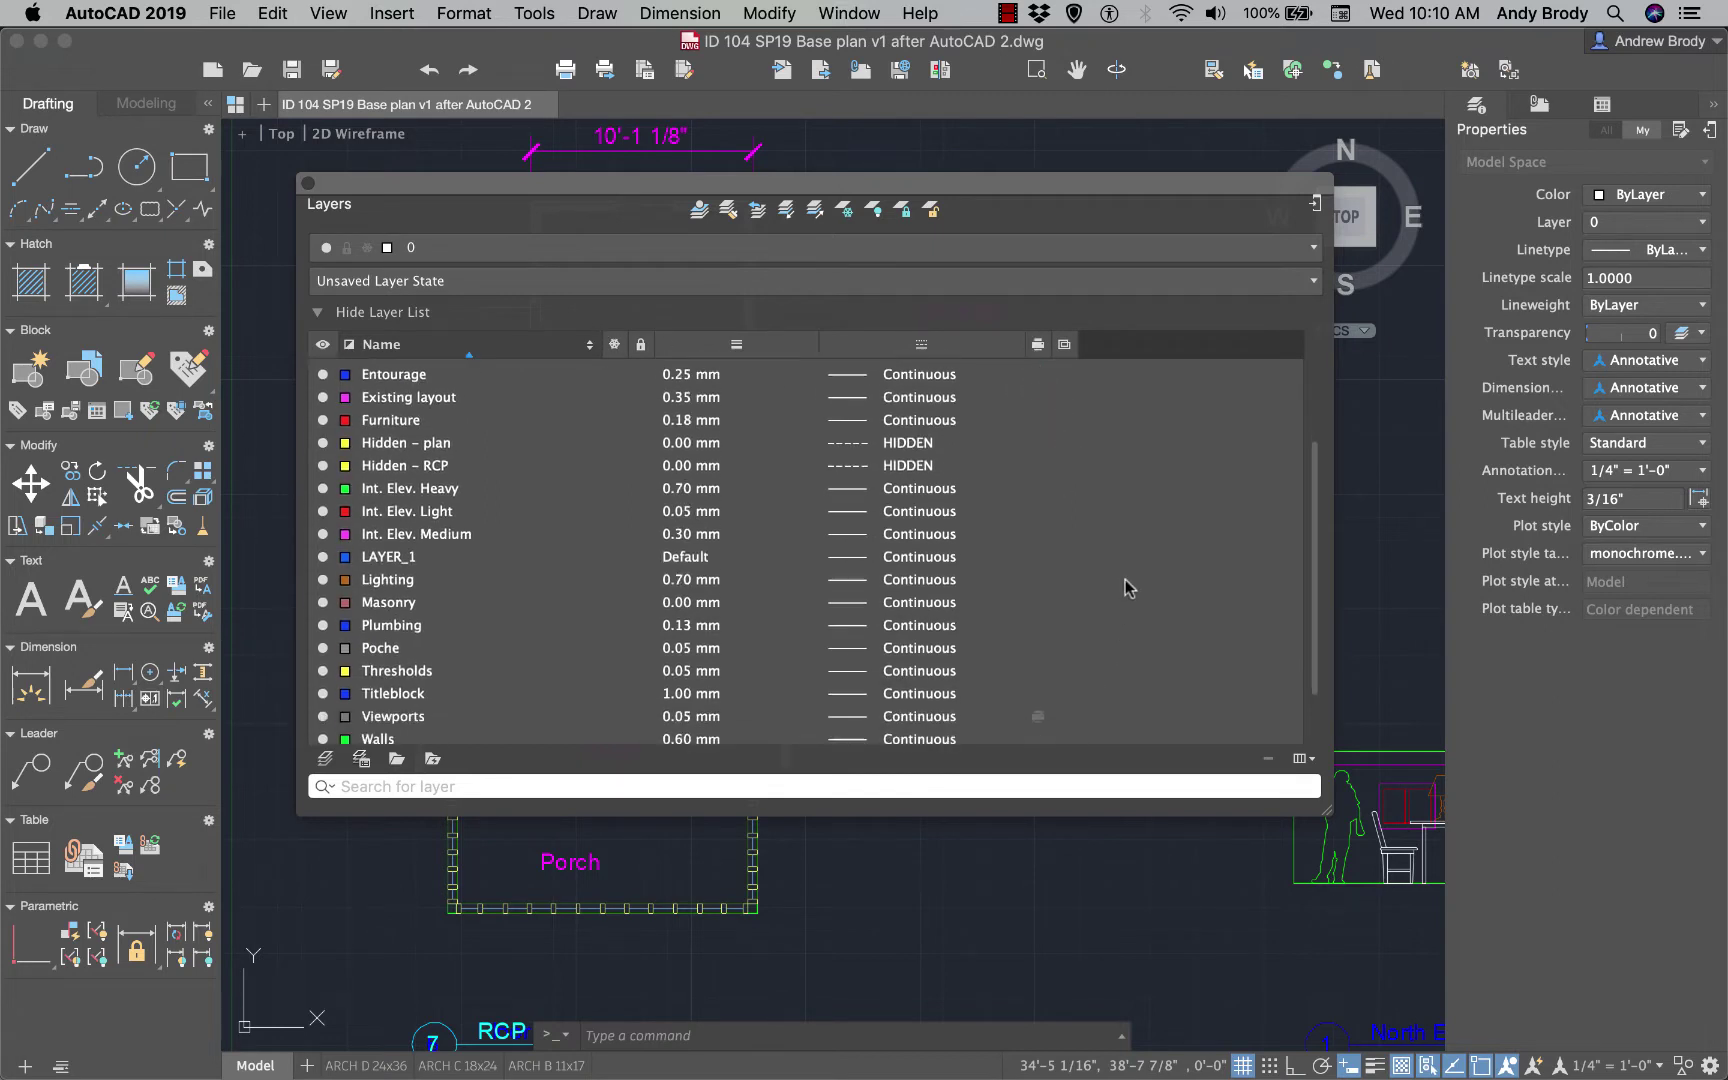
{"action": "scroll", "coordinate": [1128, 588], "scroll_direction": "down", "scroll_amount": 3}
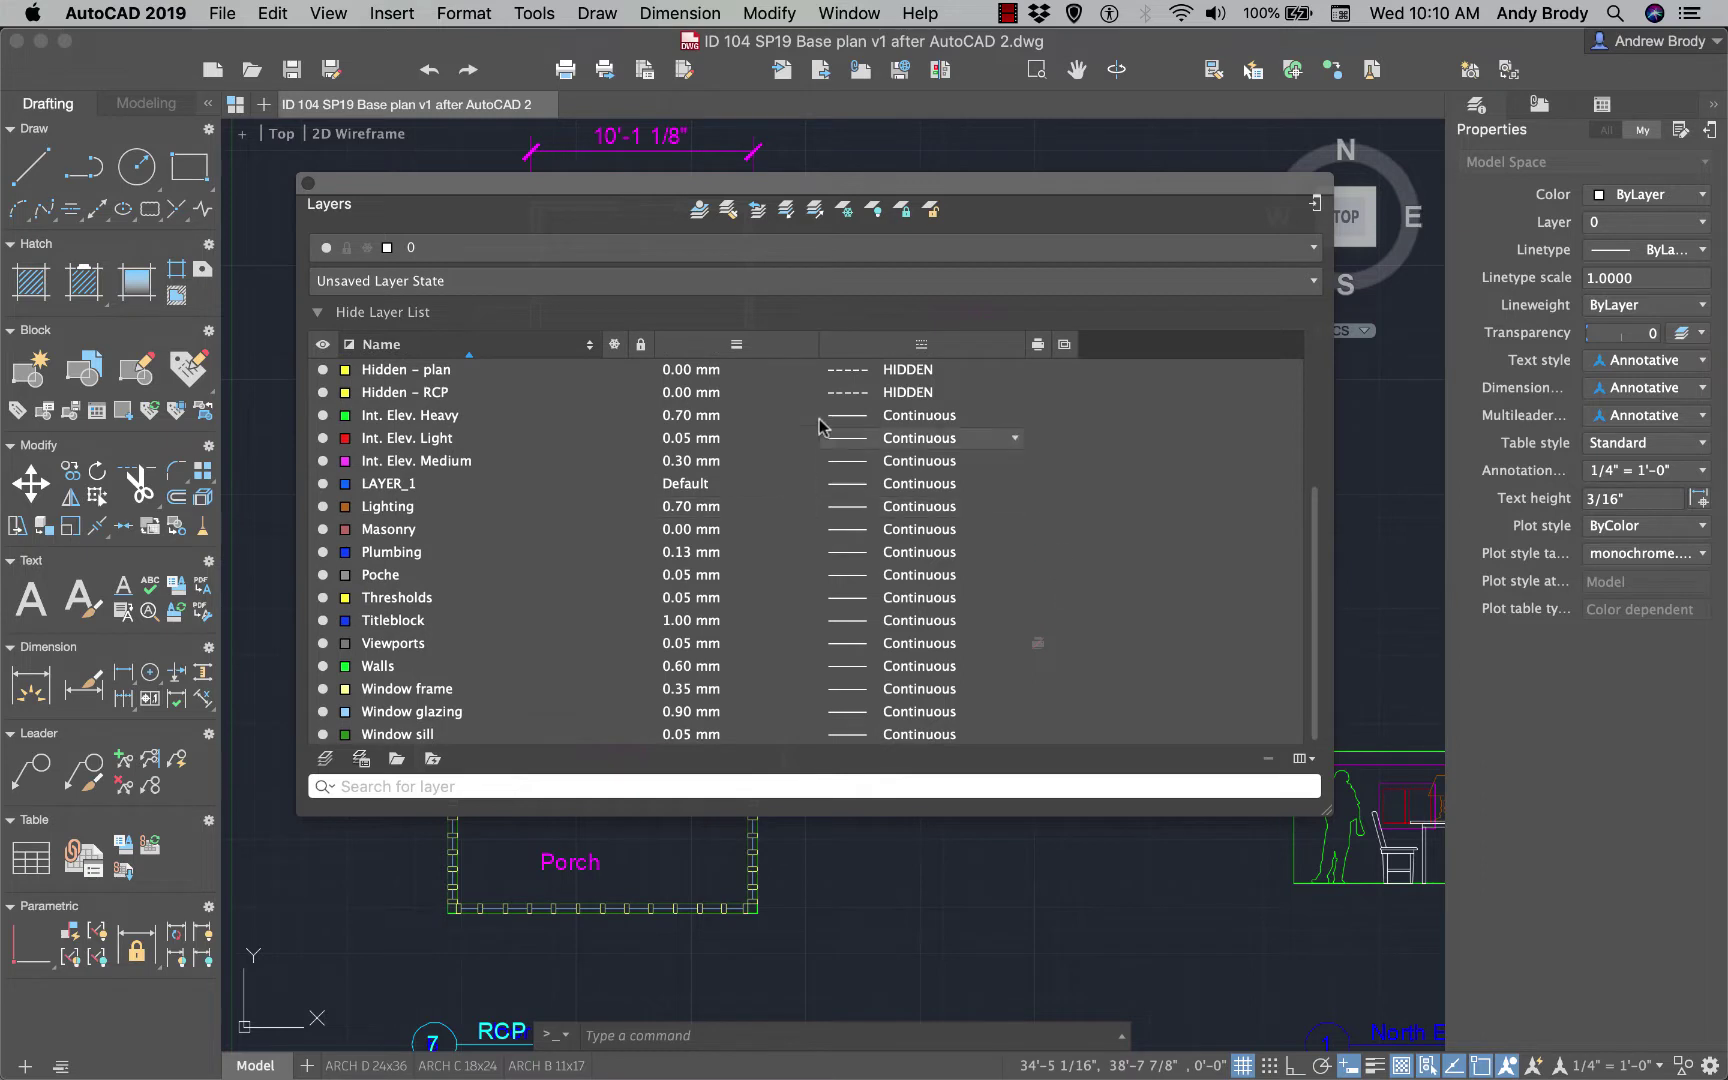
{"action": "scroll", "coordinate": [498, 469], "scroll_direction": "up", "scroll_amount": 1}
{"action": "scroll", "coordinate": [498, 469], "scroll_direction": "up", "scroll_amount": 5}
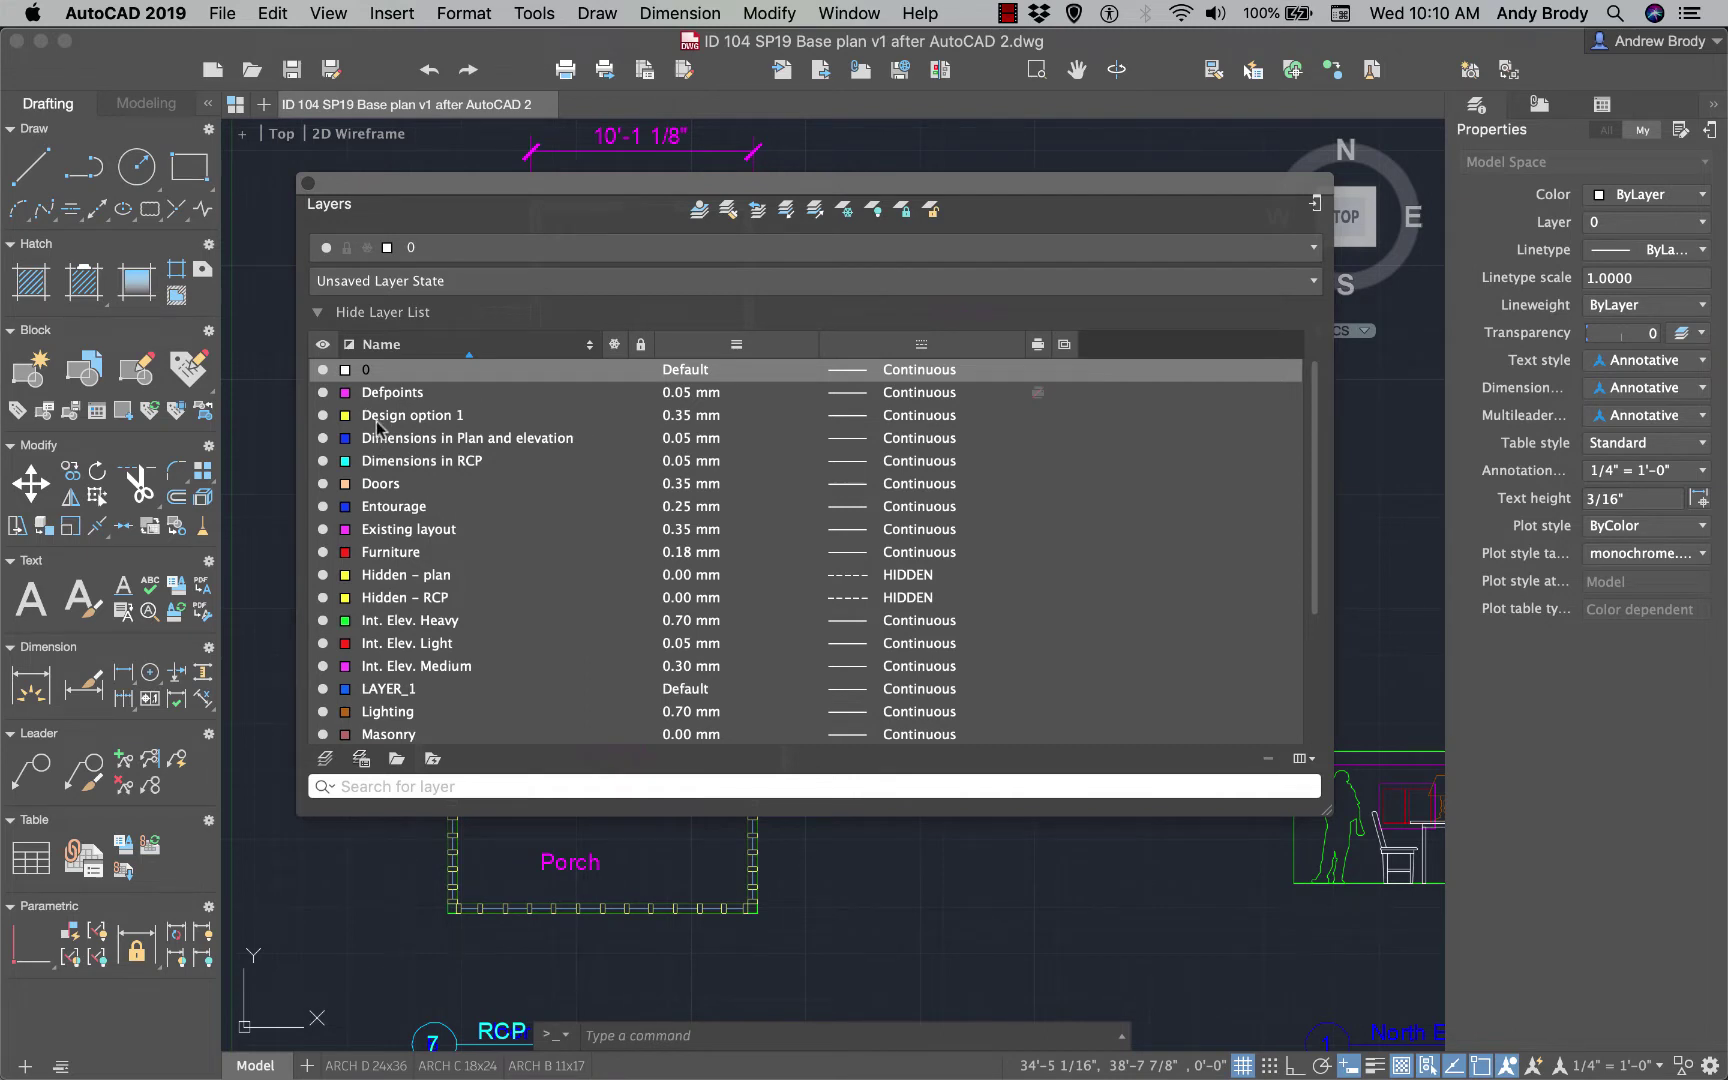
{"action": "left_click", "coordinate": [392, 486]}
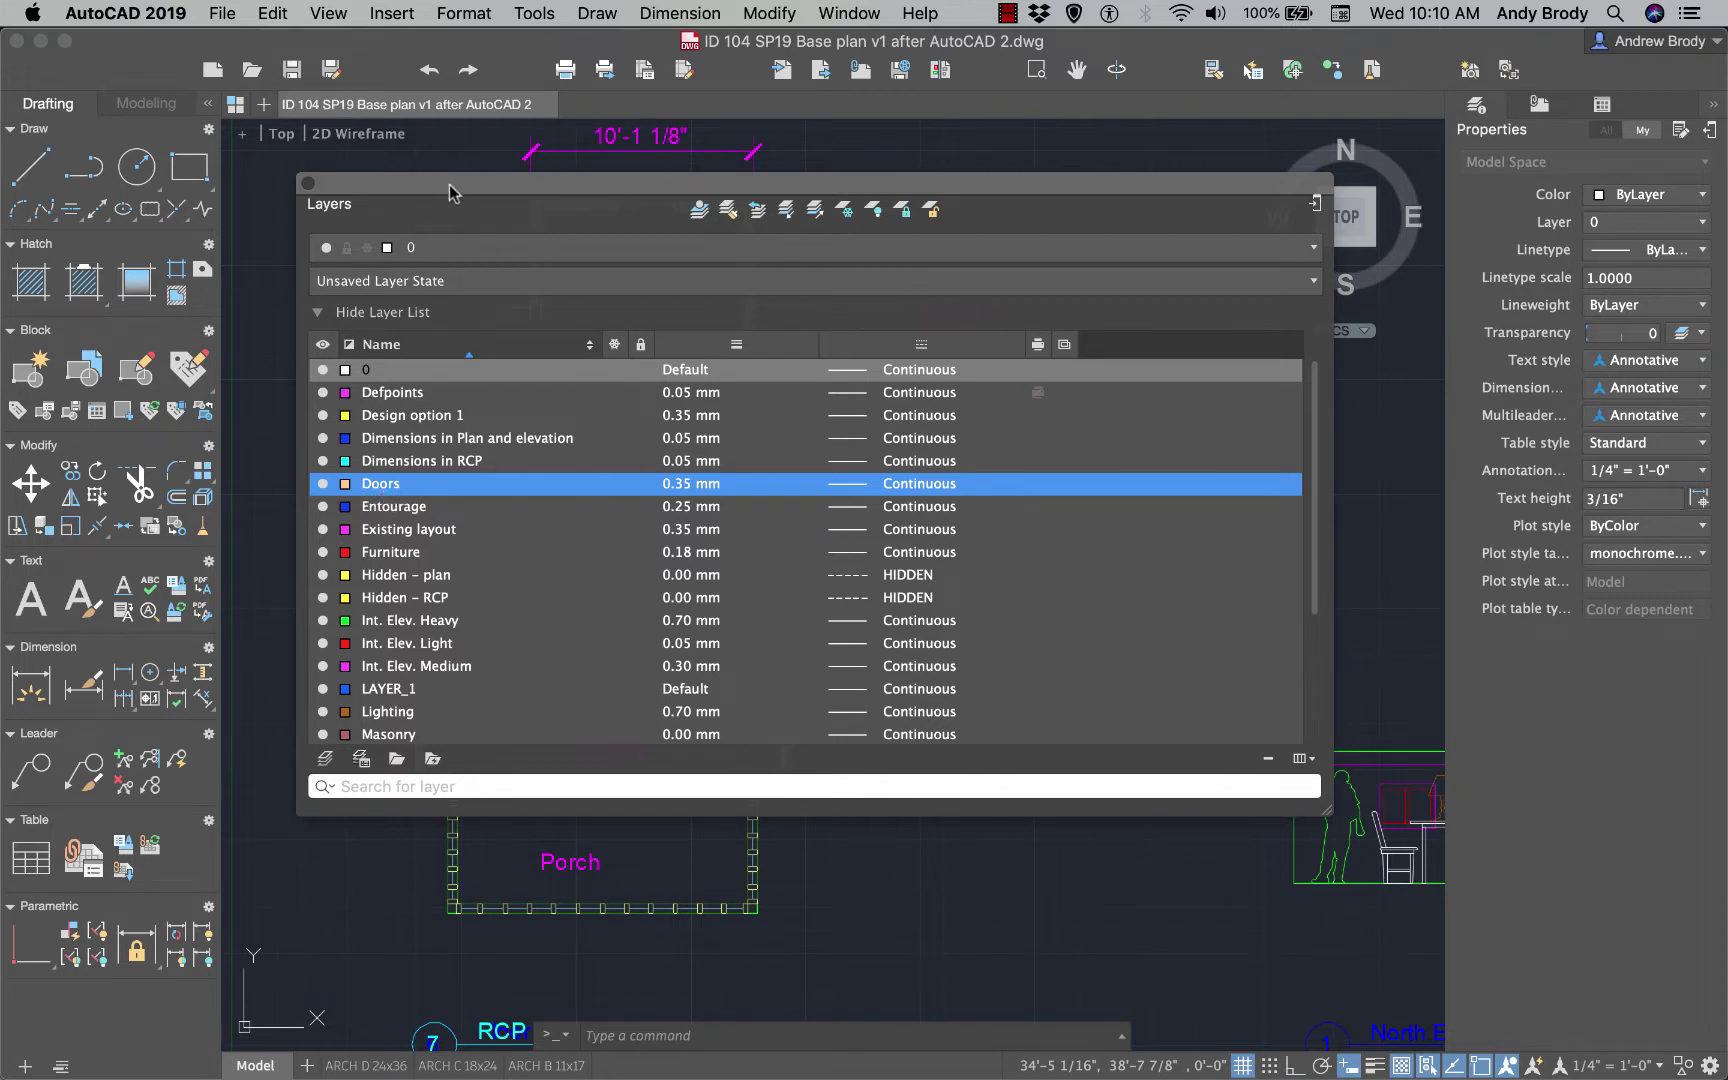
{"action": "left_click_drag", "start_coordinate": [452, 192], "coordinate": [855, 159]}
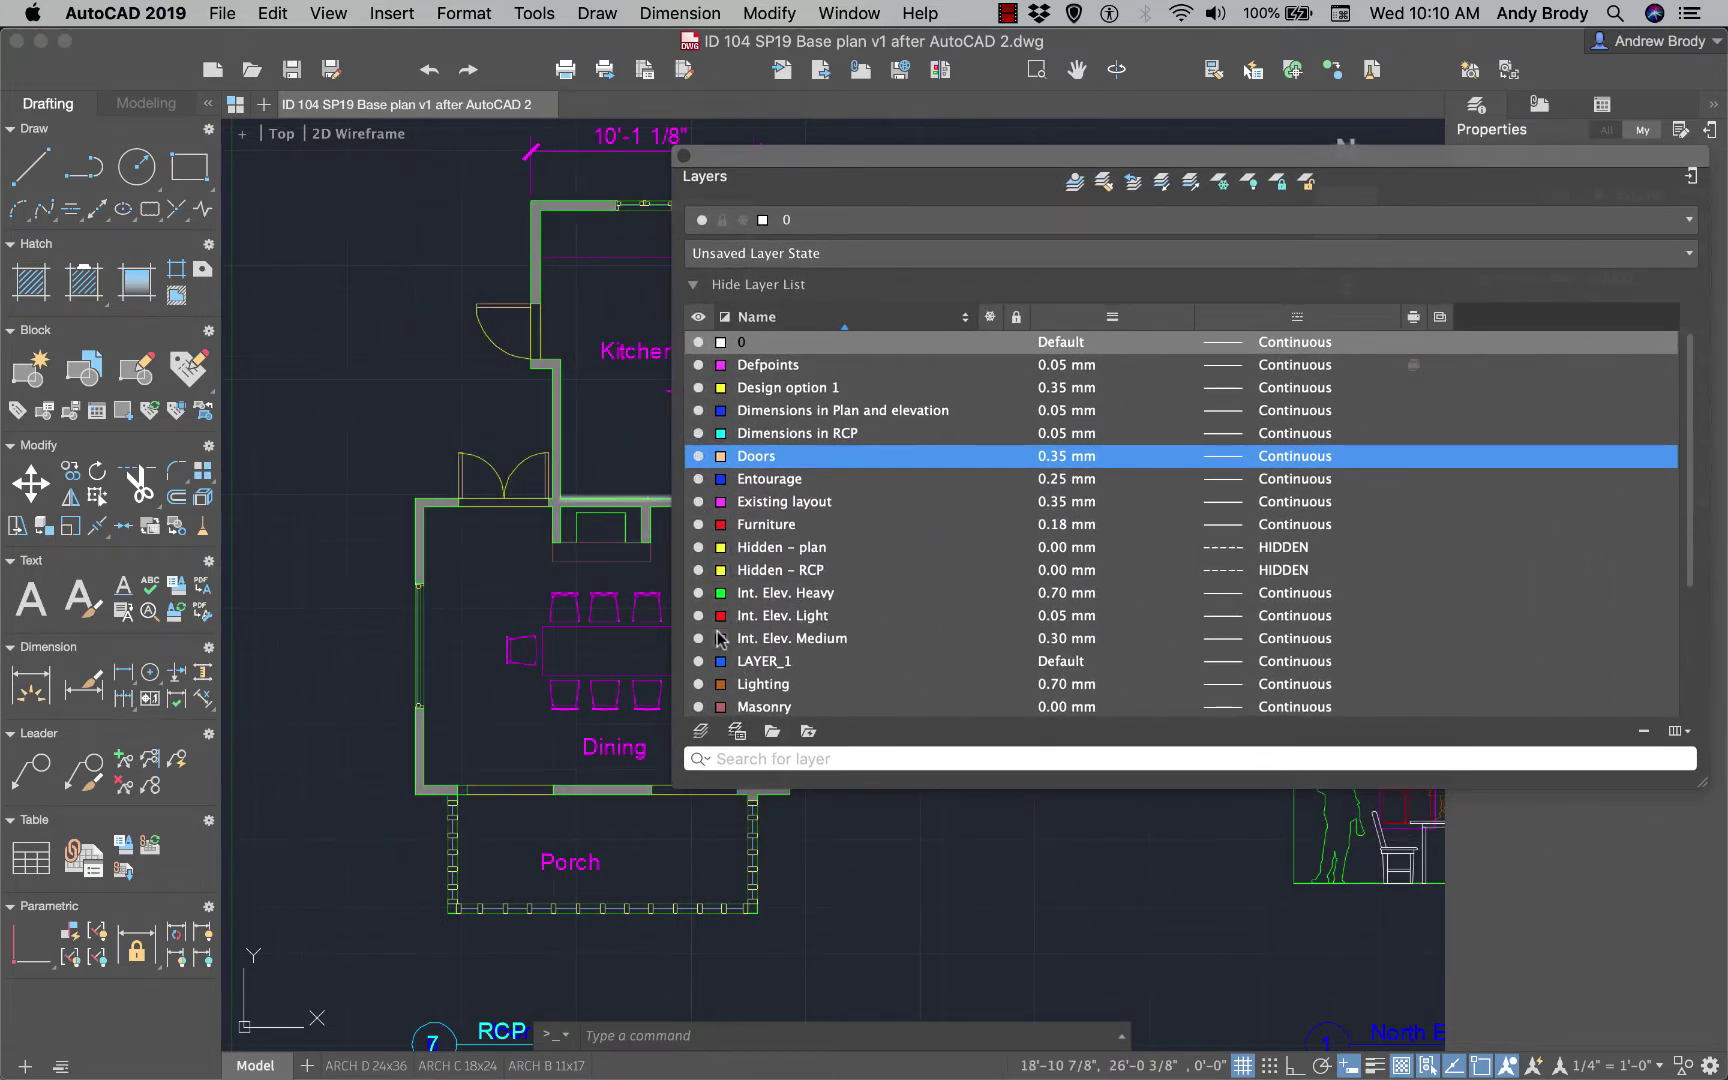
- Make Lighting the current layer
{"action": "scroll", "coordinate": [769, 684], "scroll_direction": "down", "scroll_amount": 1}
{"action": "left_click", "coordinate": [771, 681]}
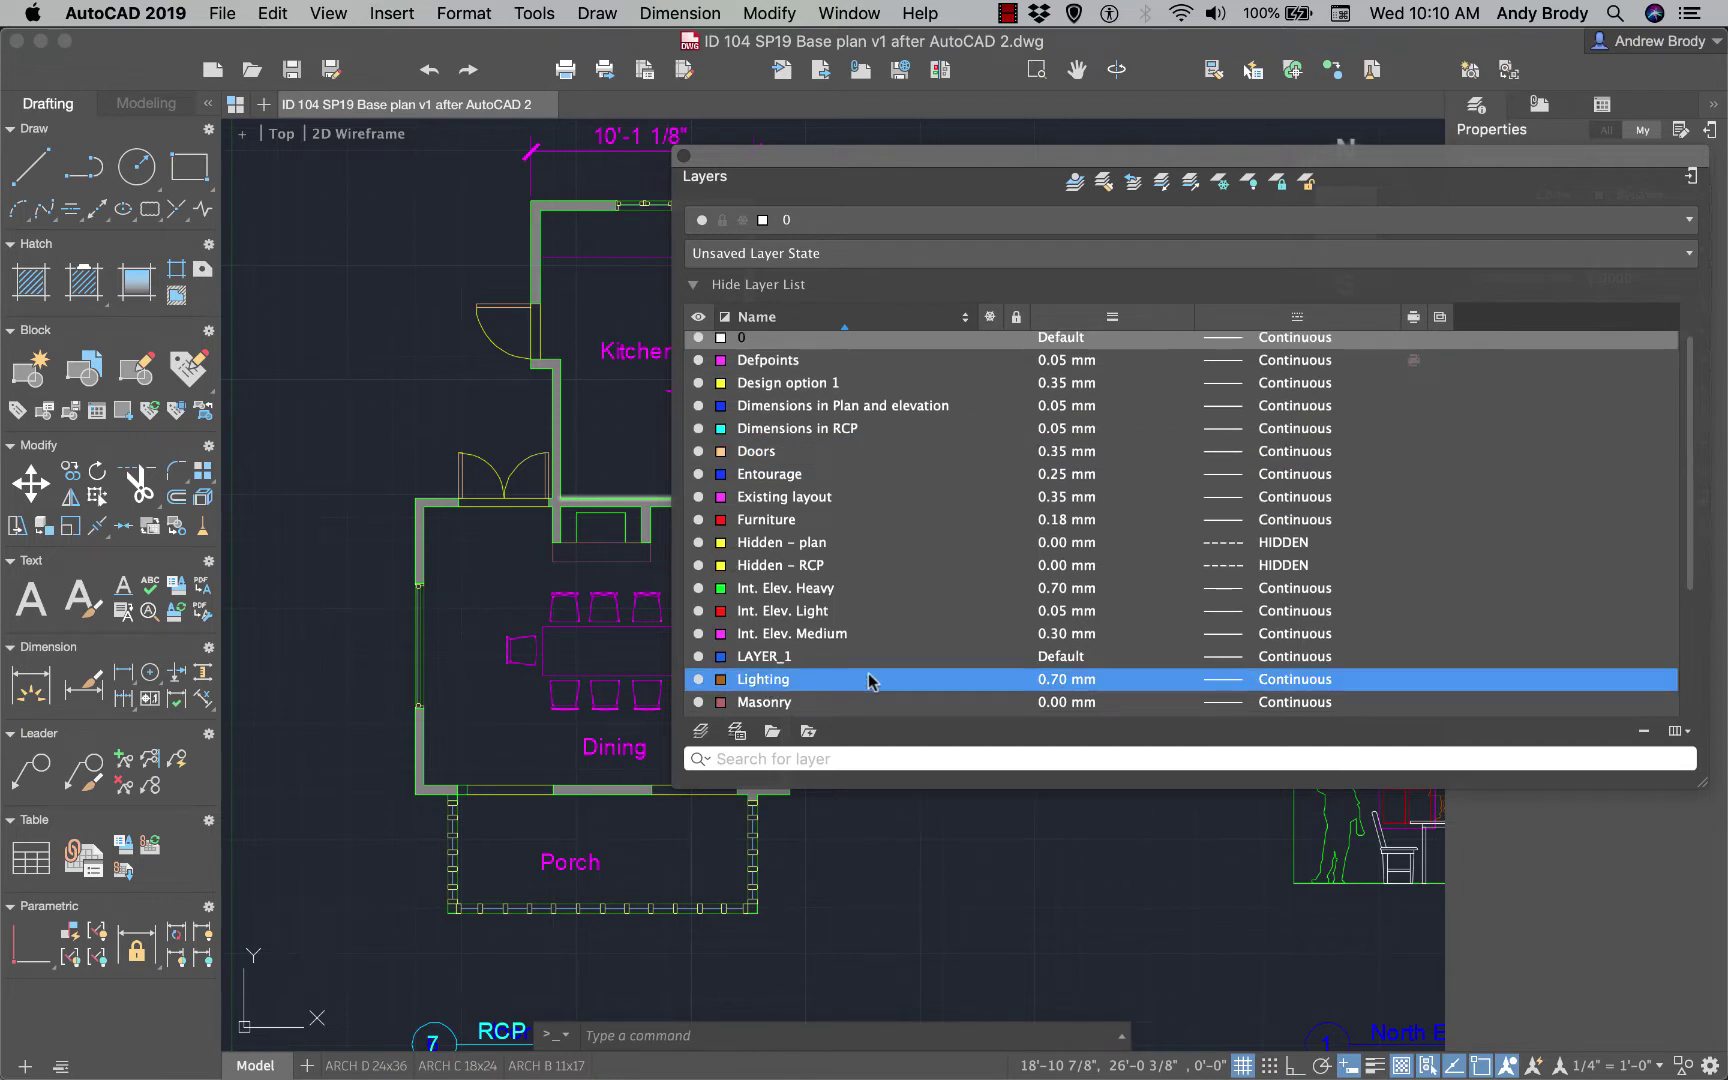
{"action": "scroll", "coordinate": [870, 680], "scroll_direction": "down", "scroll_amount": 1}
{"action": "double_click", "coordinate": [766, 655]}
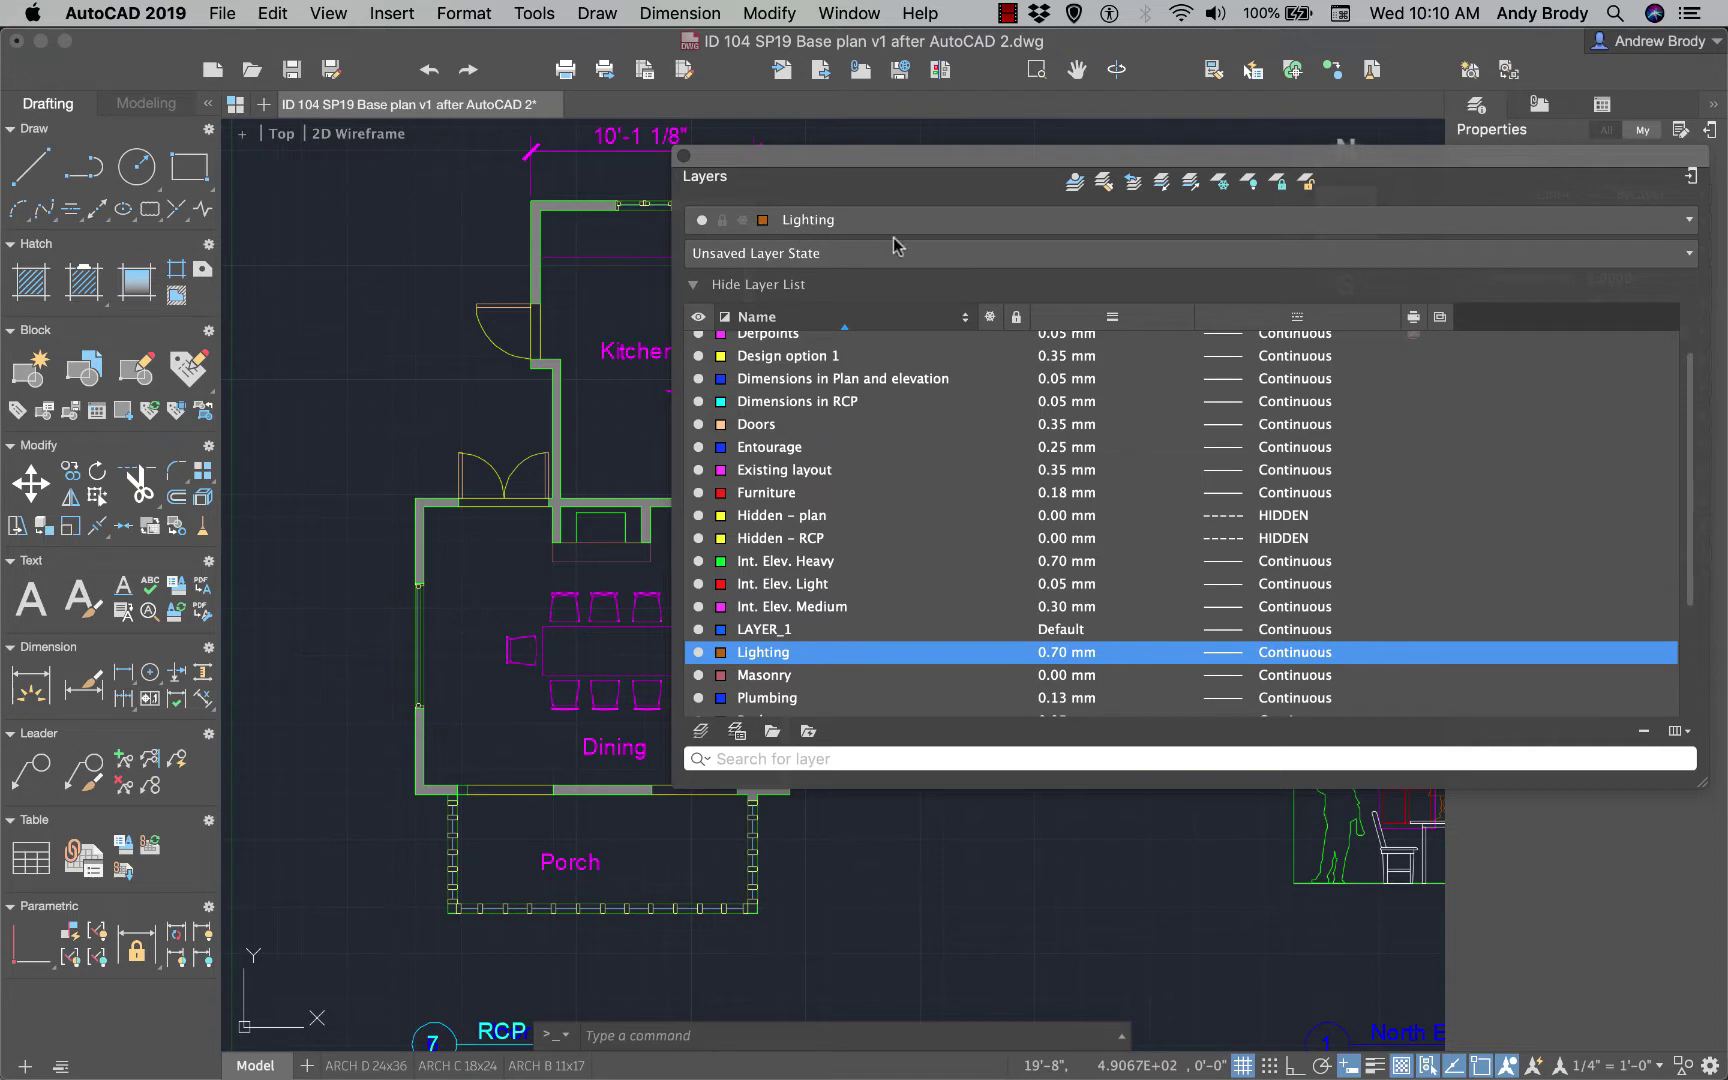
{"action": "right_click", "coordinate": [758, 654]}
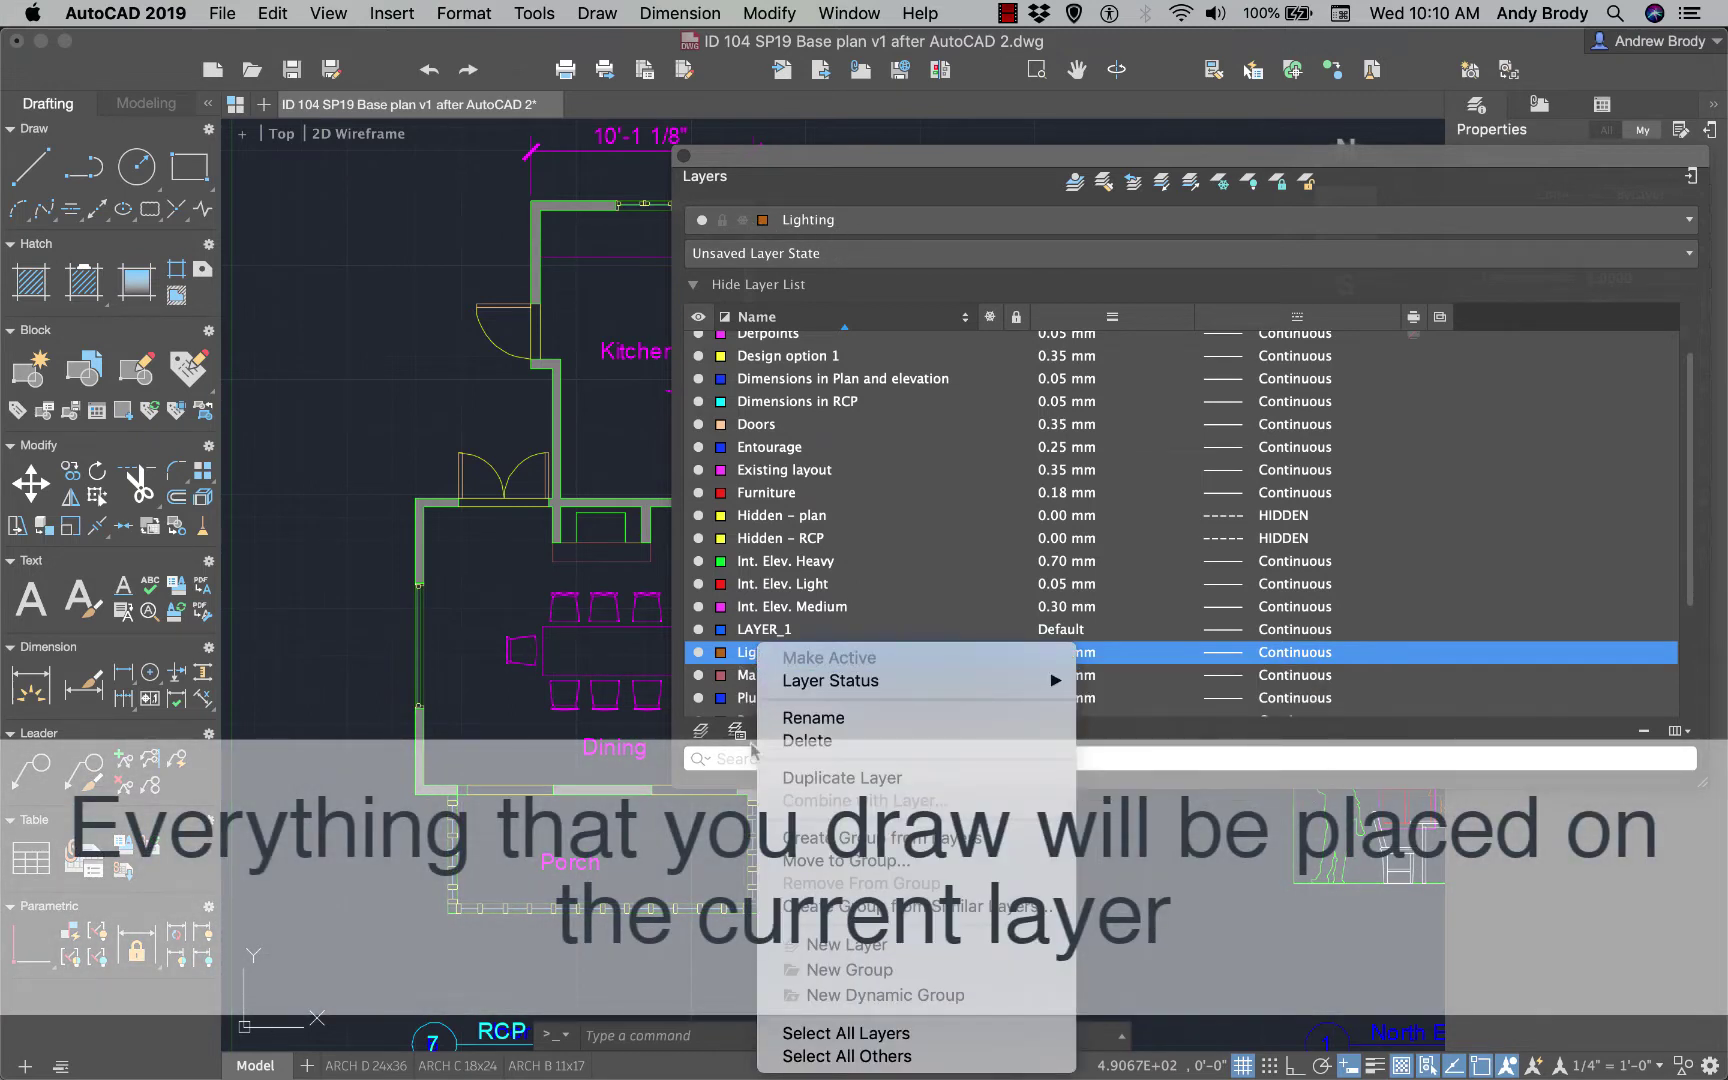
{"action": "key", "text": "Escape"}
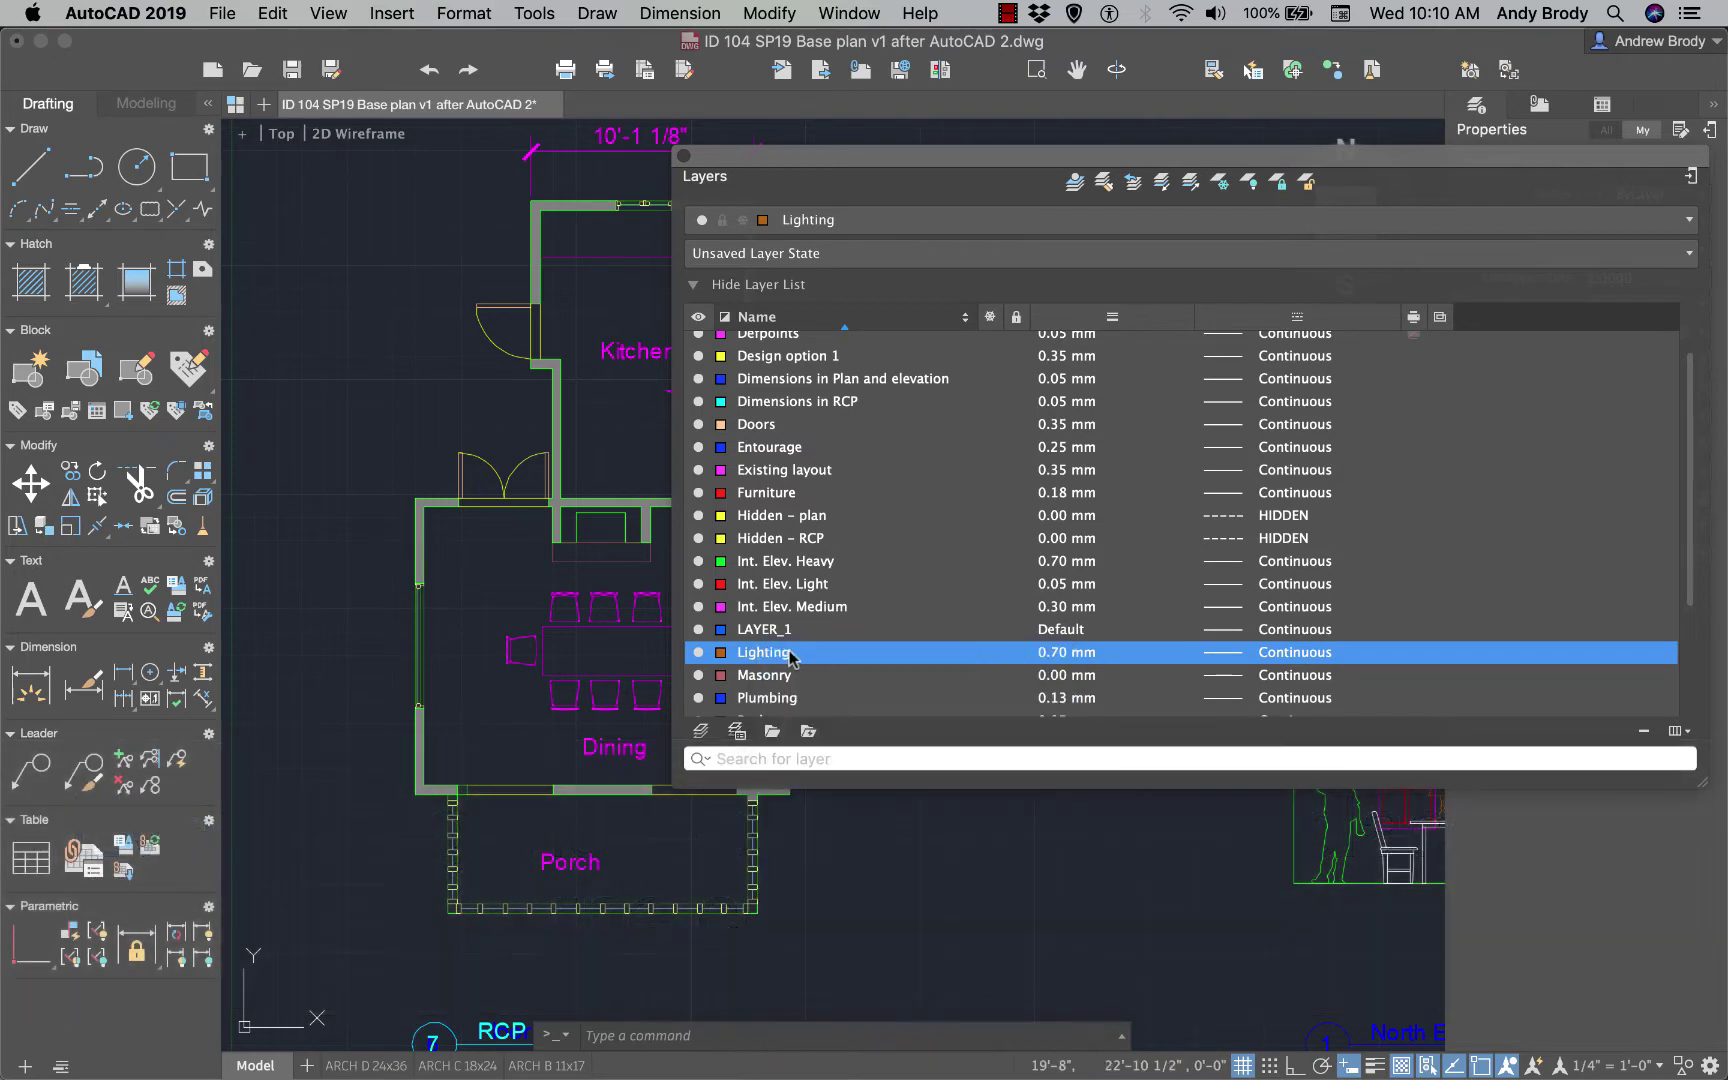
- Set the Lighting layer's lineweight to 0.70 mm
{"action": "left_click", "coordinate": [1050, 656]}
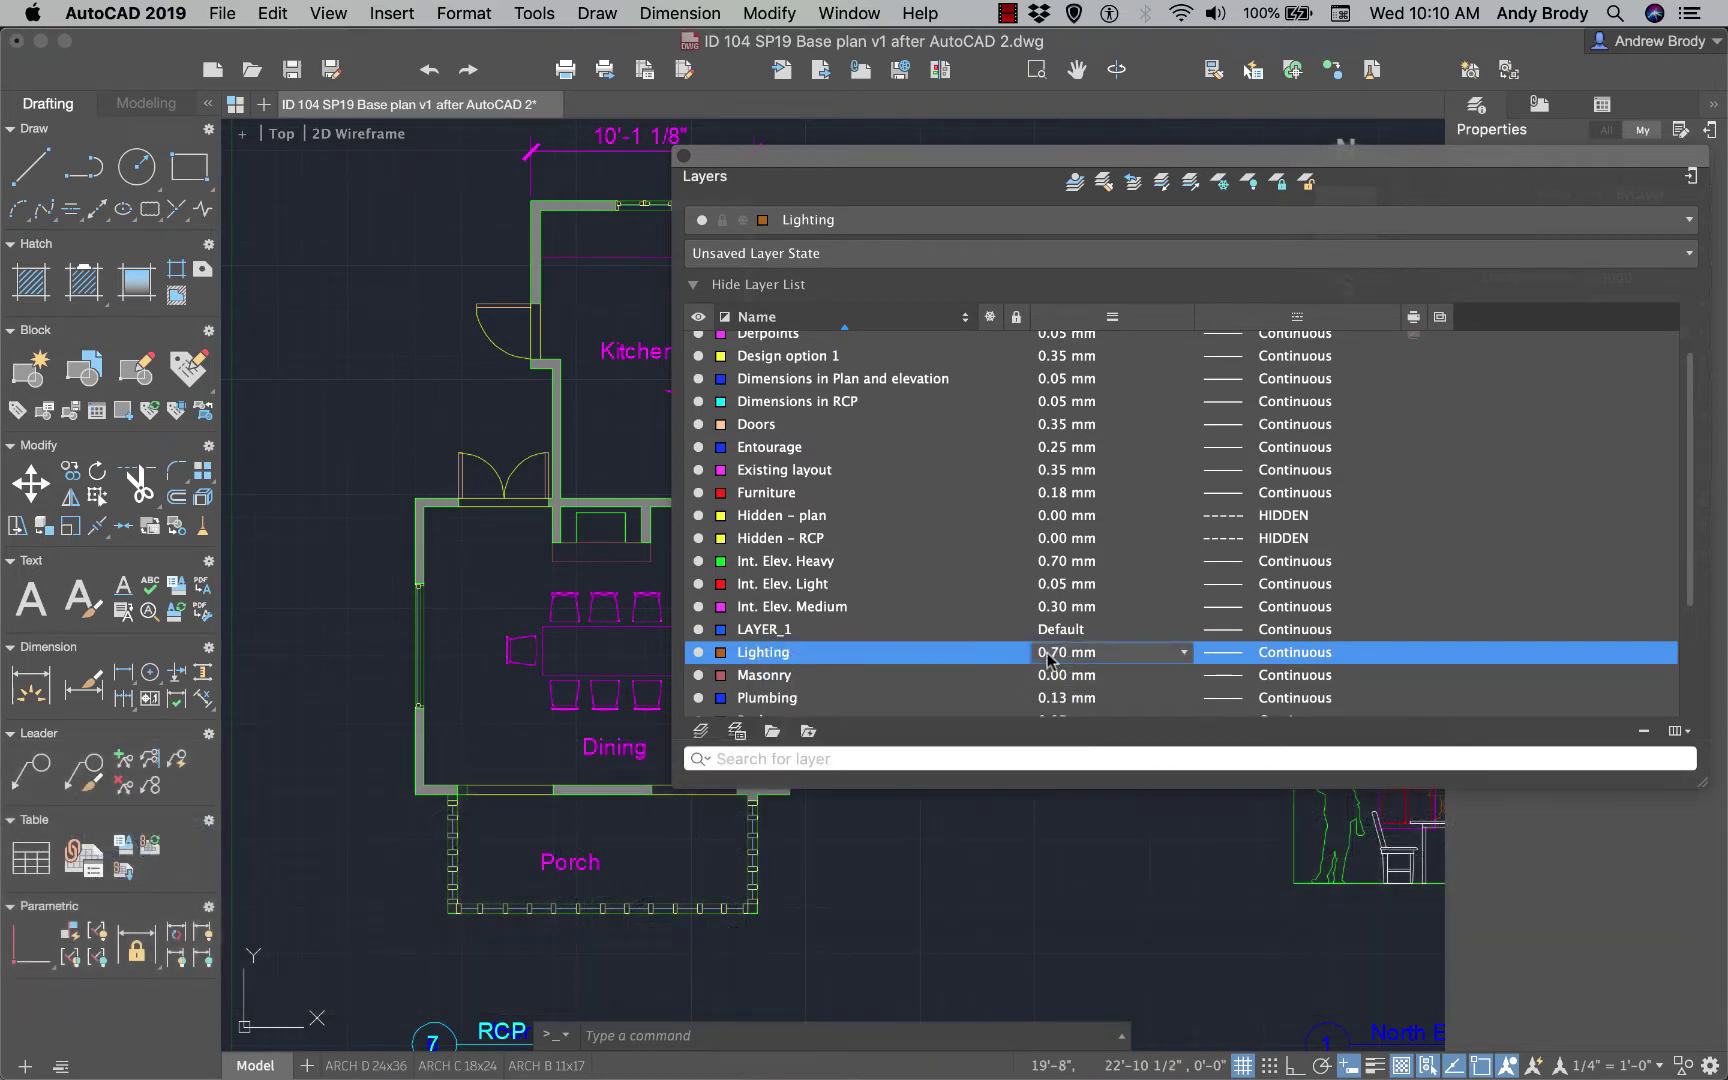
{"action": "left_click", "coordinate": [1126, 668]}
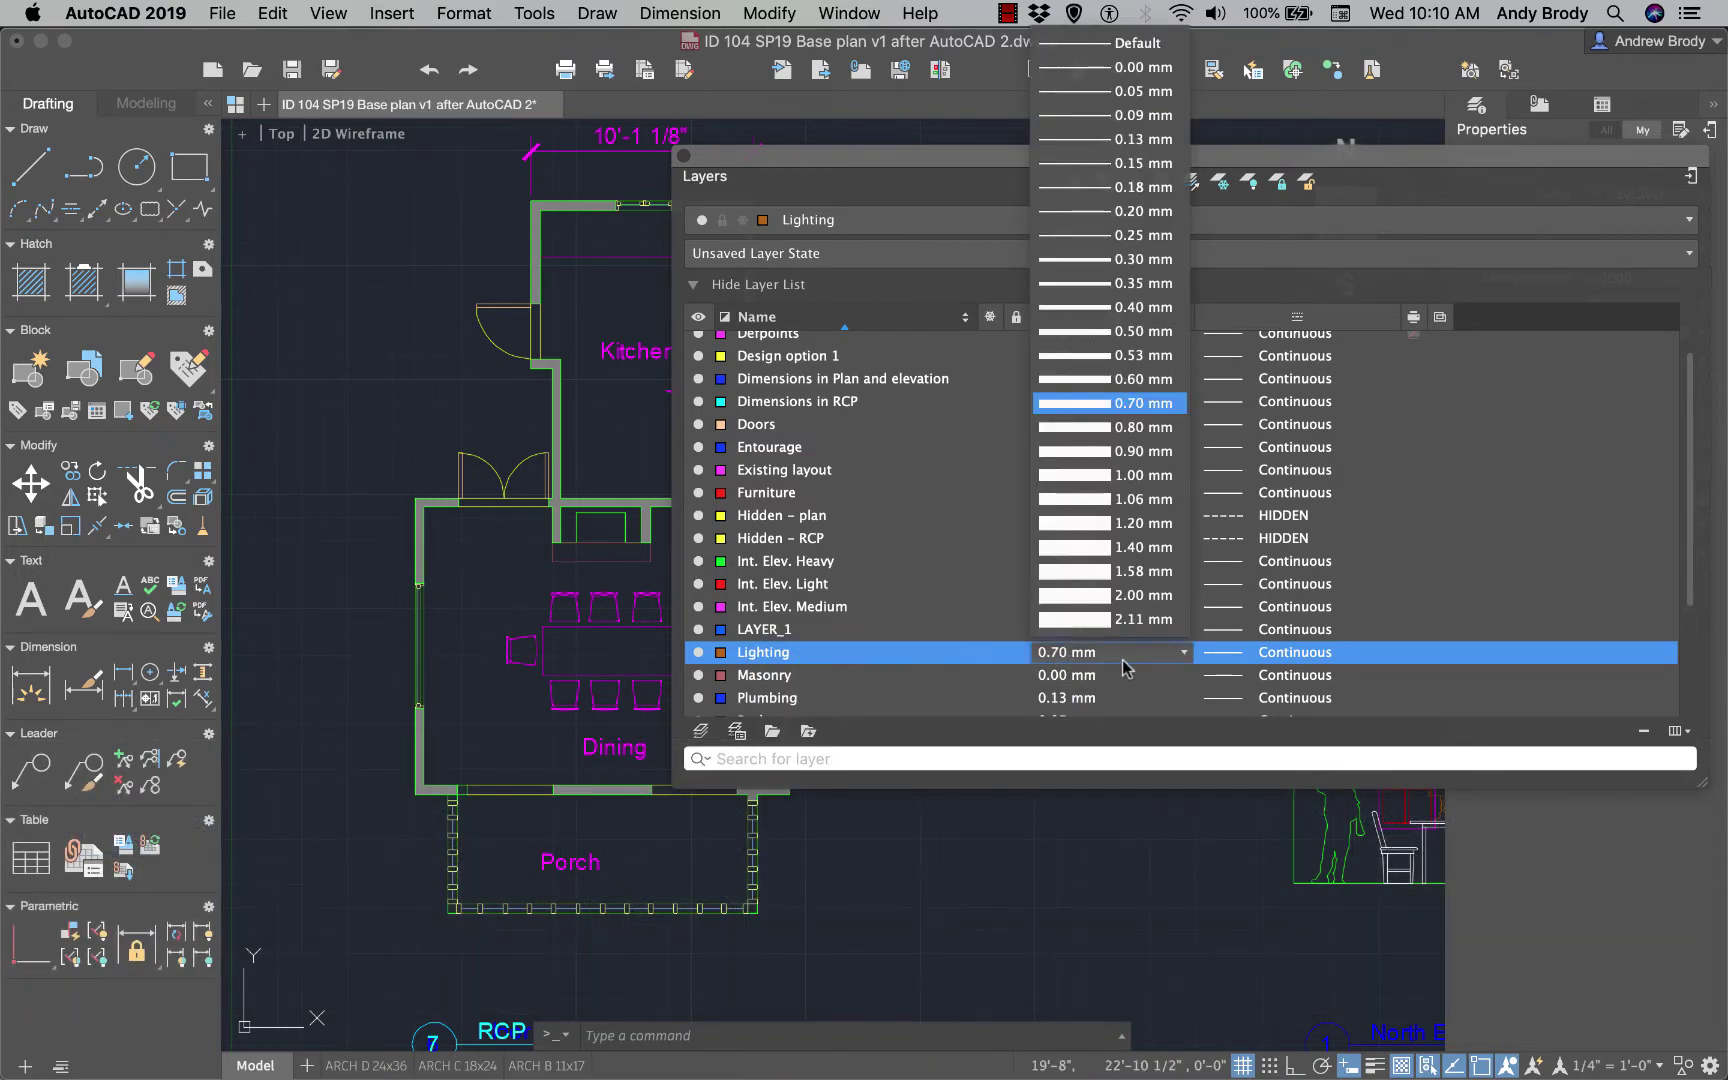
{"action": "left_click", "coordinate": [1081, 404]}
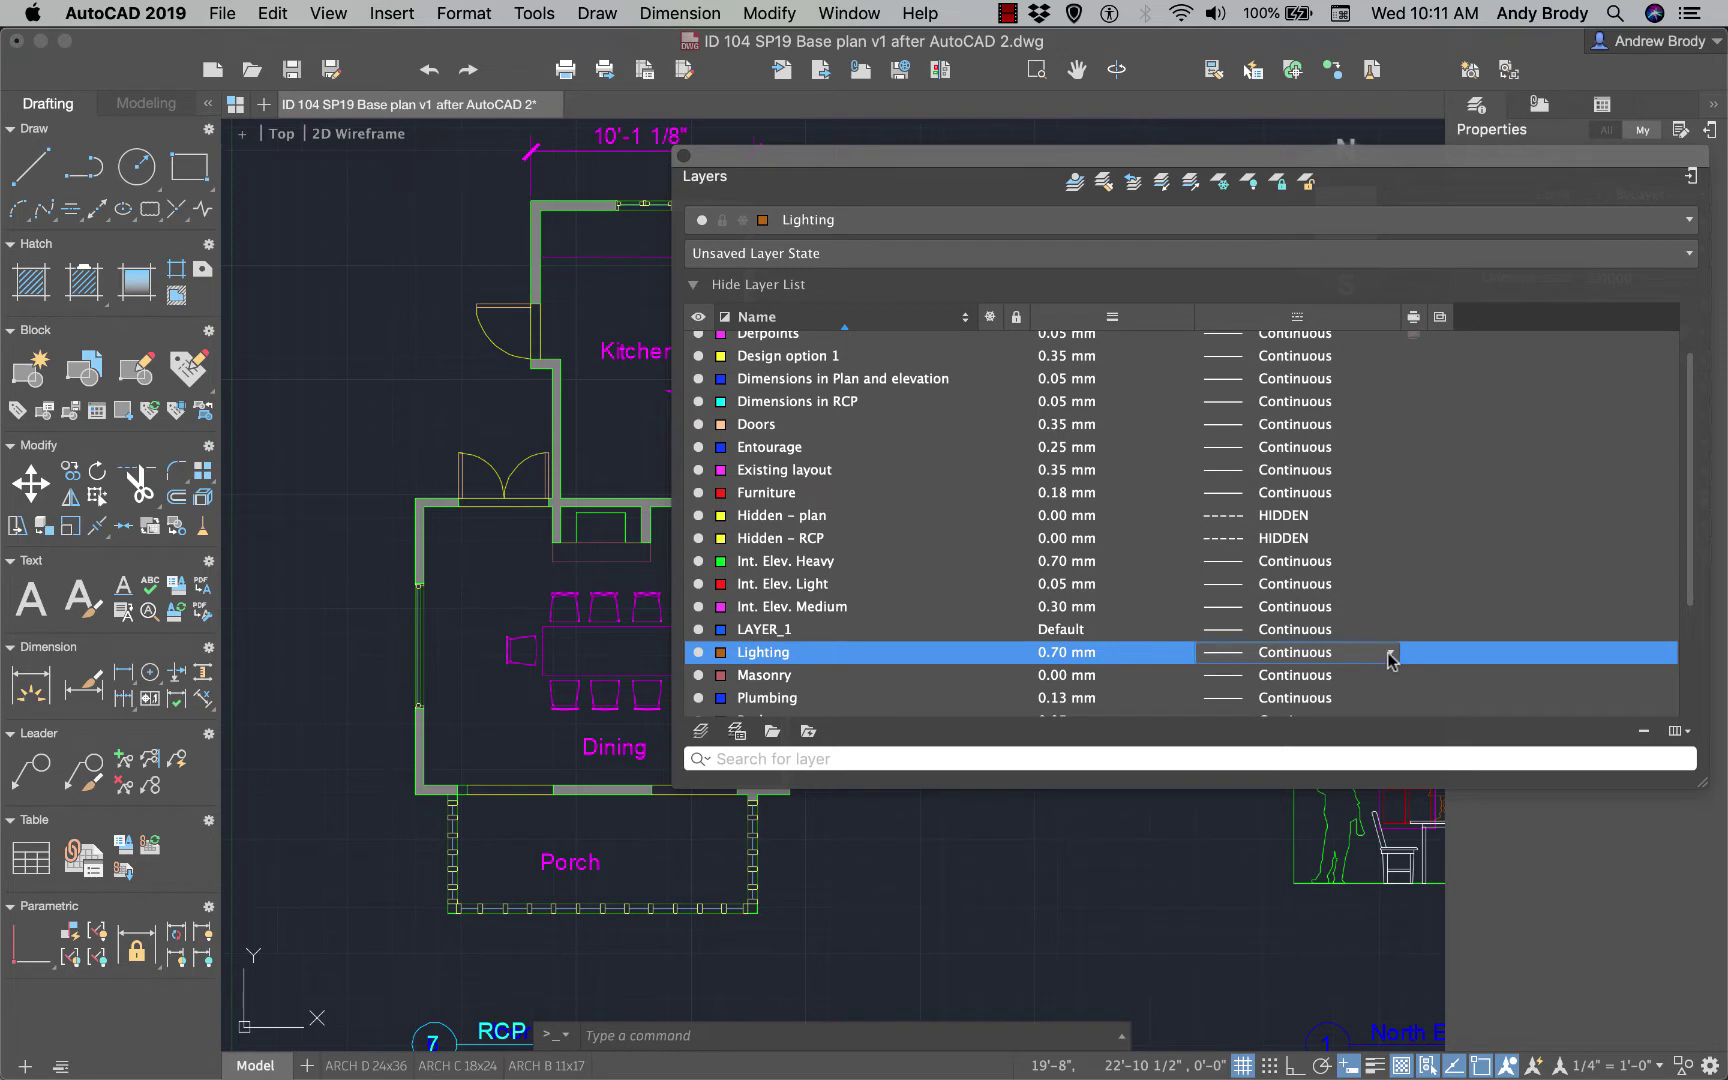
- Browse the loadable linetypes in acad.lin for the Lighting layer without loading or assigning any
{"action": "left_click", "coordinate": [1389, 656]}
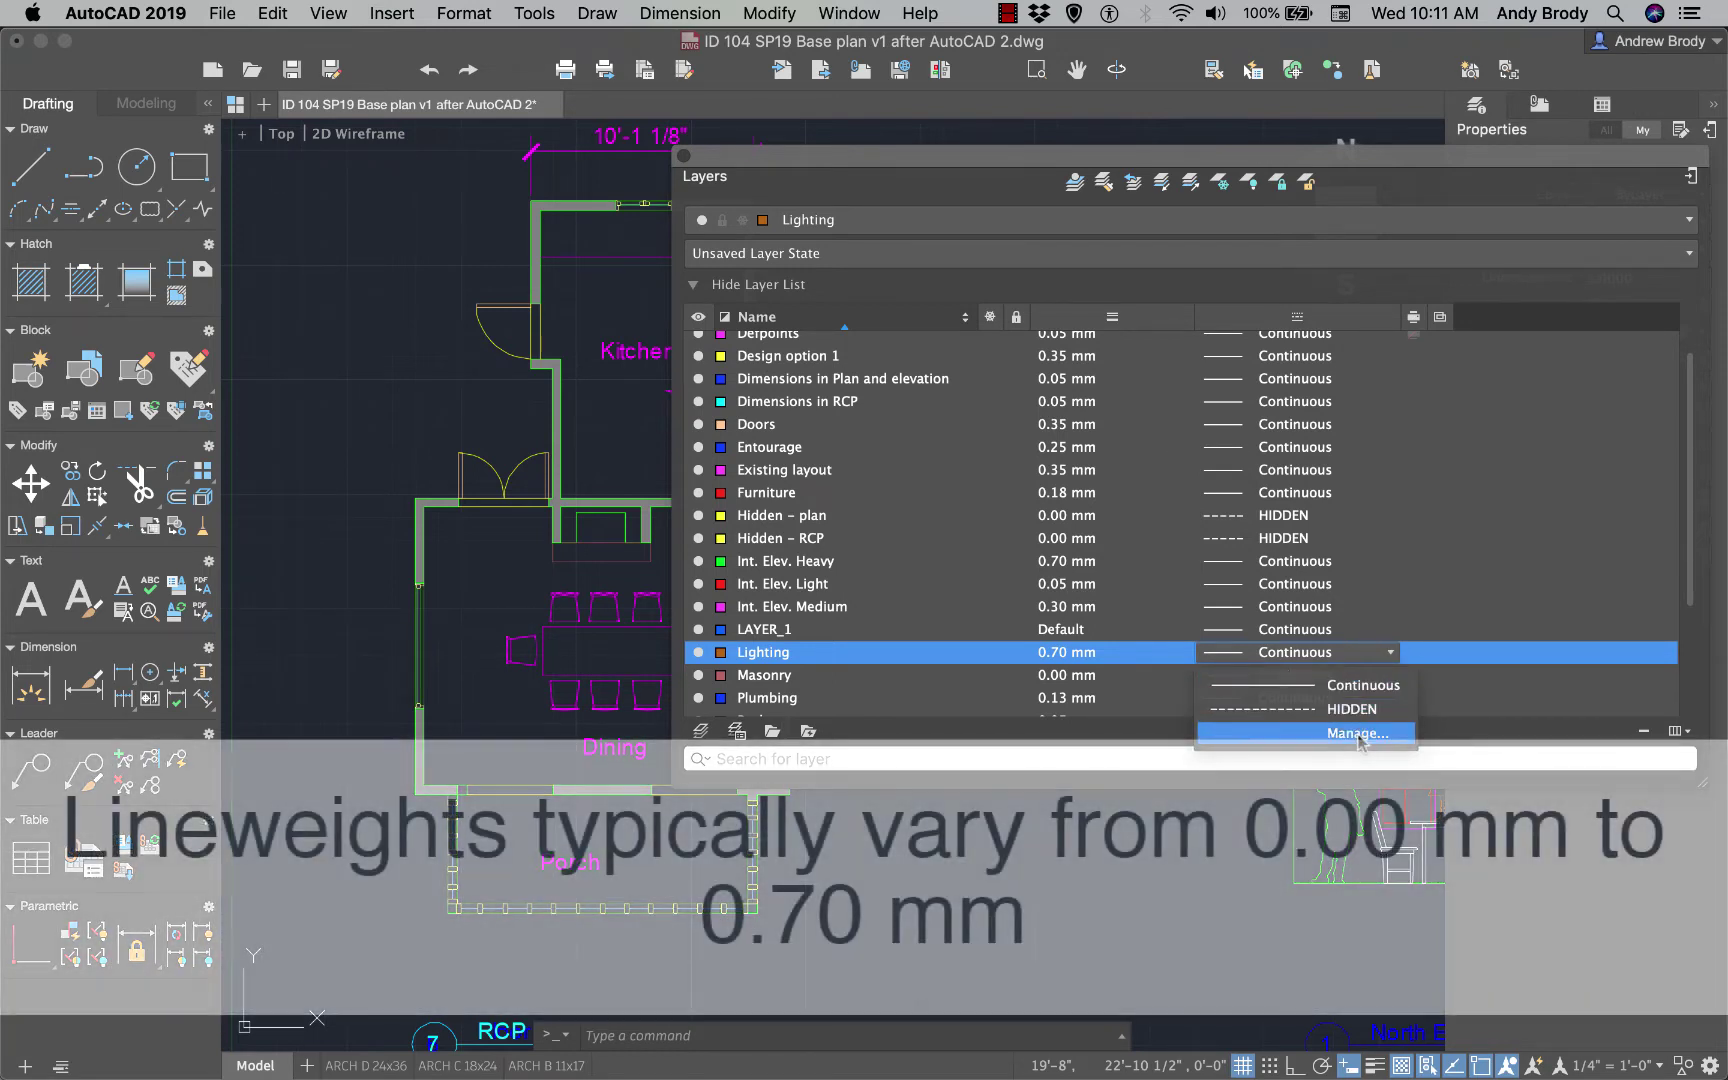
{"action": "left_click", "coordinate": [1358, 735]}
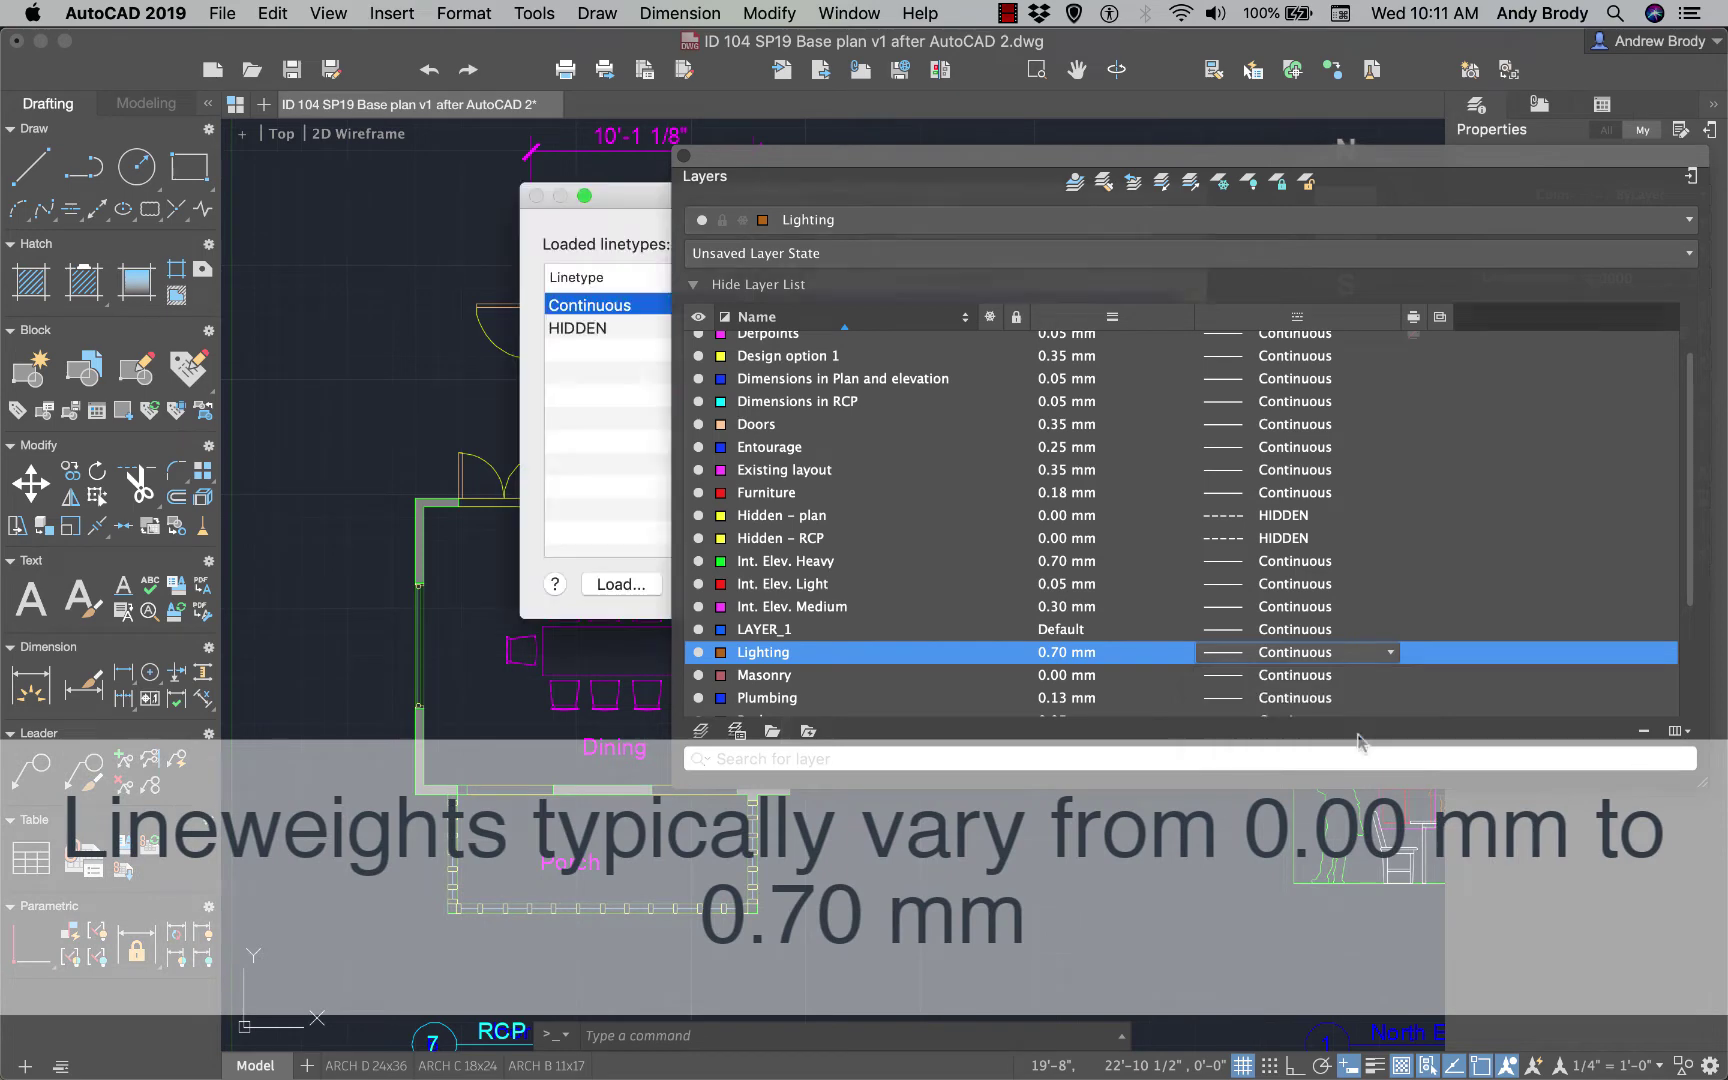
{"action": "left_click", "coordinate": [622, 588]}
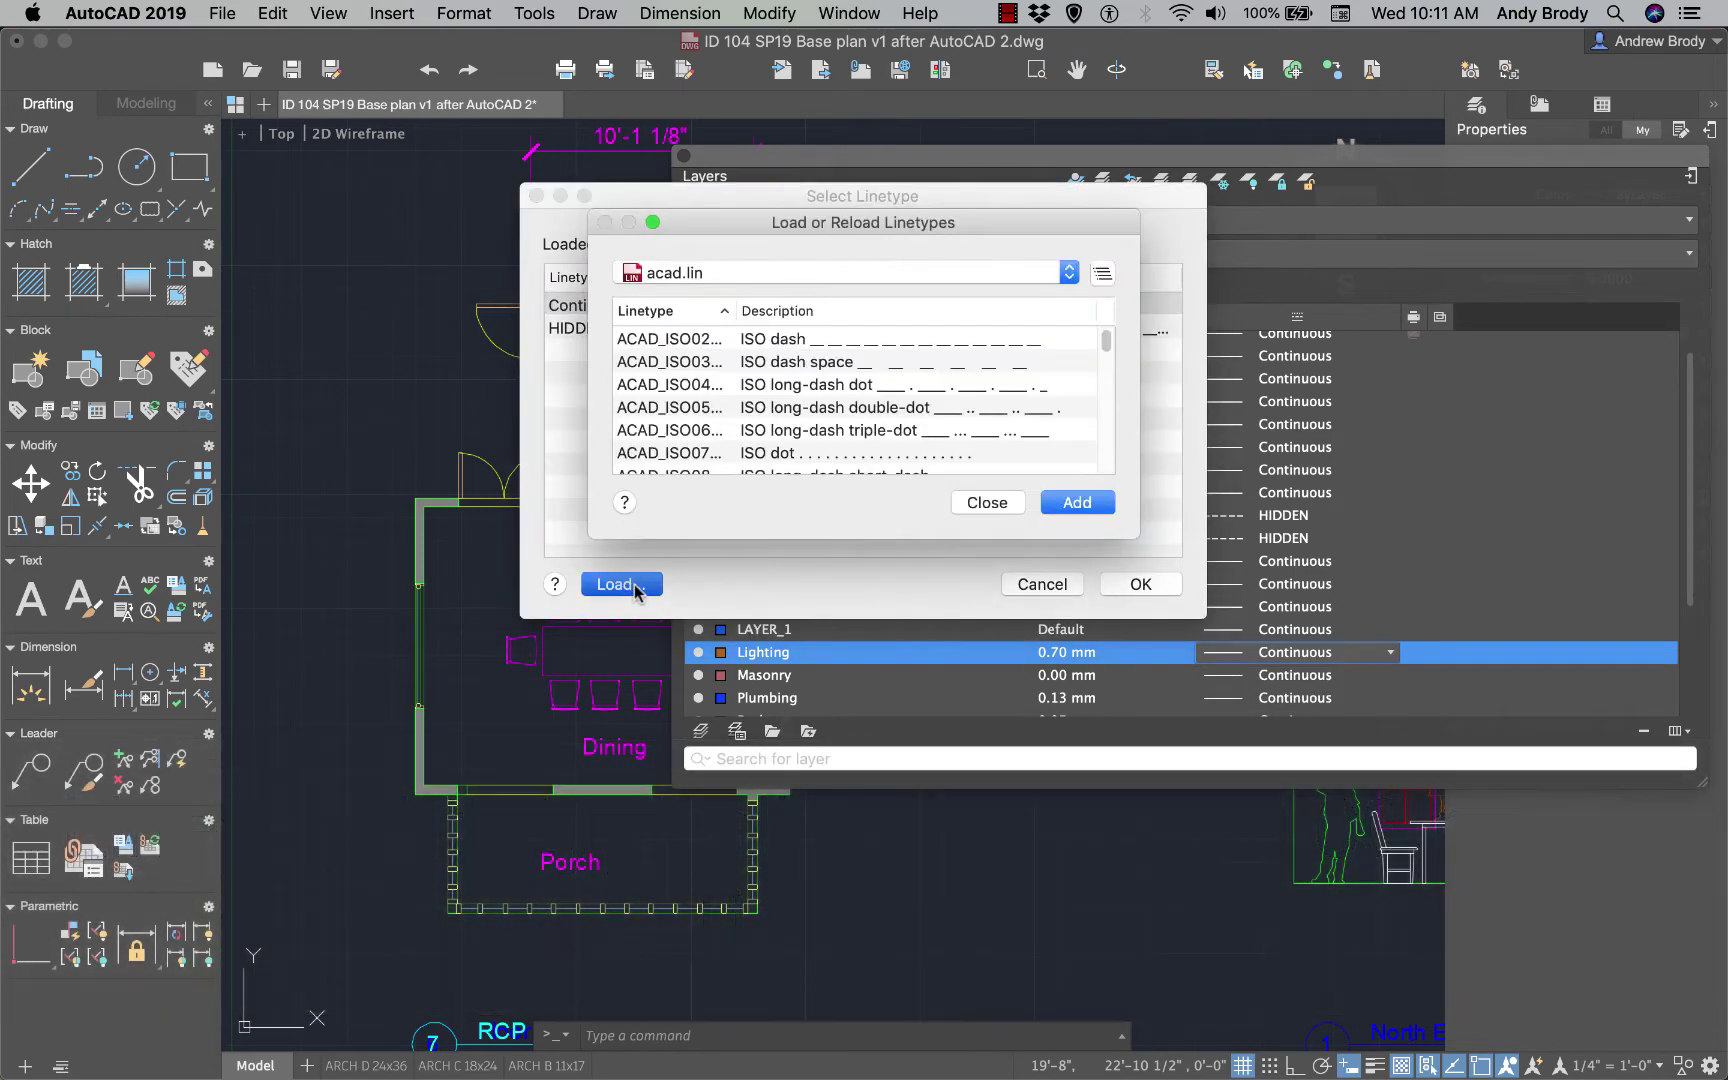
{"action": "left_click_drag", "start_coordinate": [1104, 345], "coordinate": [1109, 388]}
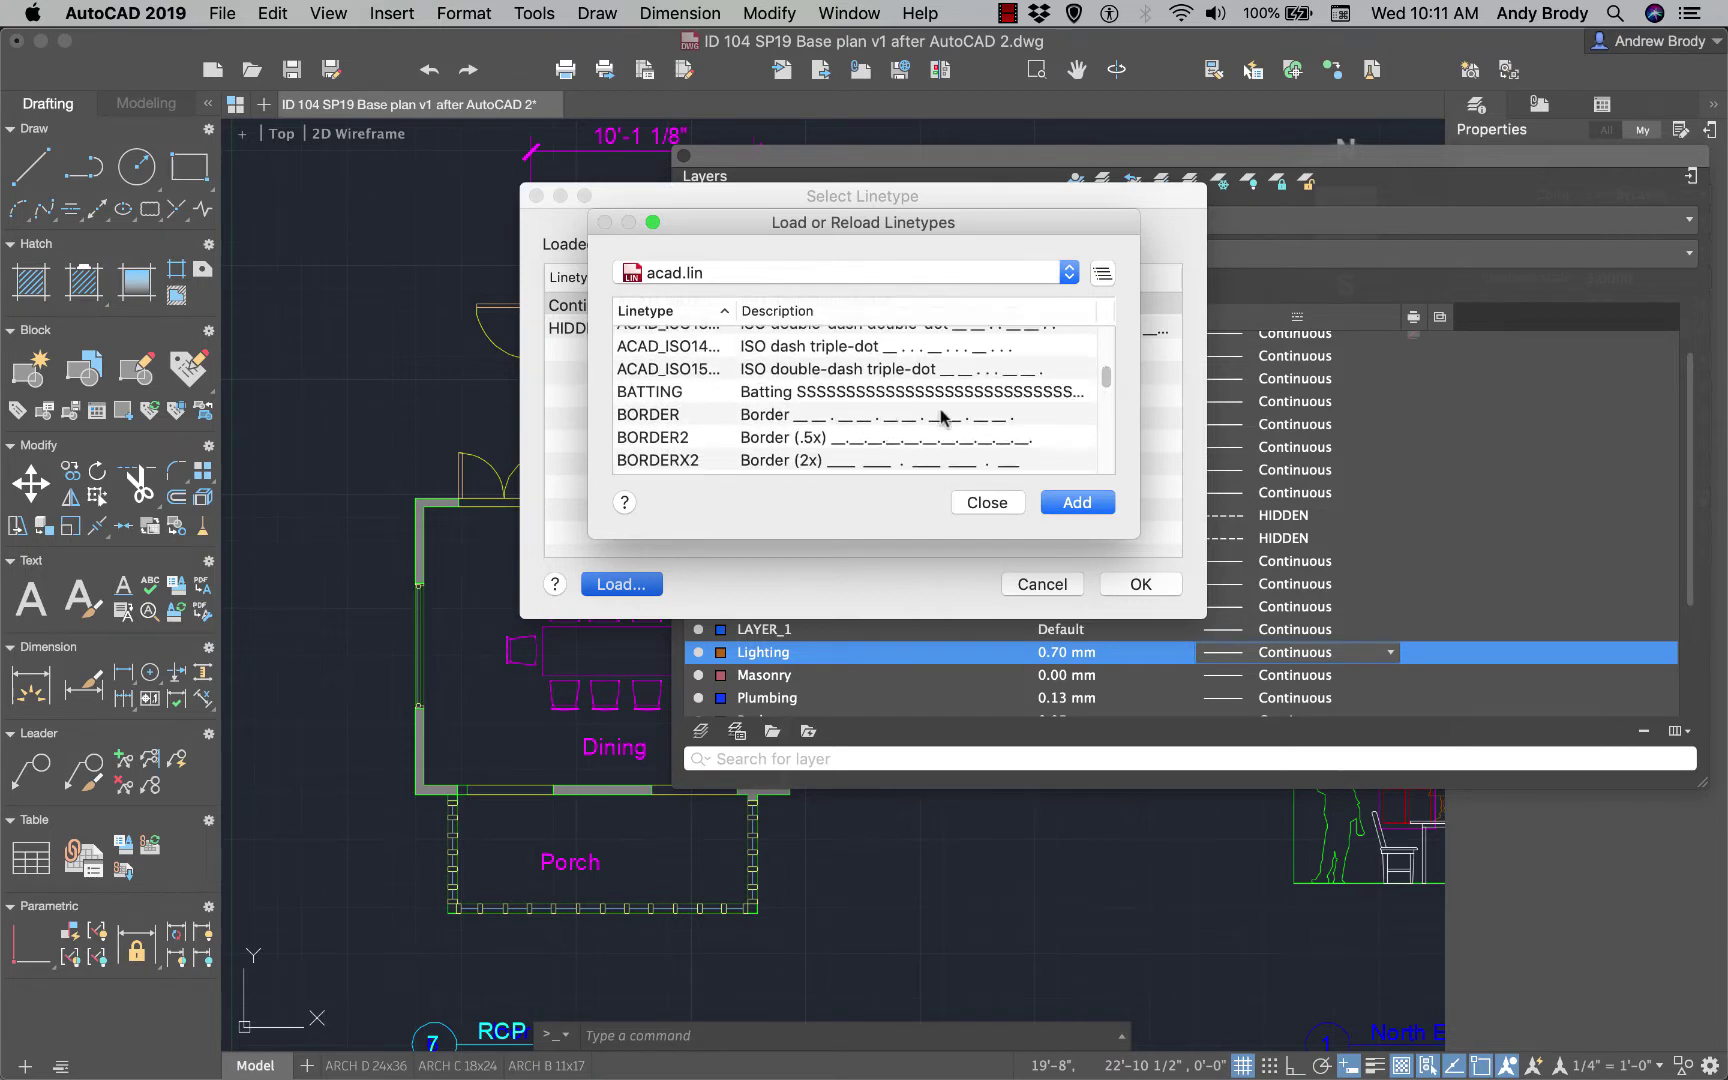
{"action": "left_click_drag", "start_coordinate": [1108, 390], "coordinate": [1124, 443]}
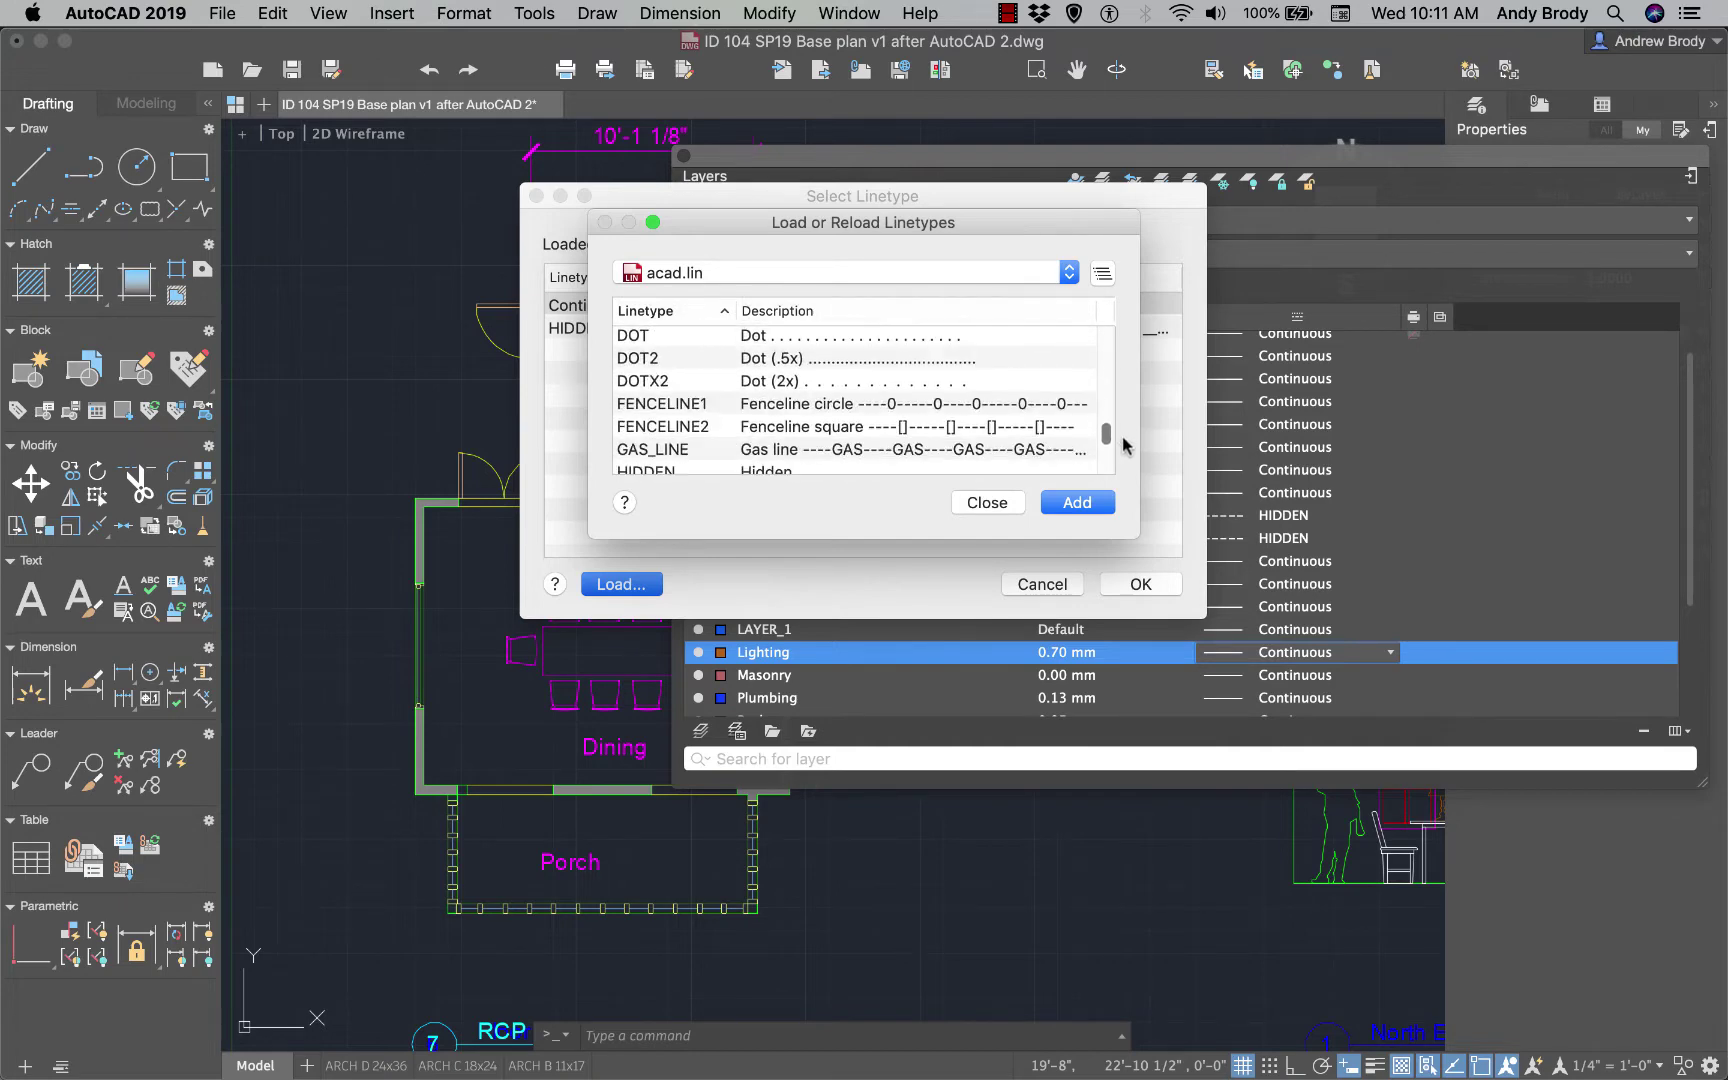
{"action": "left_click", "coordinate": [997, 506]}
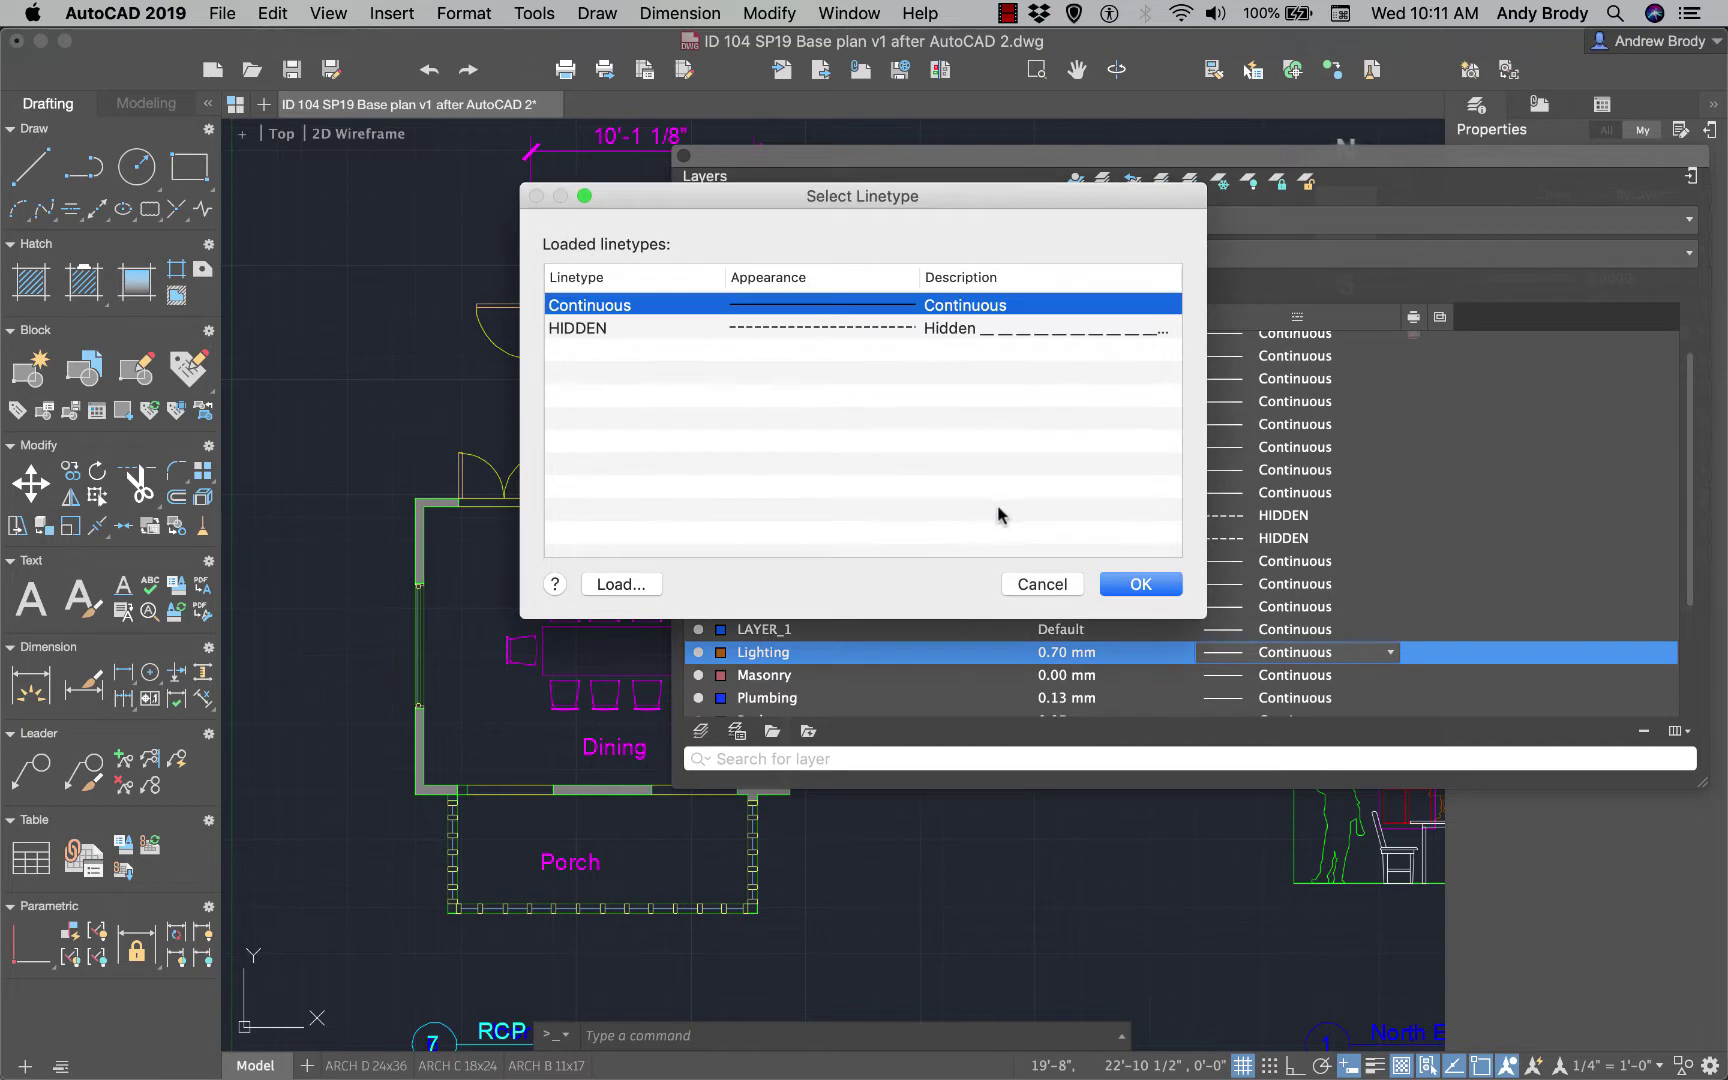
{"action": "left_click", "coordinate": [1041, 585]}
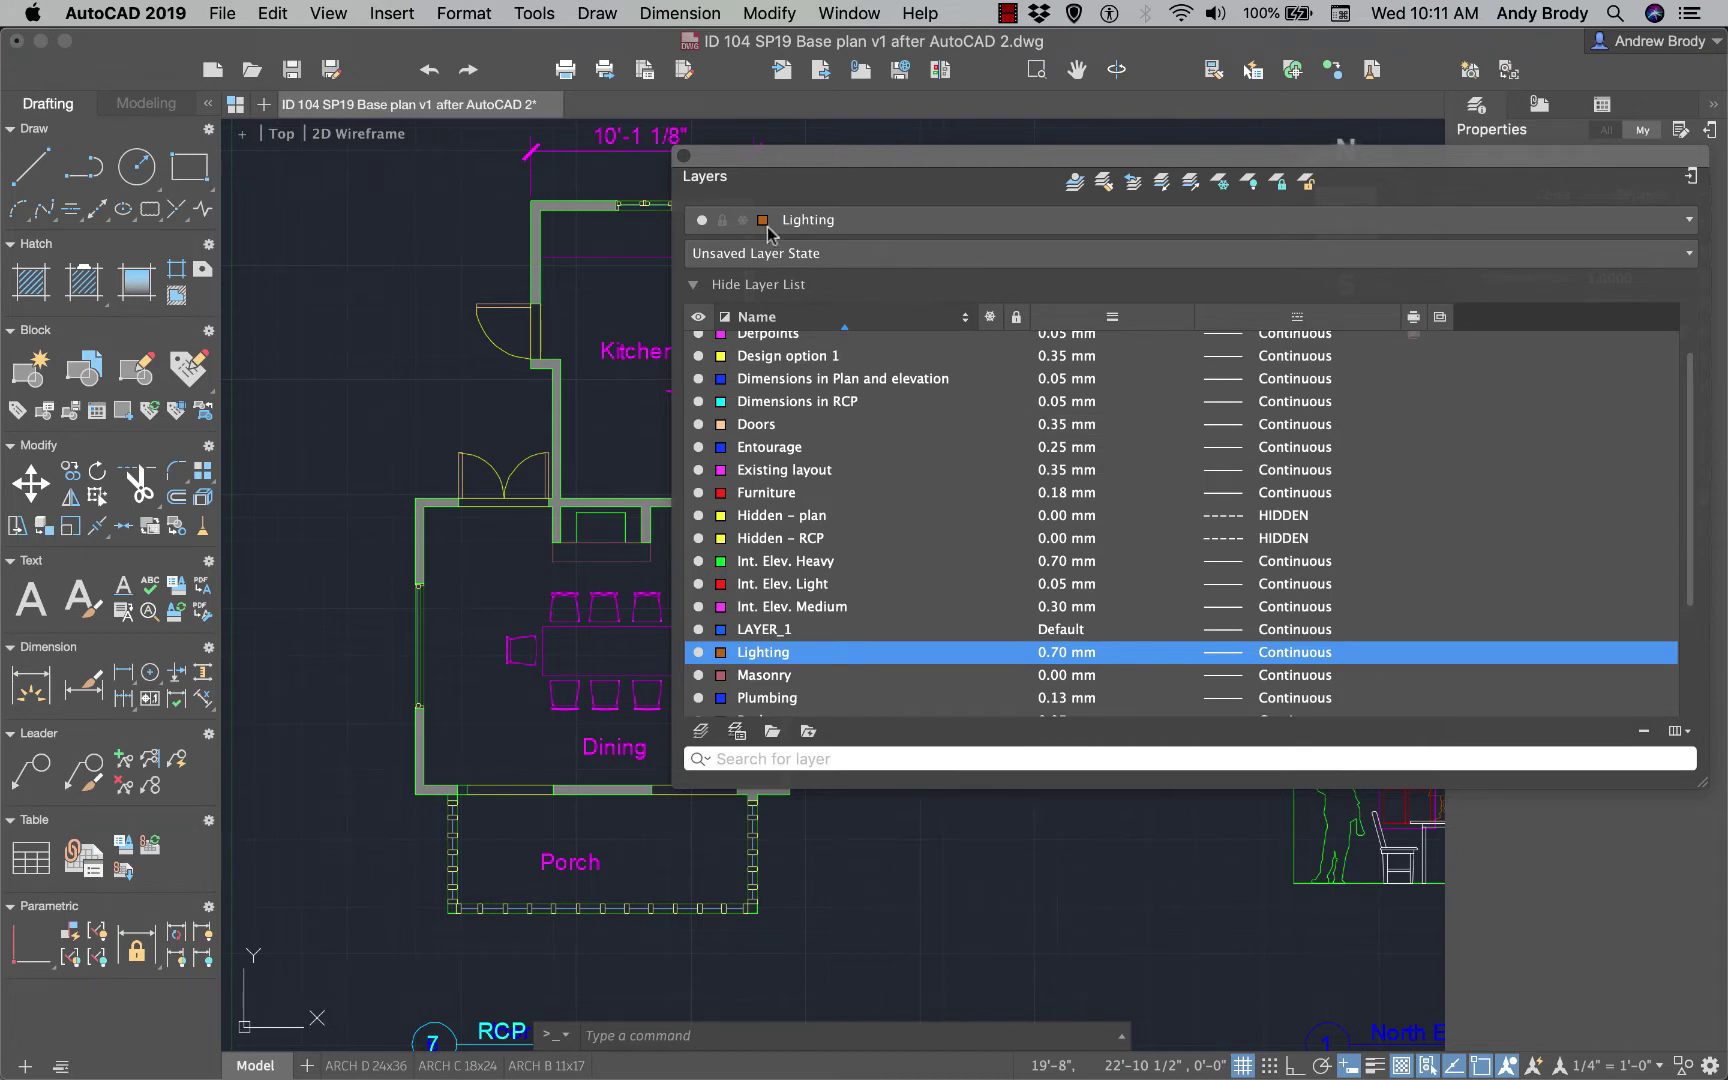
- Dock the Layers palette again and make Walls the current layer
{"action": "left_click", "coordinate": [1689, 180]}
{"action": "left_click", "coordinate": [1708, 210]}
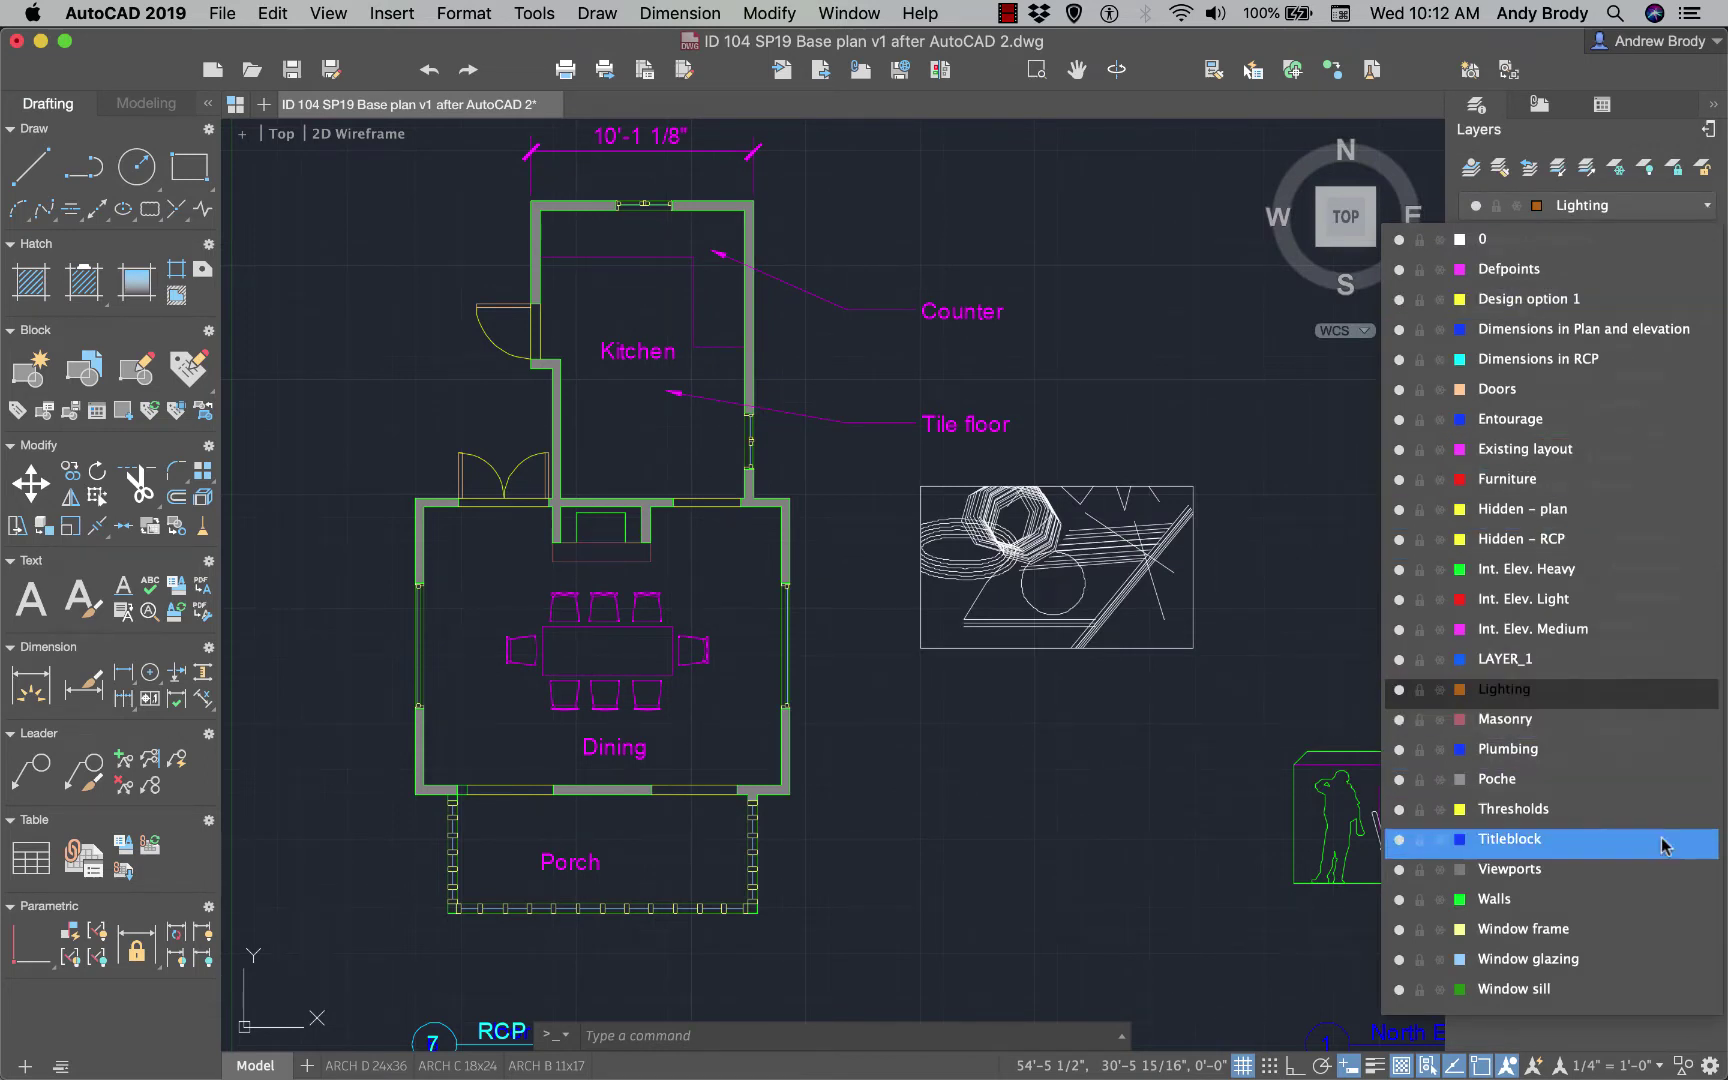
{"action": "left_click", "coordinate": [1484, 901]}
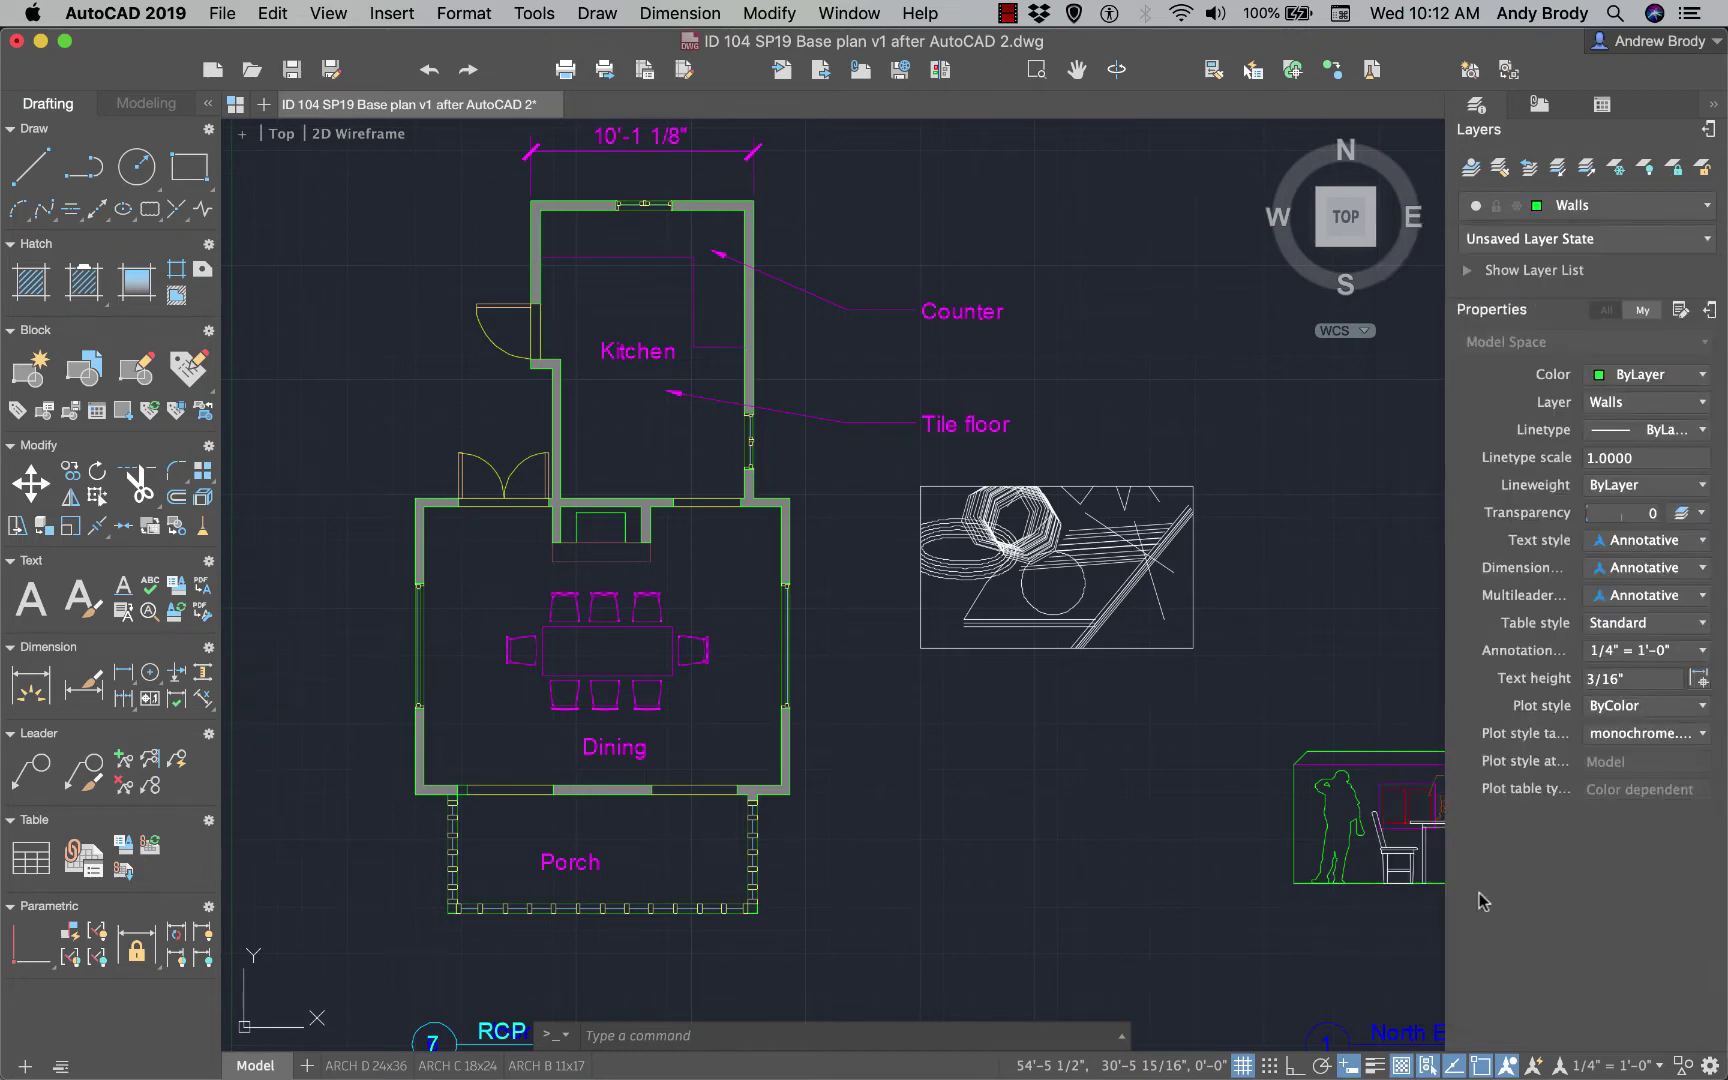
{"action": "left_click", "coordinate": [1709, 210]}
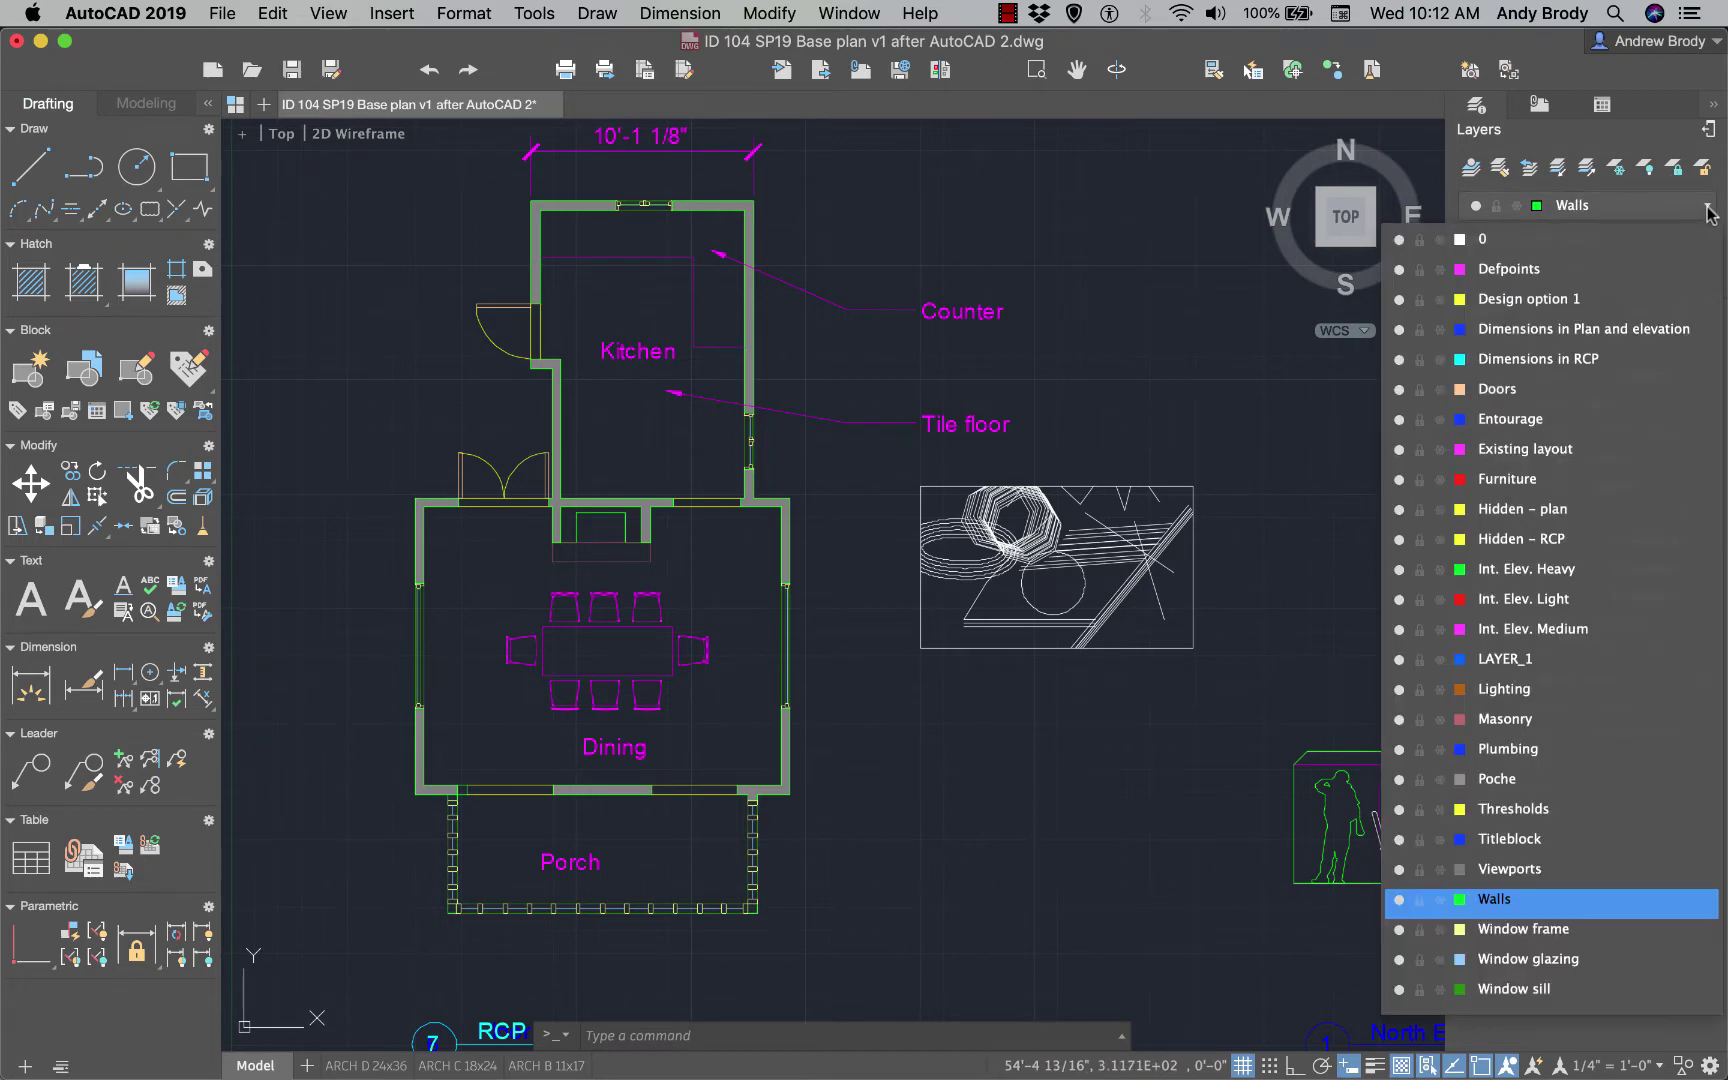
{"action": "left_click", "coordinate": [1709, 211]}
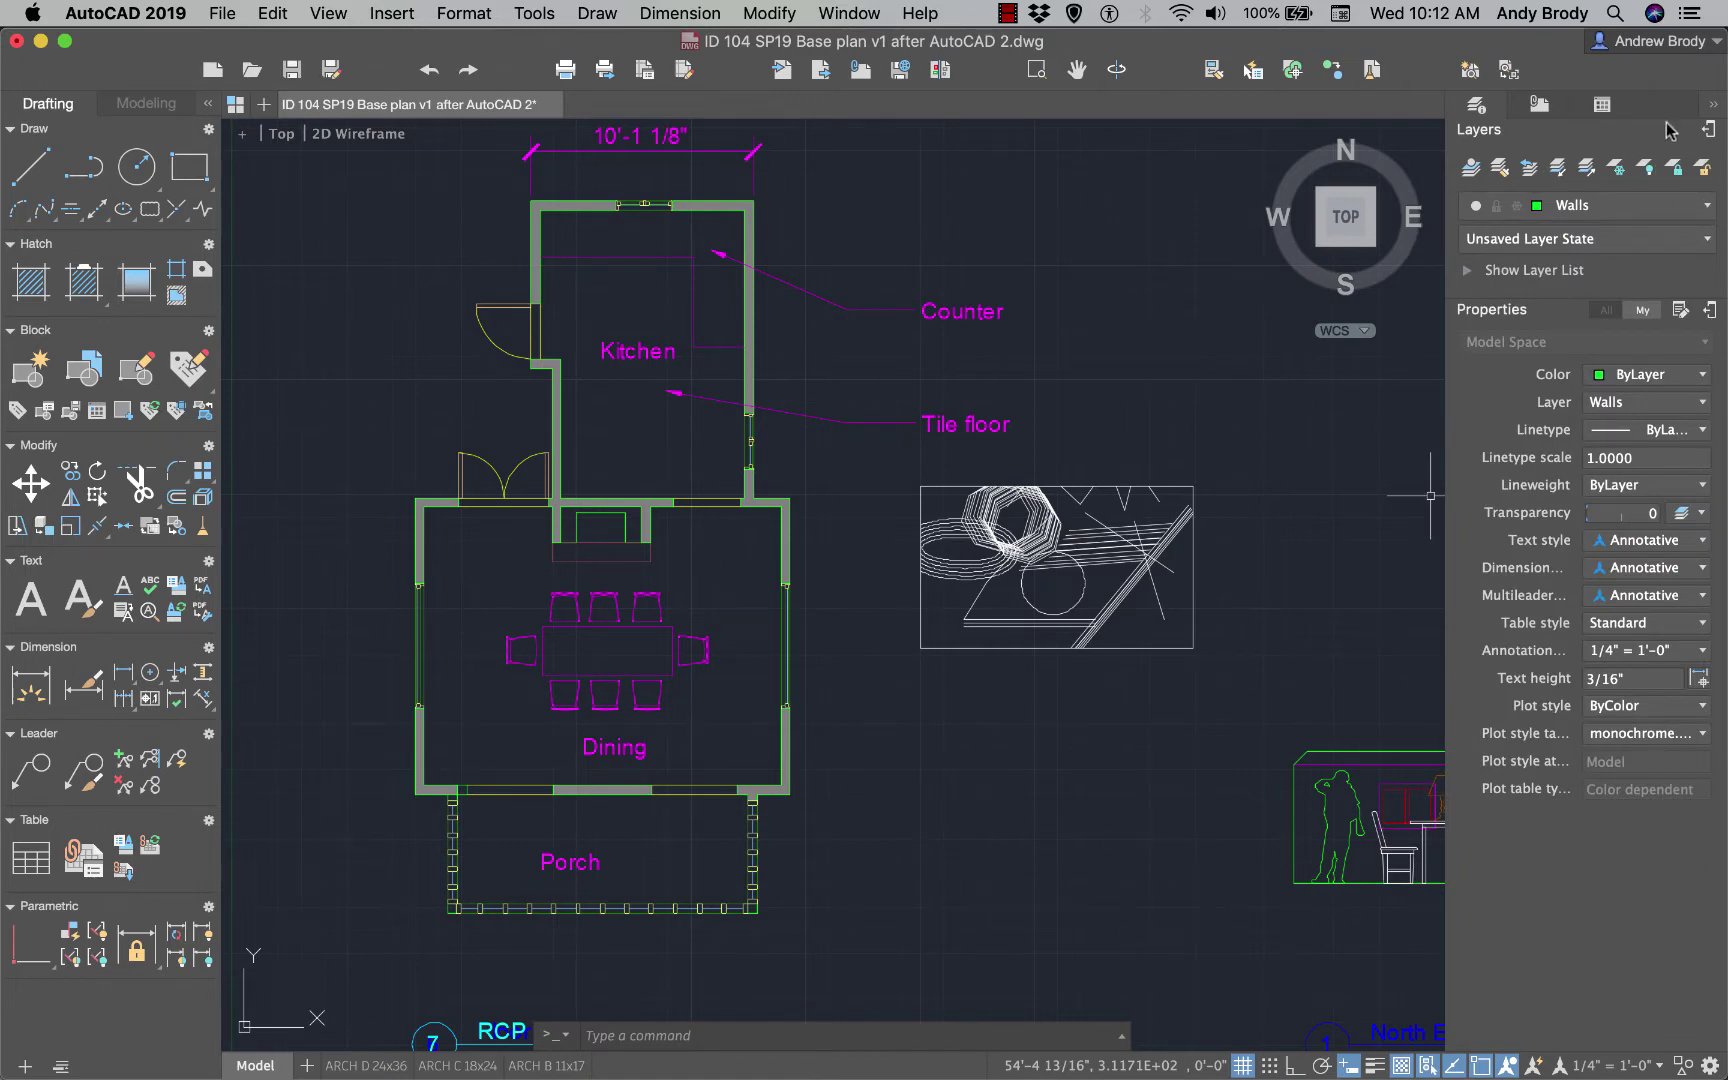
- Float the Layers palette to examine its layer tools and layer list, and dock it again
{"action": "left_click_drag", "start_coordinate": [1558, 193], "coordinate": [872, 193]}
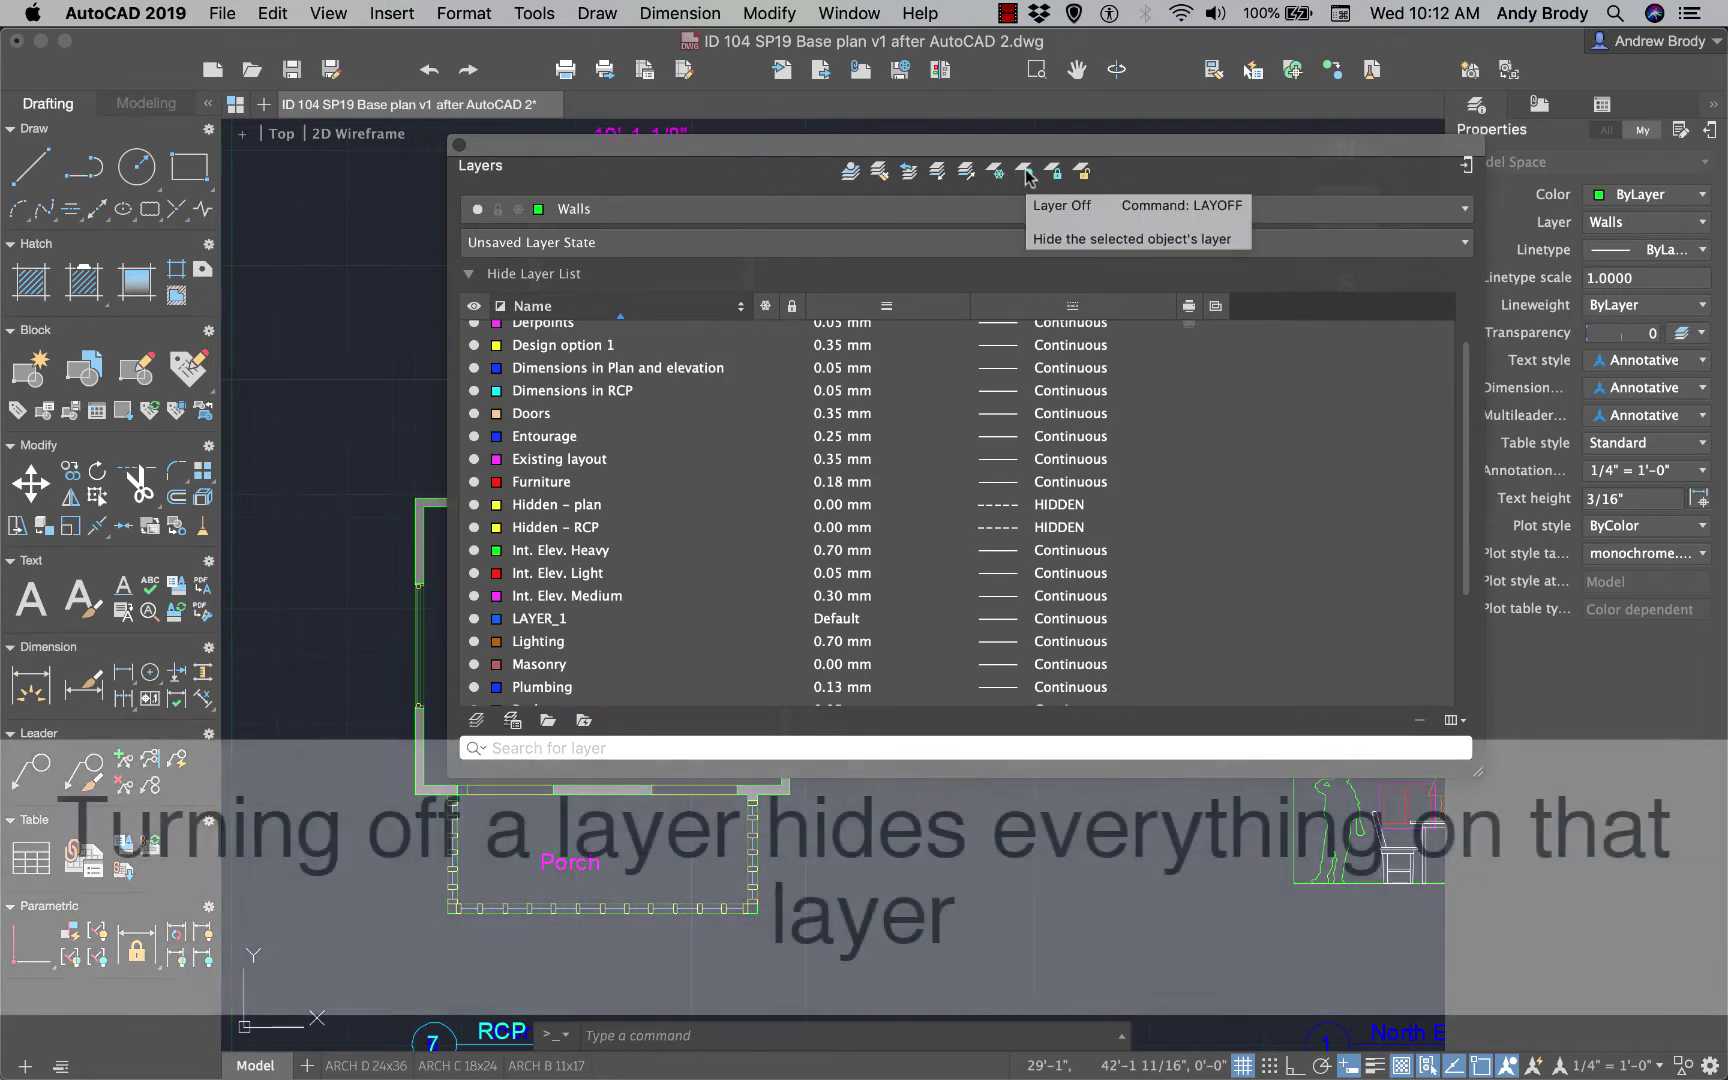
{"action": "scroll", "coordinate": [475, 640], "scroll_direction": "down", "scroll_amount": 1}
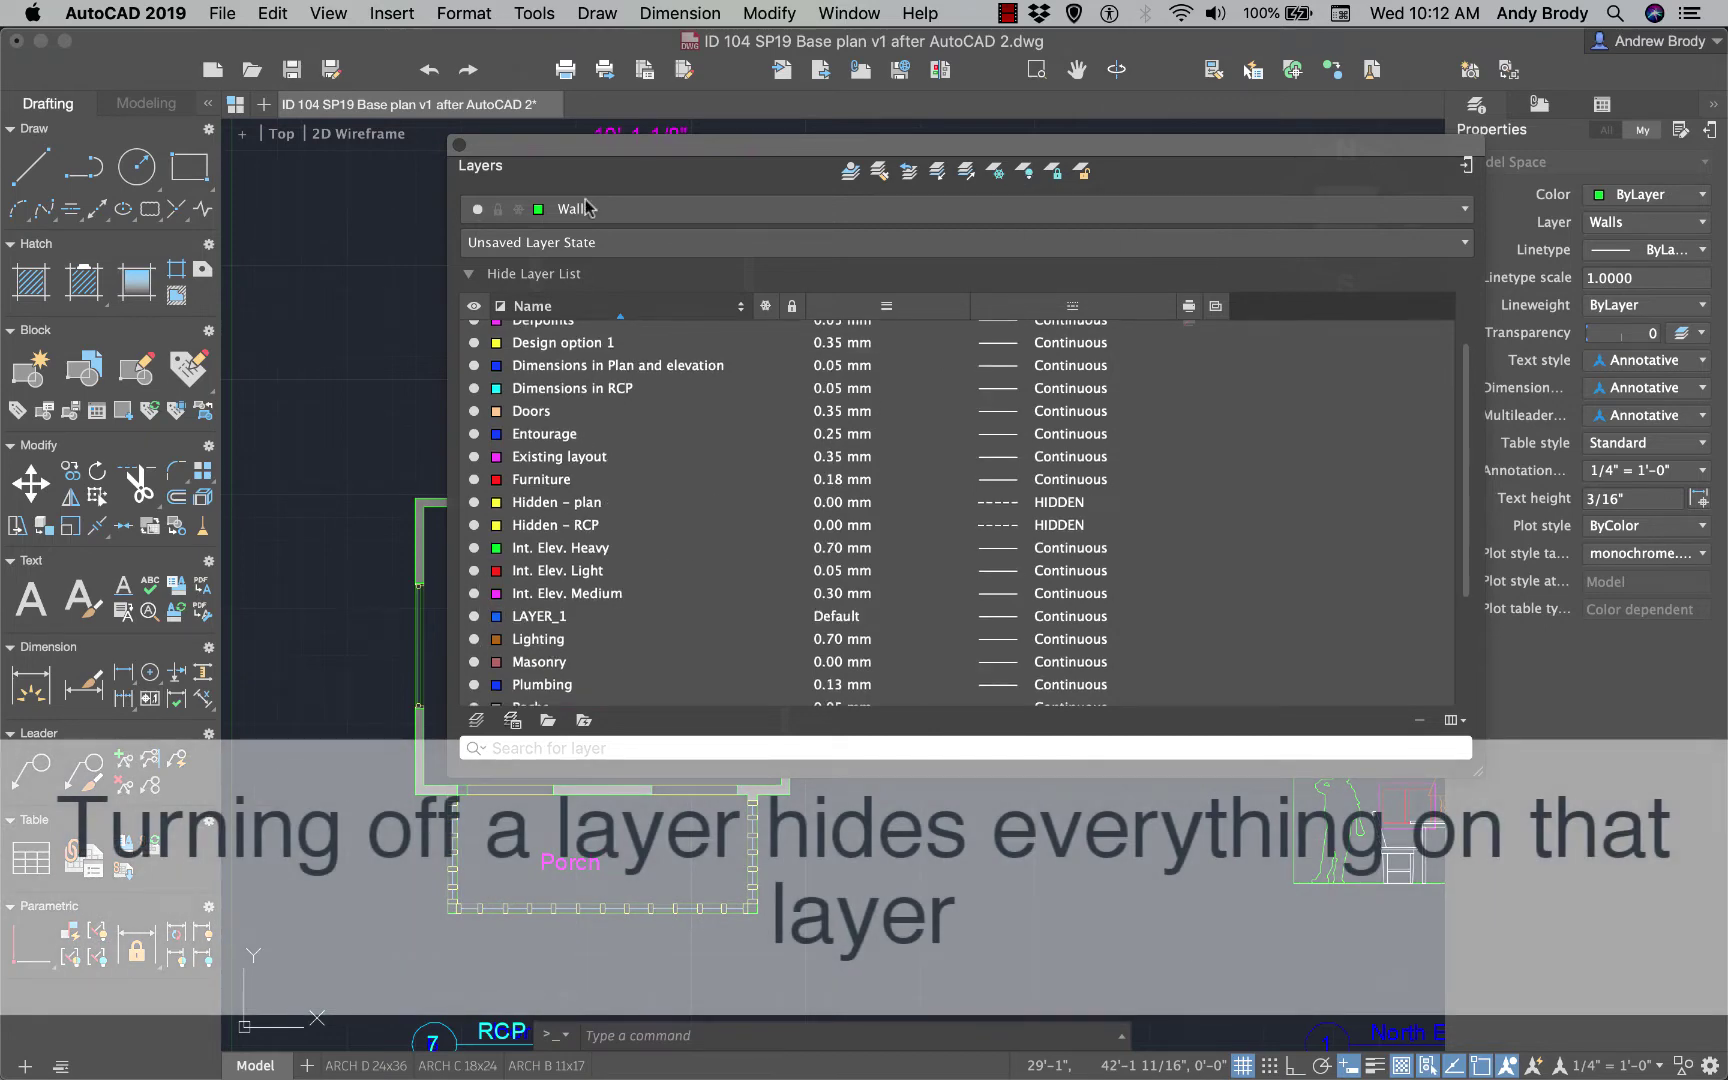
{"action": "left_click", "coordinate": [1465, 164]}
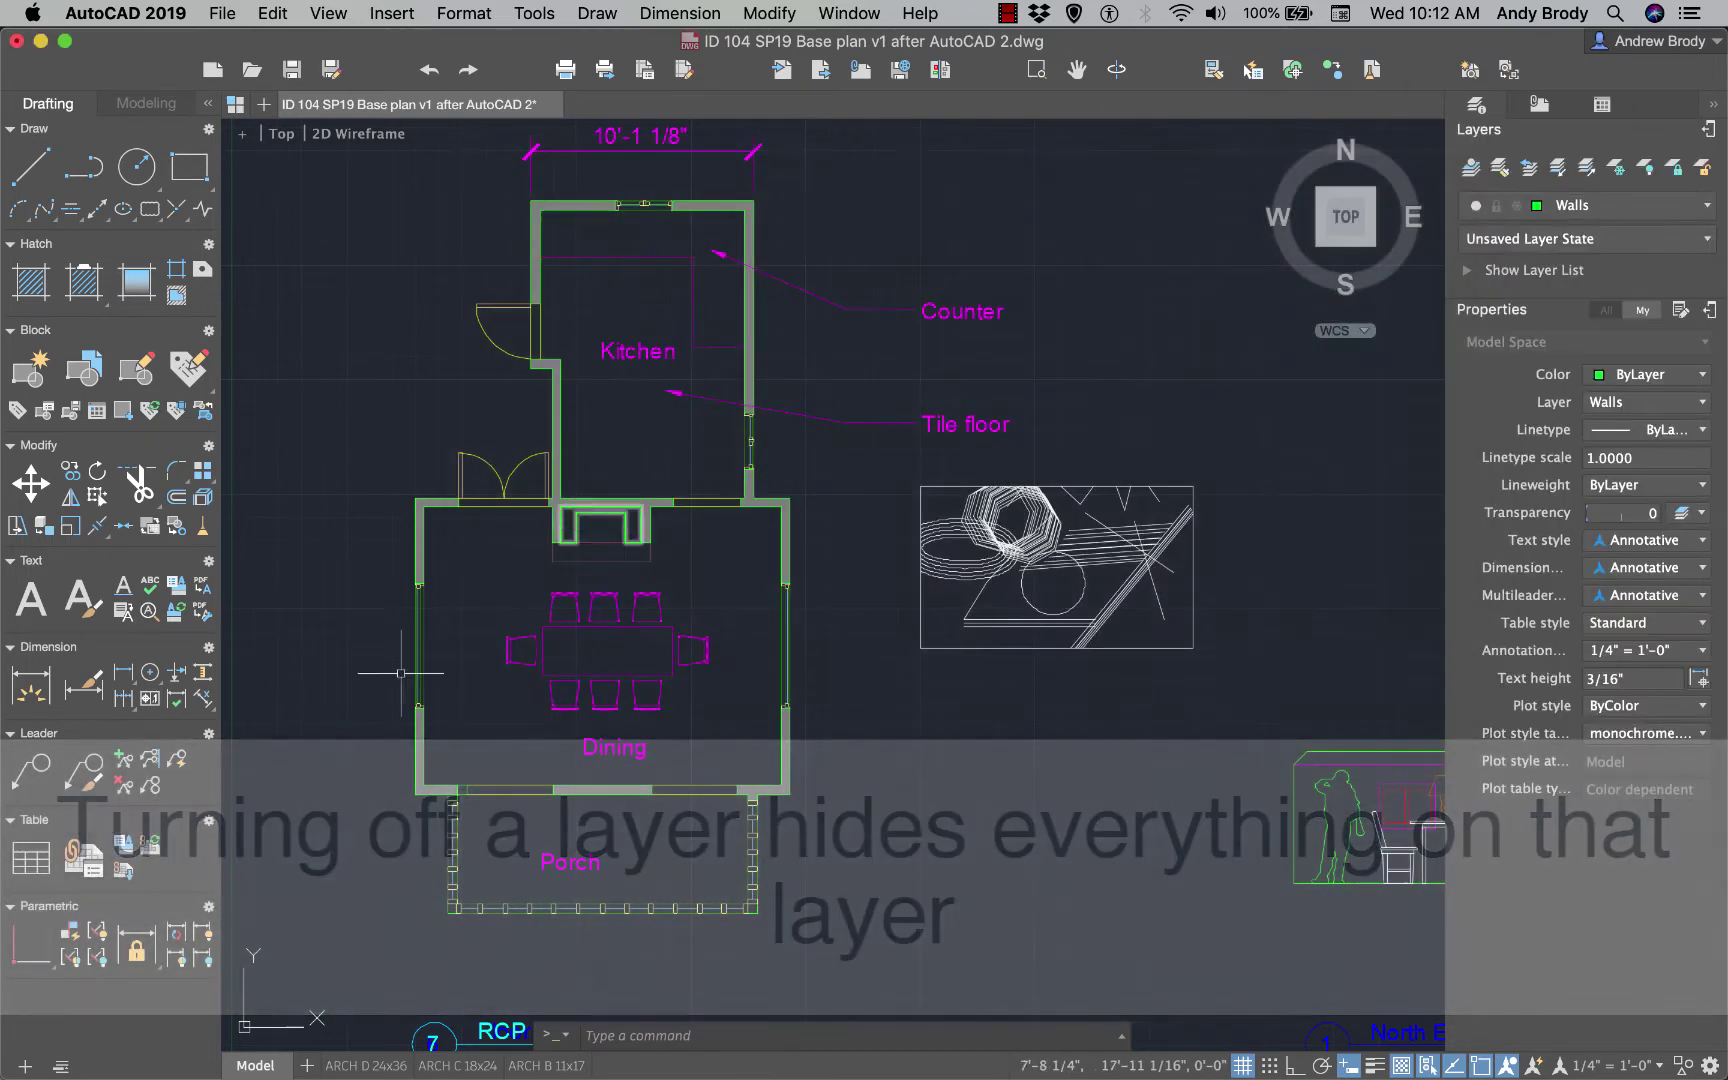
- Draw a circle of about 1'-7 5/8" radius over the dining table and assign it to the Lighting layer
{"action": "left_click", "coordinate": [137, 166]}
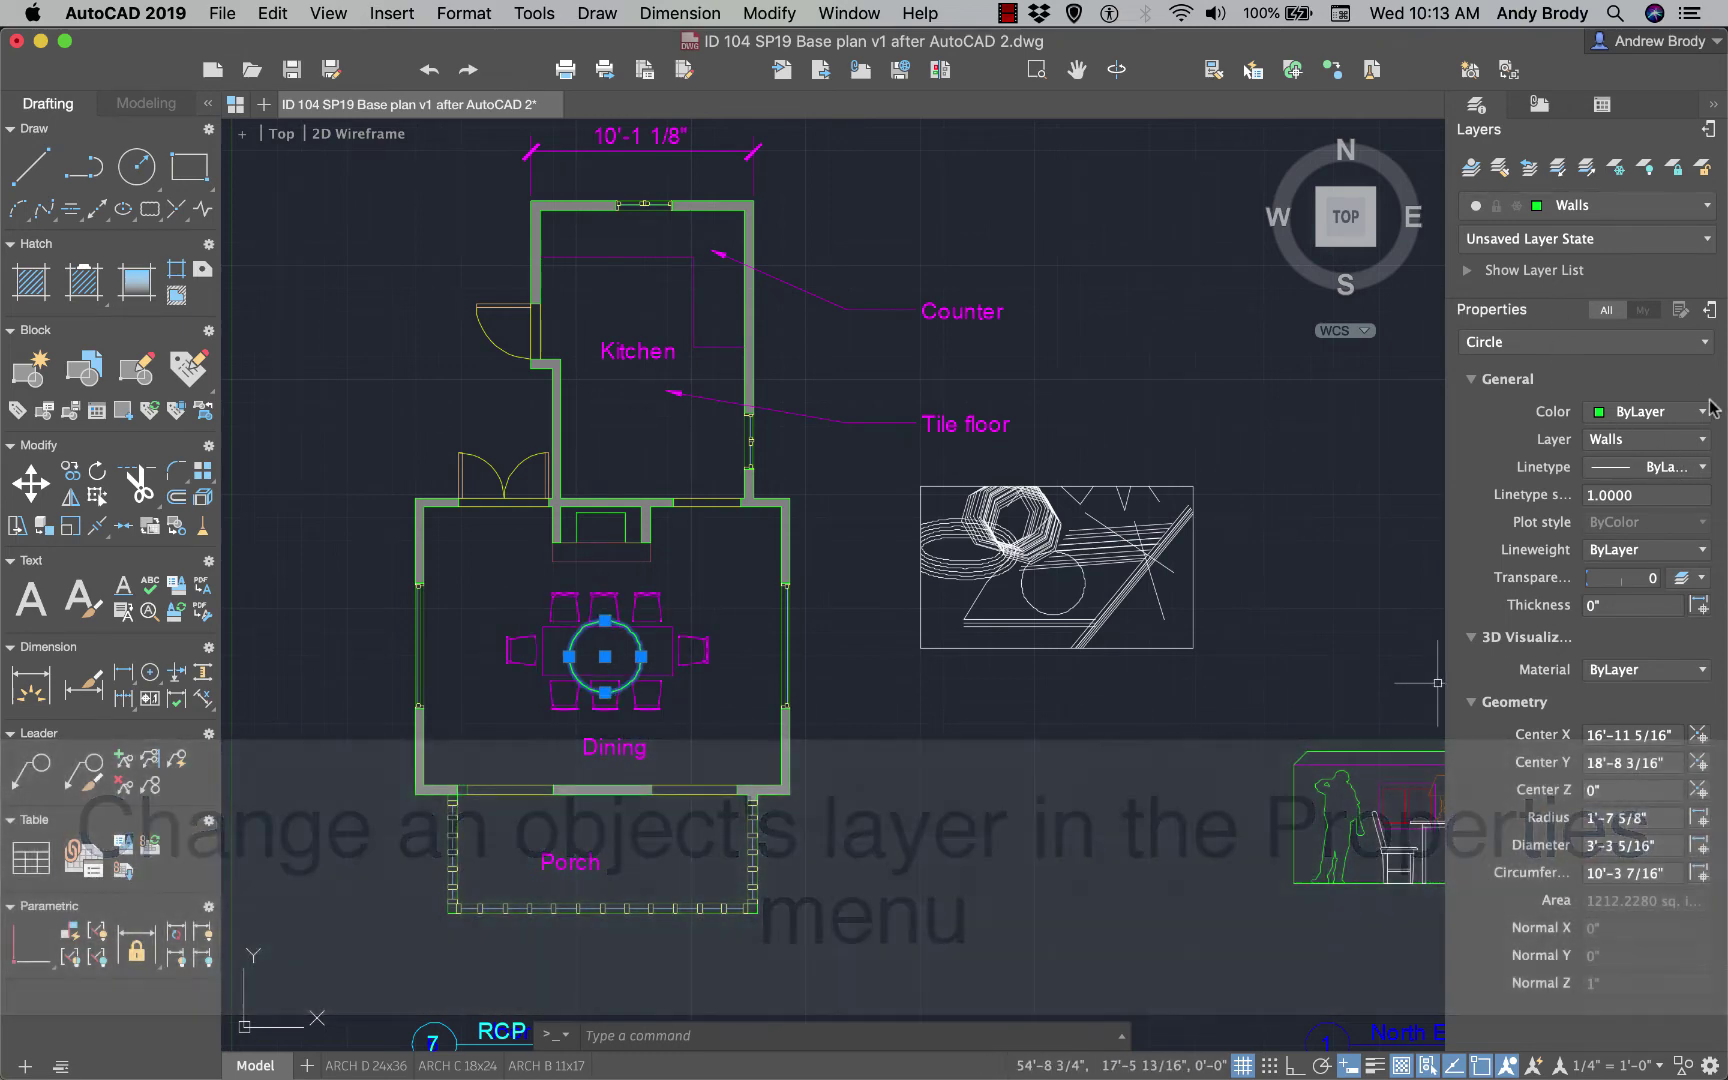
{"action": "left_click", "coordinate": [1699, 443]}
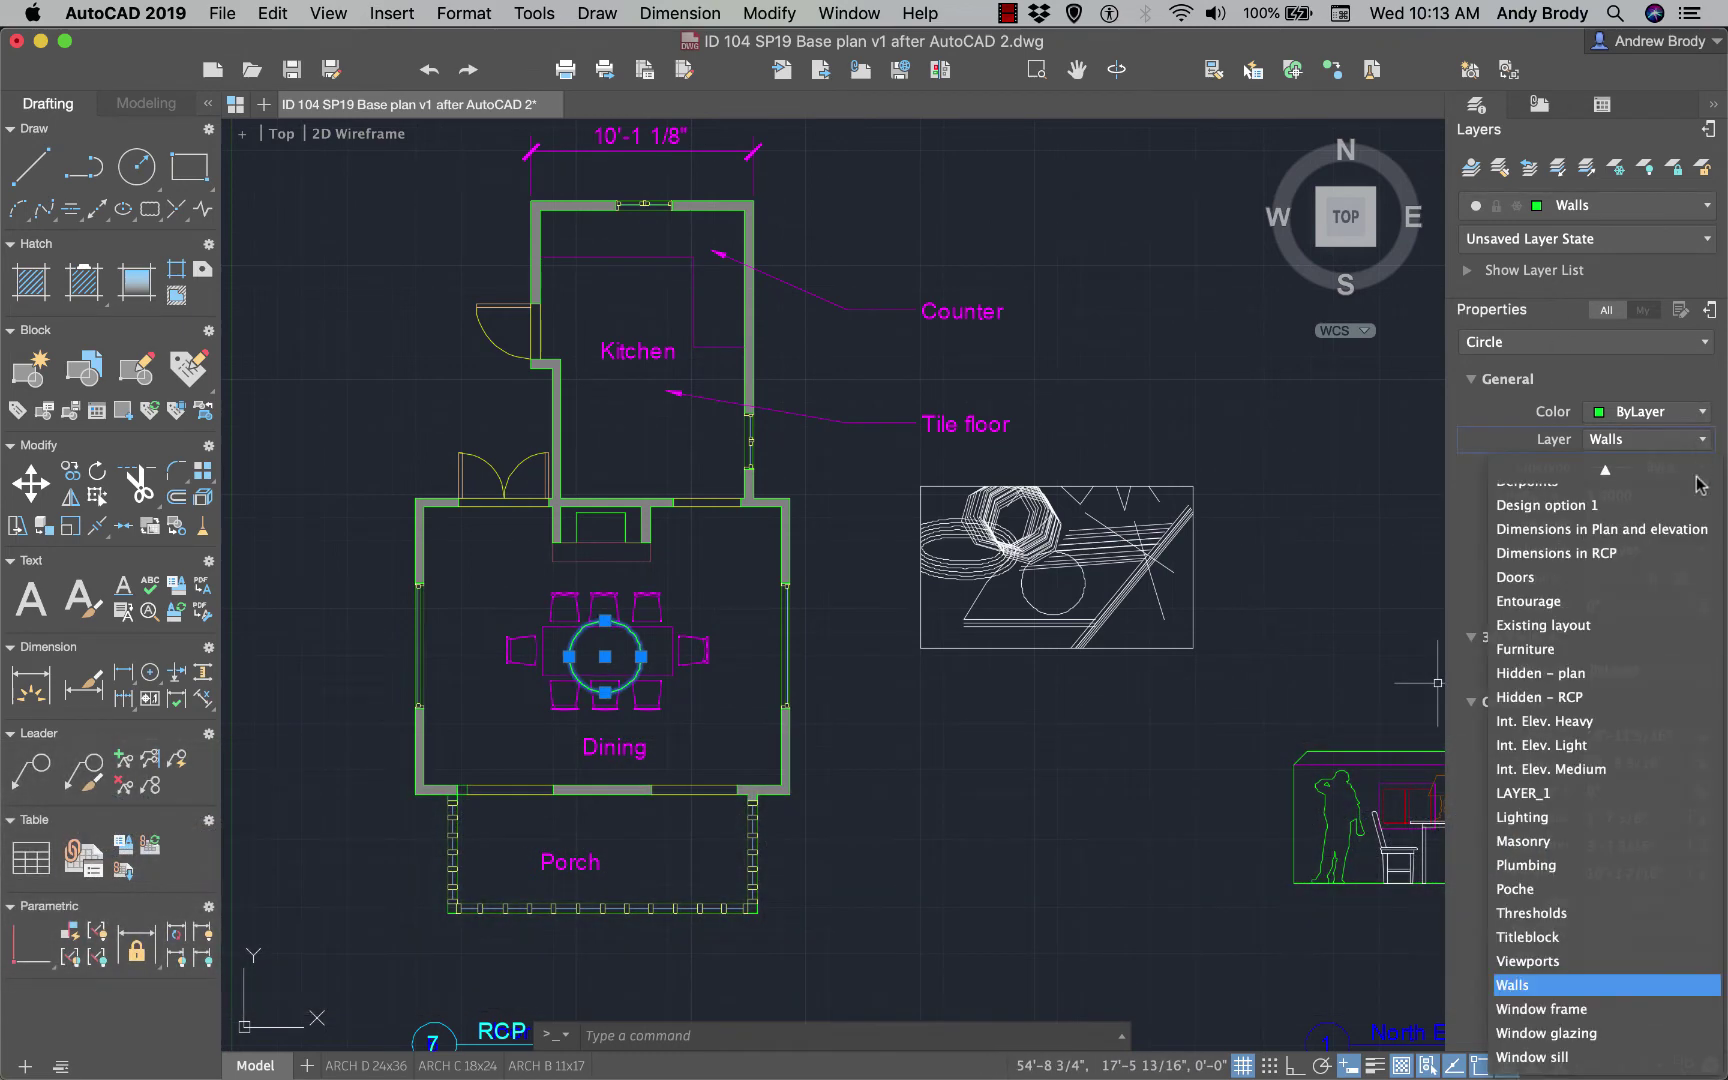
{"action": "left_click", "coordinate": [1600, 832]}
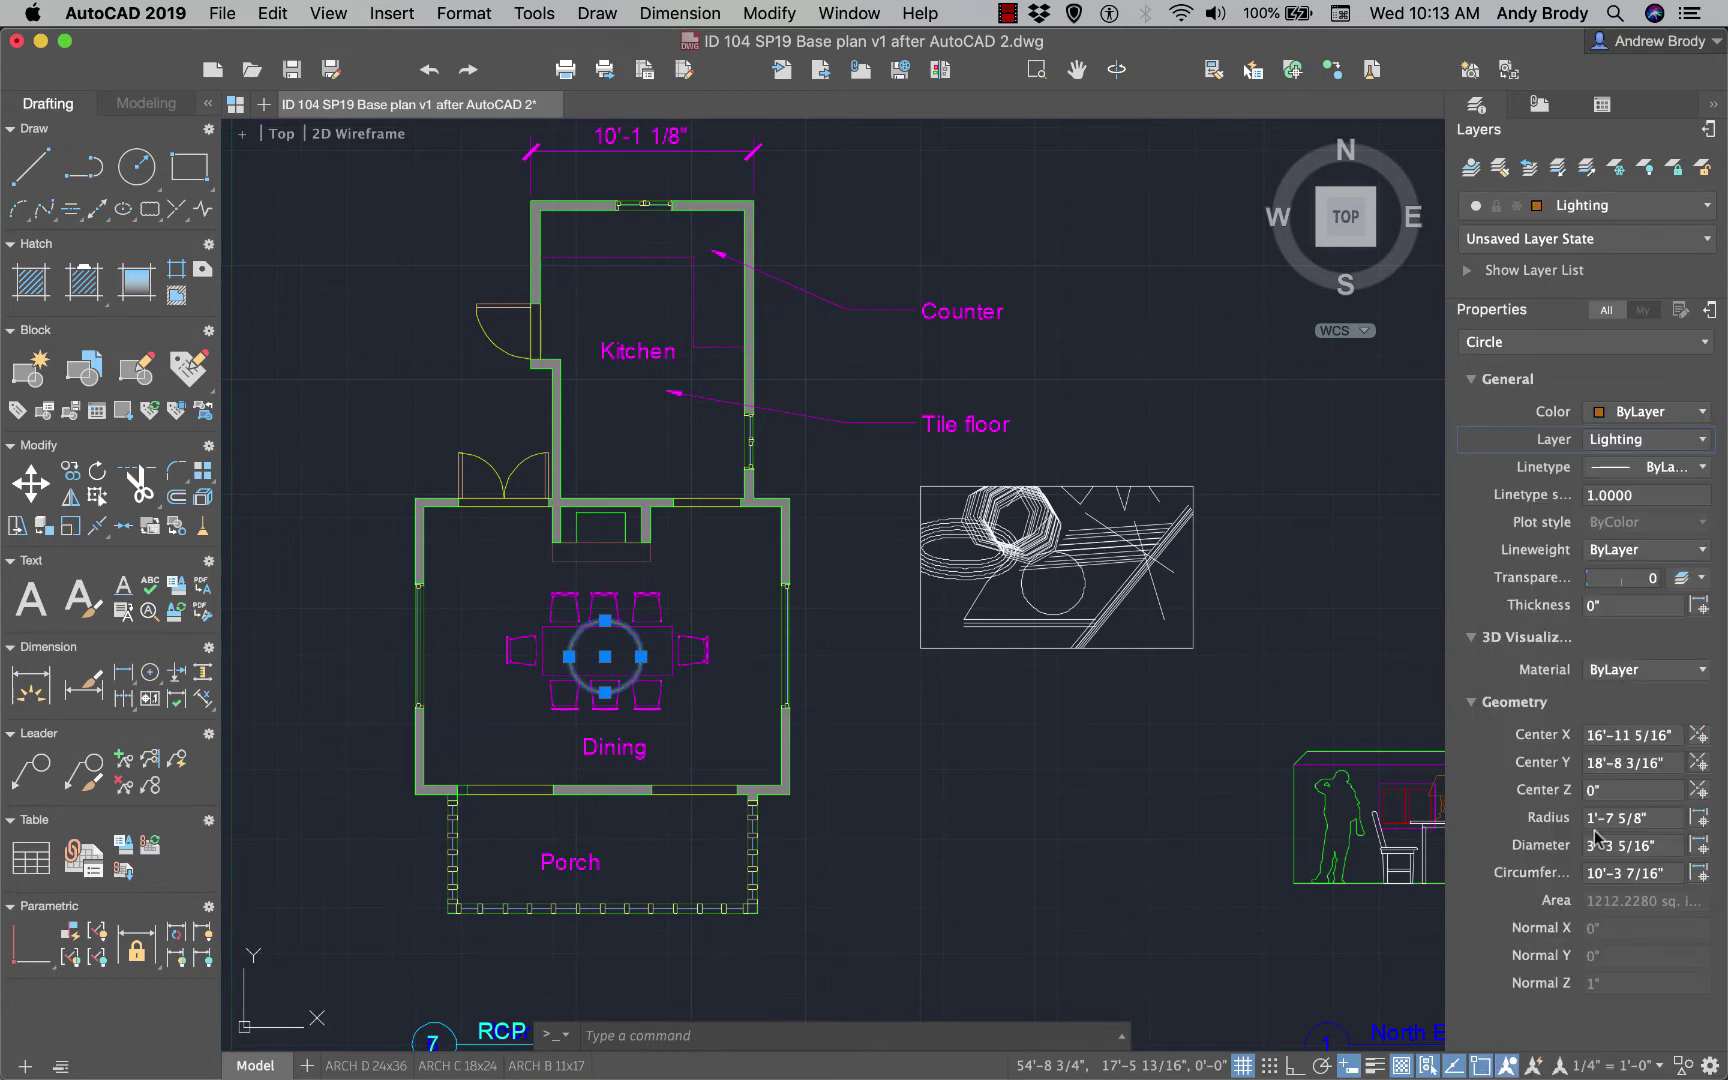
- Show lineweights across the floor plan to examine the walls and dining room, and hide them again
{"action": "key", "text": "Escape"}
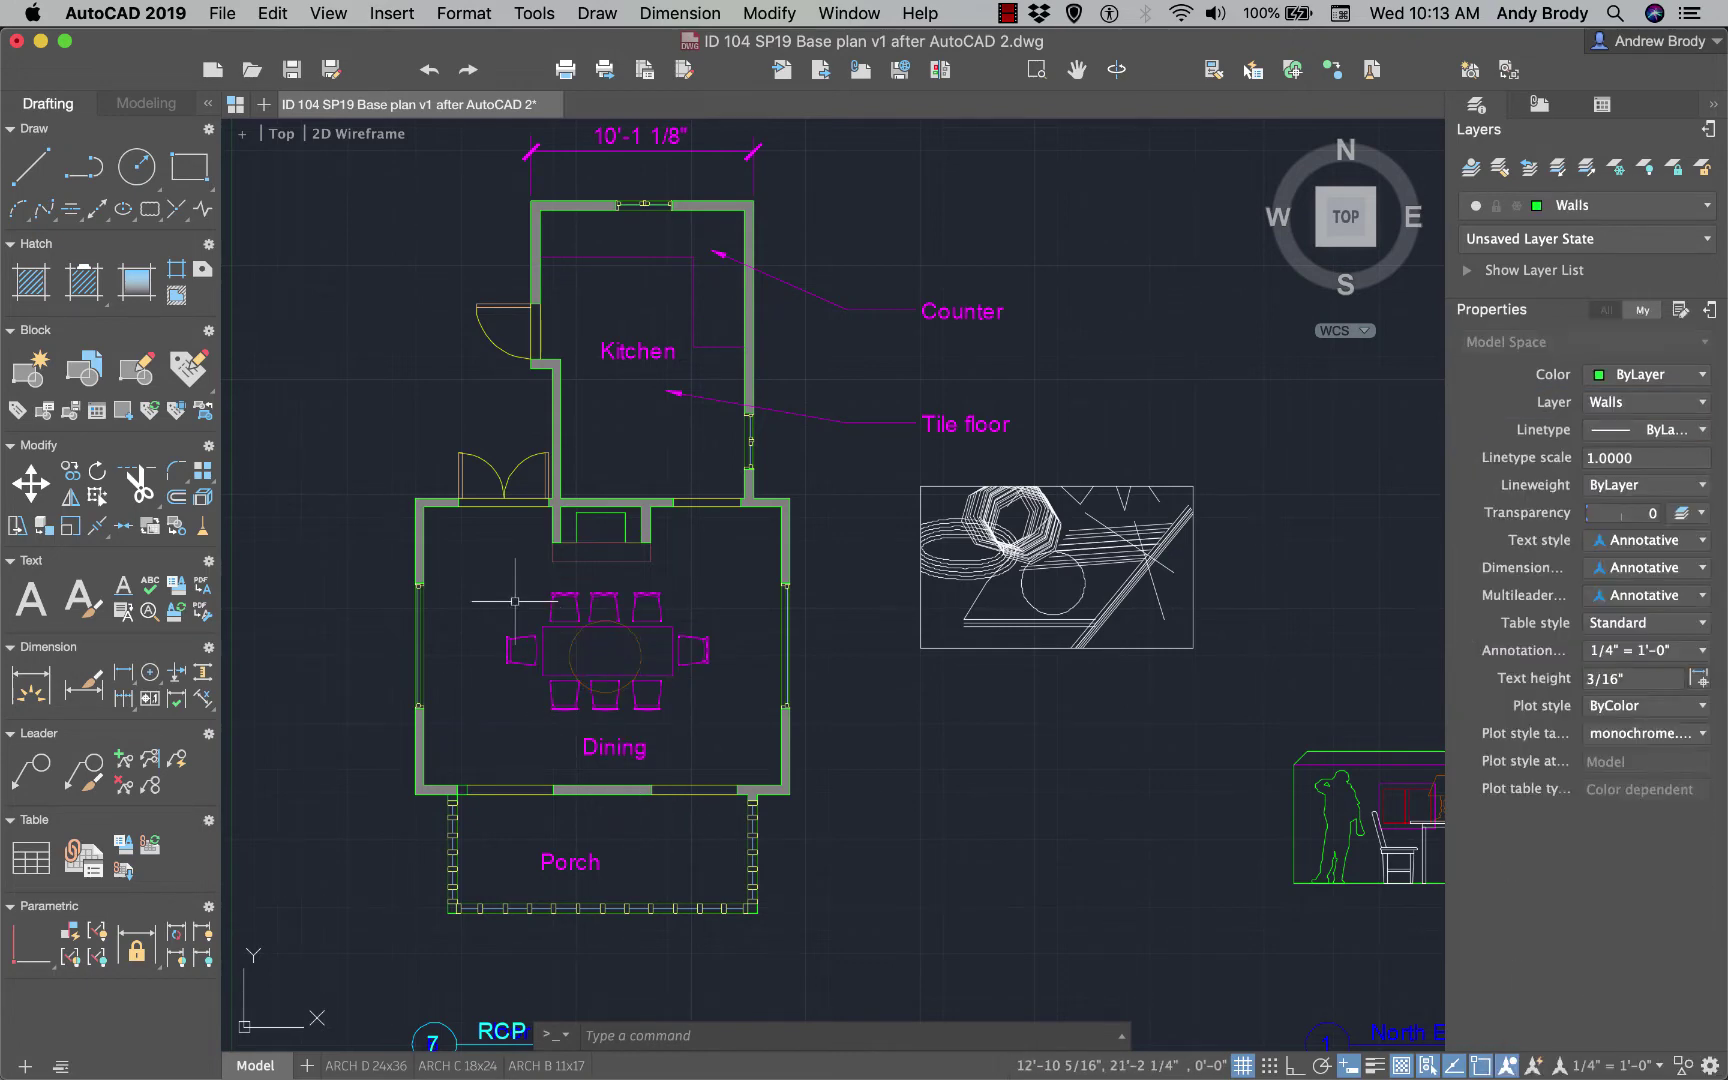
{"action": "scroll", "coordinate": [560, 650], "scroll_direction": "up", "scroll_amount": 3}
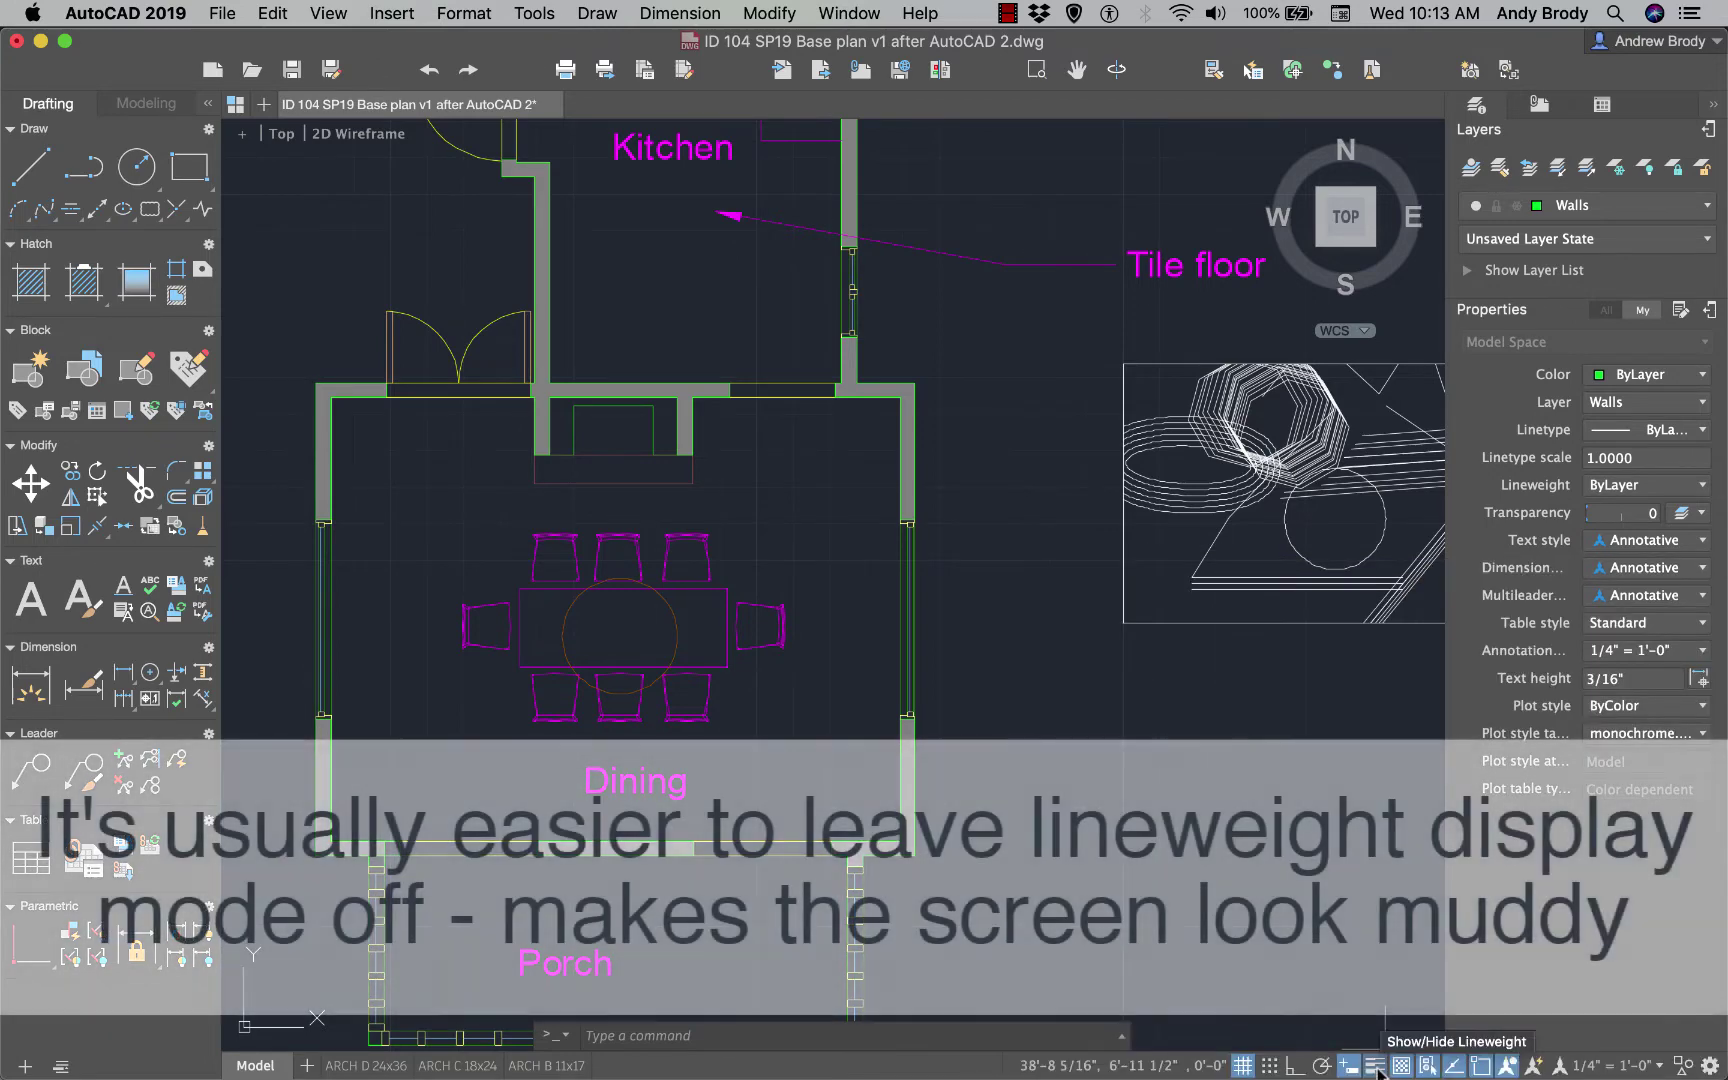
{"action": "left_click", "coordinate": [1378, 1072]}
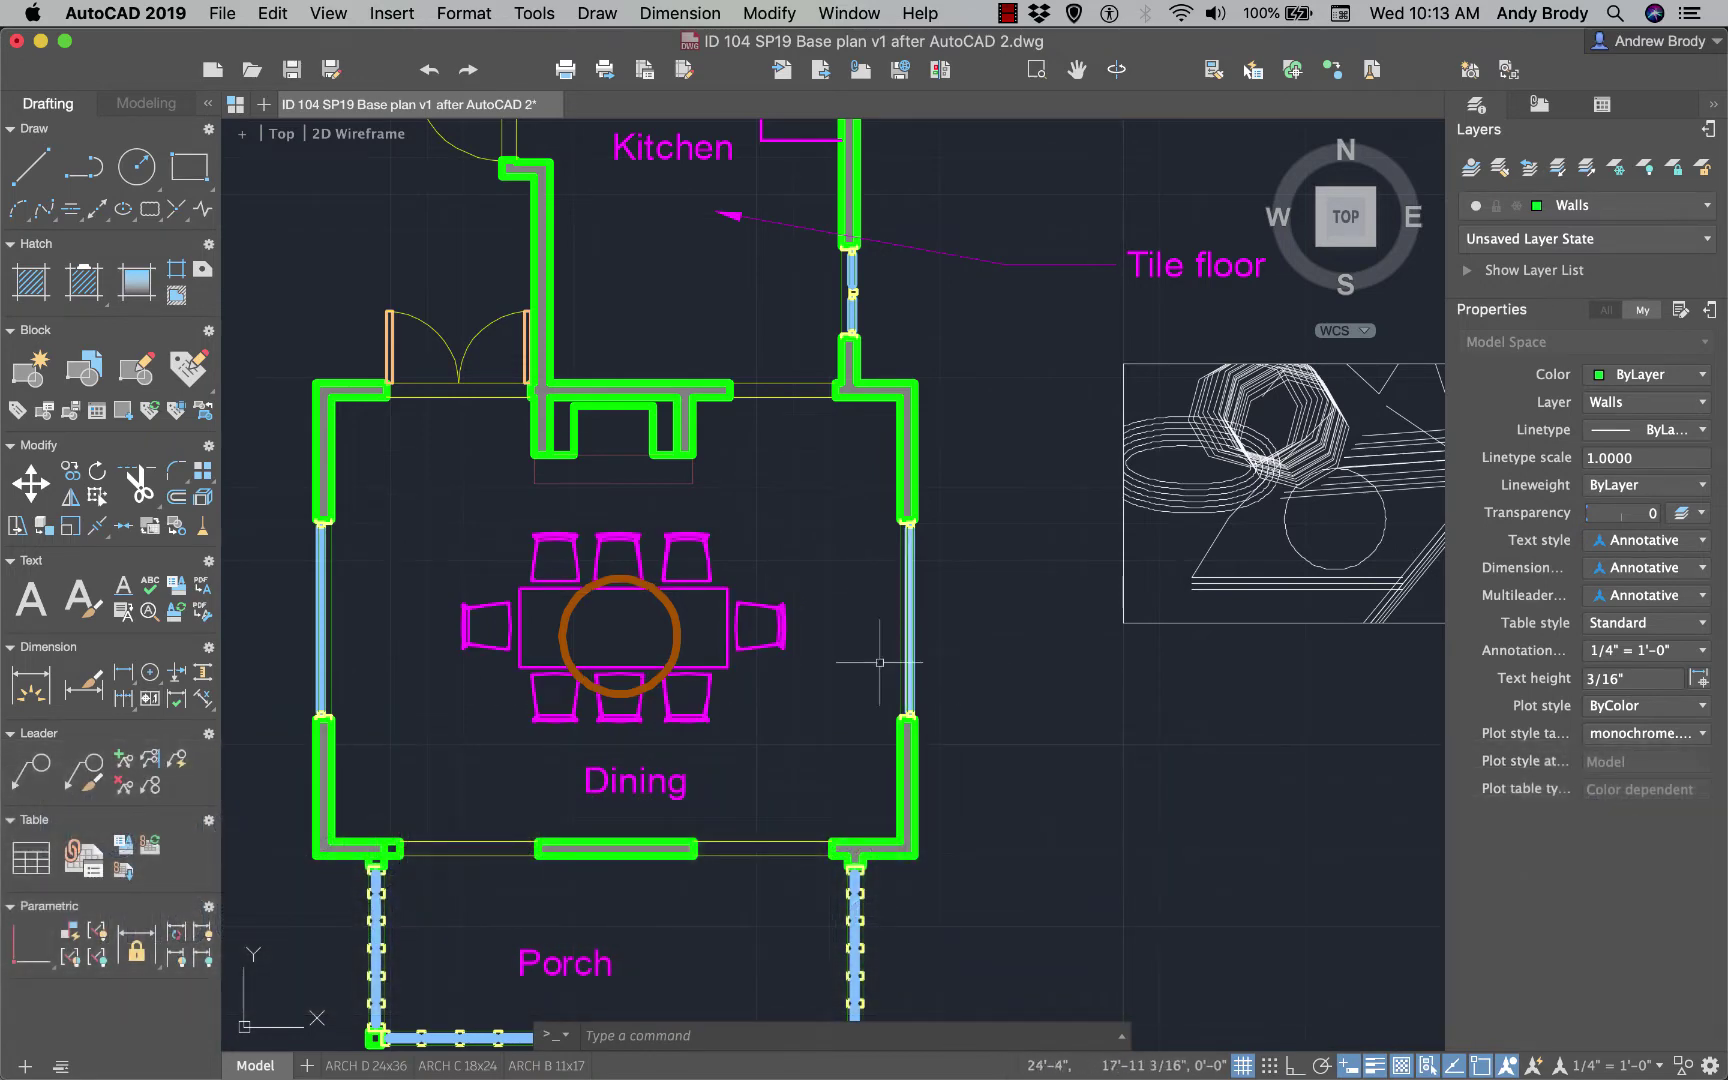
{"action": "scroll", "coordinate": [812, 668], "scroll_direction": "up", "scroll_amount": 3}
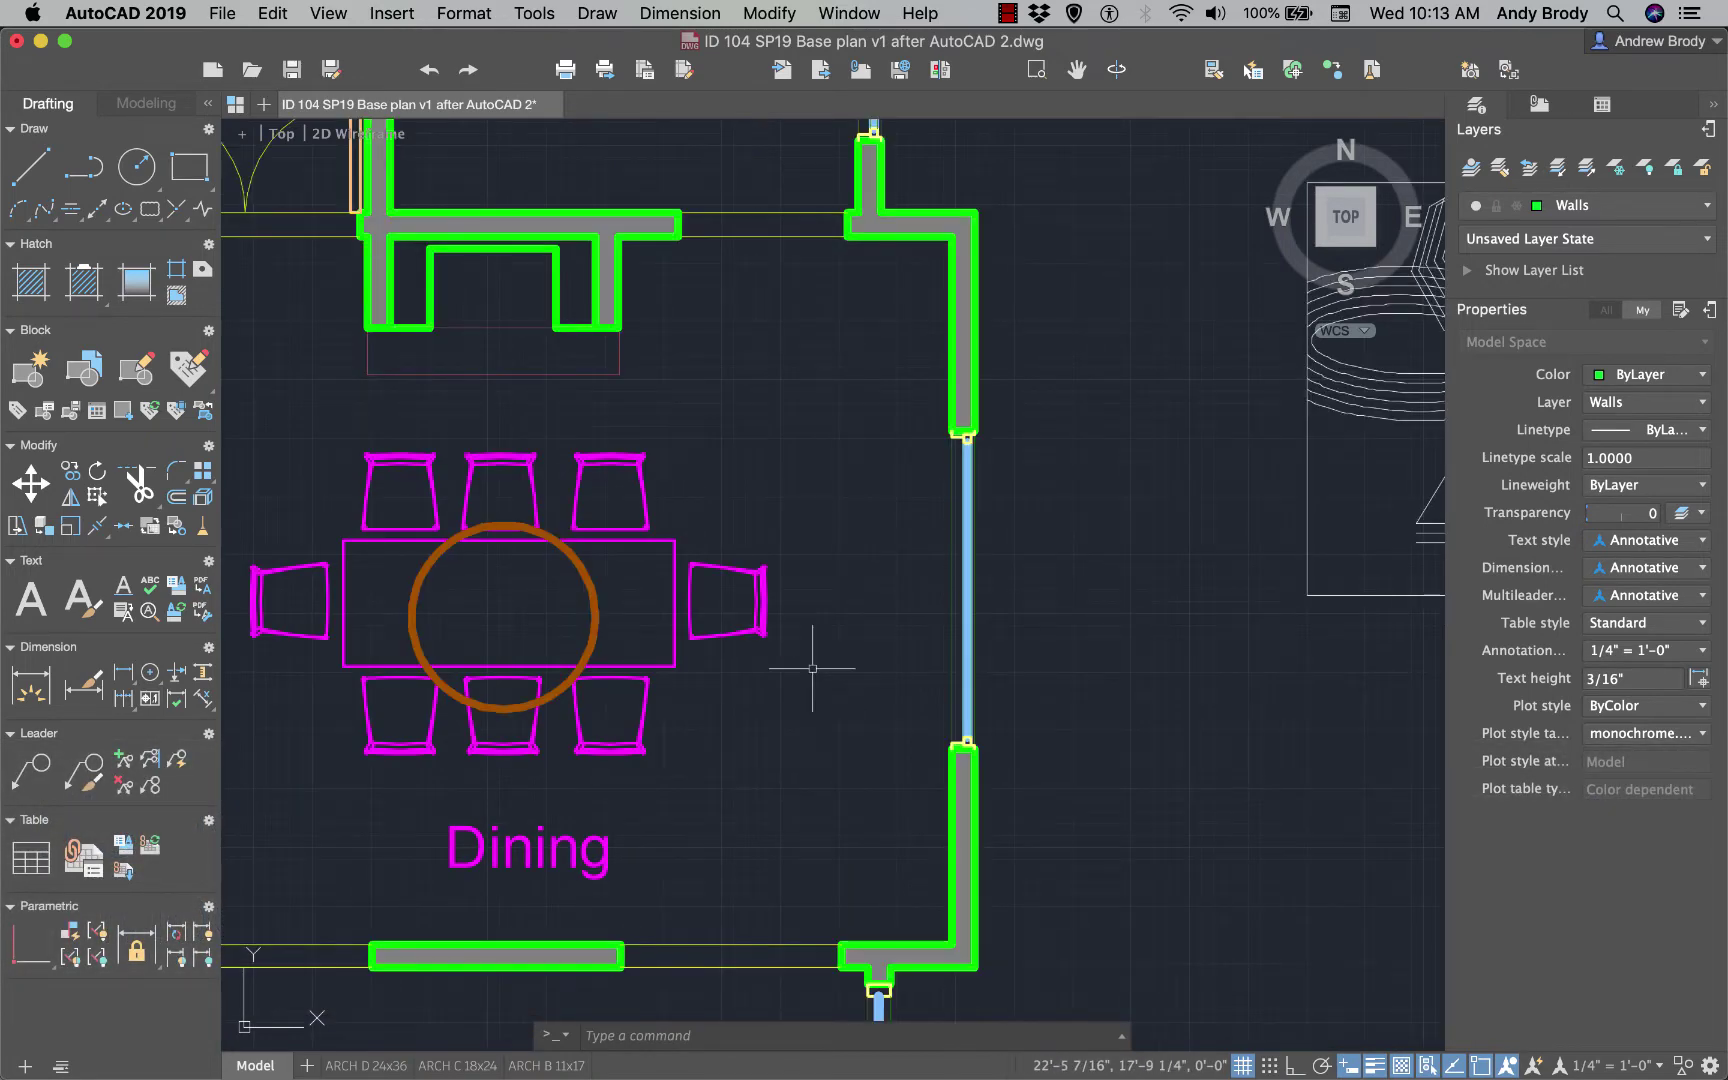
{"action": "scroll", "coordinate": [812, 668], "scroll_direction": "down", "scroll_amount": 5}
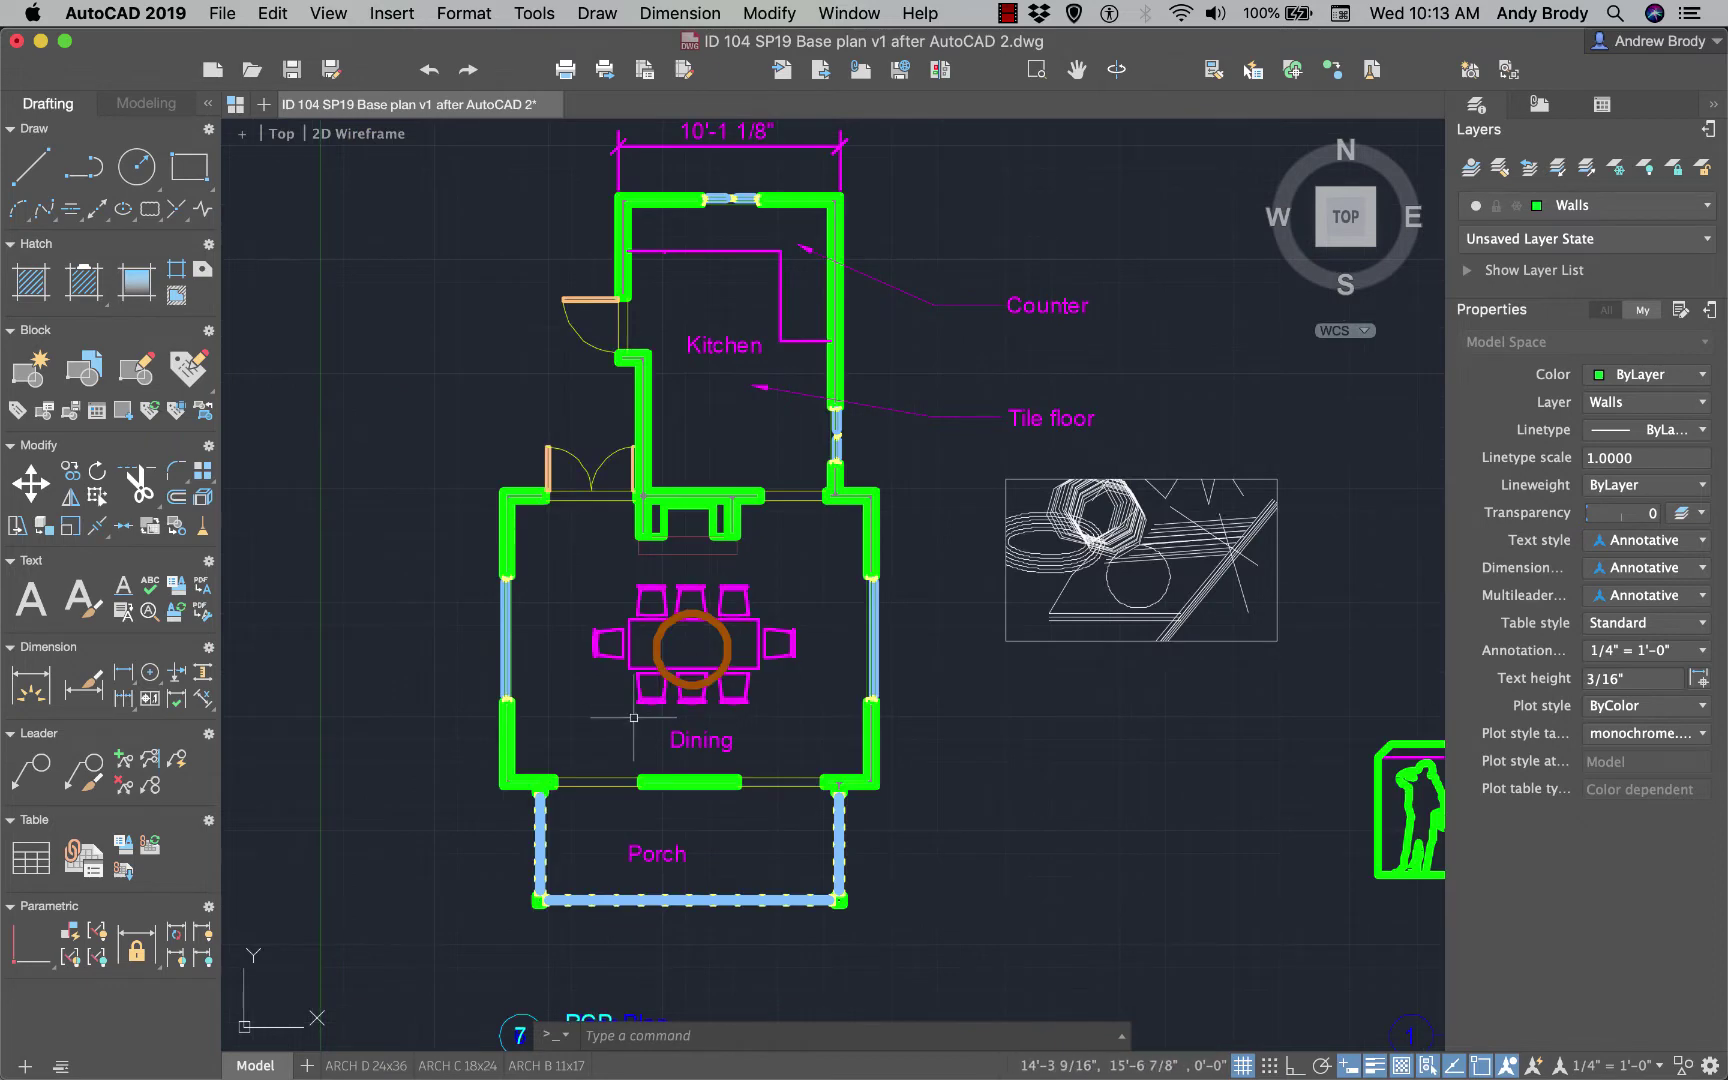
{"action": "middle_click_drag", "start_coordinate": [633, 717], "coordinate": [650, 734]}
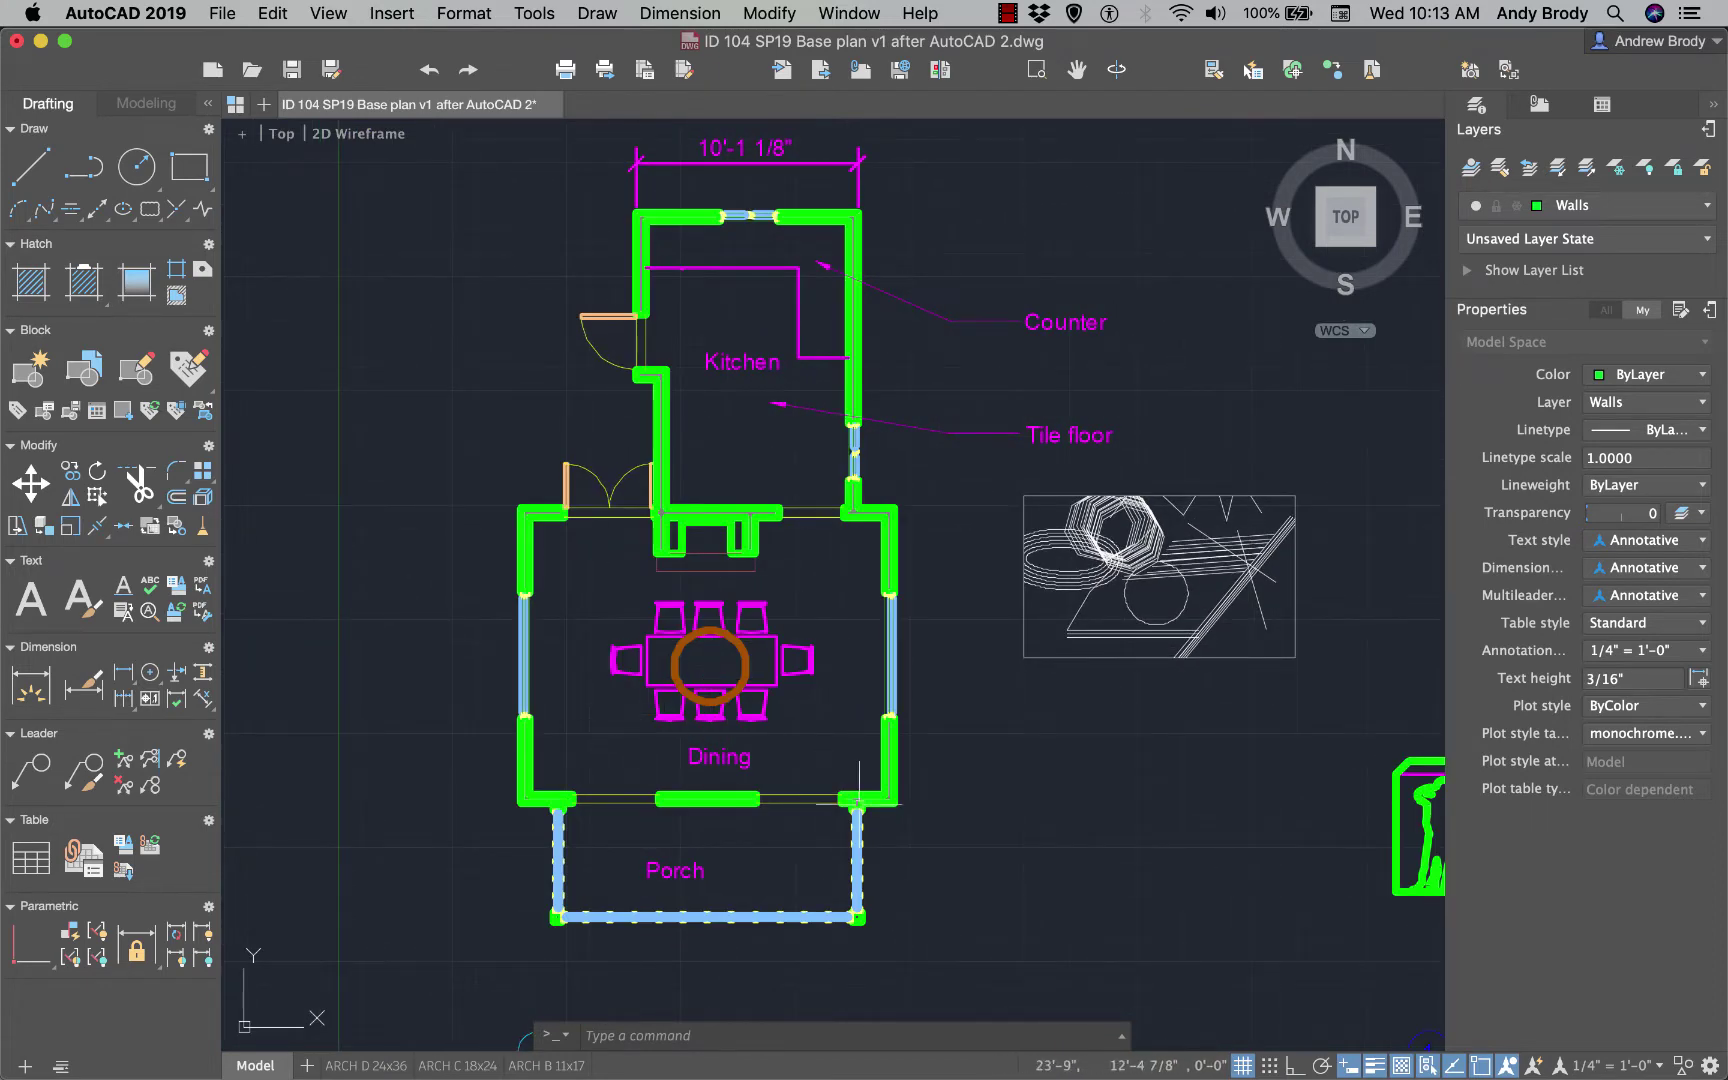
{"action": "left_click", "coordinate": [1376, 1066]}
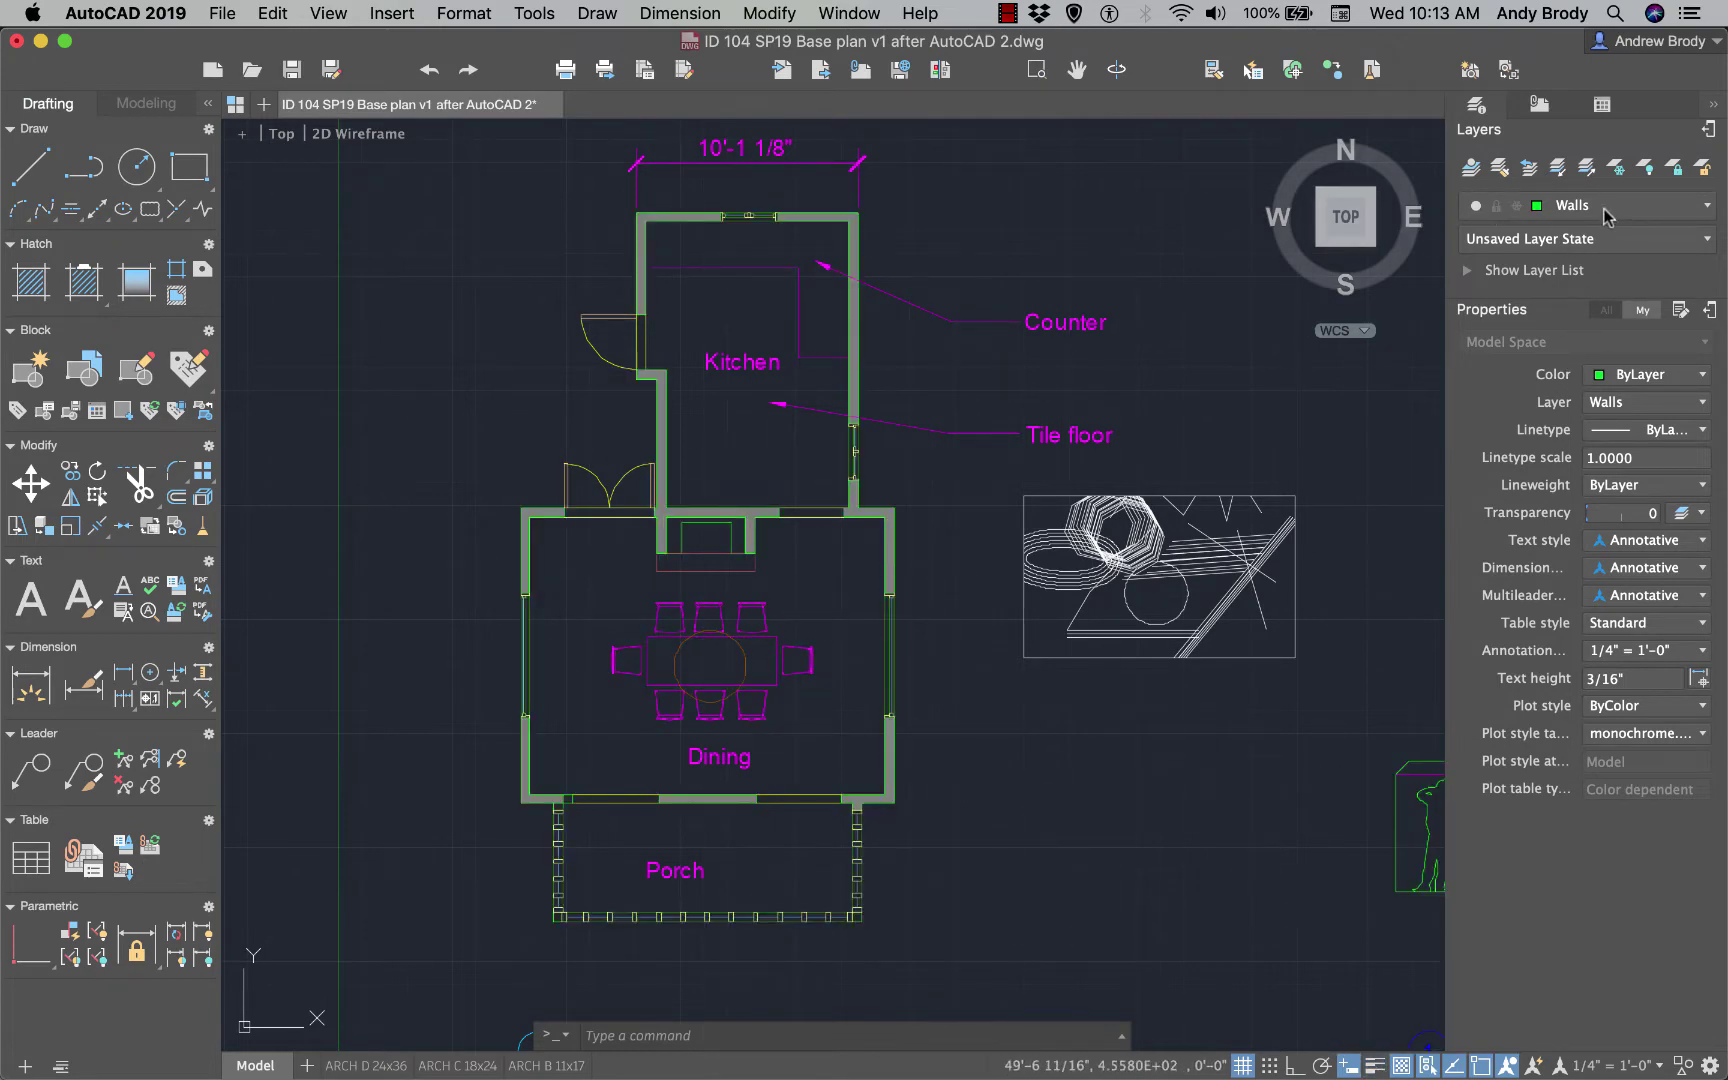
- Turn off the Lighting layer
{"action": "left_click", "coordinate": [1690, 207]}
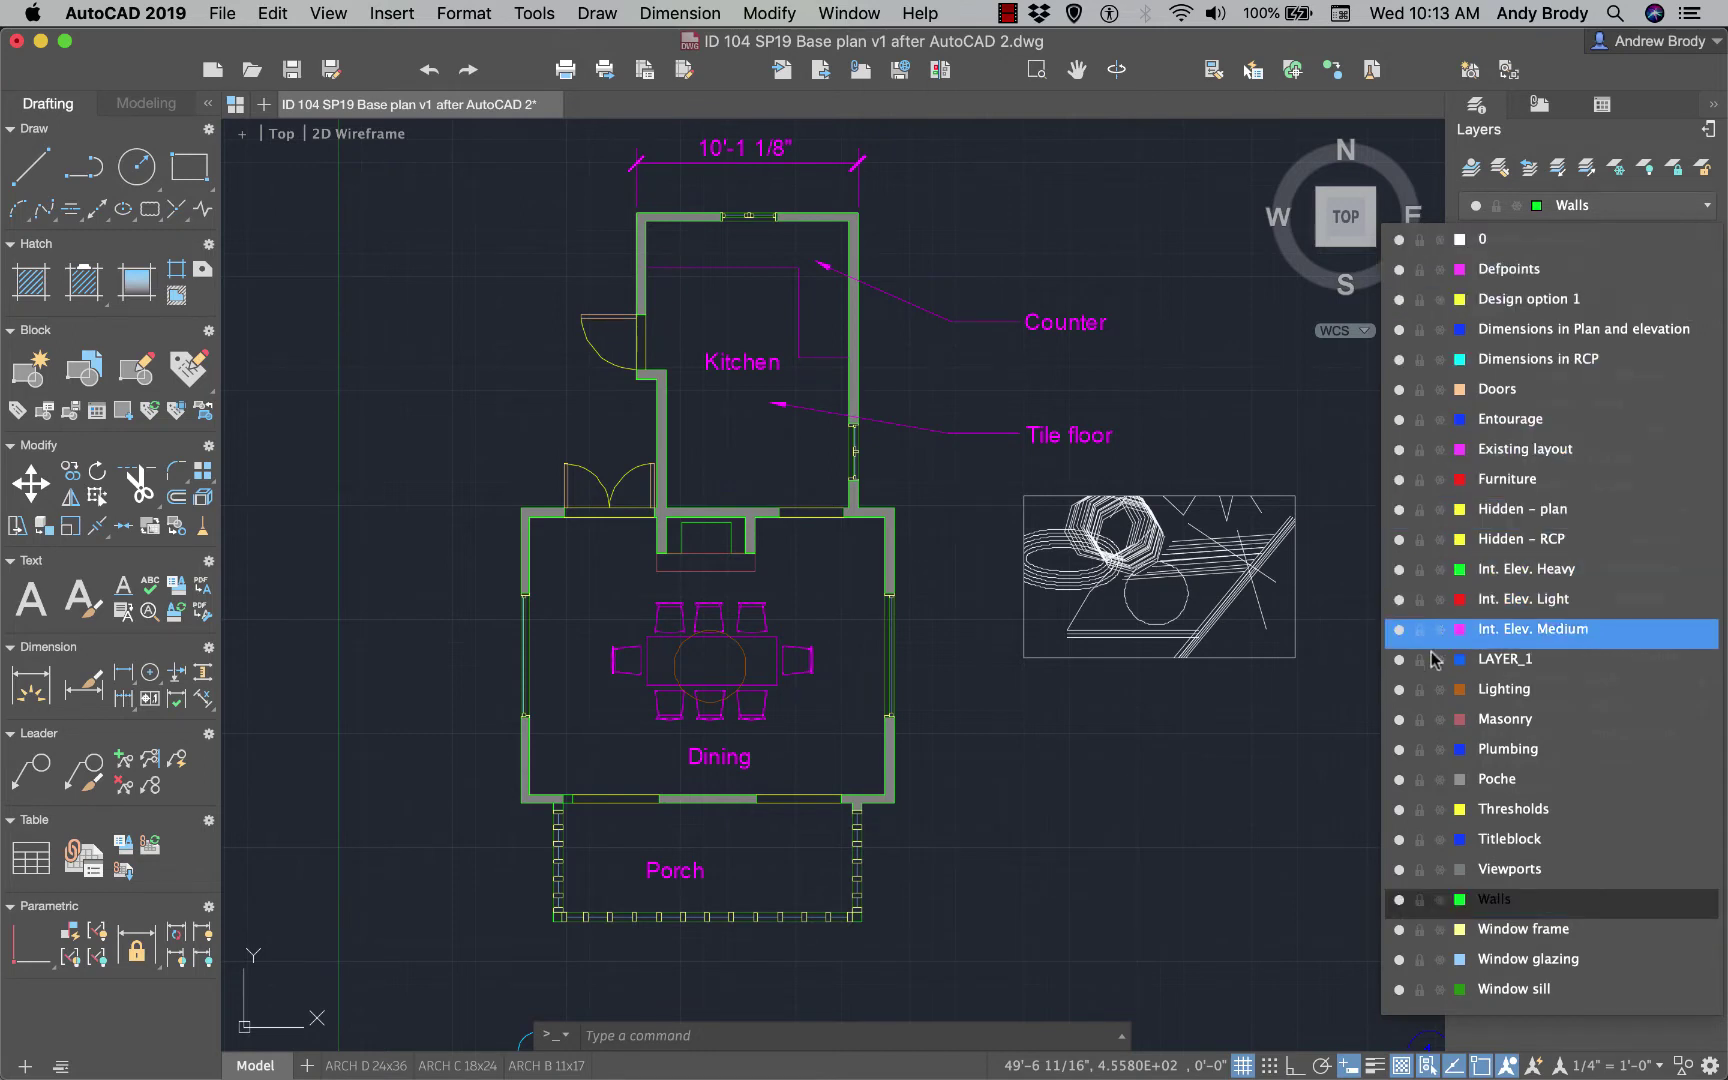
{"action": "left_click", "coordinate": [1398, 690]}
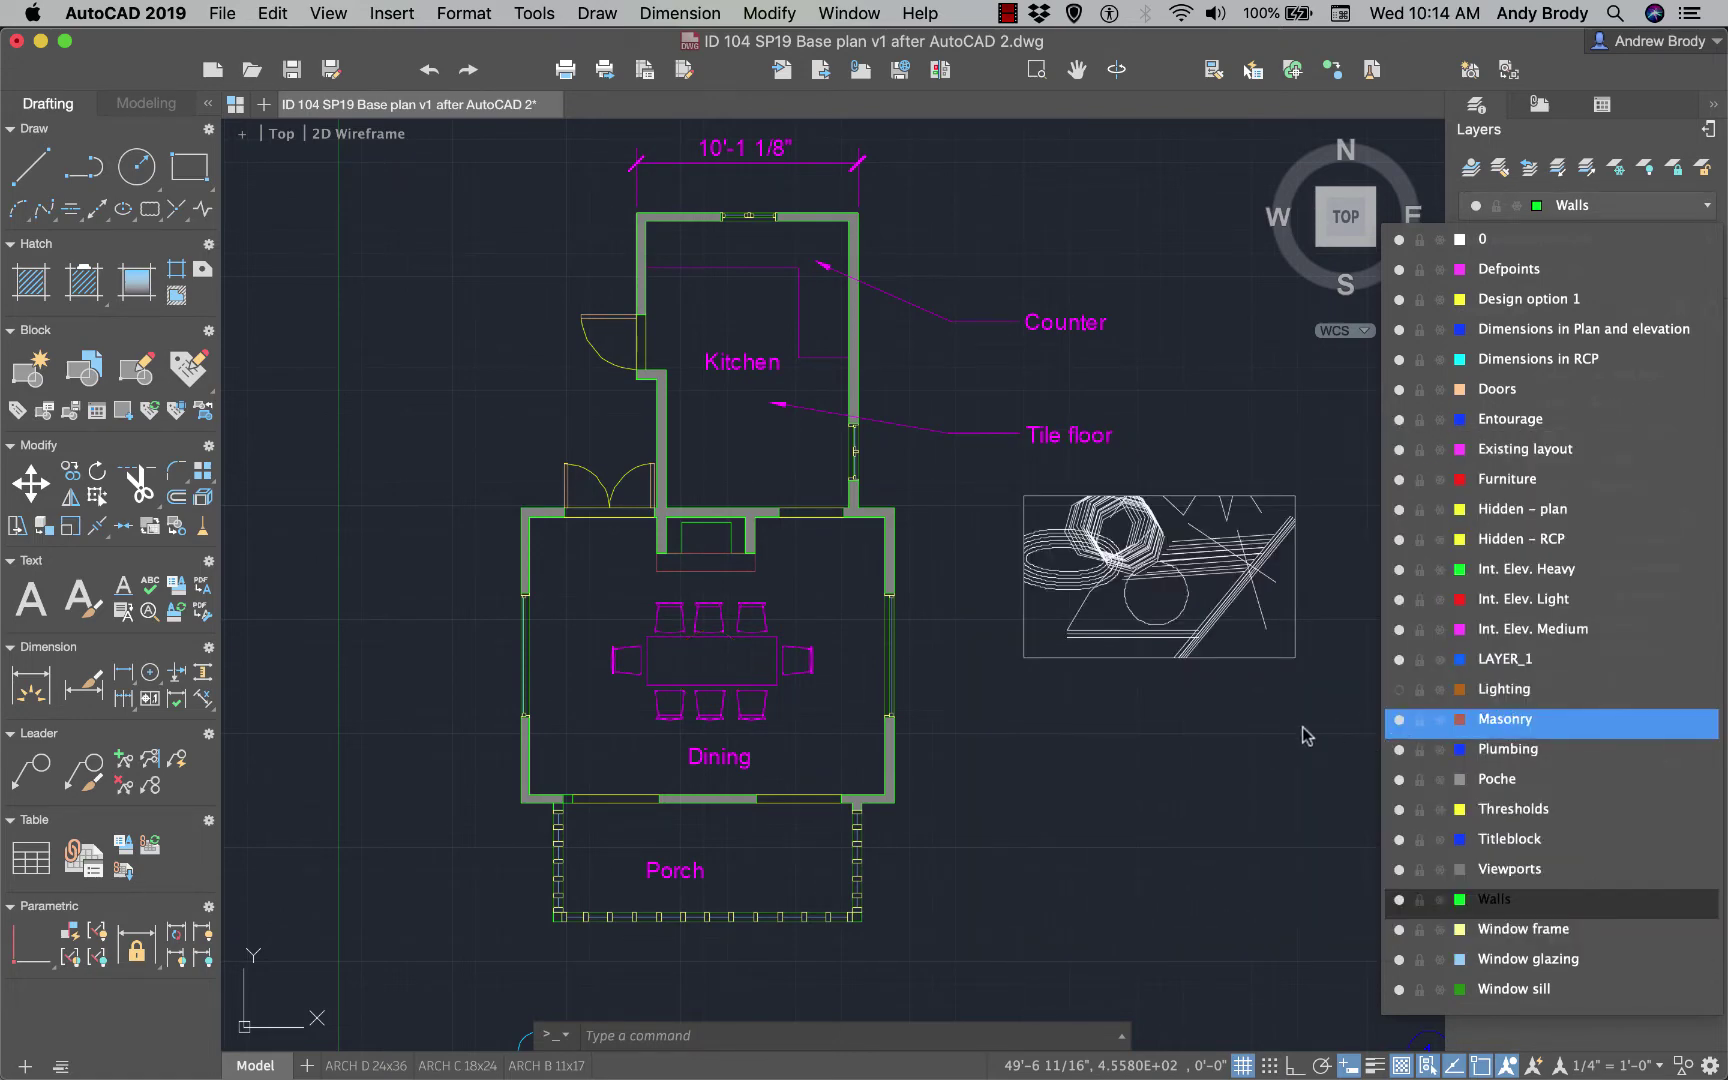
{"action": "left_click", "coordinate": [1245, 743]}
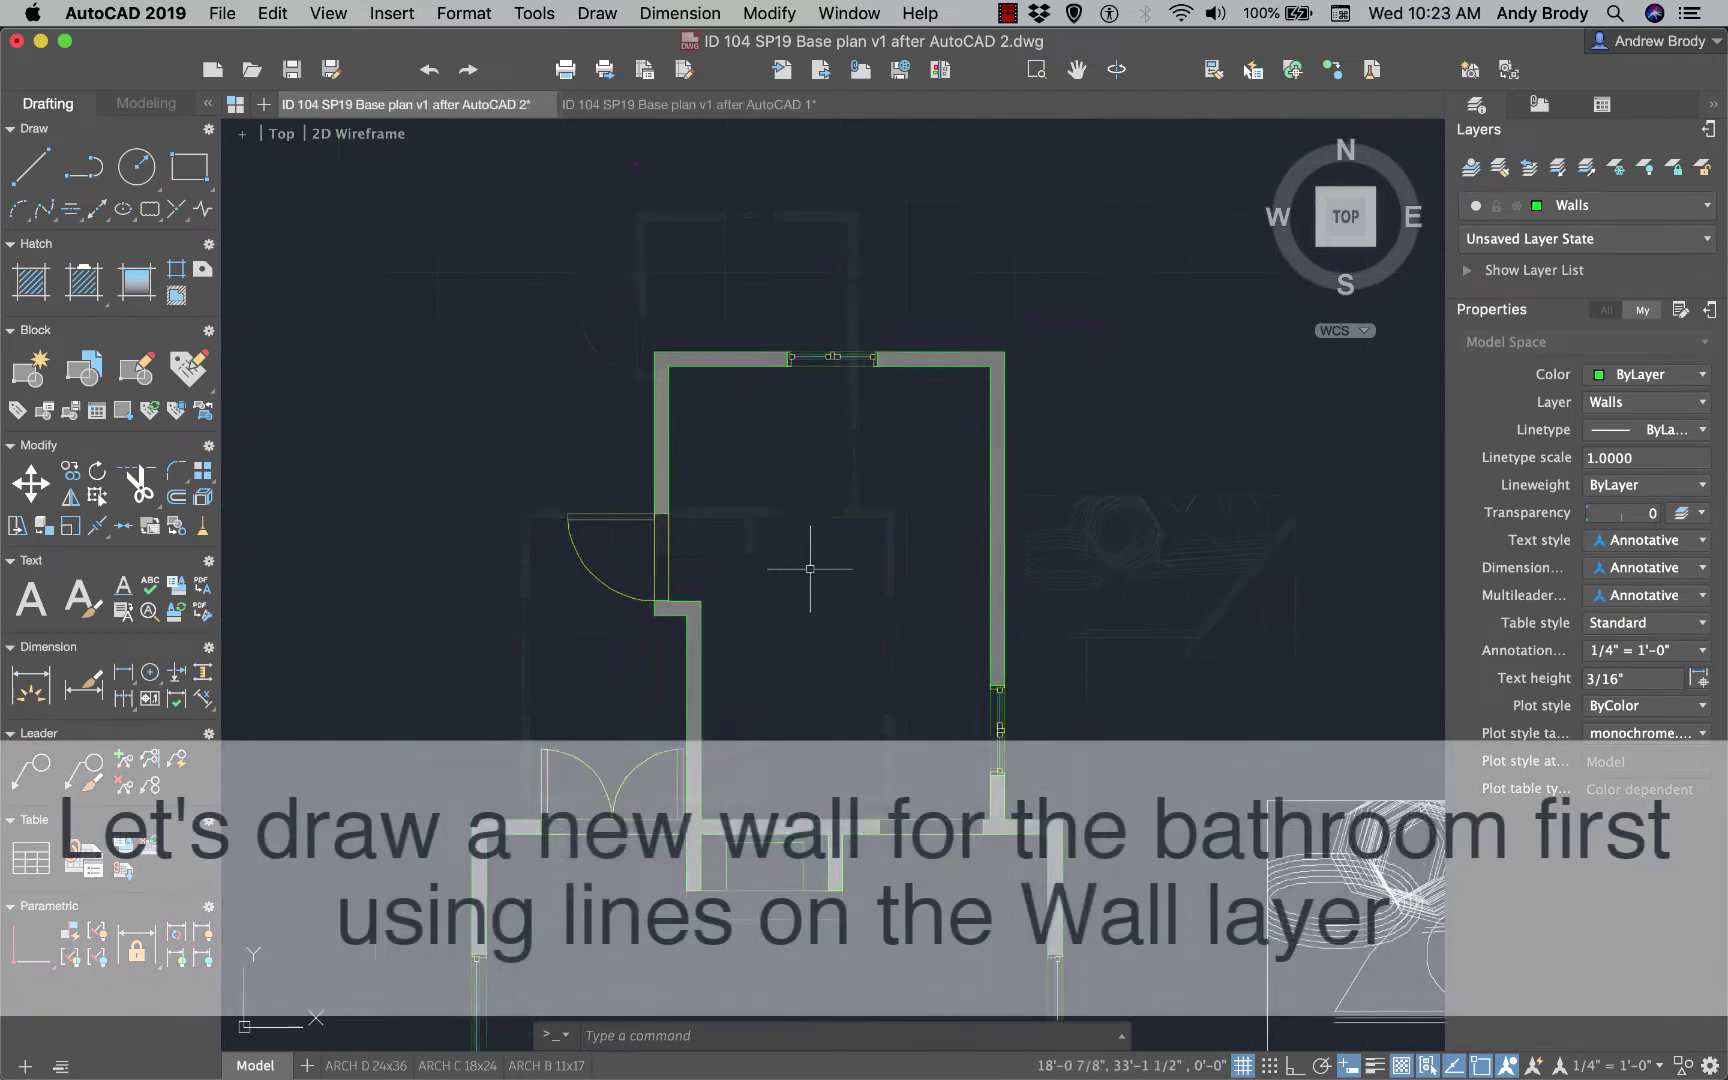
- Make Furniture the current layer
{"action": "scroll", "coordinate": [810, 569], "scroll_direction": "up", "scroll_amount": 5}
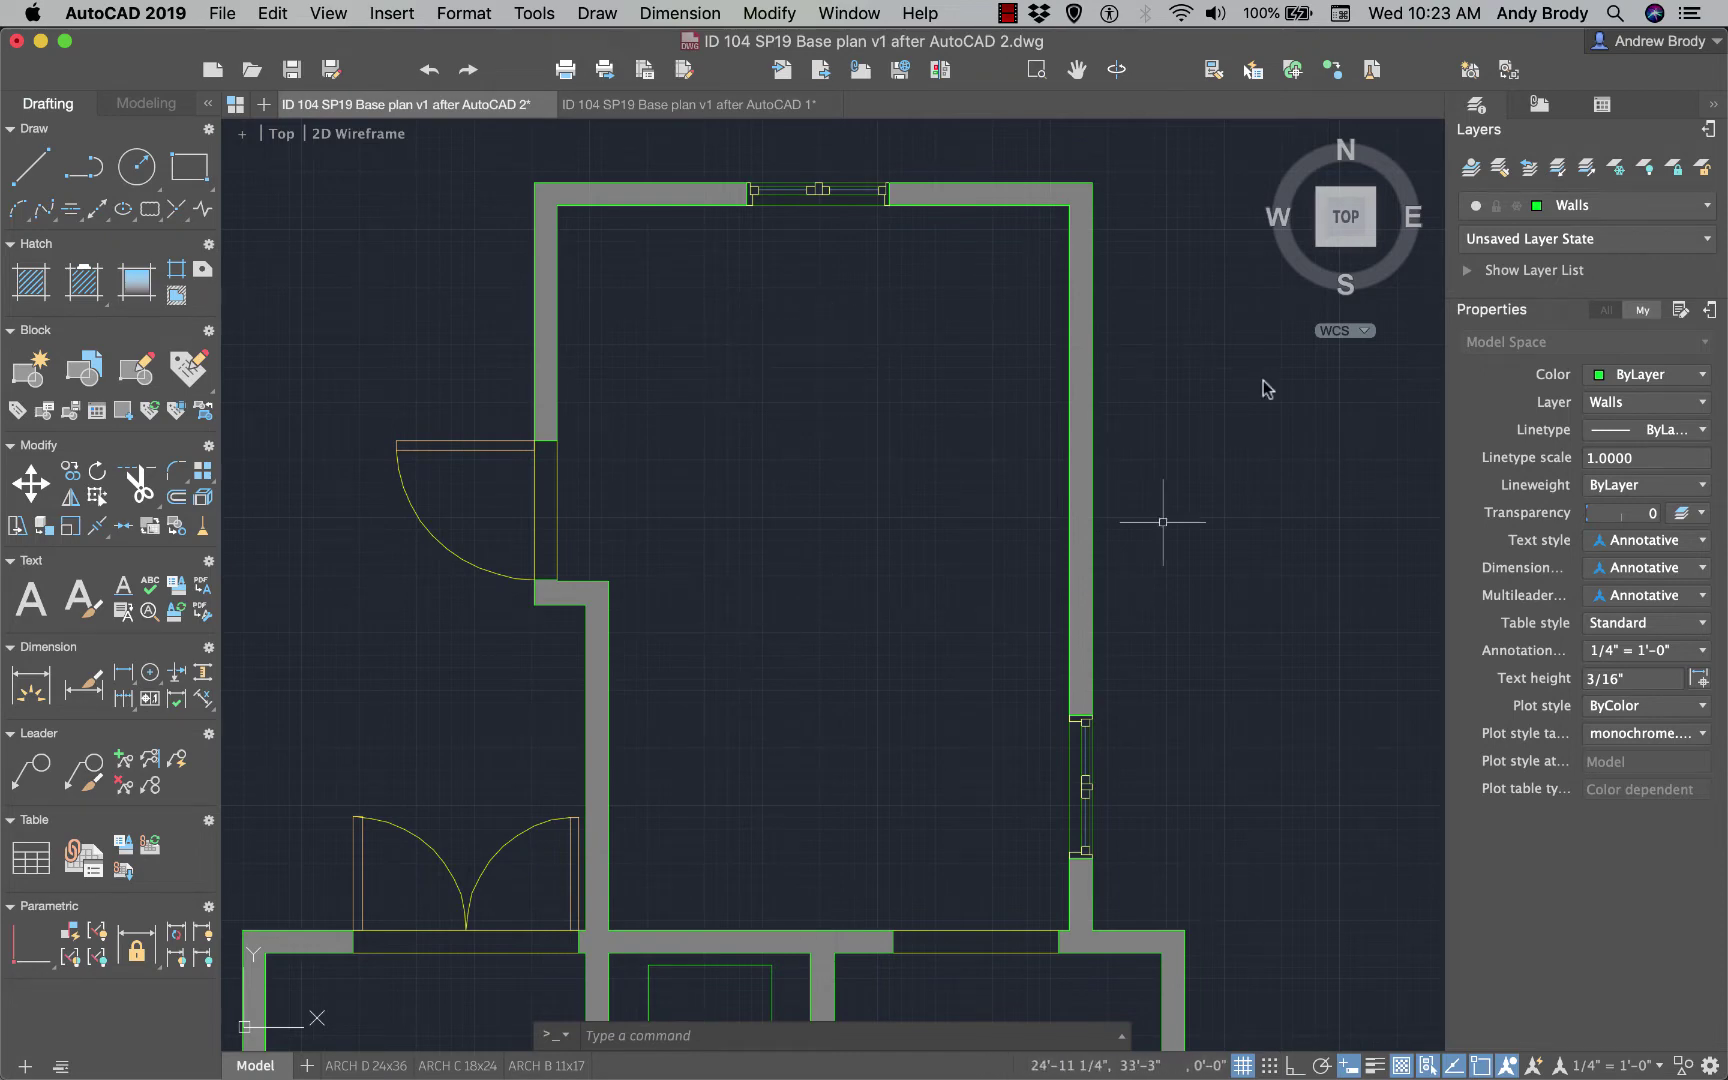
{"action": "left_click", "coordinate": [1668, 208]}
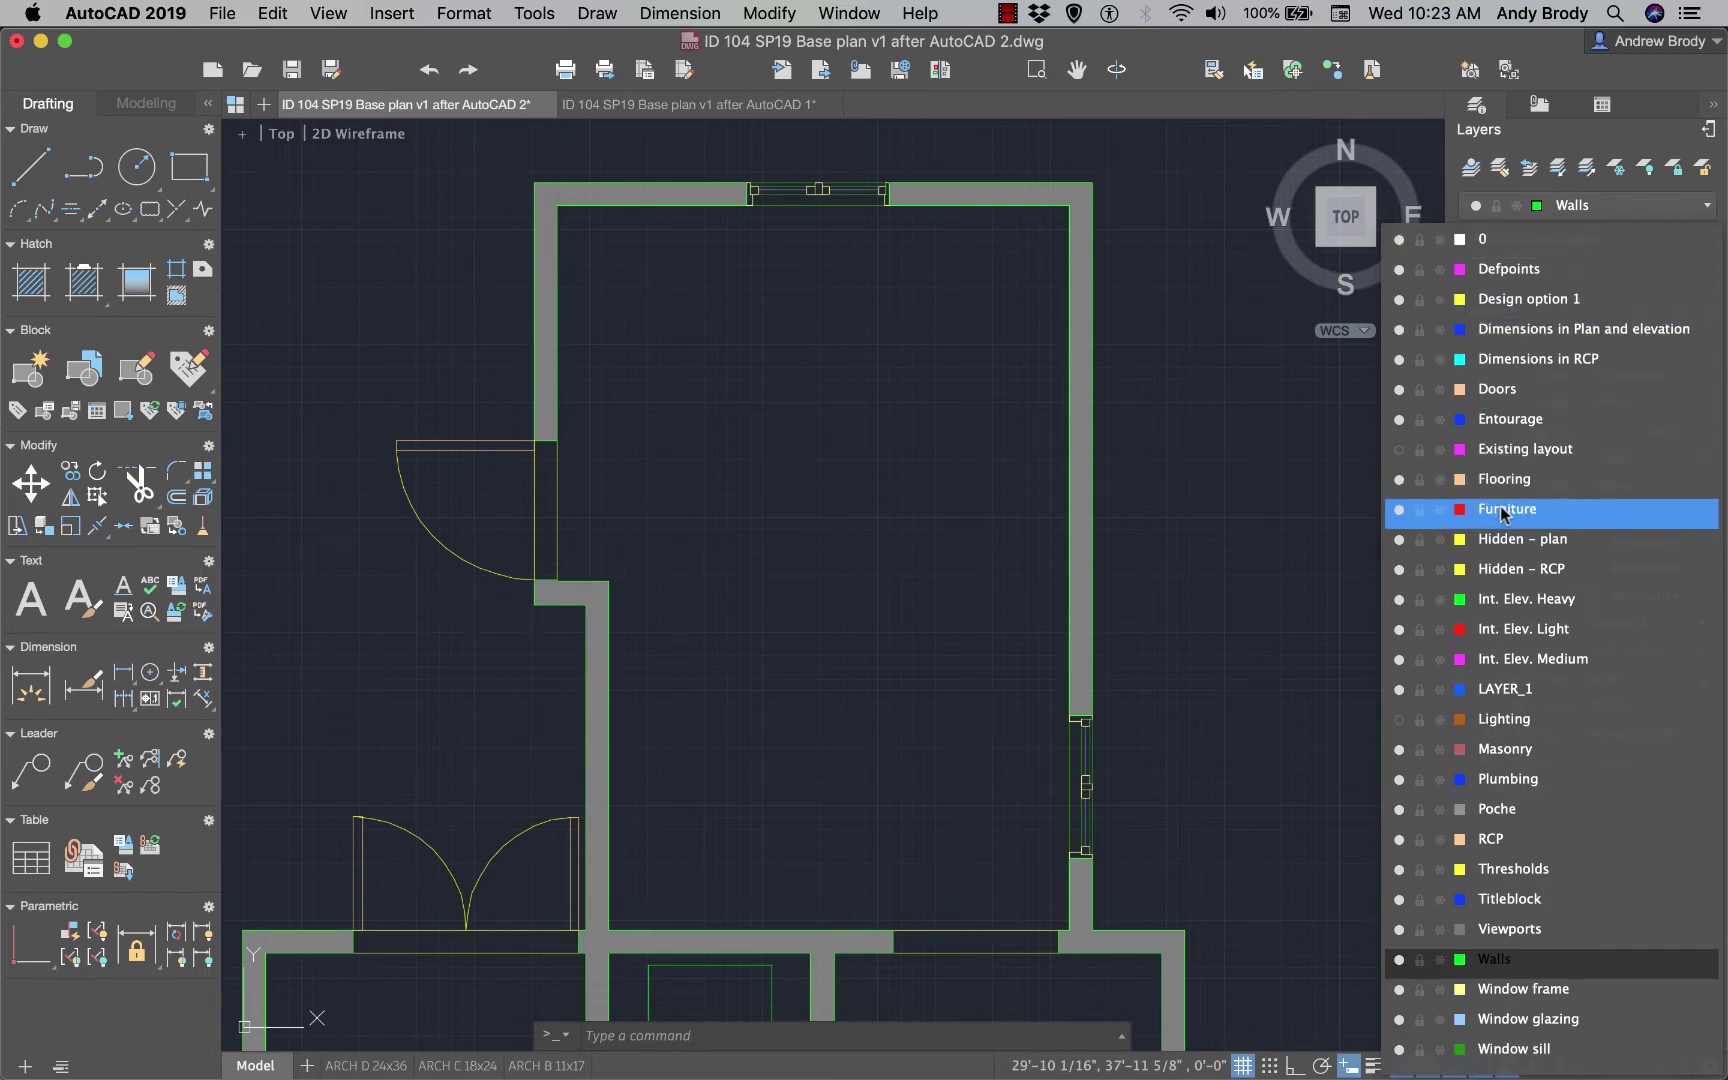
{"action": "left_click", "coordinate": [1505, 511]}
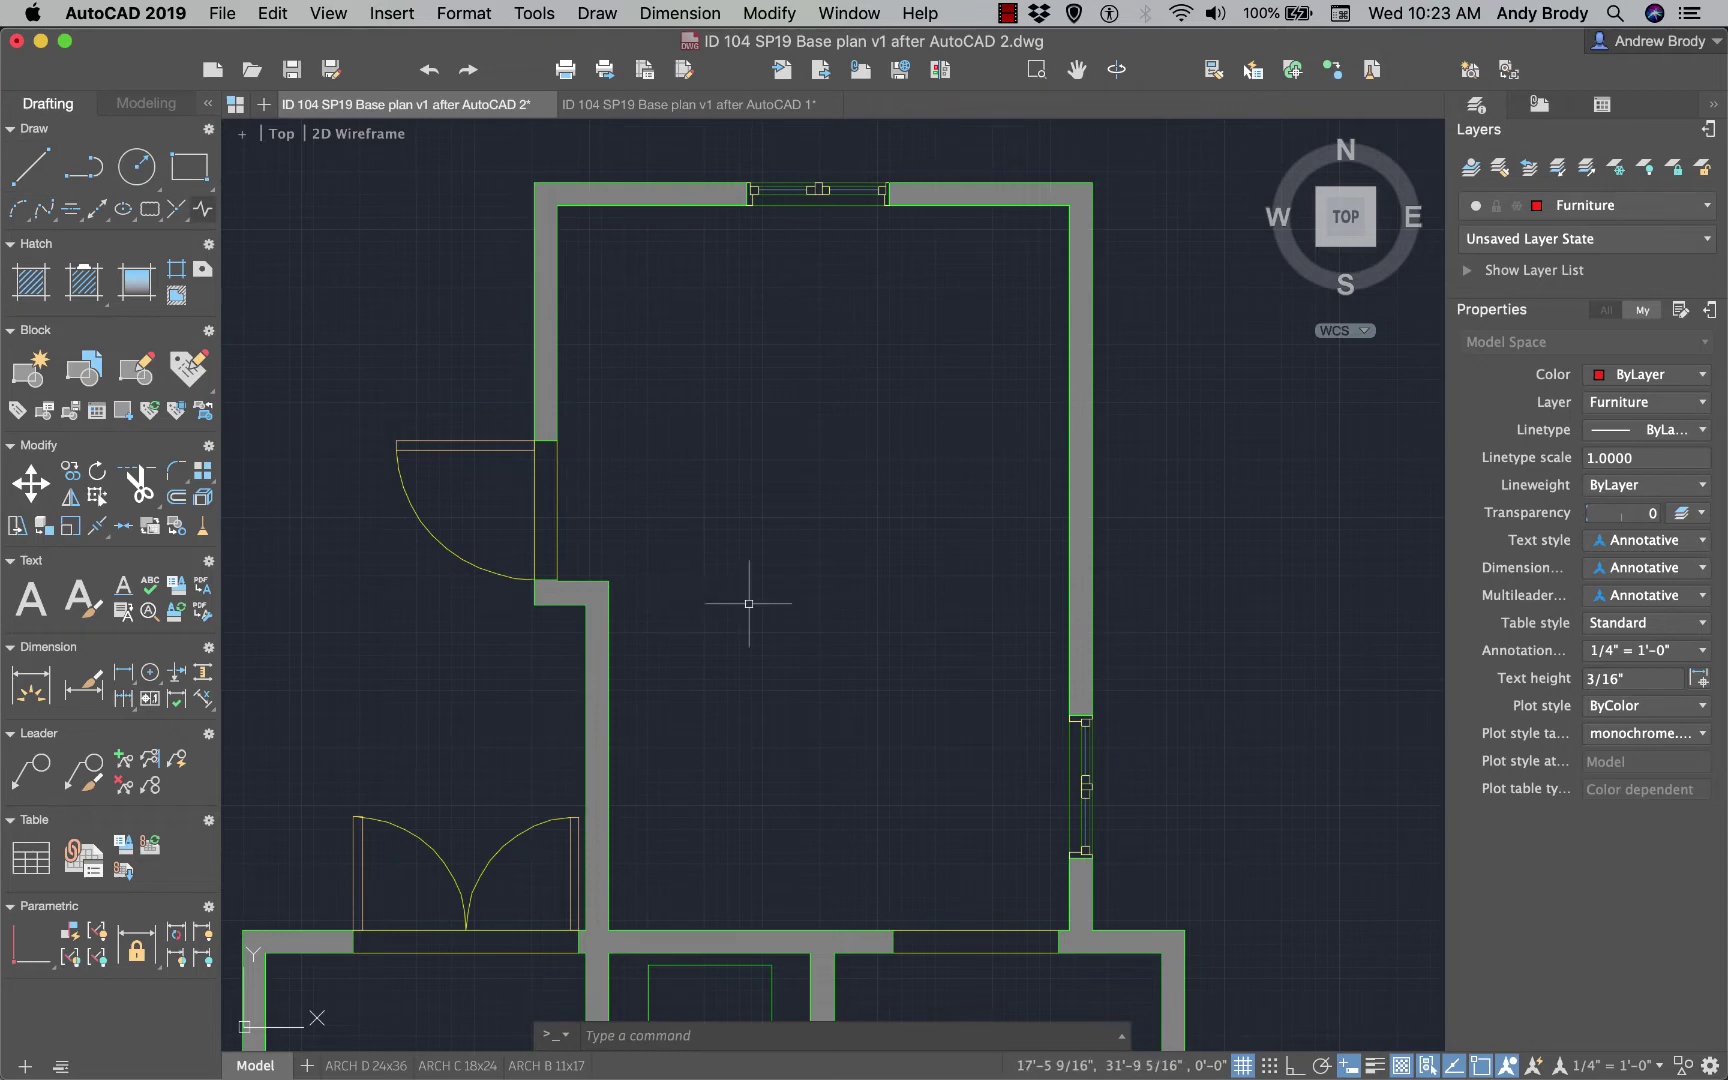
- Start a line at a nearest-snap point on the kitchen's left inner wall, just below its corner, and run it 24 inches right
{"action": "type", "text": "l"}
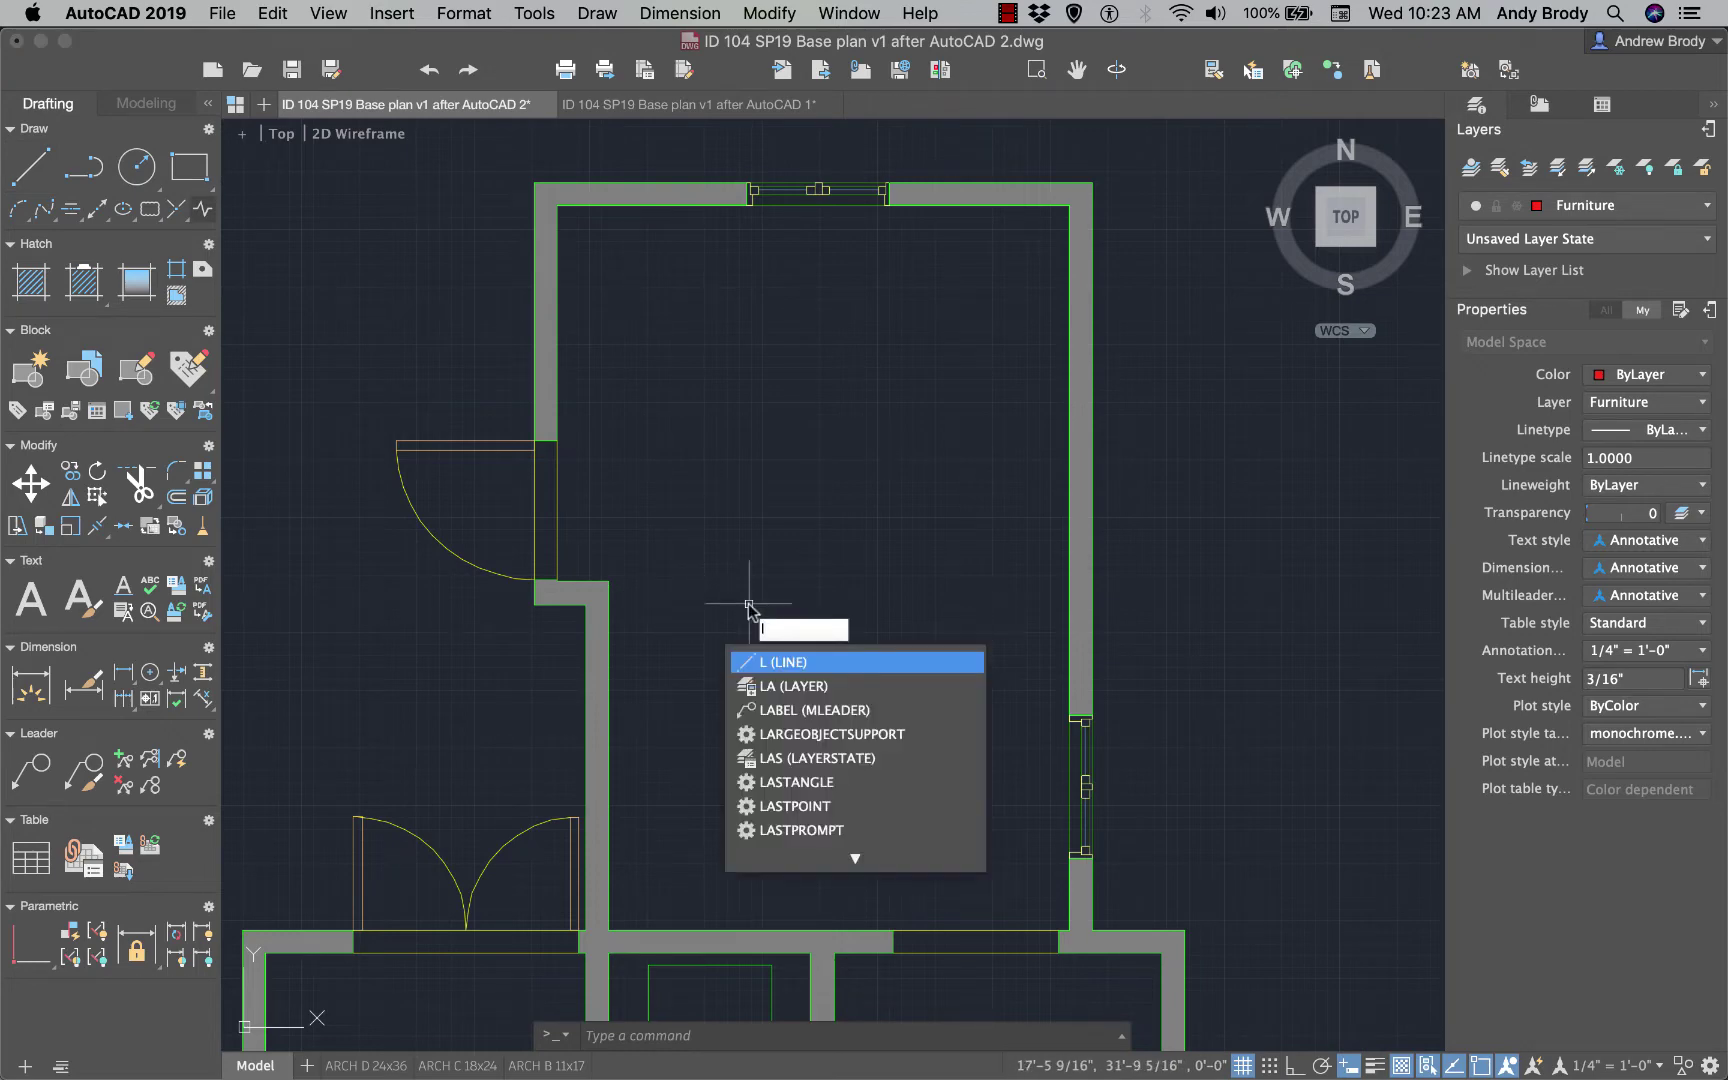
{"action": "key", "text": "Return"}
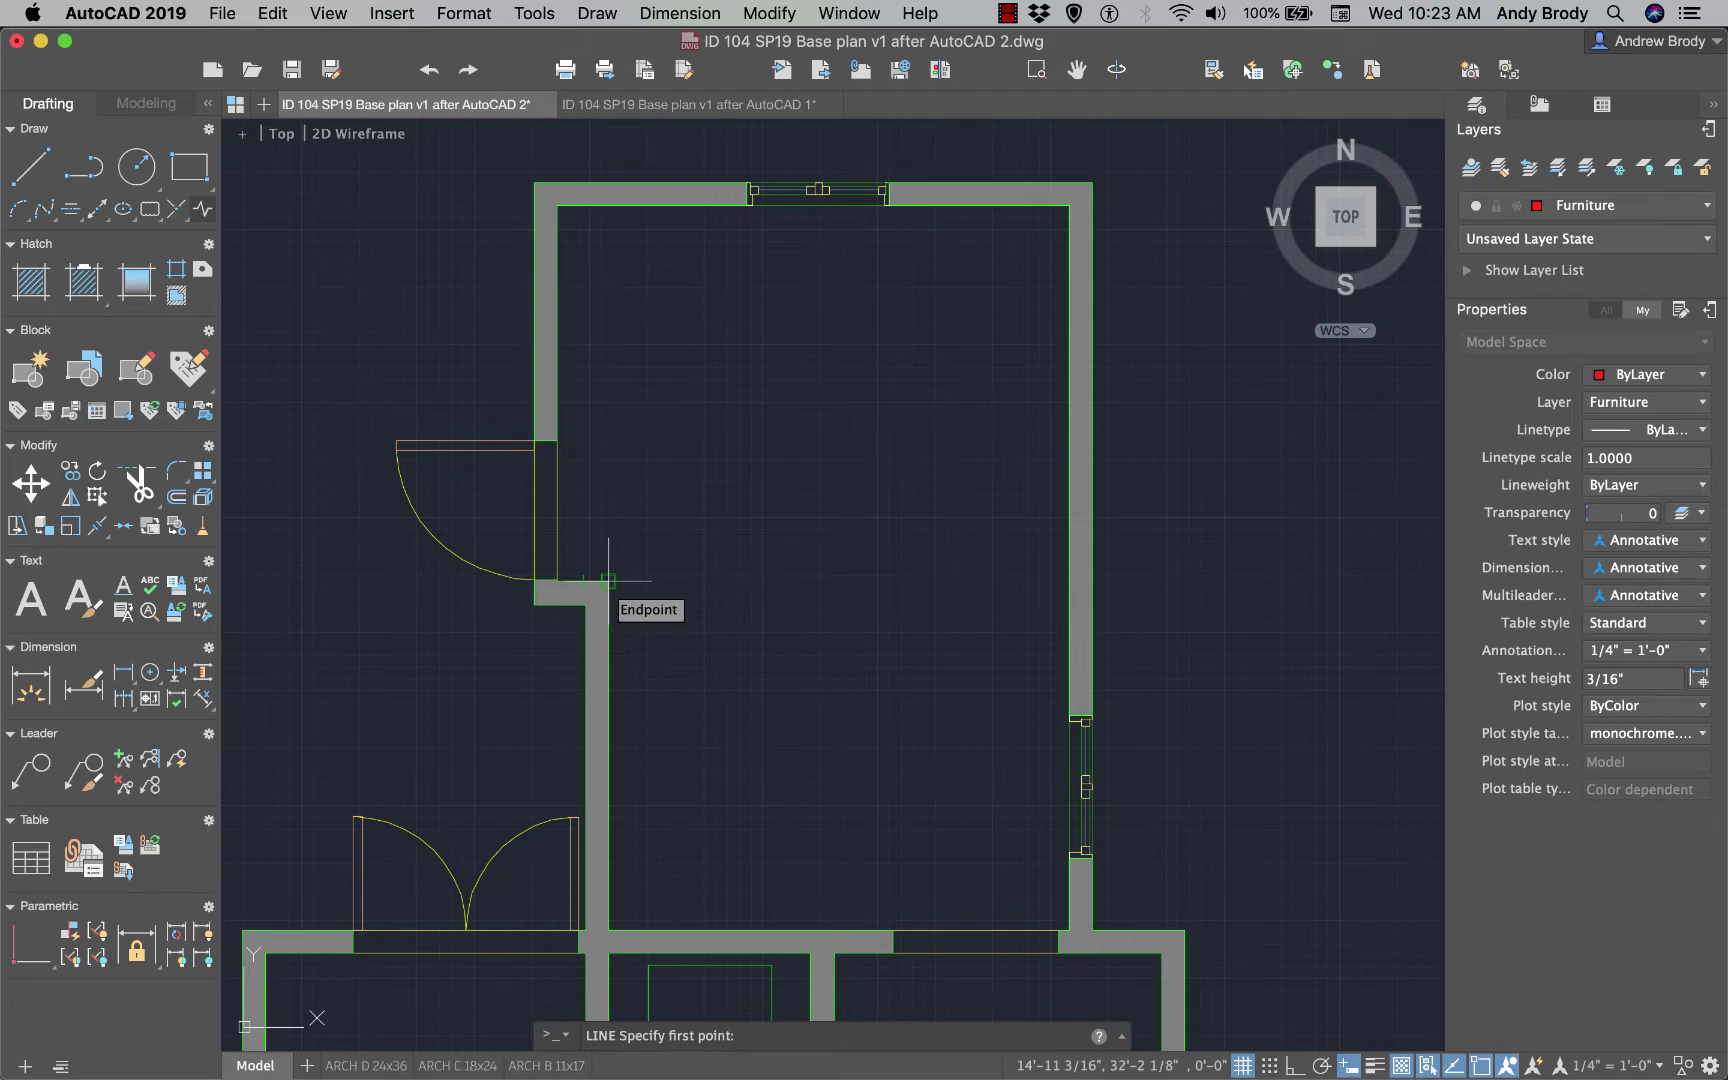
{"action": "right_click", "coordinate": [707, 606], "text": "shift"}
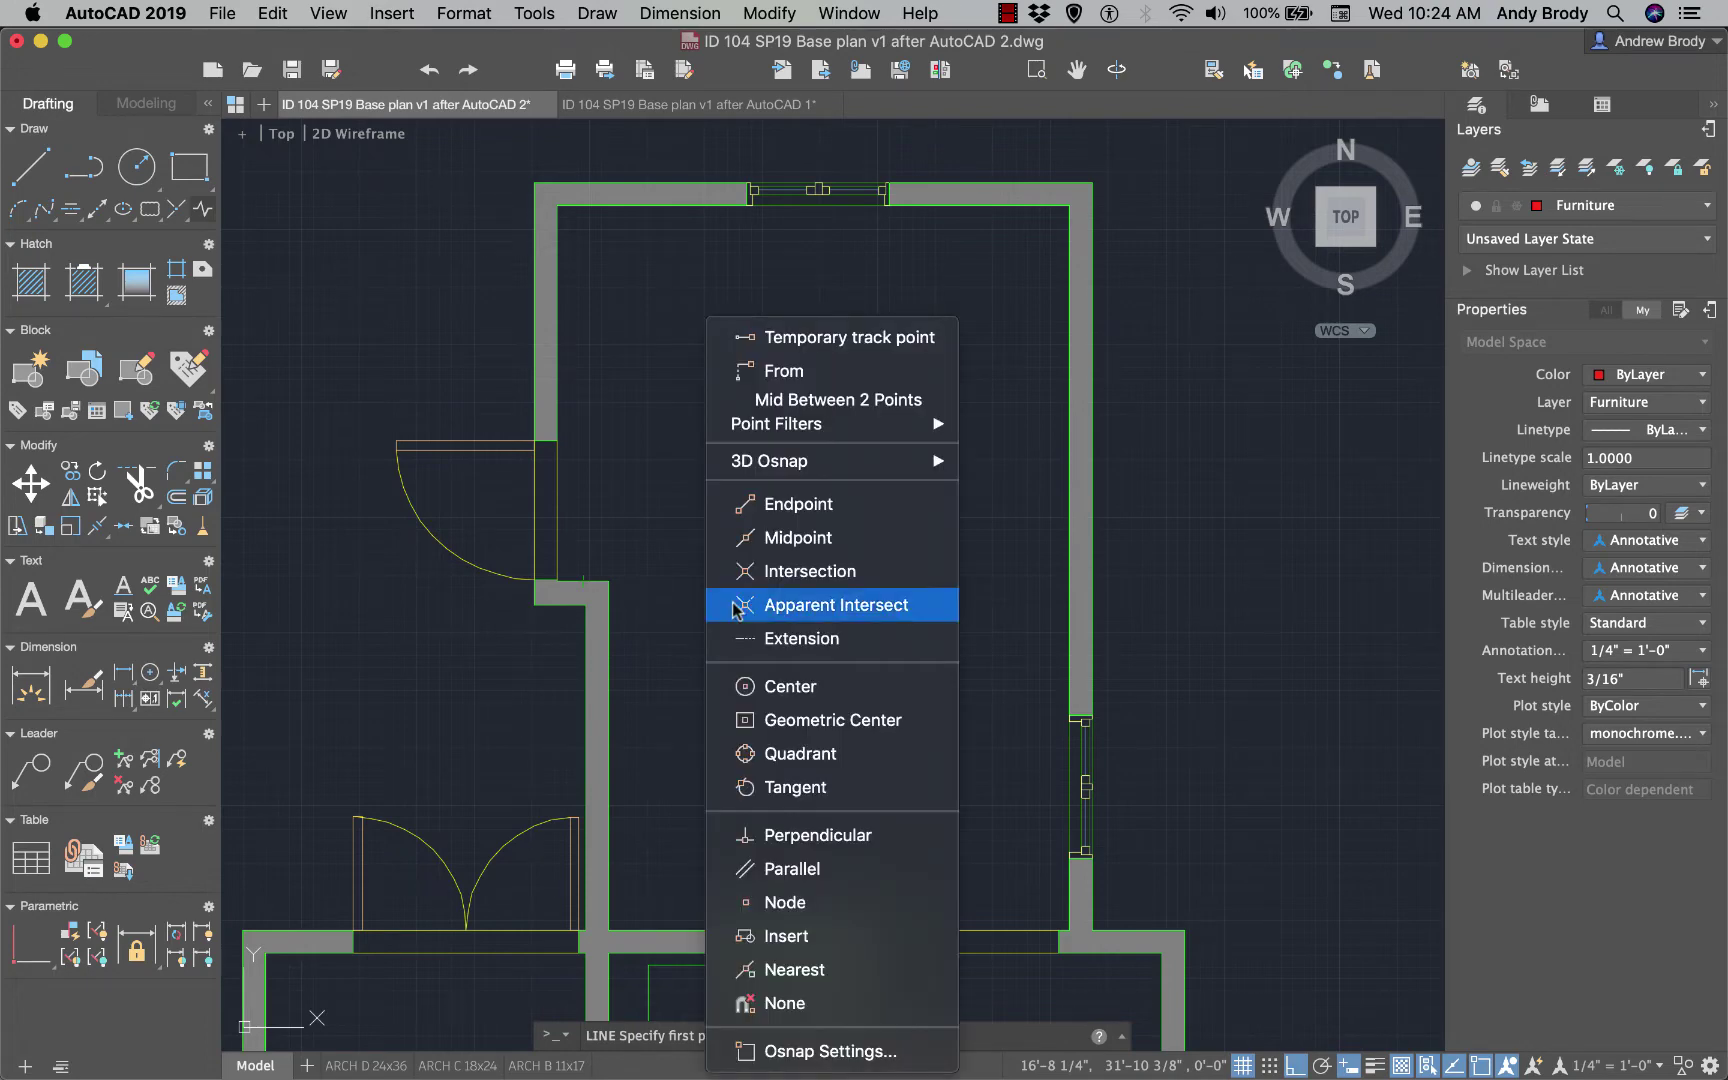
{"action": "left_click", "coordinate": [806, 970]}
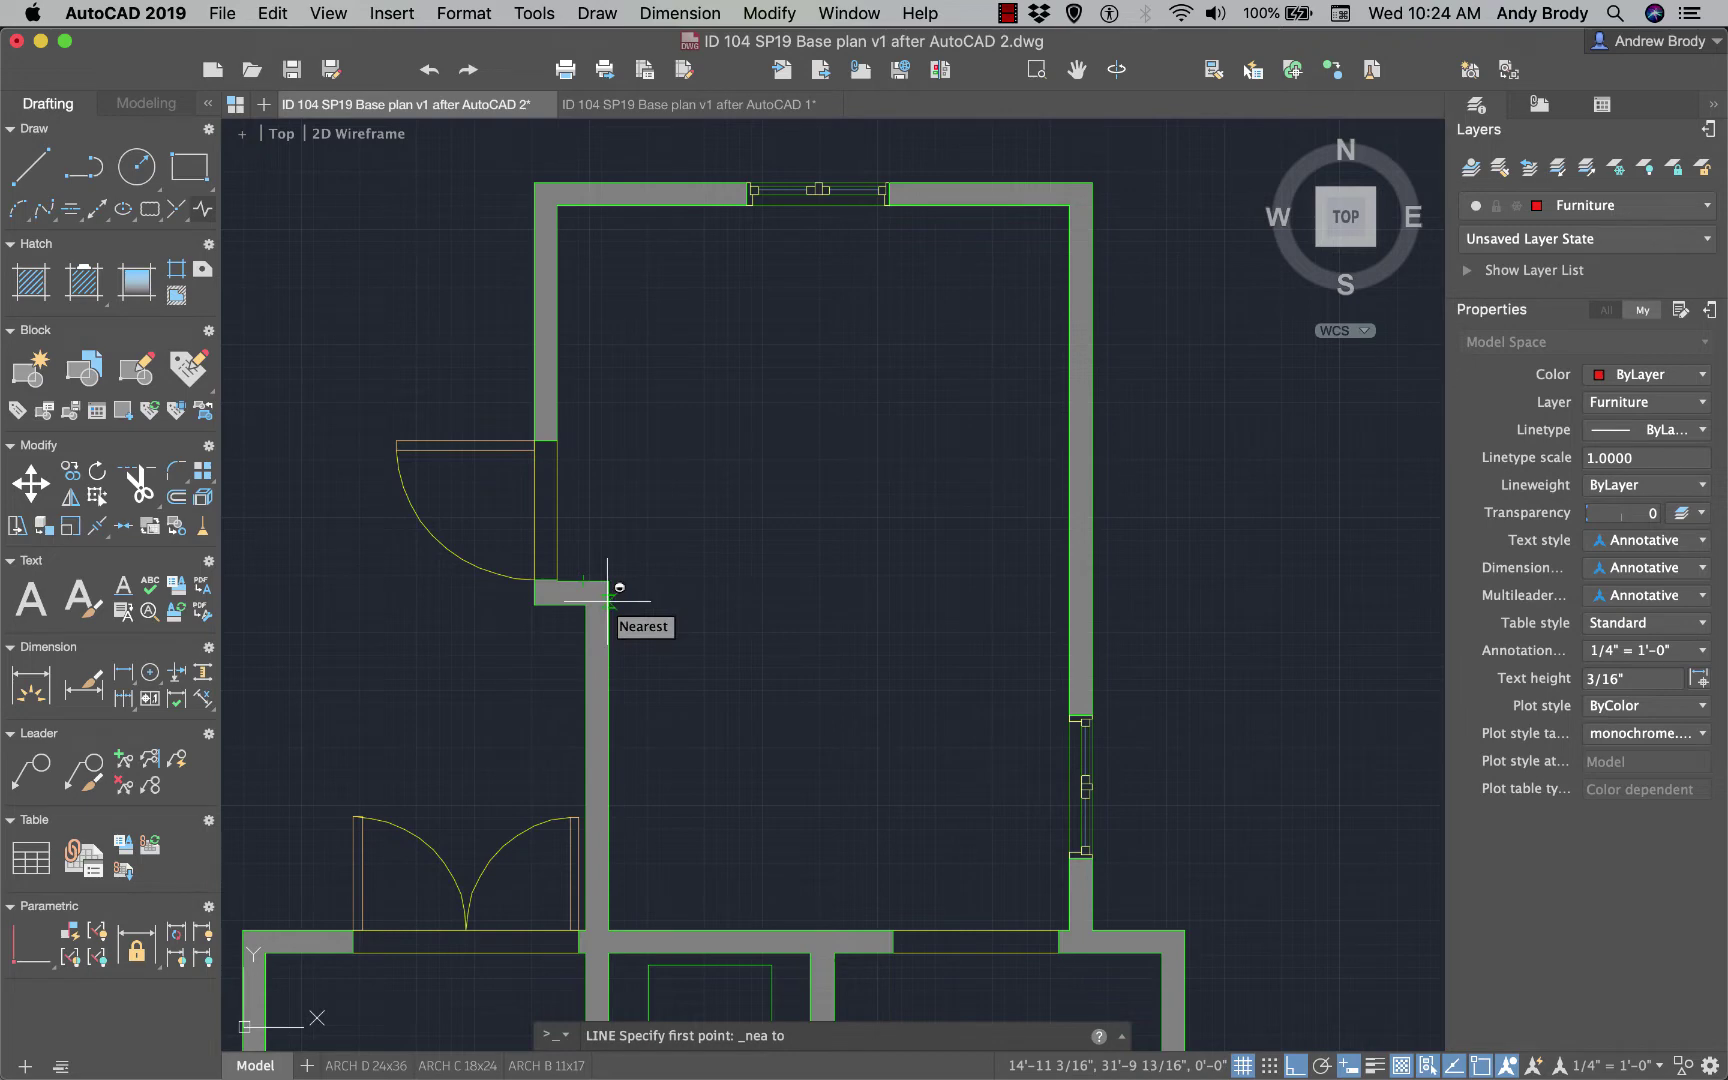
{"action": "left_click", "coordinate": [608, 601]}
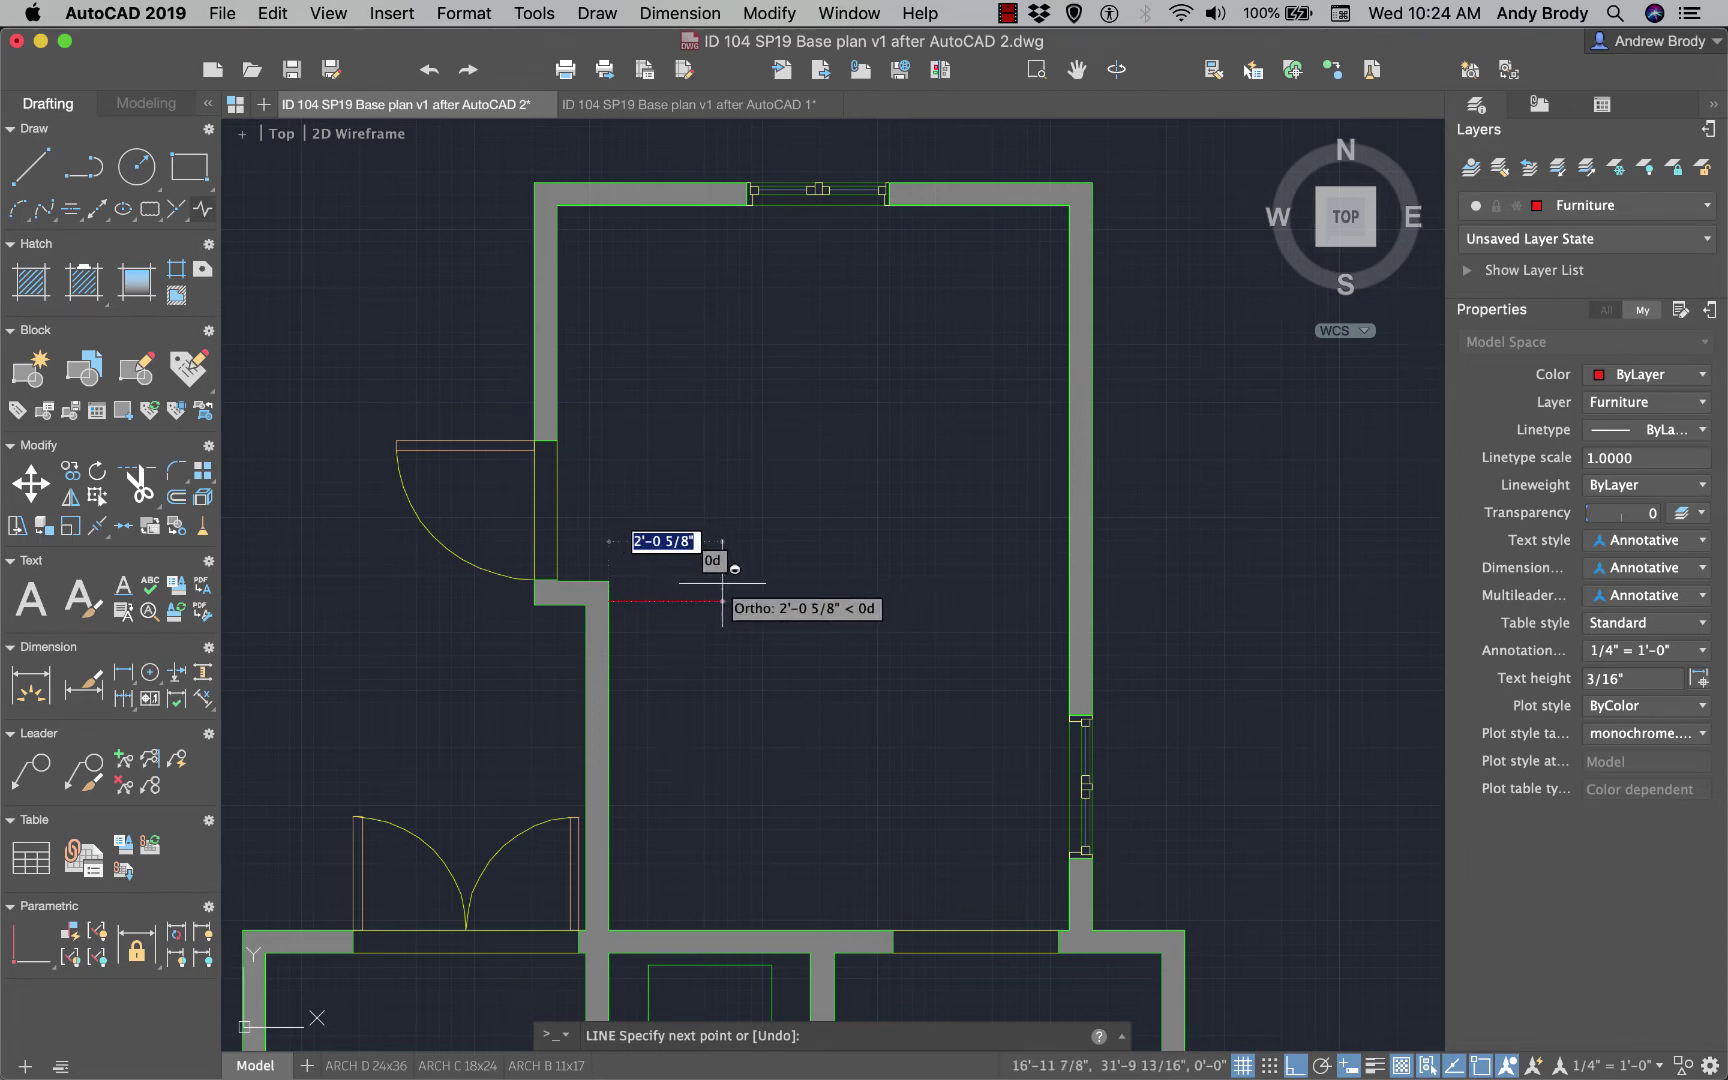
{"action": "type", "text": "24"}
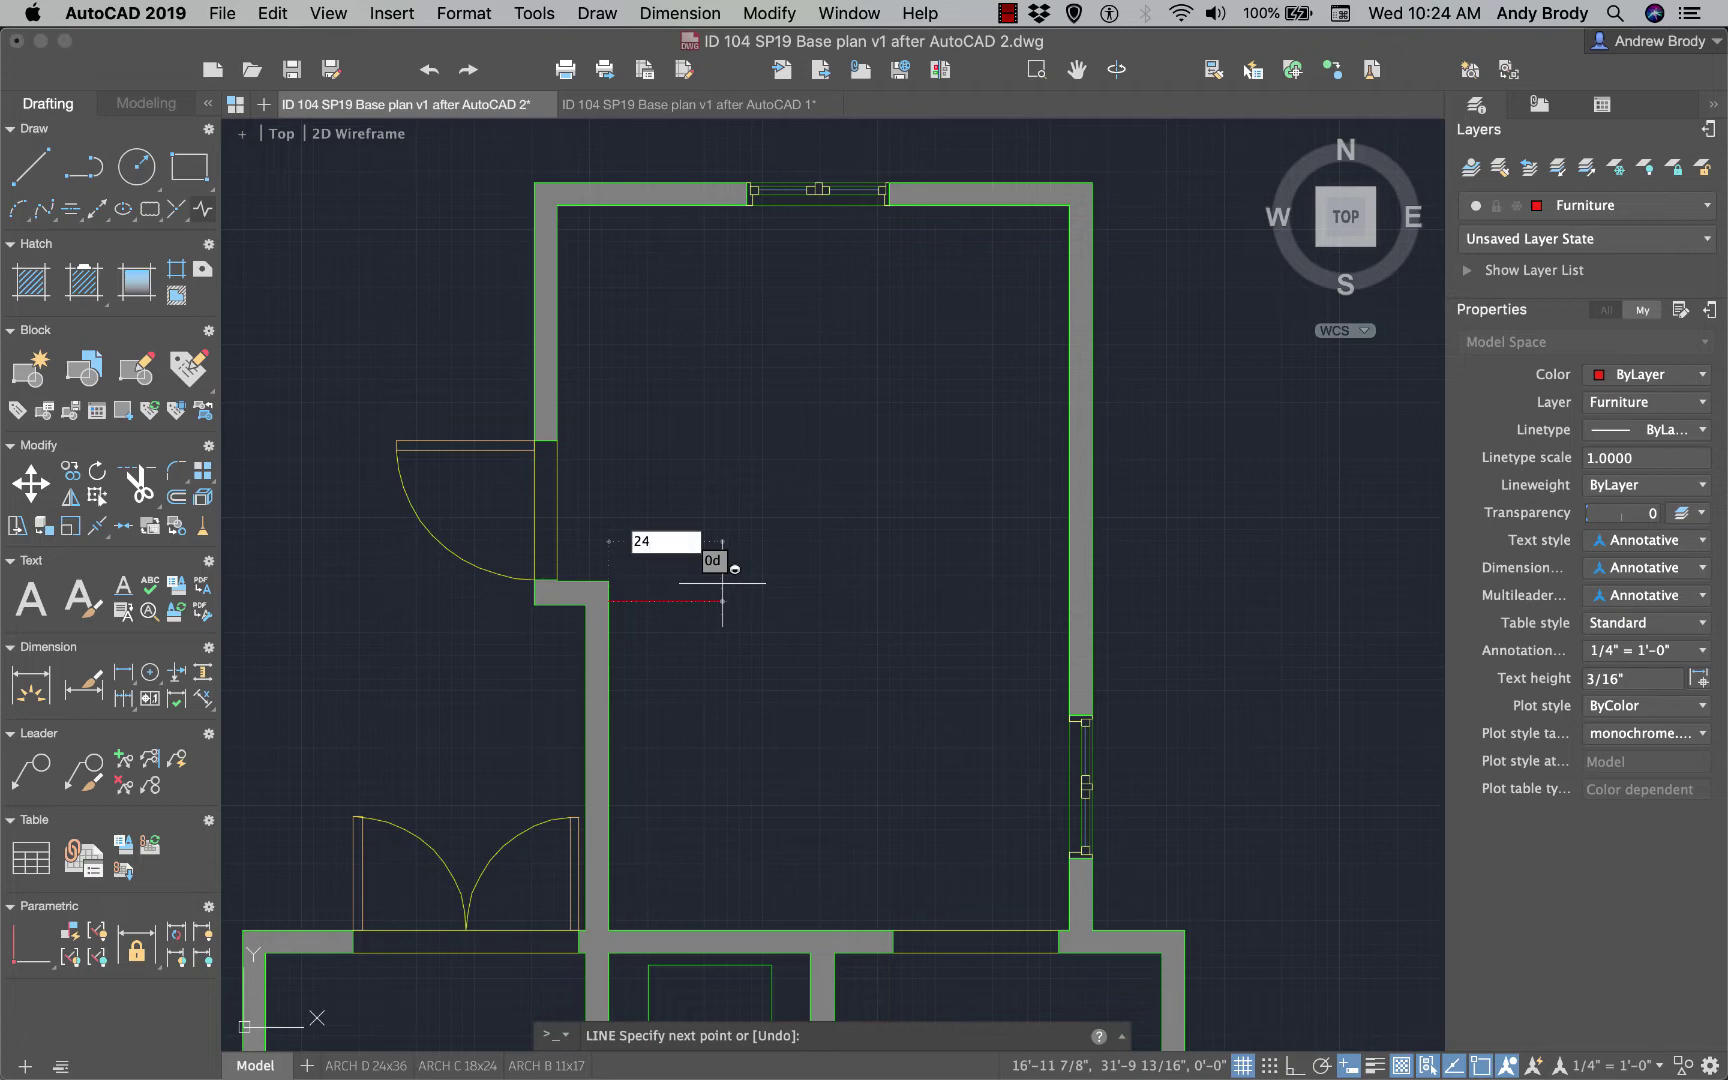
{"action": "key", "text": "Return"}
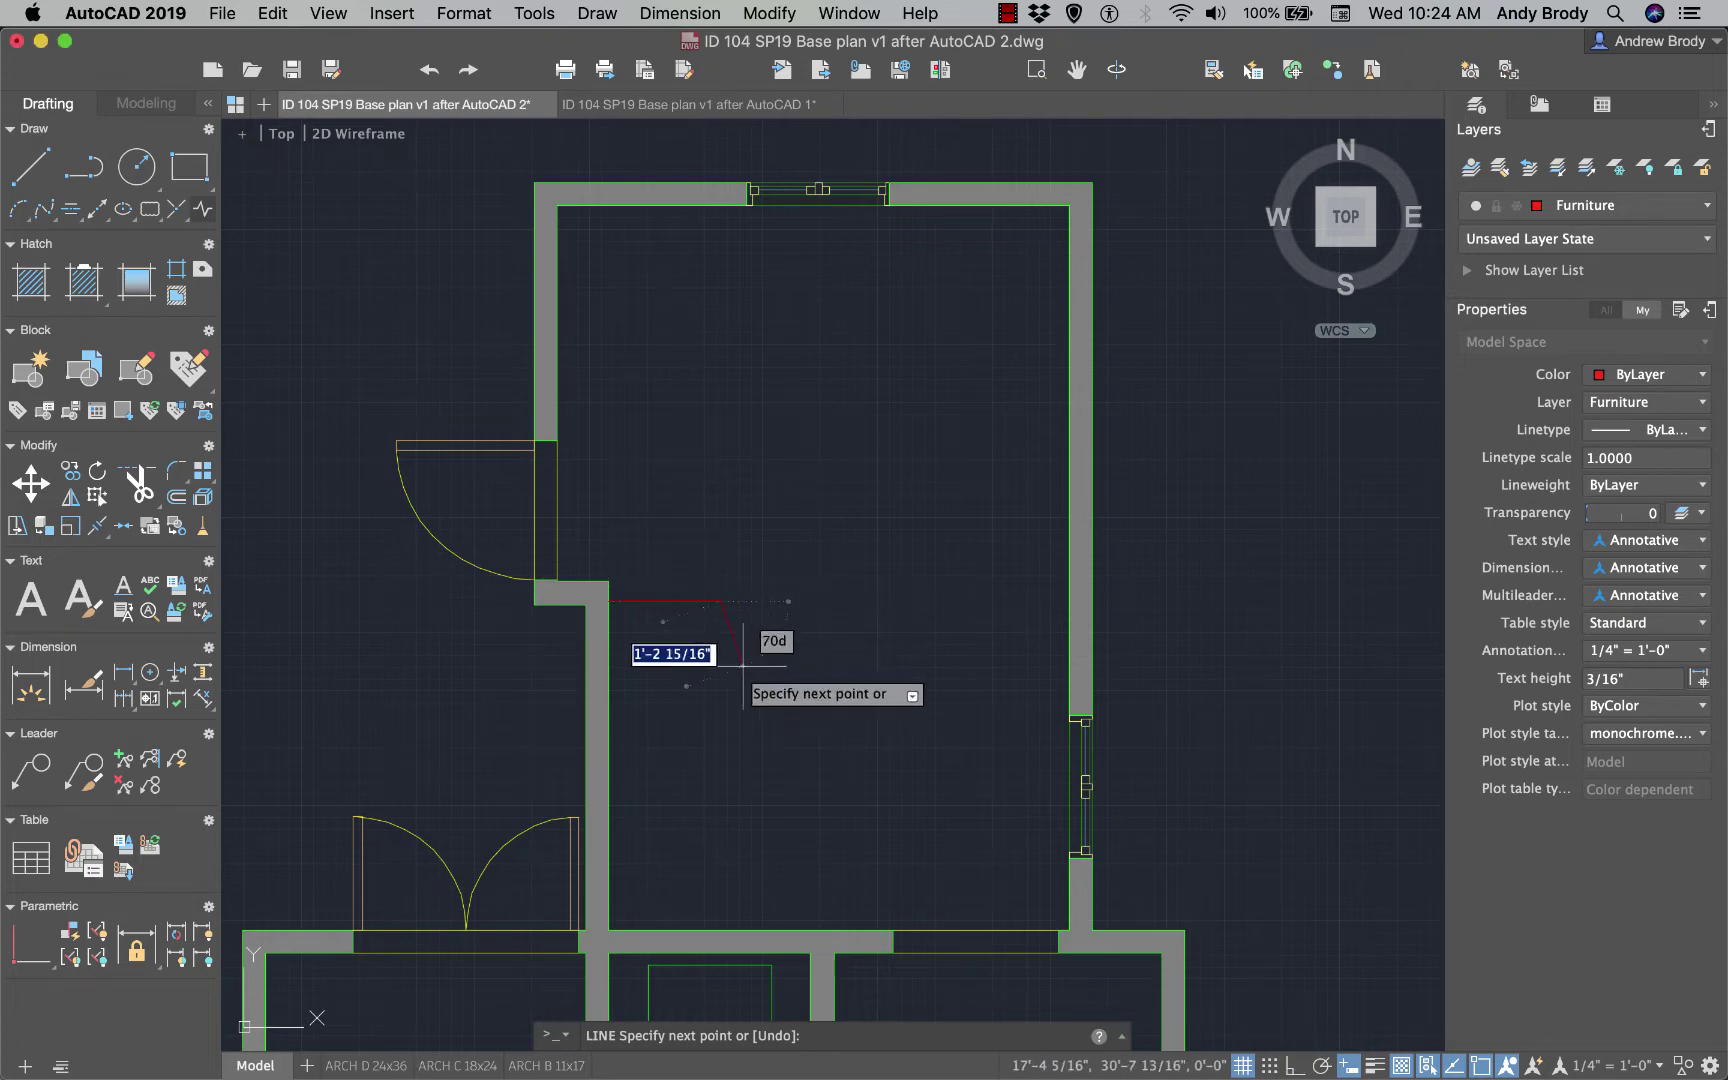
- Continue the outline straight down, about 3'-1 9/16" right in line with the lower wall opening's edge, and down to the wall
{"action": "key", "text": "F8"}
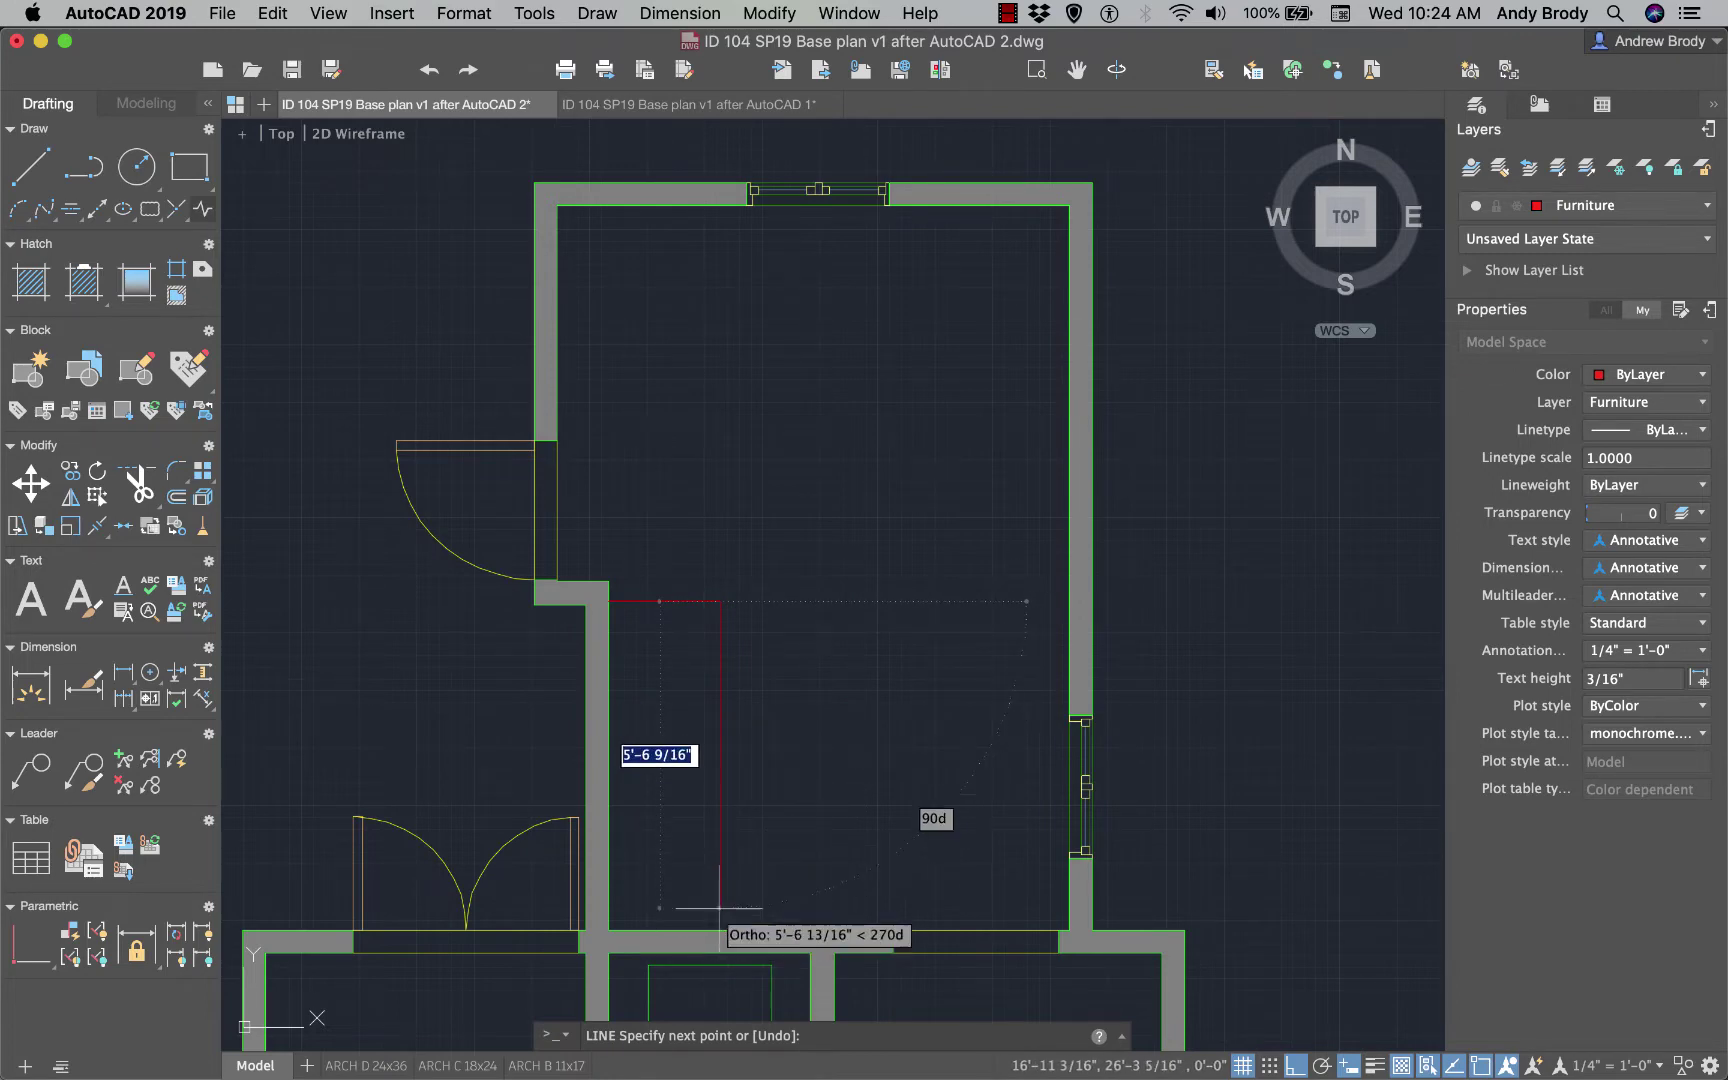
{"action": "left_click", "coordinate": [721, 836]}
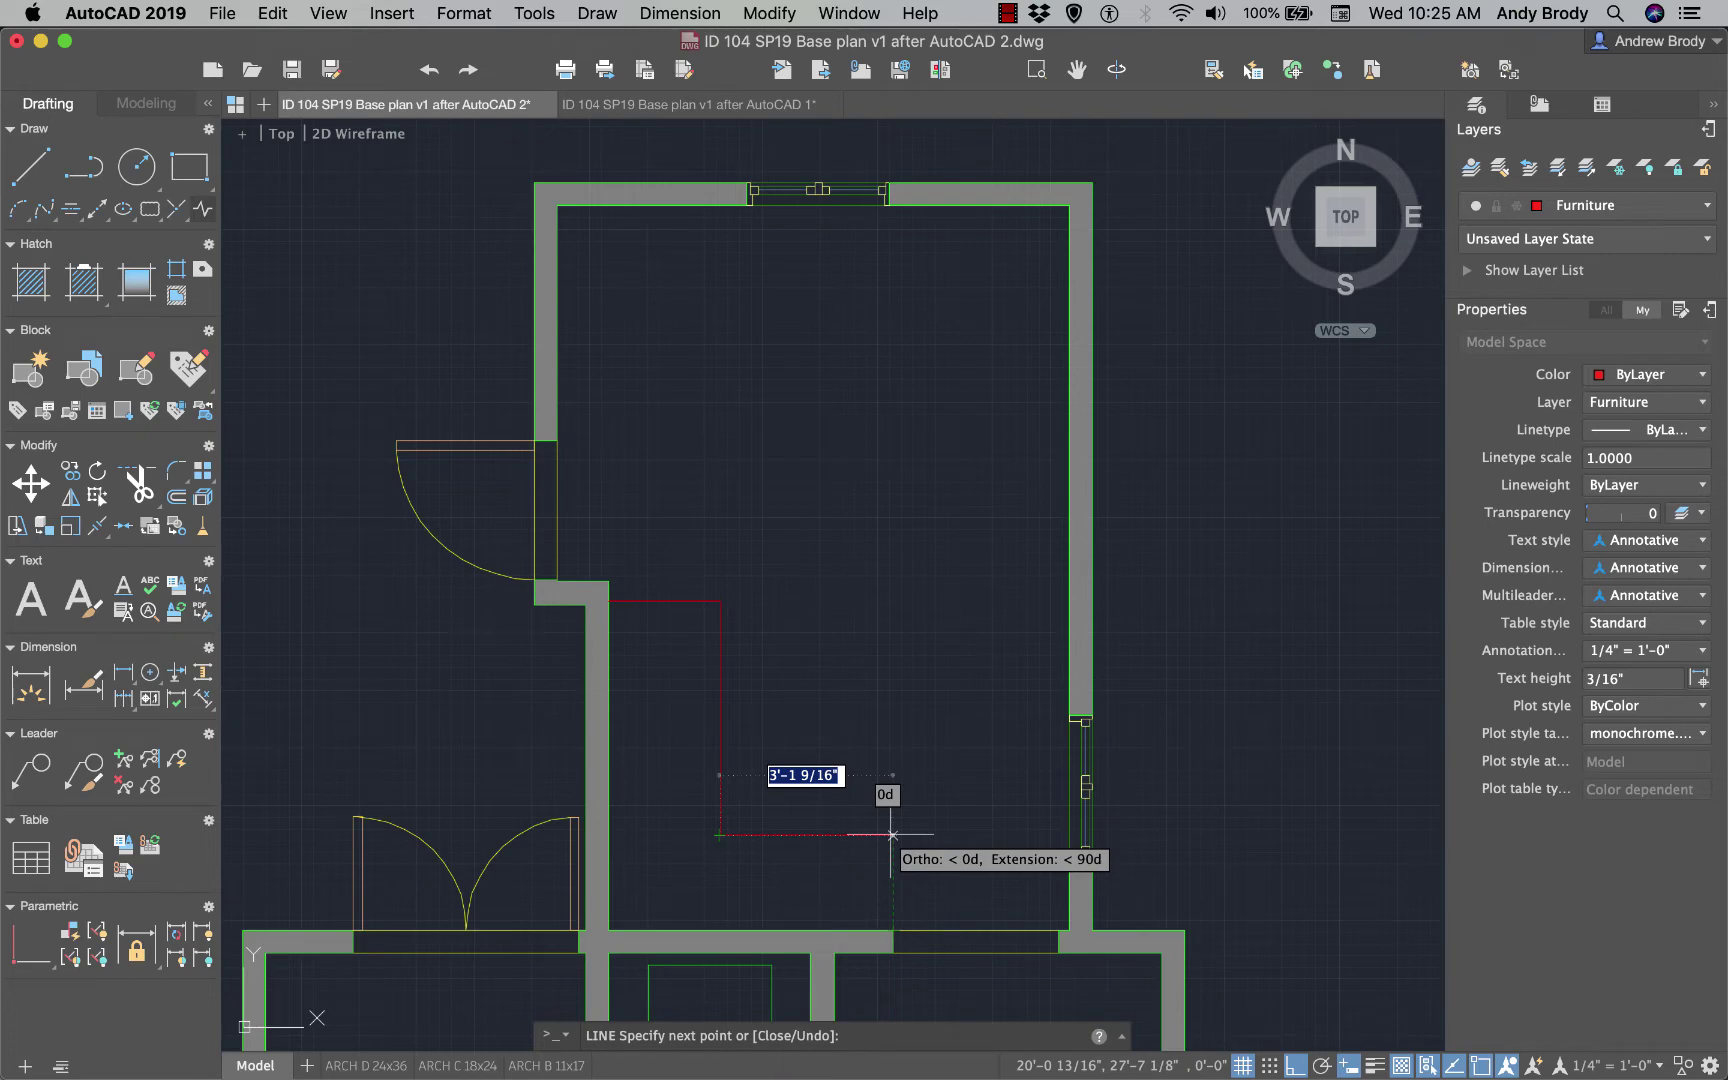
{"action": "left_click", "coordinate": [892, 834]}
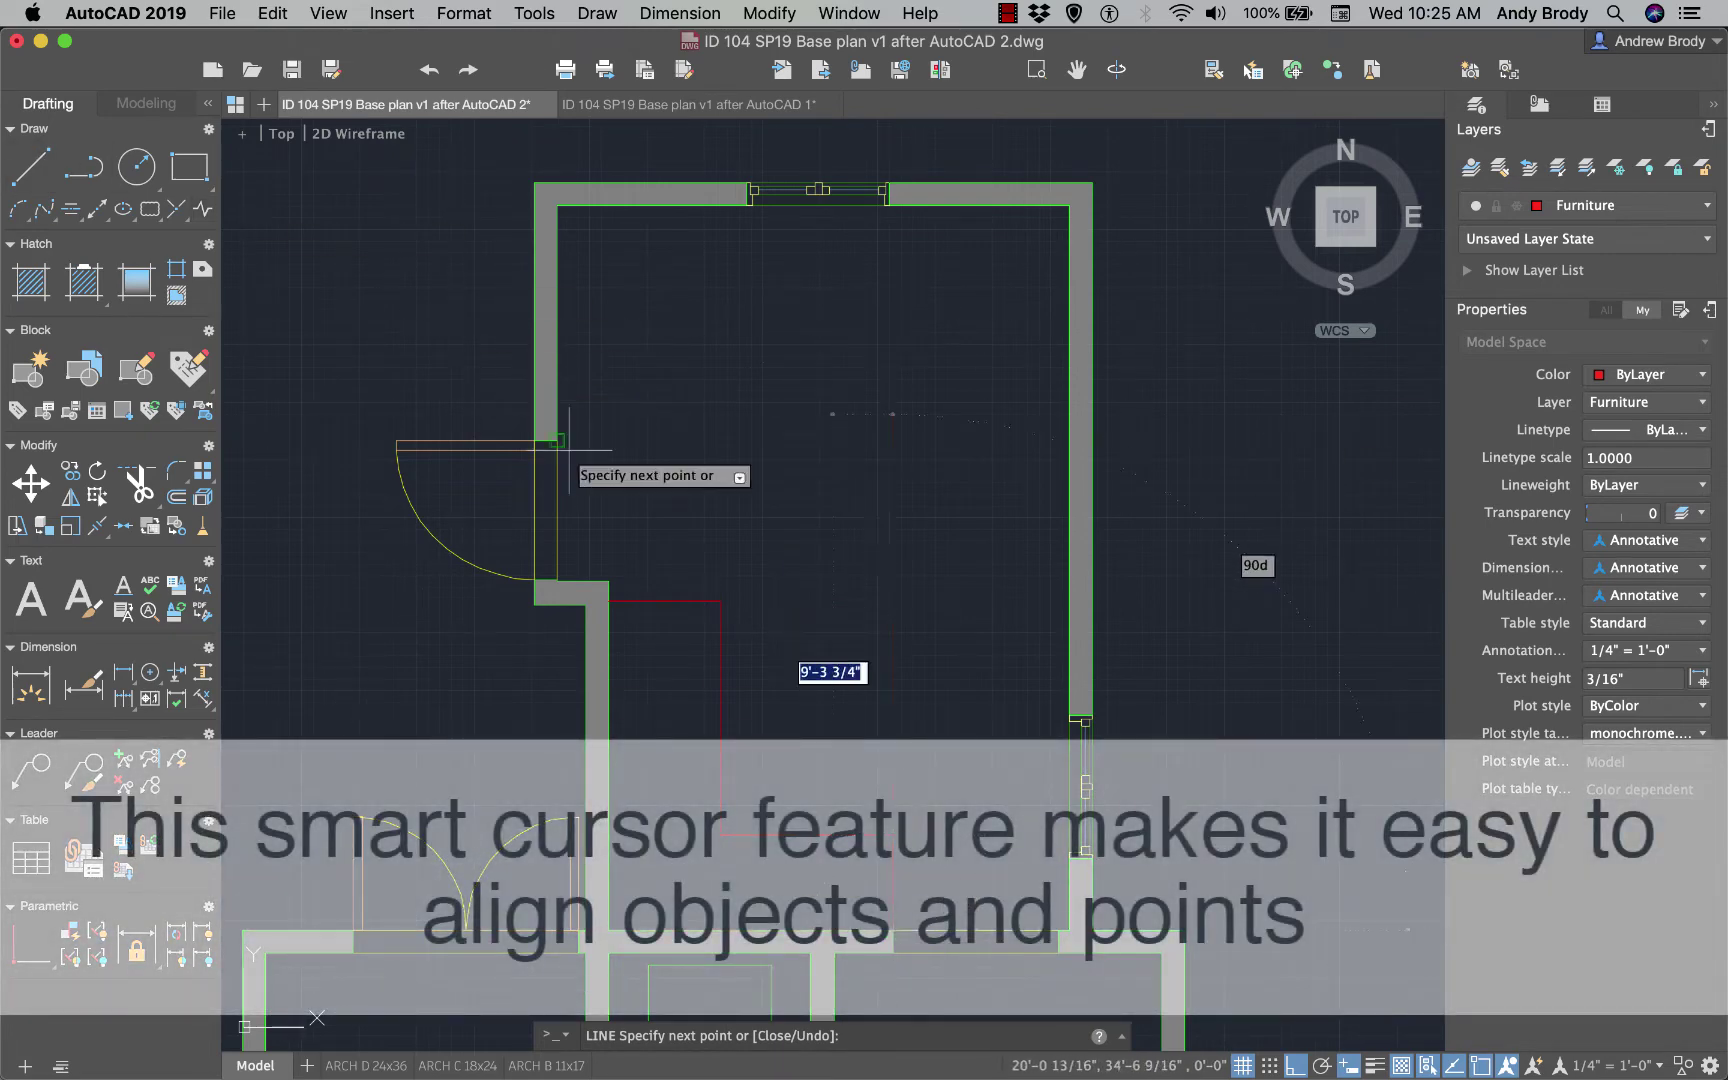
{"action": "key", "text": "Escape"}
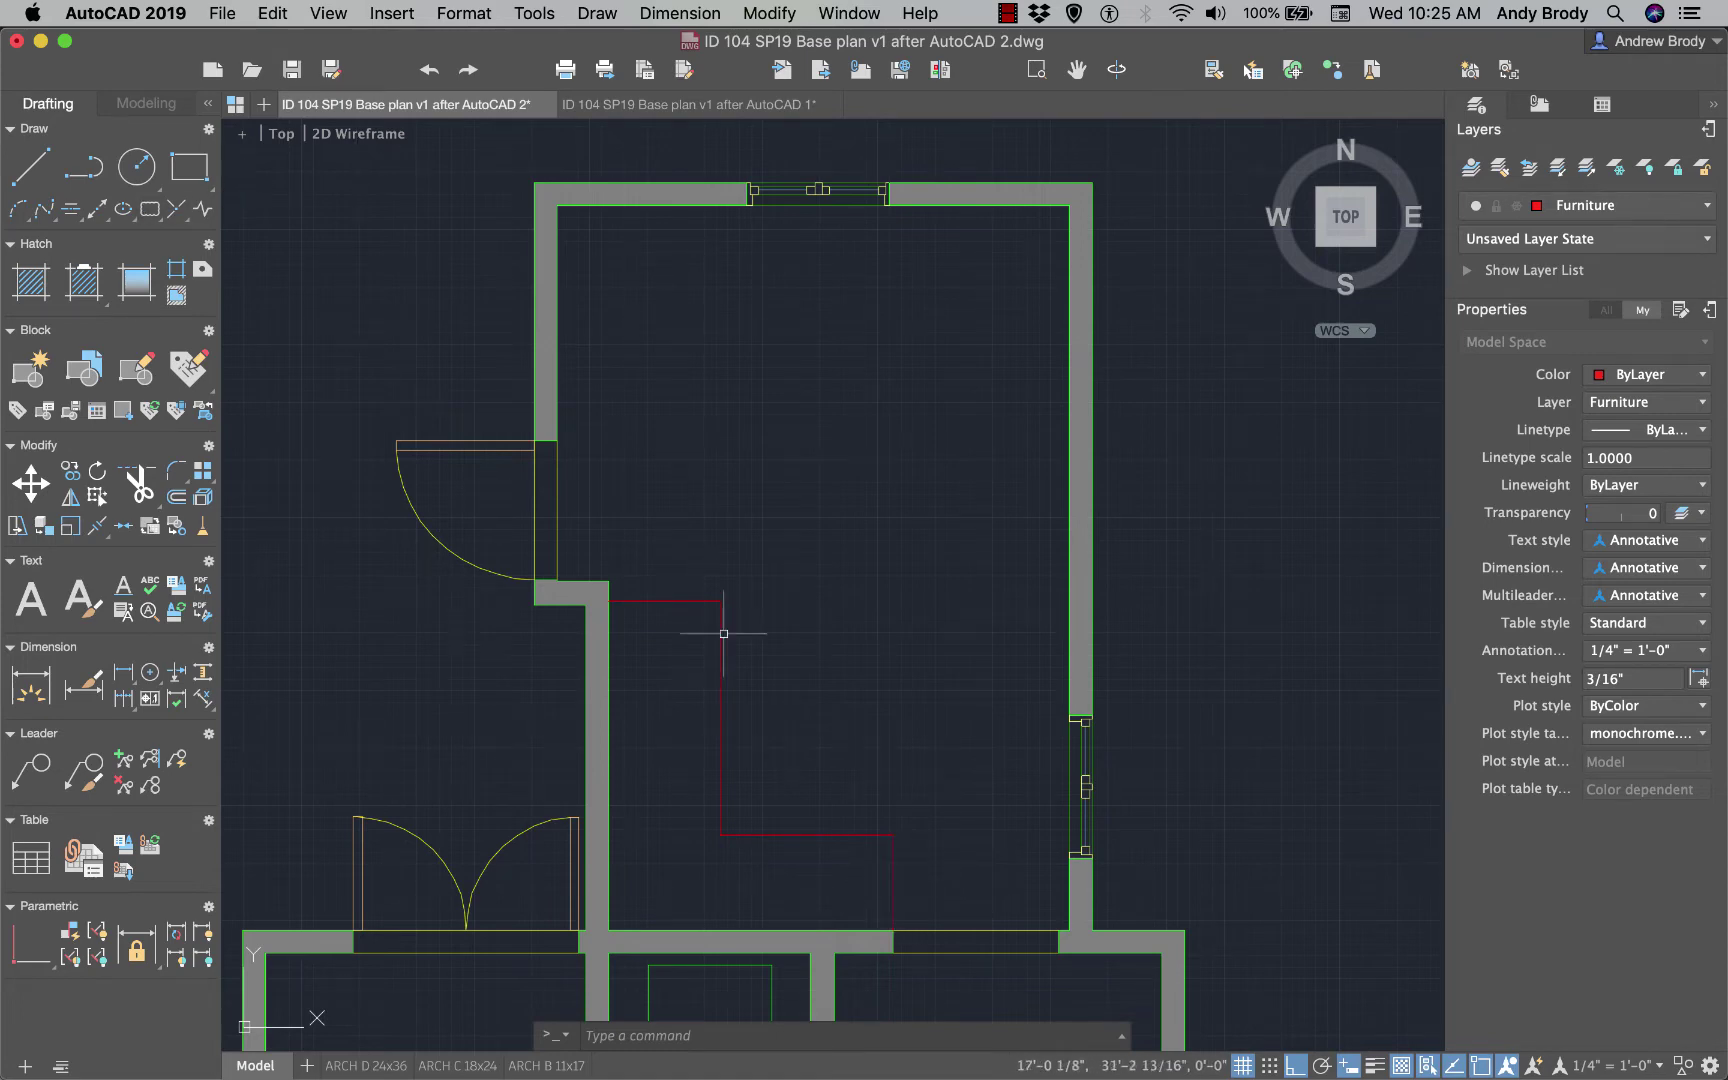
- Try to raise the outline's lower horizontal line and the right vertical line's upper end with grips, and undo both edits
{"action": "scroll", "coordinate": [864, 820], "scroll_direction": "up", "scroll_amount": 2}
{"action": "left_click", "coordinate": [964, 896]}
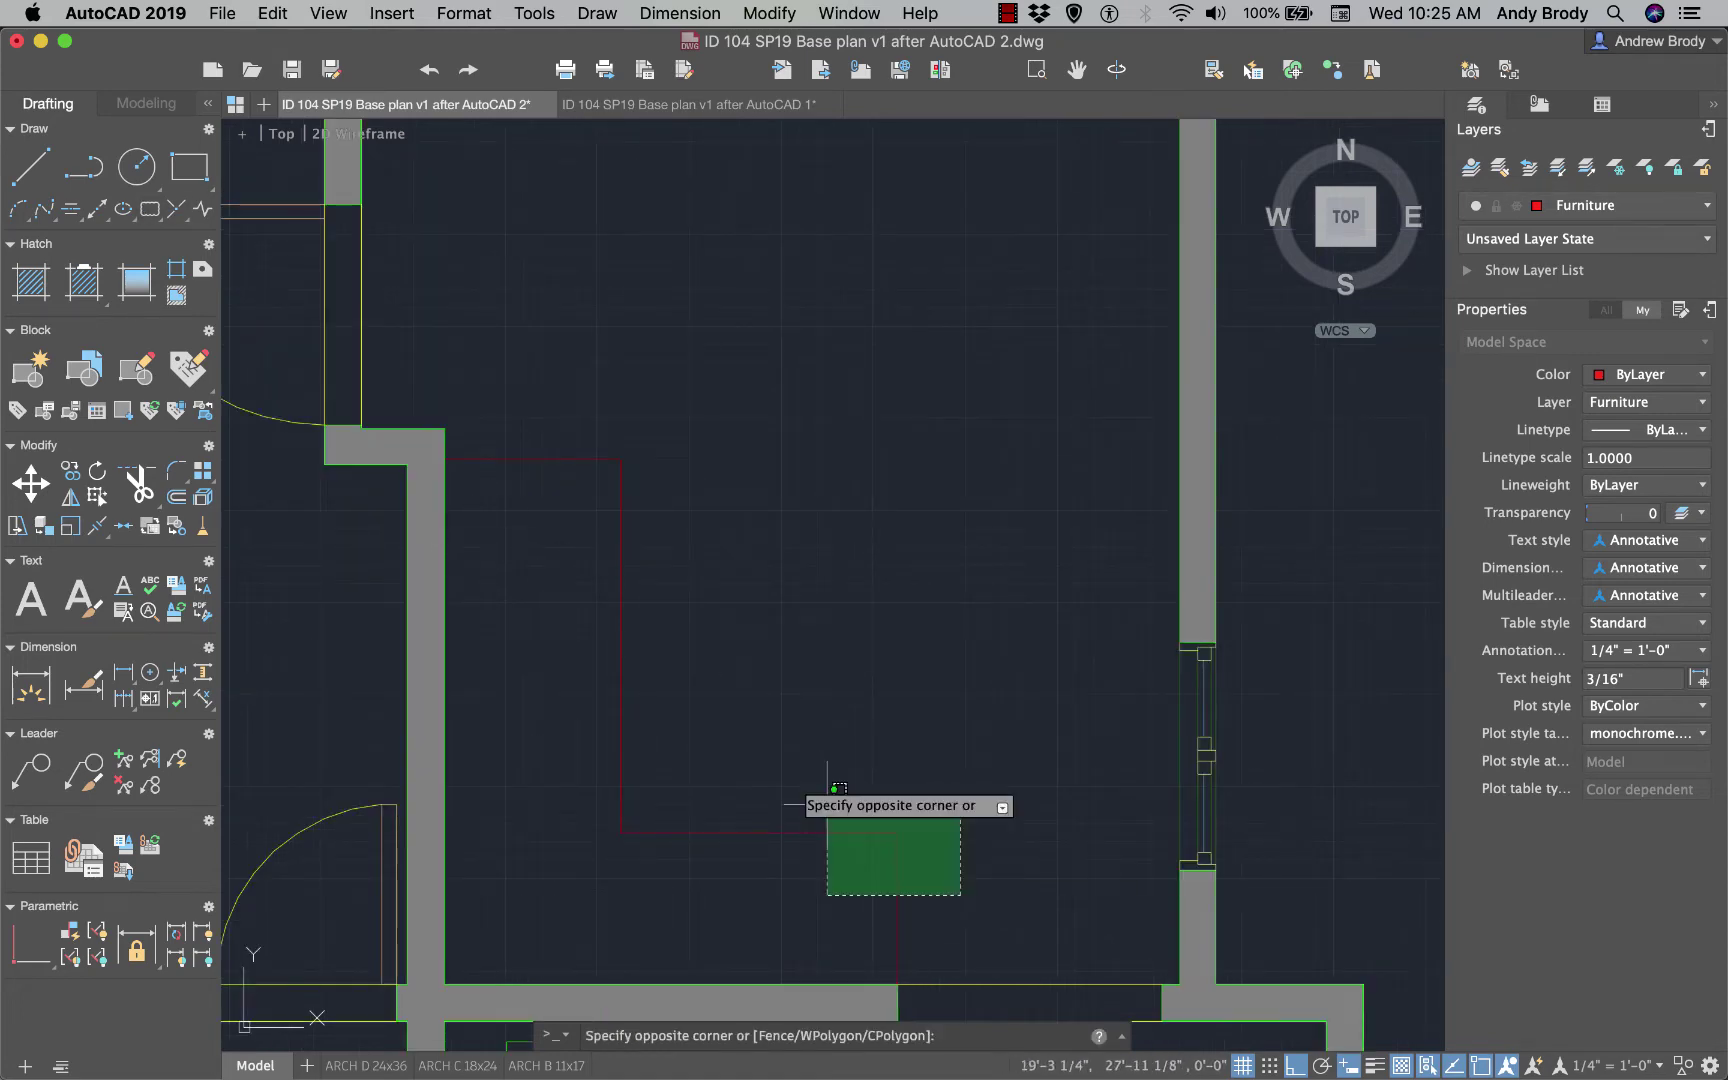
{"action": "left_click", "coordinate": [492, 369]}
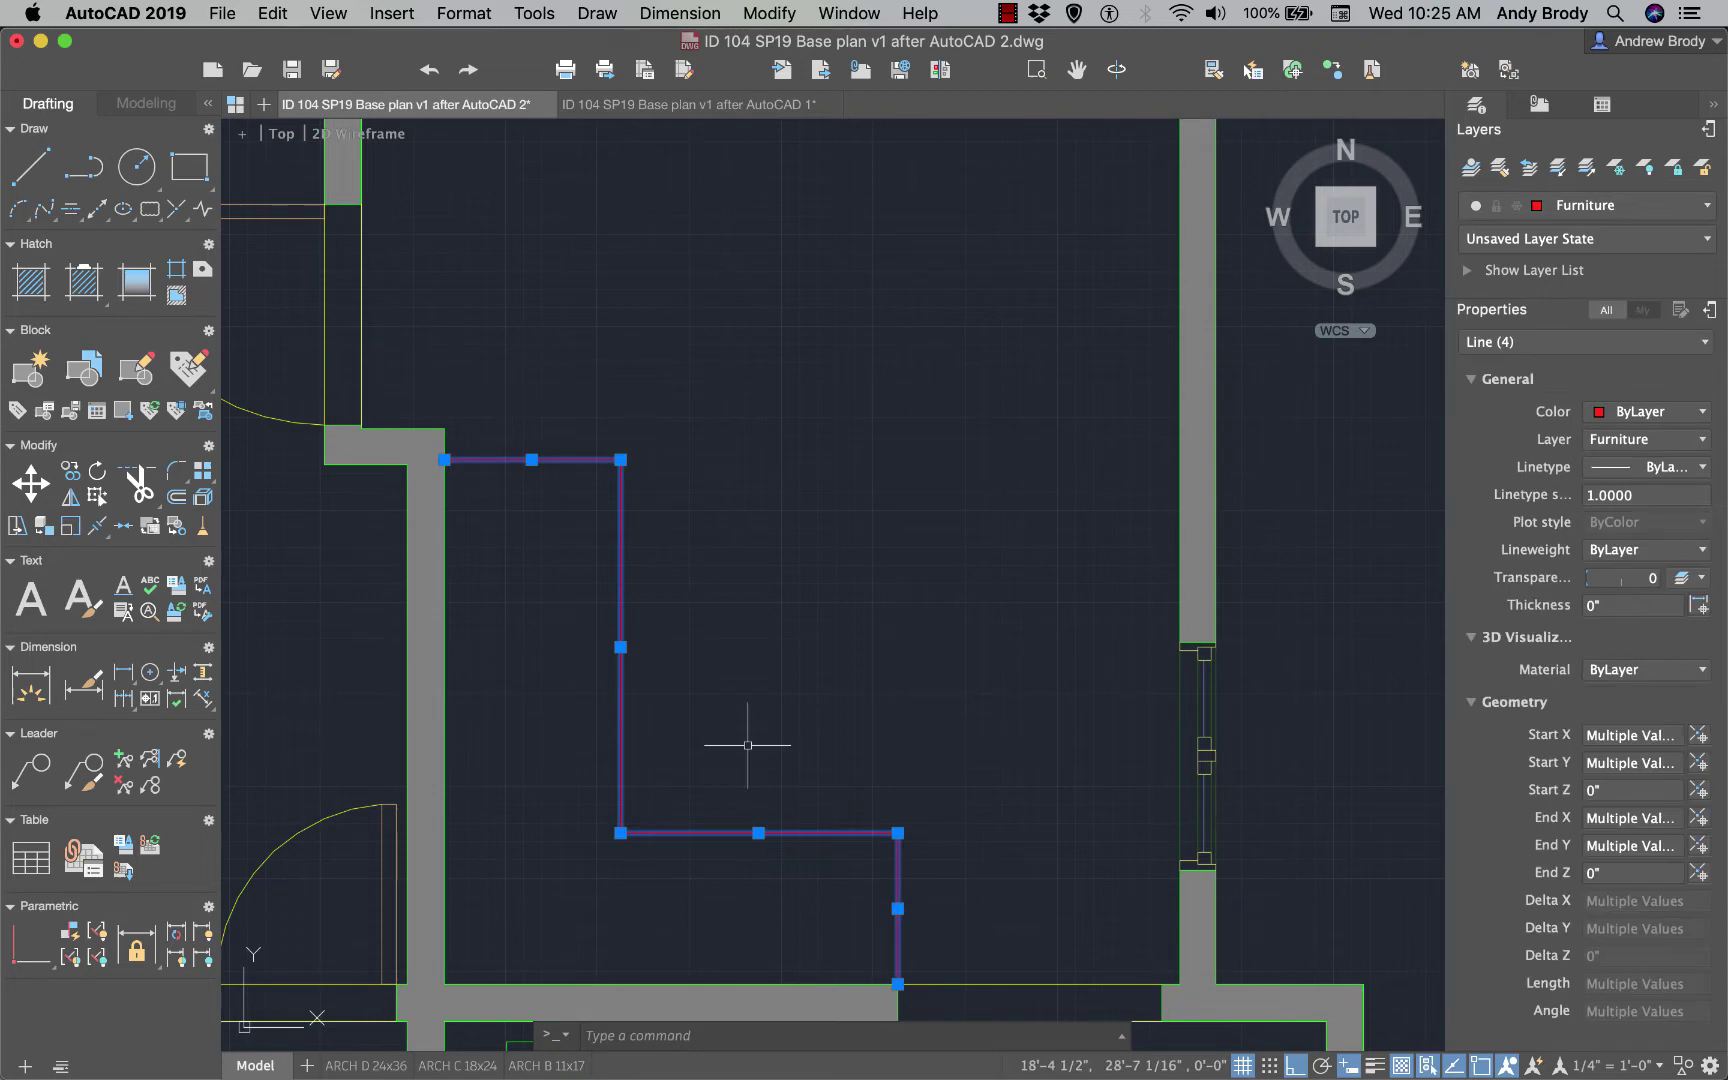
{"action": "left_click", "coordinate": [758, 832]}
{"action": "left_click", "coordinate": [758, 802]}
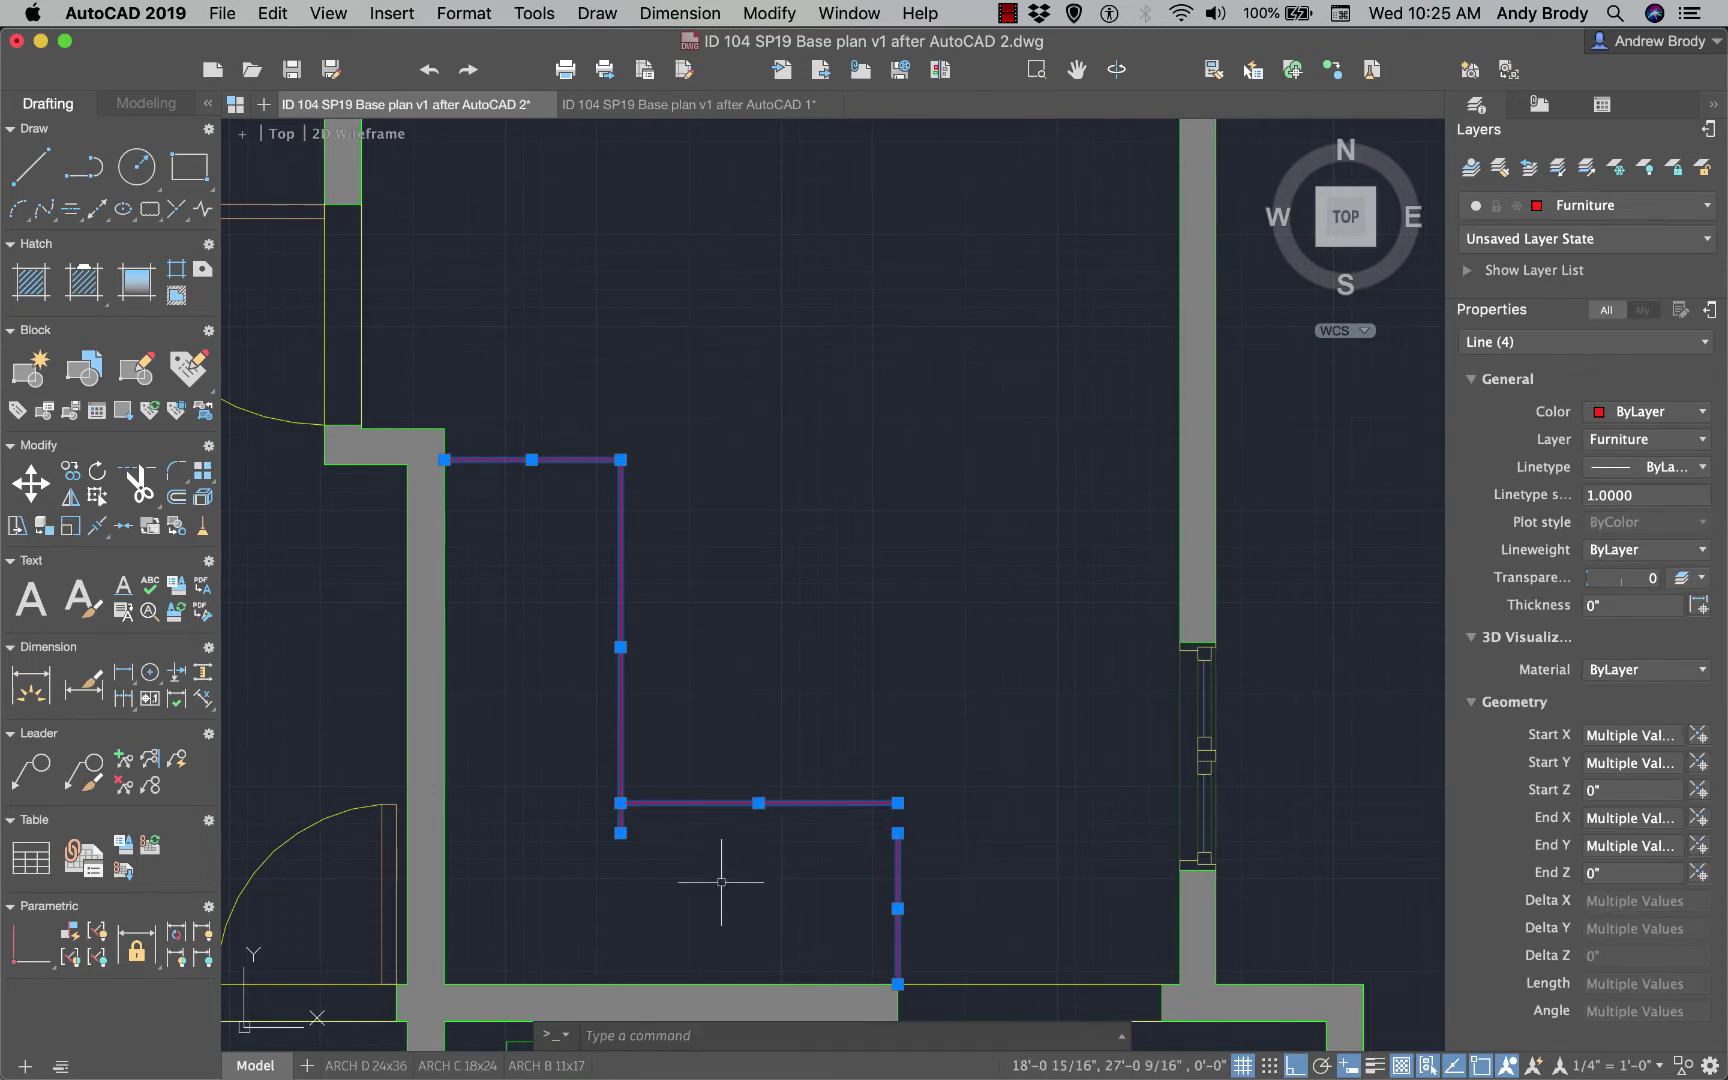
{"action": "left_click", "coordinate": [898, 832]}
{"action": "left_click", "coordinate": [898, 802]}
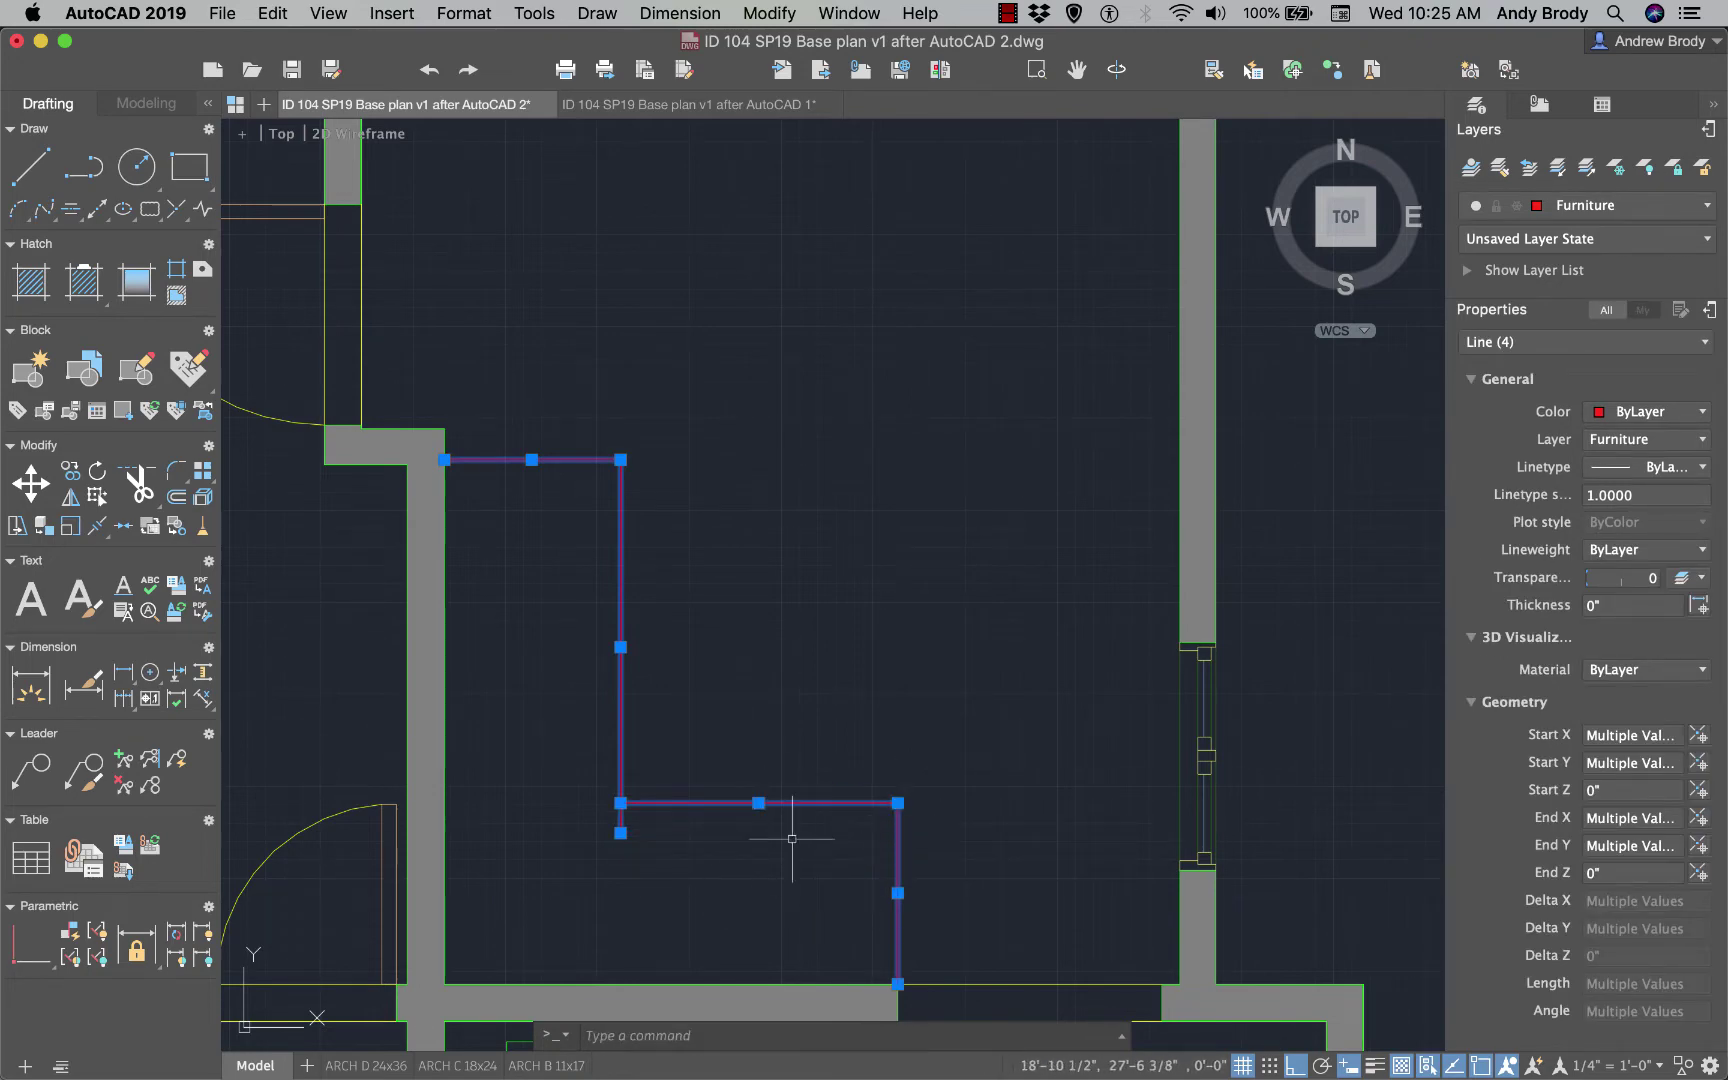
{"action": "key", "text": "super+z"}
{"action": "key", "text": "super+z"}
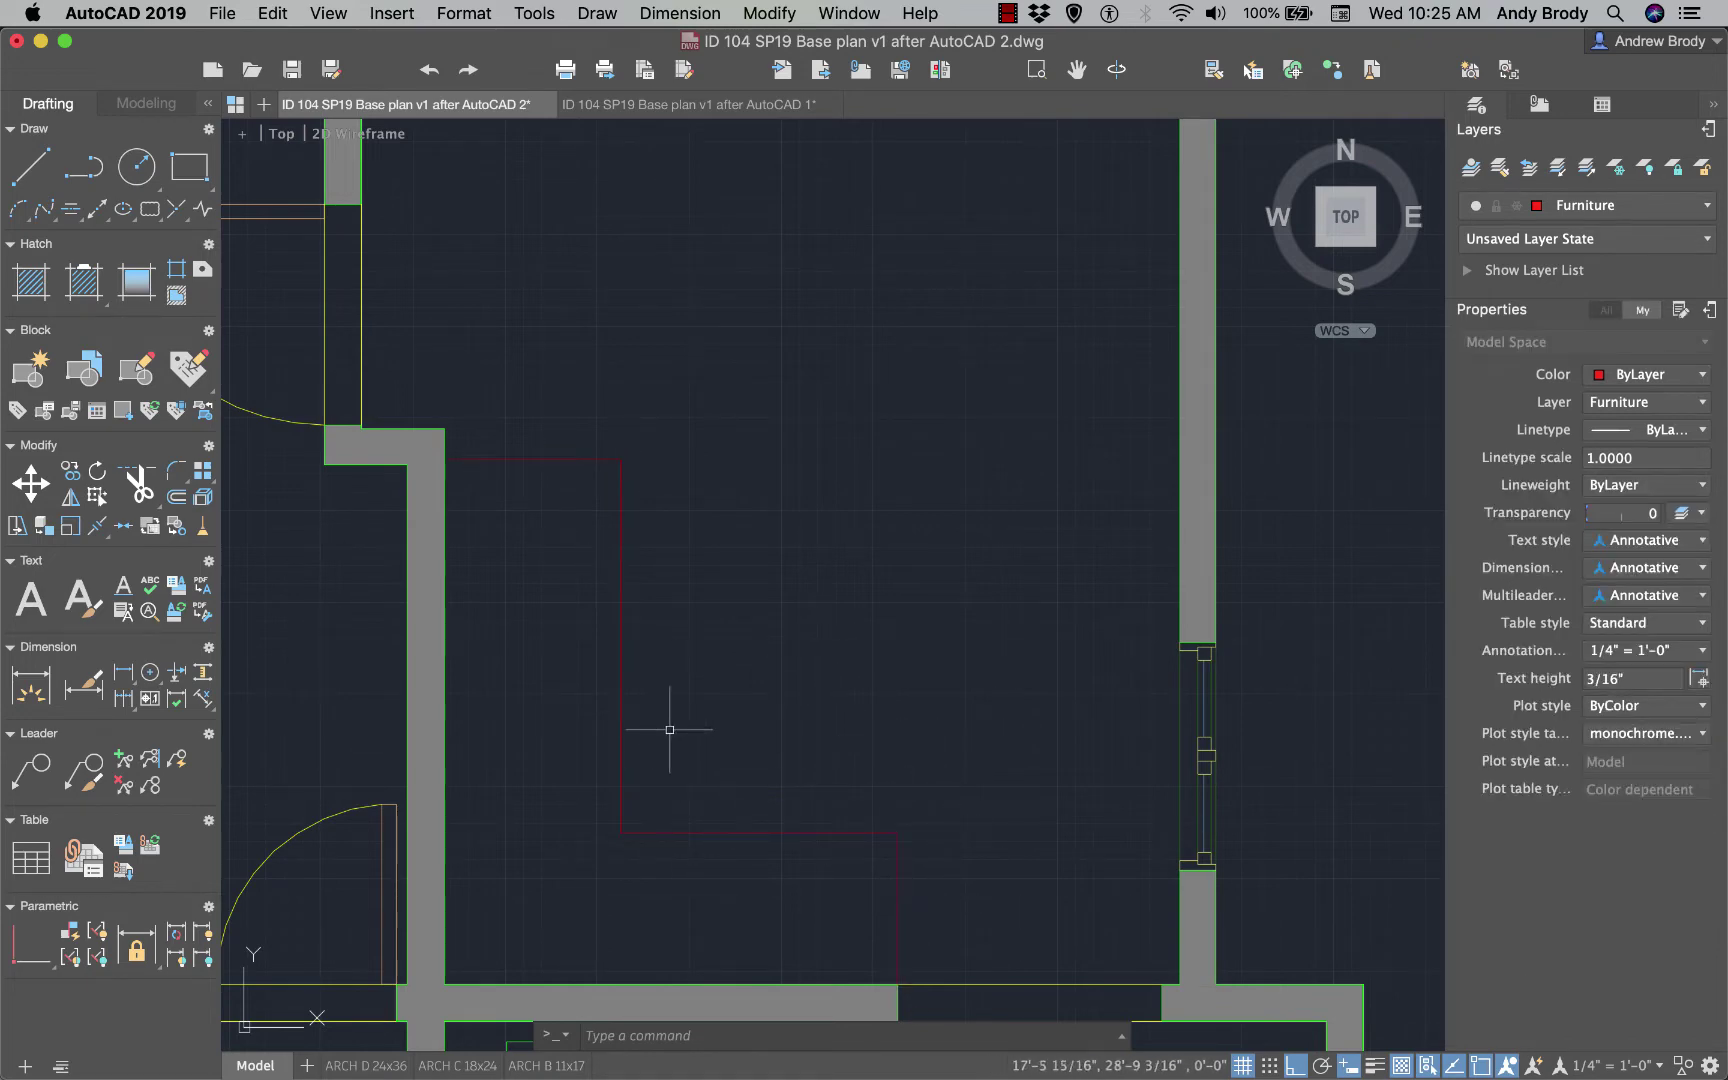
- Stretch the outline's lower horizontal line slightly straight up, using a crossing window that encloses both of its ends
{"action": "left_click", "coordinate": [551, 745]}
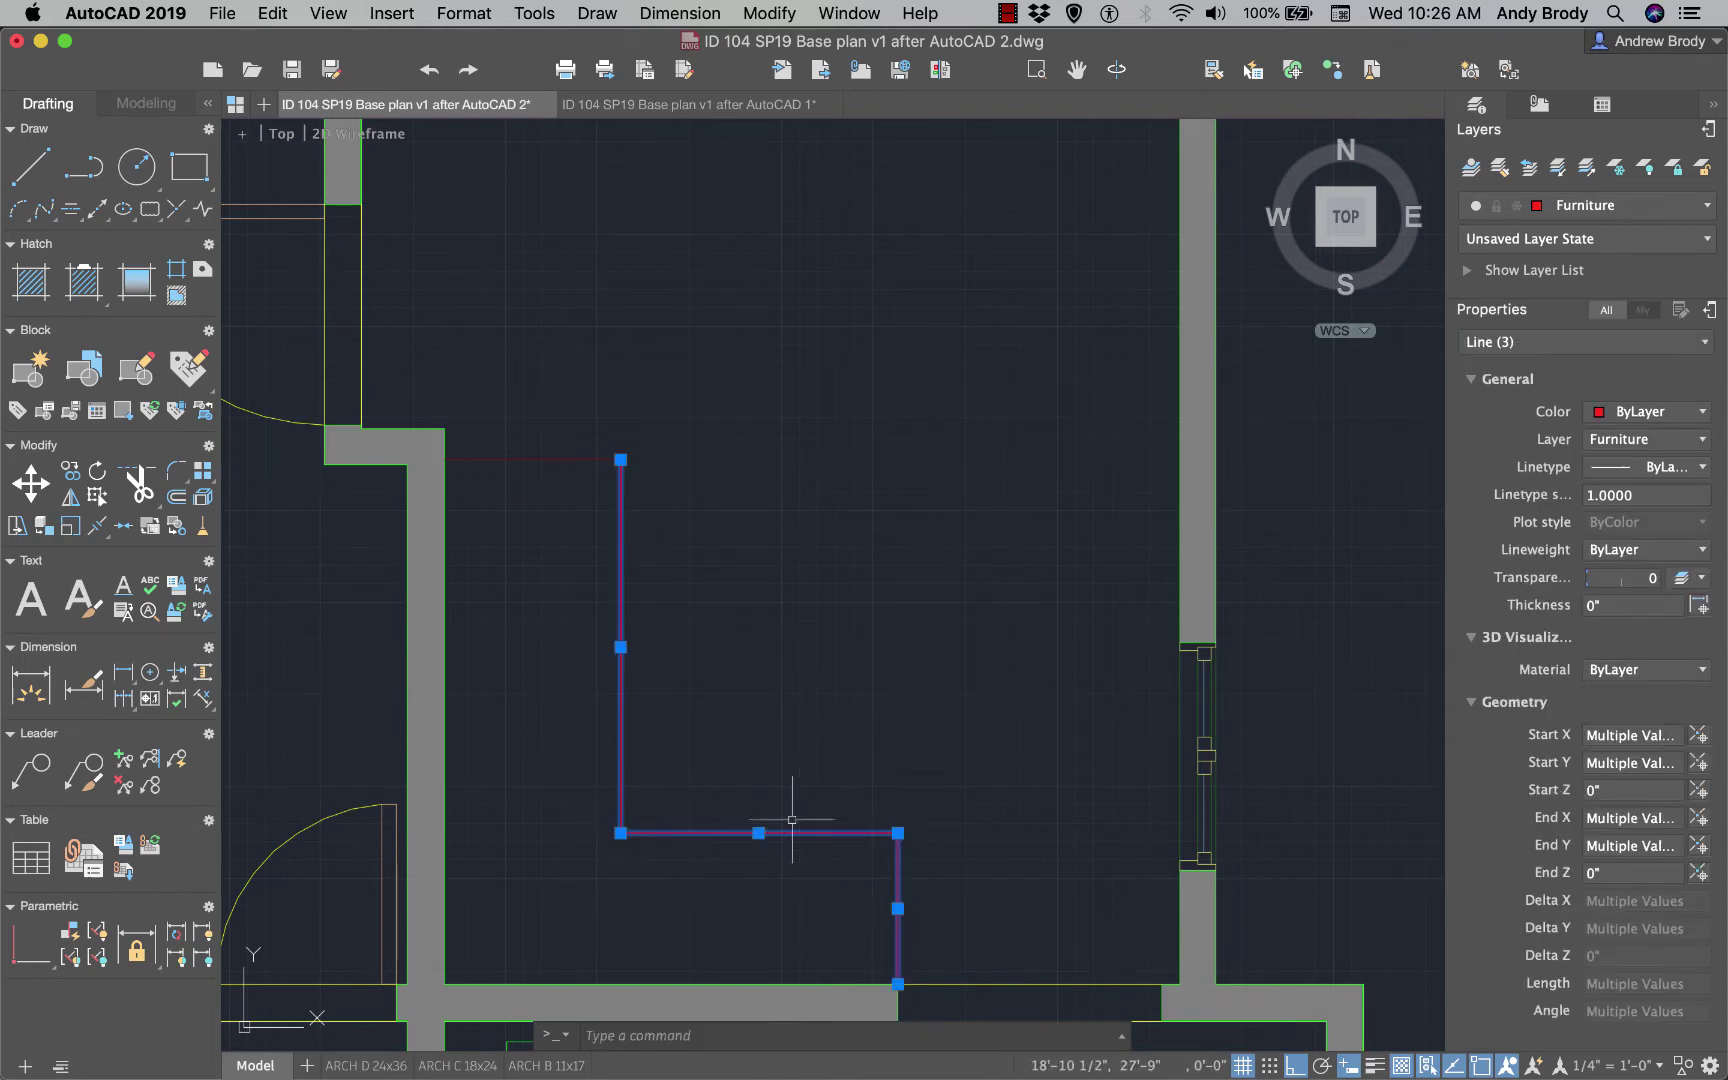
{"action": "key", "text": "Escape"}
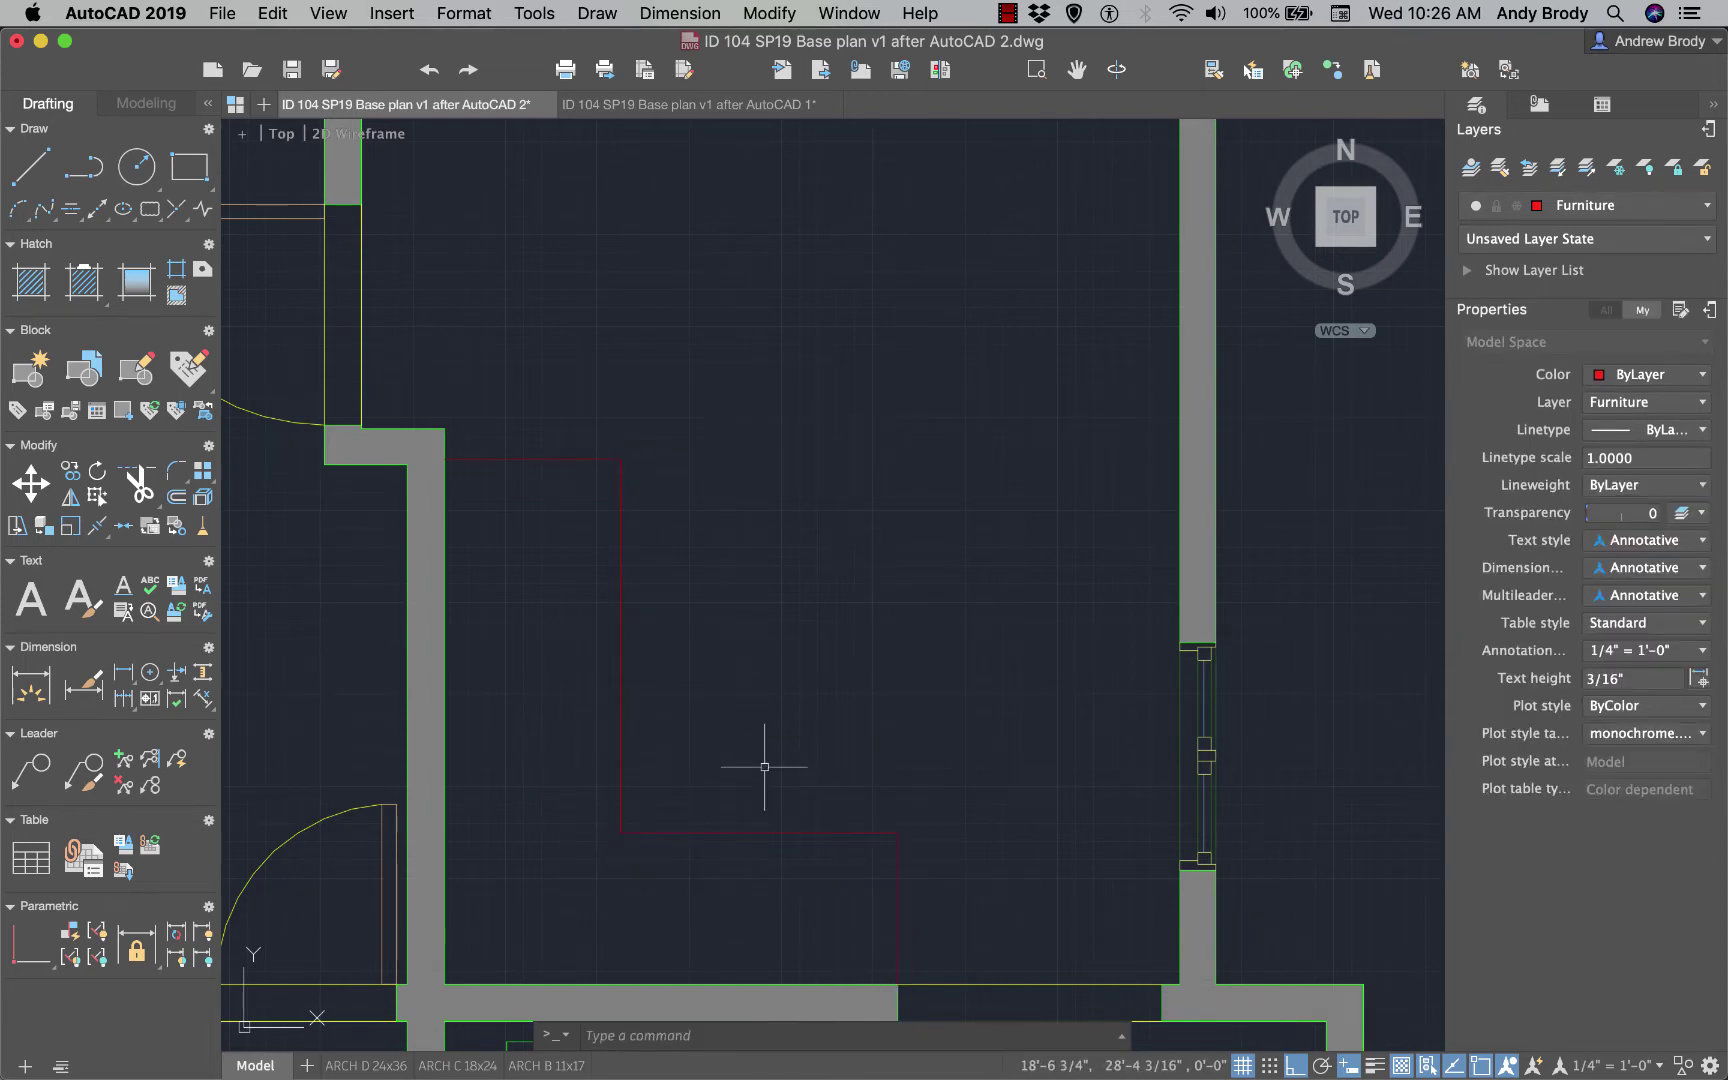
{"action": "type", "text": "s"}
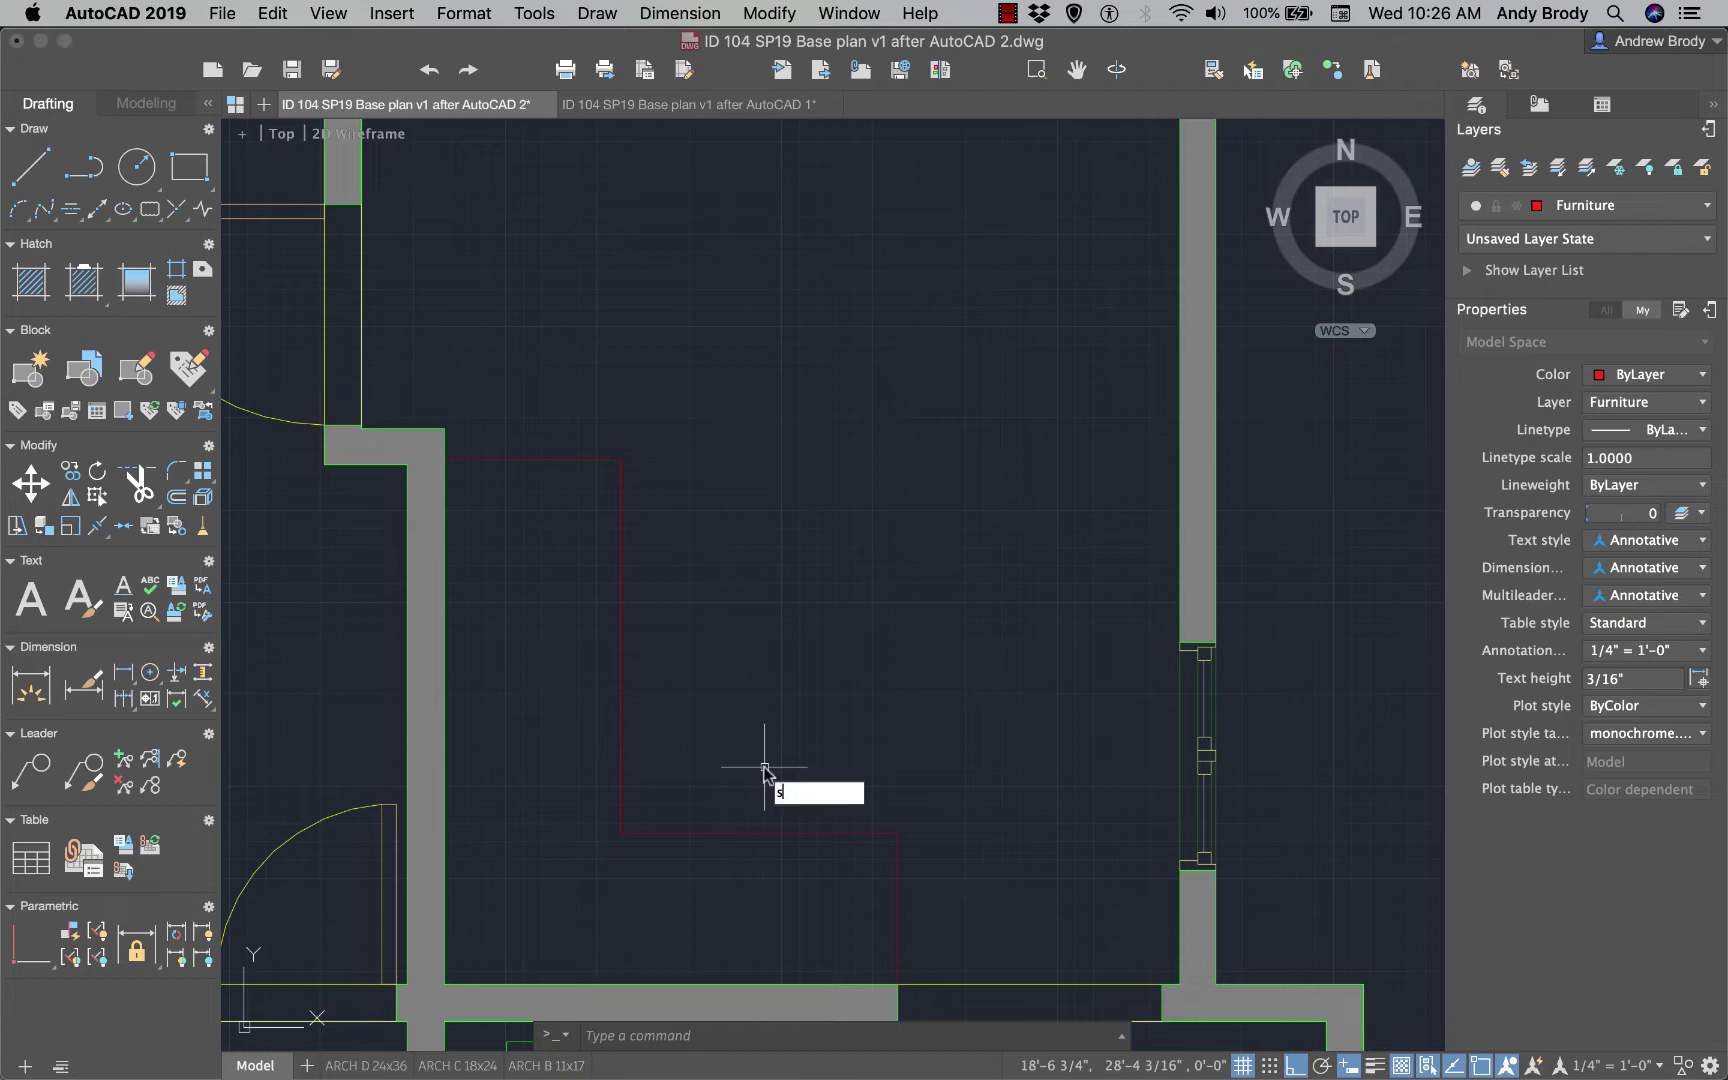
{"action": "type", "text": "tretc"}
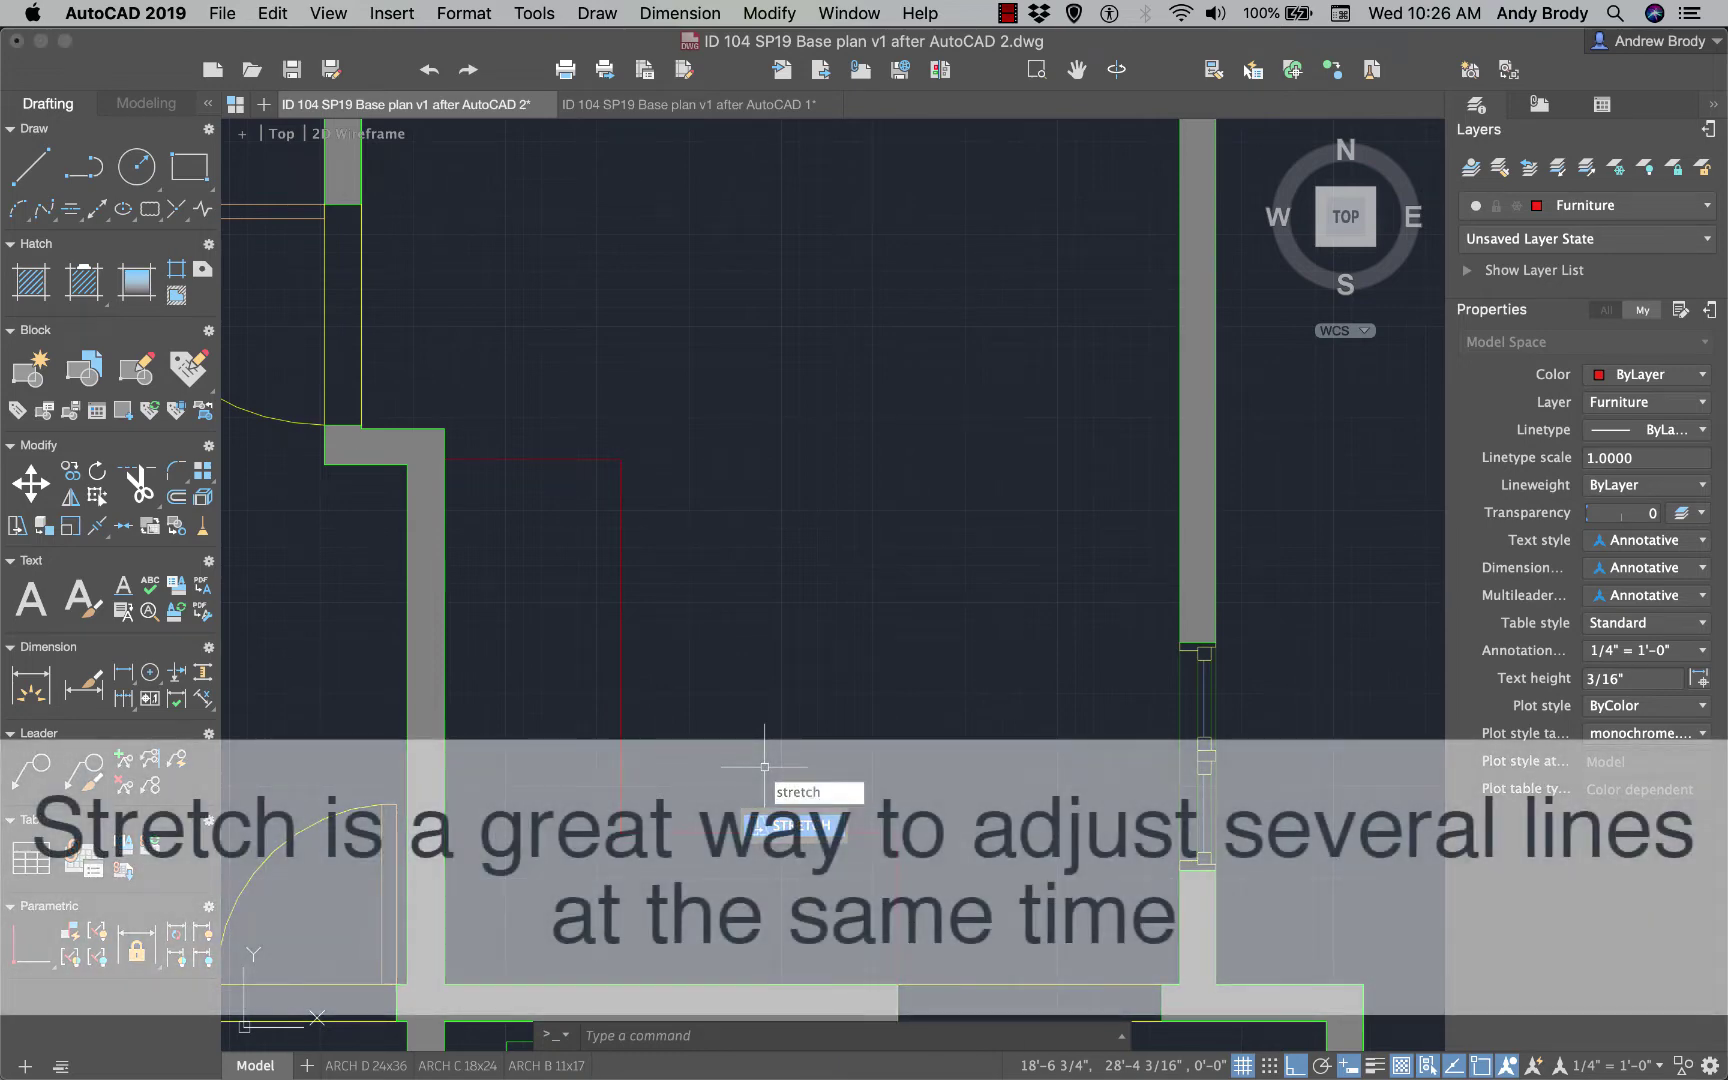
{"action": "type", "text": "h"}
{"action": "key", "text": "Return"}
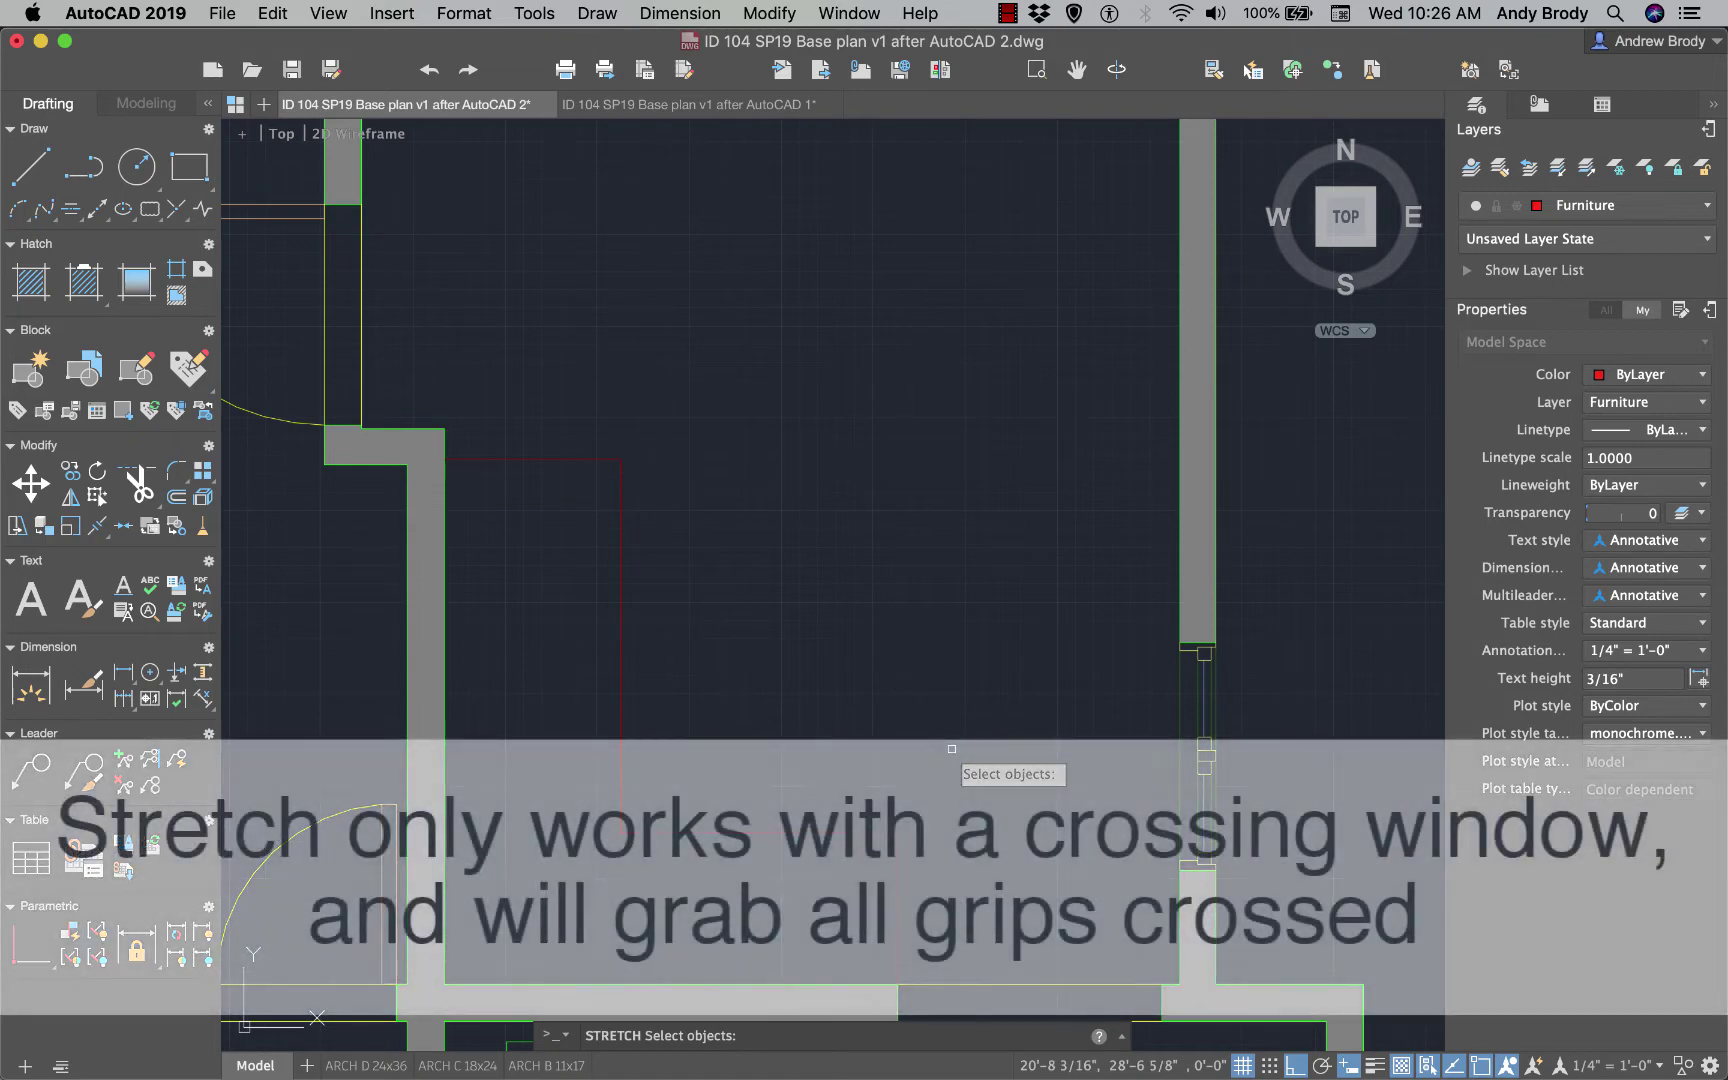
{"action": "left_click", "coordinate": [952, 748]}
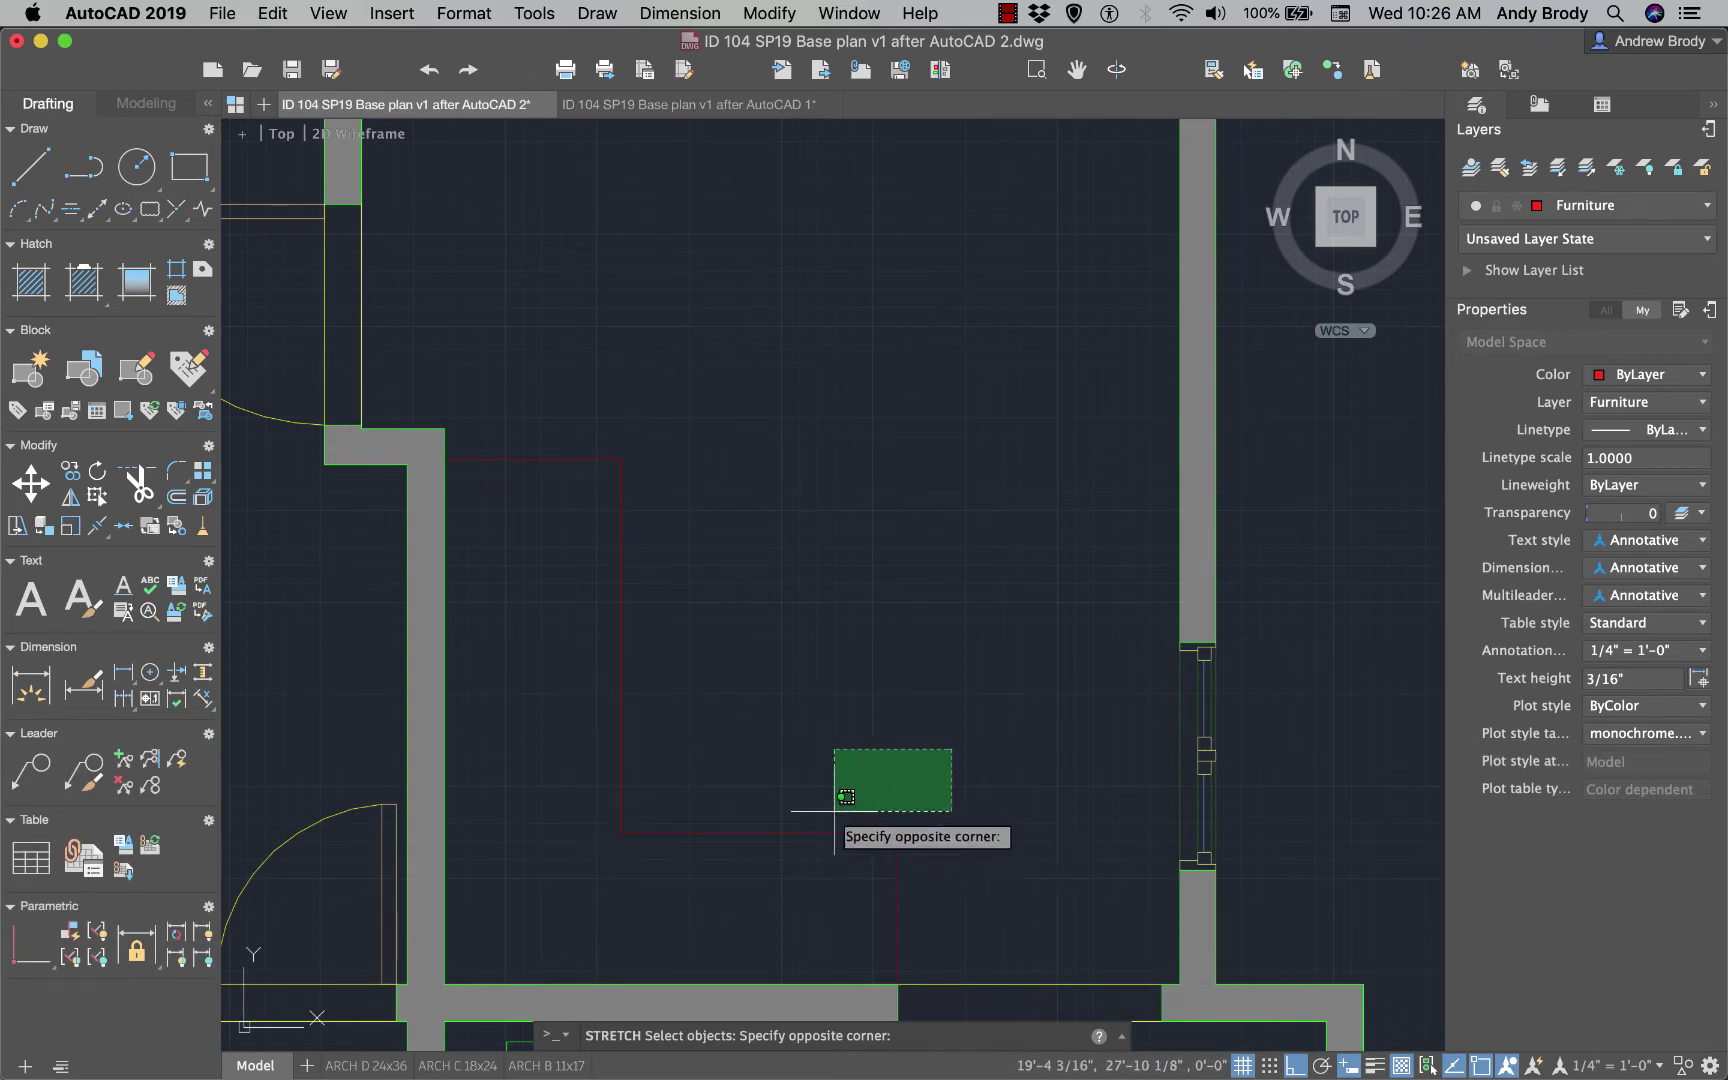
{"action": "left_click", "coordinate": [582, 849]}
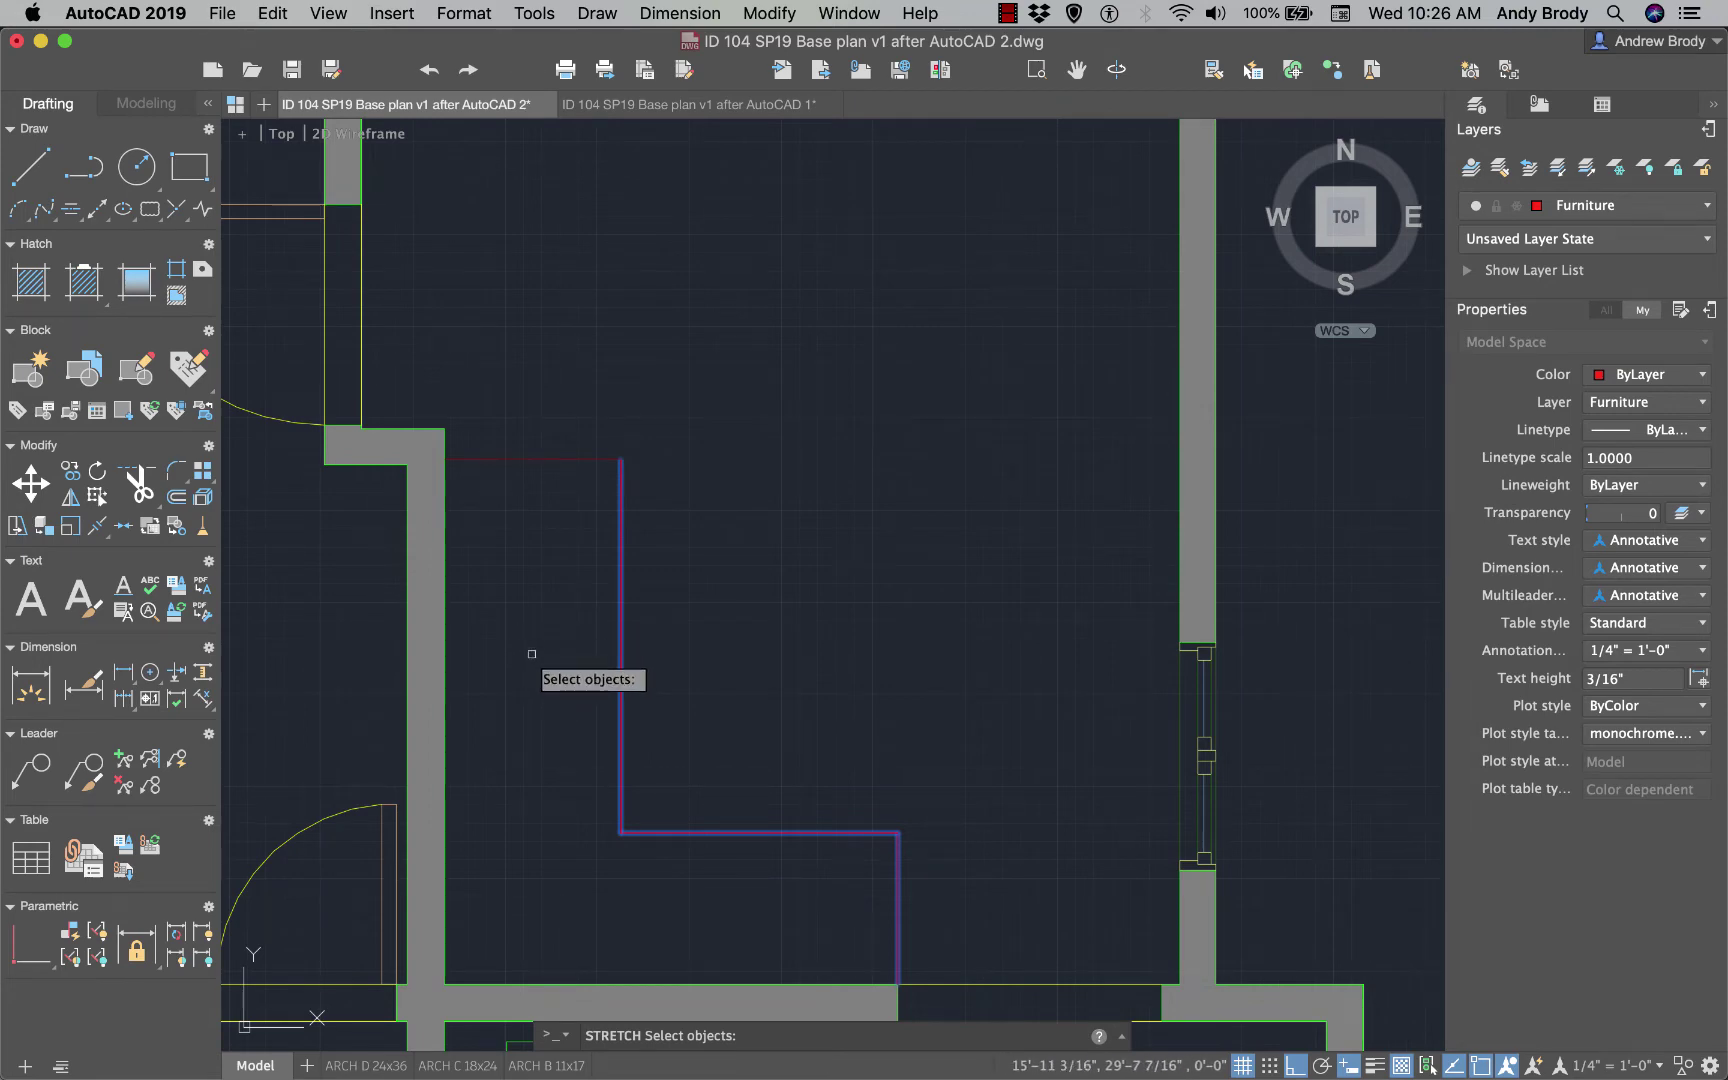
{"action": "key", "text": "Return"}
{"action": "left_click", "coordinate": [566, 762]}
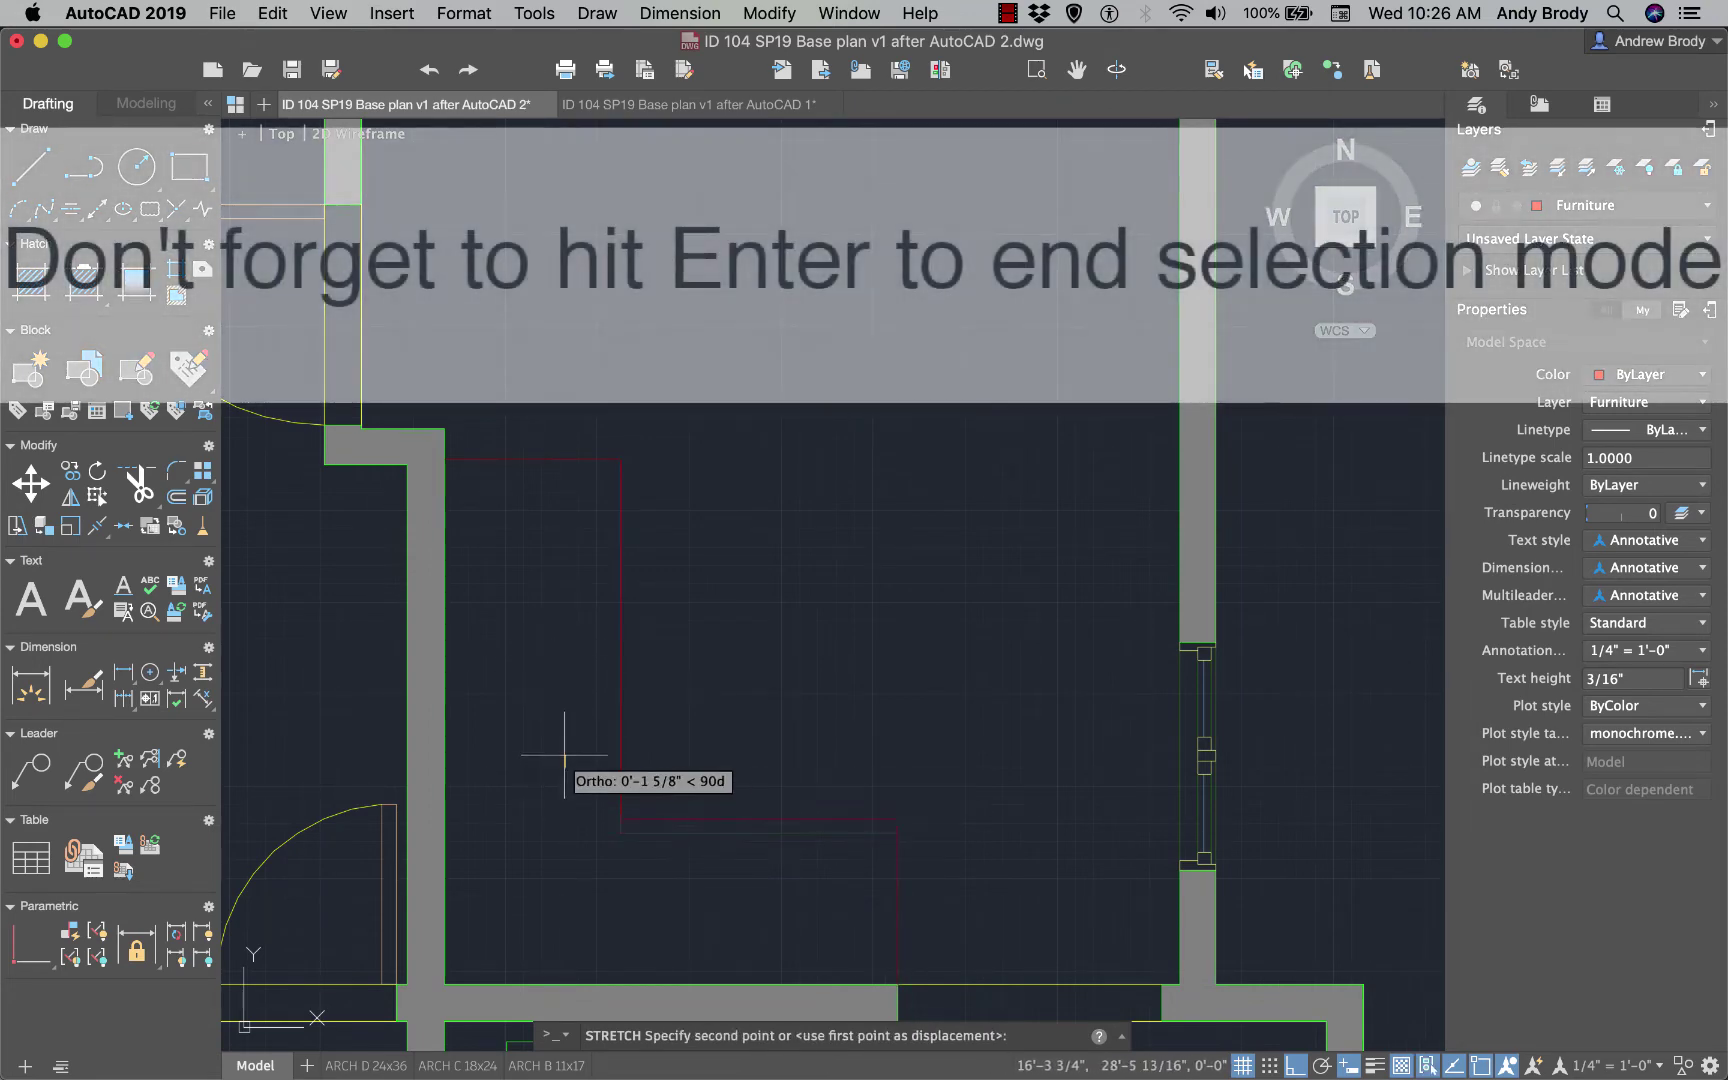
{"action": "left_click", "coordinate": [565, 740]}
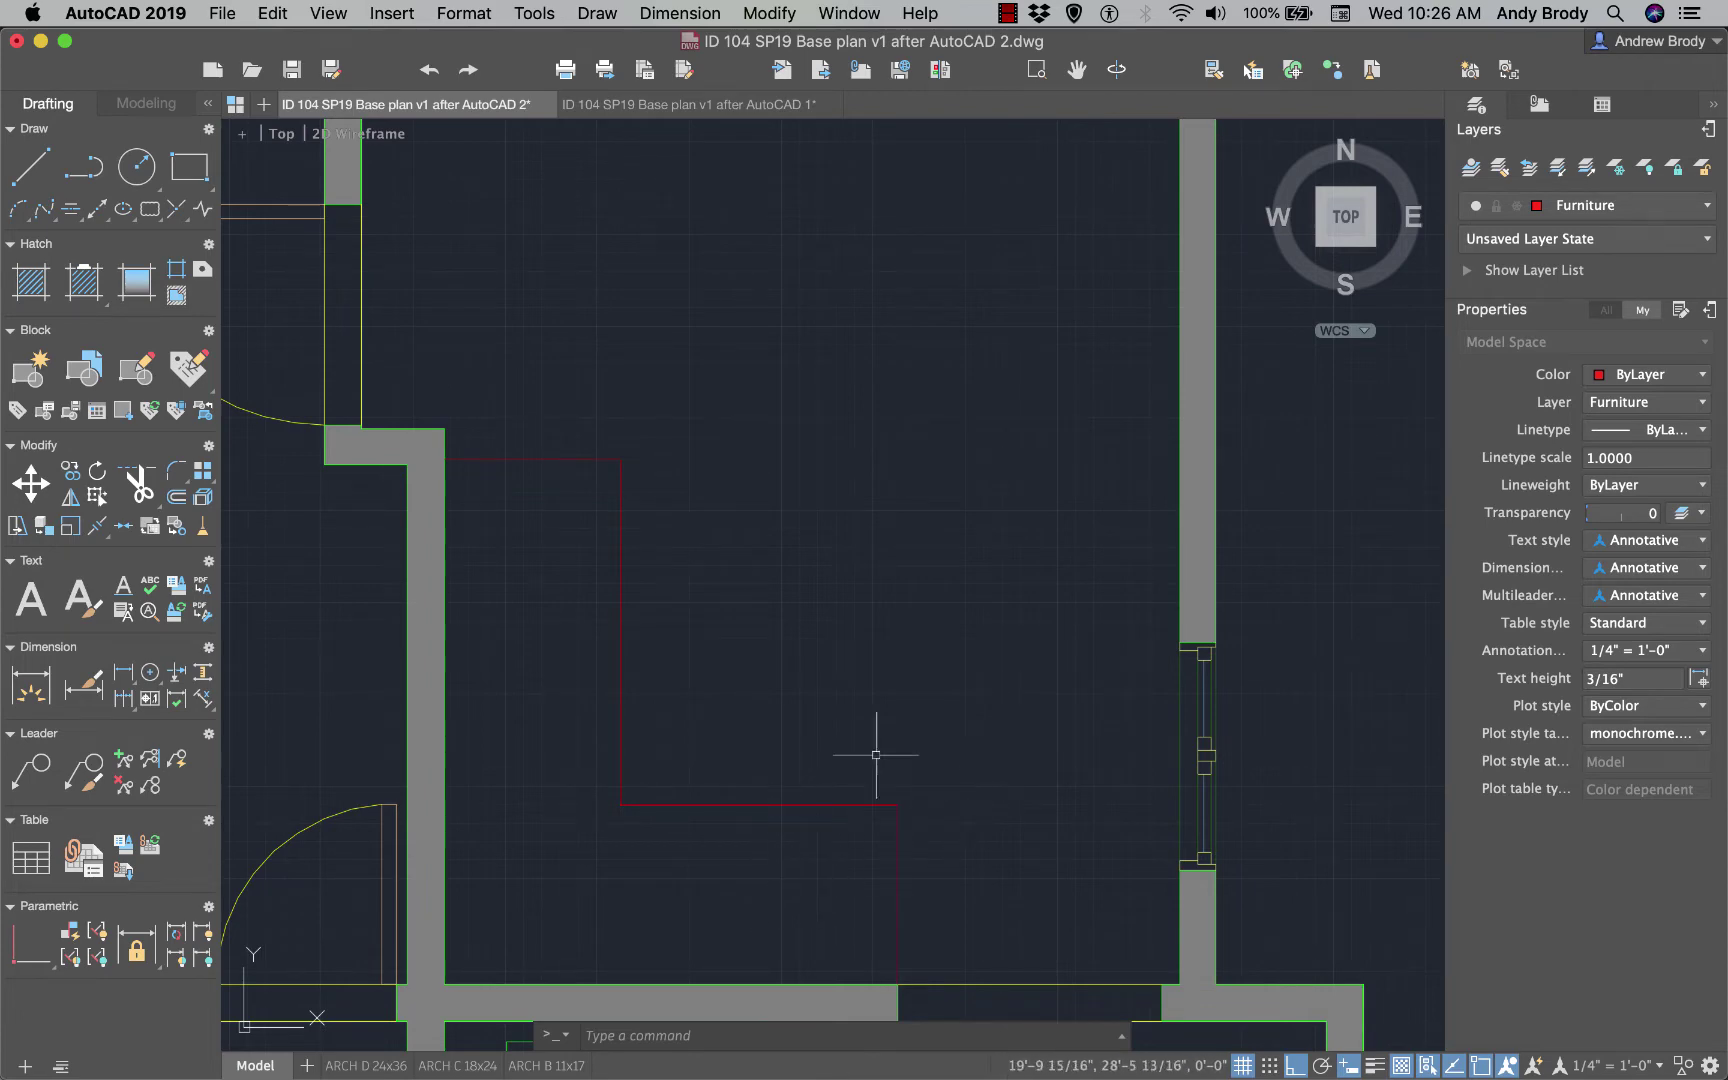
- Try to stretch only the outline's inner corner upward, where the long vertical line meets the lower horizontal line
{"action": "key", "text": "Return"}
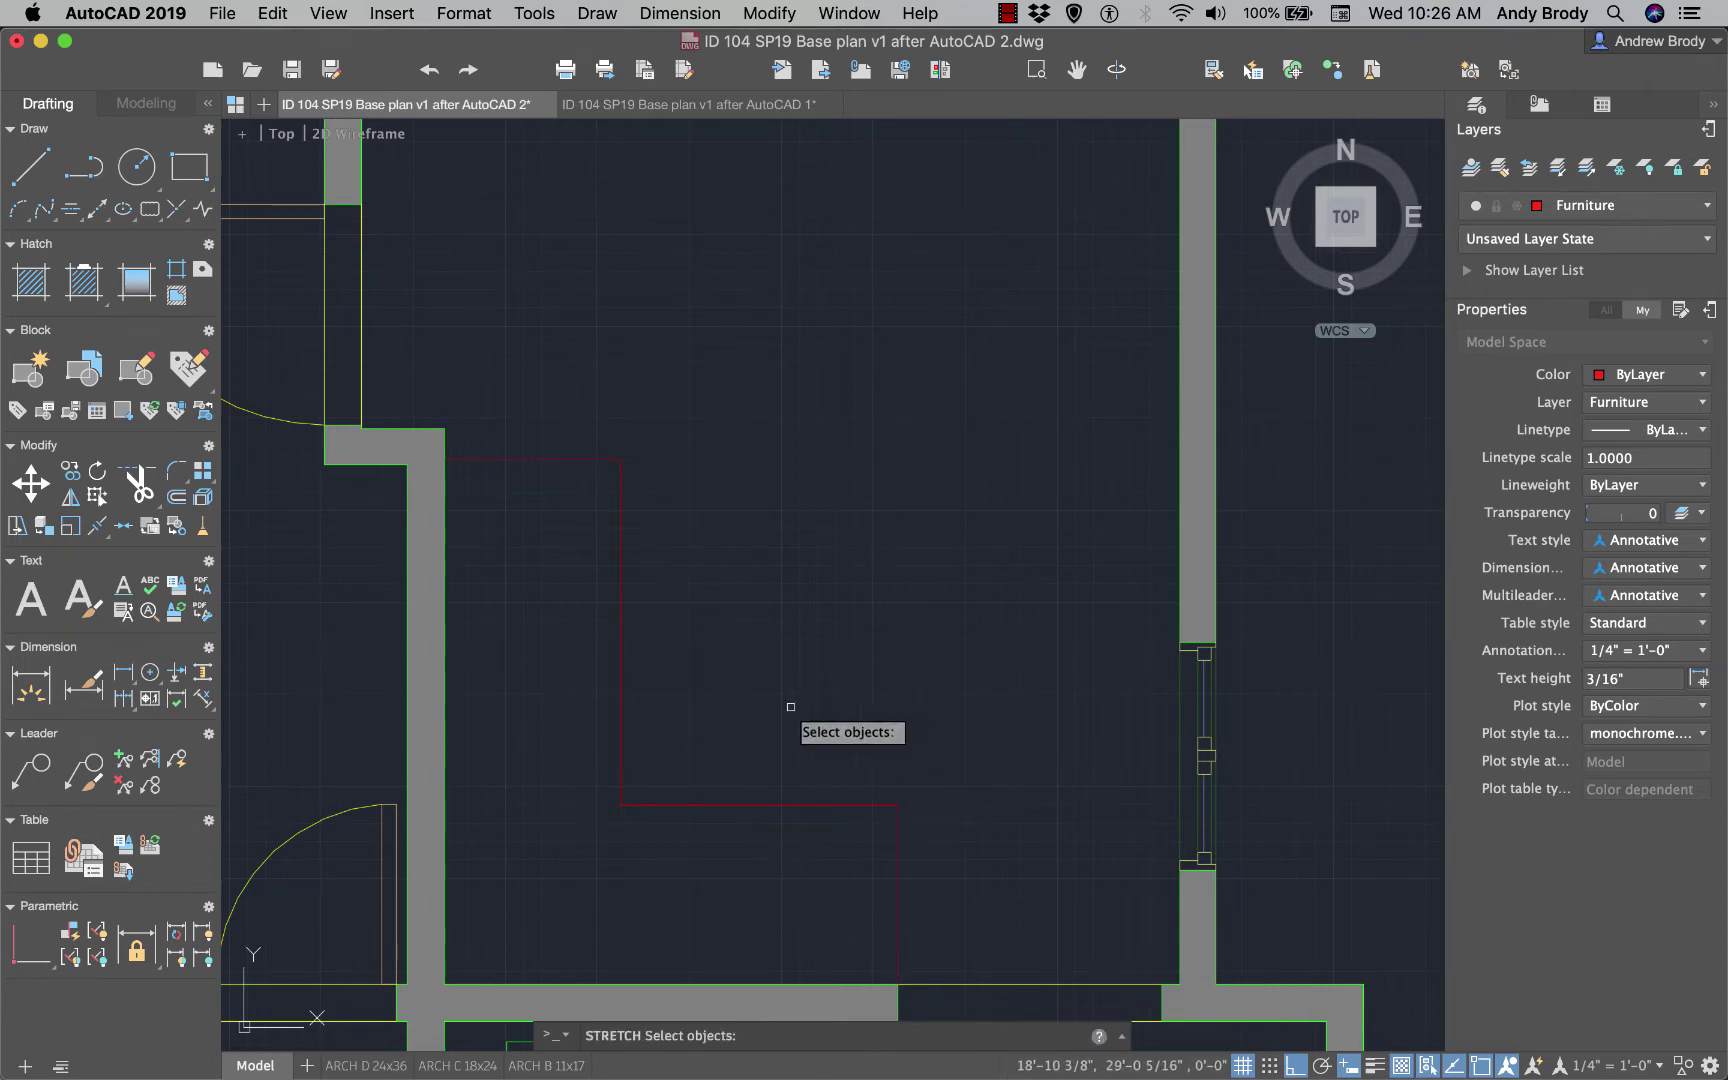
{"action": "left_click", "coordinate": [790, 707]}
{"action": "left_click", "coordinate": [598, 830]}
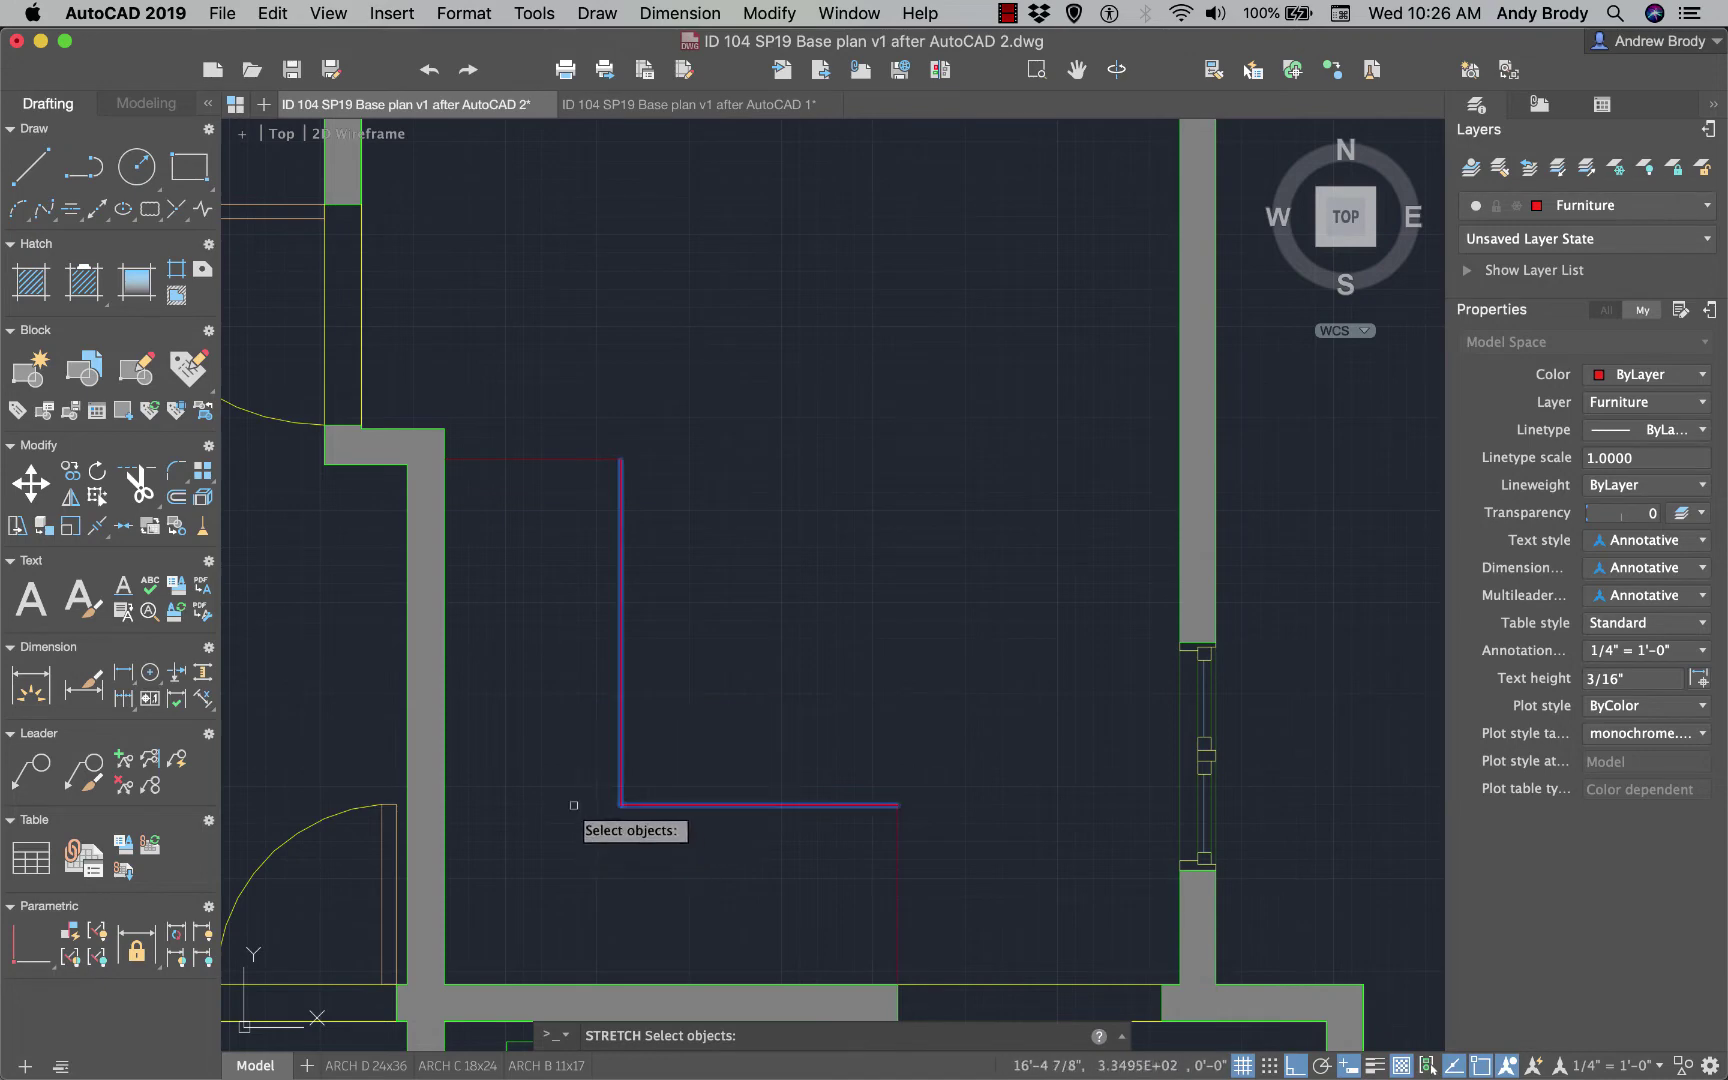
{"action": "key", "text": "Return"}
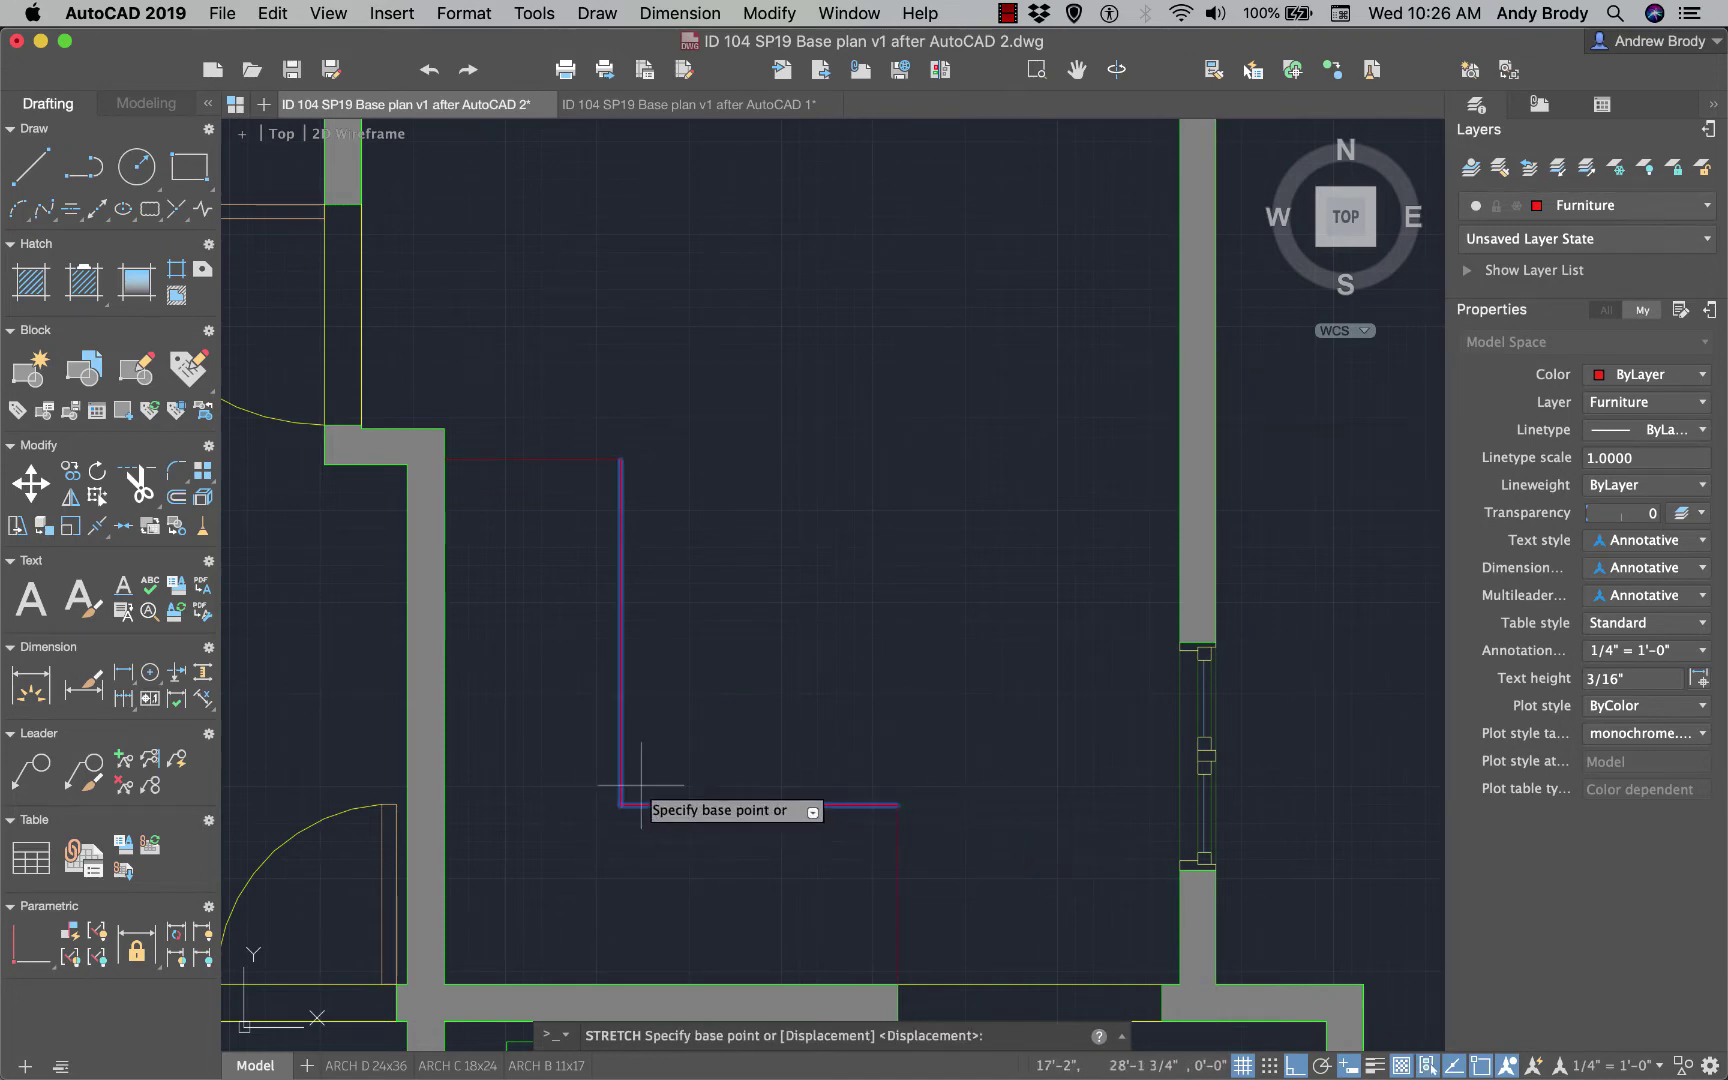
{"action": "left_click", "coordinate": [595, 805]}
{"action": "left_click", "coordinate": [566, 692]}
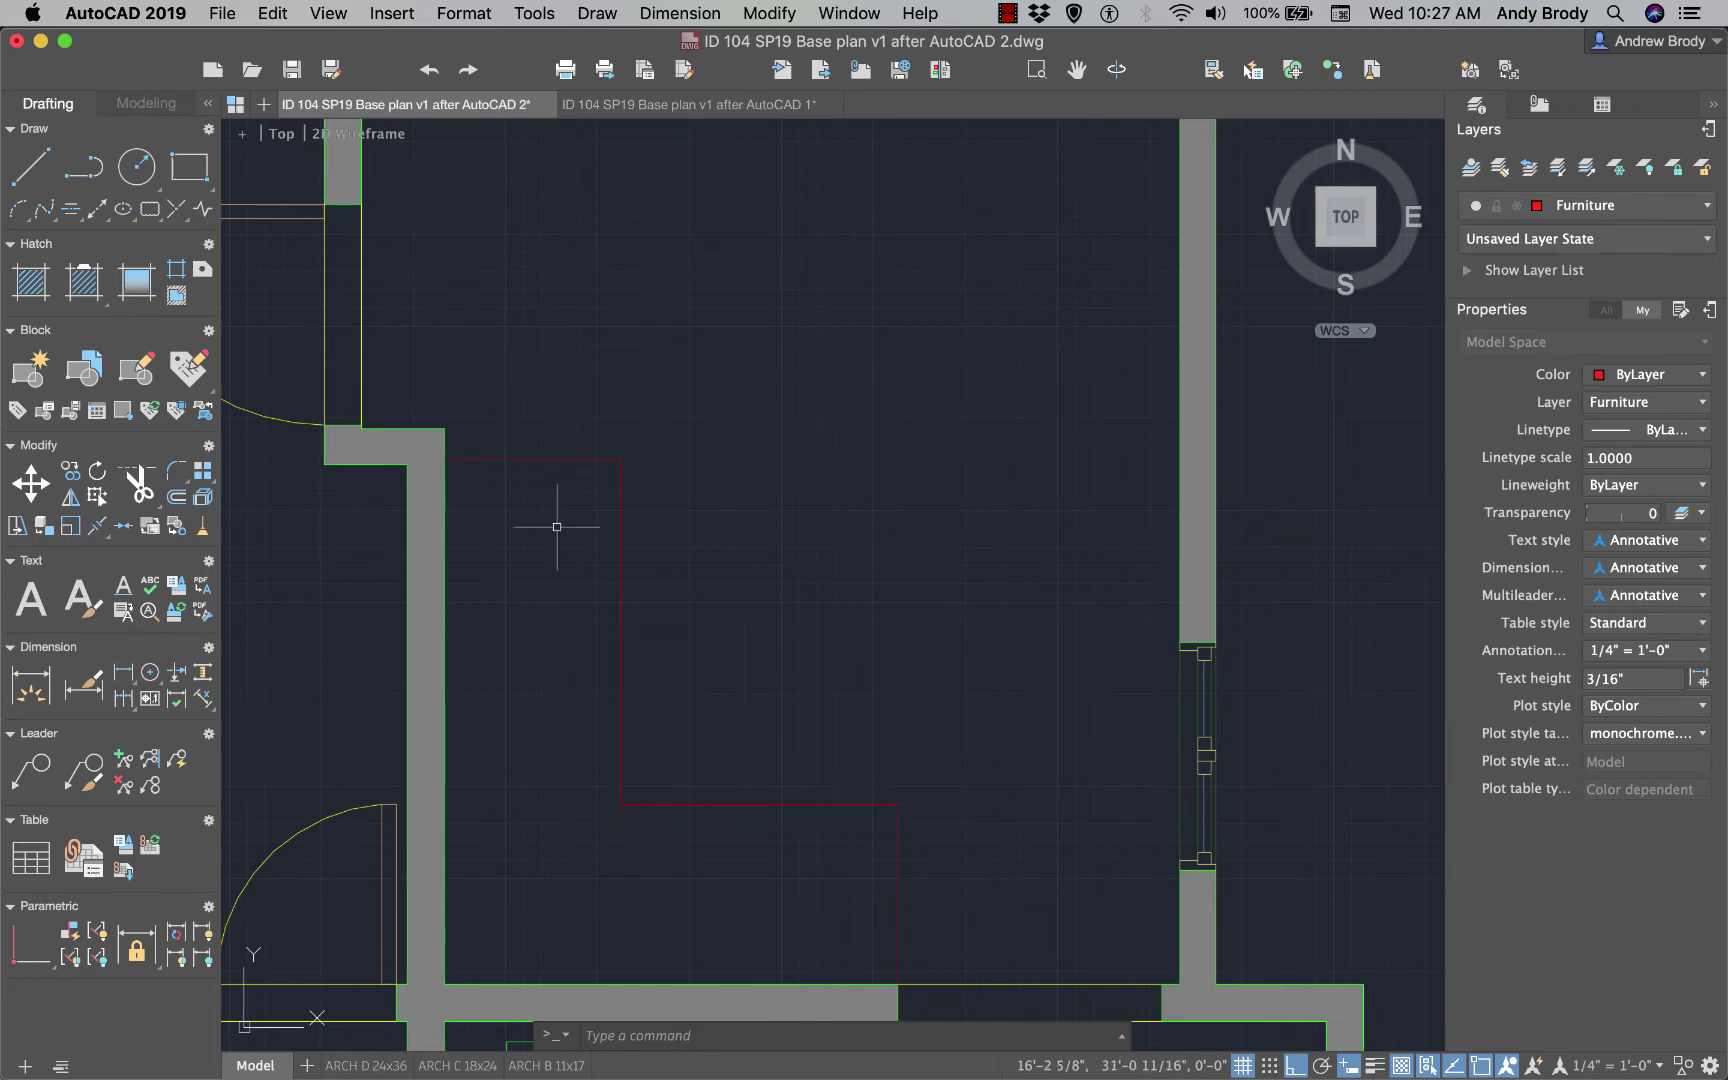
- Make Walls the current layer
{"action": "scroll", "coordinate": [869, 733], "scroll_direction": "down", "scroll_amount": 3}
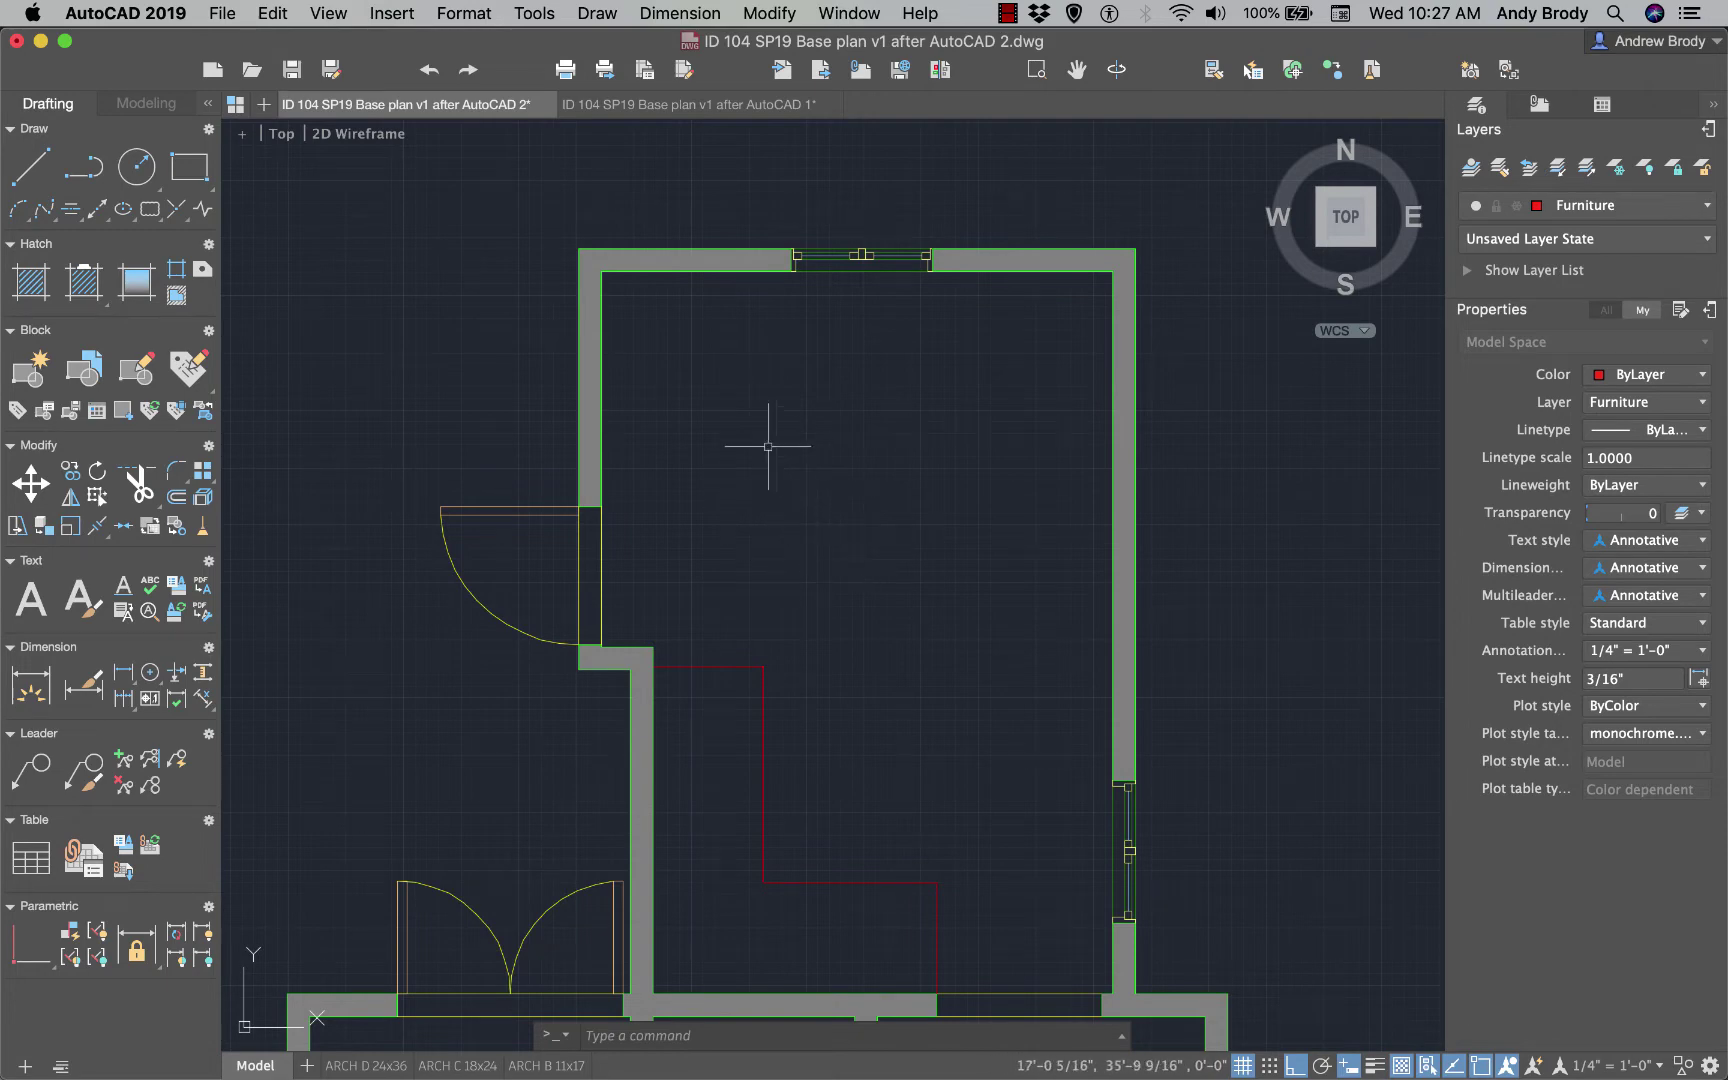
{"action": "left_click", "coordinate": [1597, 208]}
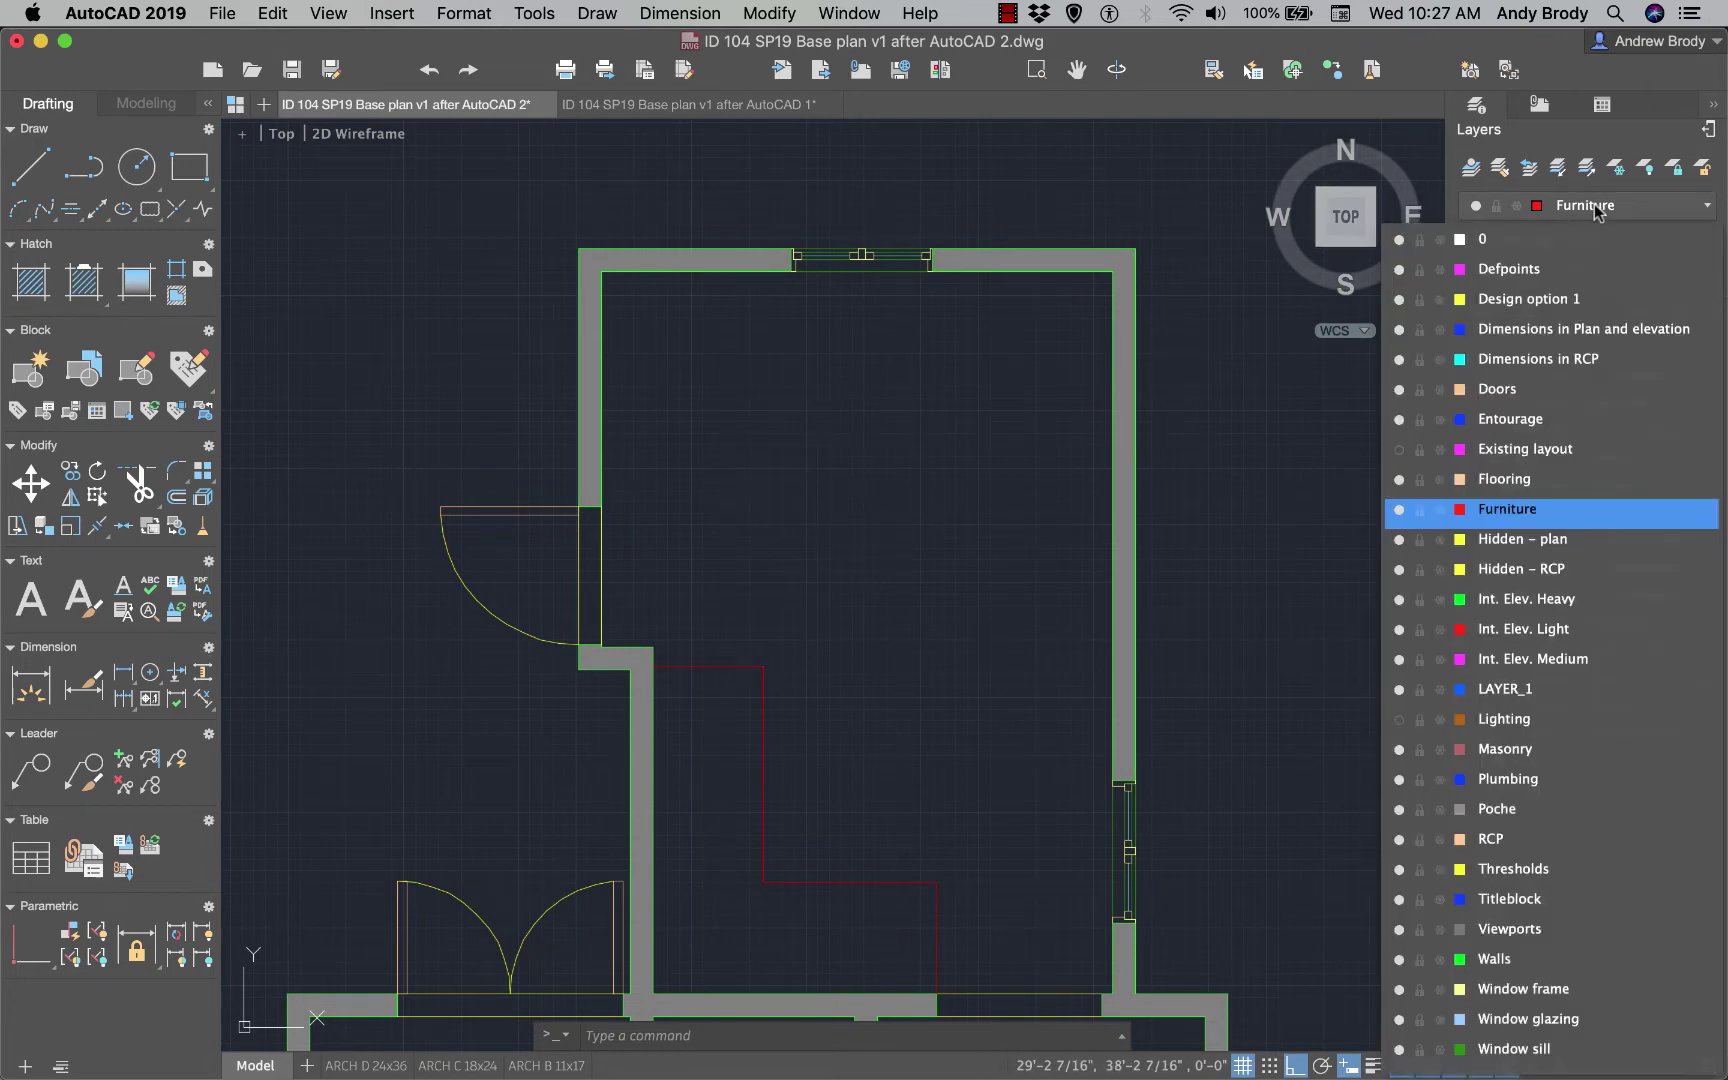
{"action": "left_click", "coordinate": [1546, 962]}
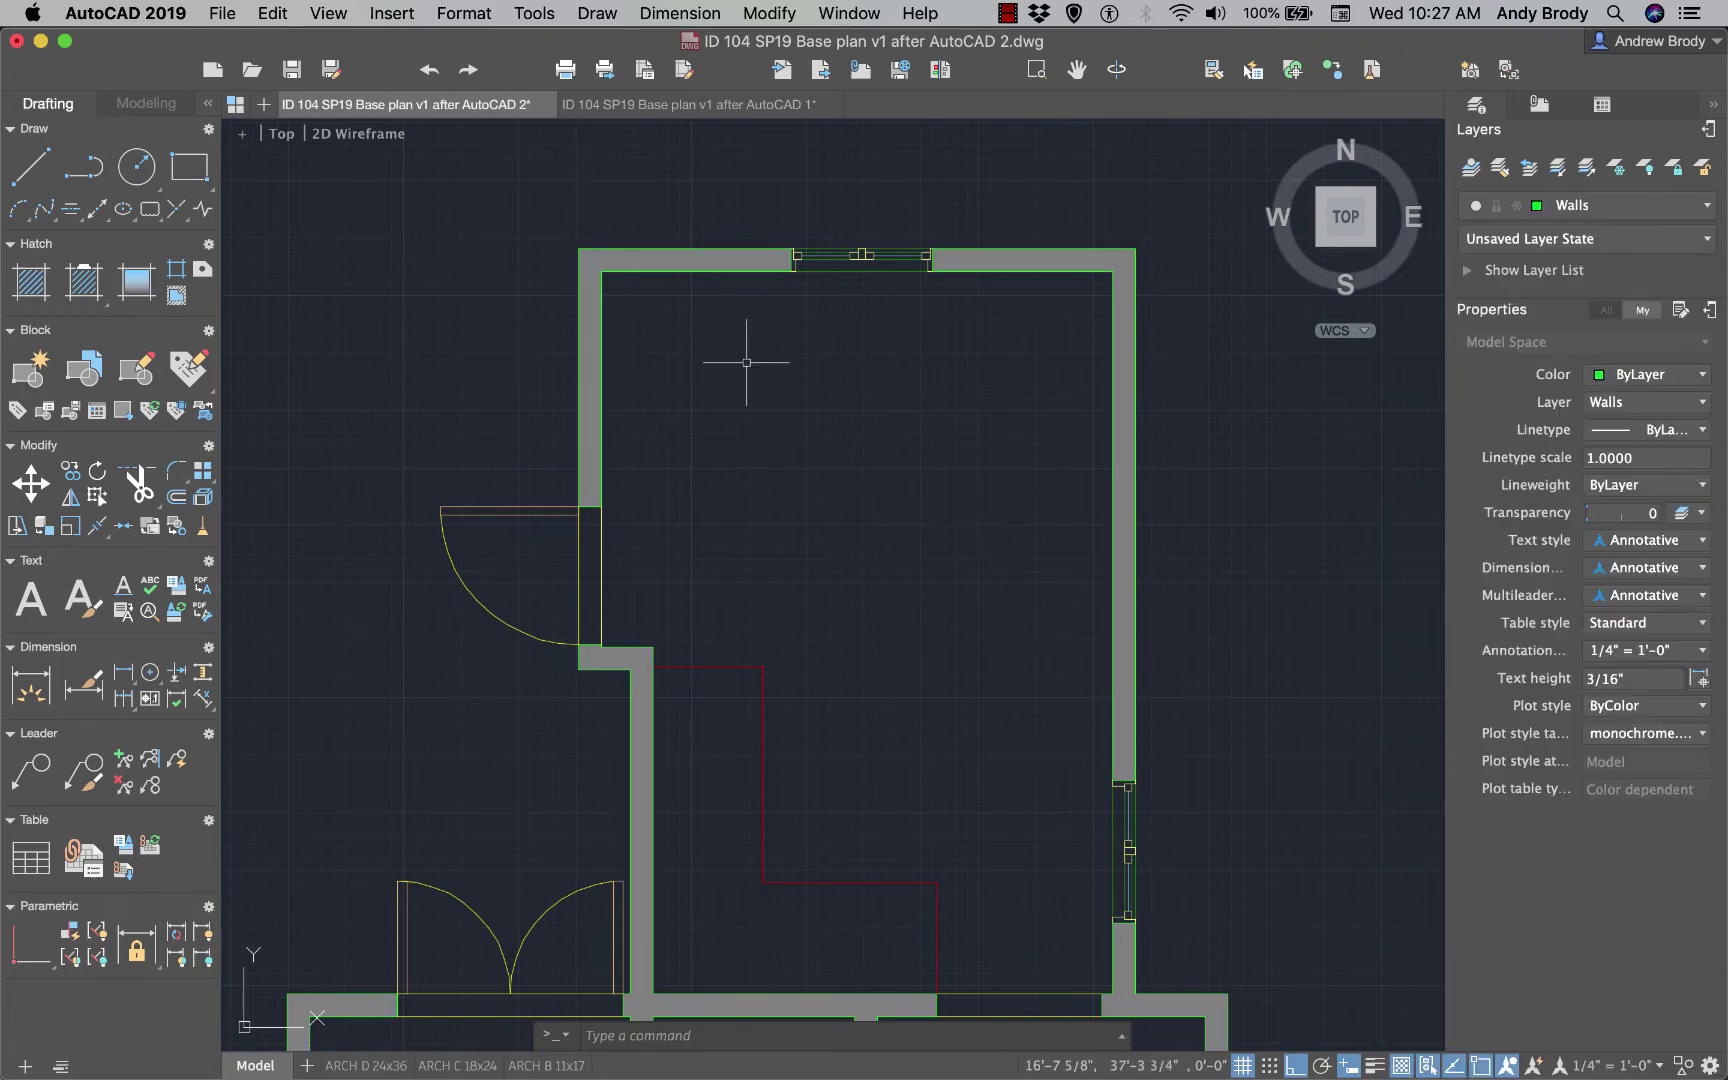
- Draw a line across the room from a nearest-snap point on the left inner wall, just above the door, perpendicular to the right inner wall
{"action": "type", "text": "l"}
{"action": "key", "text": "Return"}
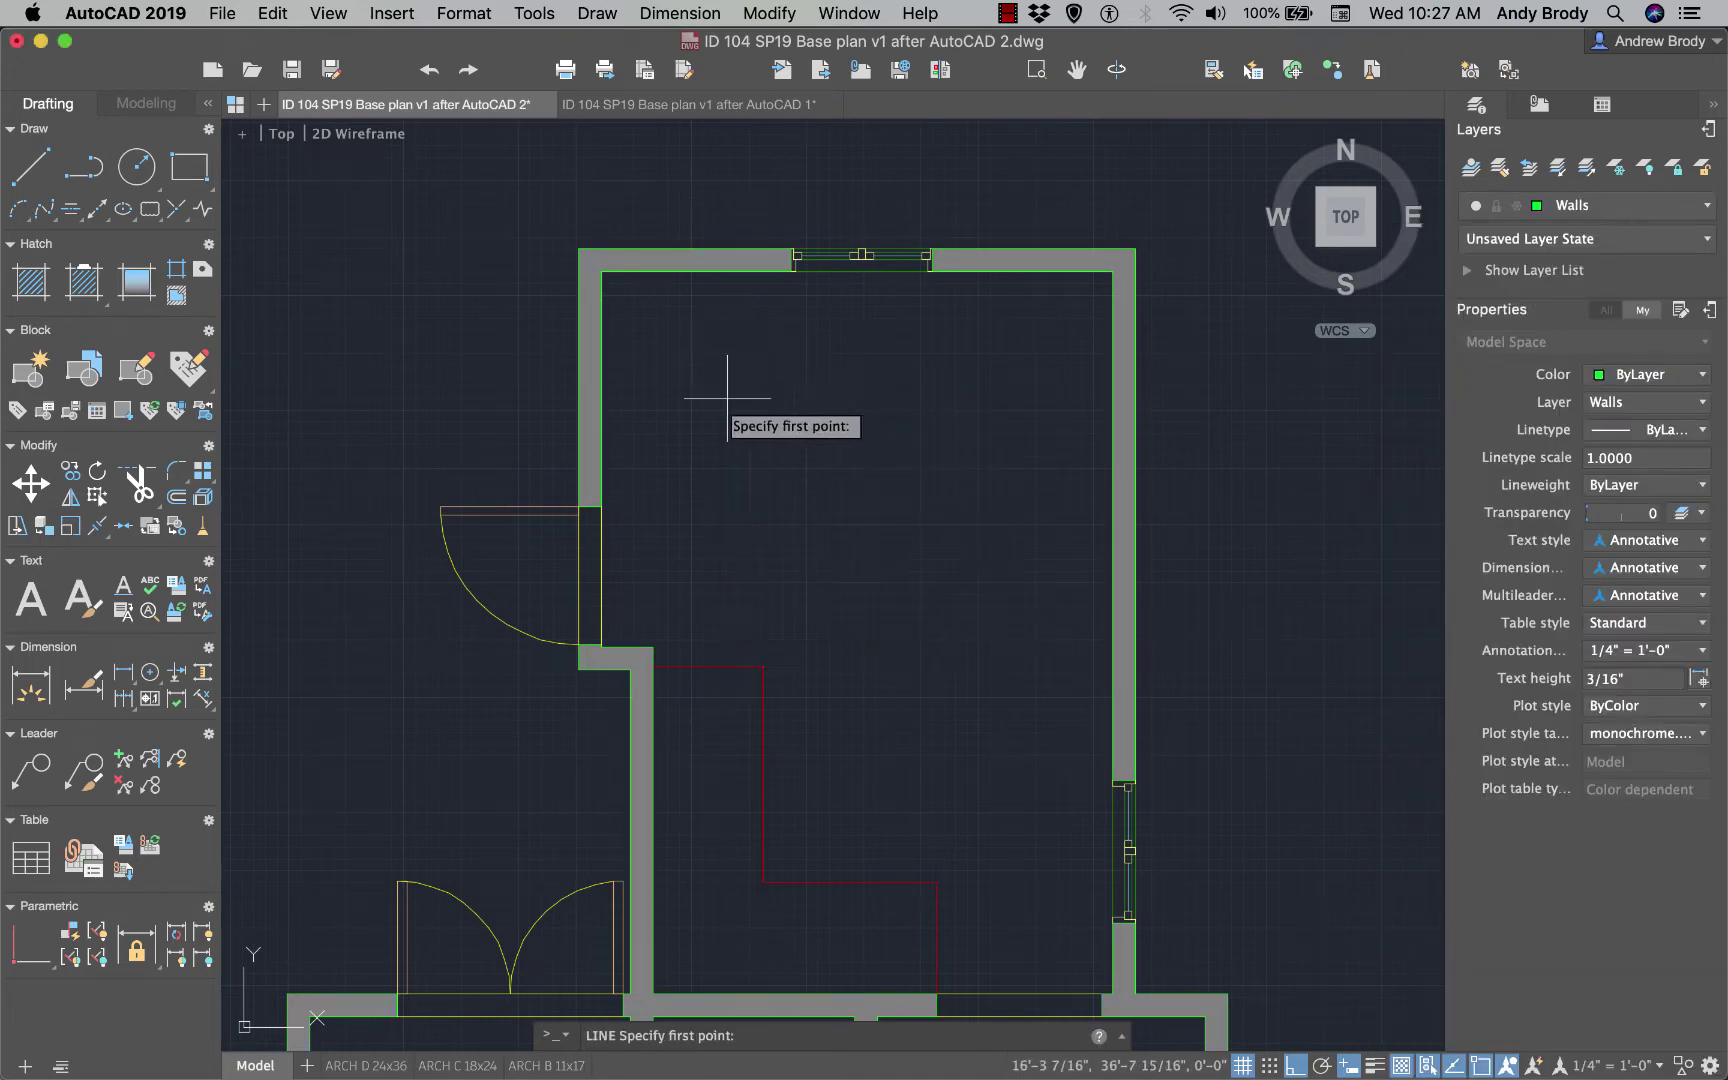
{"action": "right_click", "coordinate": [698, 466], "text": "shift"}
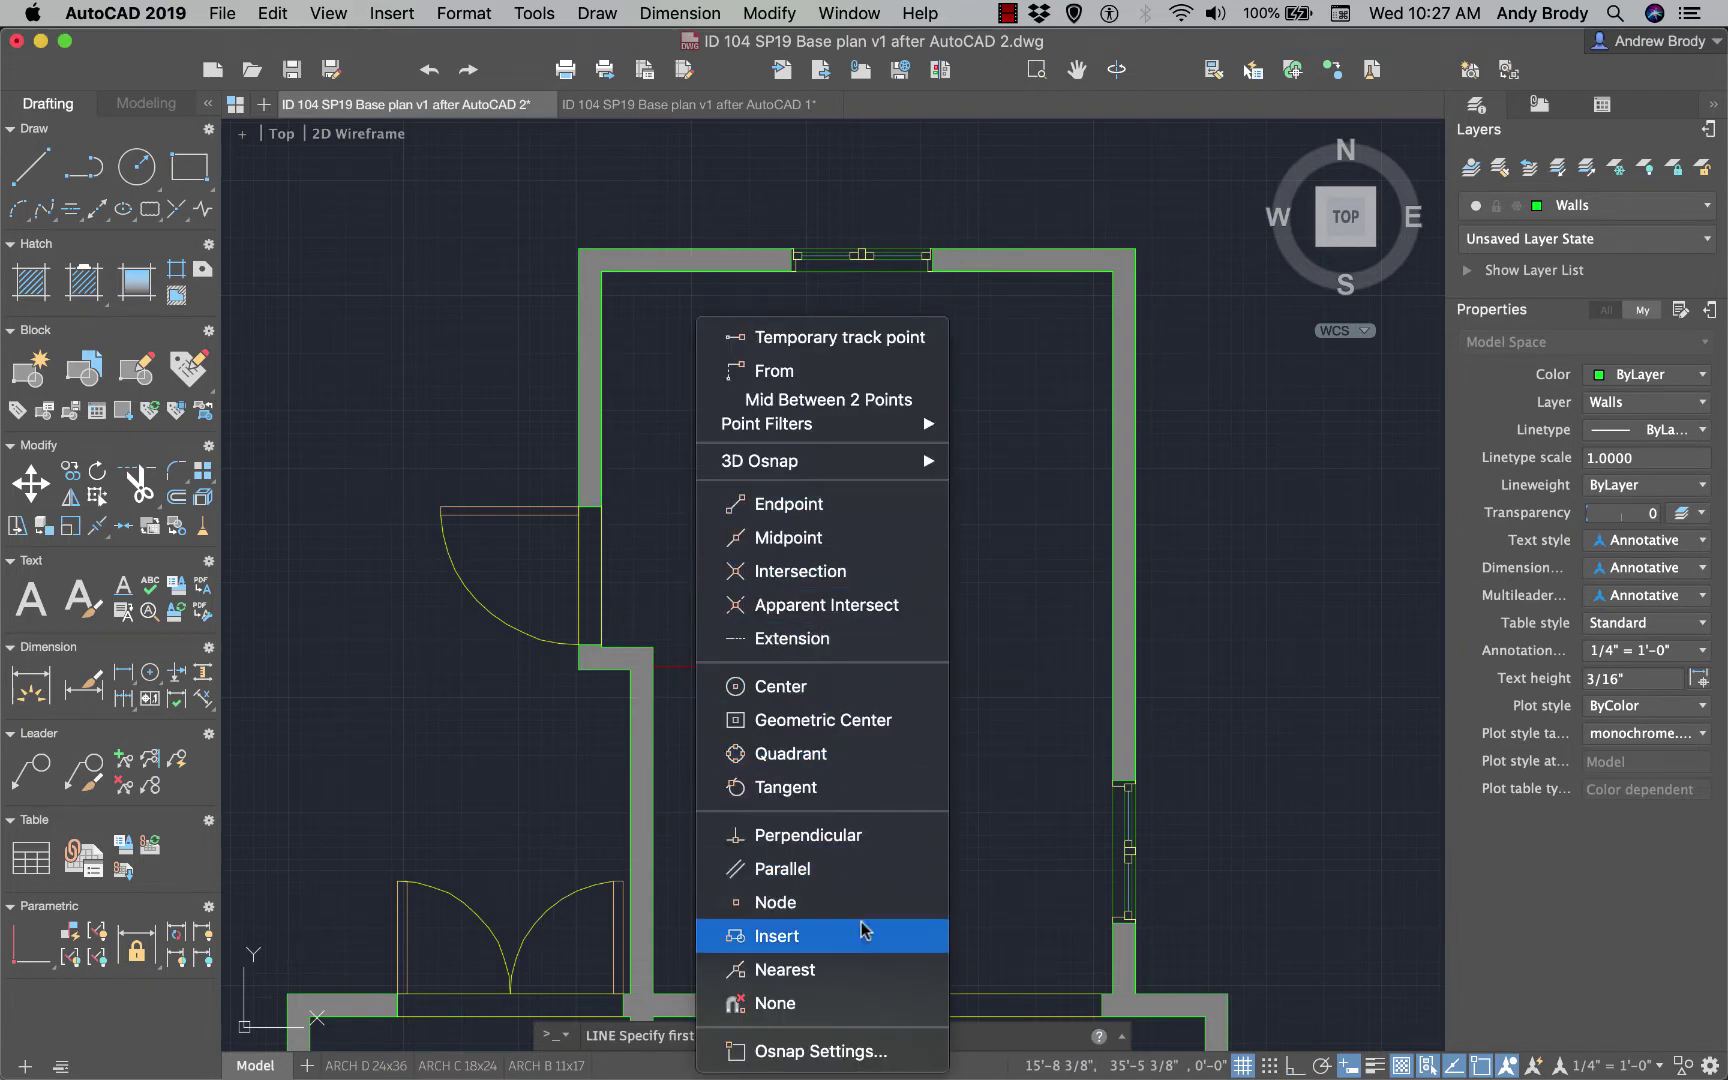
{"action": "left_click", "coordinate": [820, 969]}
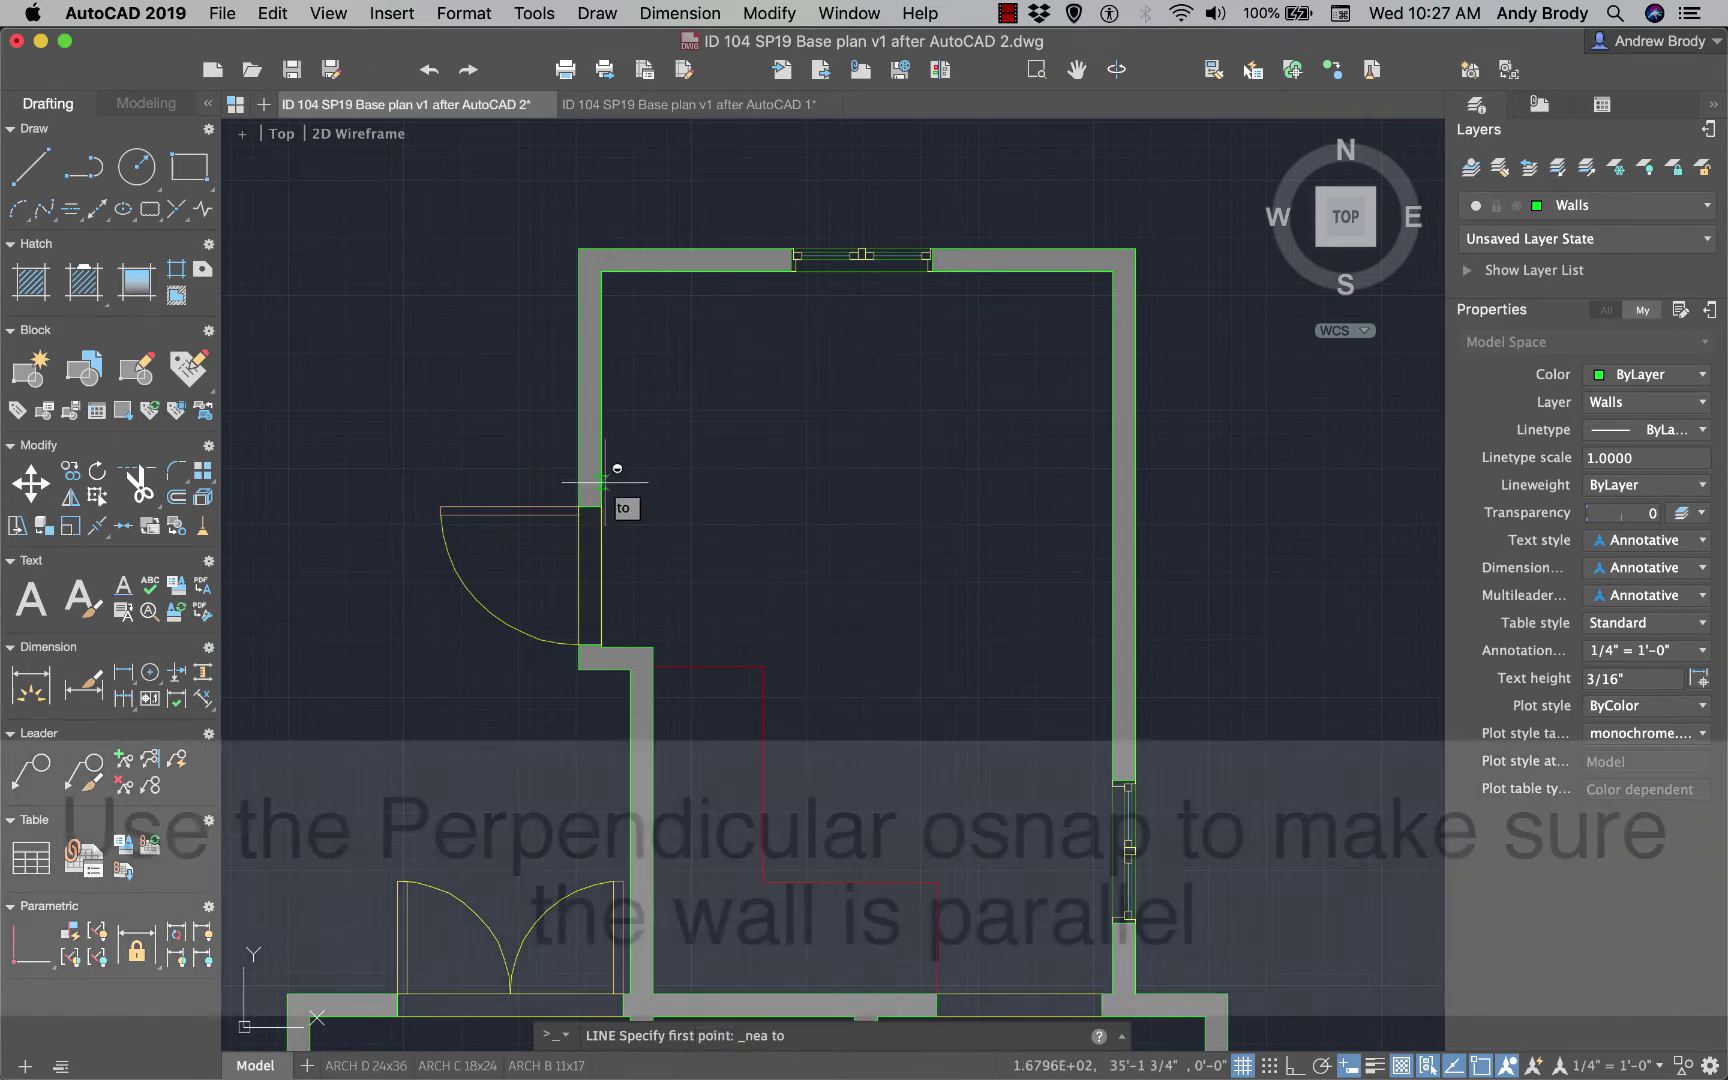
{"action": "left_click", "coordinate": [603, 483]}
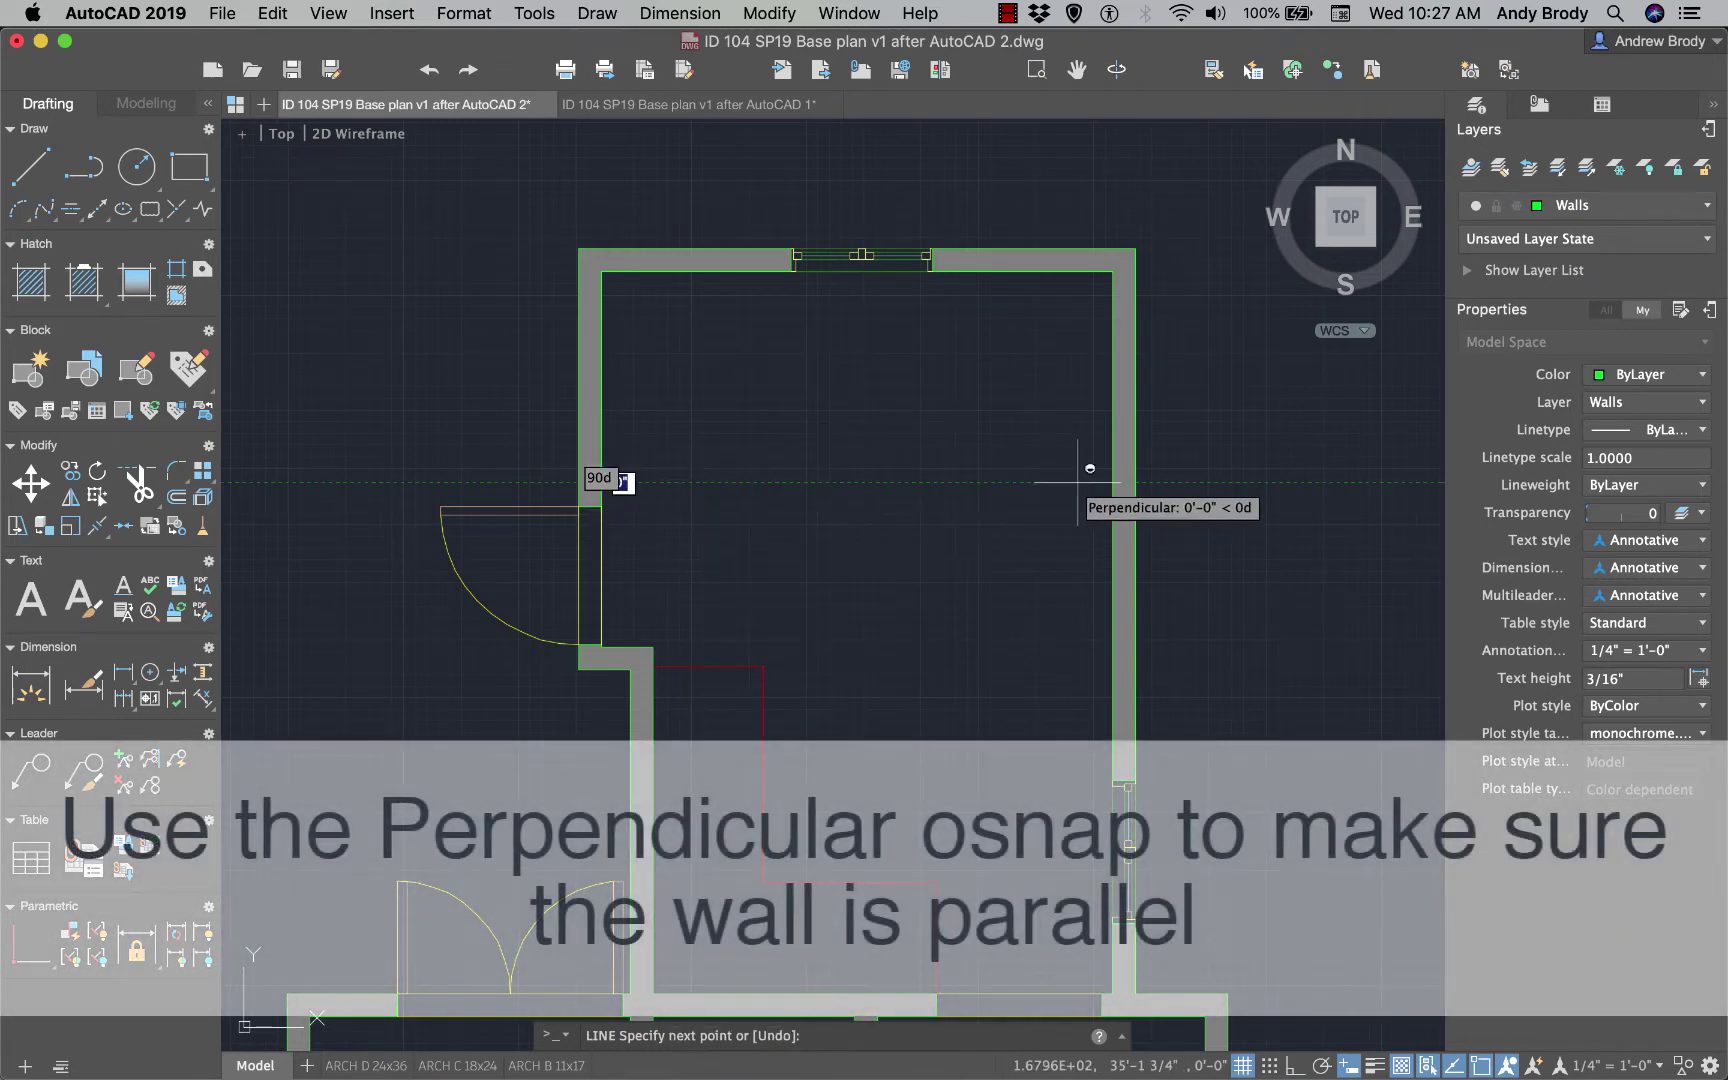
{"action": "left_click", "coordinate": [1113, 484]}
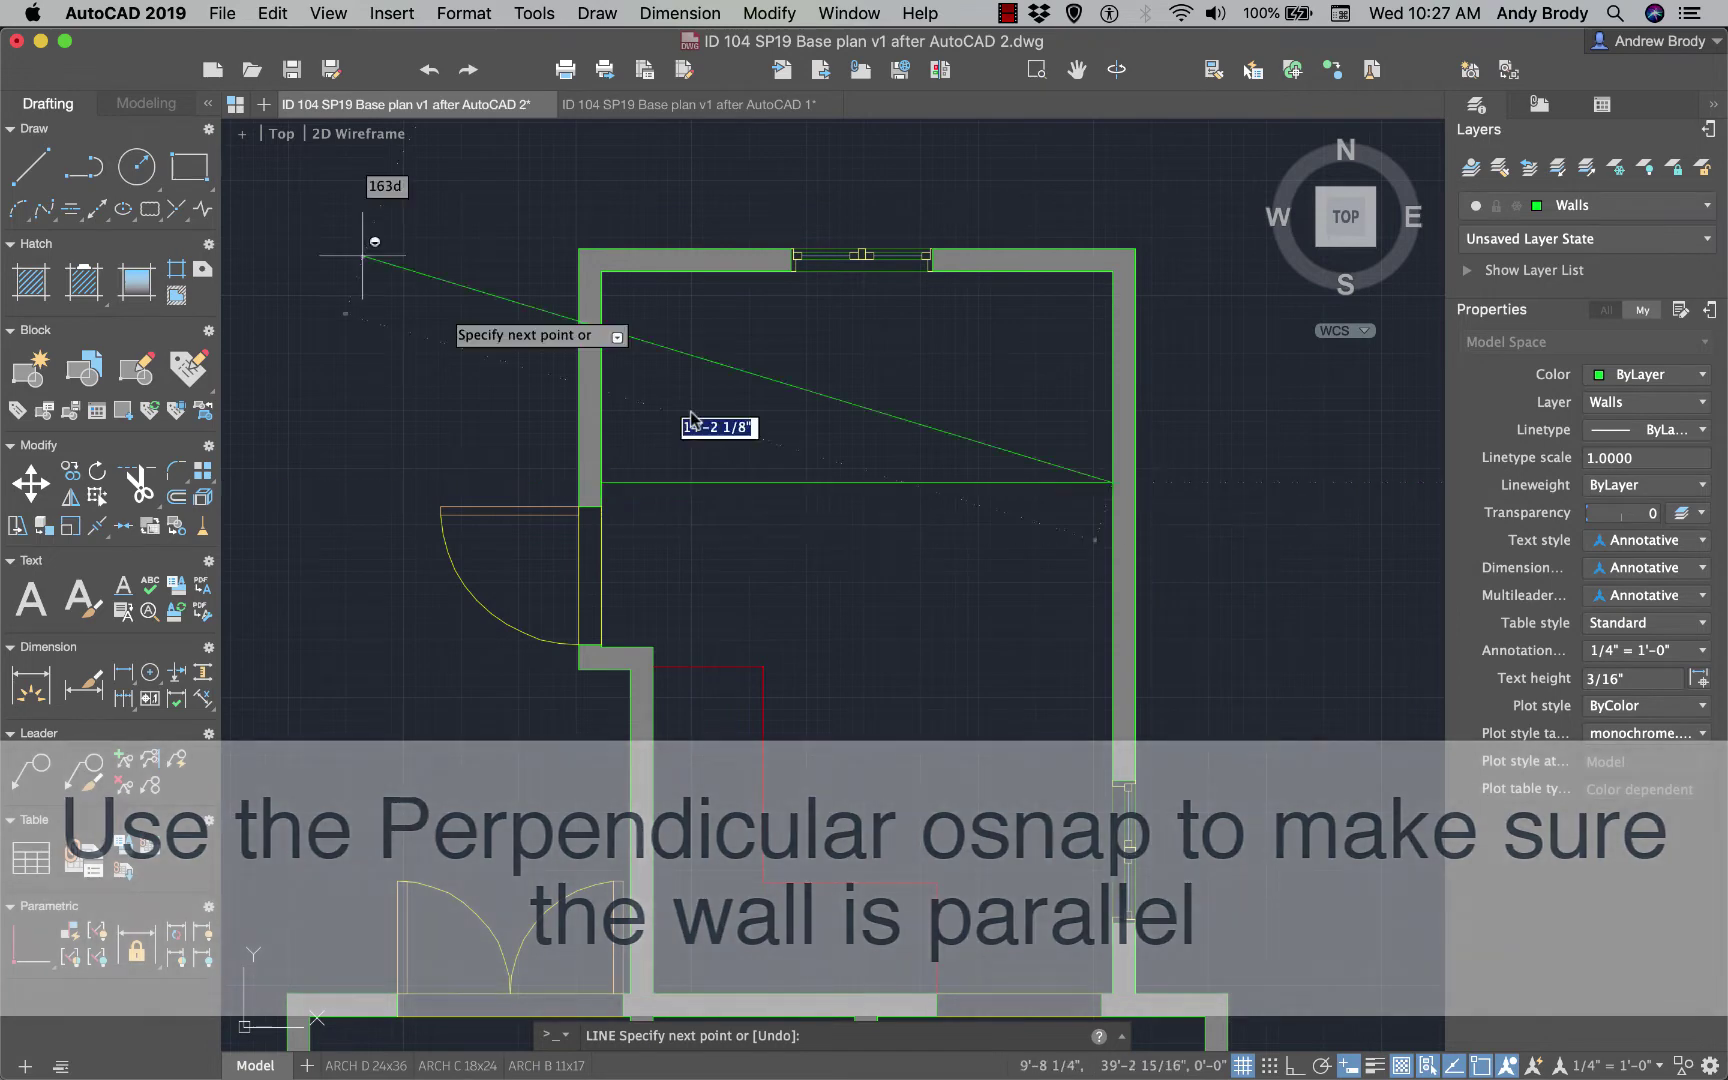
{"action": "key", "text": "Escape"}
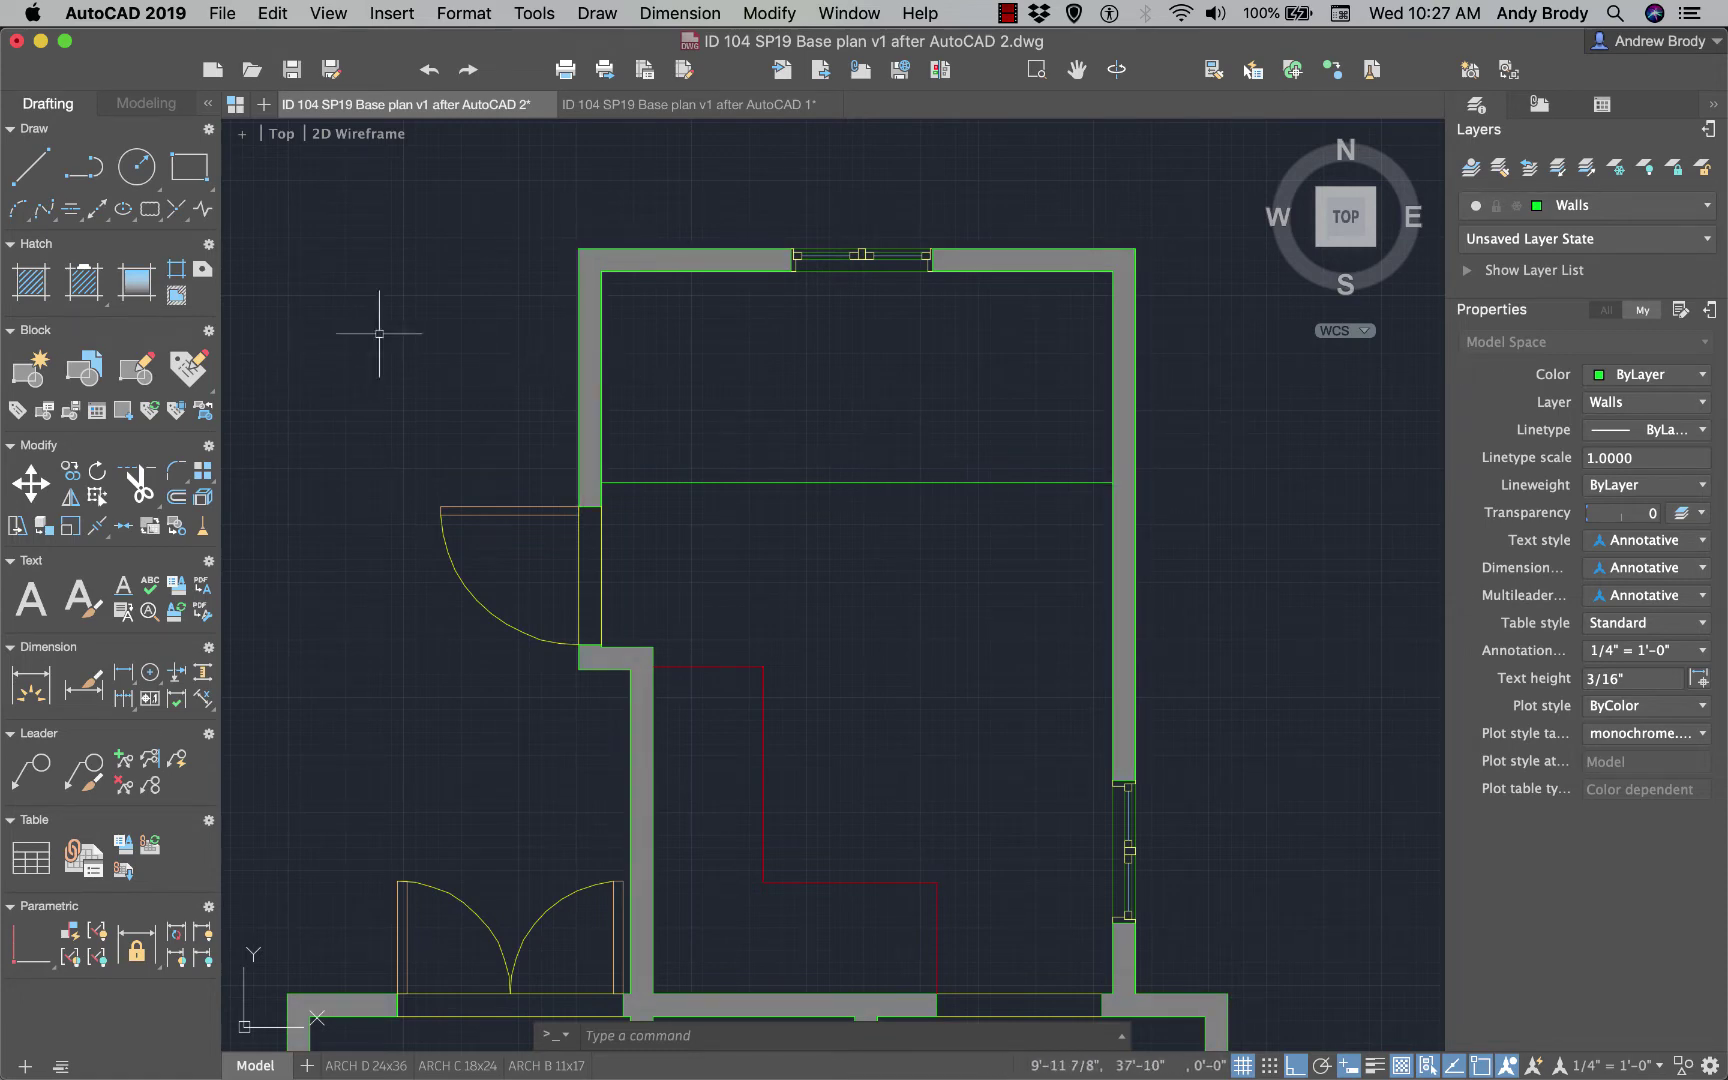
- Offset the new wall line 5 inches toward the room's upper wall, using the default offset distance
{"action": "type", "text": "off"}
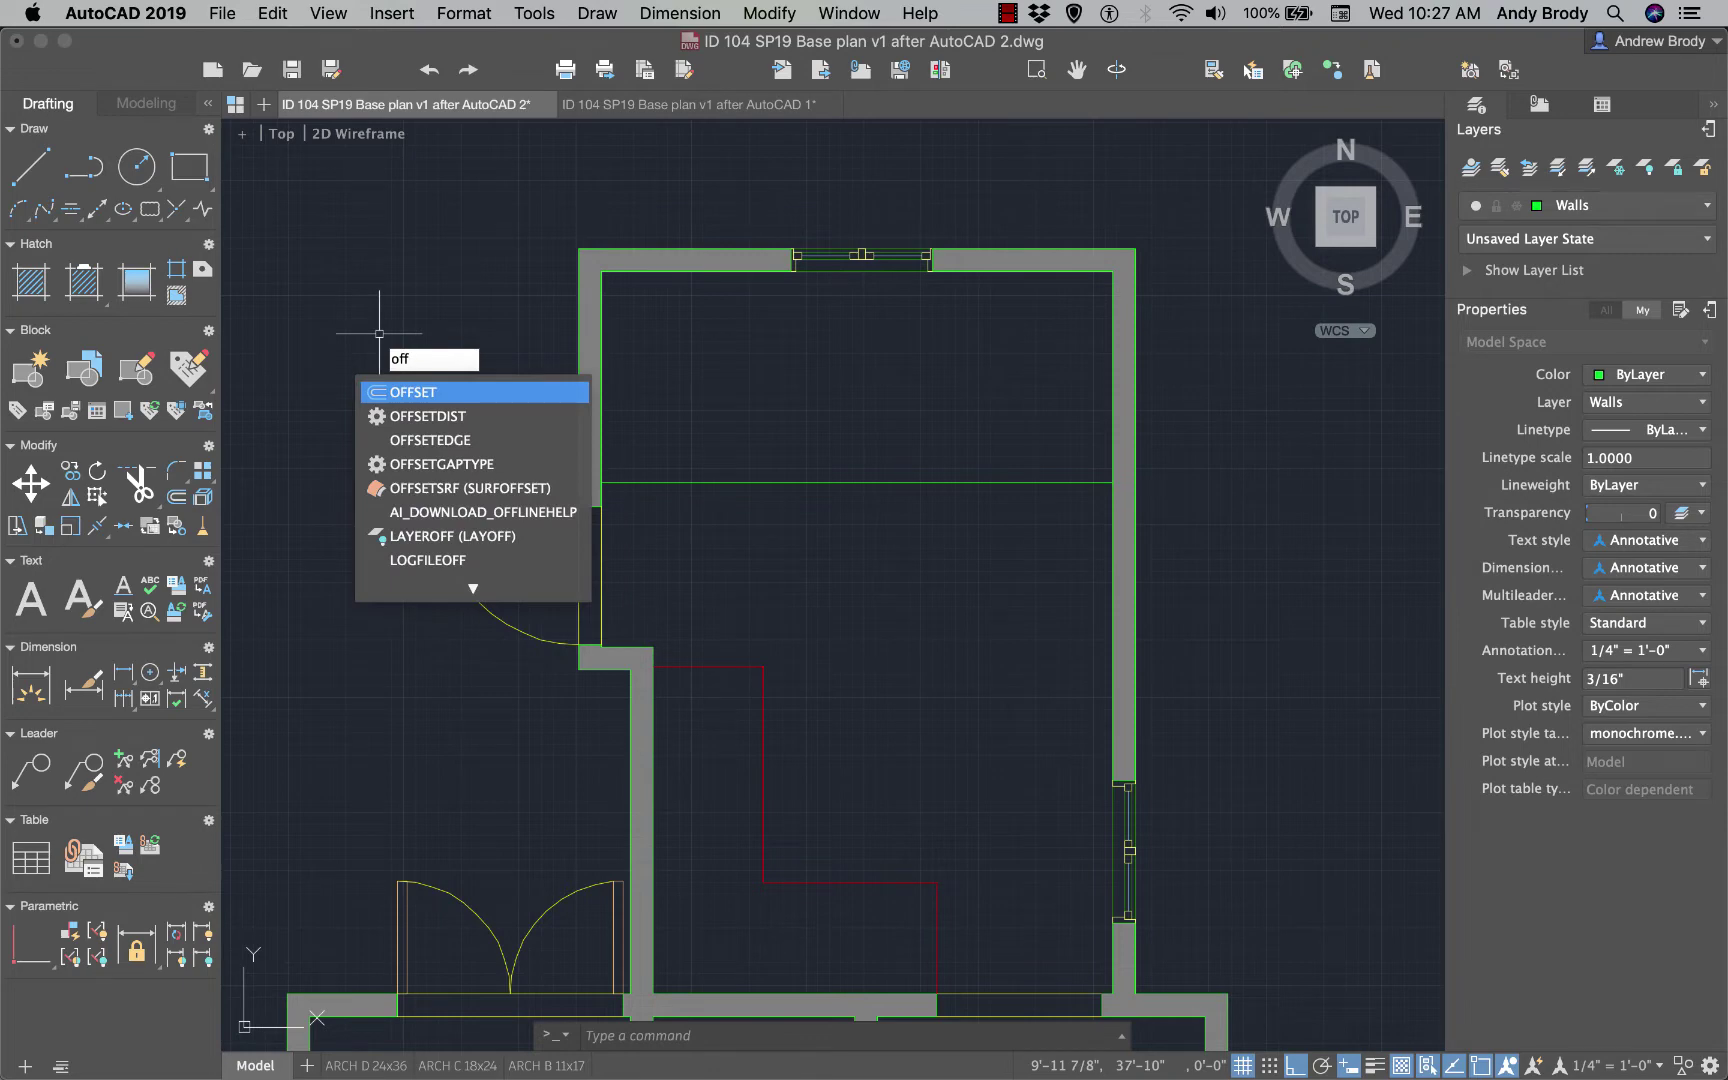
{"action": "key", "text": "Return"}
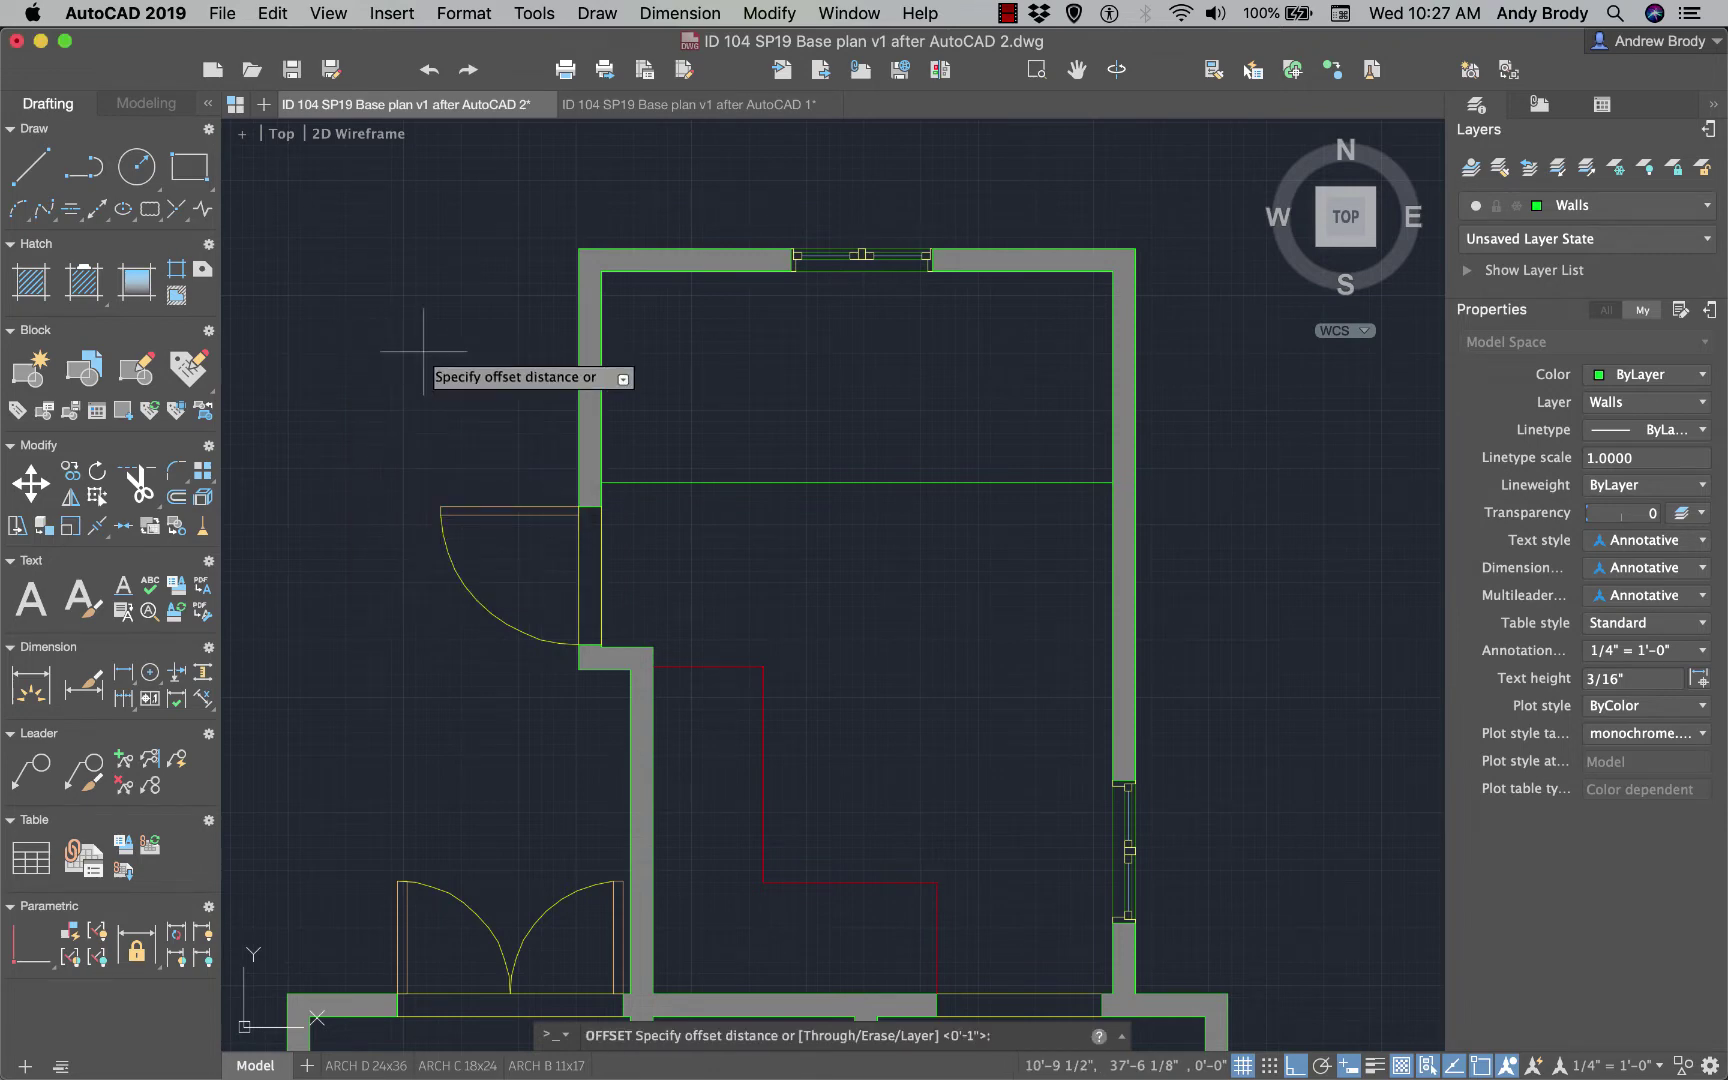
{"action": "key", "text": "Return"}
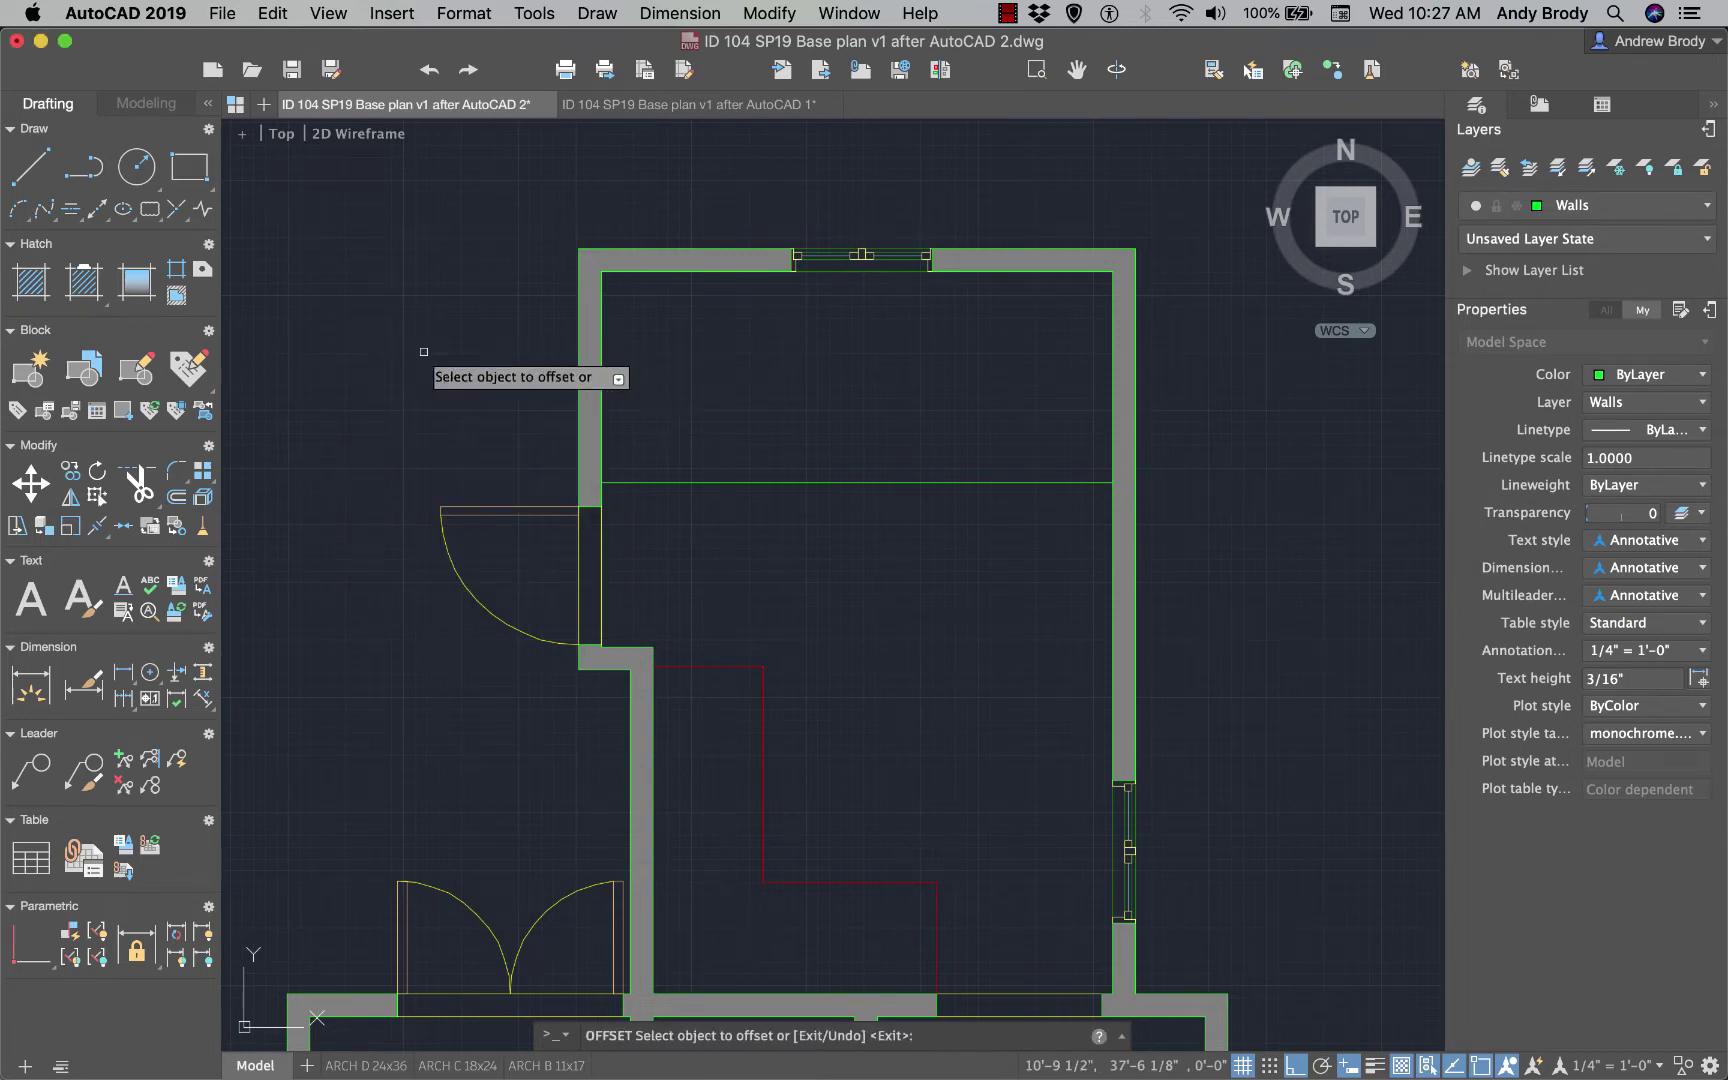
{"action": "left_click", "coordinate": [783, 483]}
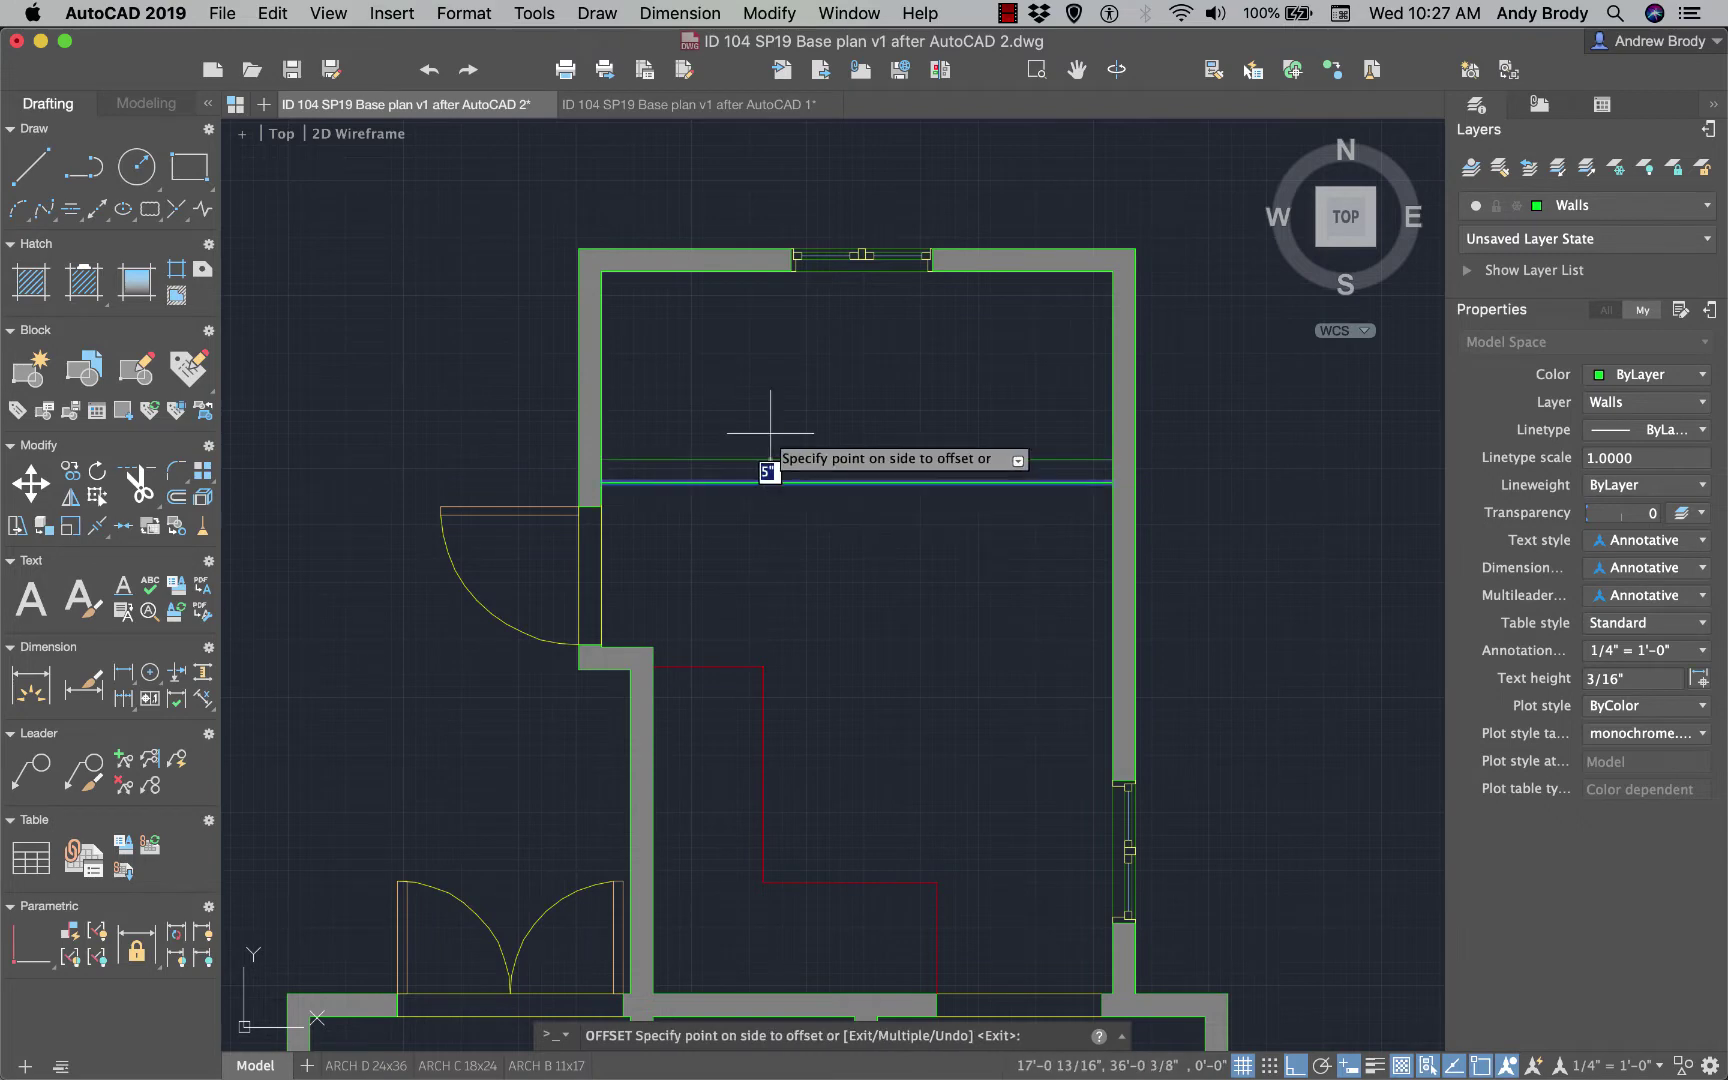
{"action": "left_click", "coordinate": [780, 438]}
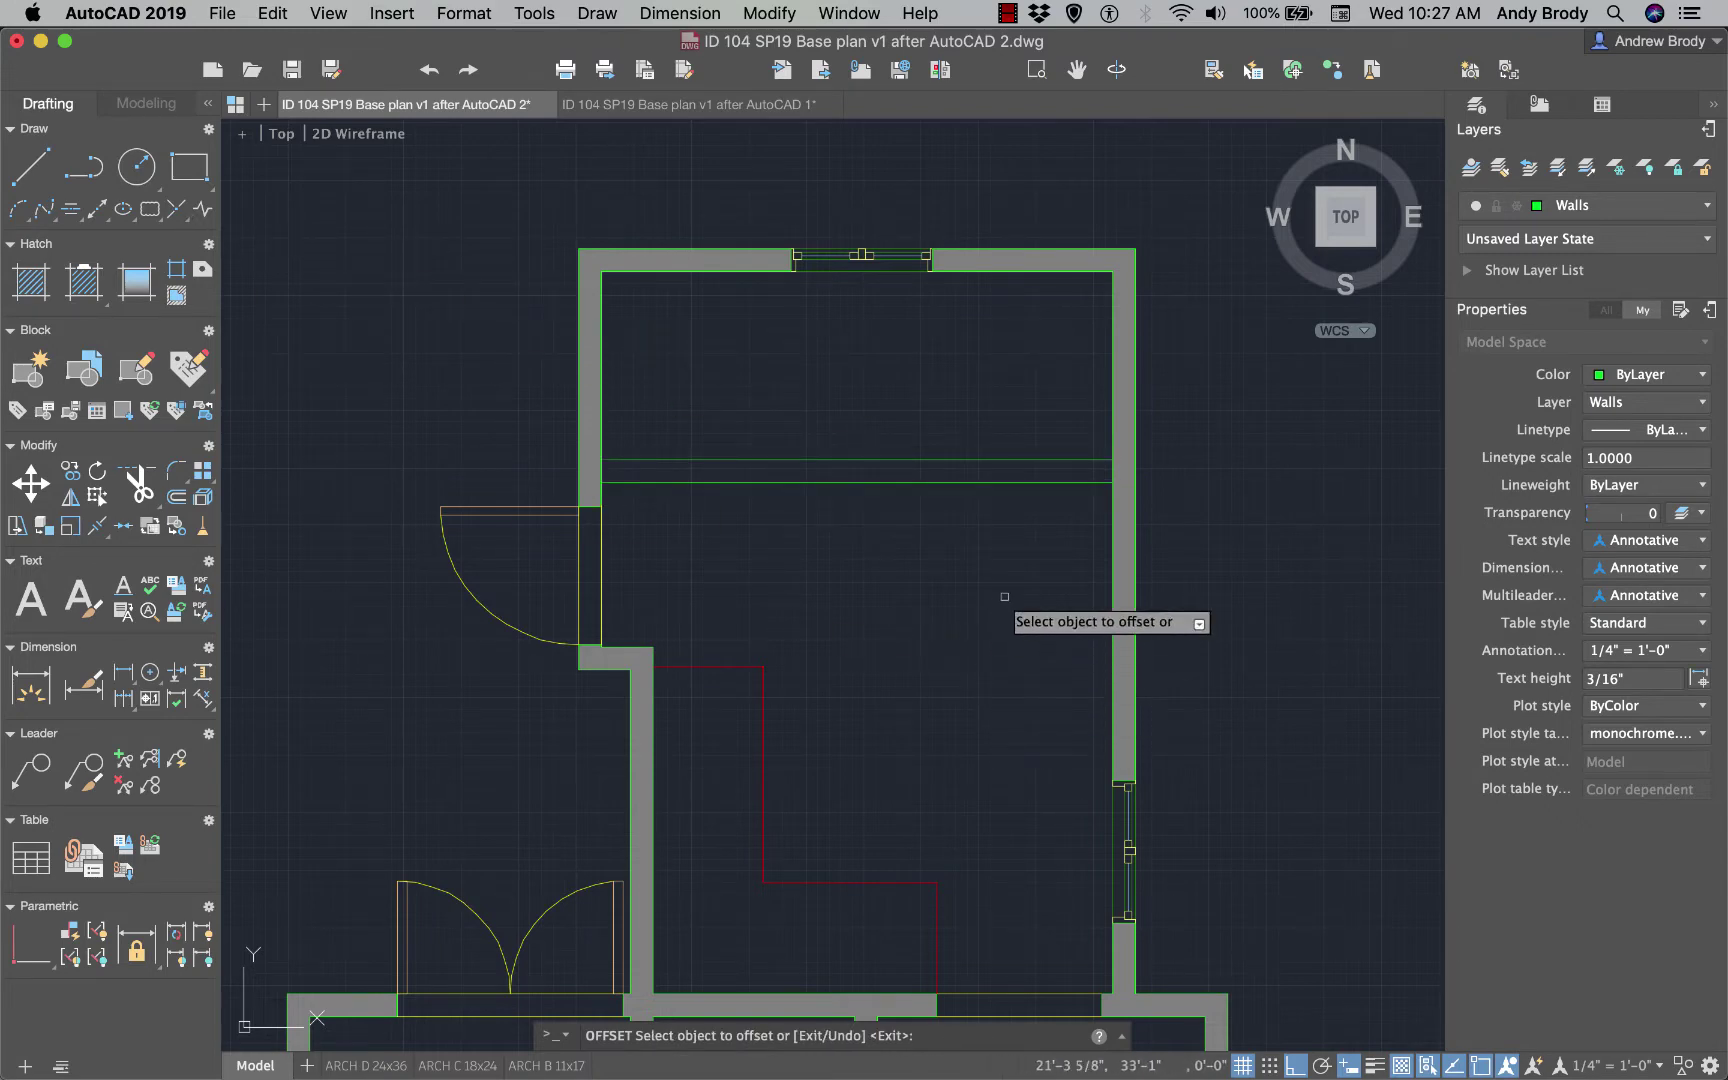
{"action": "scroll", "coordinate": [1005, 597], "scroll_direction": "up", "scroll_amount": 2}
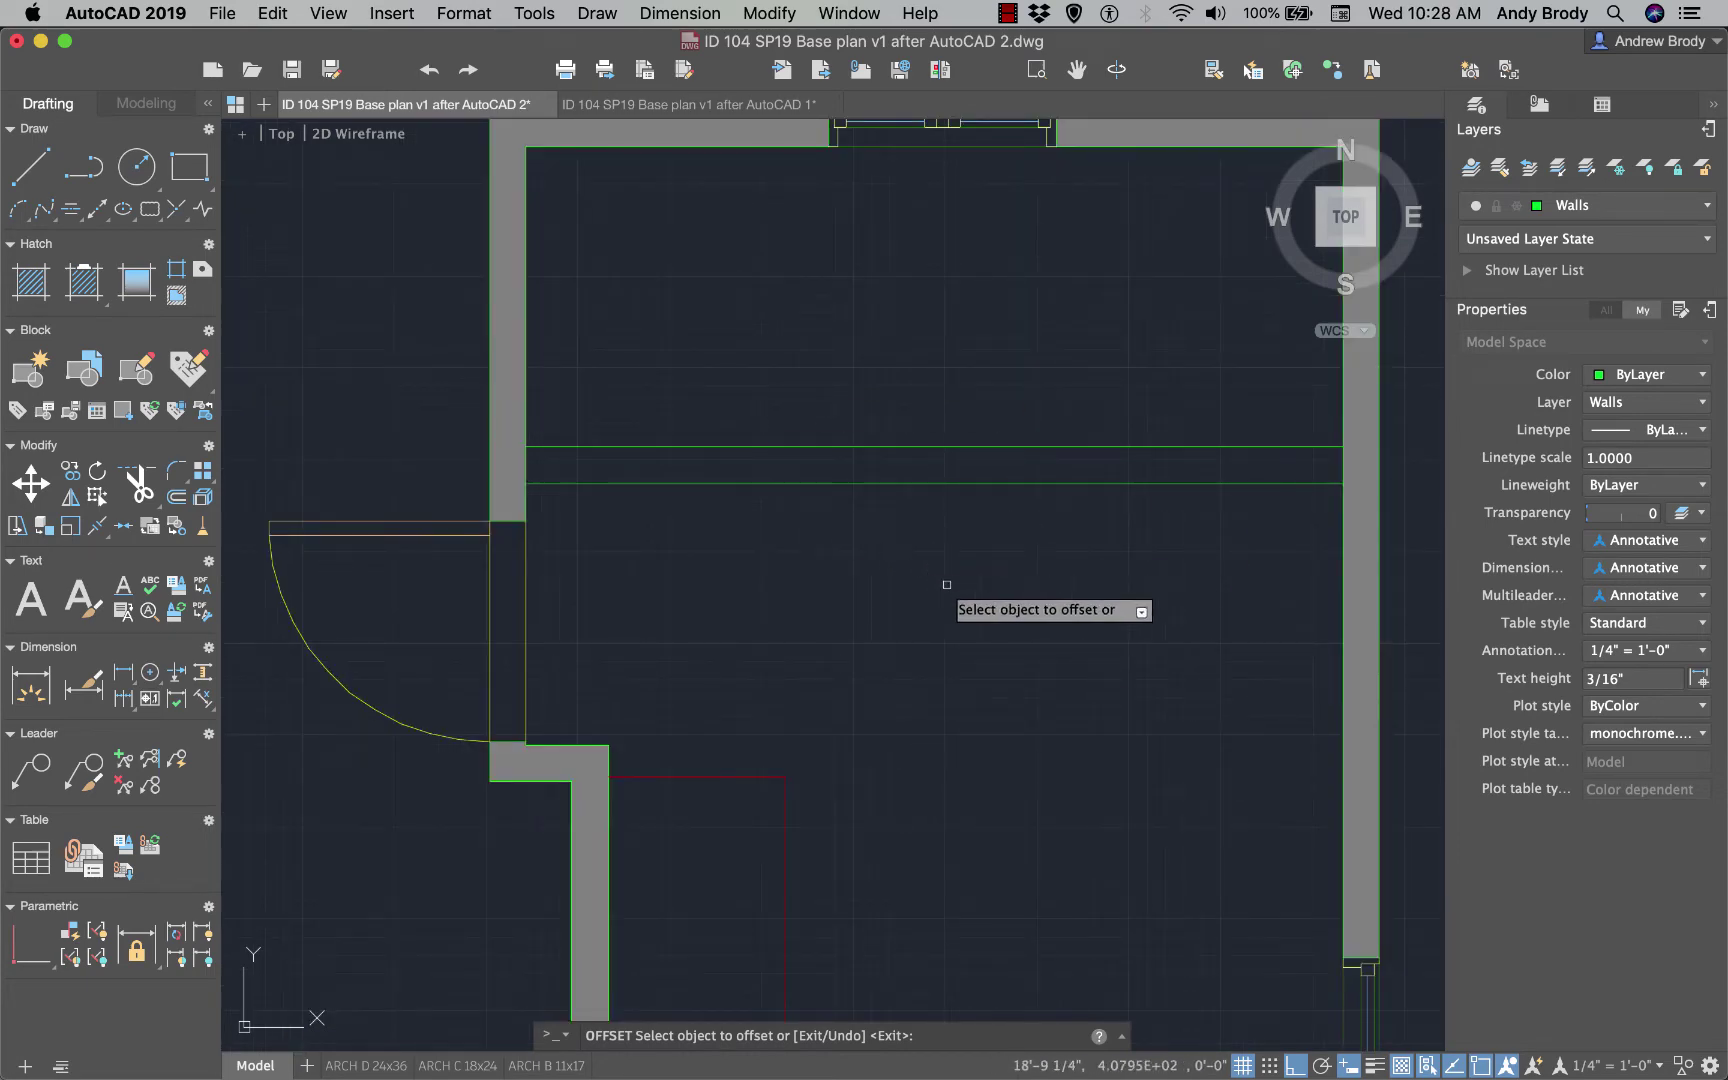
{"action": "key", "text": "Escape"}
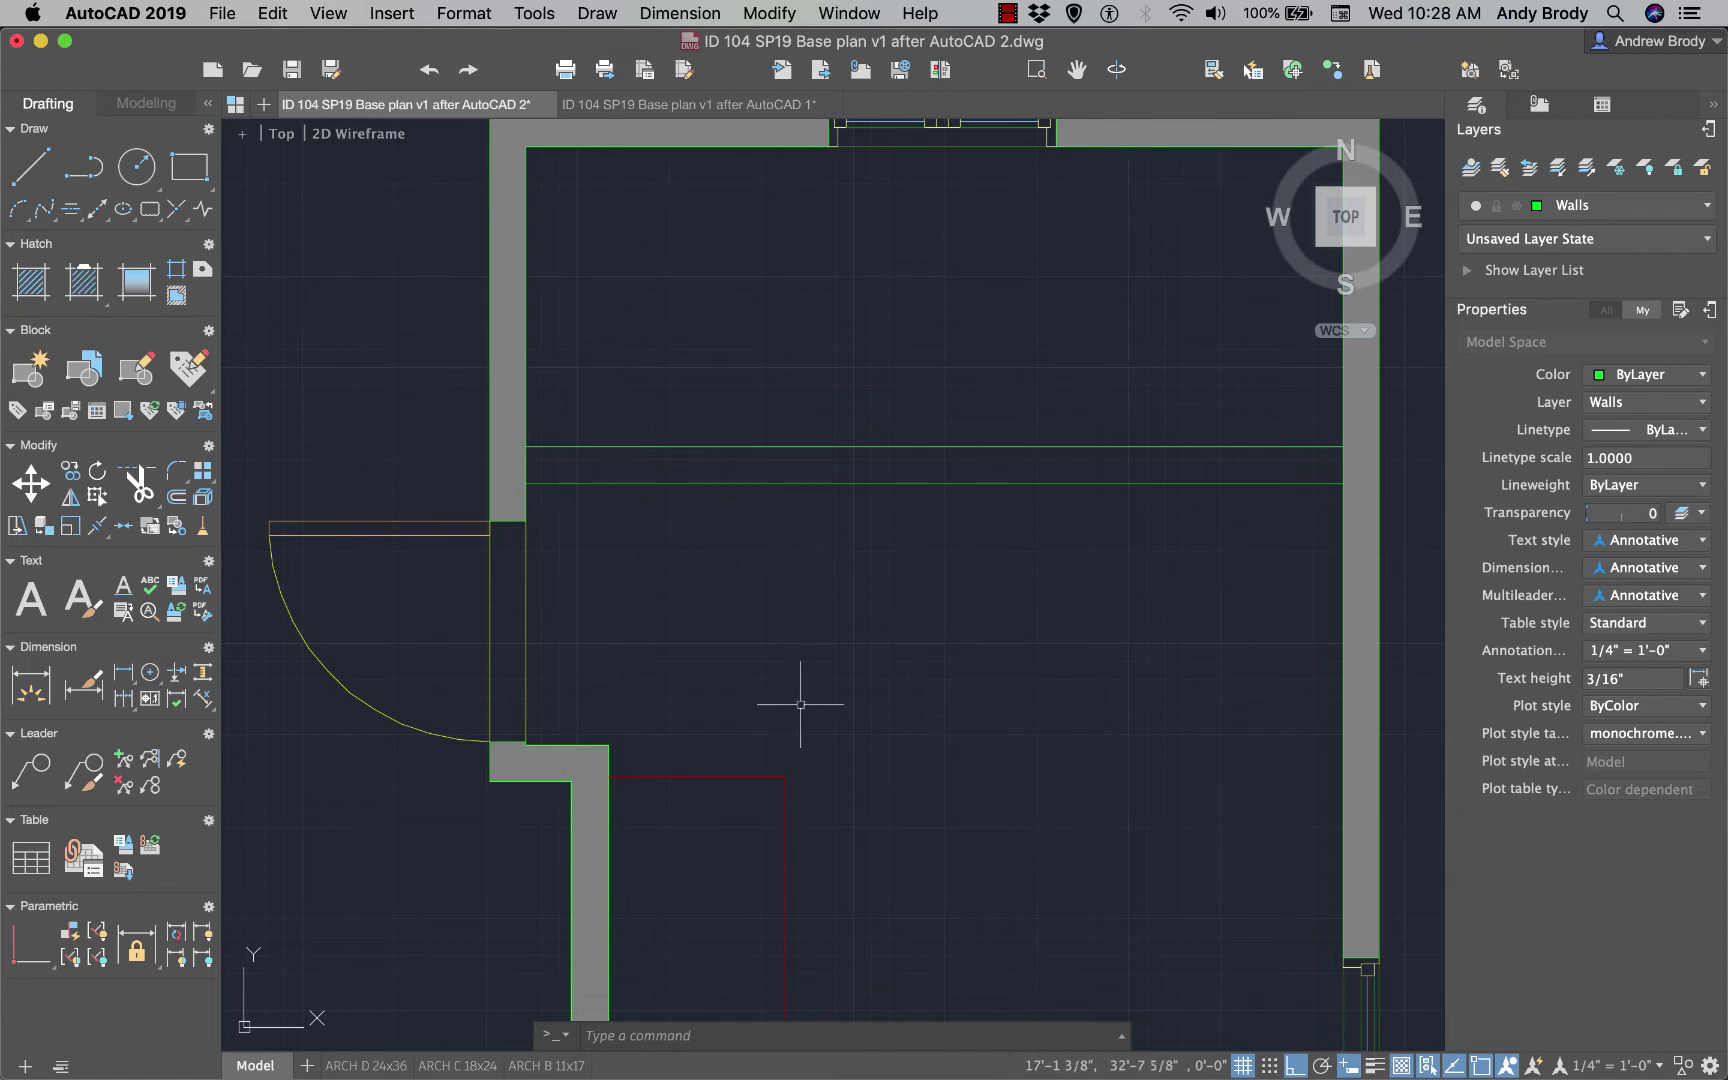
- Copy the whole left-wall door from its upper inner jamb corner to a nearest-snap point on the partition's upper line, near the right wall
{"action": "mouse_move", "coordinate": [800, 704]}
{"action": "middle_mouse_down"}
{"action": "mouse_move", "coordinate": [945, 582]}
{"action": "mouse_move", "coordinate": [1030, 390]}
{"action": "mouse_move", "coordinate": [933, 239]}
{"action": "mouse_move", "coordinate": [990, 531]}
{"action": "mouse_move", "coordinate": [698, 733]}
{"action": "mouse_move", "coordinate": [665, 180]}
{"action": "middle_mouse_up"}
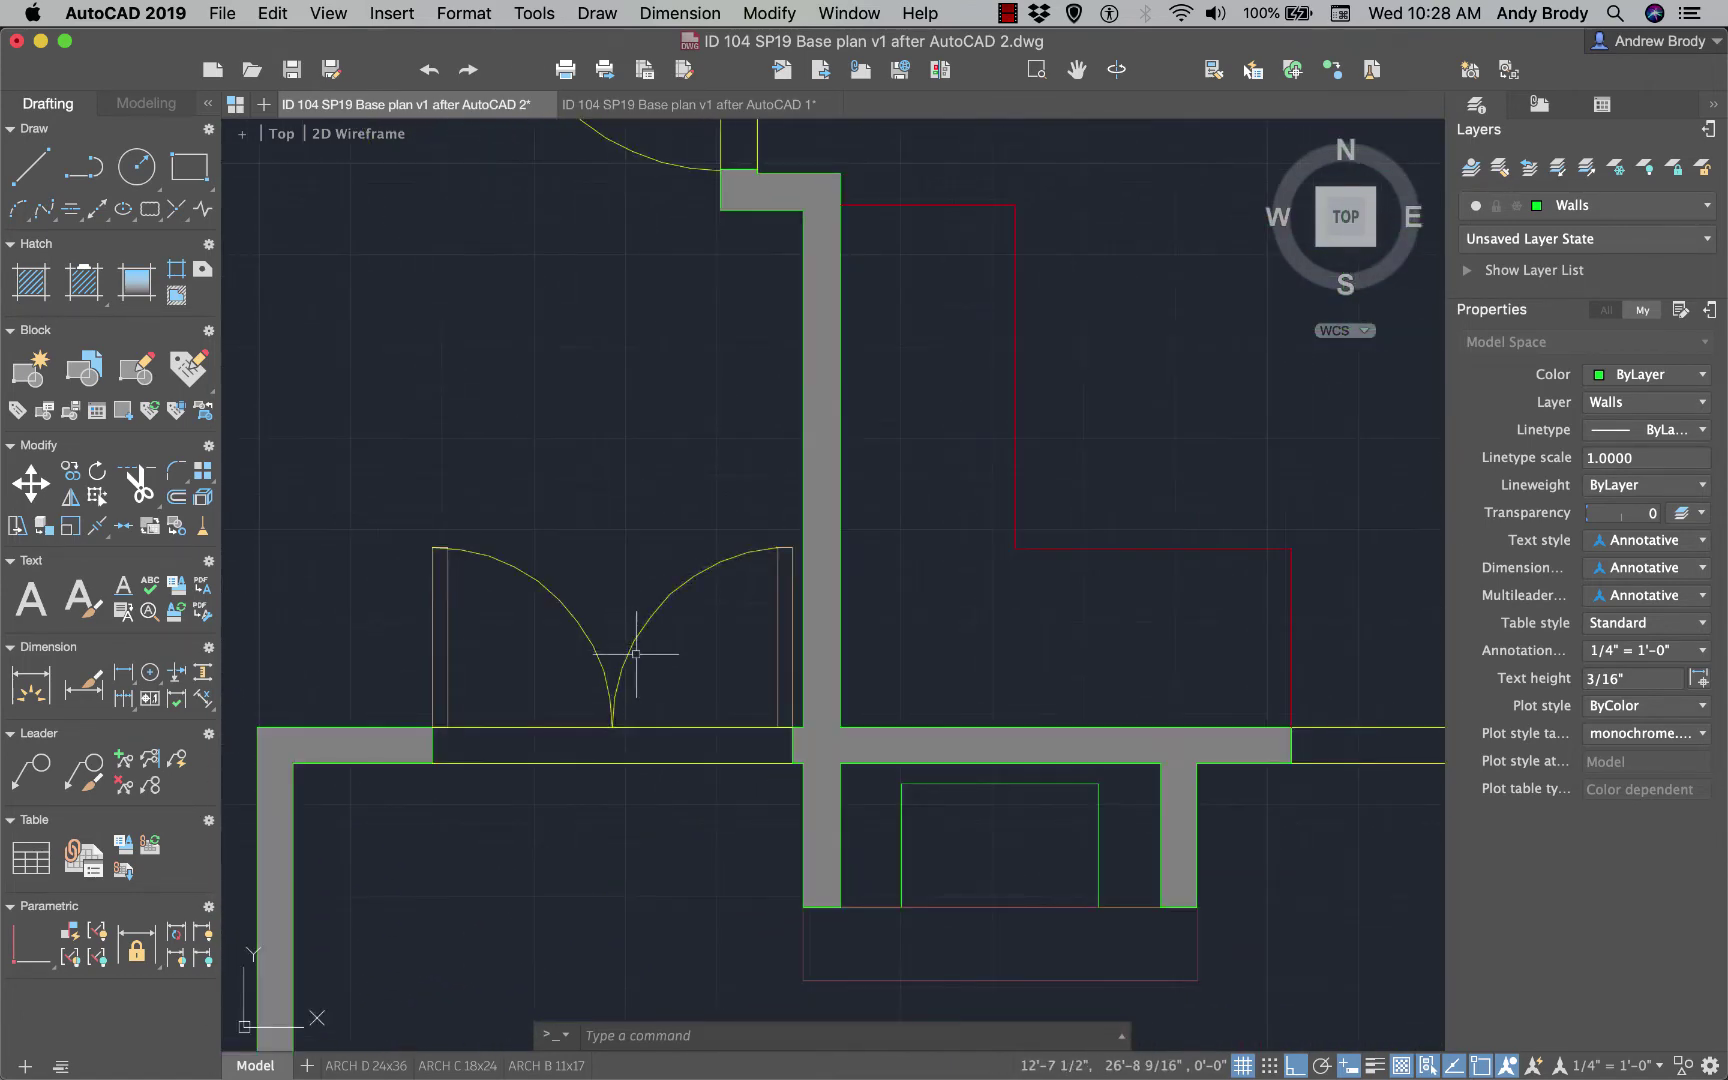
{"action": "mouse_move", "coordinate": [621, 530]}
{"action": "middle_mouse_down"}
{"action": "mouse_move", "coordinate": [644, 852]}
{"action": "mouse_move", "coordinate": [598, 941]}
{"action": "mouse_move", "coordinate": [487, 884]}
{"action": "middle_mouse_up"}
{"action": "left_click", "coordinate": [360, 319]}
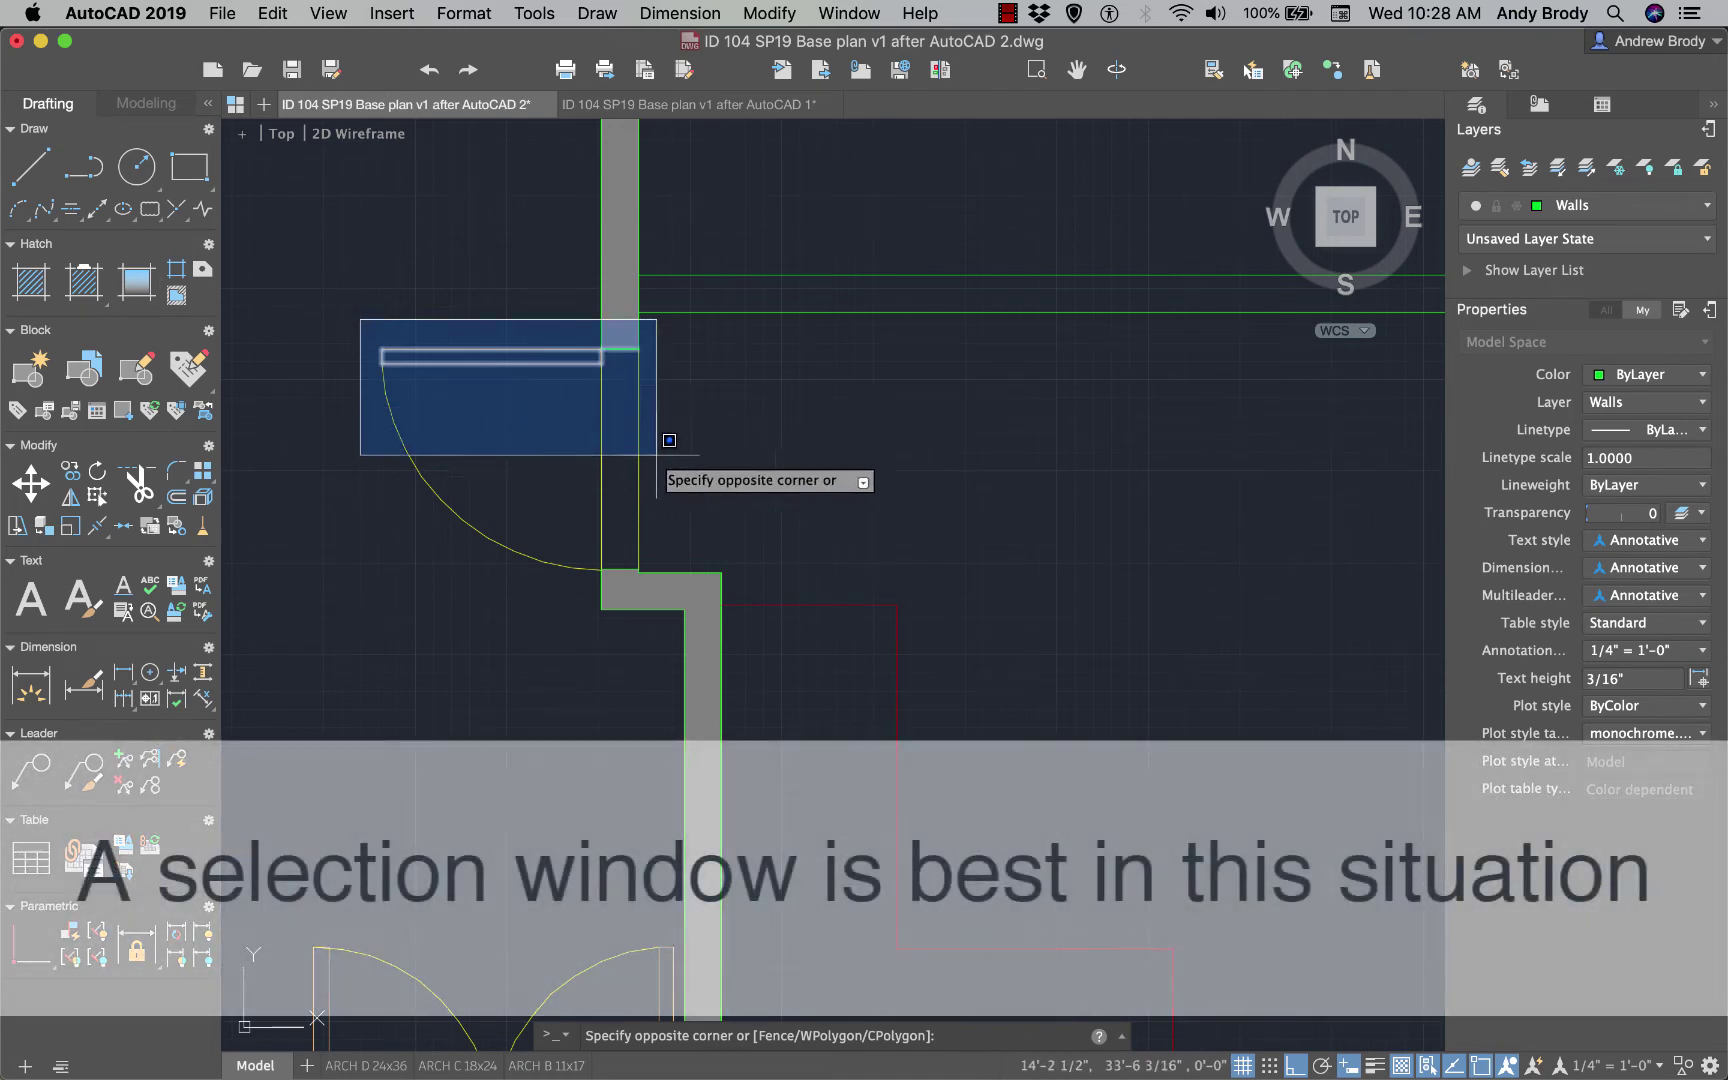
{"action": "left_click", "coordinate": [692, 555]}
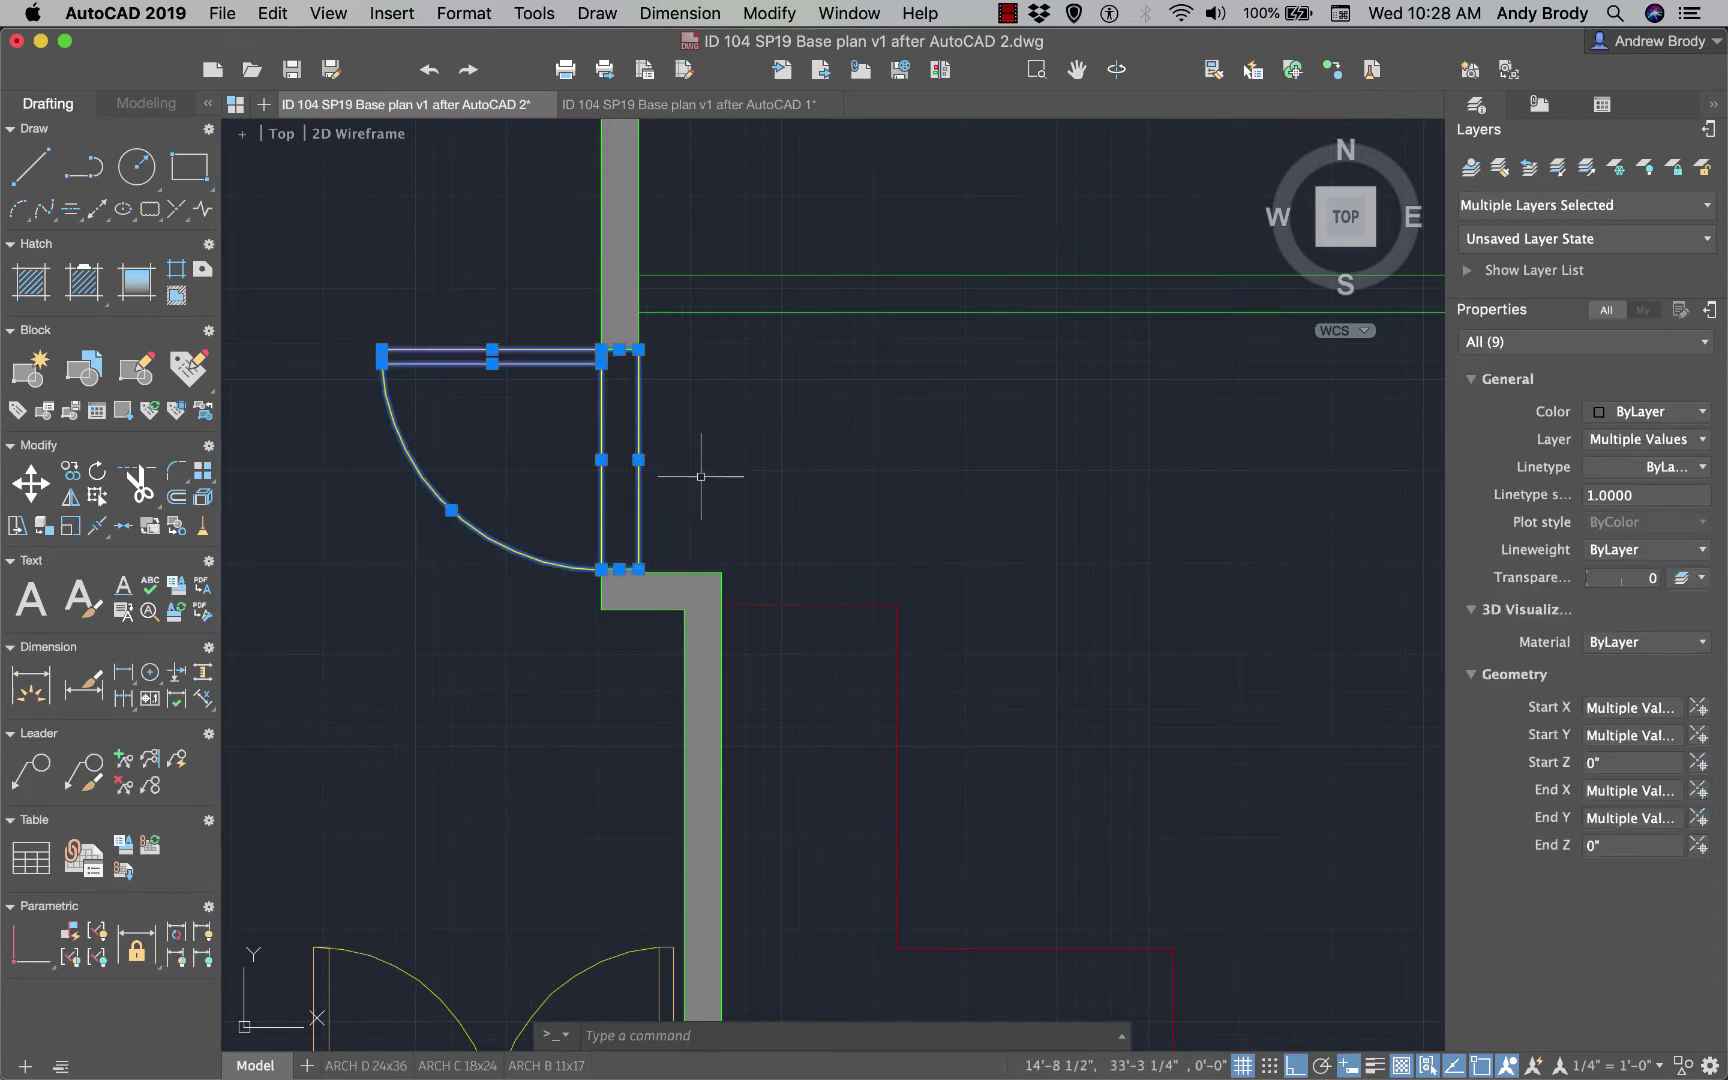
{"action": "scroll", "coordinate": [701, 476], "scroll_direction": "right", "scroll_amount": 5}
{"action": "scroll", "coordinate": [701, 476], "scroll_direction": "up", "scroll_amount": 2}
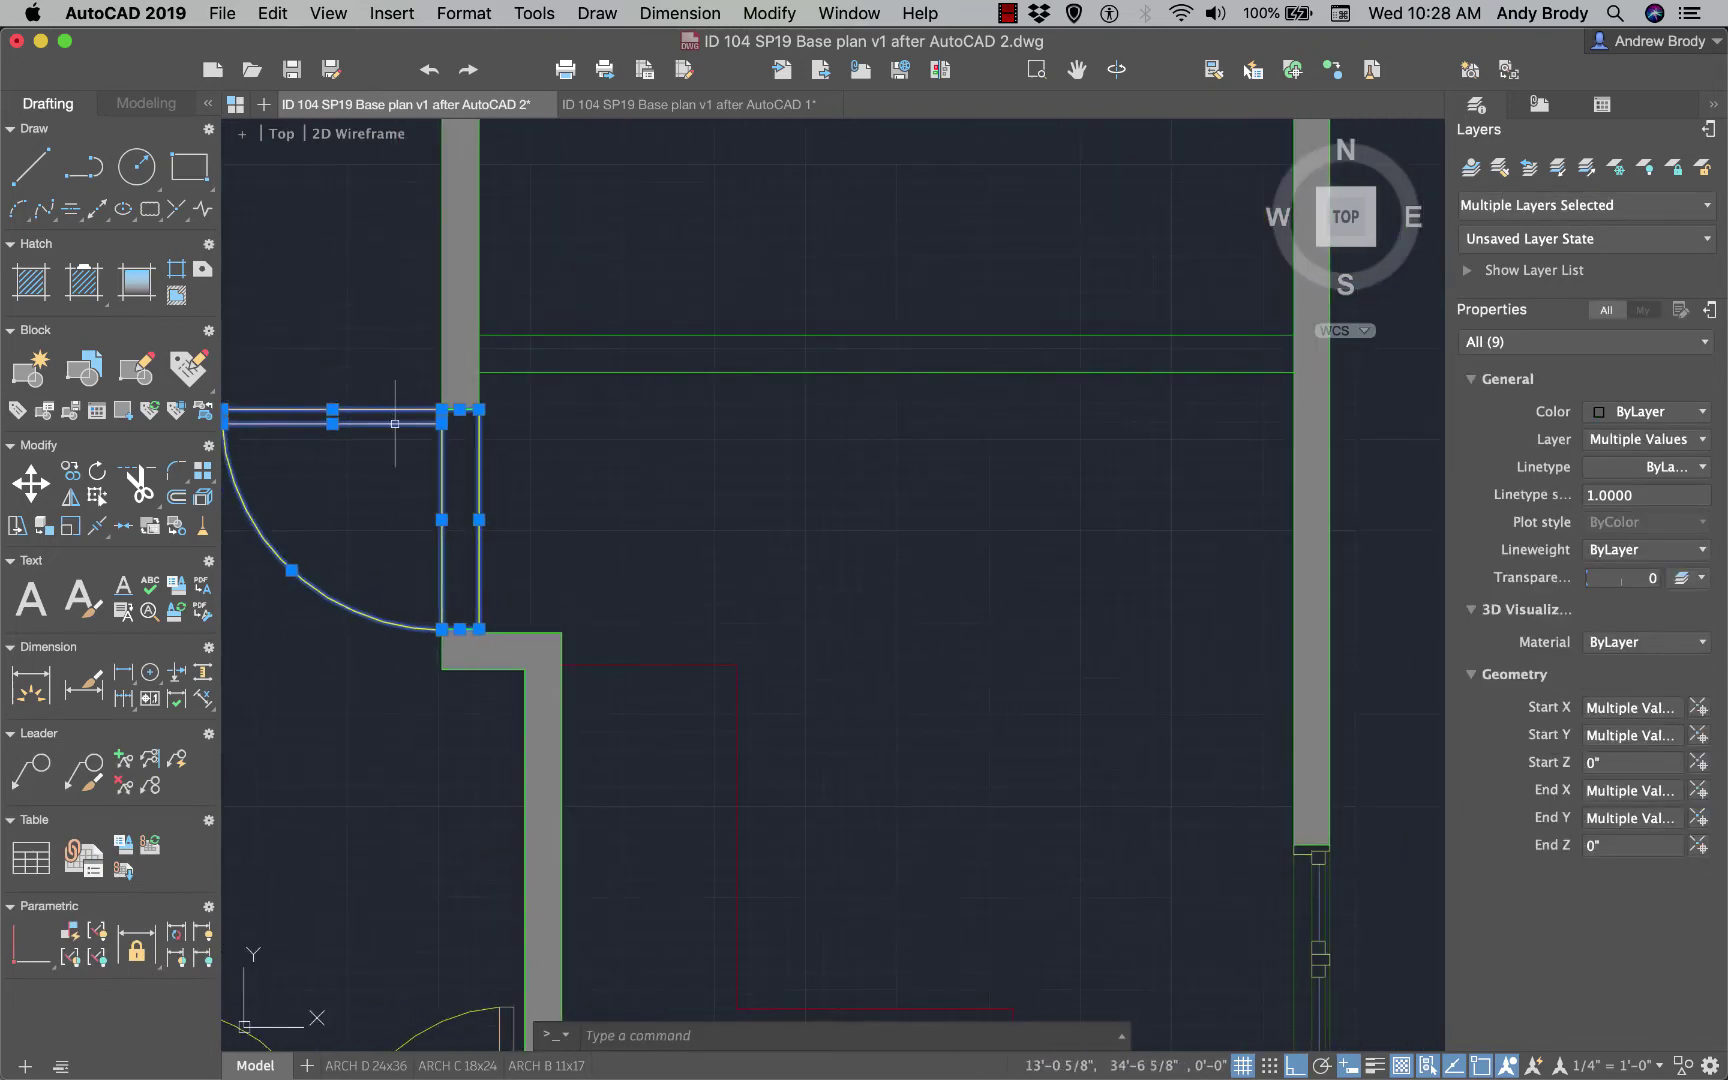
{"action": "right_click", "coordinate": [395, 425]}
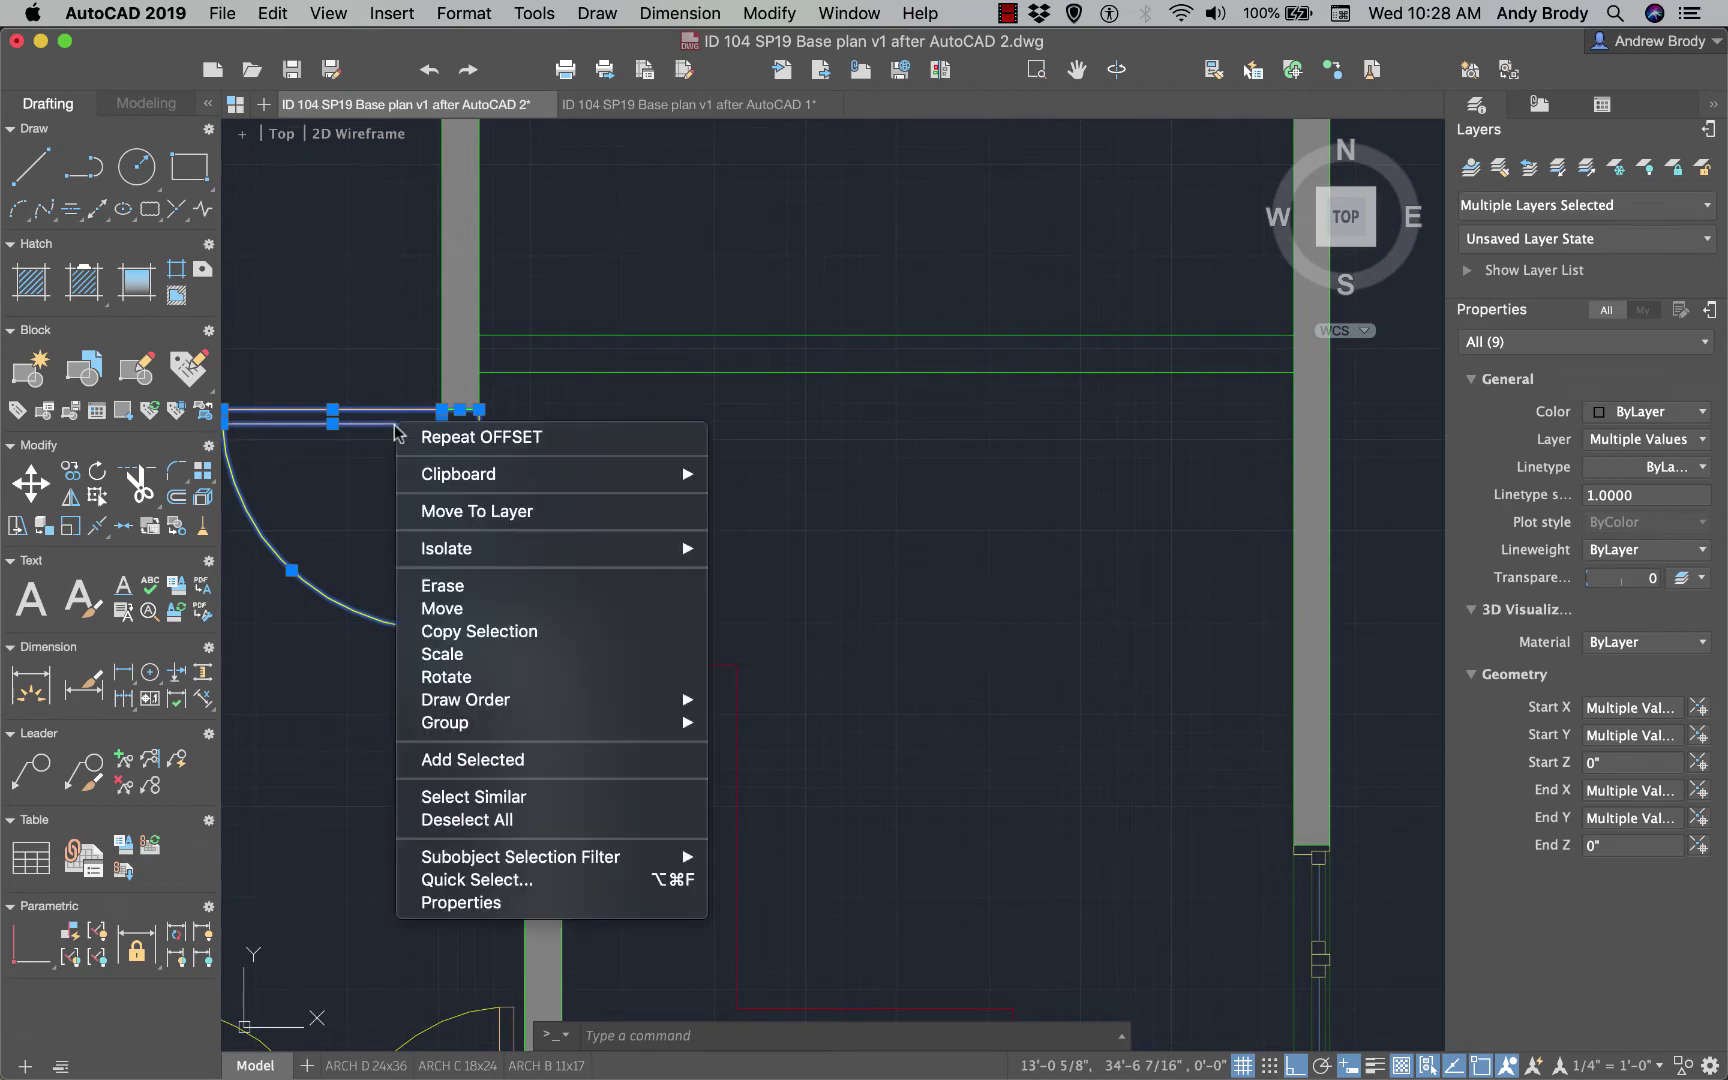
{"action": "left_click", "coordinate": [476, 631]}
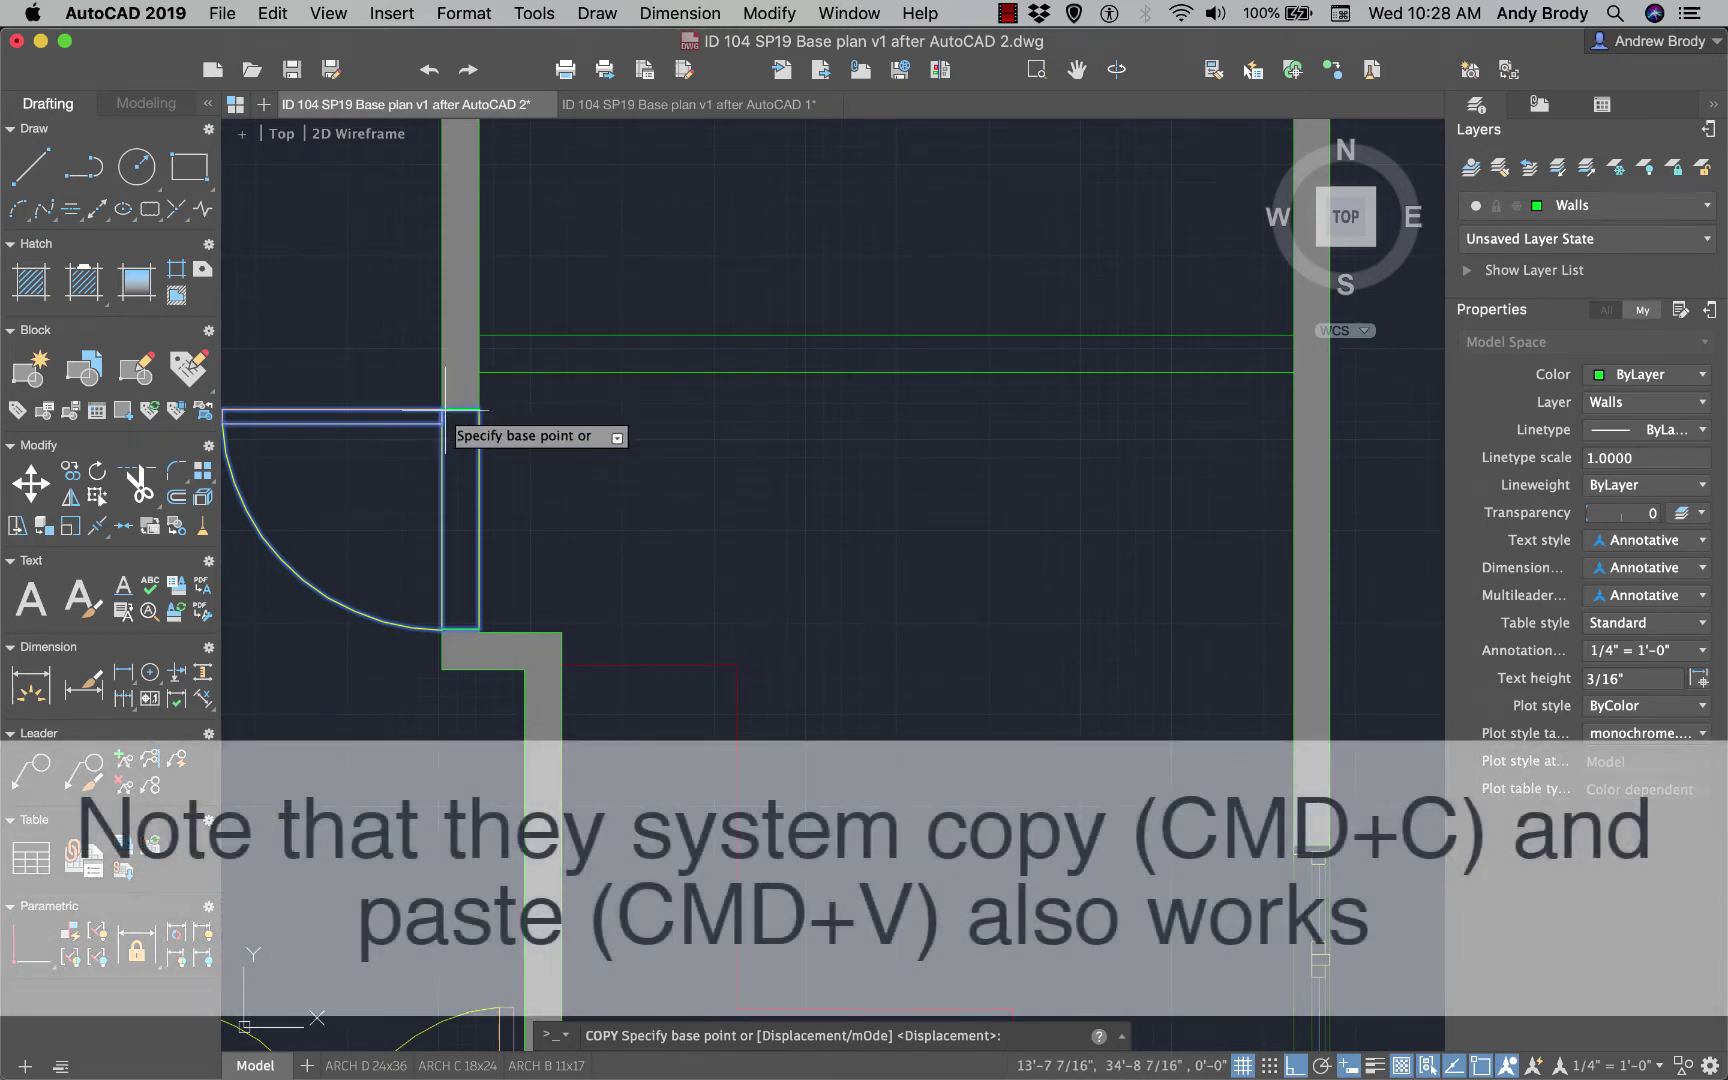
{"action": "left_click", "coordinate": [478, 409]}
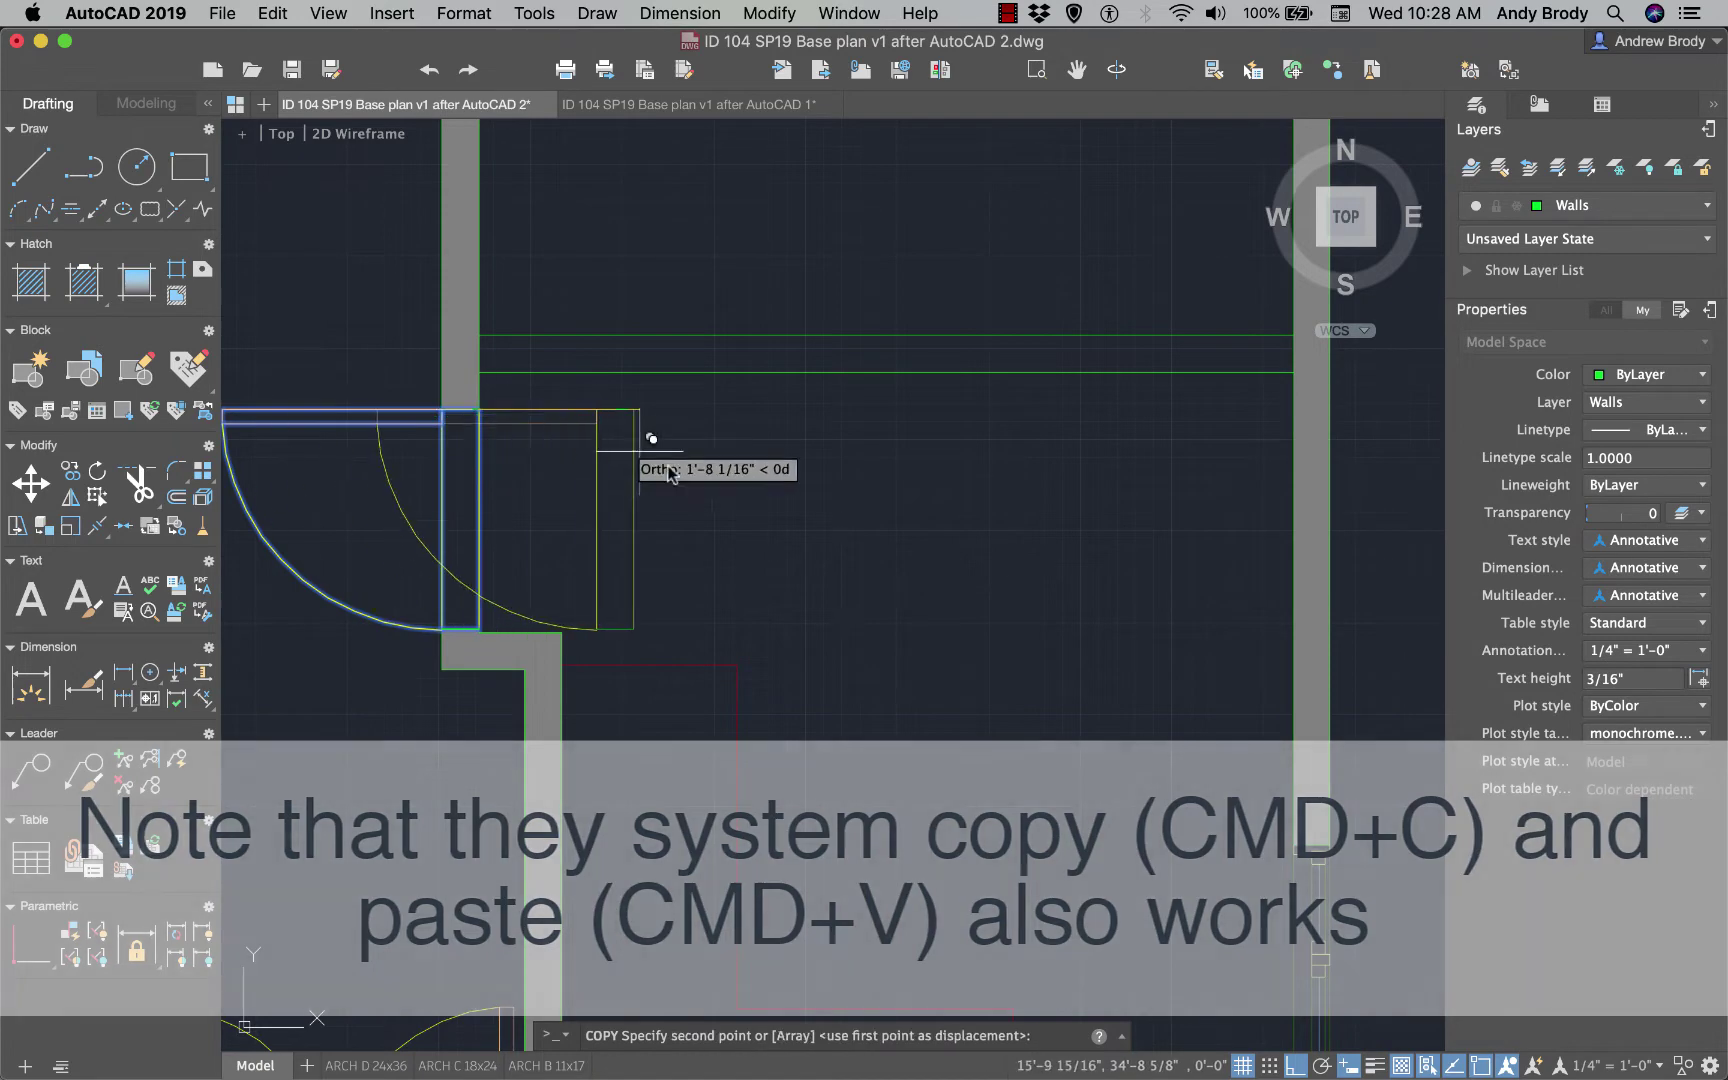
{"action": "right_click", "coordinate": [828, 483], "text": "shift"}
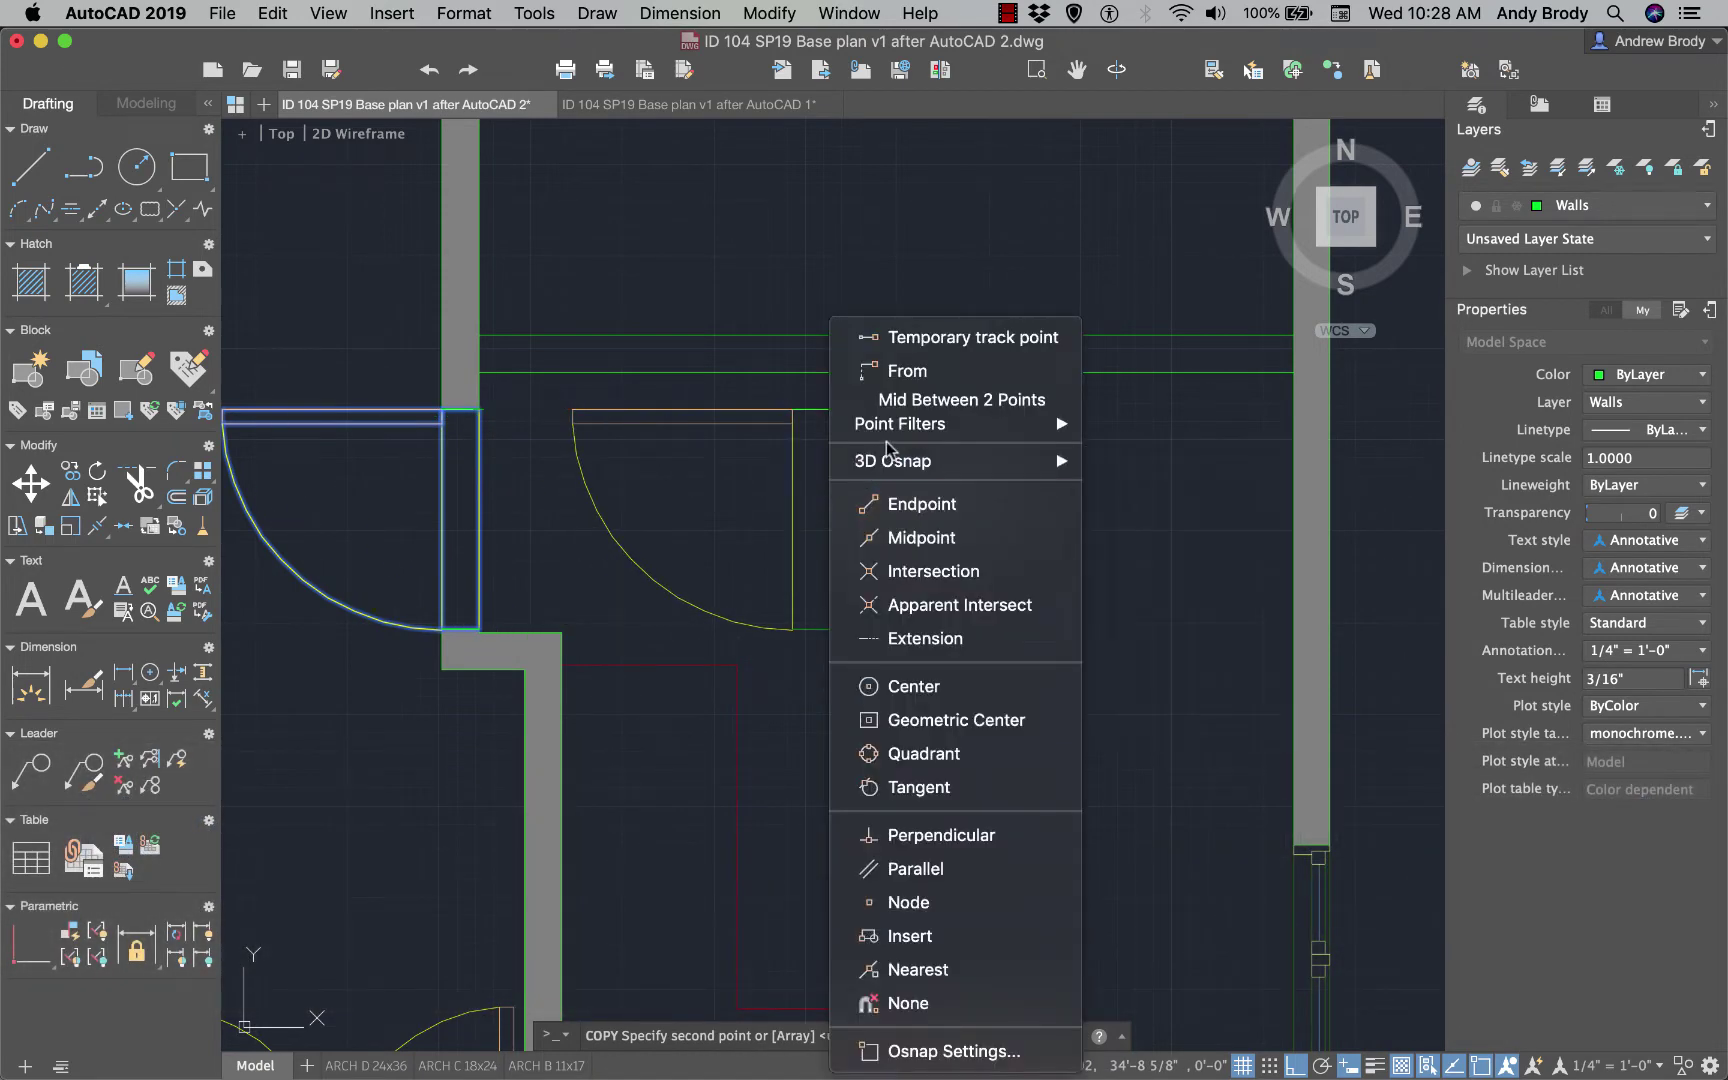
{"action": "left_click", "coordinate": [918, 969]}
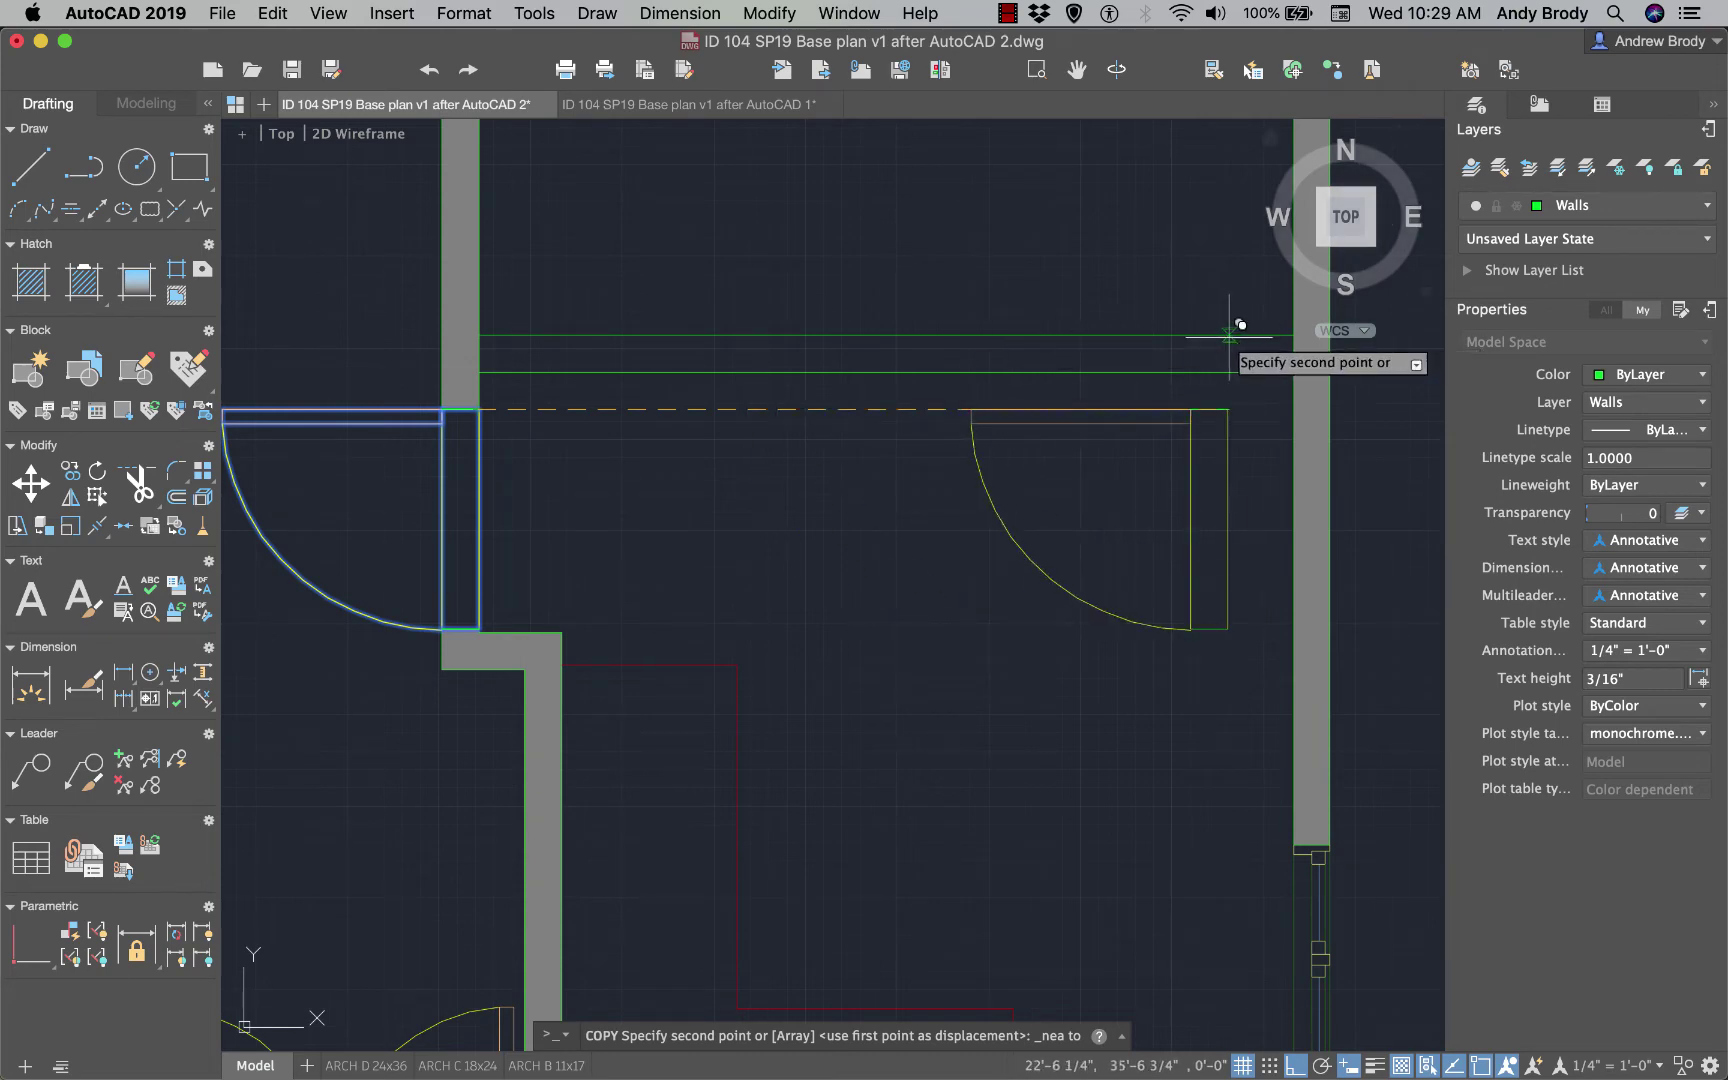
{"action": "left_click", "coordinate": [1232, 334]}
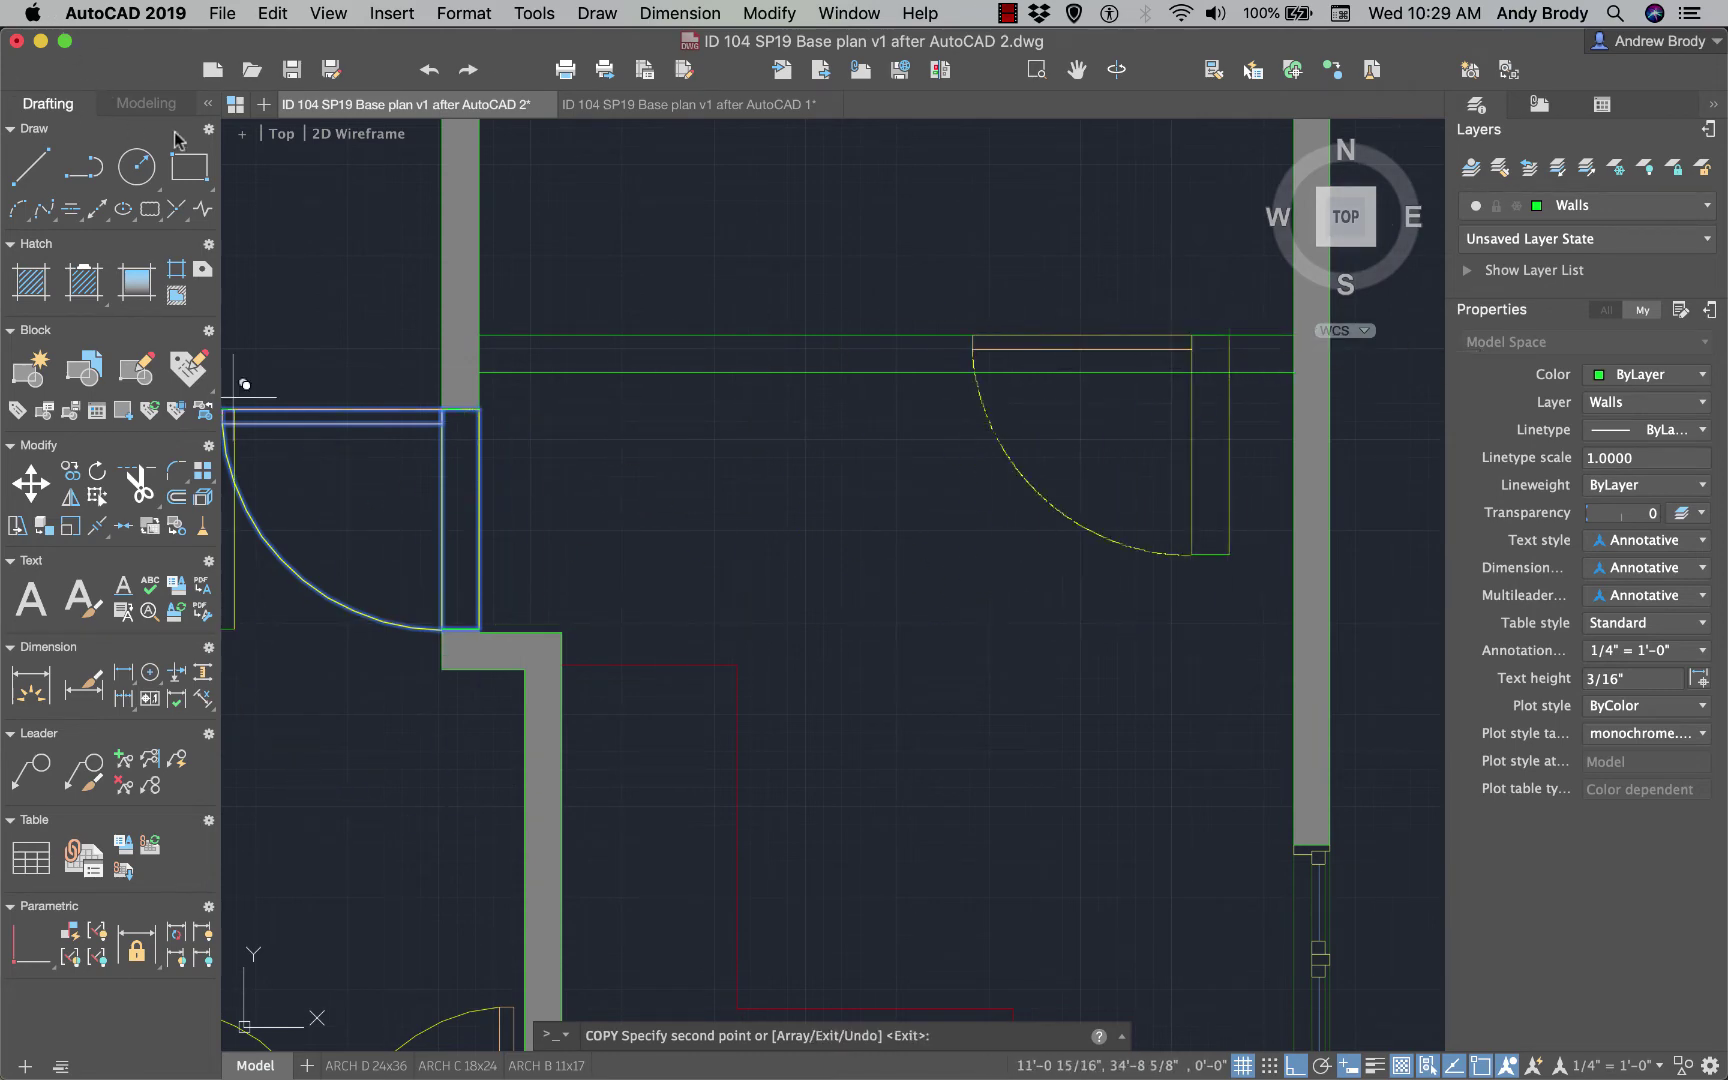
{"action": "key", "text": "Escape"}
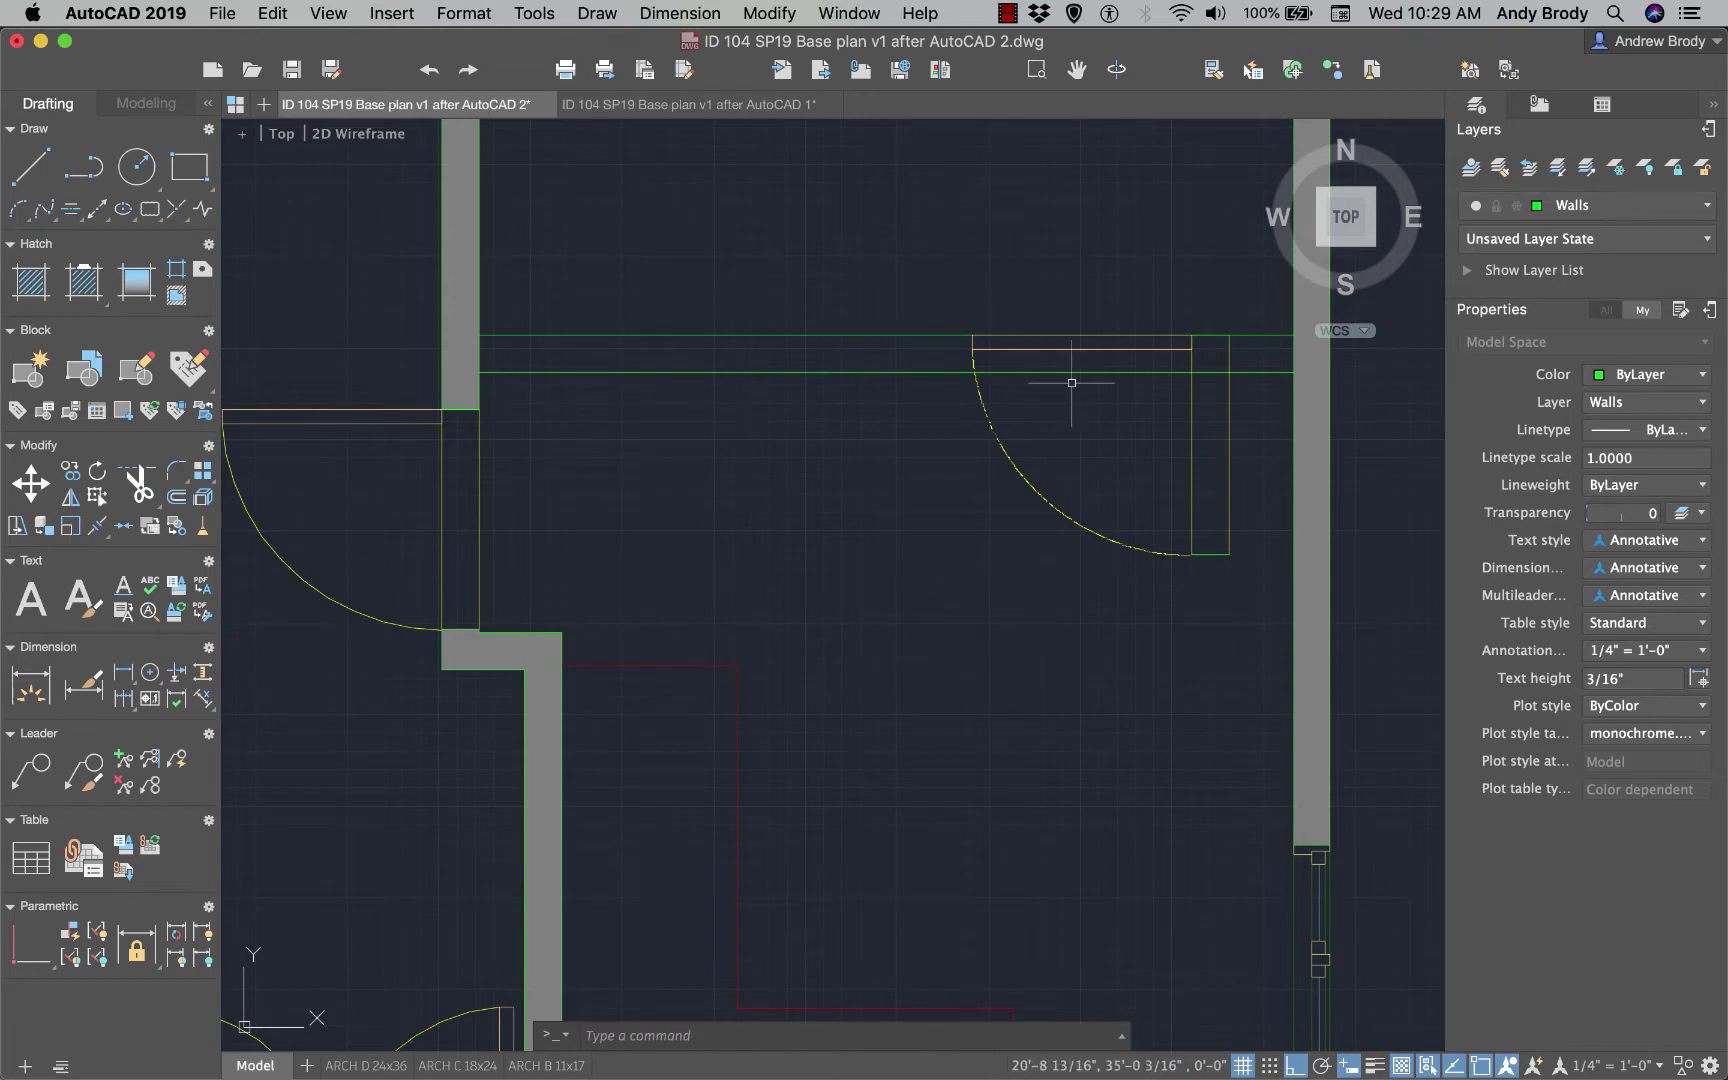
- Rotate the copied door 90 degrees clockwise about its hinge corner so its opening lies between the two partition lines
{"action": "scroll", "coordinate": [1071, 383], "scroll_direction": "up", "scroll_amount": 3}
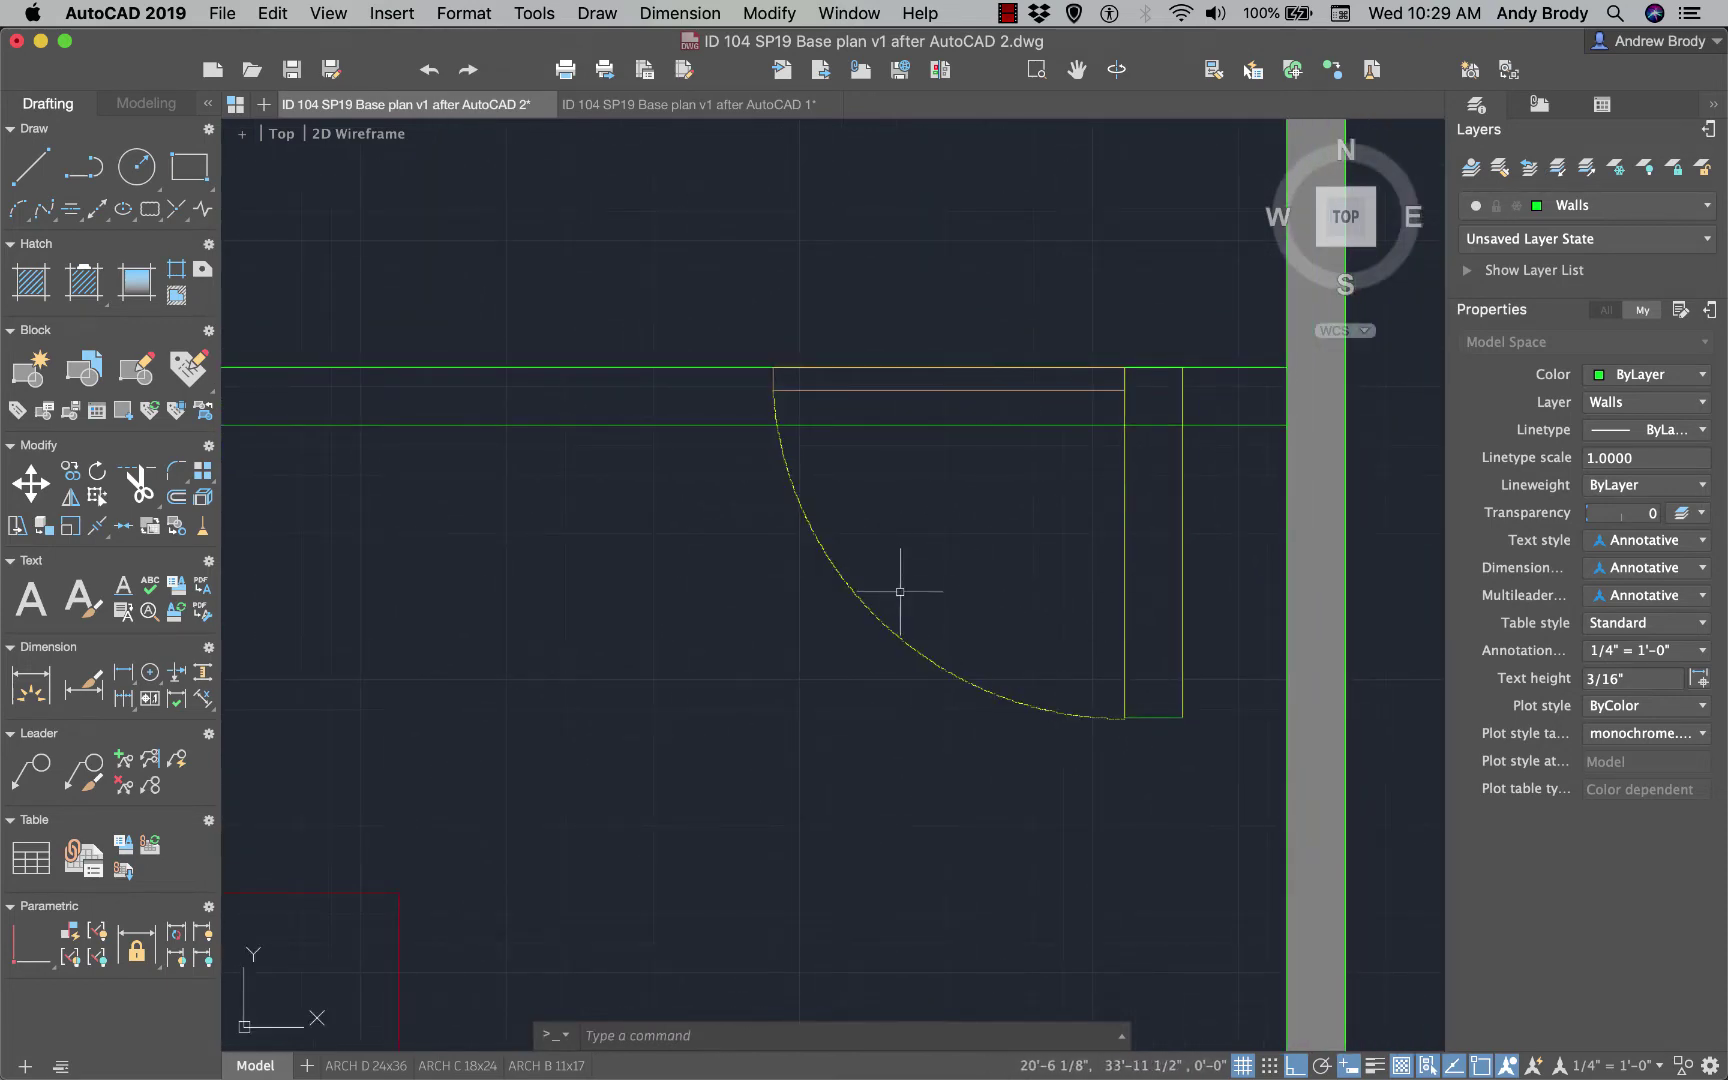
{"action": "left_click", "coordinate": [684, 263]}
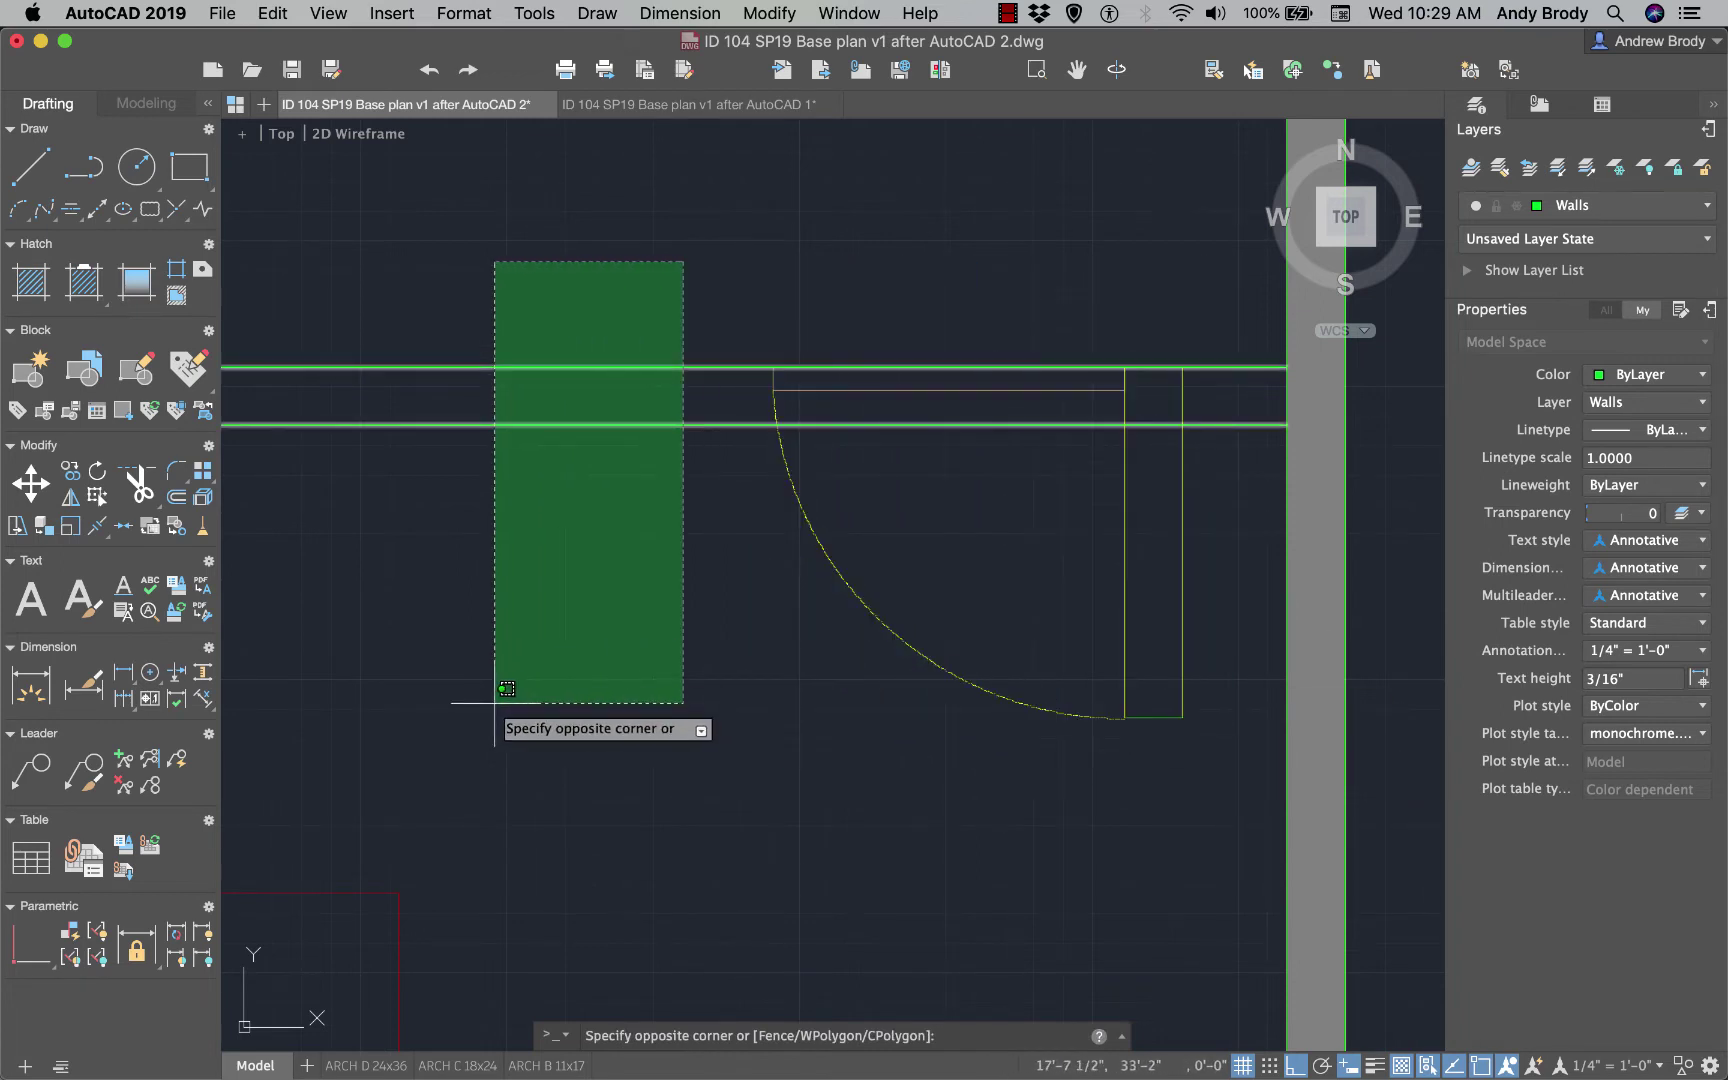
{"action": "left_click", "coordinate": [1245, 773]}
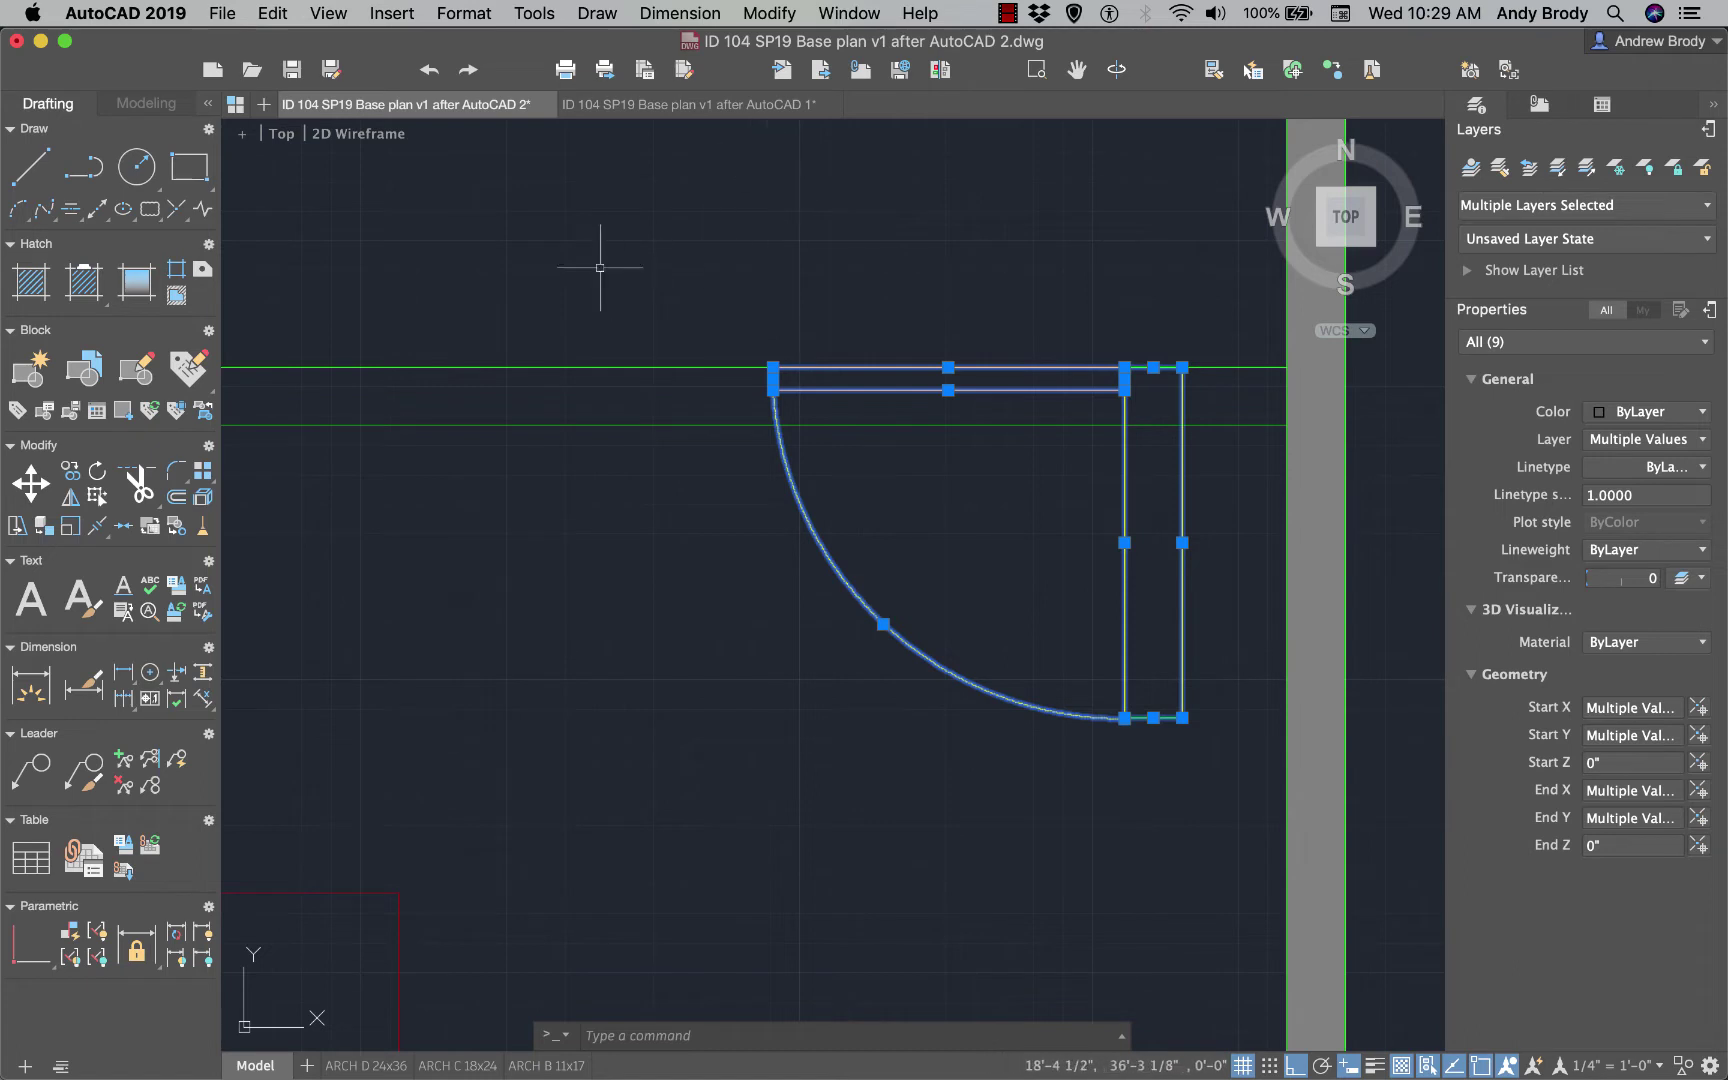
{"action": "right_click", "coordinate": [1101, 374]}
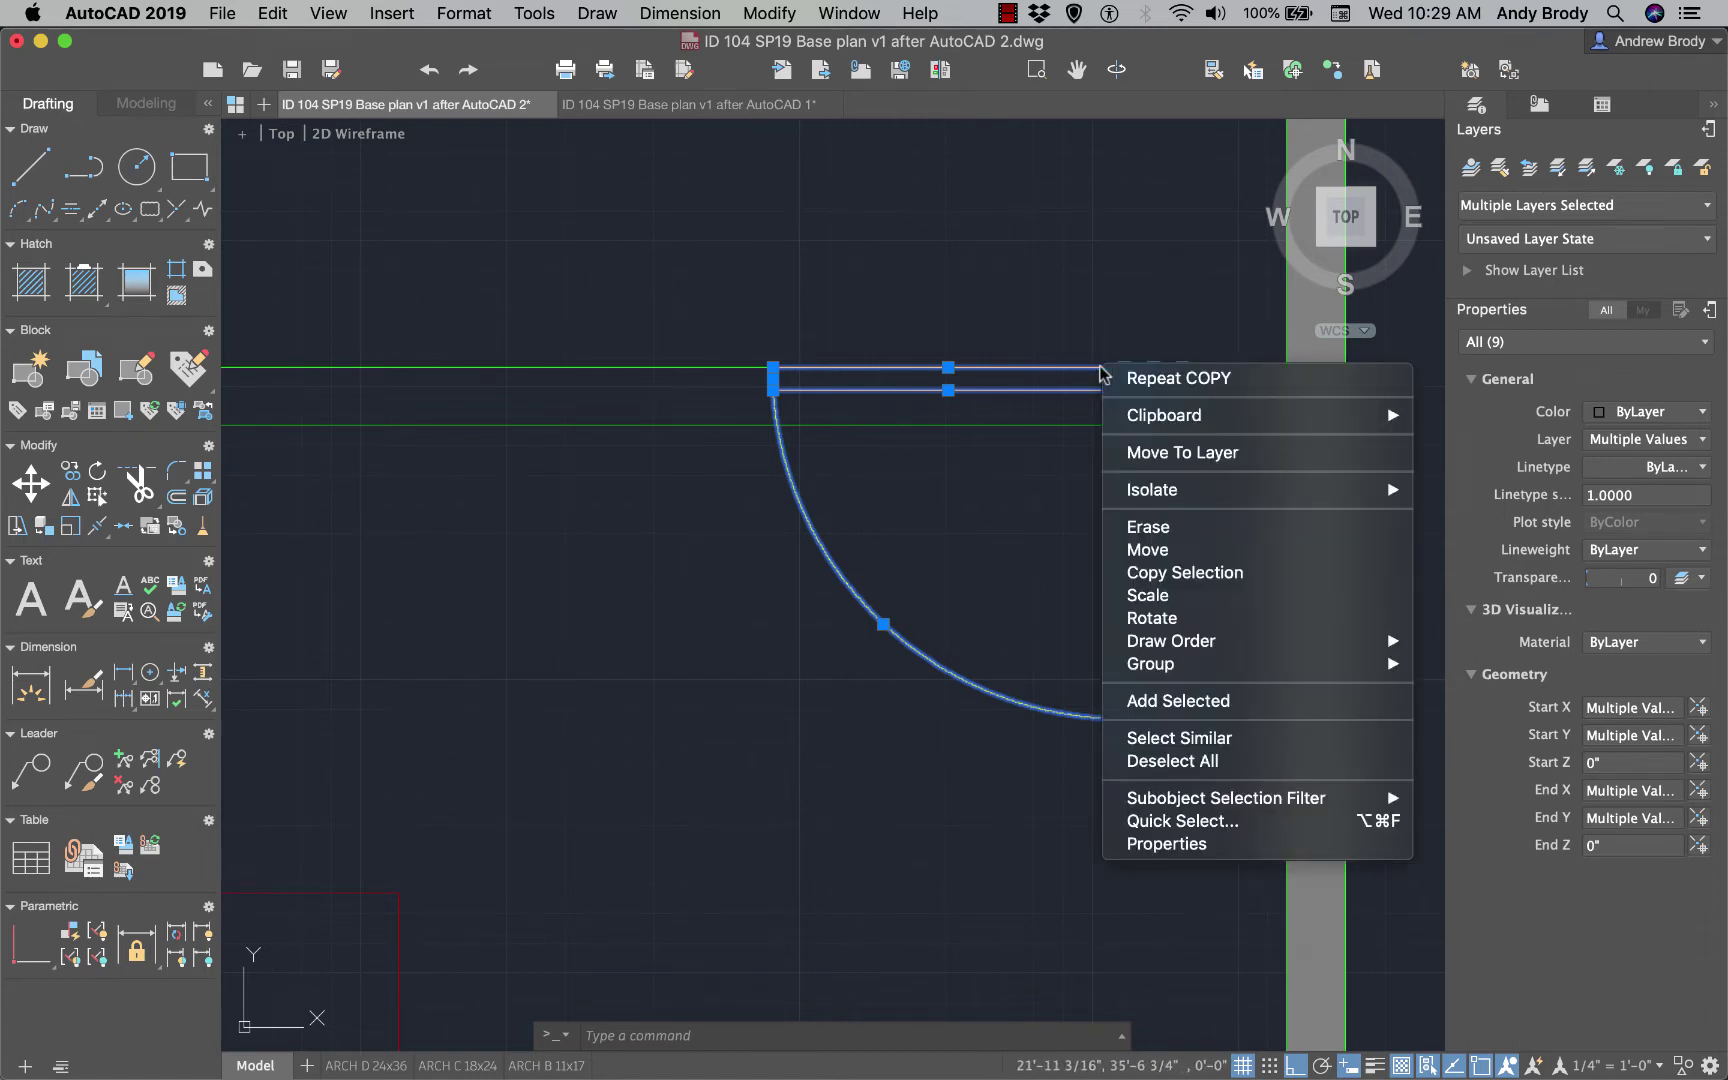
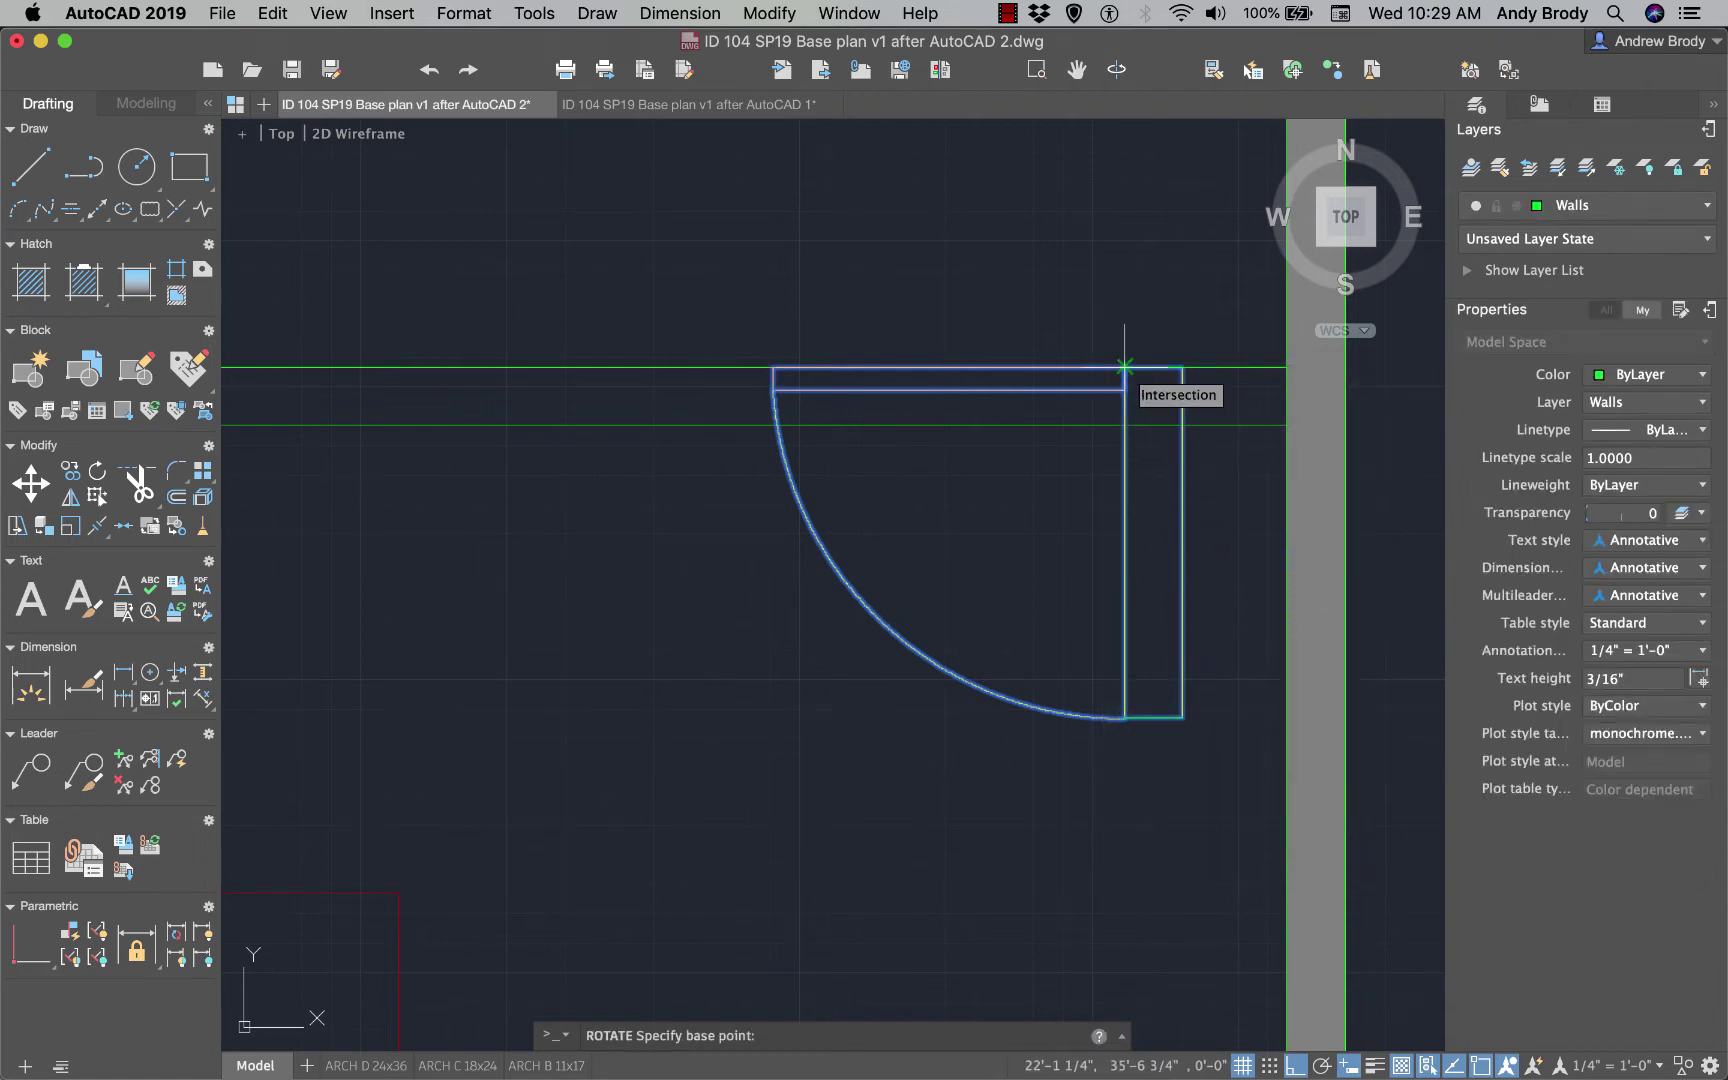
{"action": "left_click", "coordinate": [1125, 367]}
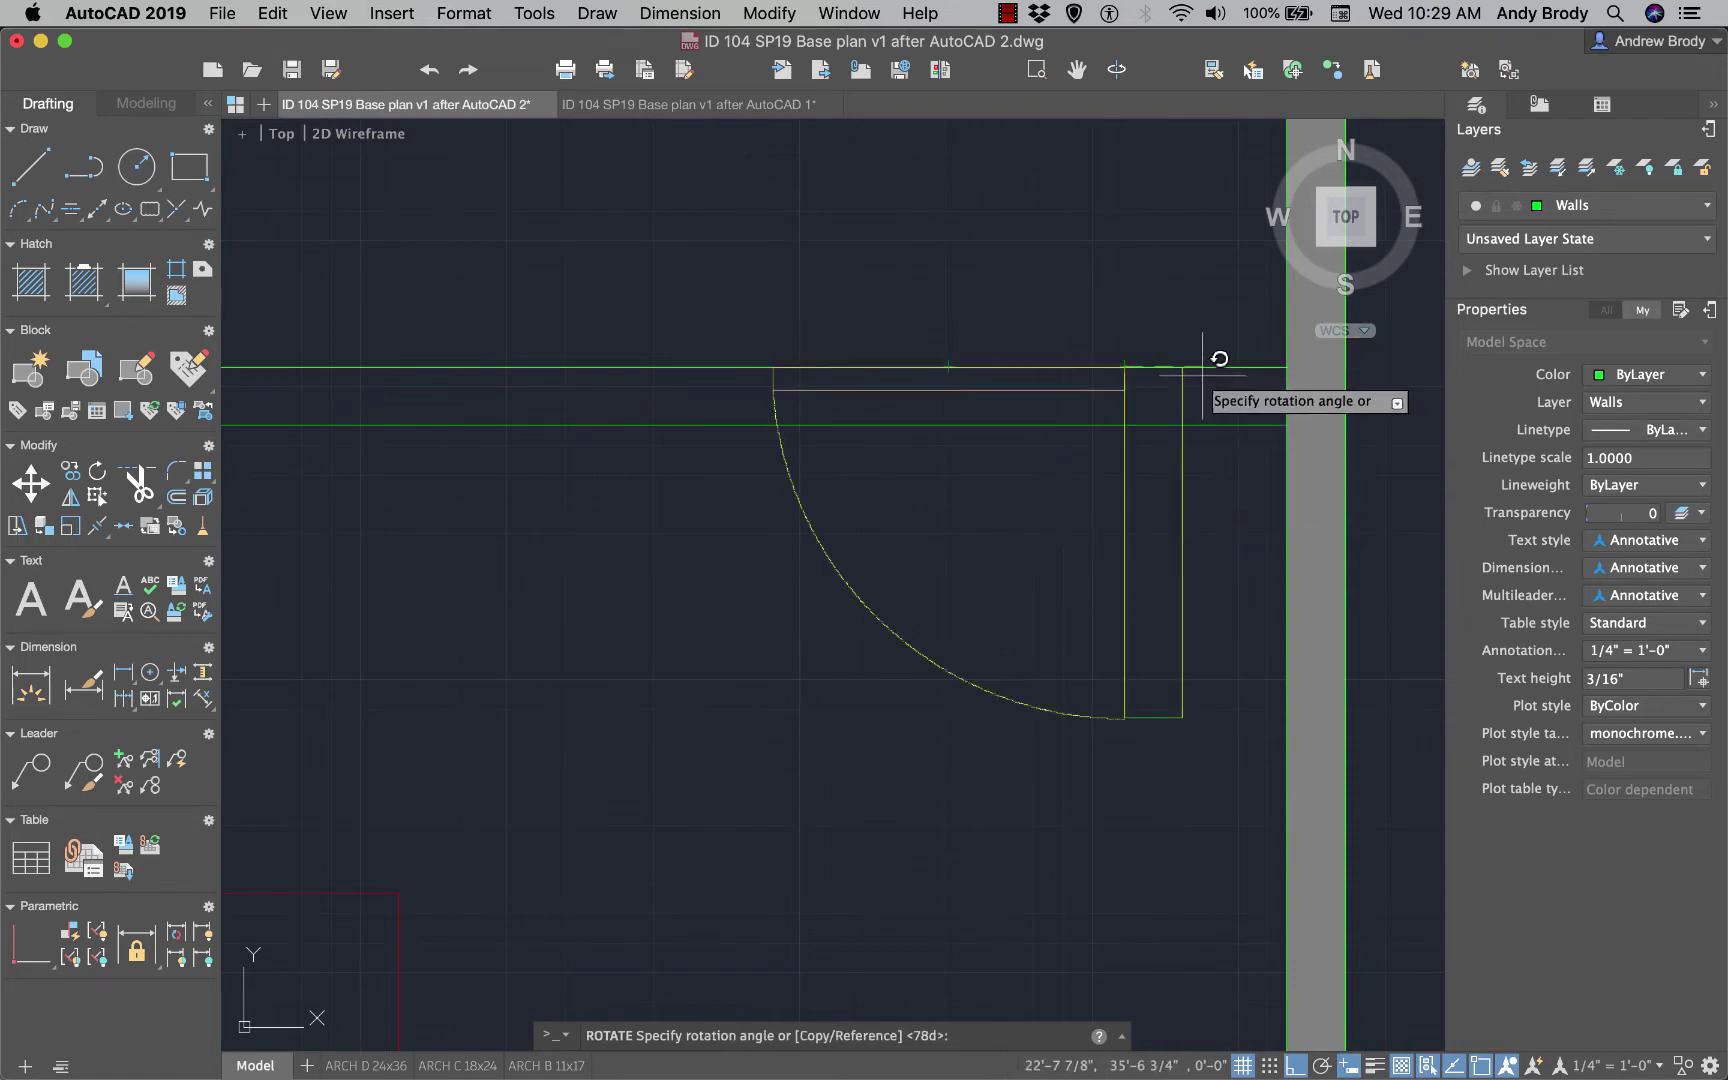
{"action": "left_click", "coordinate": [1088, 486]}
- Move the rotated door horizontally about 9 inches toward the right wall, reusing the previous selection
{"action": "middle_click_drag", "start_coordinate": [995, 479], "coordinate": [1011, 617]}
{"action": "scroll", "coordinate": [1011, 617], "scroll_direction": "down", "scroll_amount": 3}
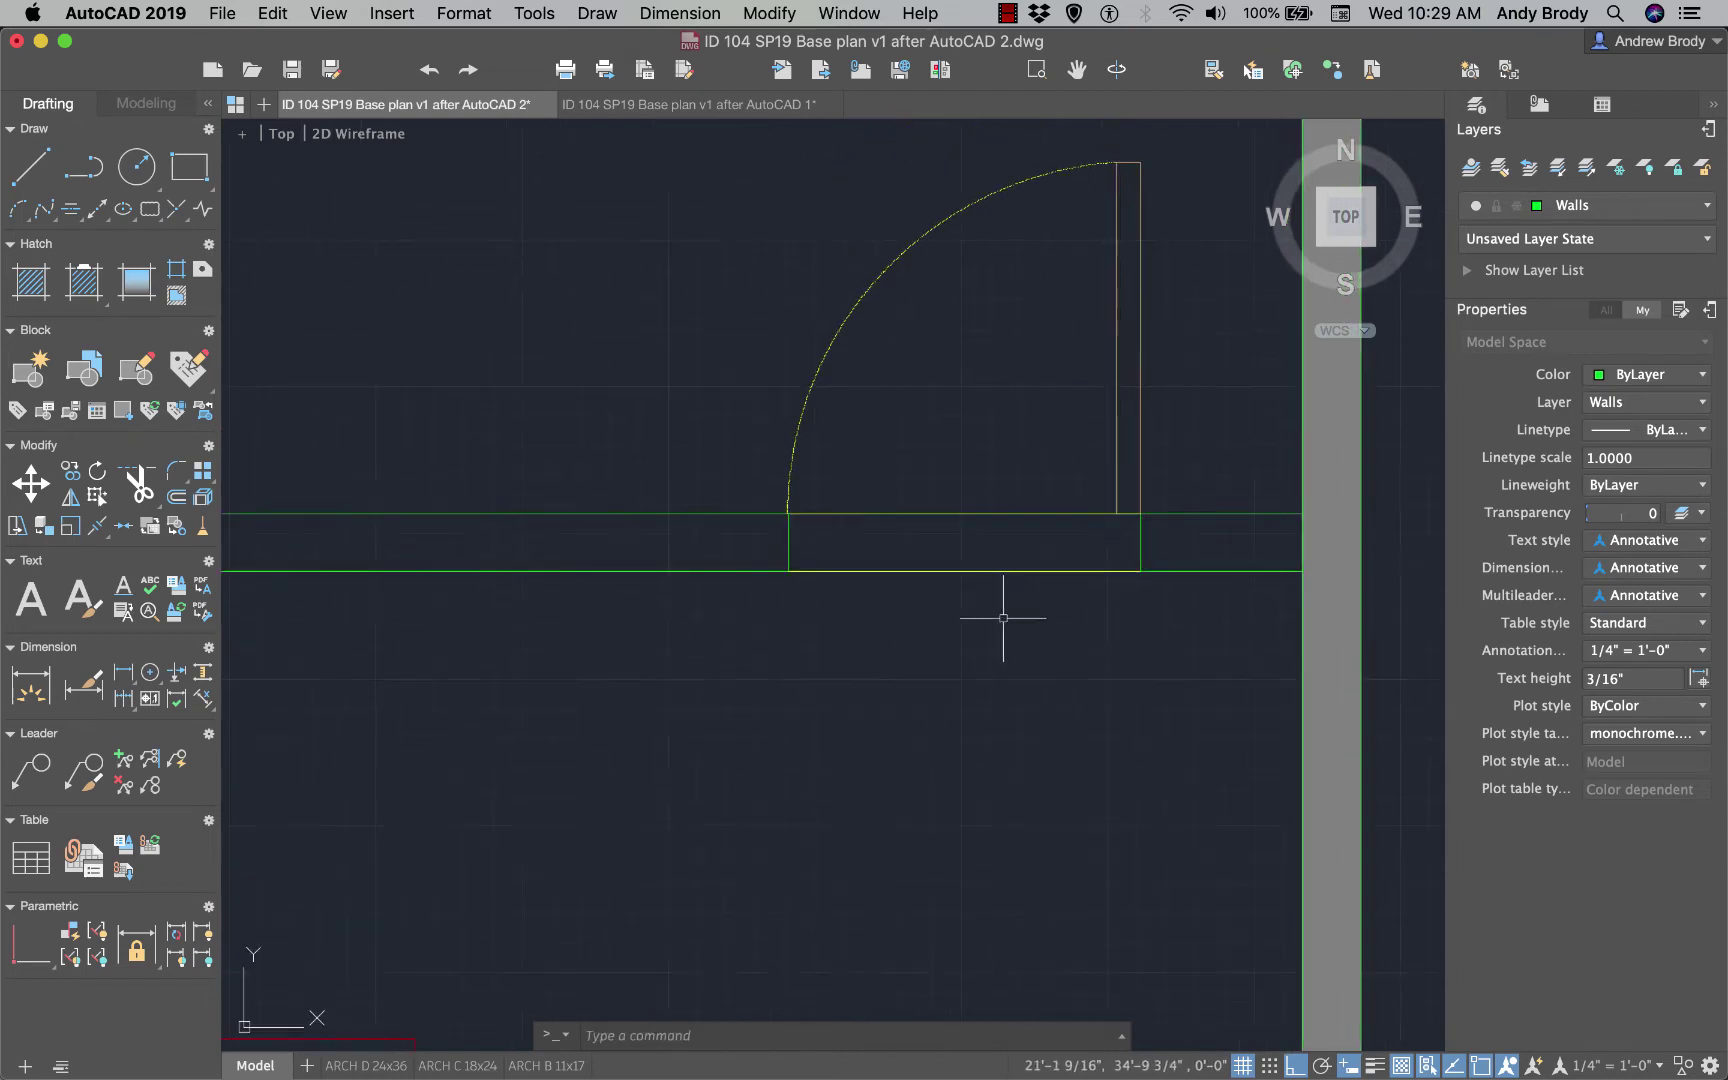
{"action": "type", "text": "m"}
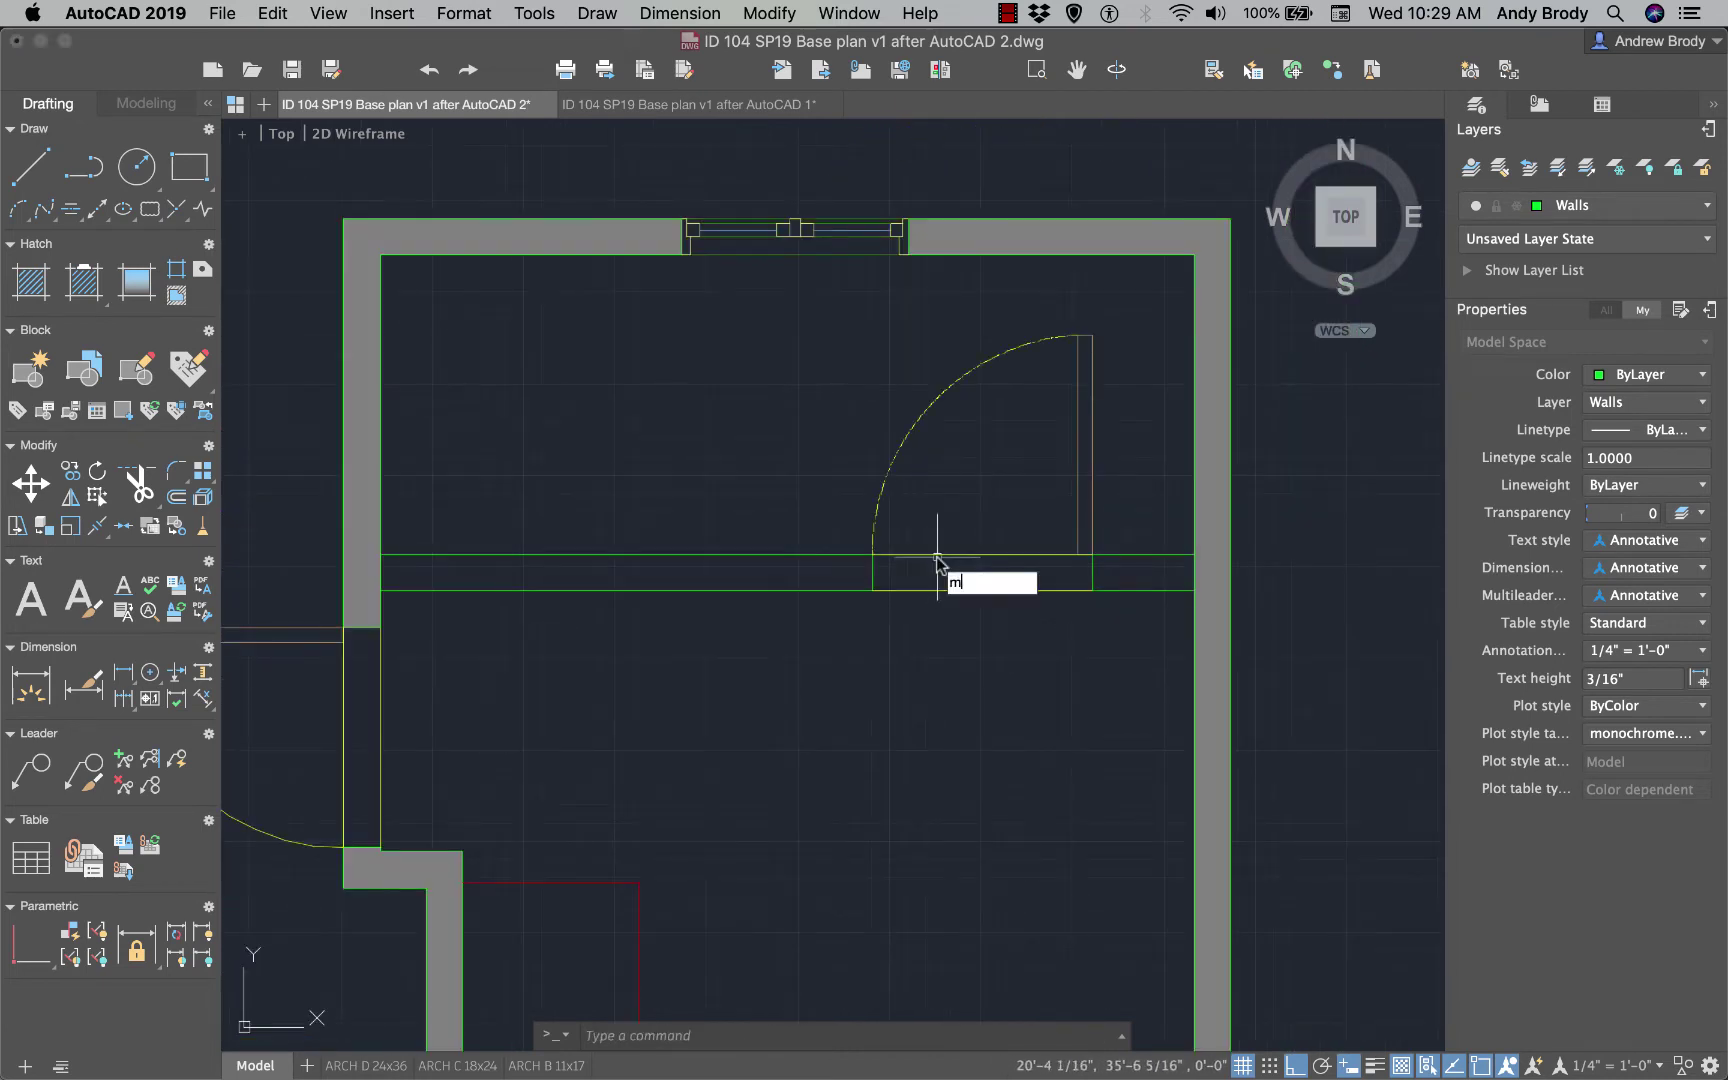
{"action": "key", "text": "Return"}
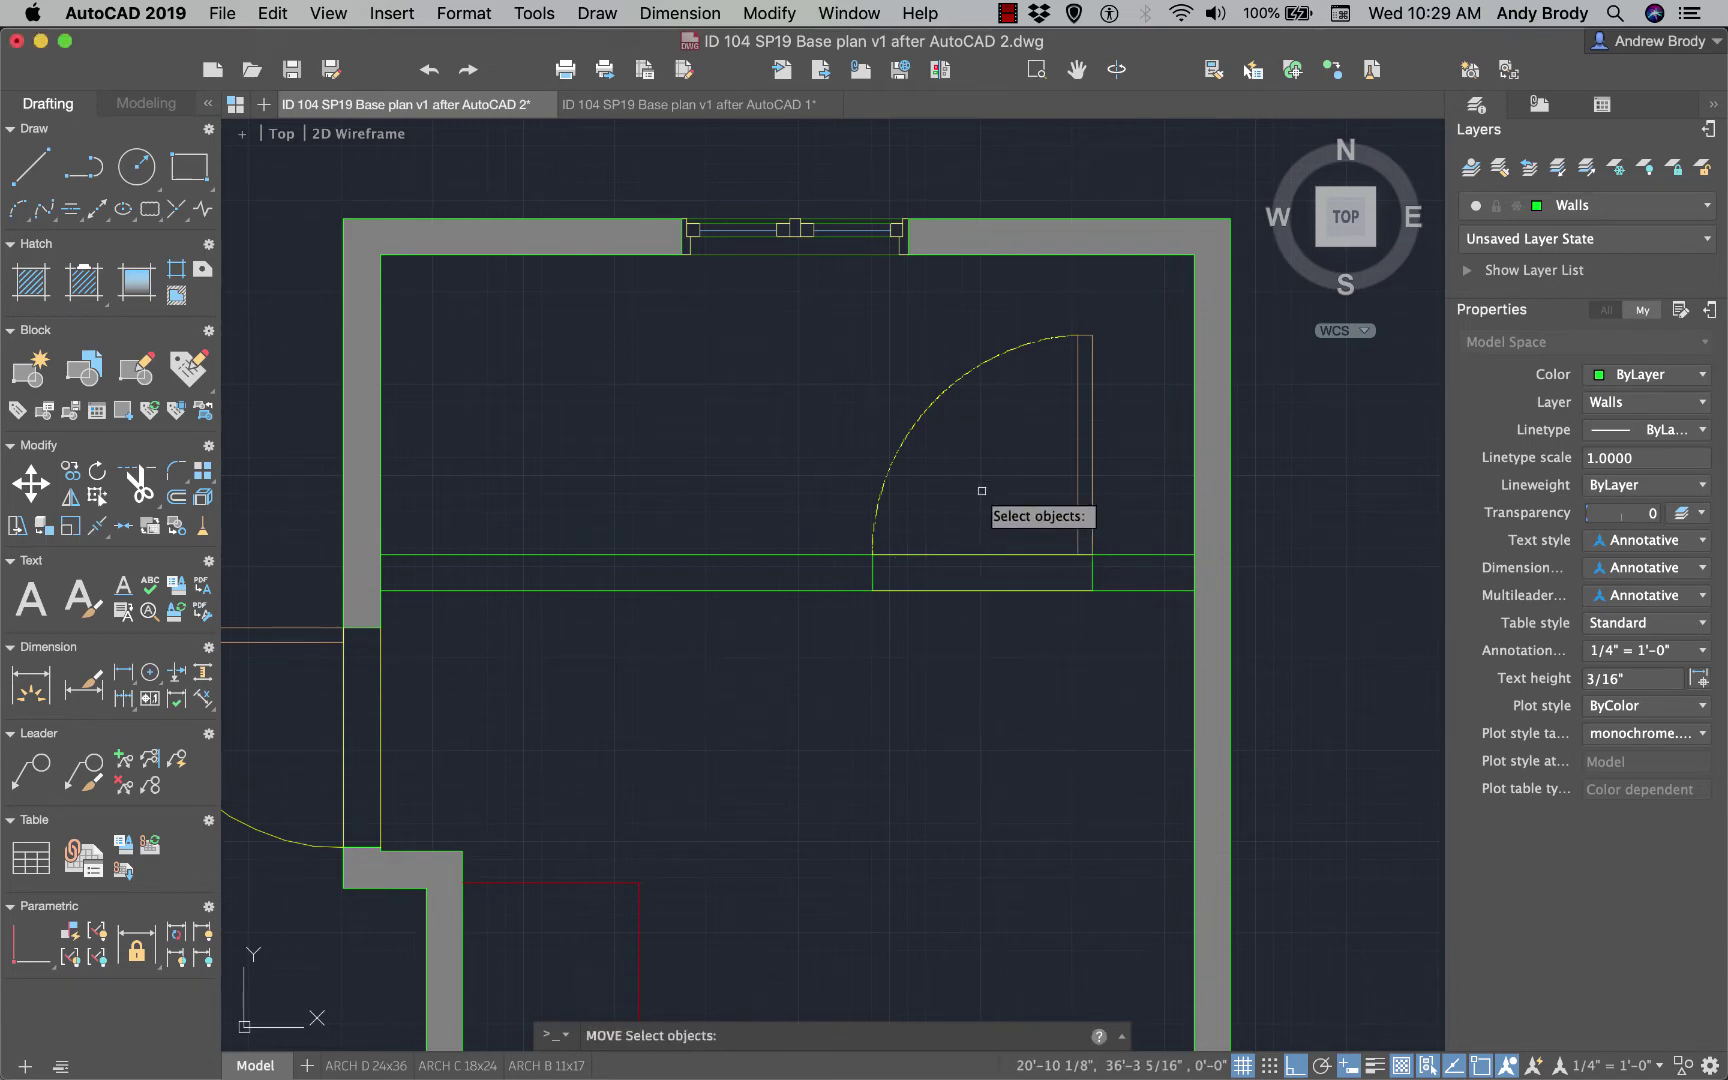
{"action": "left_click", "coordinate": [1091, 471]}
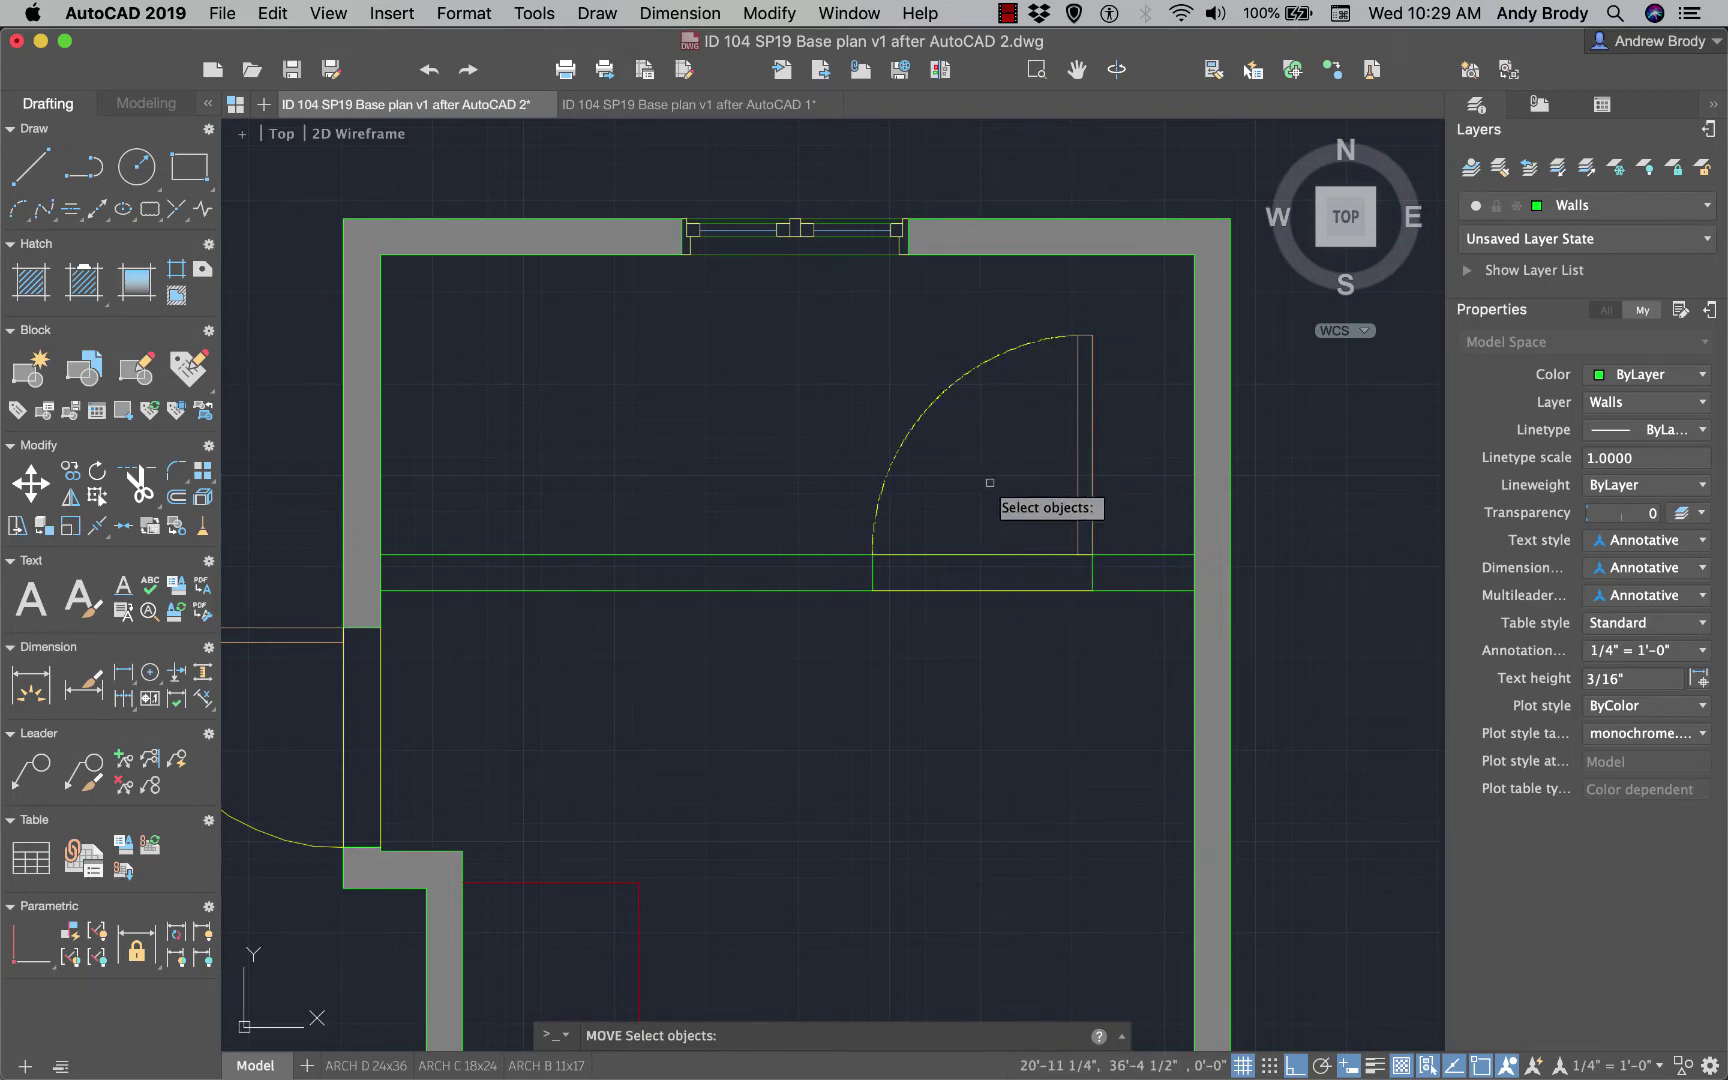
{"action": "type", "text": "p"}
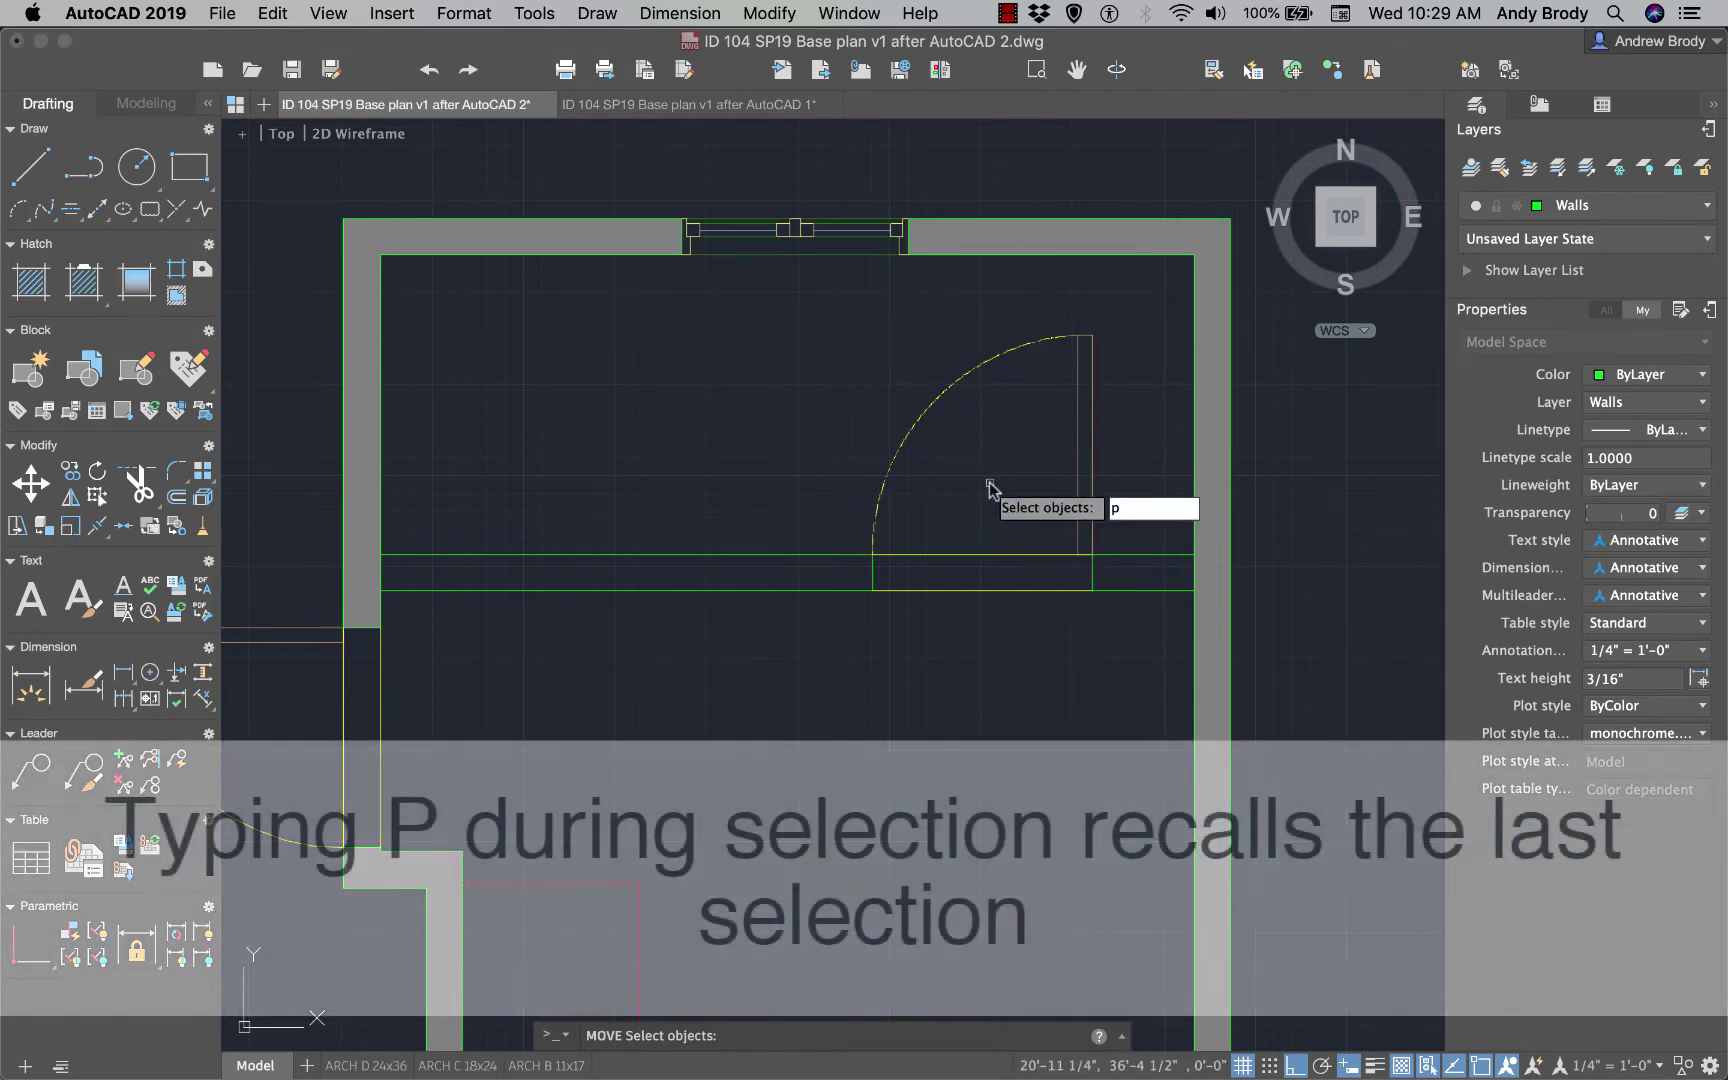
{"action": "key", "text": "Return"}
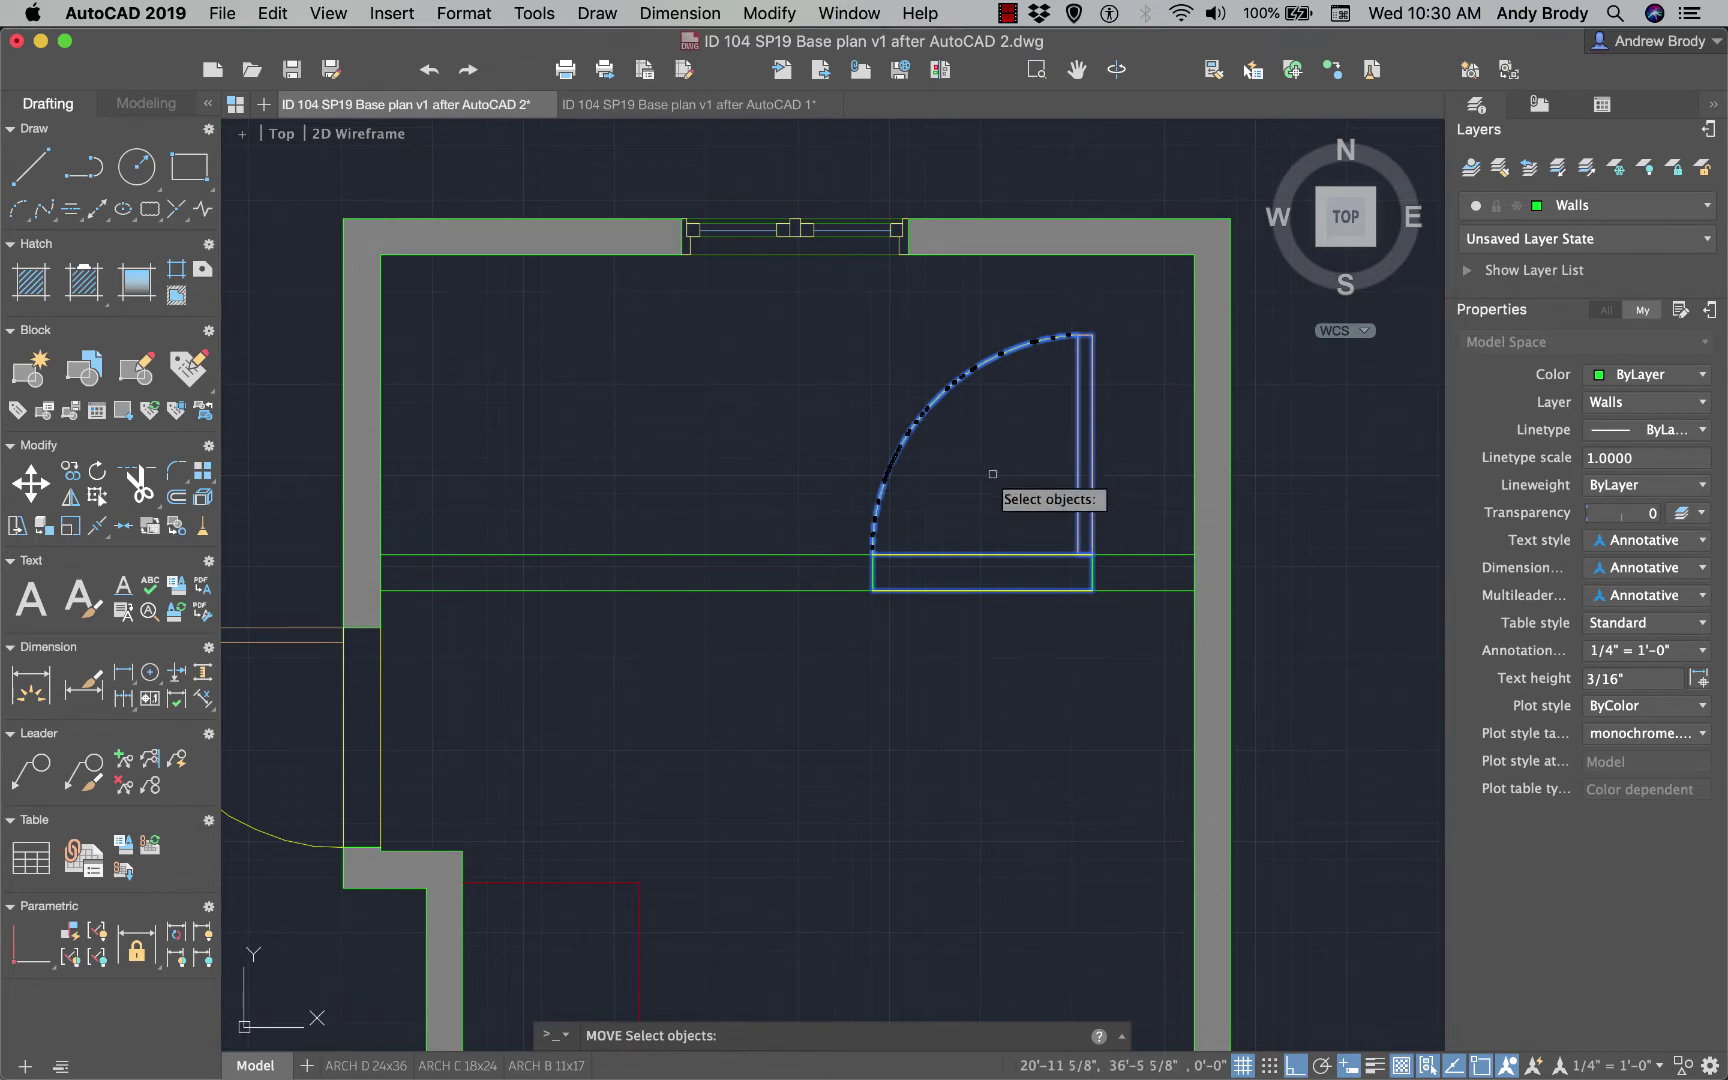
{"action": "key", "text": "Return"}
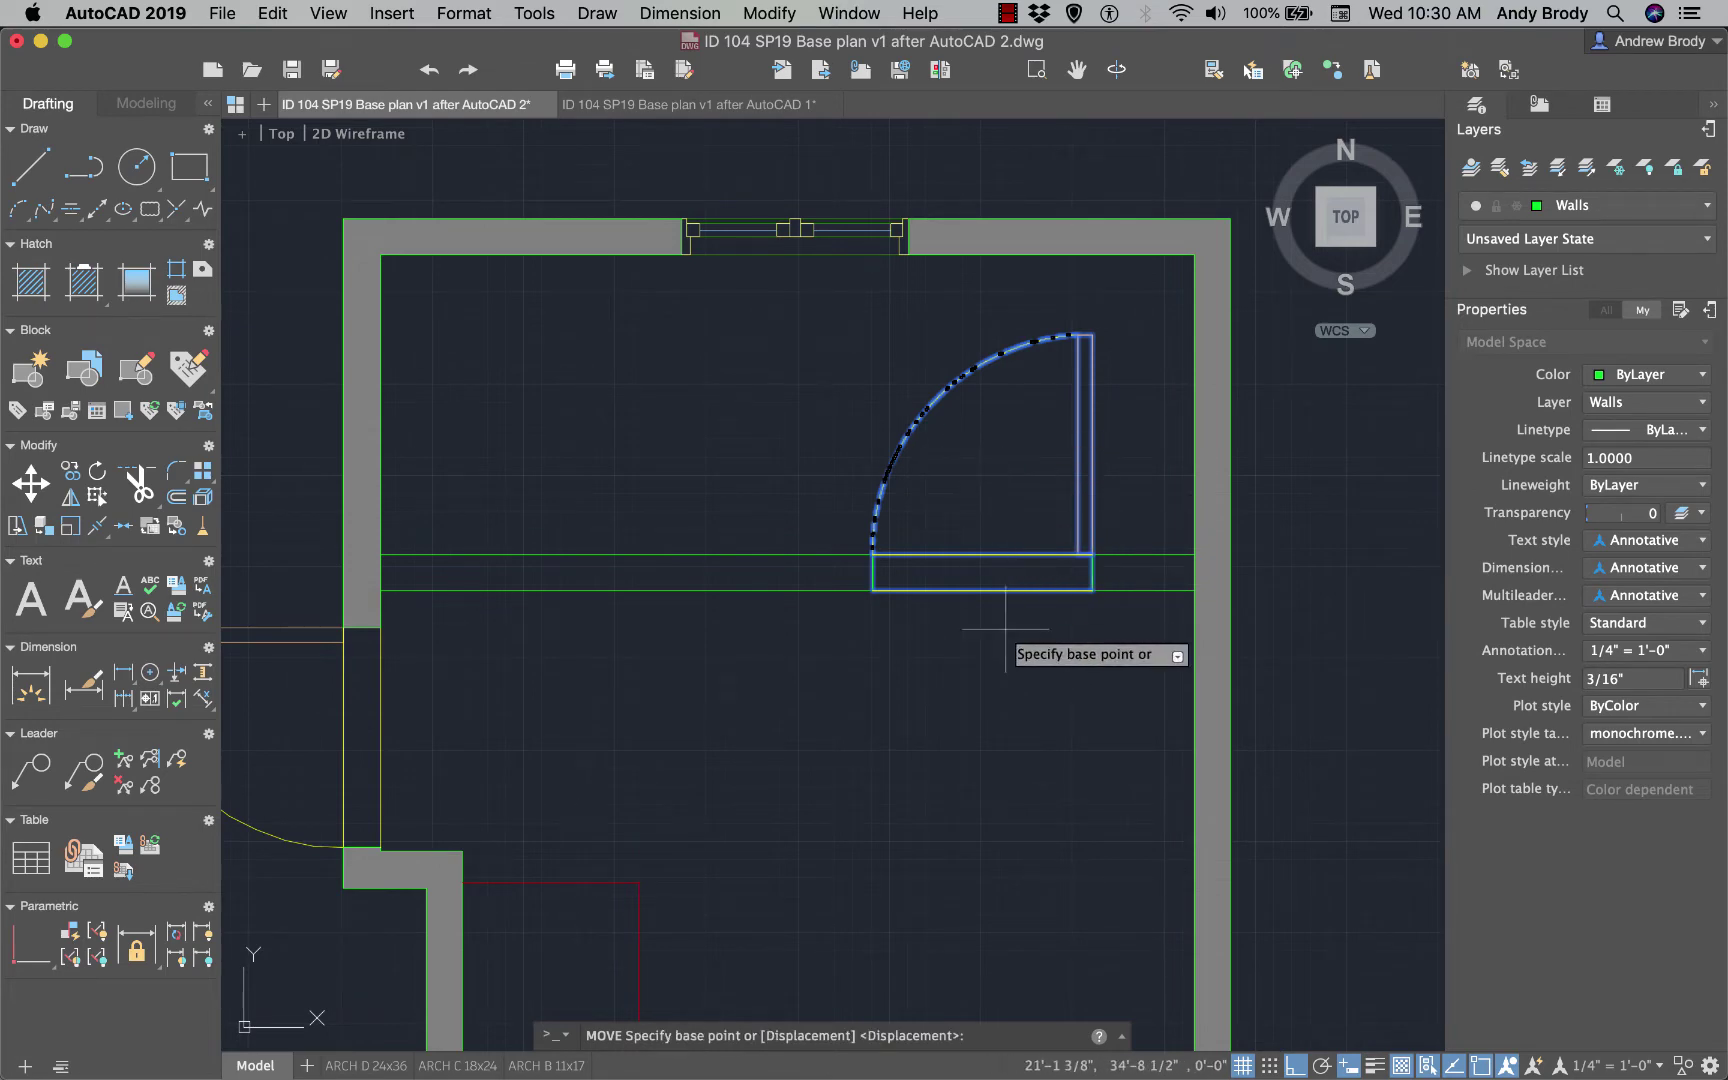
{"action": "left_click", "coordinate": [935, 687]}
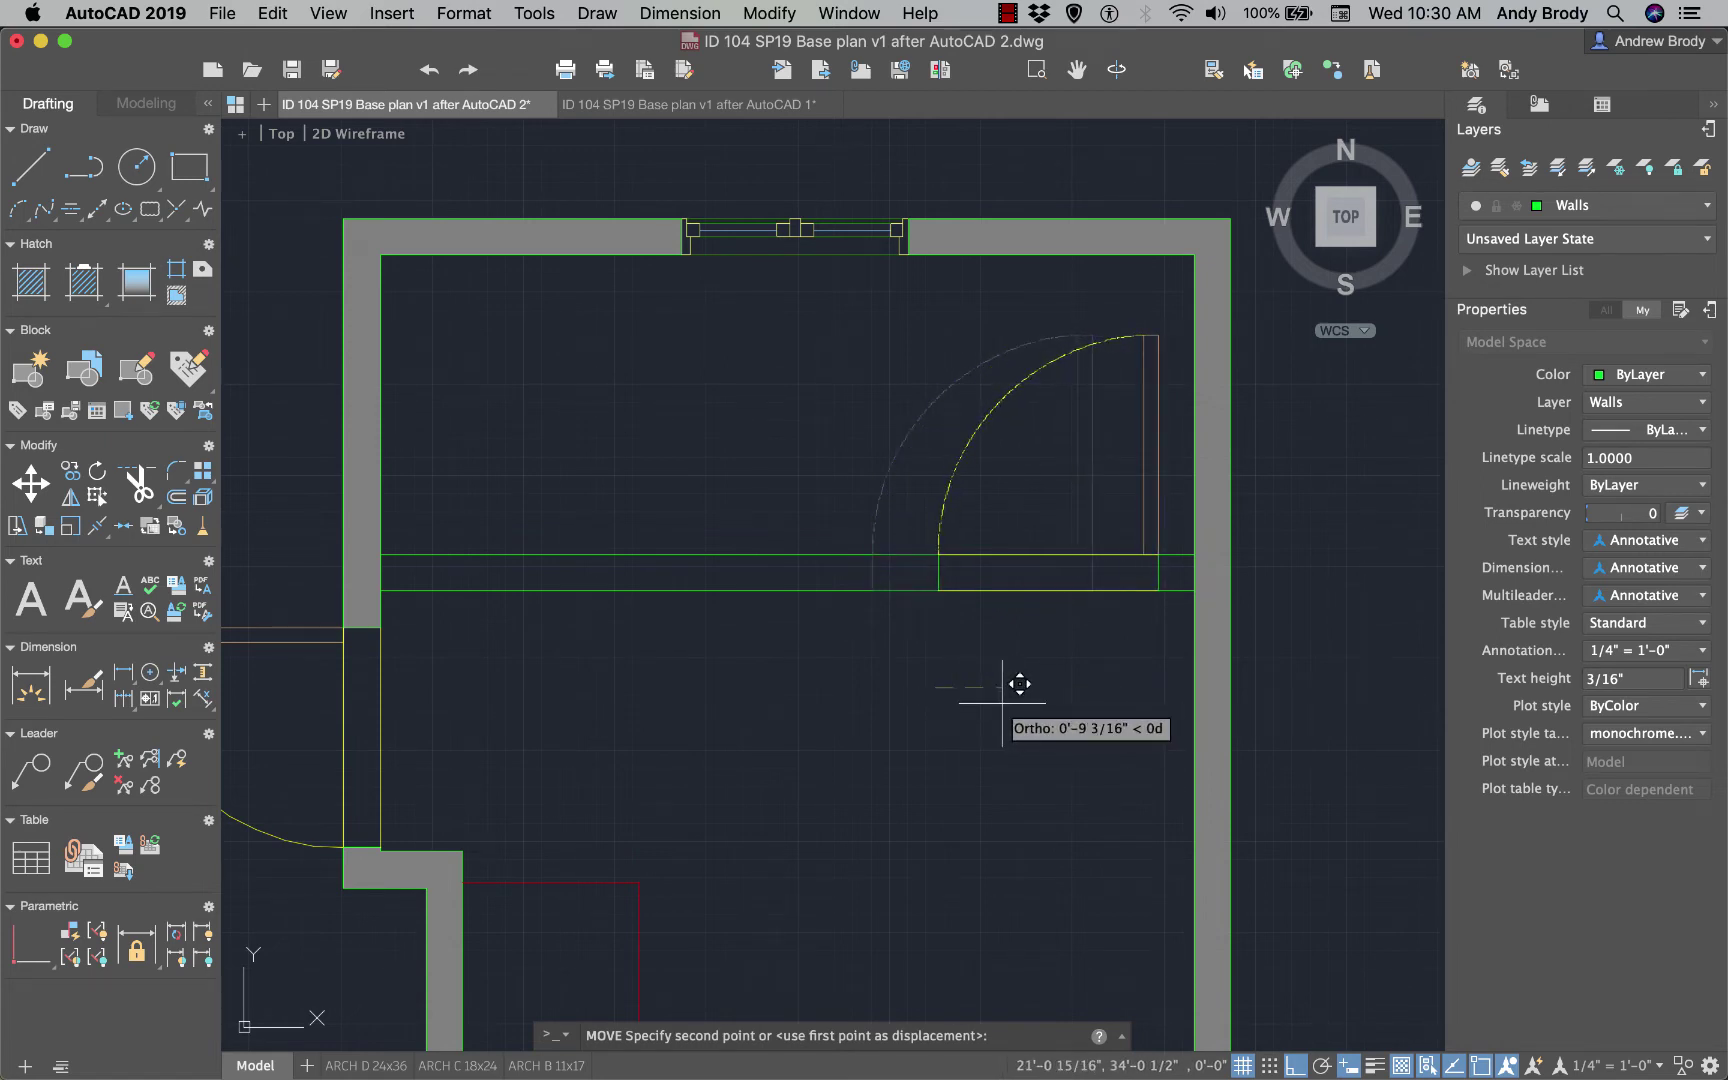
{"action": "left_click", "coordinate": [1004, 703]}
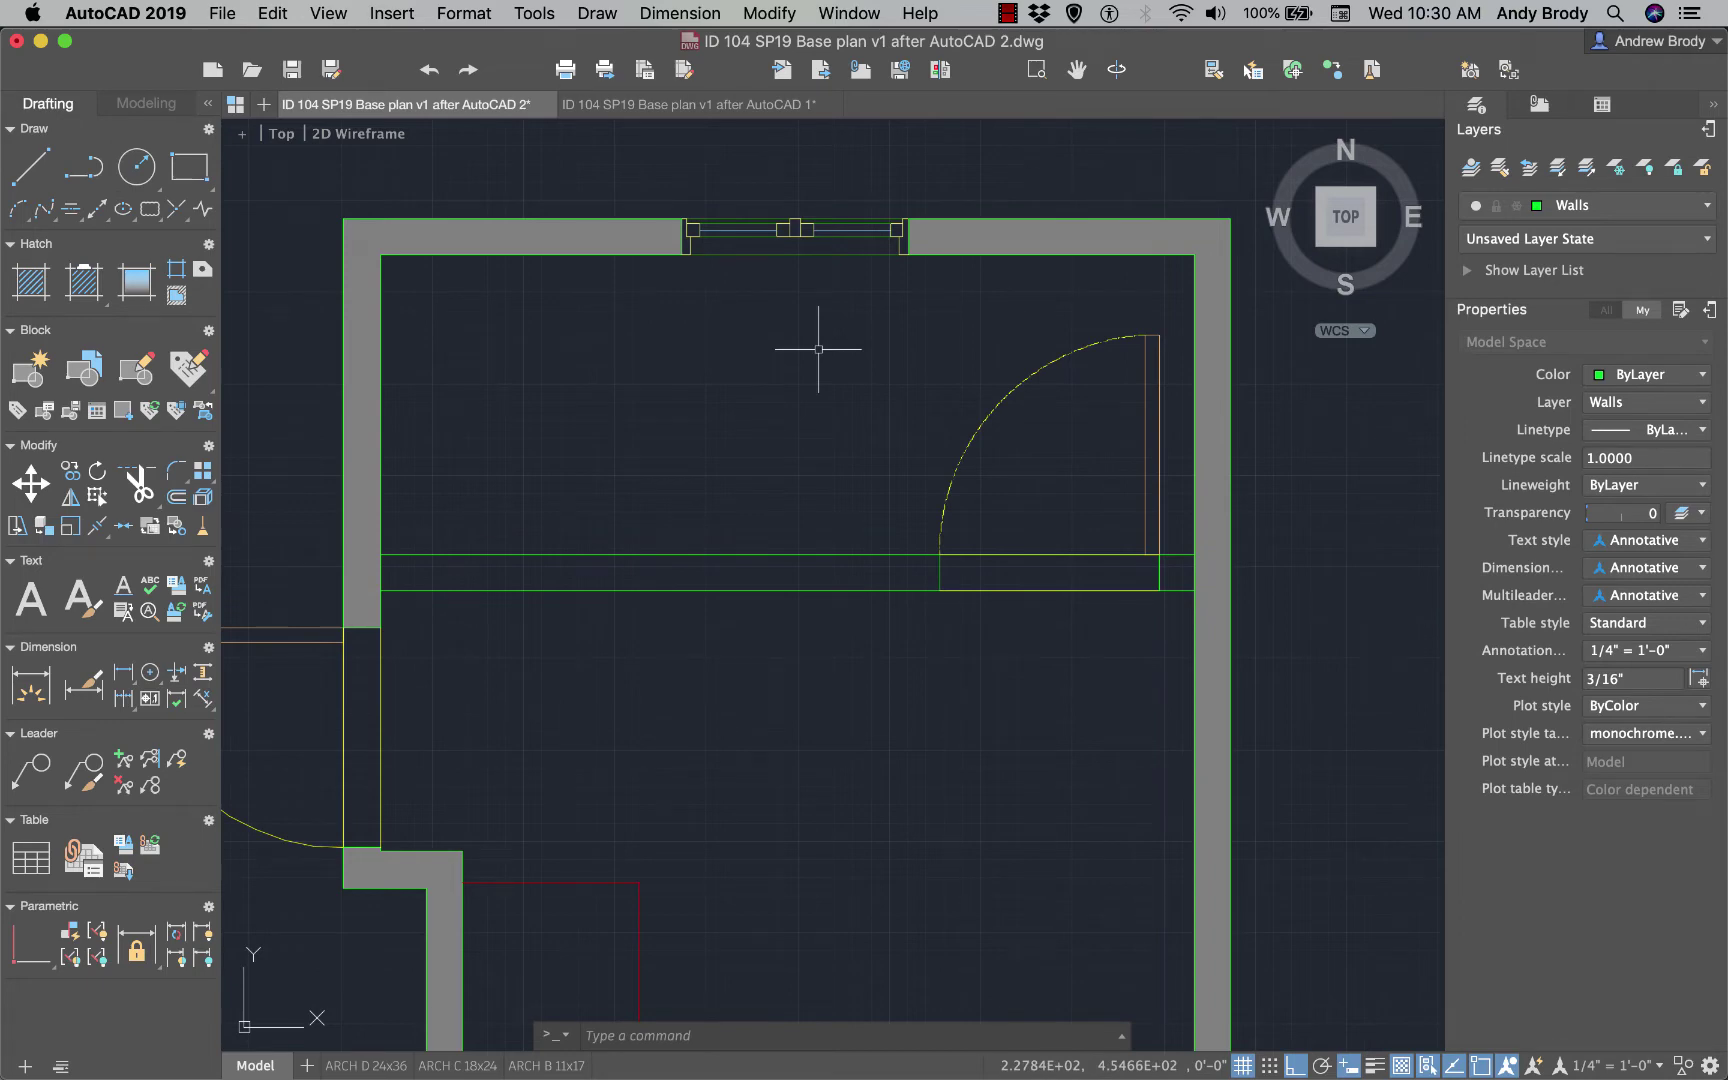
- Mirror the partition door across the horizontal axis through its jamb midpoints so it swings downward, erasing the source objects
{"action": "left_click", "coordinate": [884, 320]}
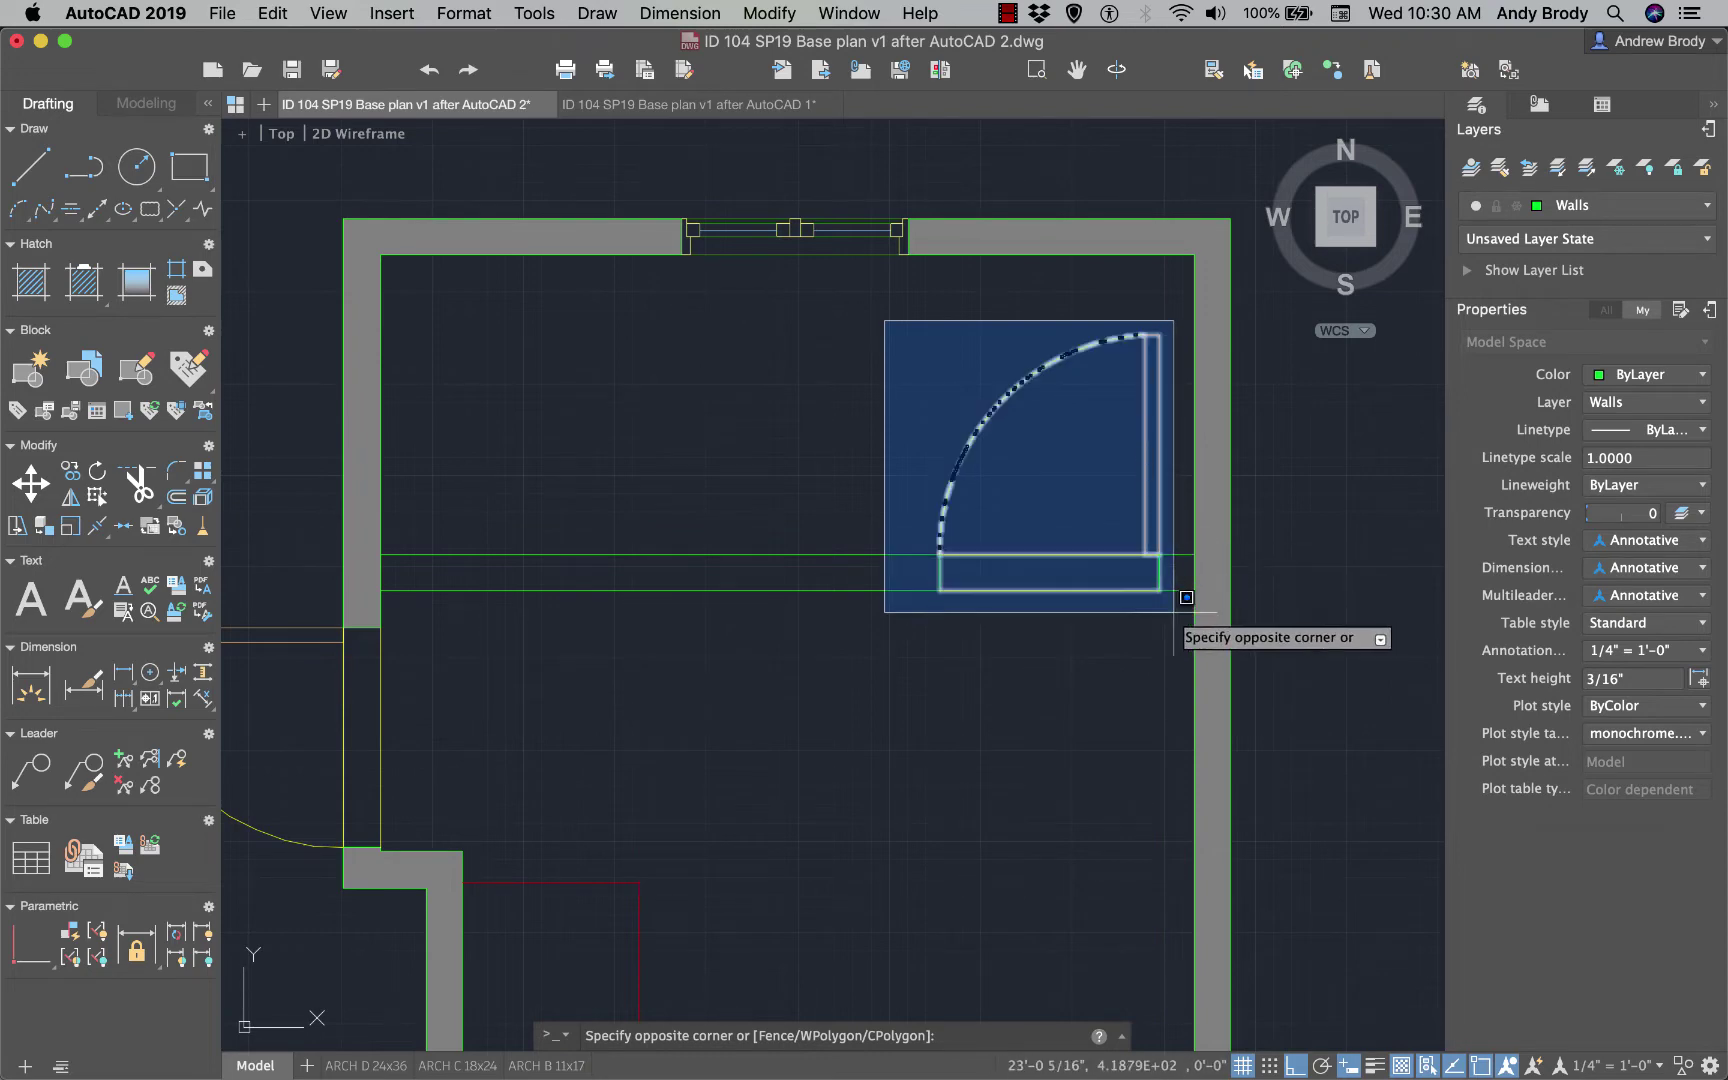
{"action": "left_click", "coordinate": [1188, 598]}
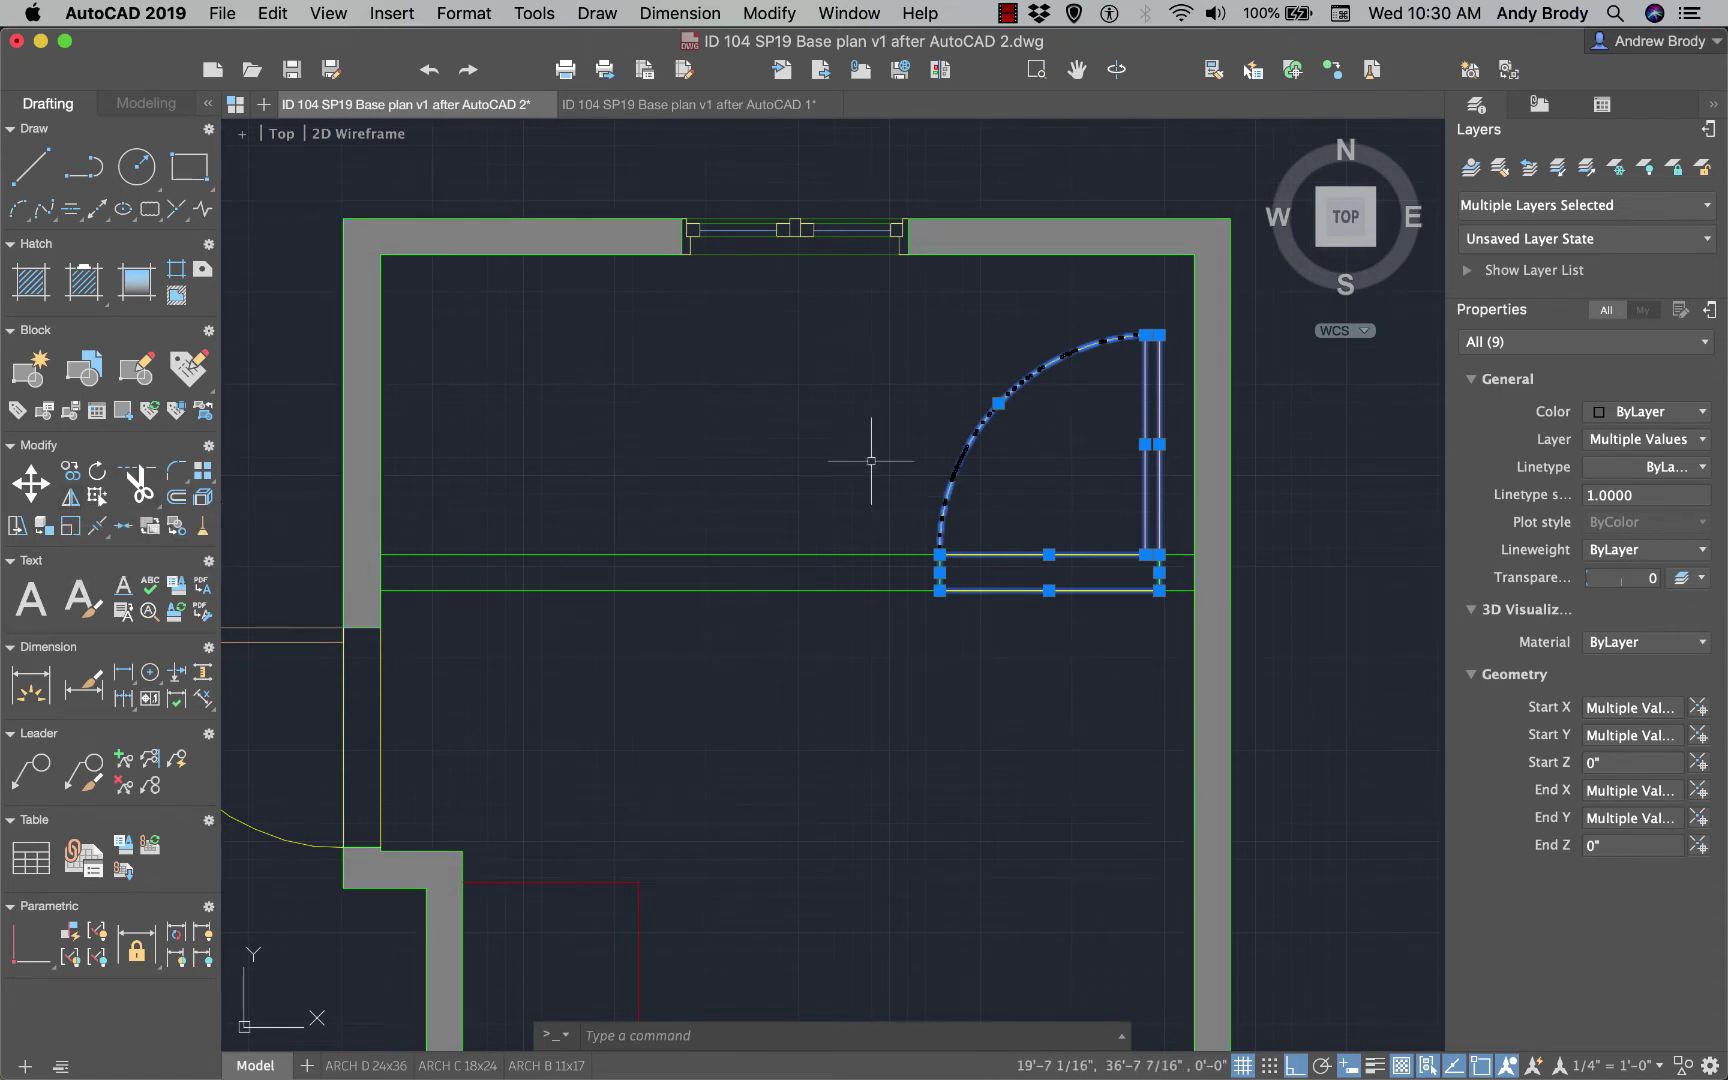
{"action": "type", "text": "mirr"}
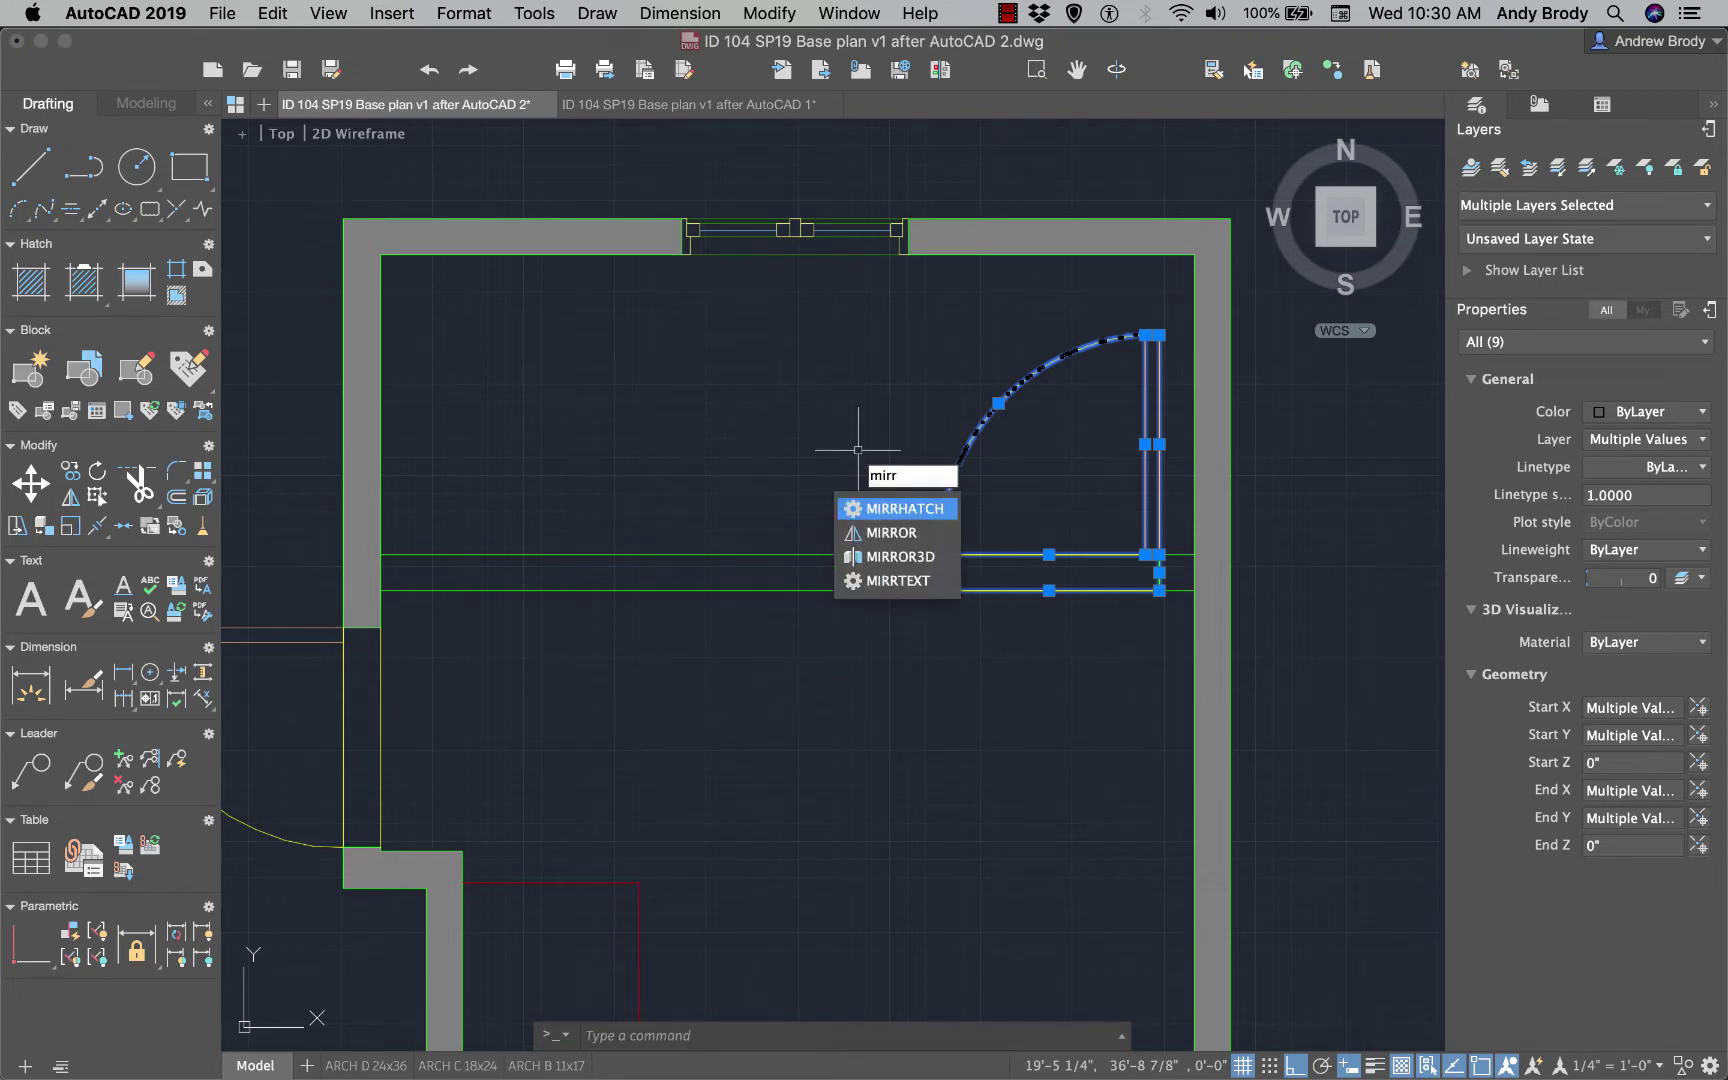
{"action": "left_click", "coordinate": [876, 532]}
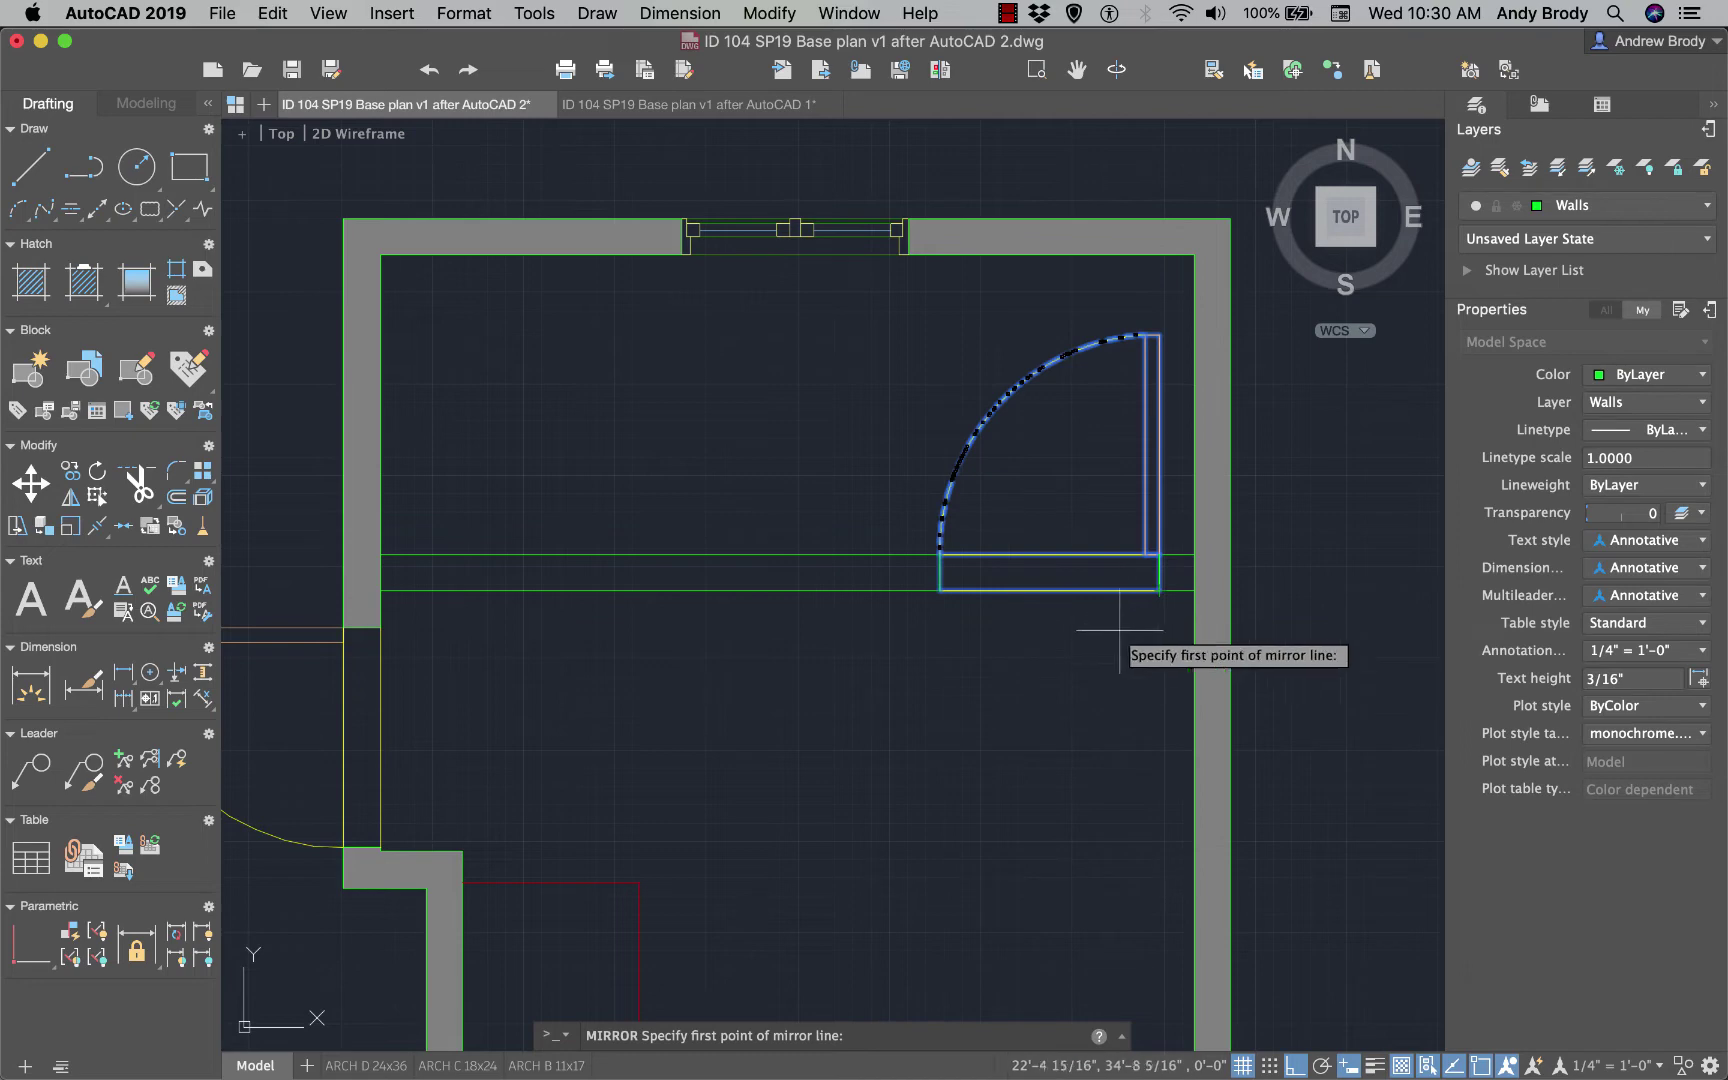
{"action": "scroll", "coordinate": [1068, 614], "scroll_direction": "up", "scroll_amount": 2}
{"action": "mouse_move", "coordinate": [1068, 614]}
{"action": "middle_mouse_down"}
{"action": "mouse_move", "coordinate": [1010, 656]}
{"action": "mouse_move", "coordinate": [906, 686]}
{"action": "middle_mouse_up"}
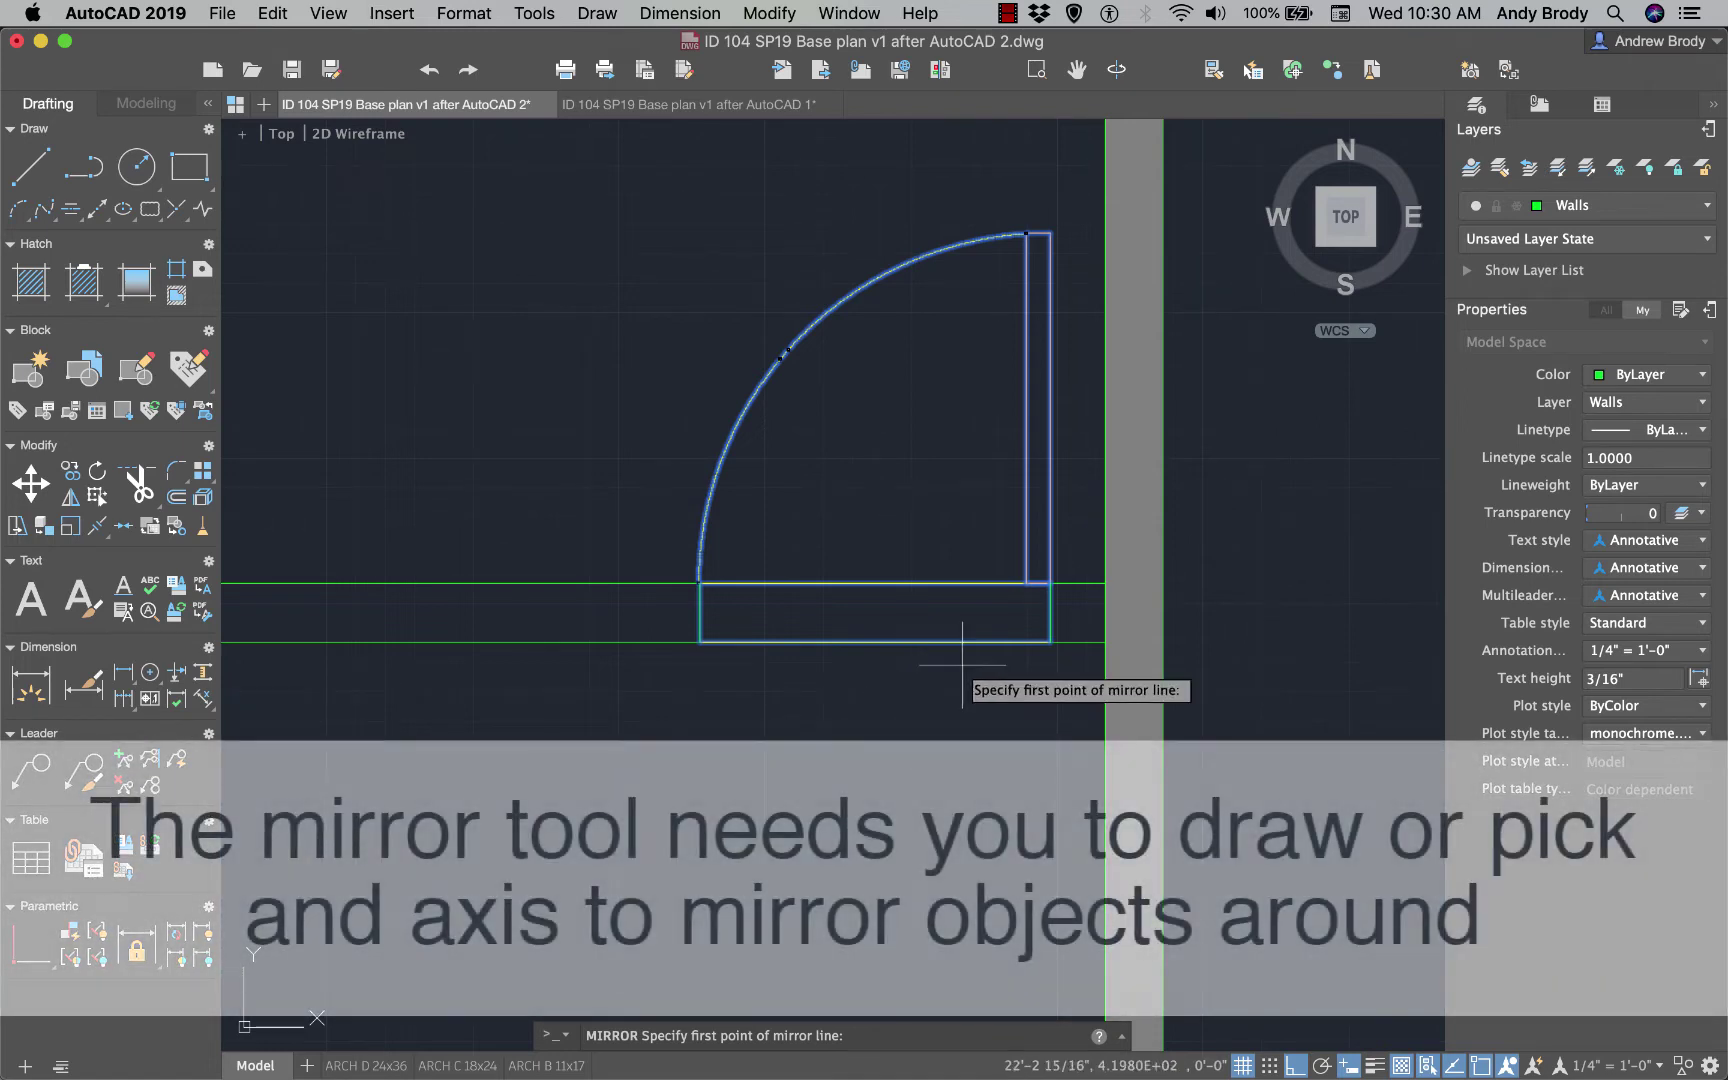
{"action": "left_click", "coordinate": [1050, 614]}
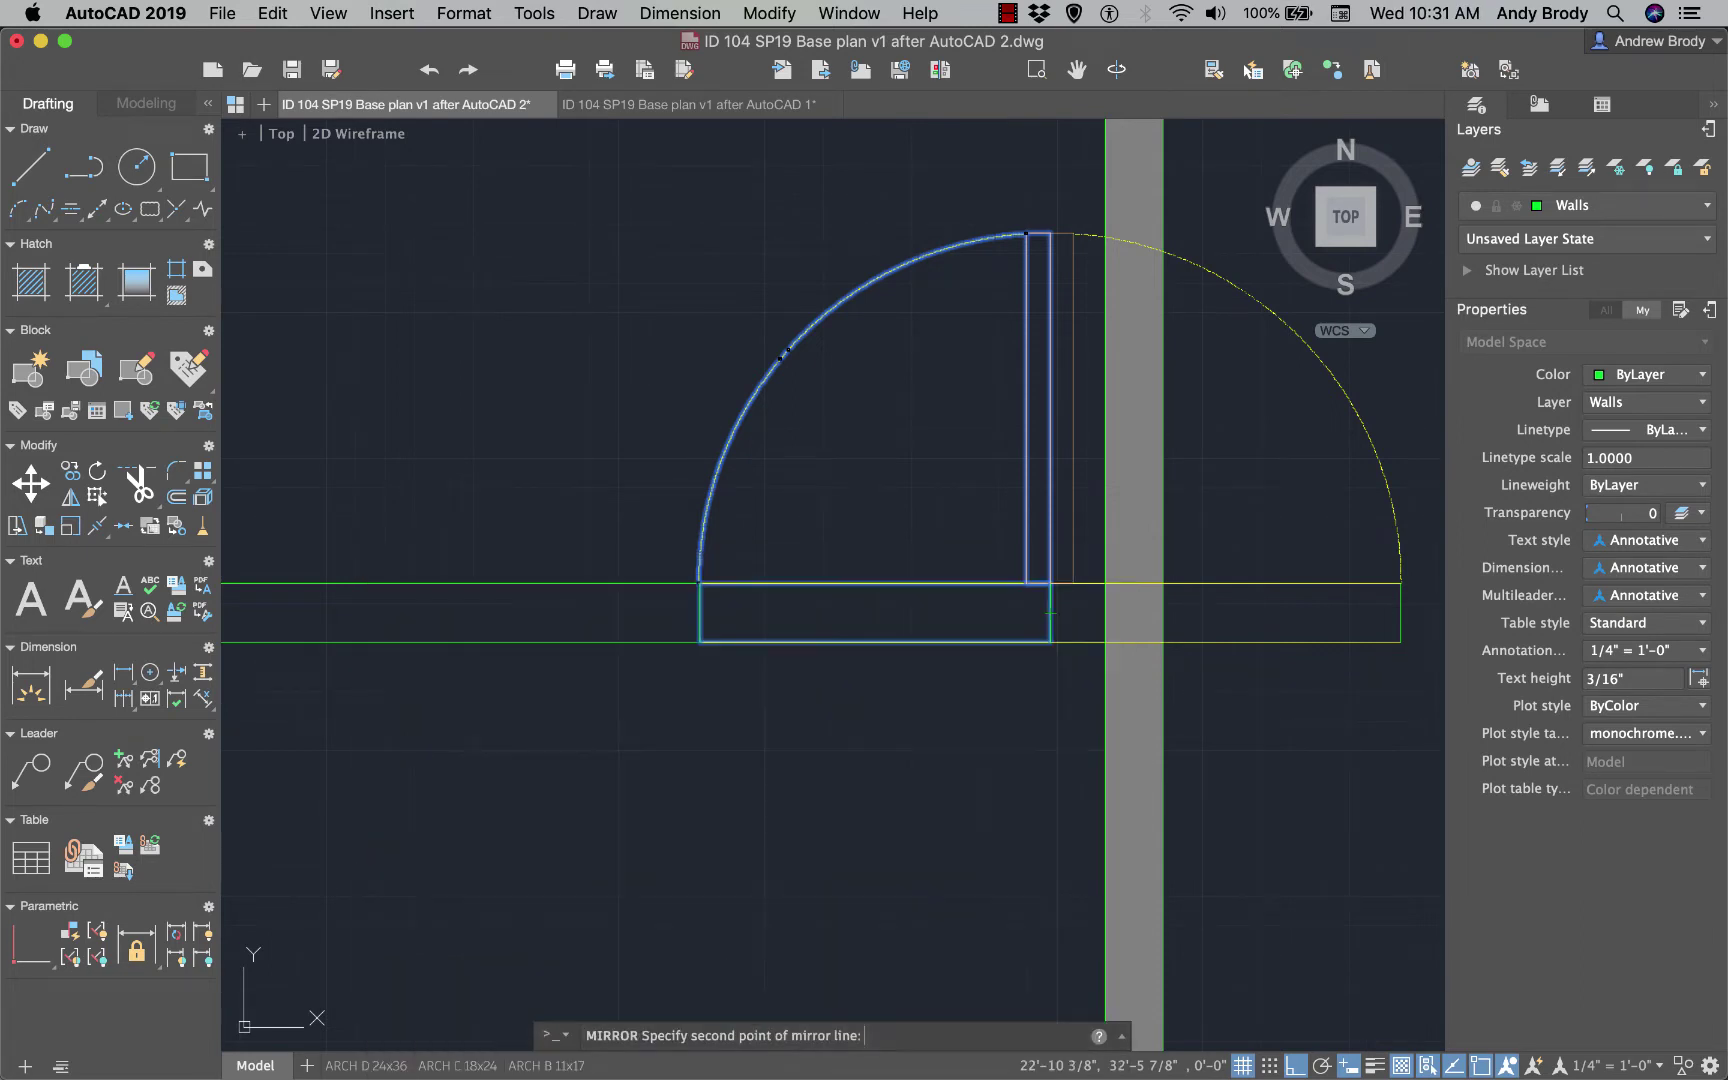
{"action": "left_click", "coordinate": [699, 613]}
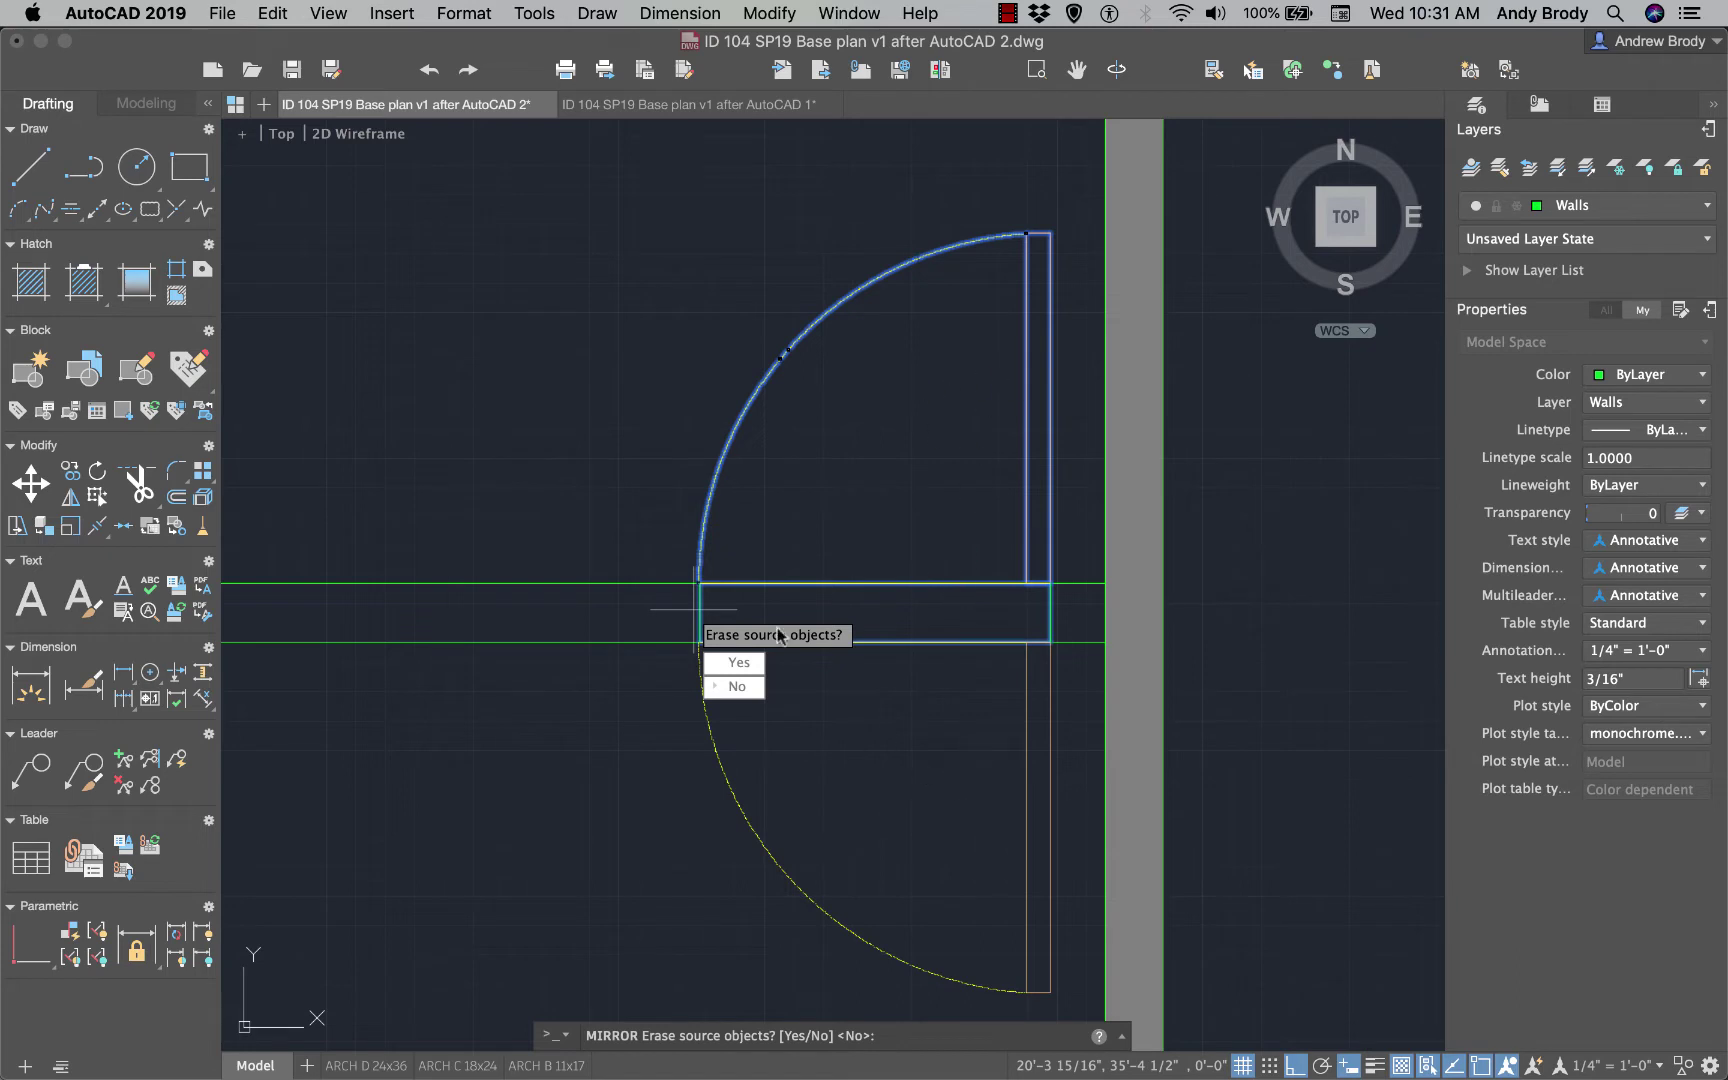
{"action": "left_click", "coordinate": [737, 670]}
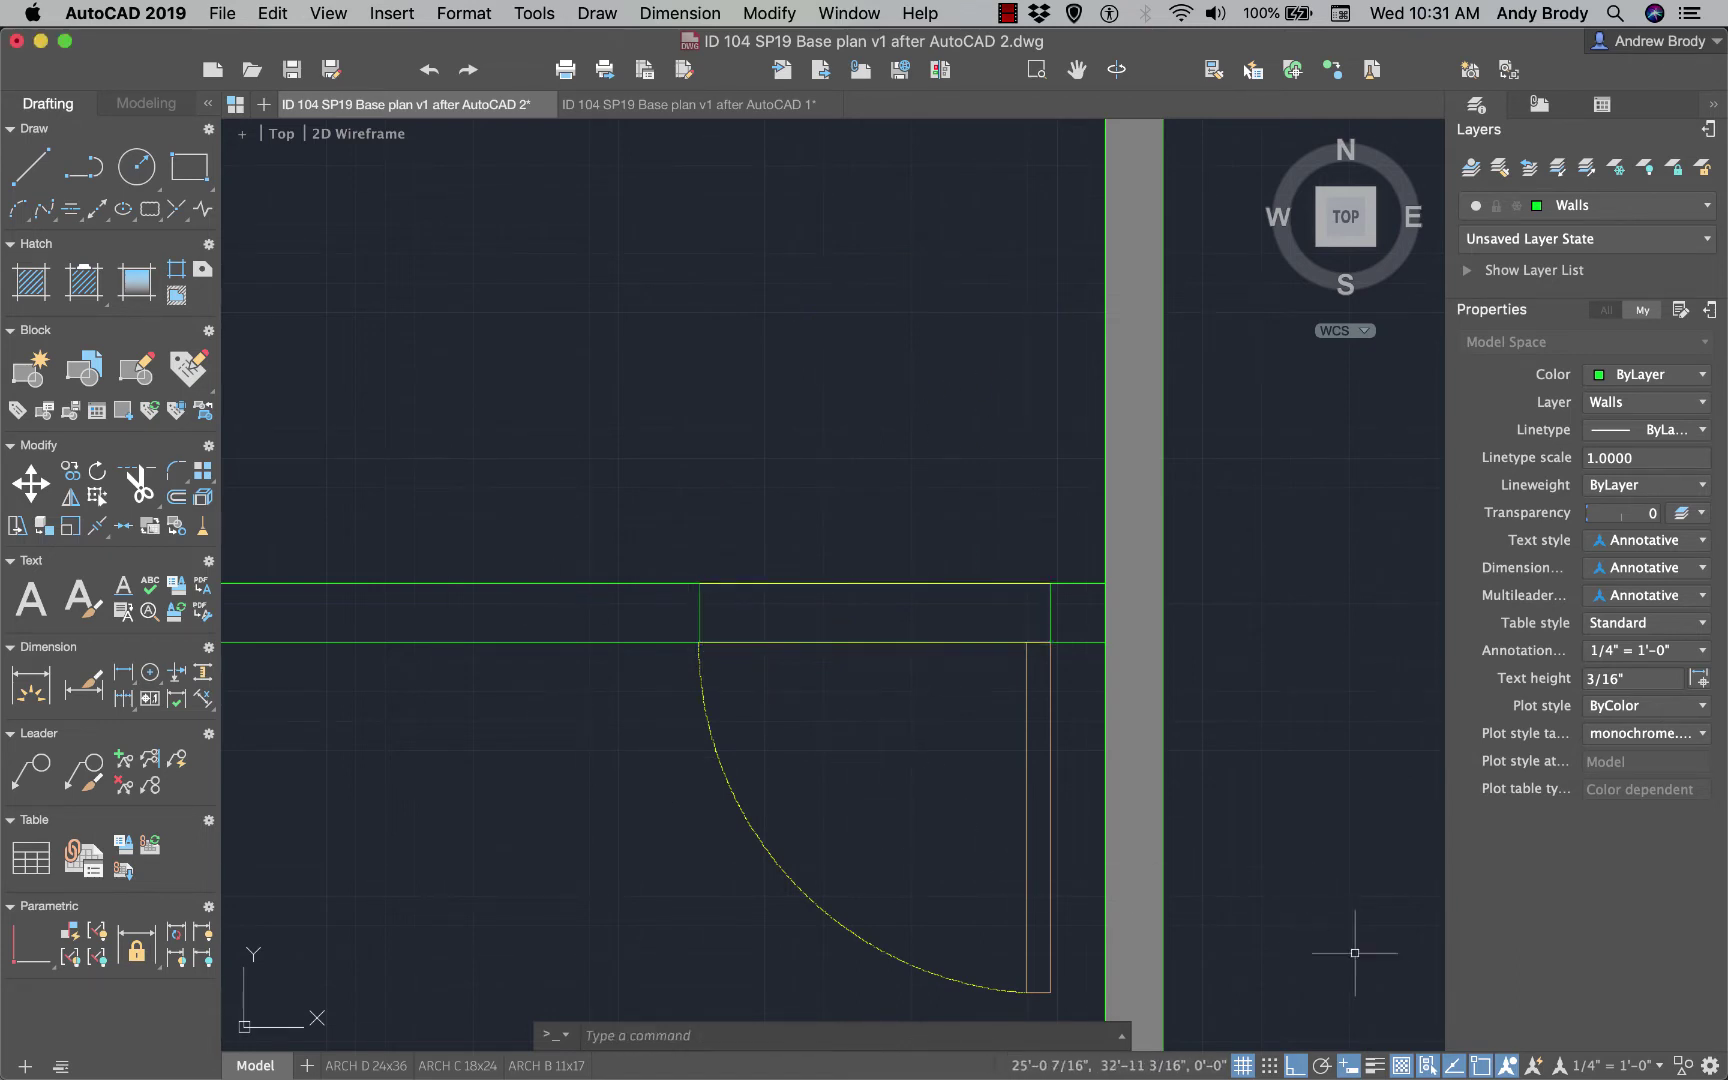
- Turn on lineweight display for the drawing, then clear the selection of the partition's upper line
{"action": "left_click", "coordinate": [1072, 584]}
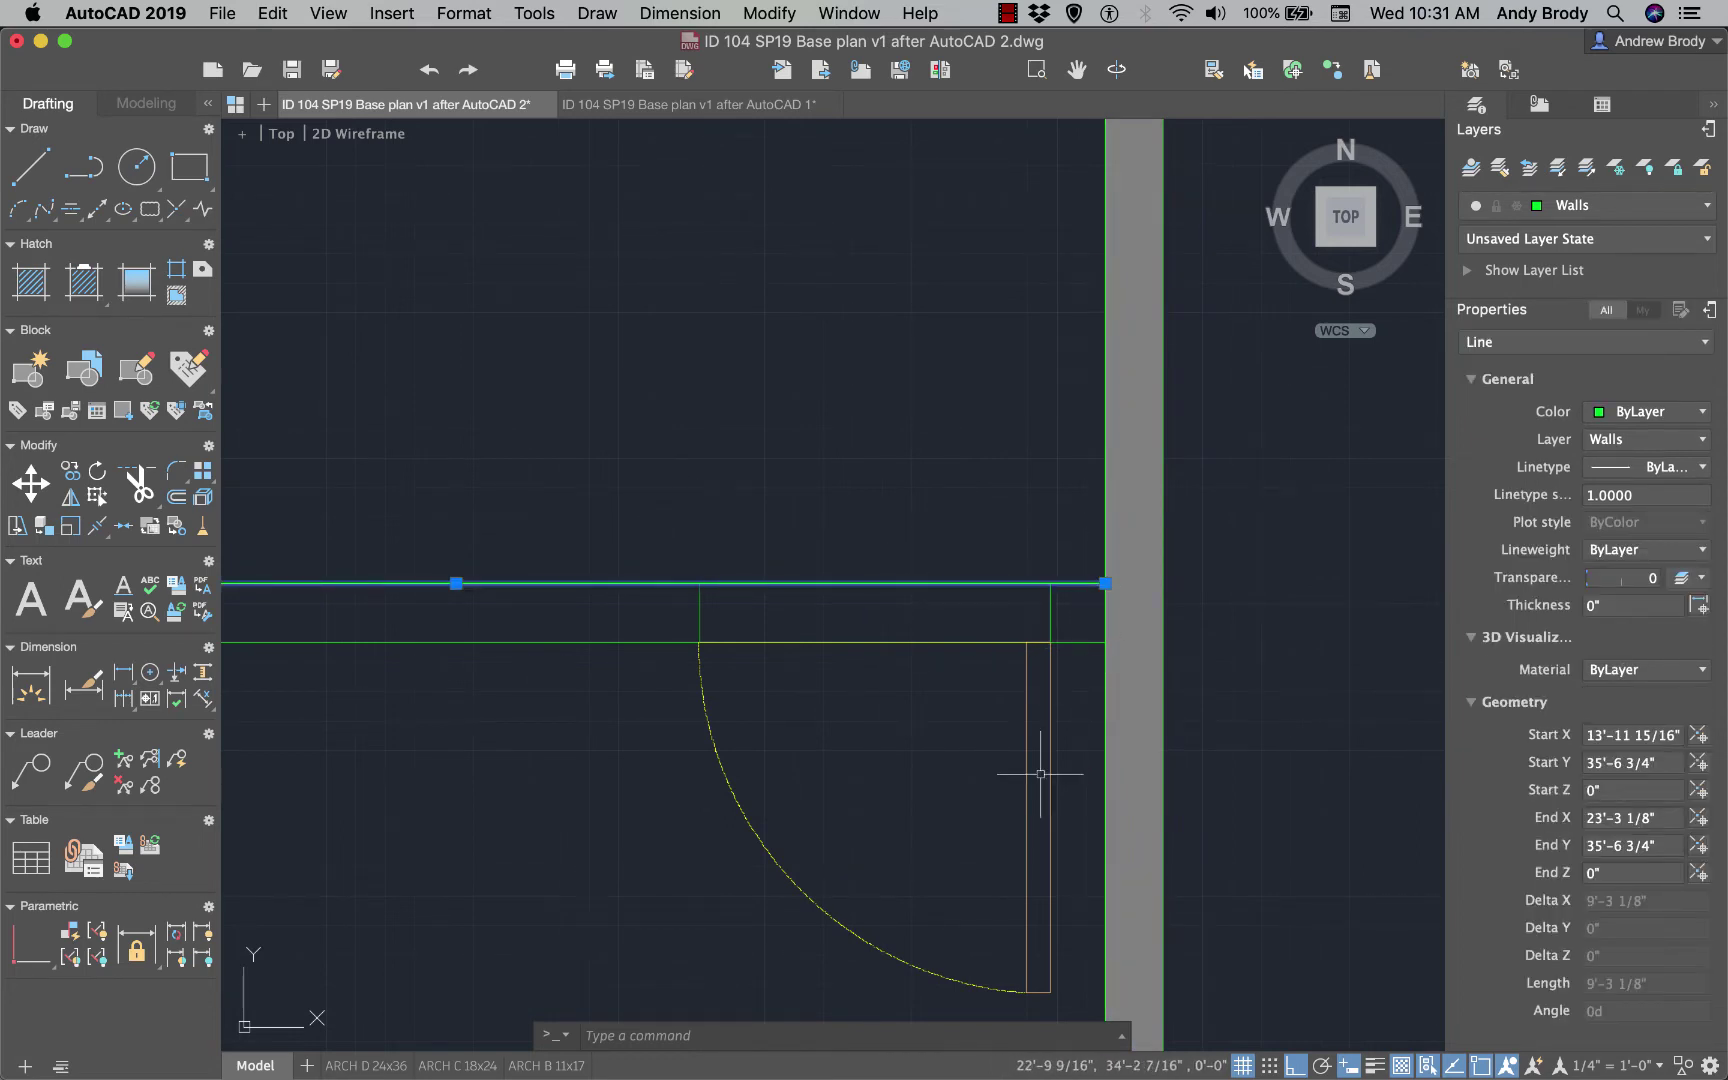
{"action": "left_click", "coordinate": [1380, 1065]}
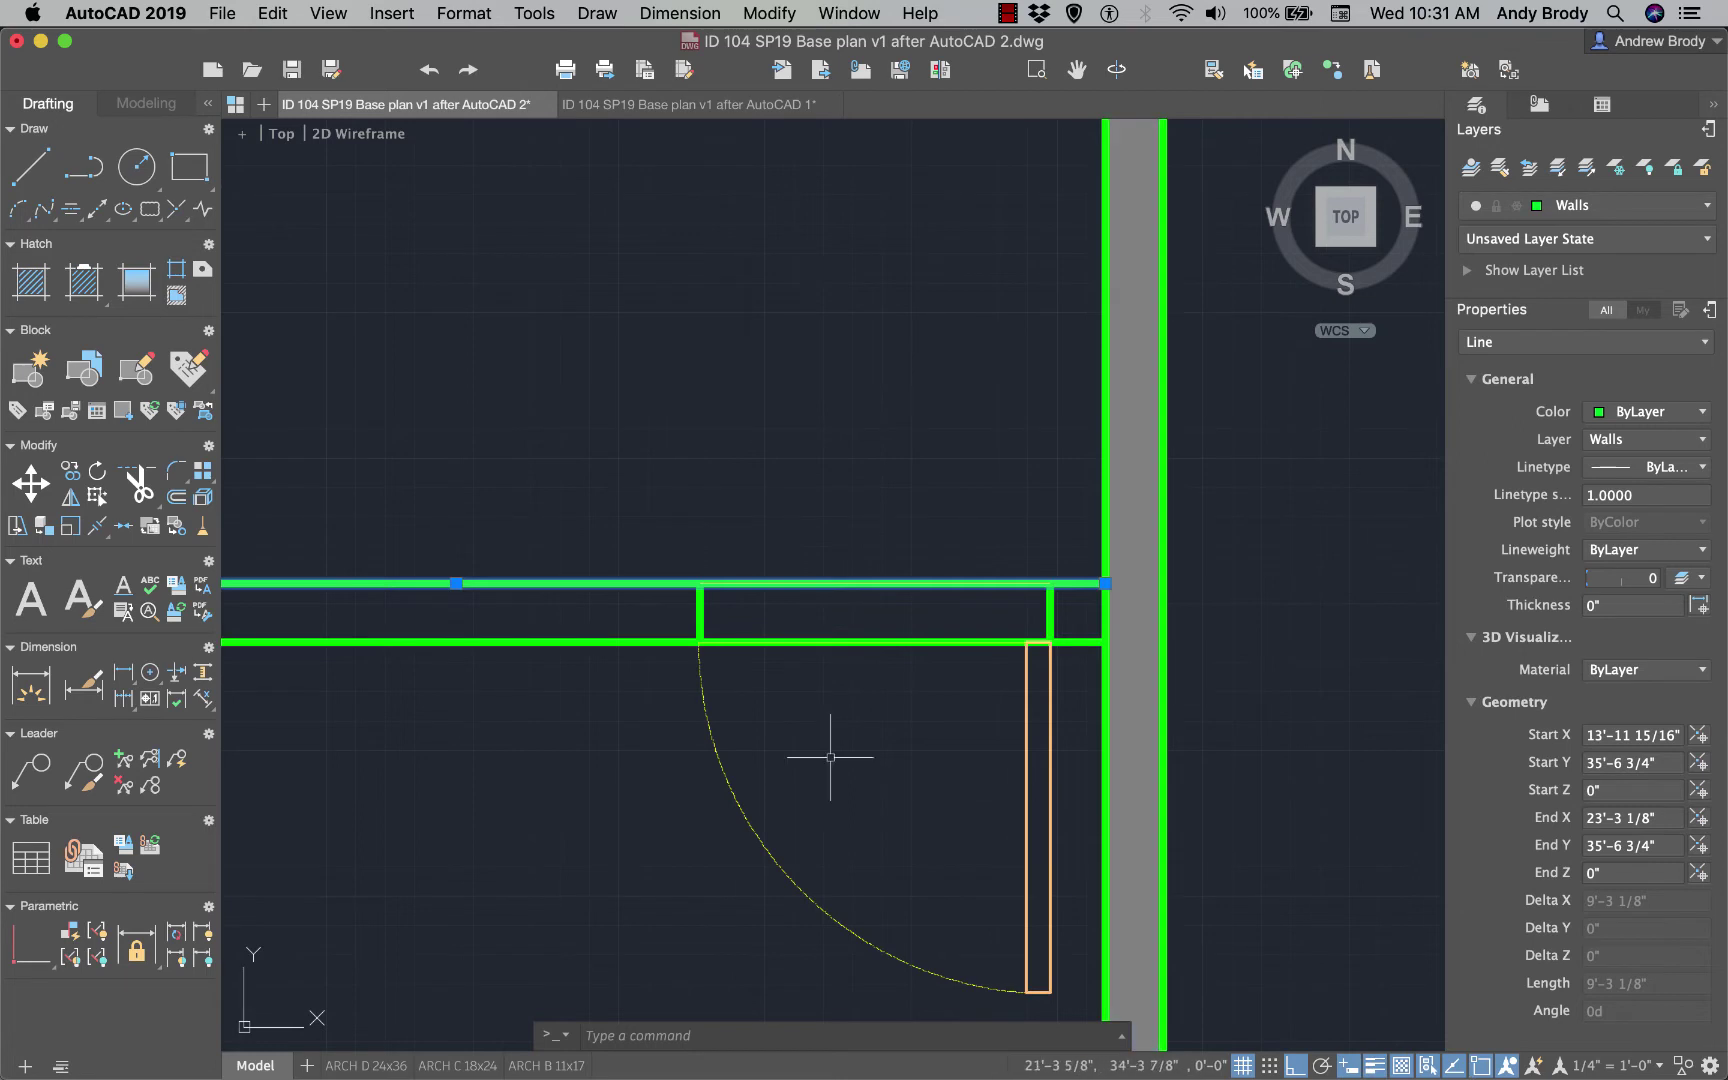
{"action": "key", "text": "Escape"}
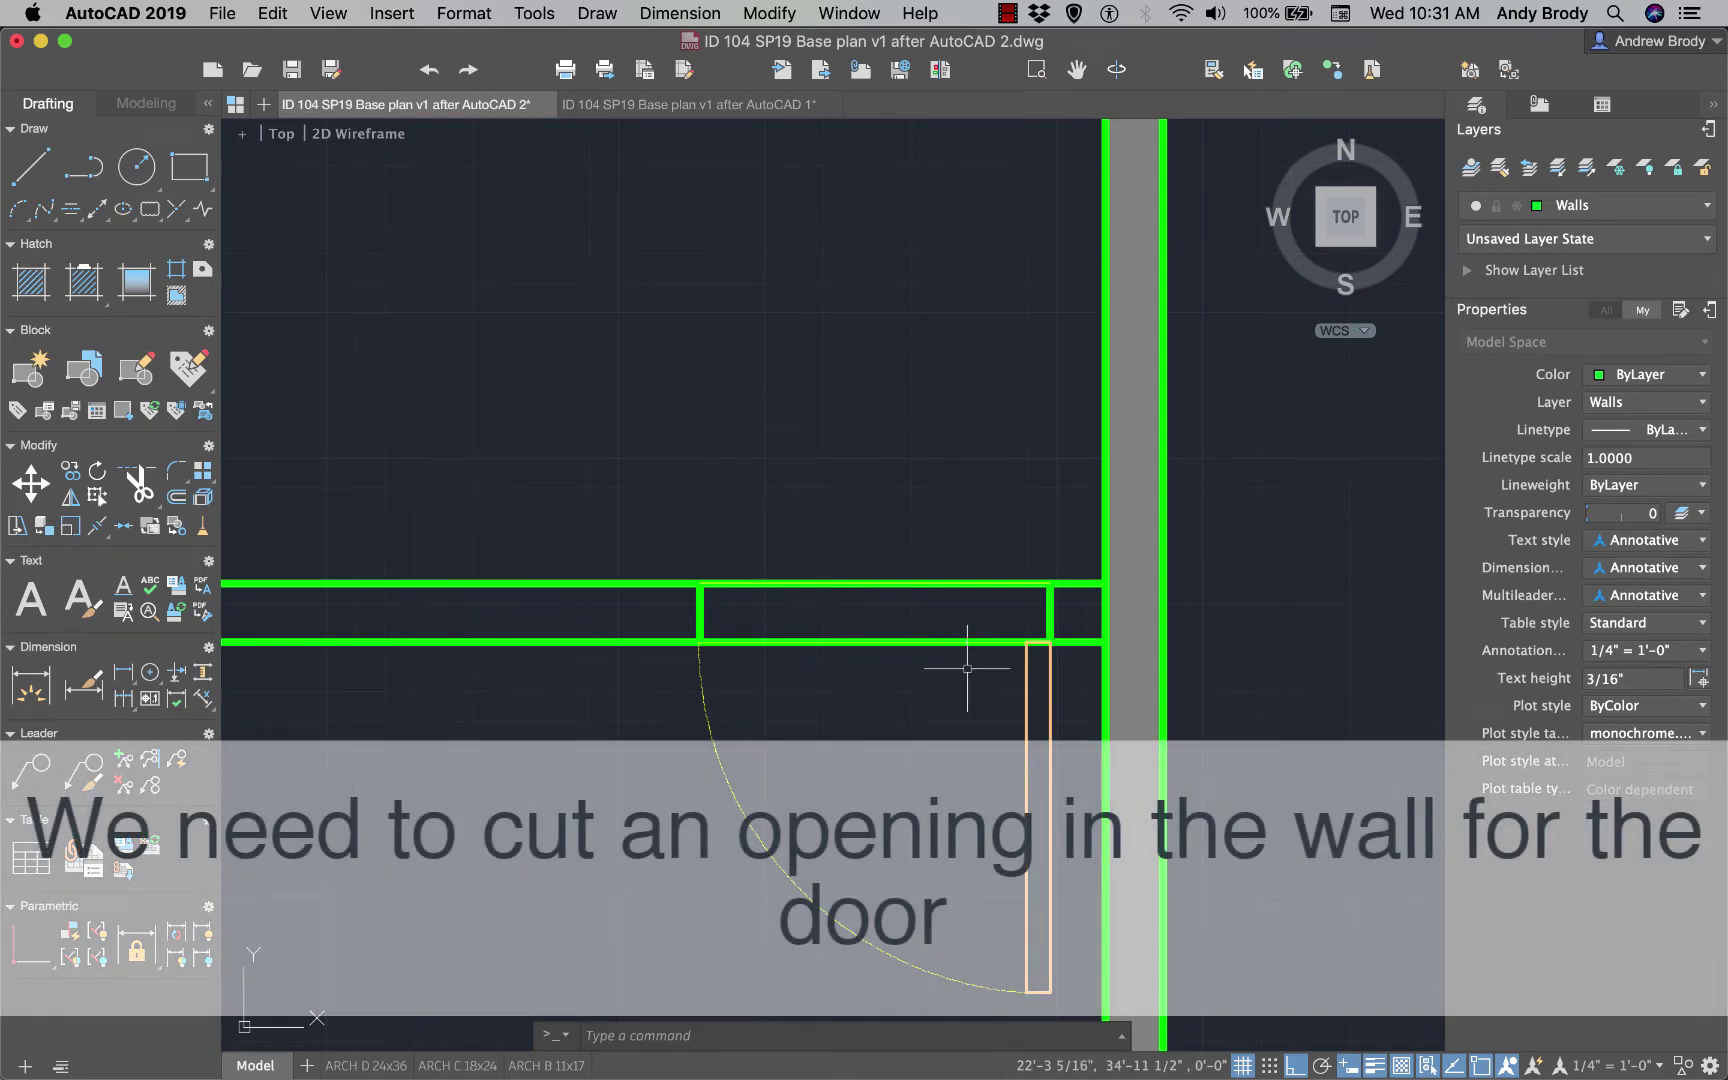
- Trim both partition wall lines between the two door jambs, using the jambs as cutting edges, to open the doorway
{"action": "type", "text": "trim"}
{"action": "key", "text": "Return"}
{"action": "left_click", "coordinate": [684, 537]}
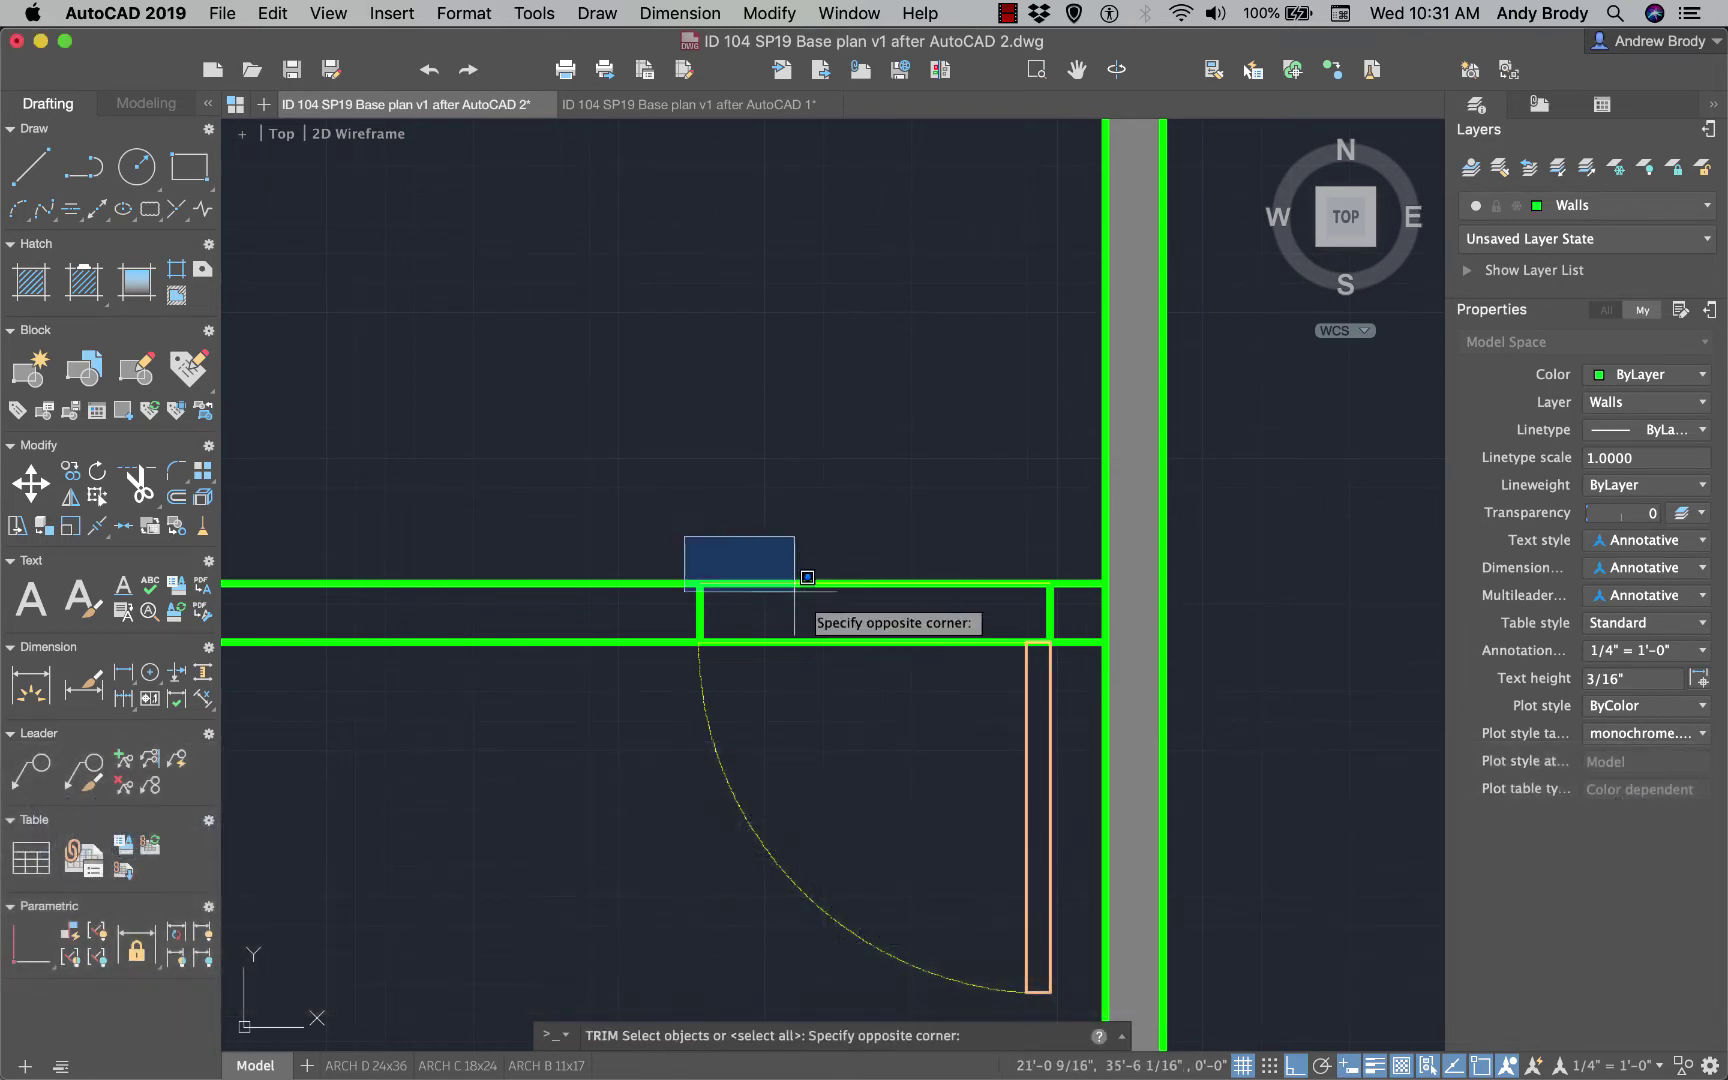
{"action": "left_click", "coordinate": [1081, 664]}
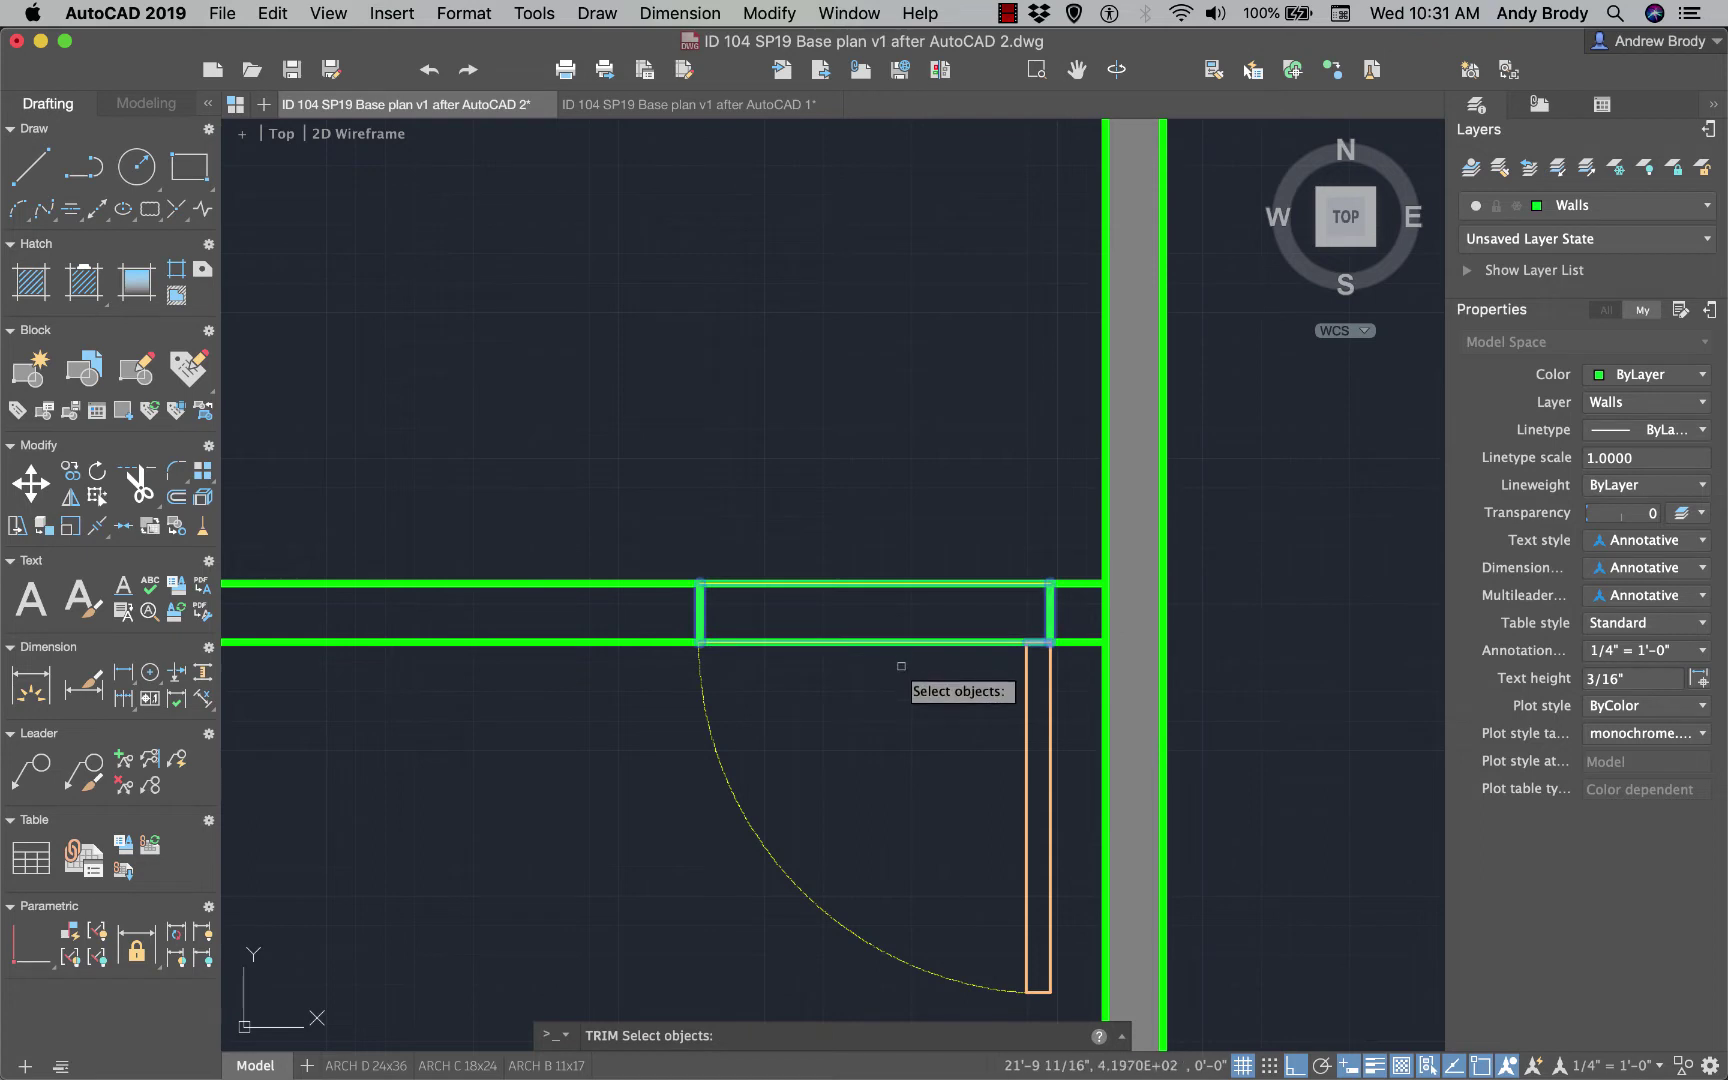
{"action": "key", "text": "Return"}
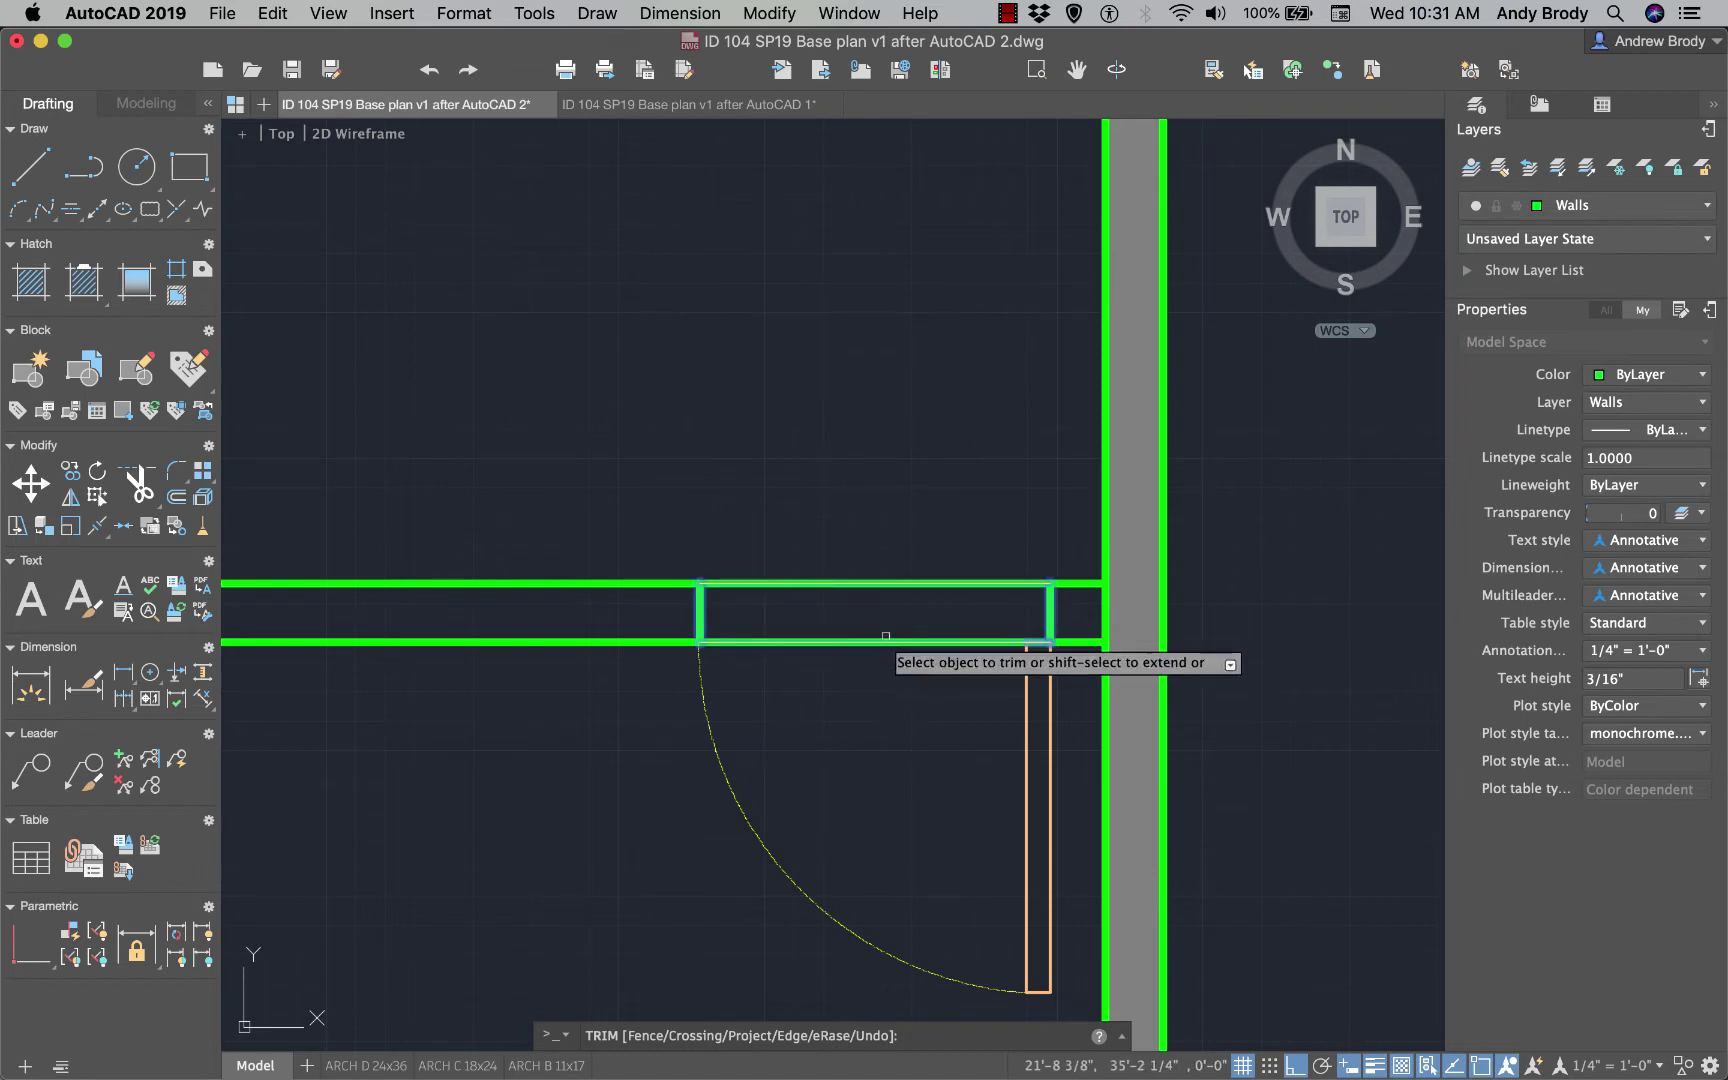
{"action": "left_click", "coordinate": [842, 554]}
{"action": "left_click", "coordinate": [822, 590]}
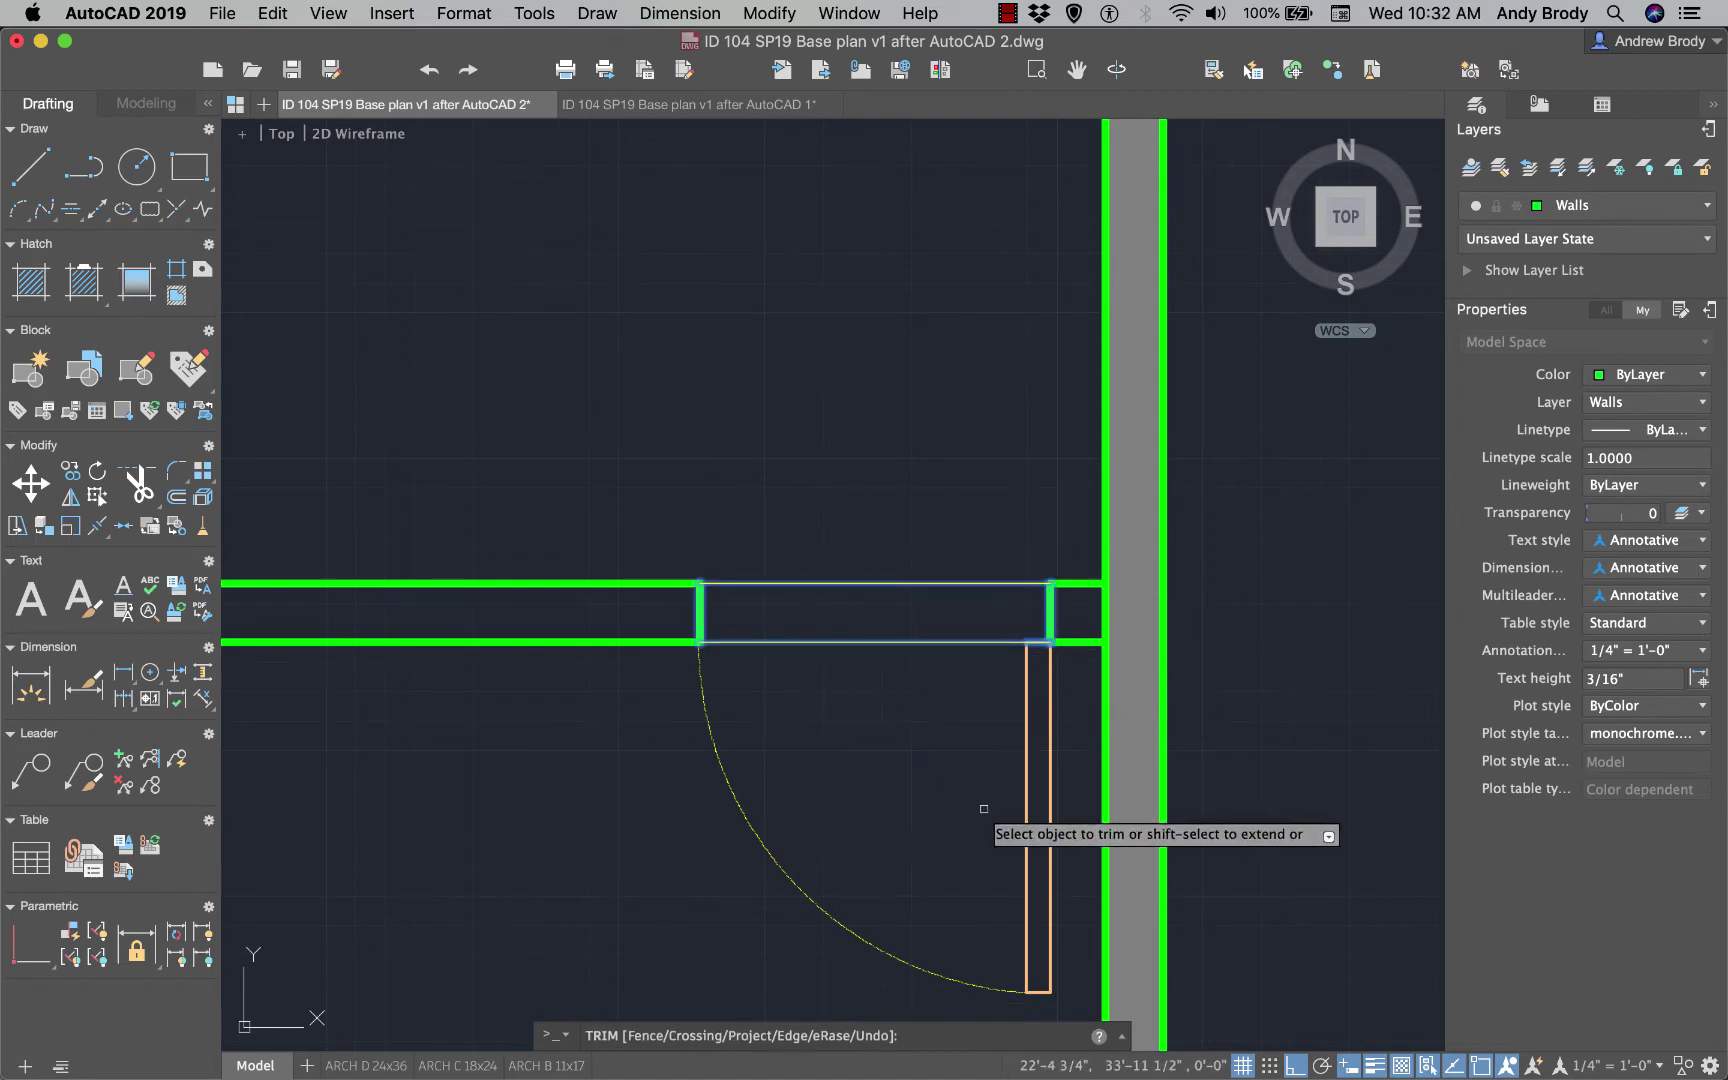
{"action": "key", "text": "Return"}
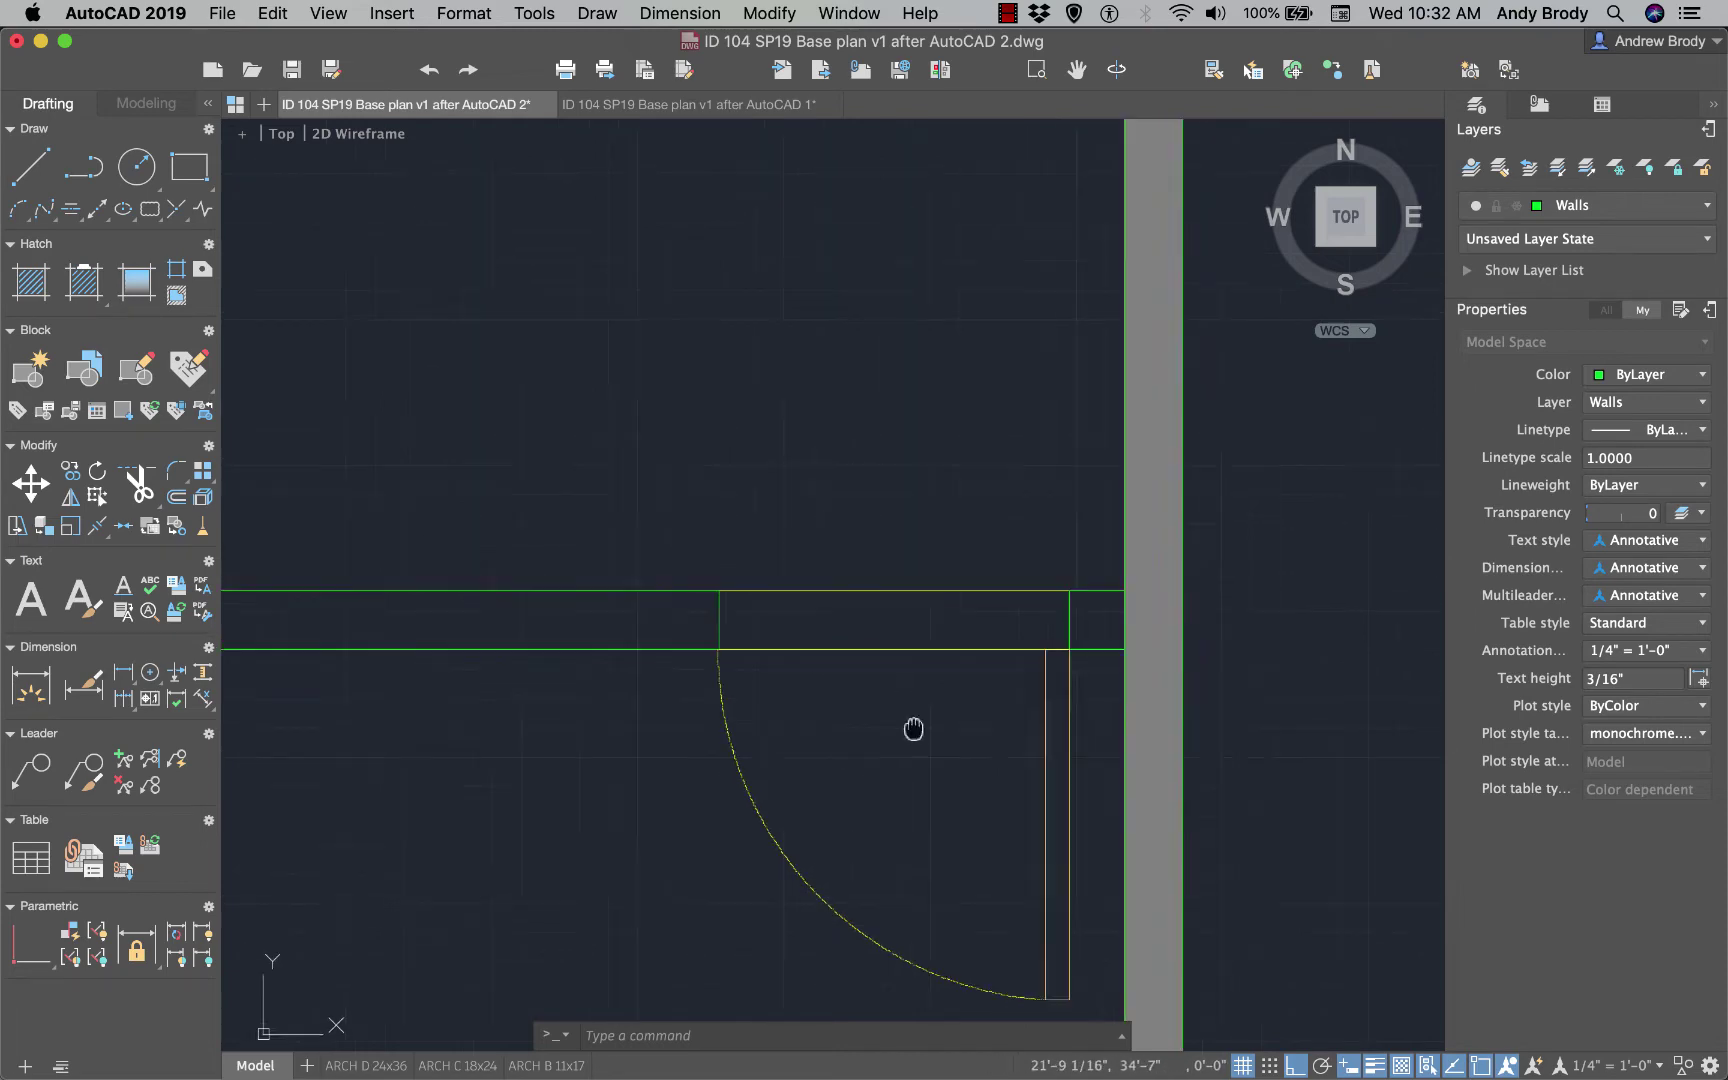
- Enlarge the drawing area by entering full screen and collapsing the tool sets palette to its narrow form
{"action": "scroll", "coordinate": [902, 706], "scroll_direction": "down", "scroll_amount": 5}
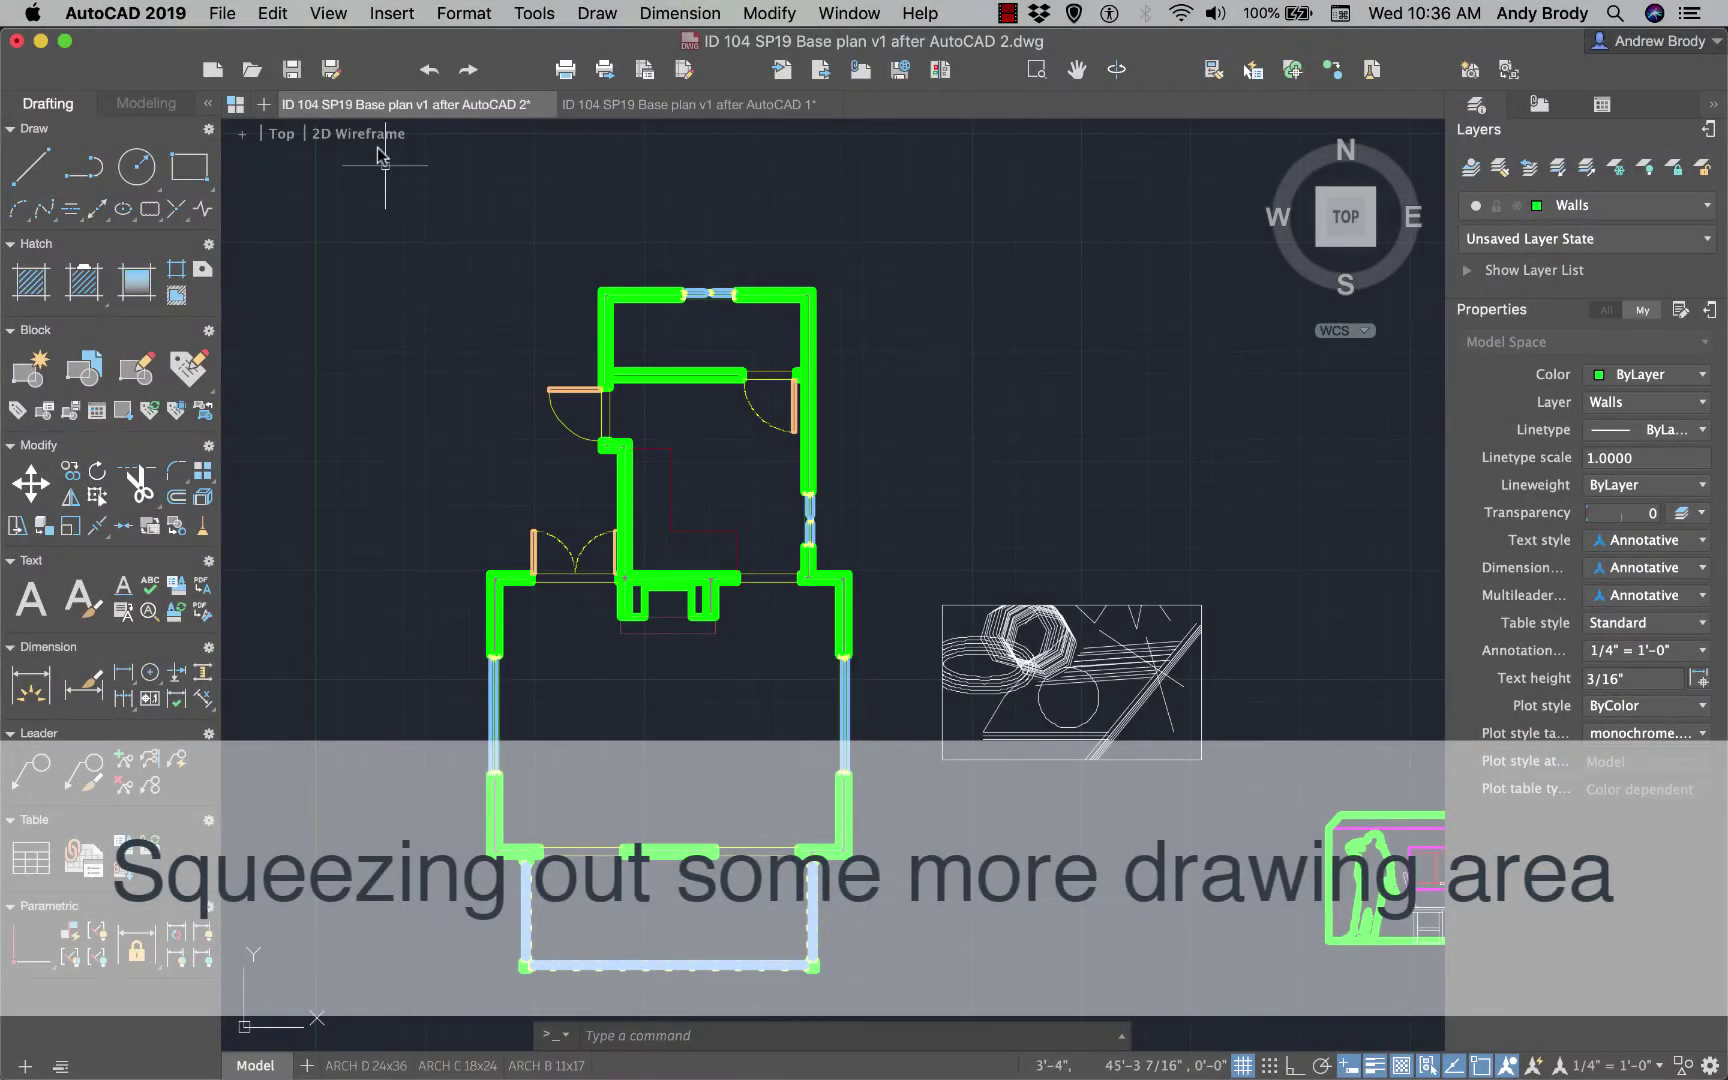
{"action": "left_click", "coordinate": [330, 13]}
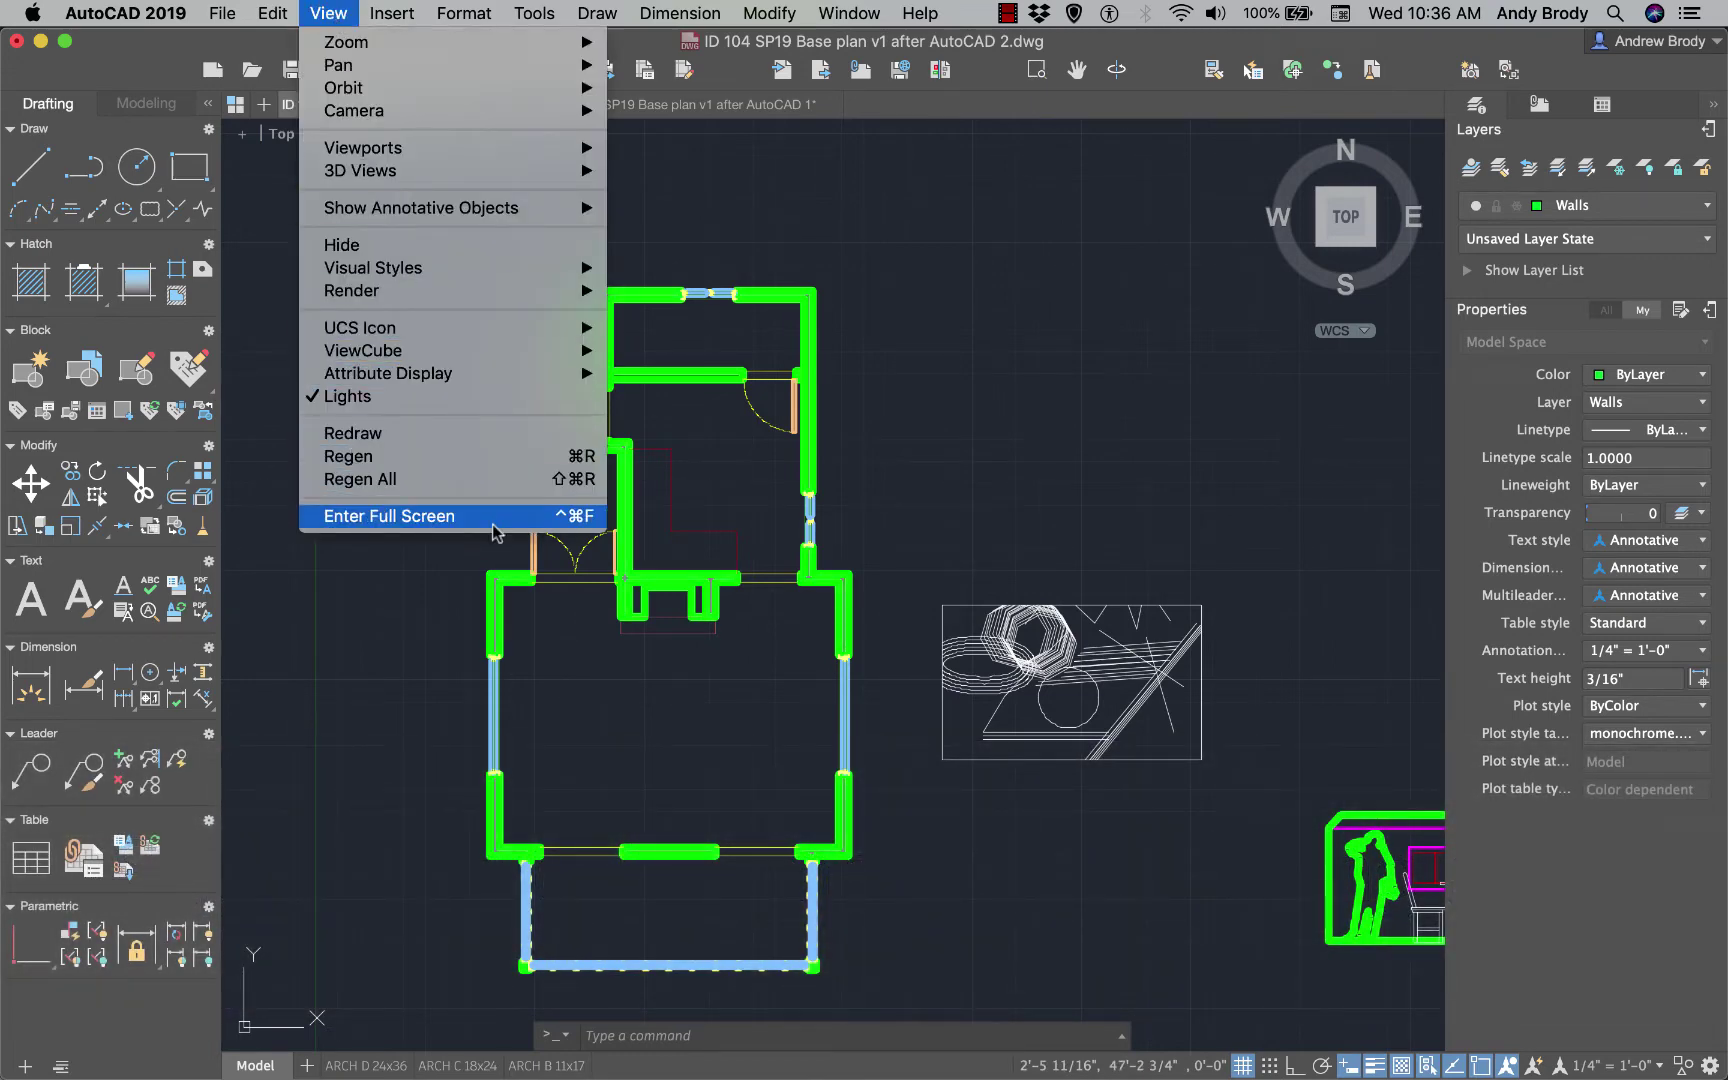
{"action": "left_click", "coordinate": [420, 515]}
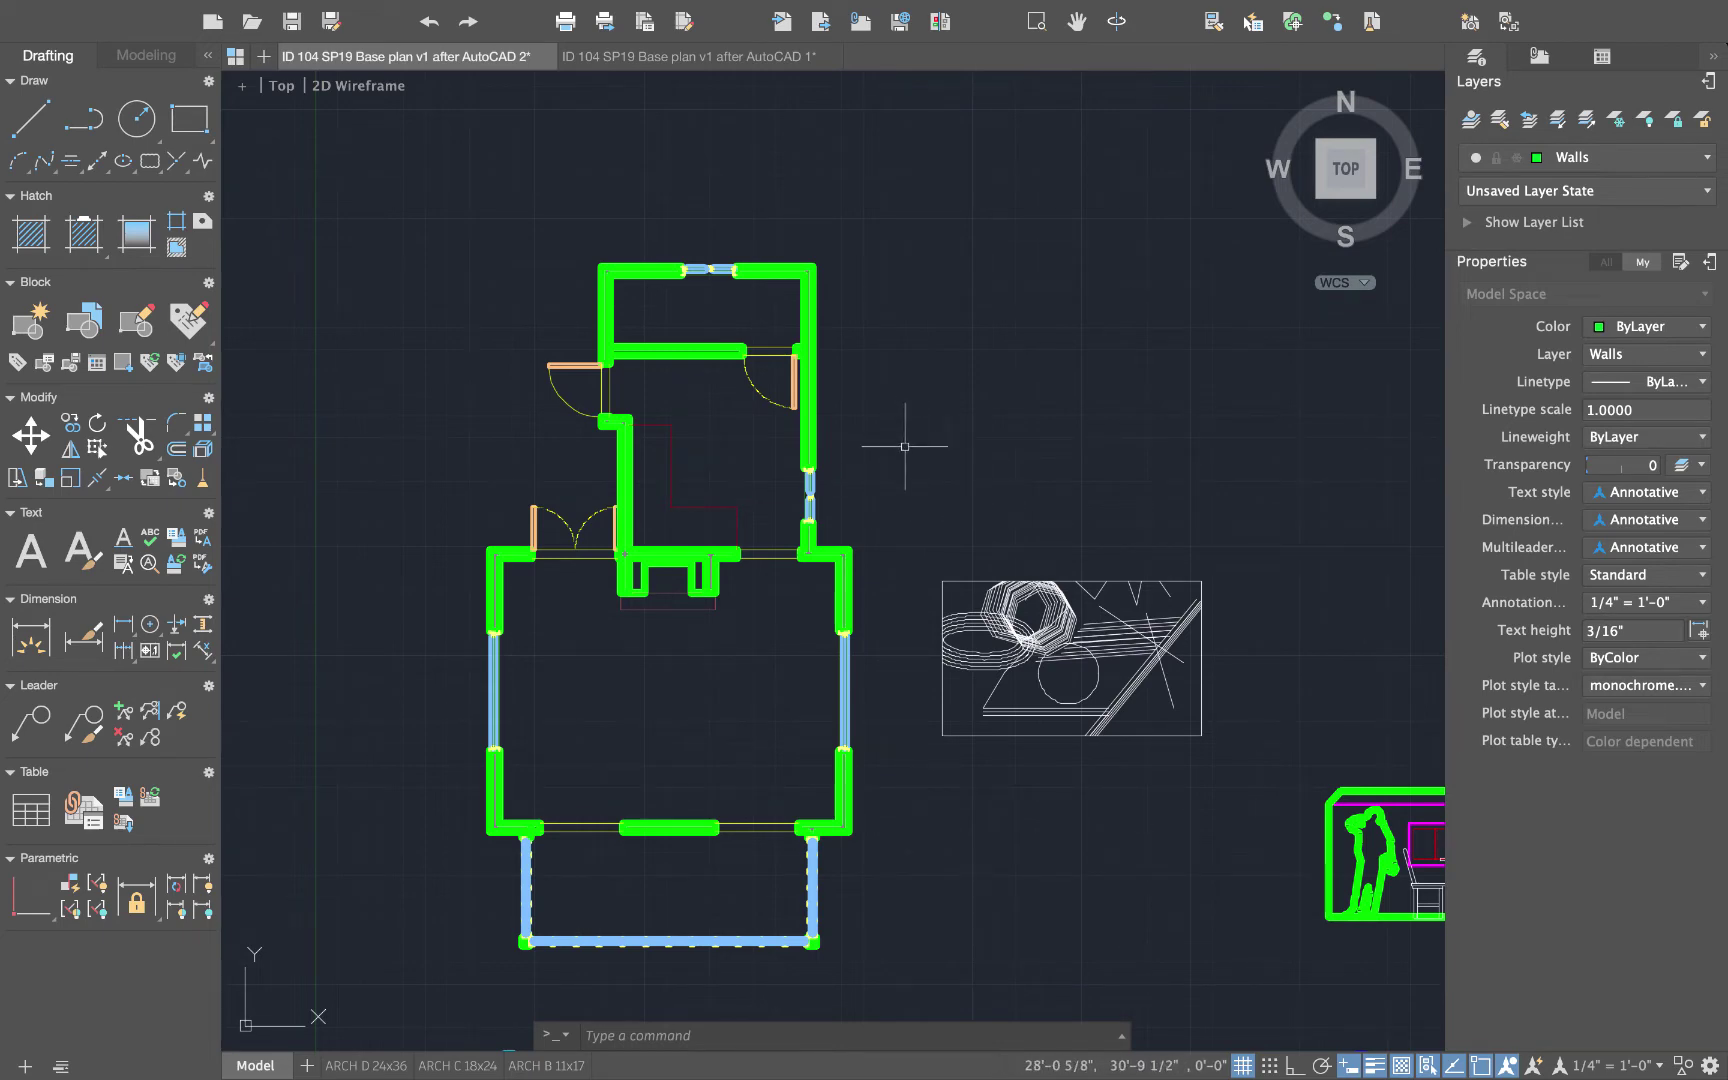
{"action": "left_click", "coordinate": [208, 56]}
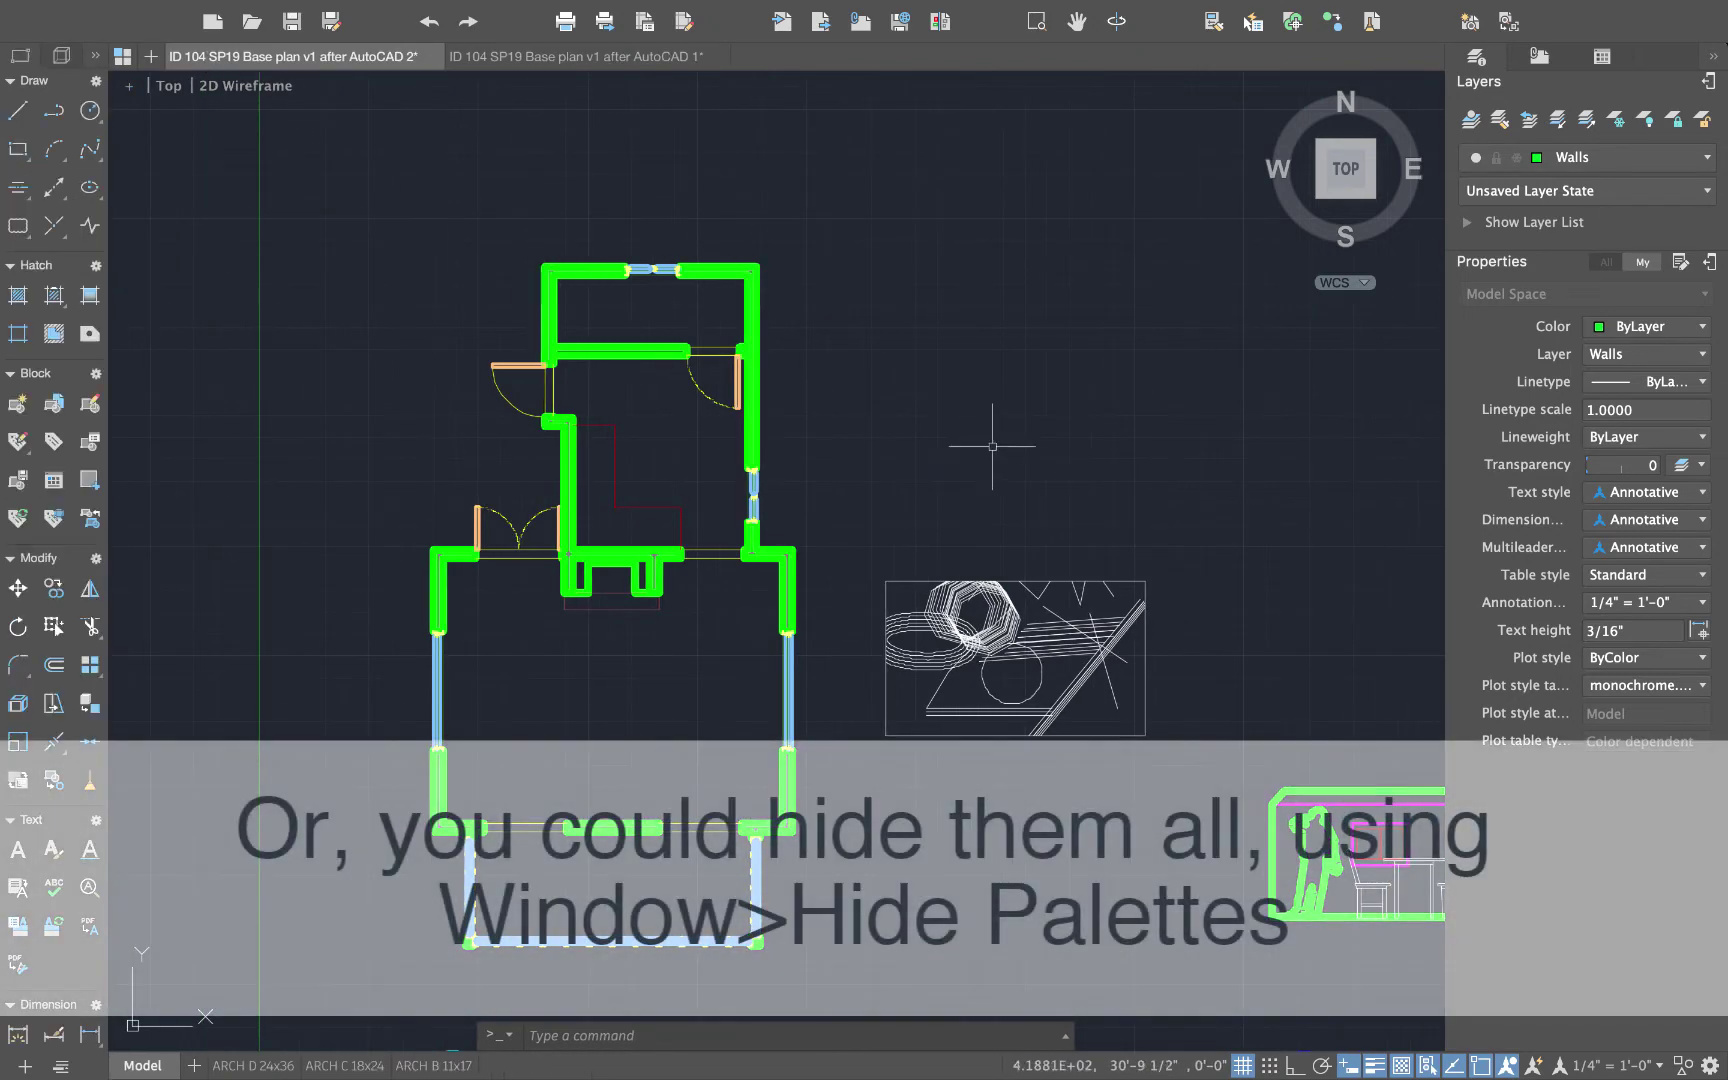
{"action": "scroll", "coordinate": [895, 480], "scroll_direction": "down", "scroll_amount": 2}
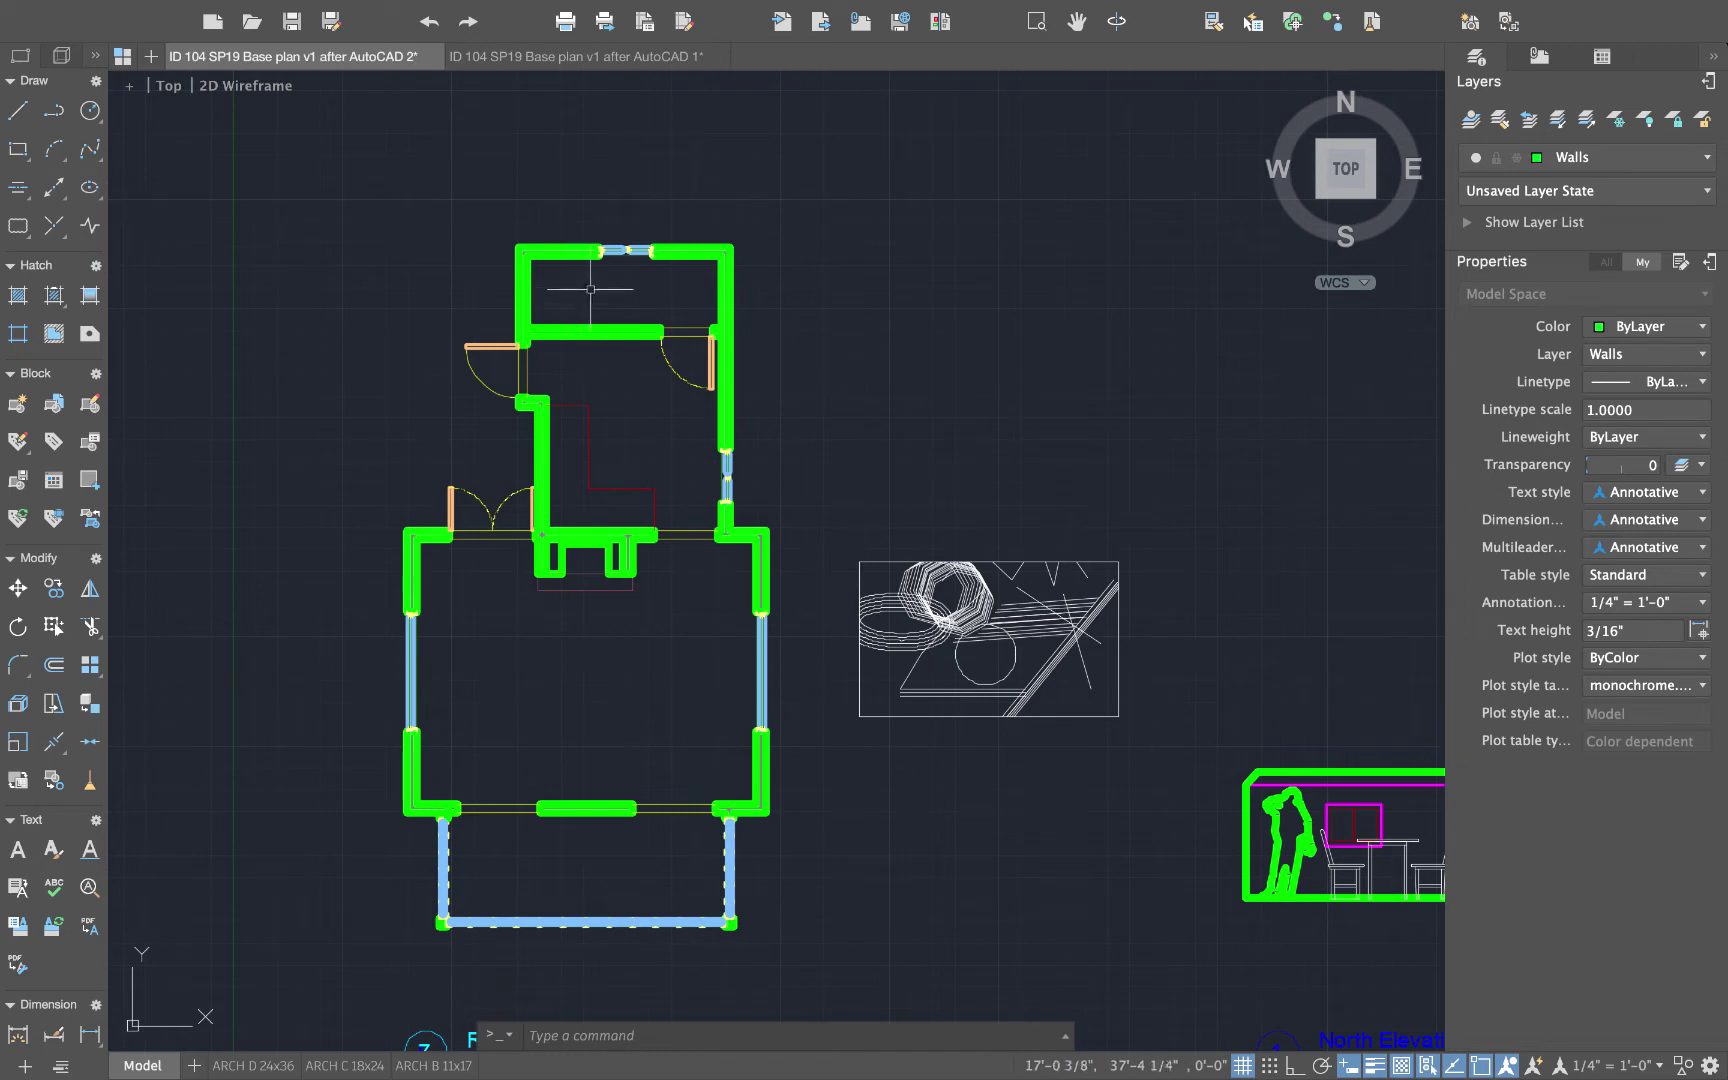
- Start inserting a block for the small upper room and choose the Toilet block from the drawing's block list
{"action": "scroll", "coordinate": [643, 297], "scroll_direction": "up", "scroll_amount": 5}
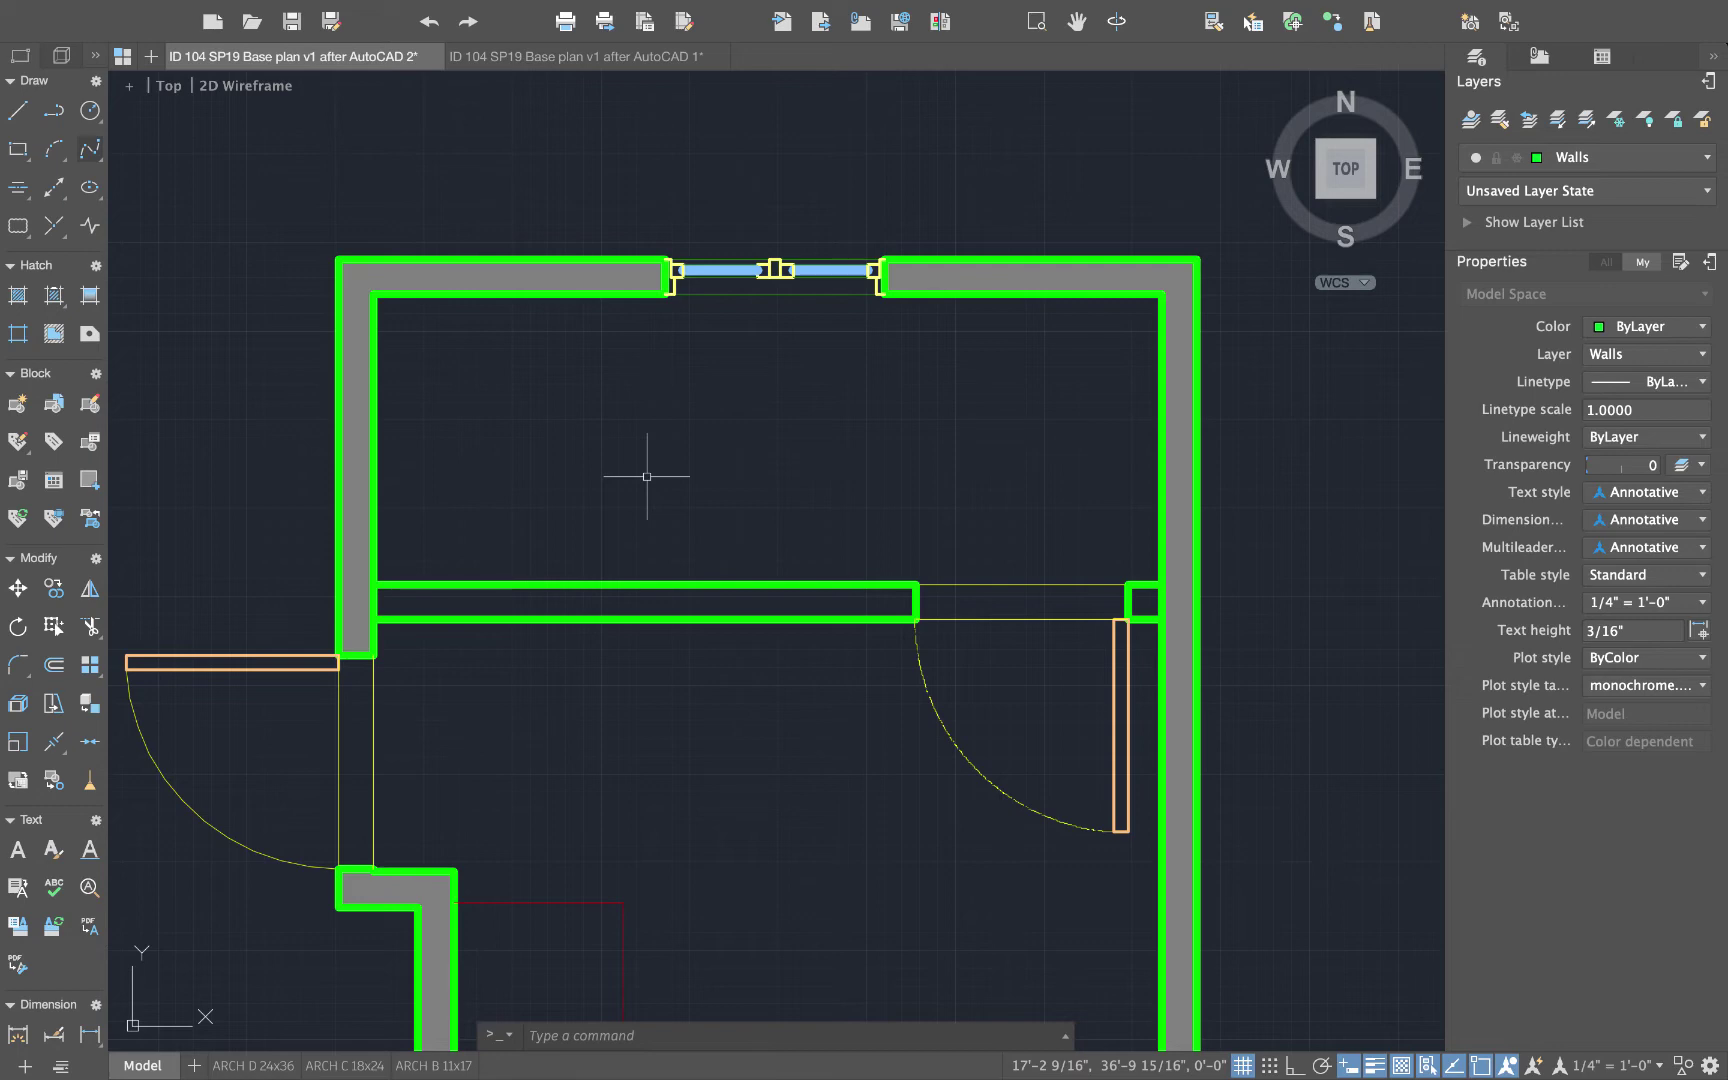
{"action": "type", "text": "in"}
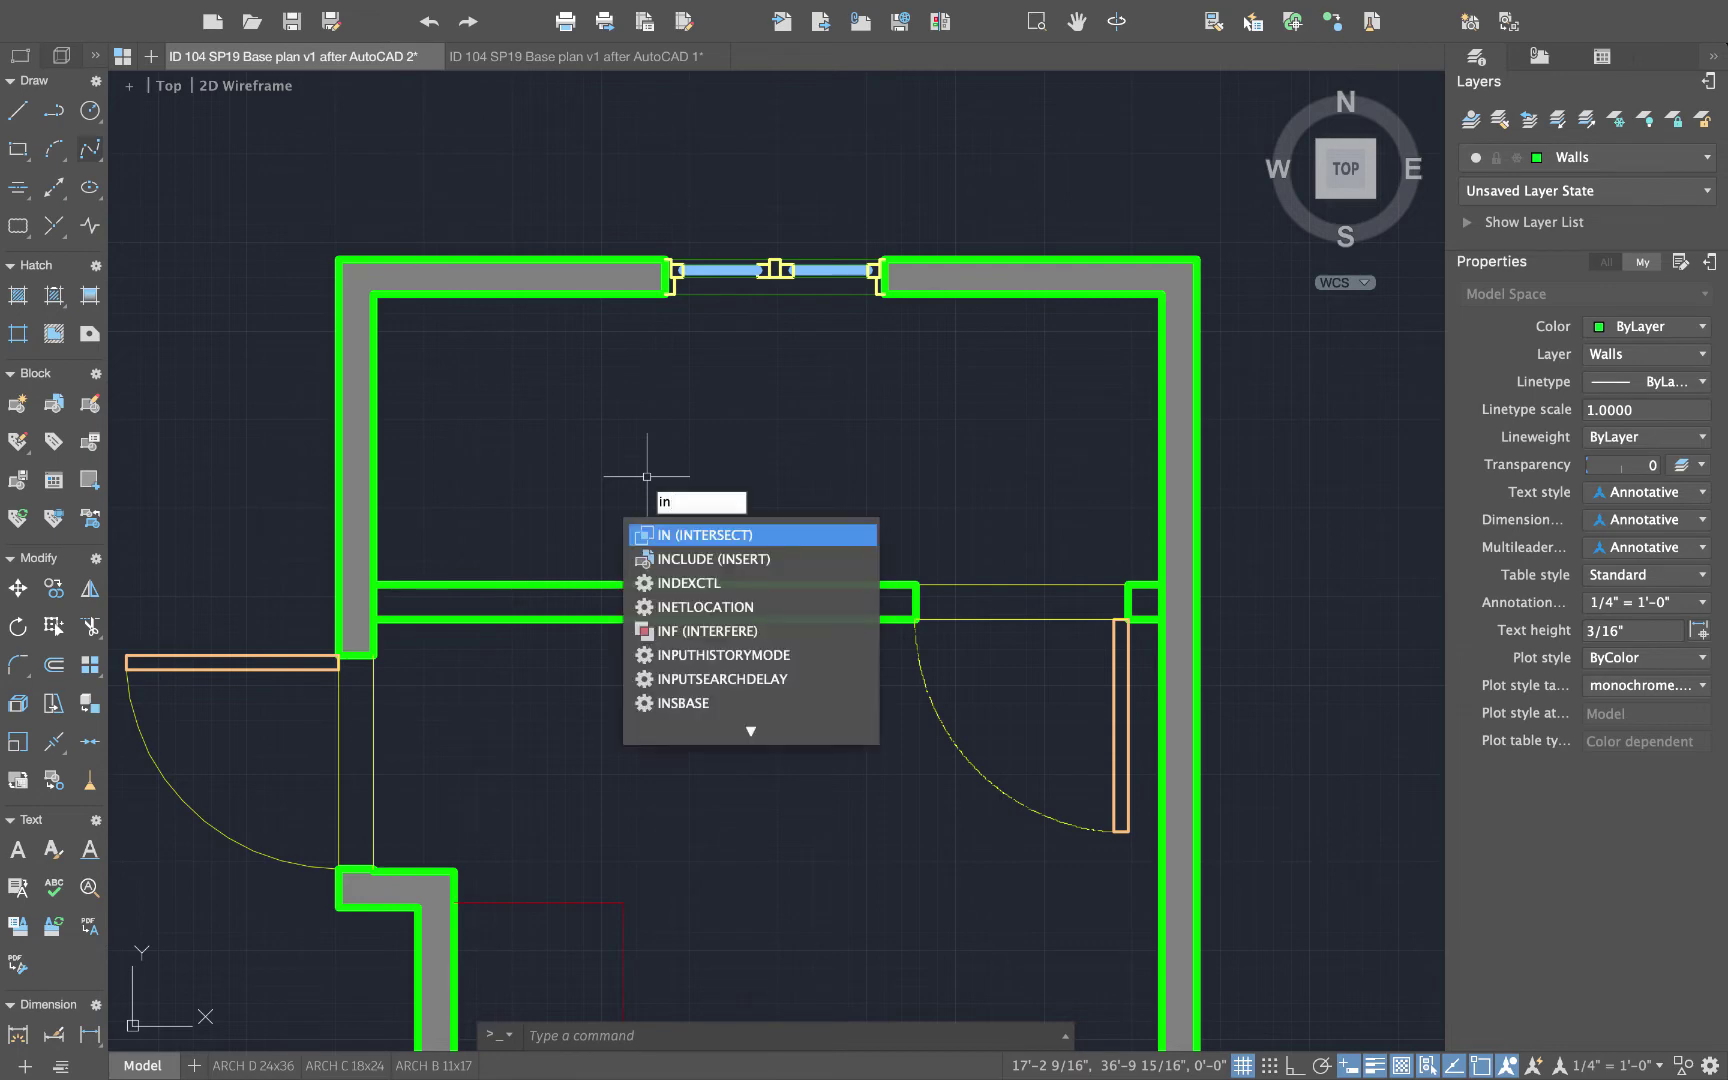
{"action": "type", "text": "ert"}
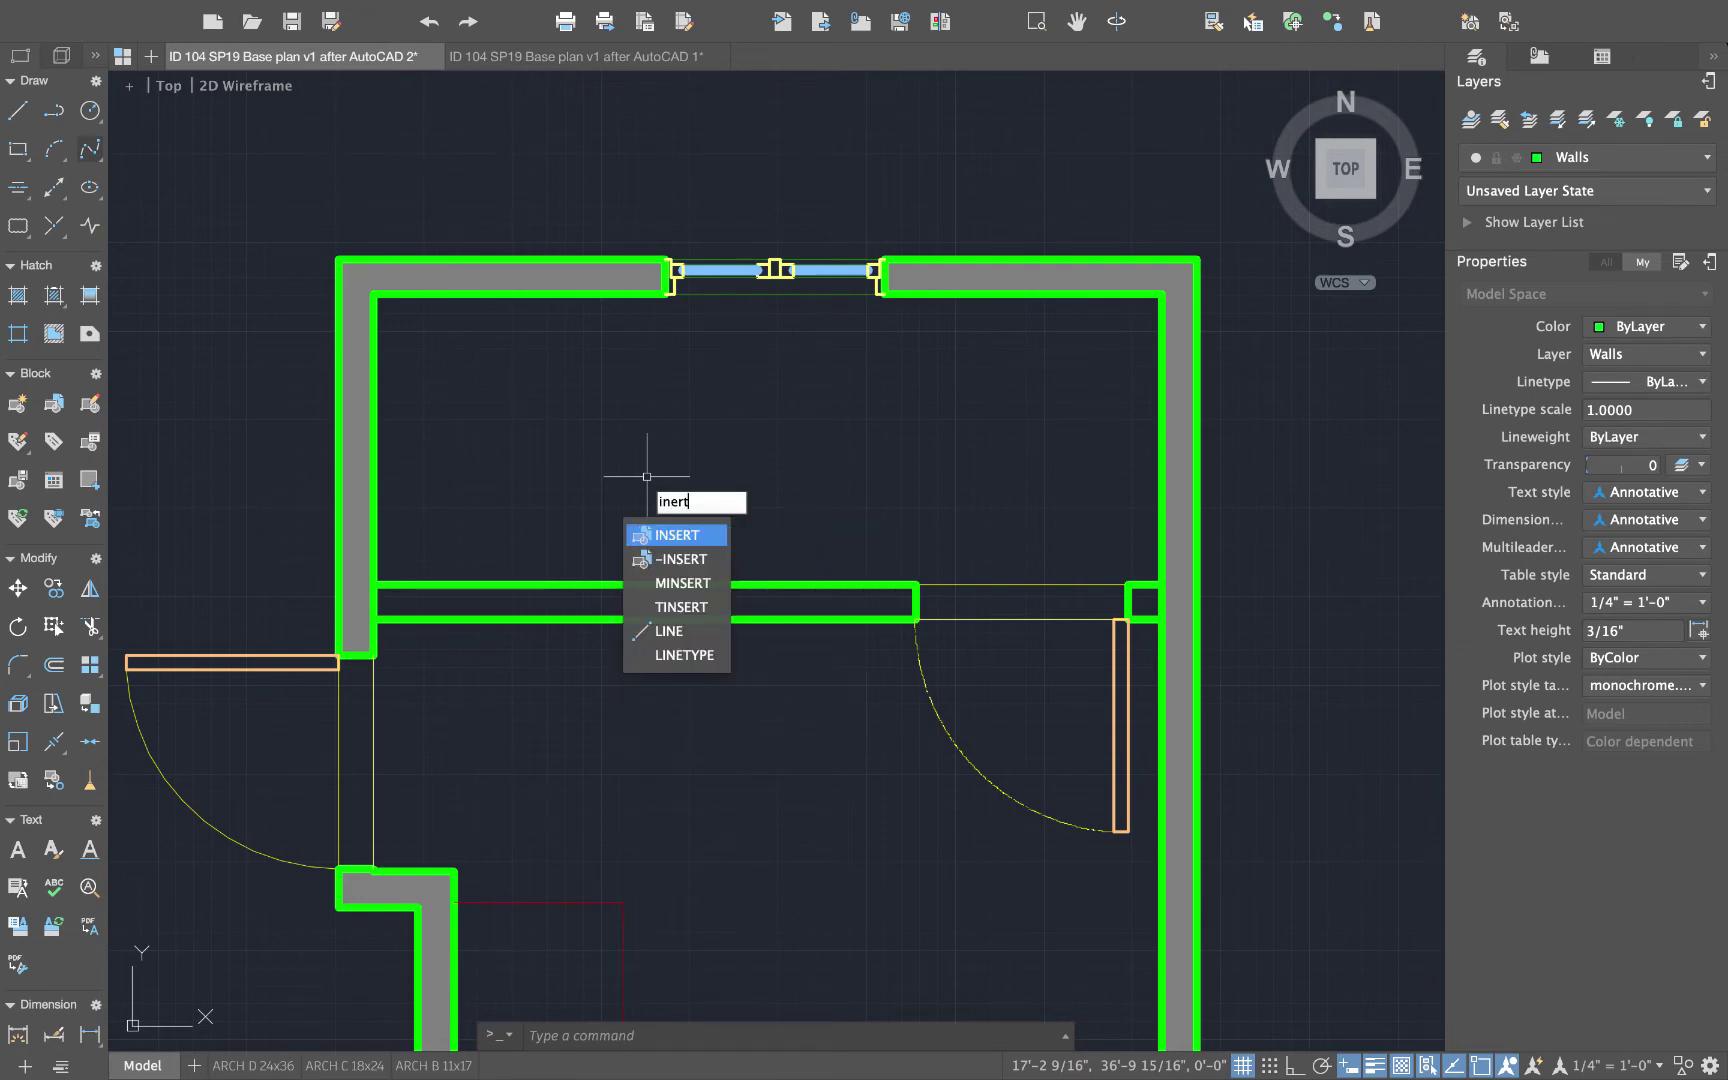
{"action": "key", "text": "Return"}
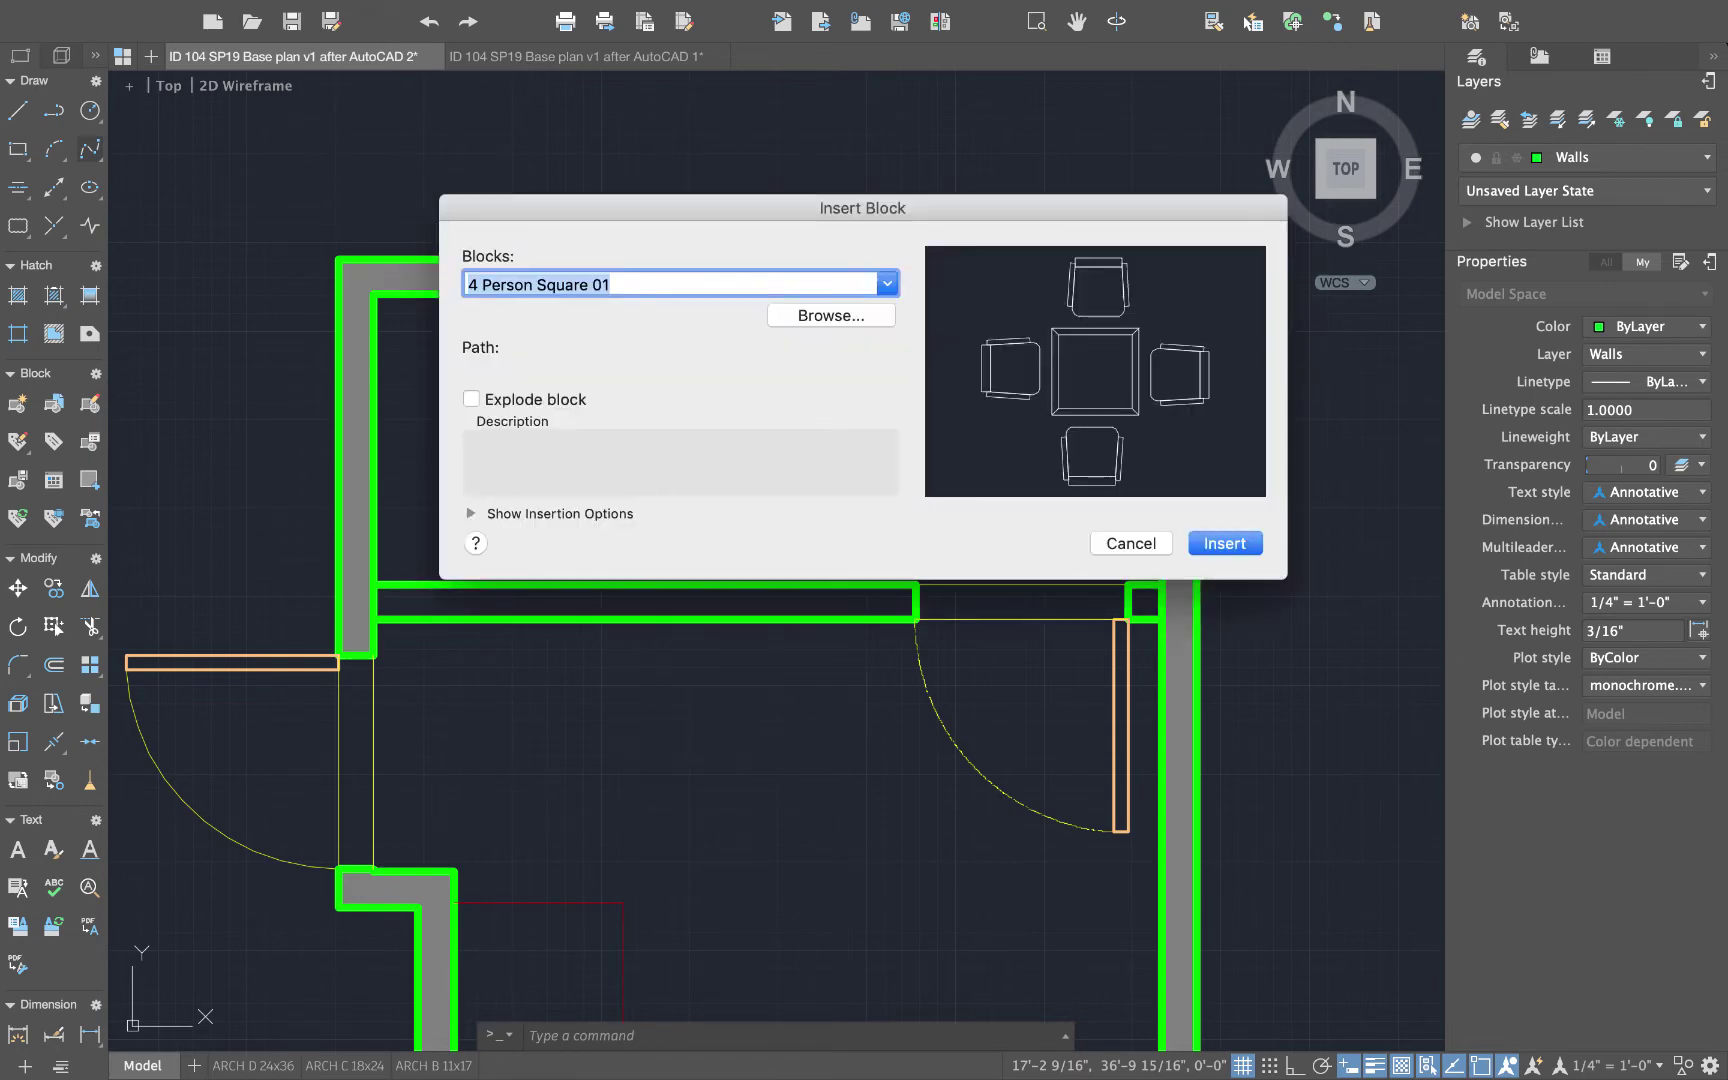
{"action": "left_click", "coordinate": [887, 285]}
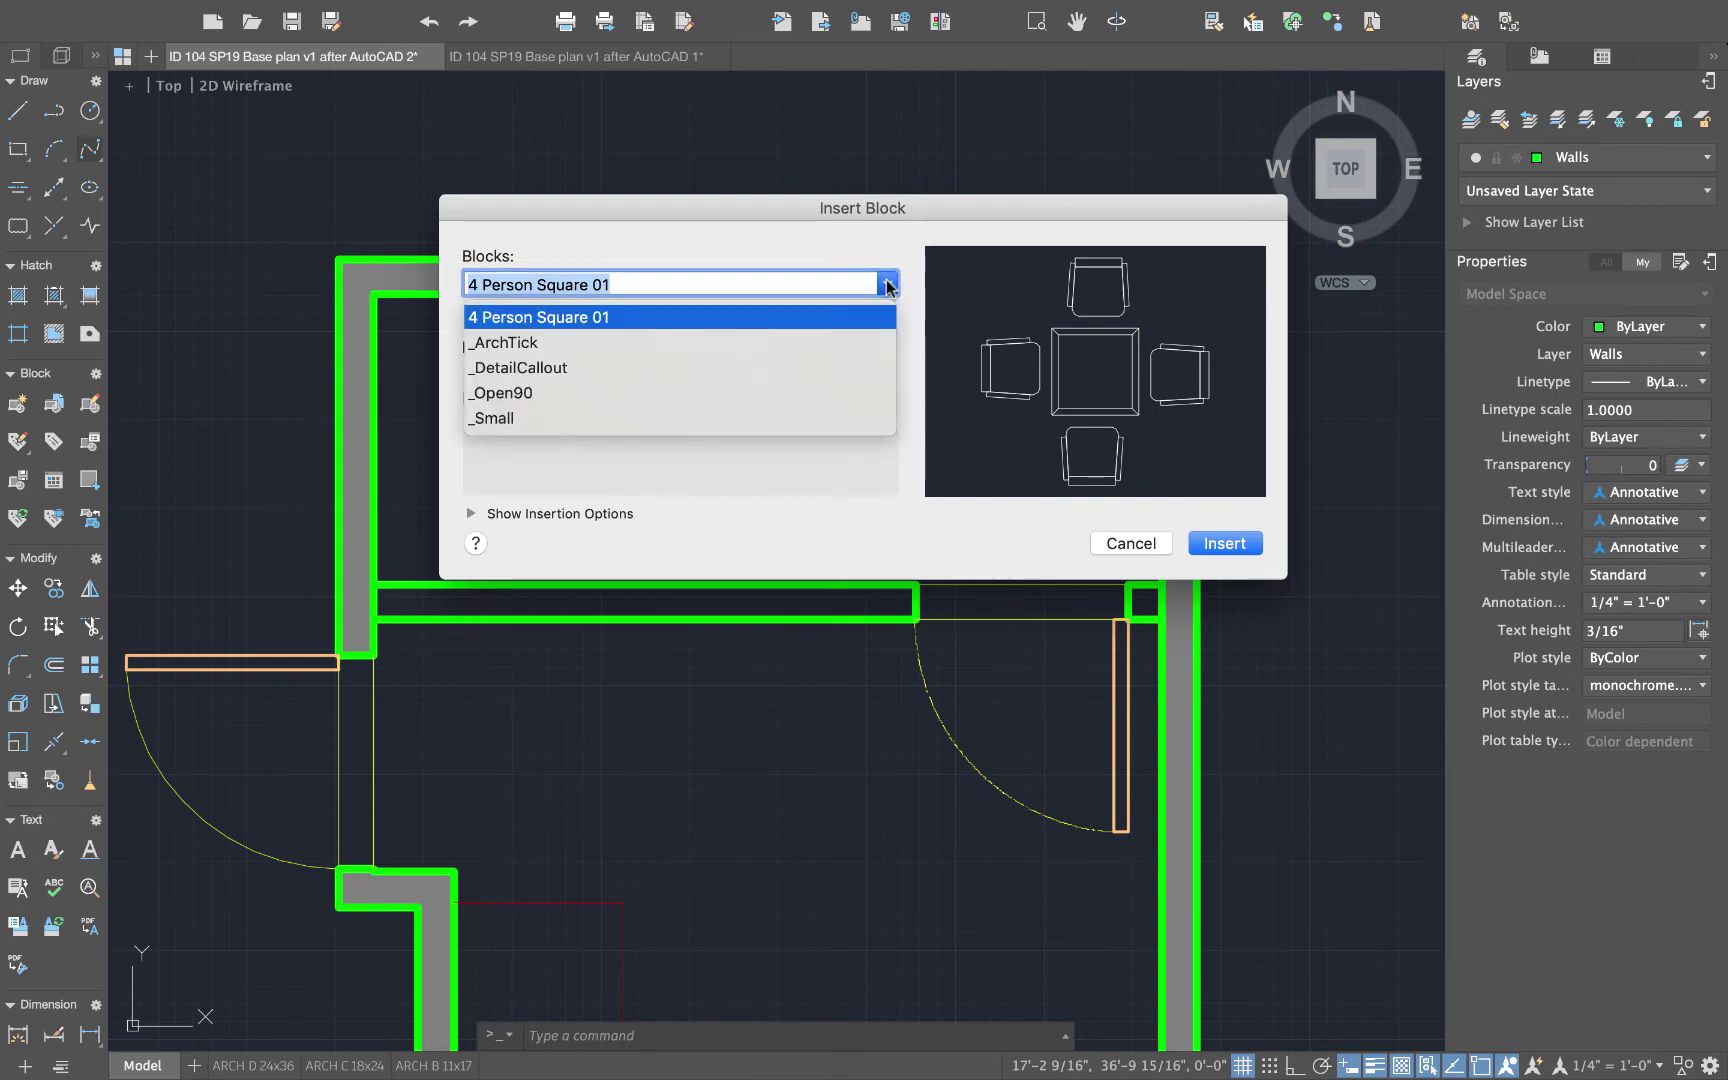
{"action": "scroll", "coordinate": [800, 365], "scroll_direction": "down", "scroll_amount": 5}
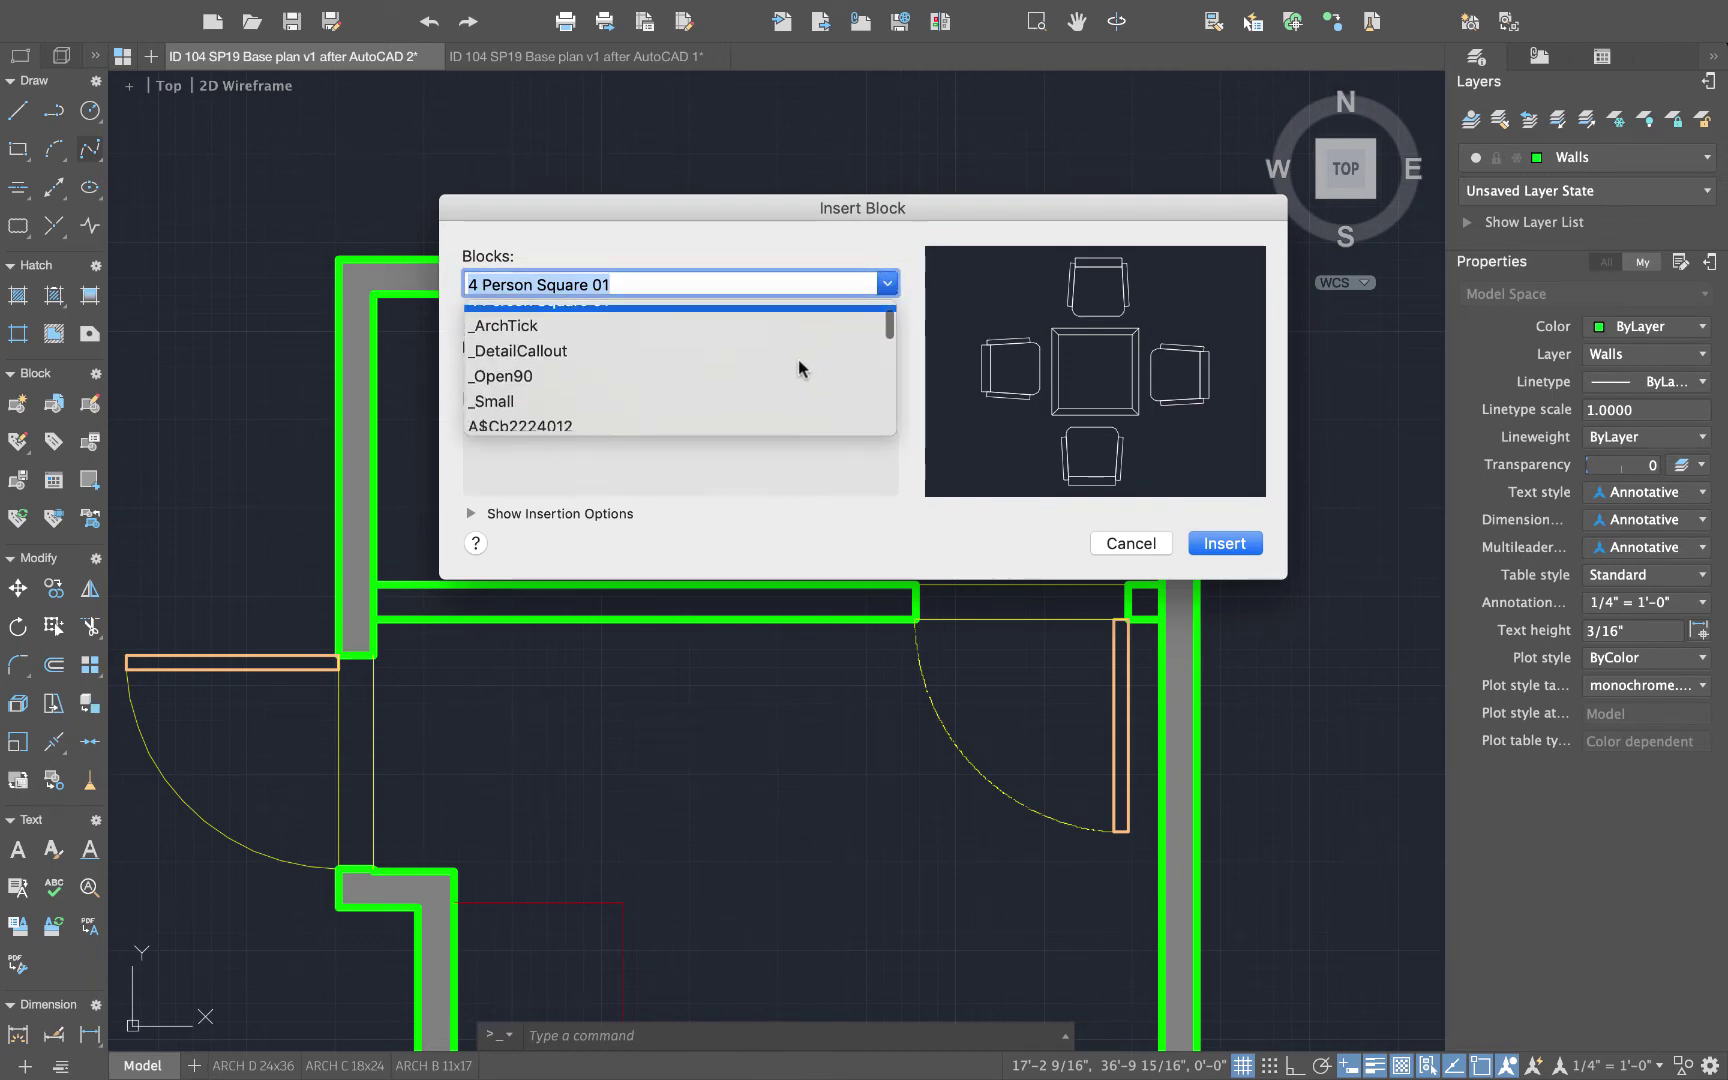
{"action": "scroll", "coordinate": [885, 345], "scroll_direction": "down", "scroll_amount": 1}
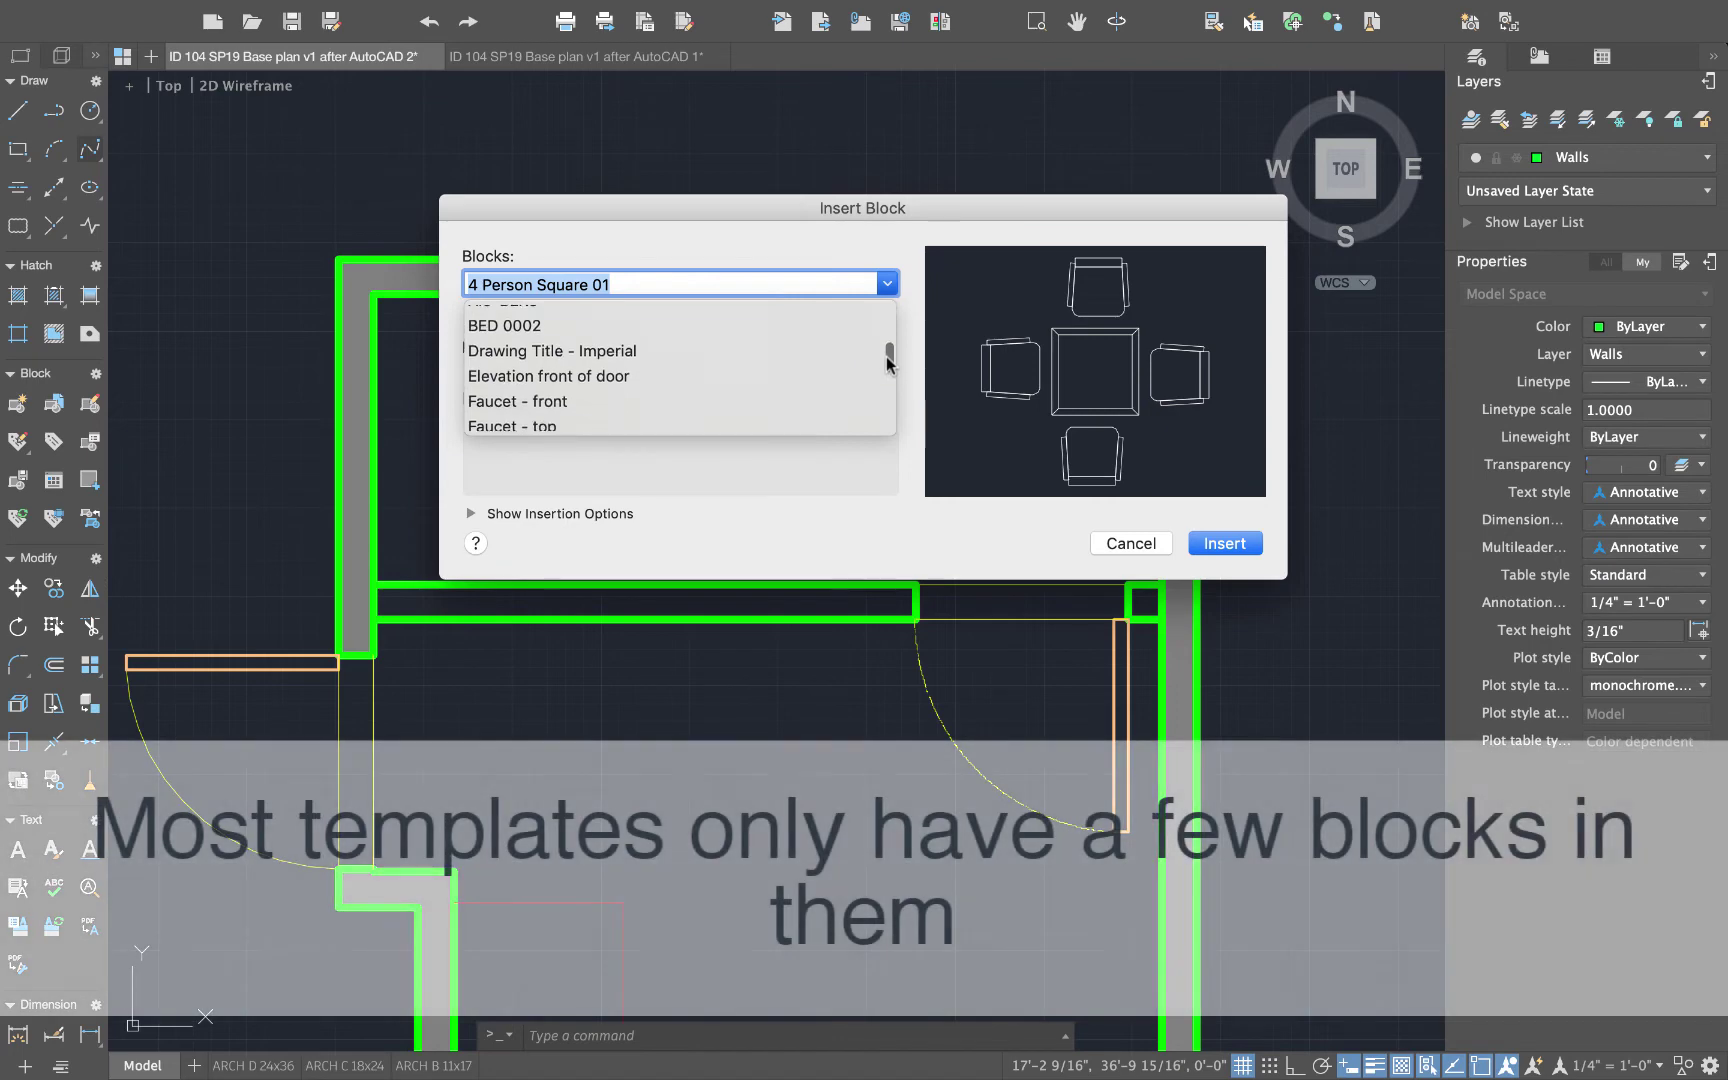
{"action": "scroll", "coordinate": [880, 346], "scroll_direction": "up", "scroll_amount": 3}
{"action": "scroll", "coordinate": [879, 346], "scroll_direction": "up", "scroll_amount": 1}
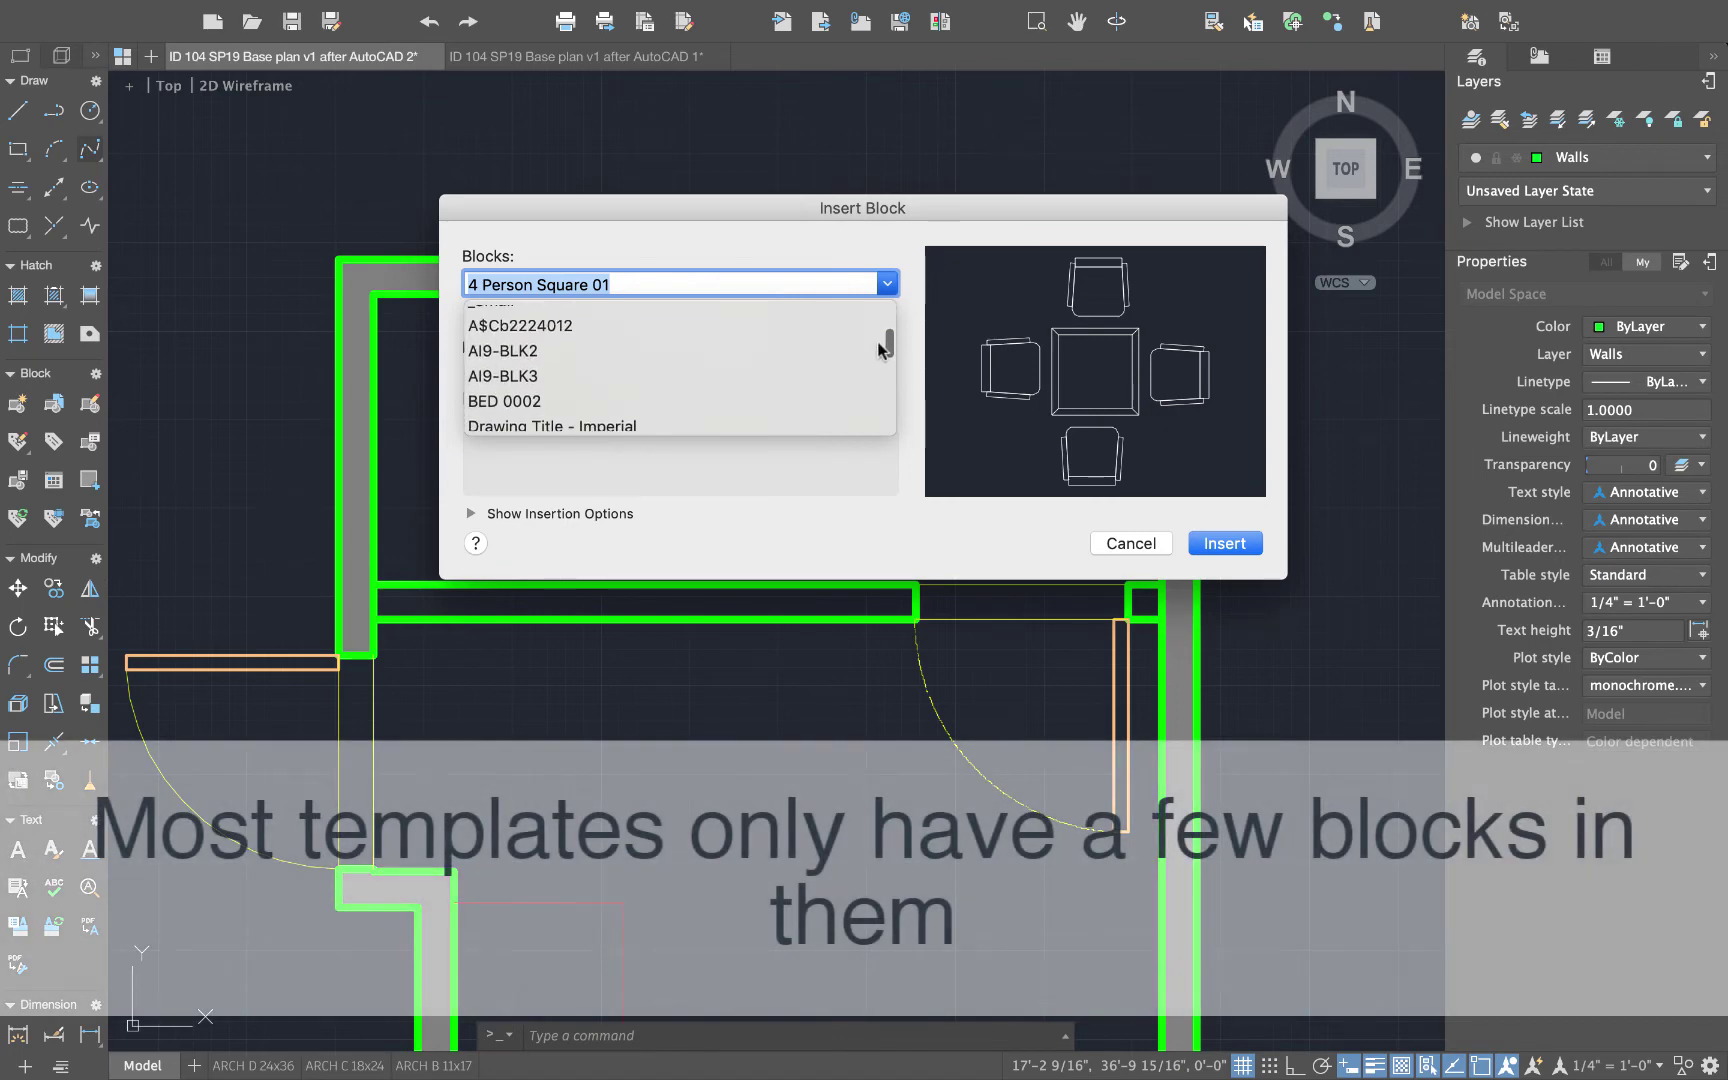
{"action": "left_click", "coordinate": [558, 333]}
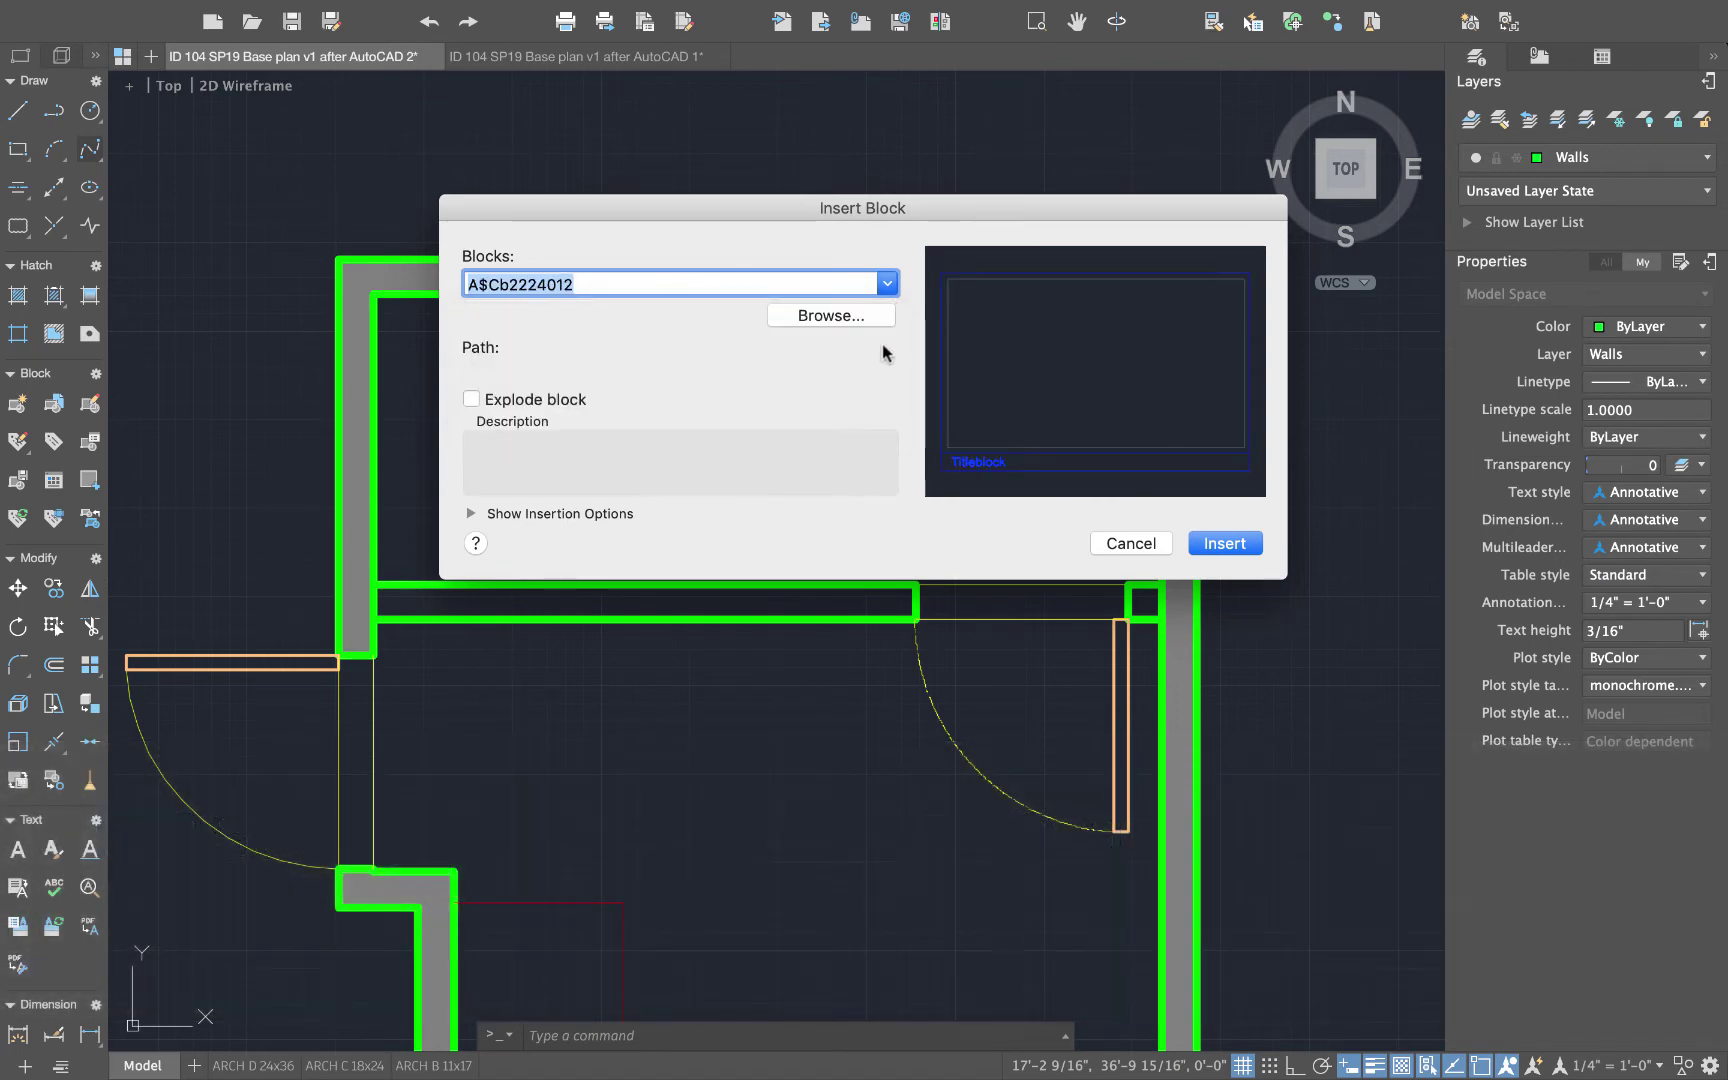
{"action": "left_click", "coordinate": [888, 285]}
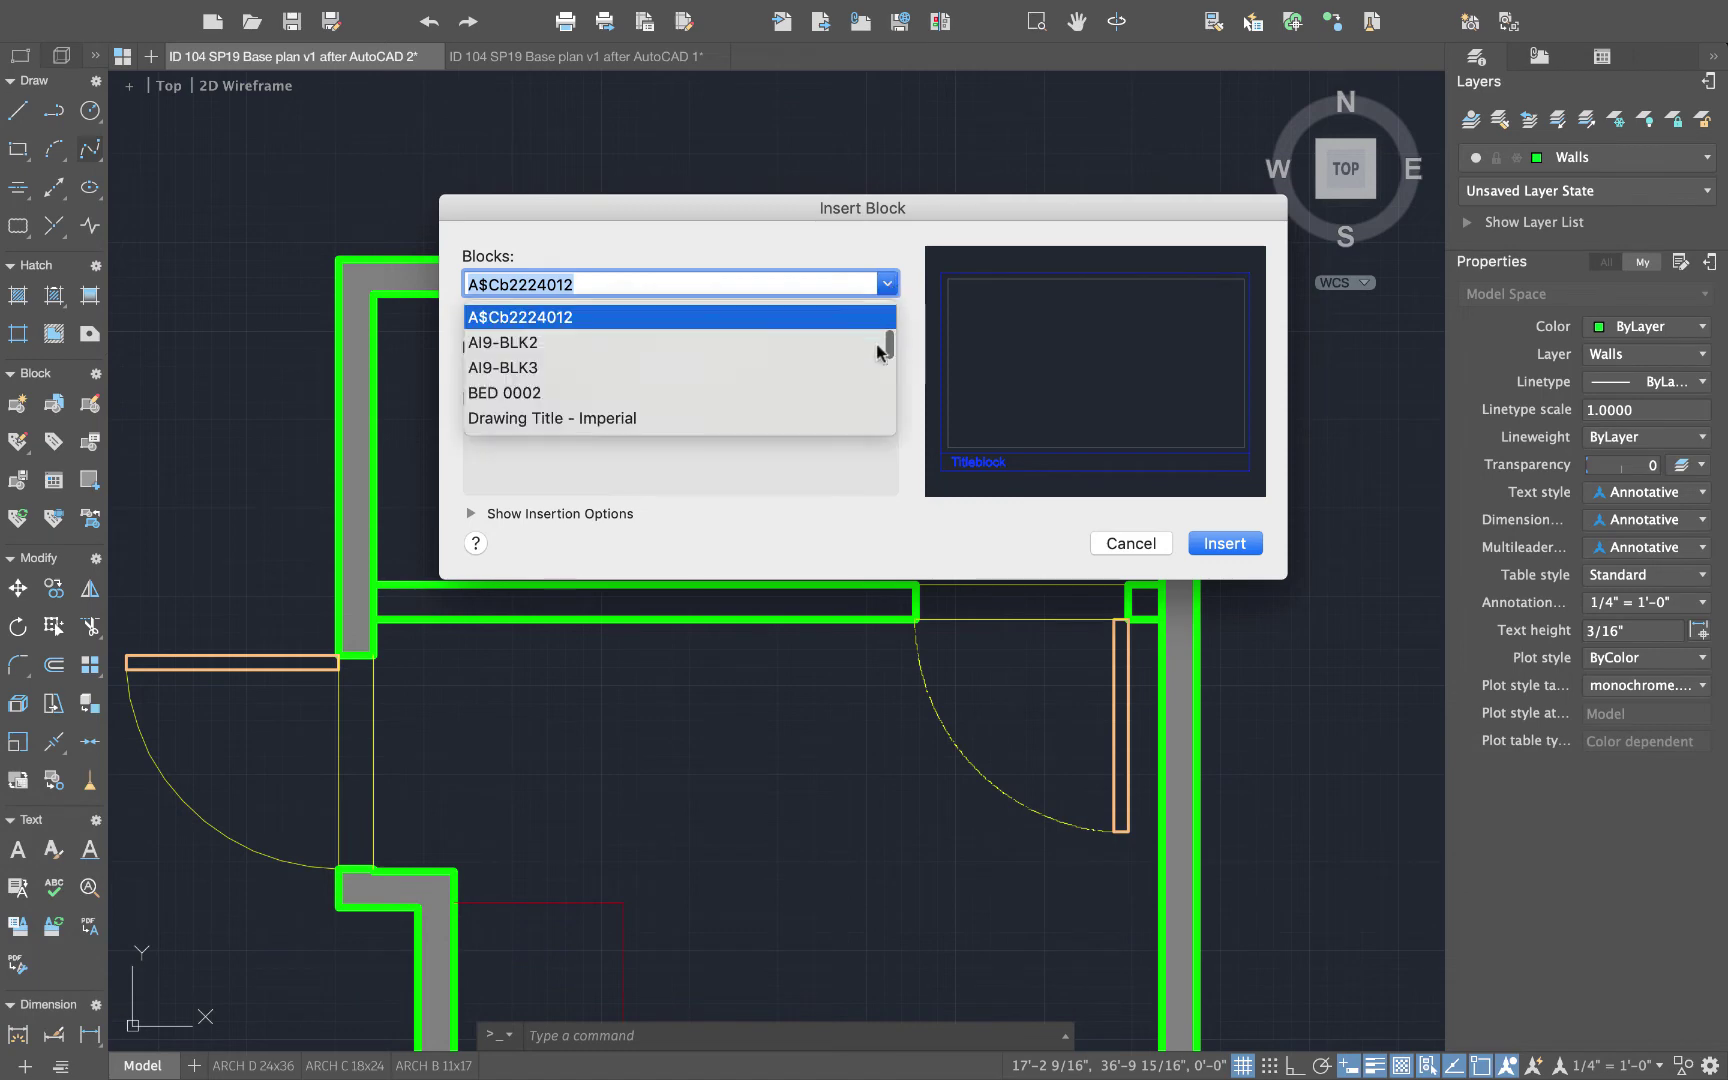
{"action": "left_click_drag", "start_coordinate": [888, 352], "coordinate": [886, 418]}
{"action": "left_click", "coordinate": [488, 400]}
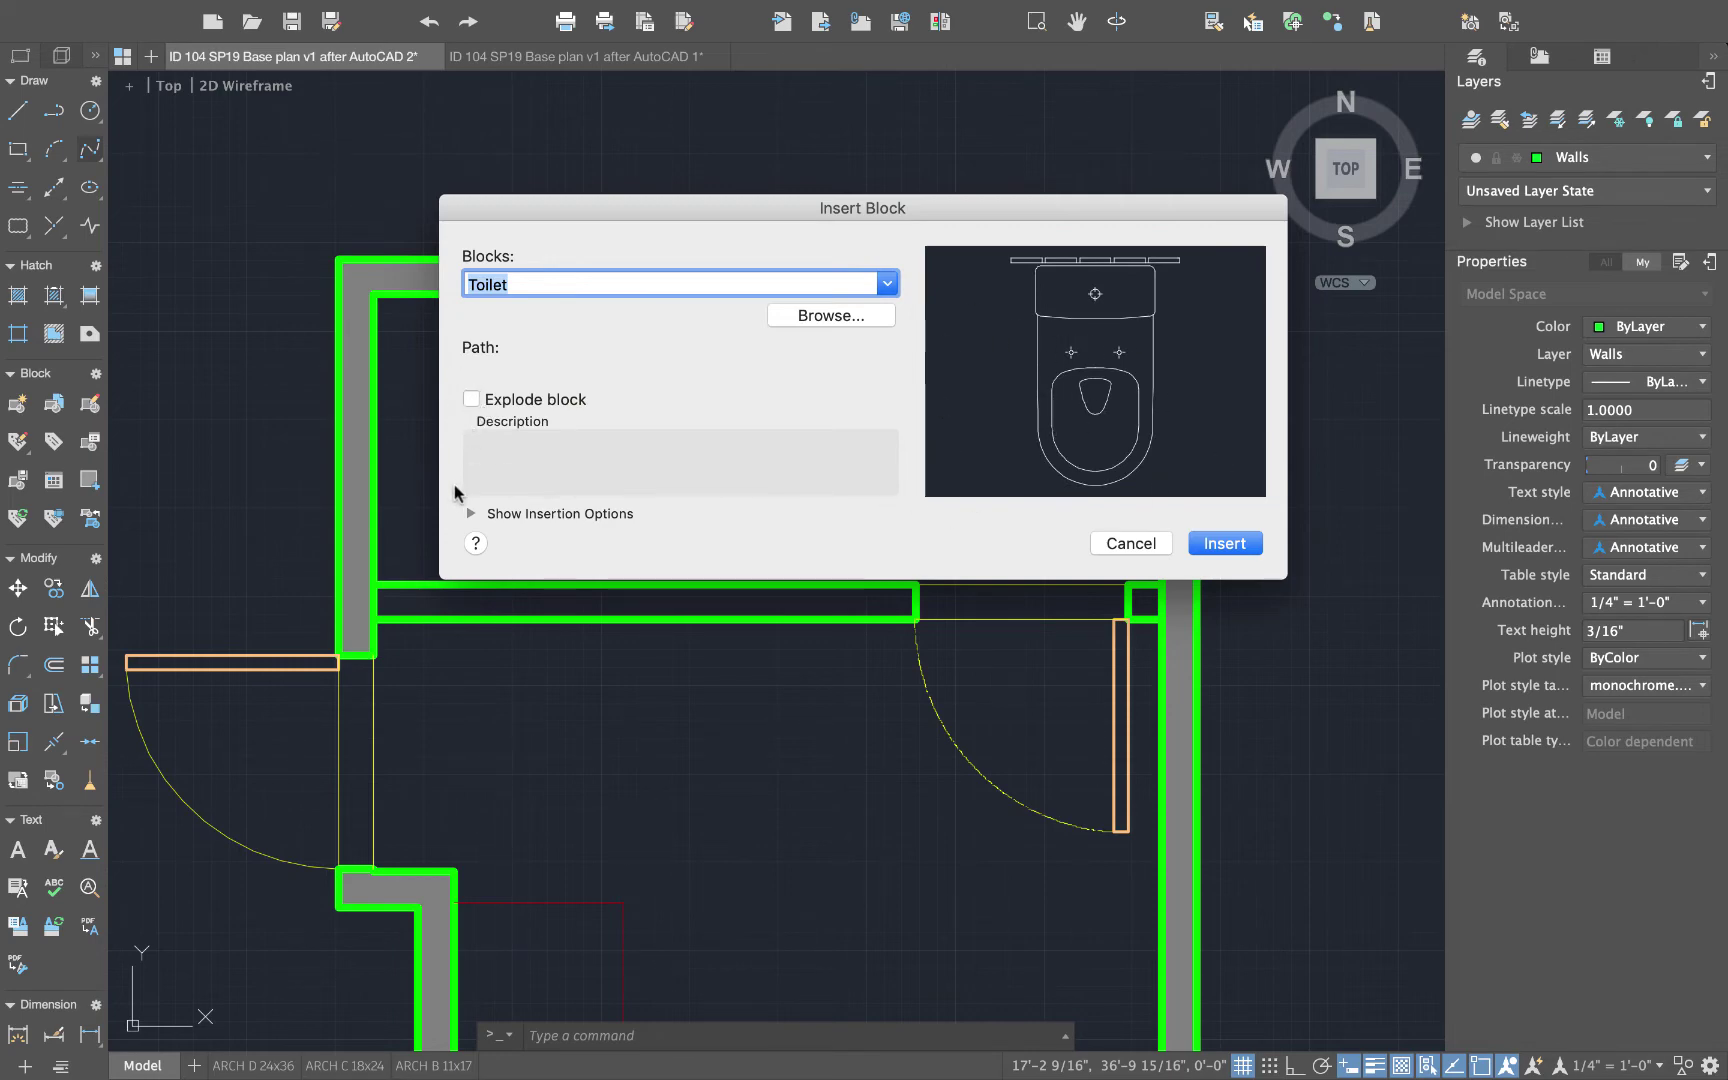
- Set the block's rotation angle to 90 degrees and place the toilet against the upper room's left wall, facing right
{"action": "left_click", "coordinate": [471, 514]}
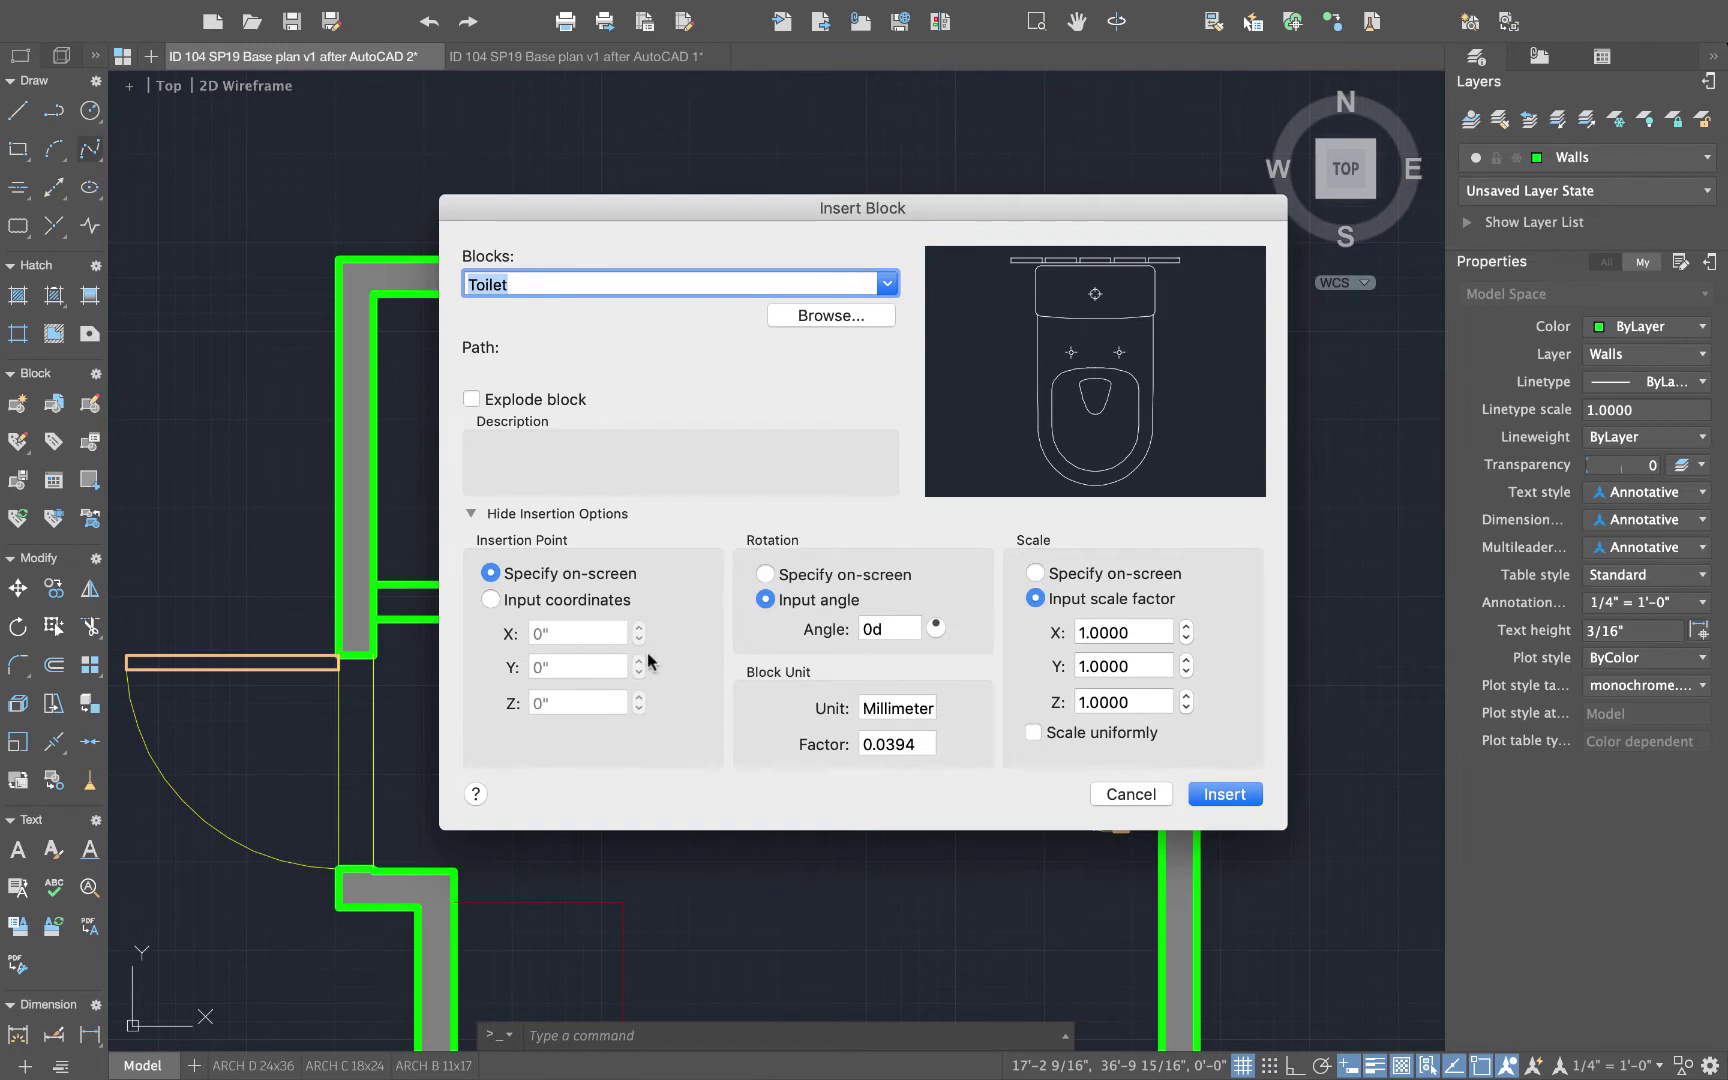
{"action": "left_click", "coordinate": [872, 629]}
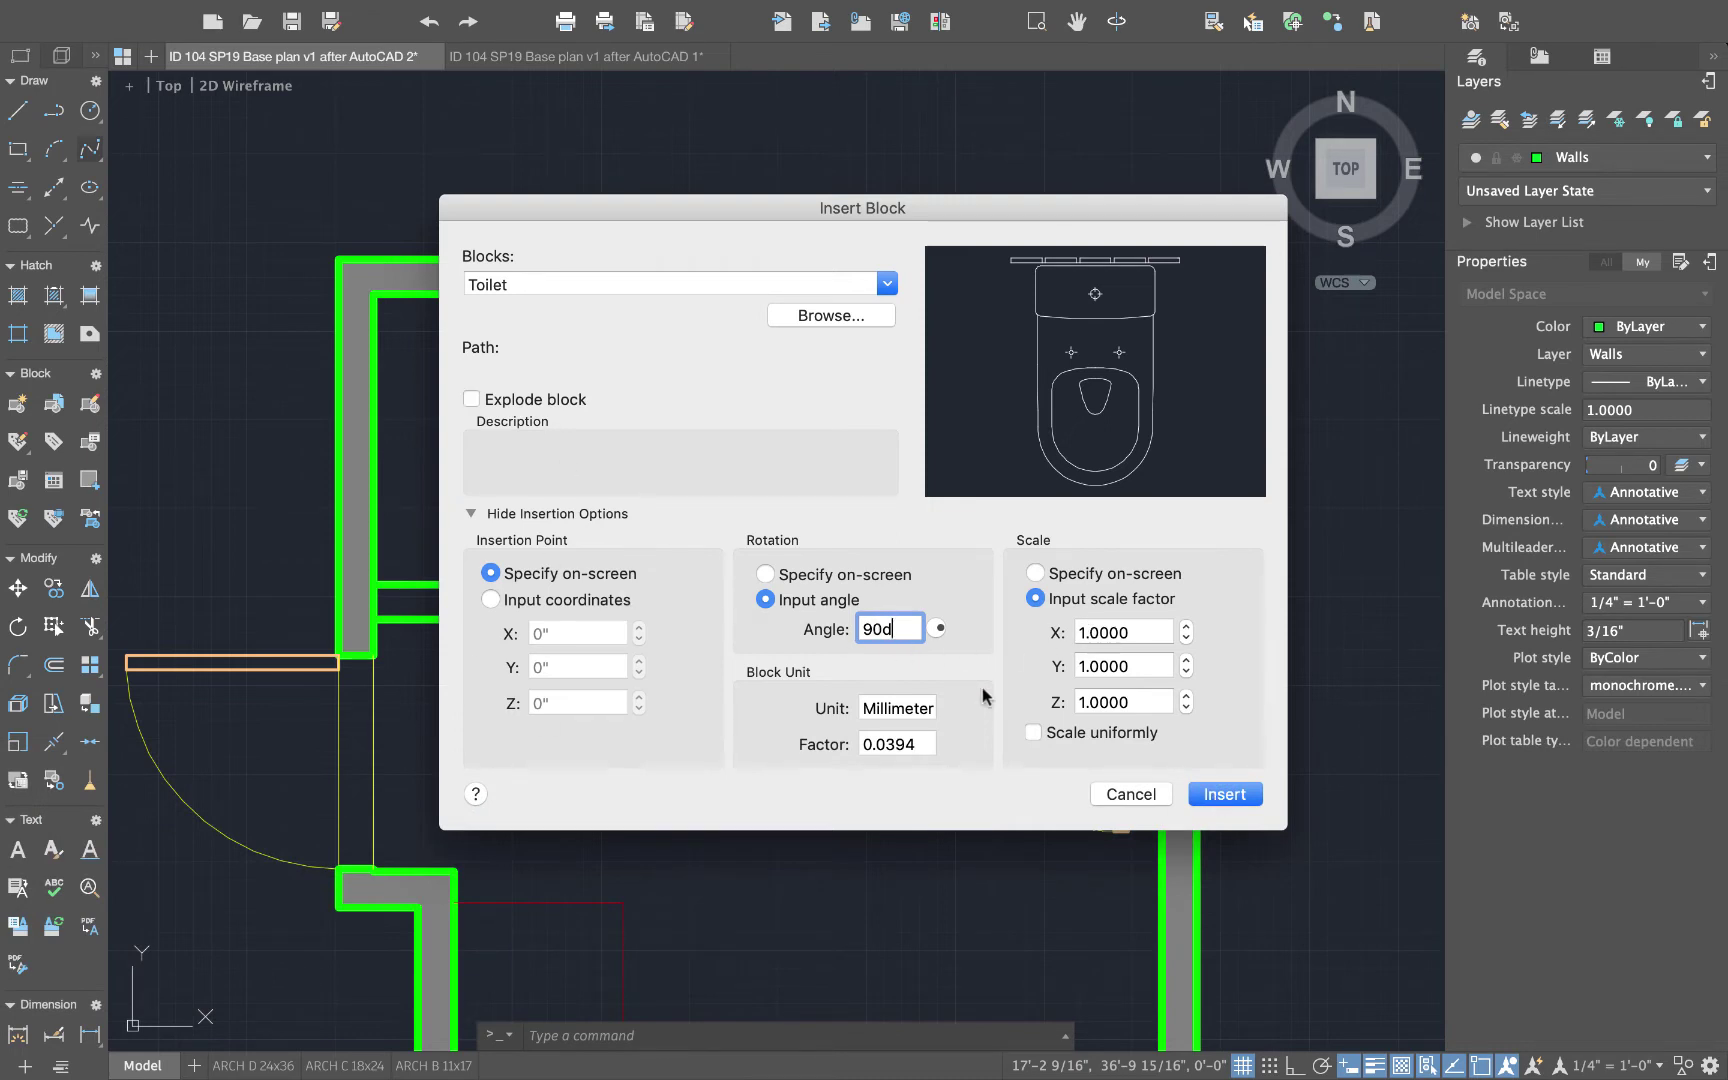
{"action": "left_click", "coordinate": [1224, 794]}
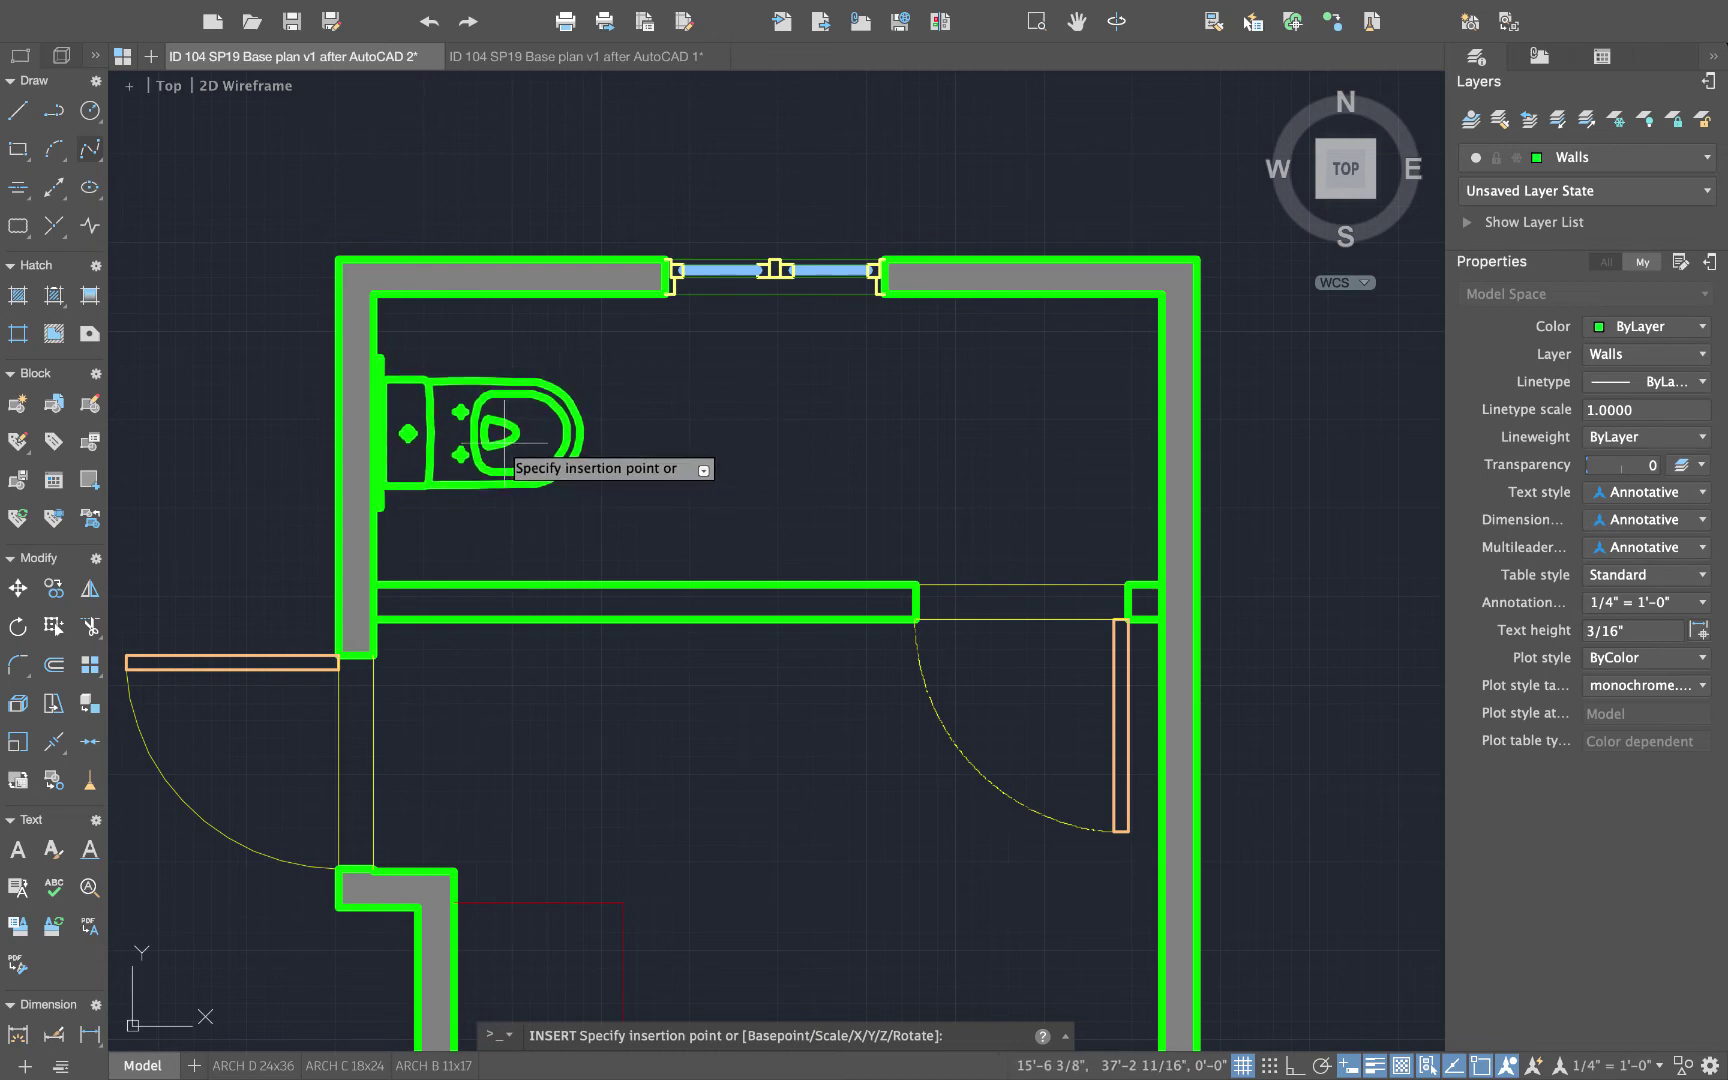
{"action": "left_click", "coordinate": [510, 444]}
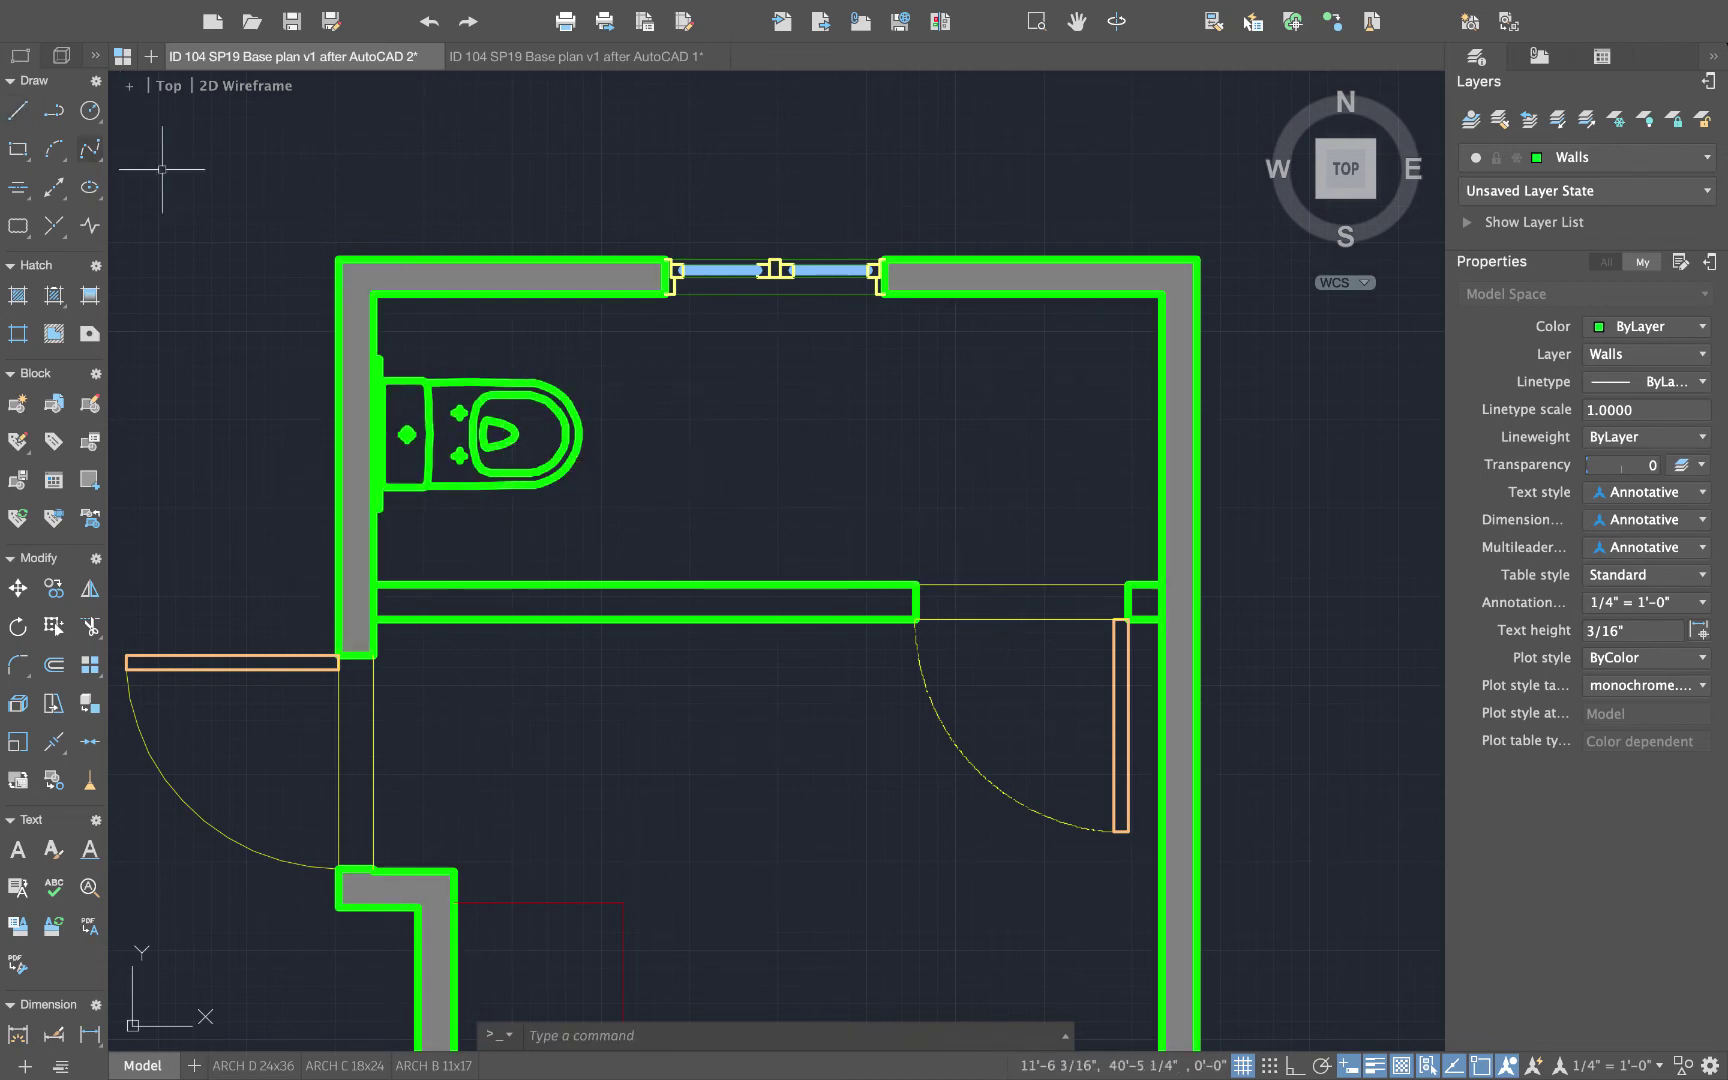
- Assign the inserted toilet to the Plumbing layer and make Plumbing the current layer
{"action": "left_click", "coordinate": [576, 471]}
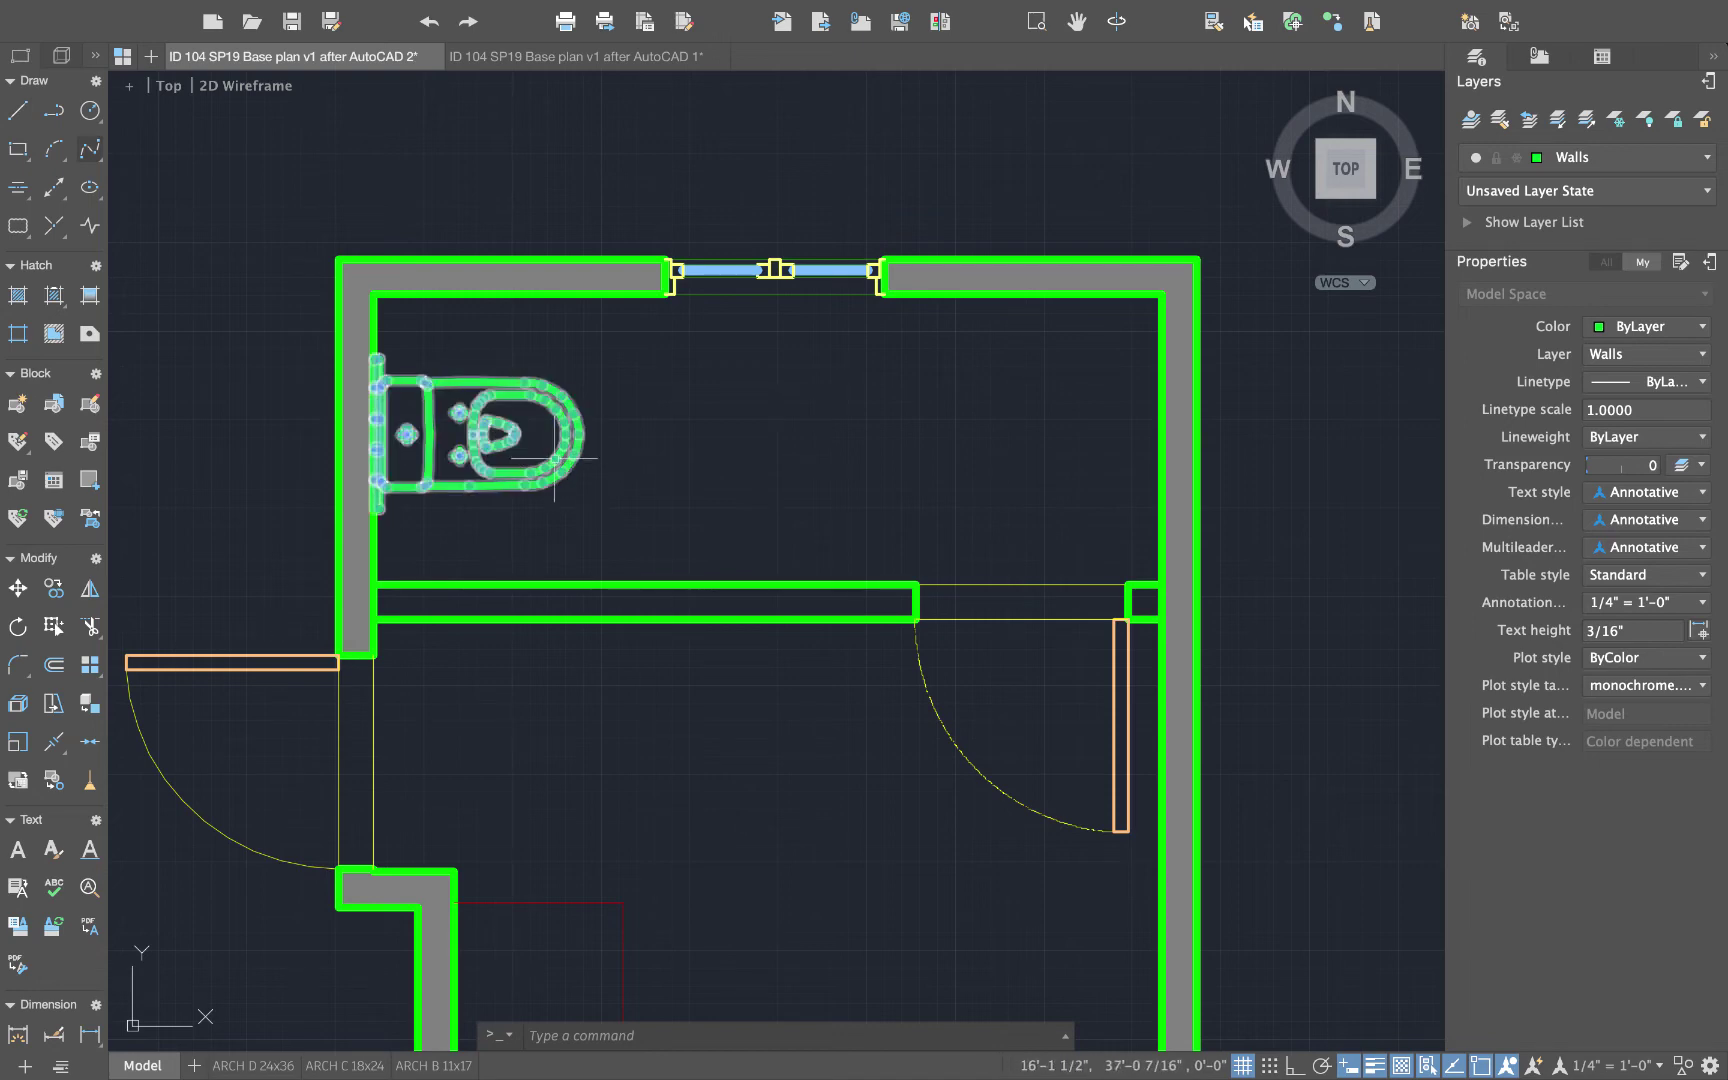
{"action": "left_click", "coordinate": [1703, 160]}
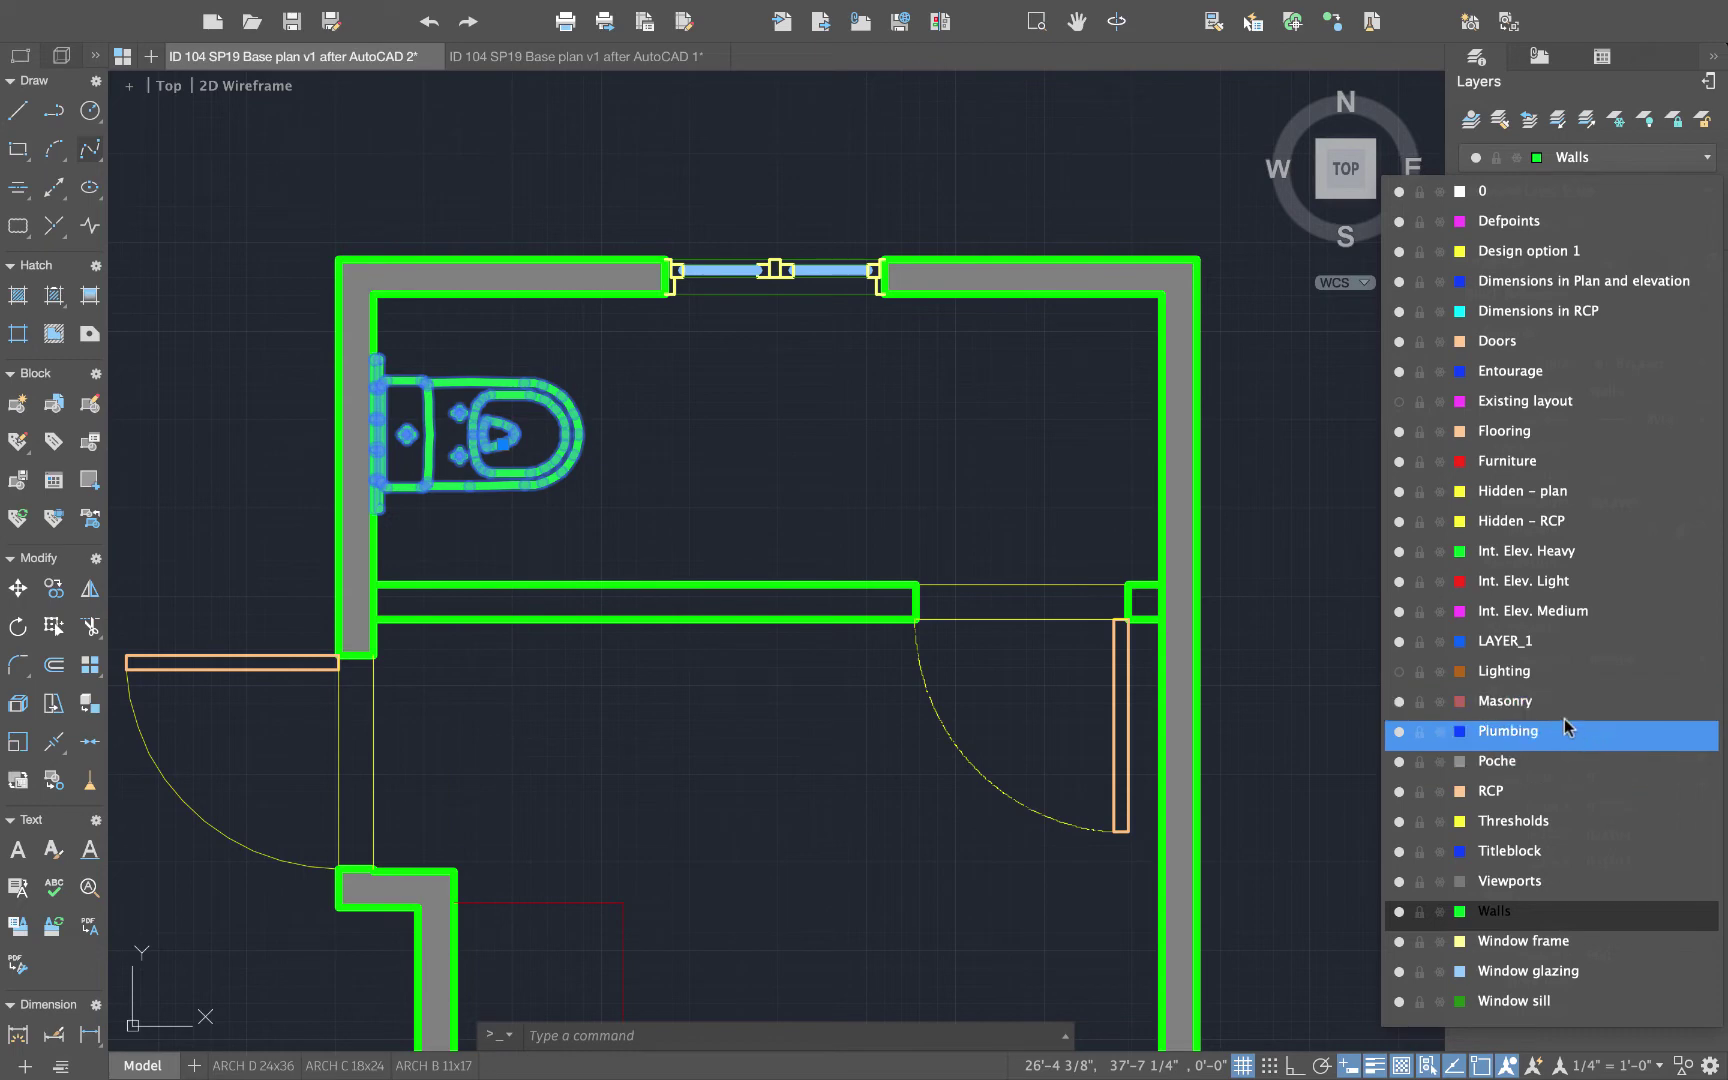
{"action": "left_click", "coordinate": [1510, 731]}
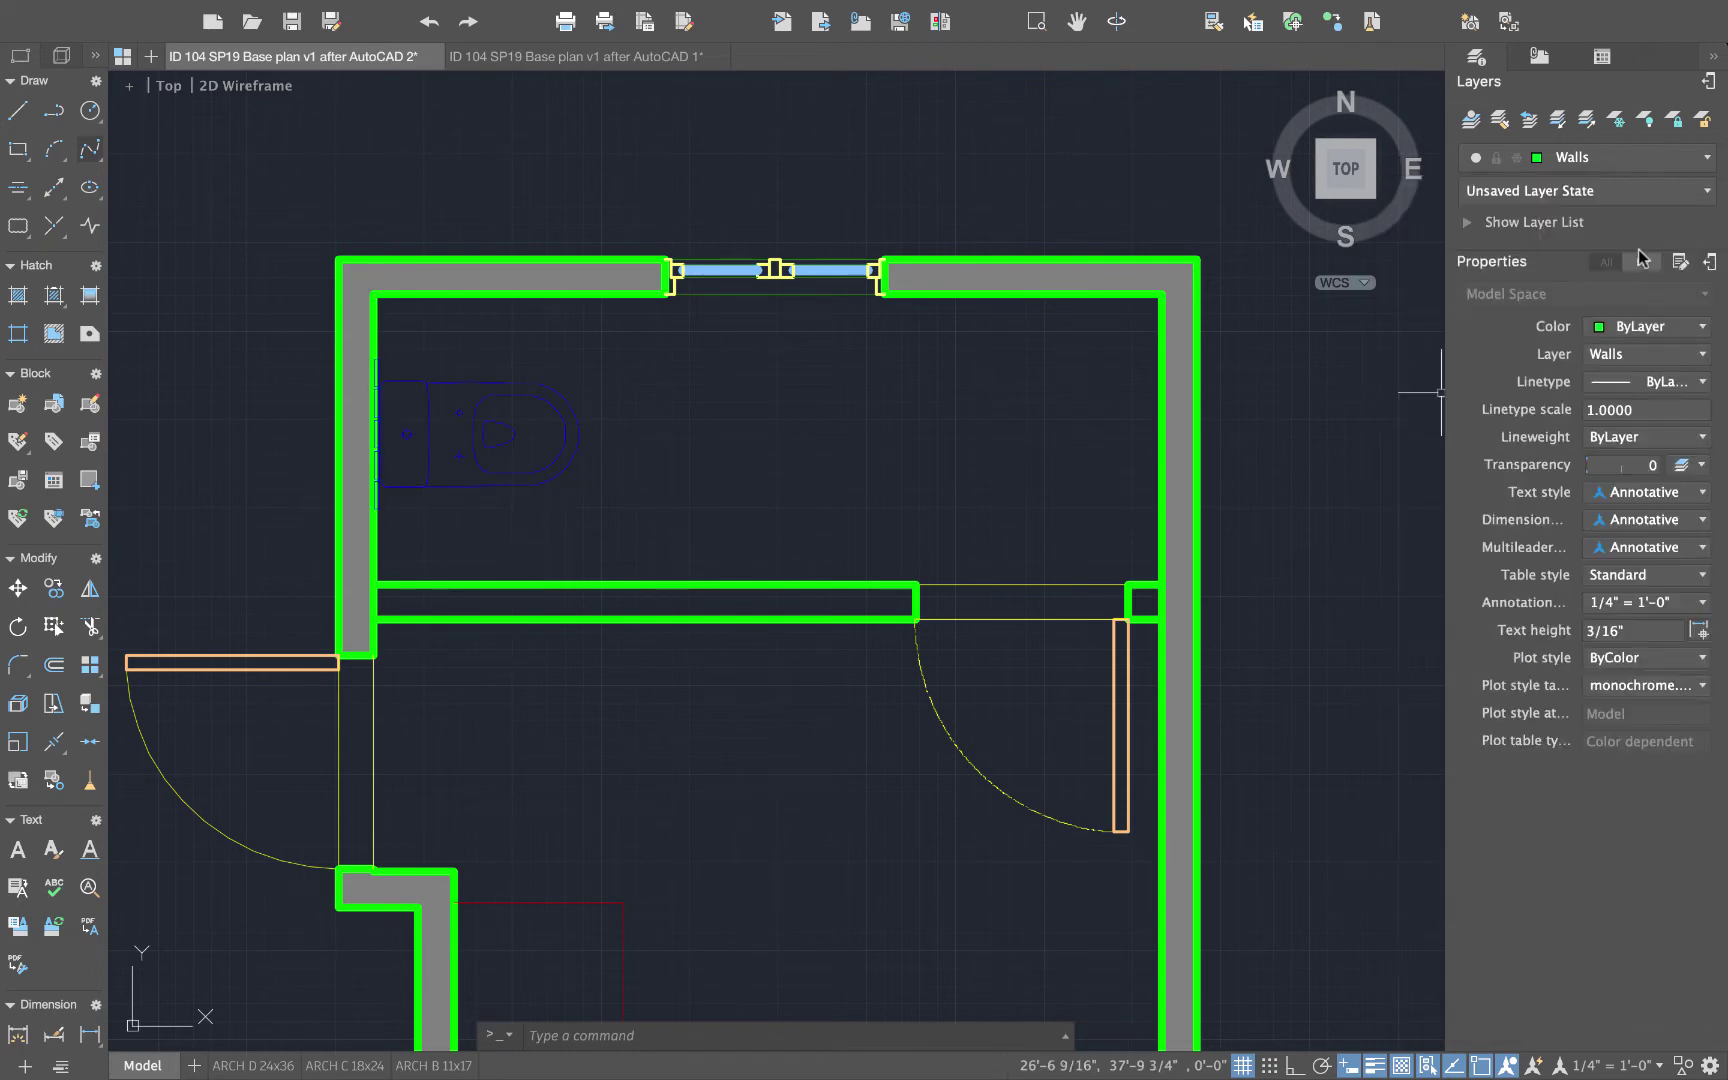
{"action": "left_click", "coordinate": [1657, 160]}
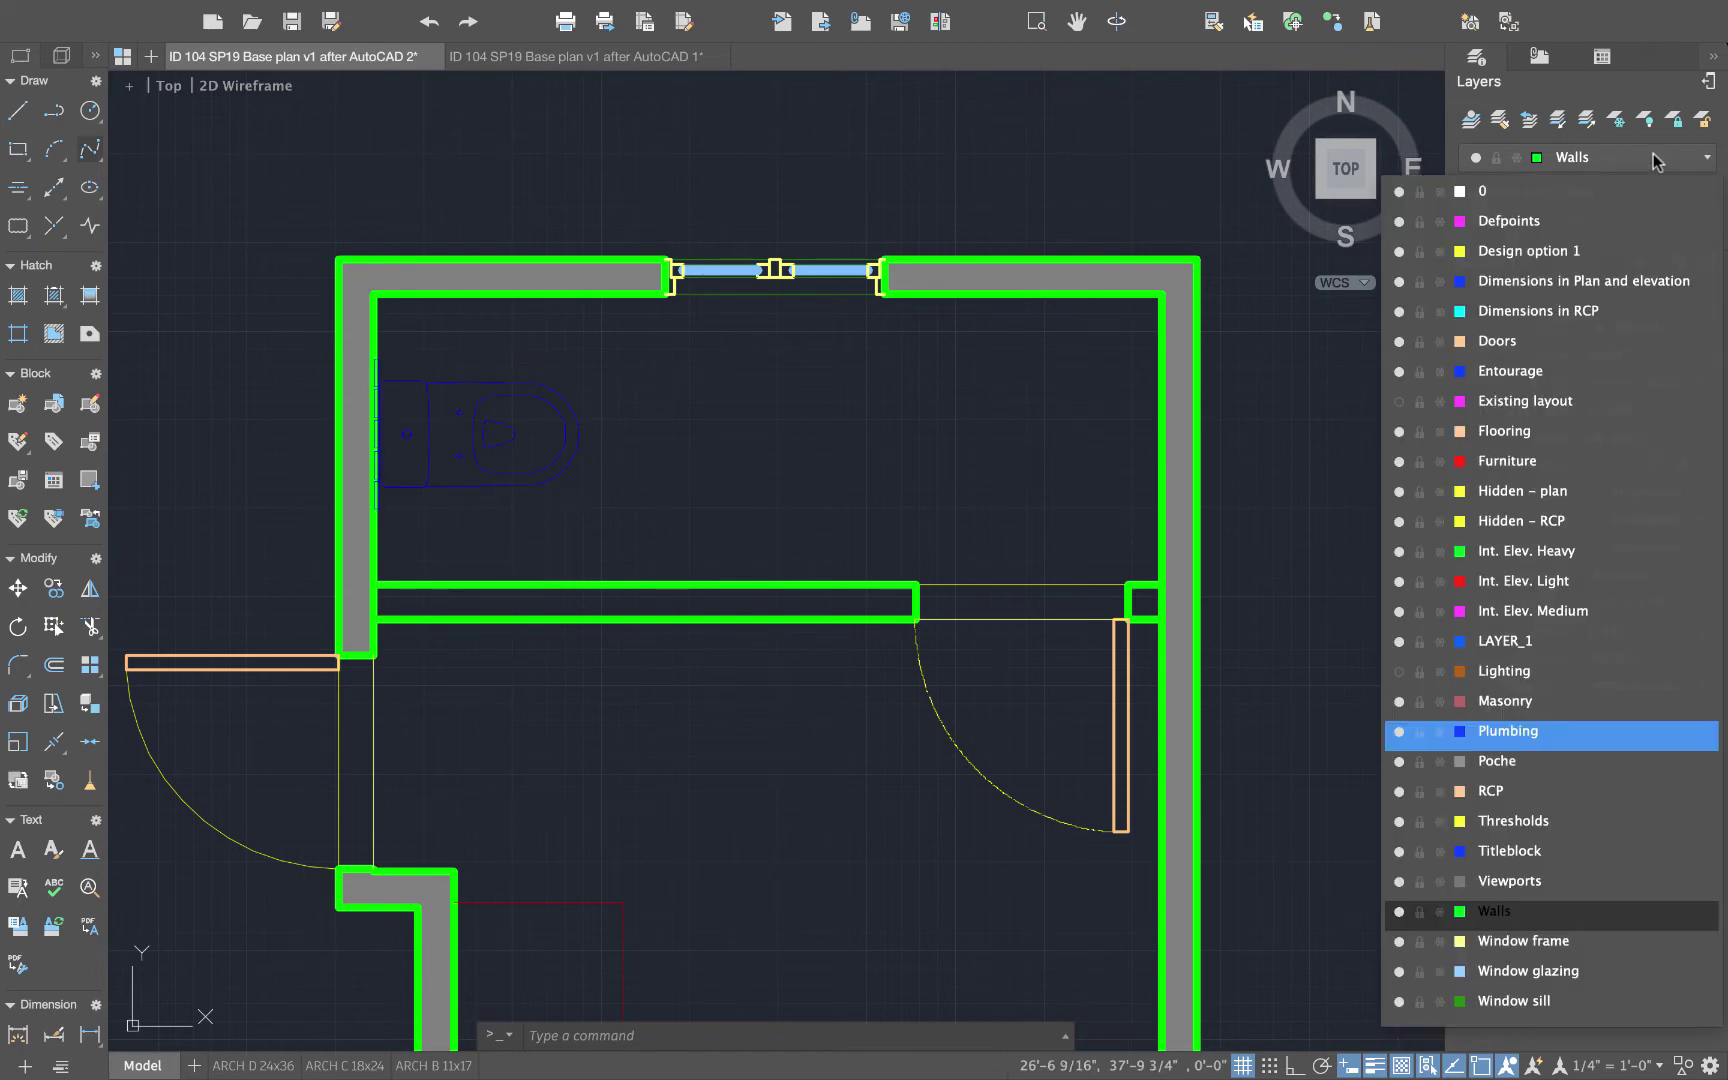
{"action": "left_click", "coordinate": [1474, 733]}
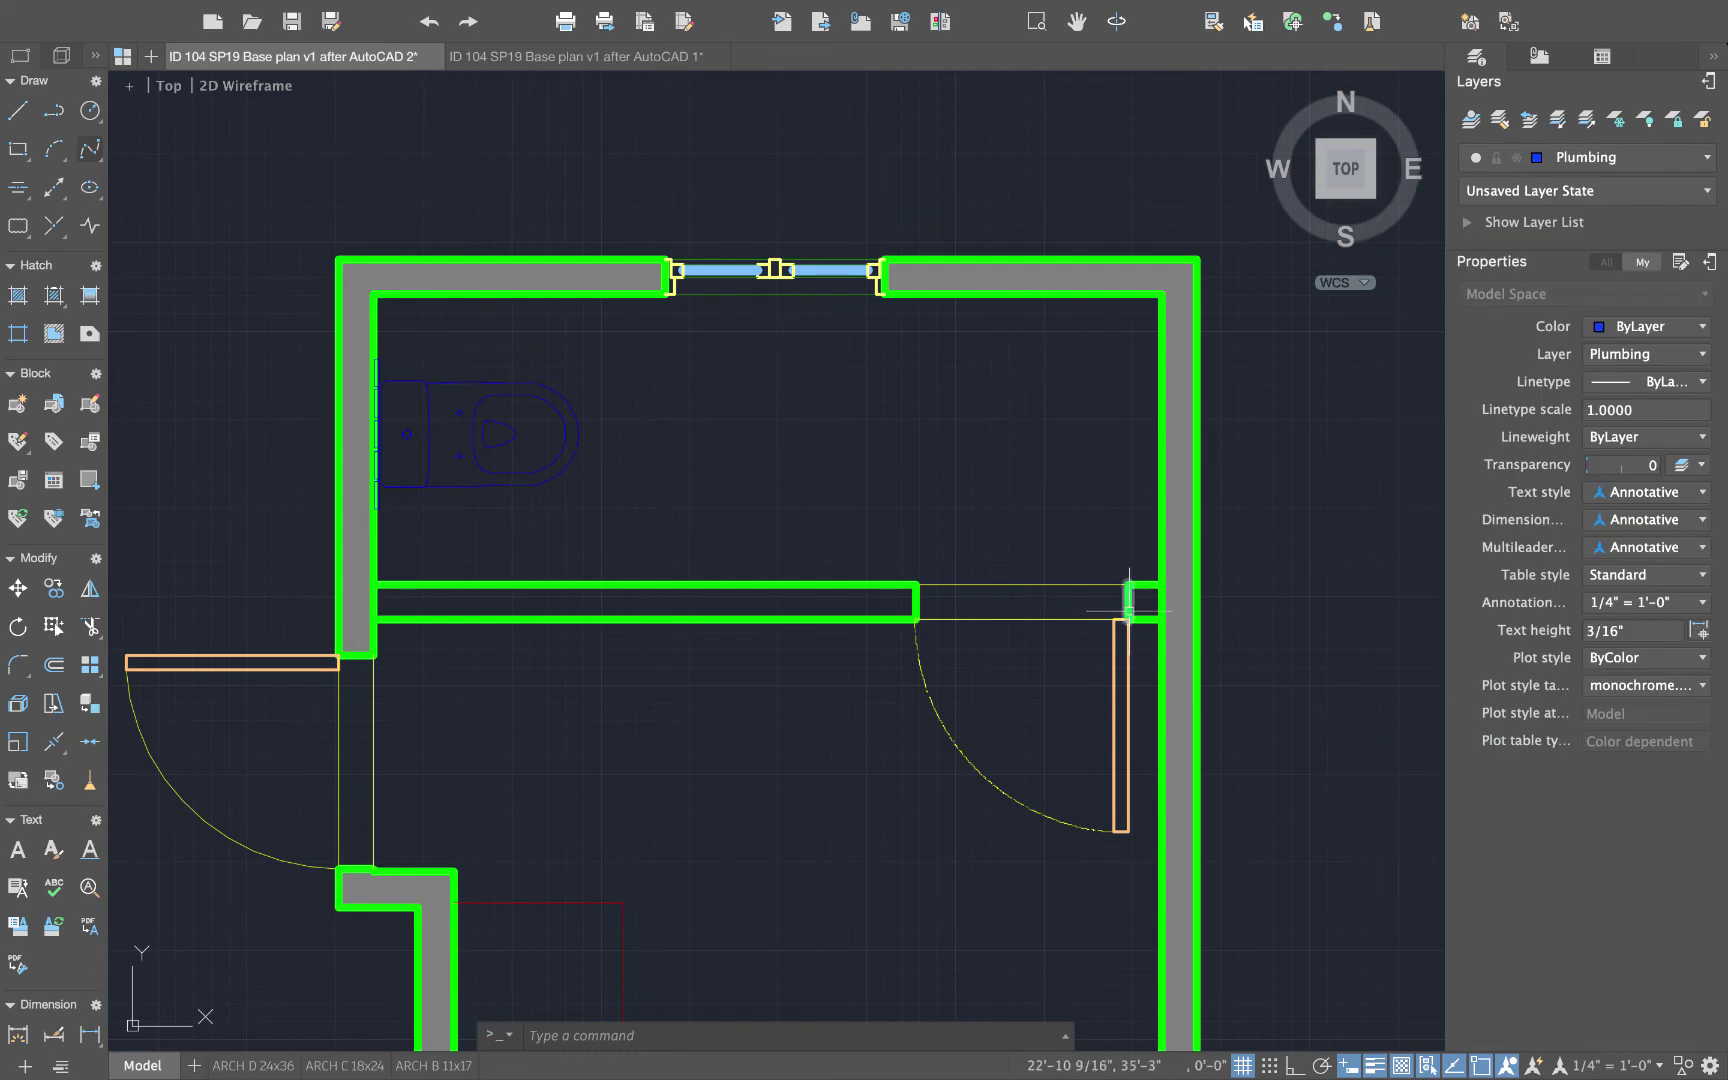
- Insert the Sink block at the inner face of the upper room's top wall, between the window and the right wall
{"action": "type", "text": "insert"}
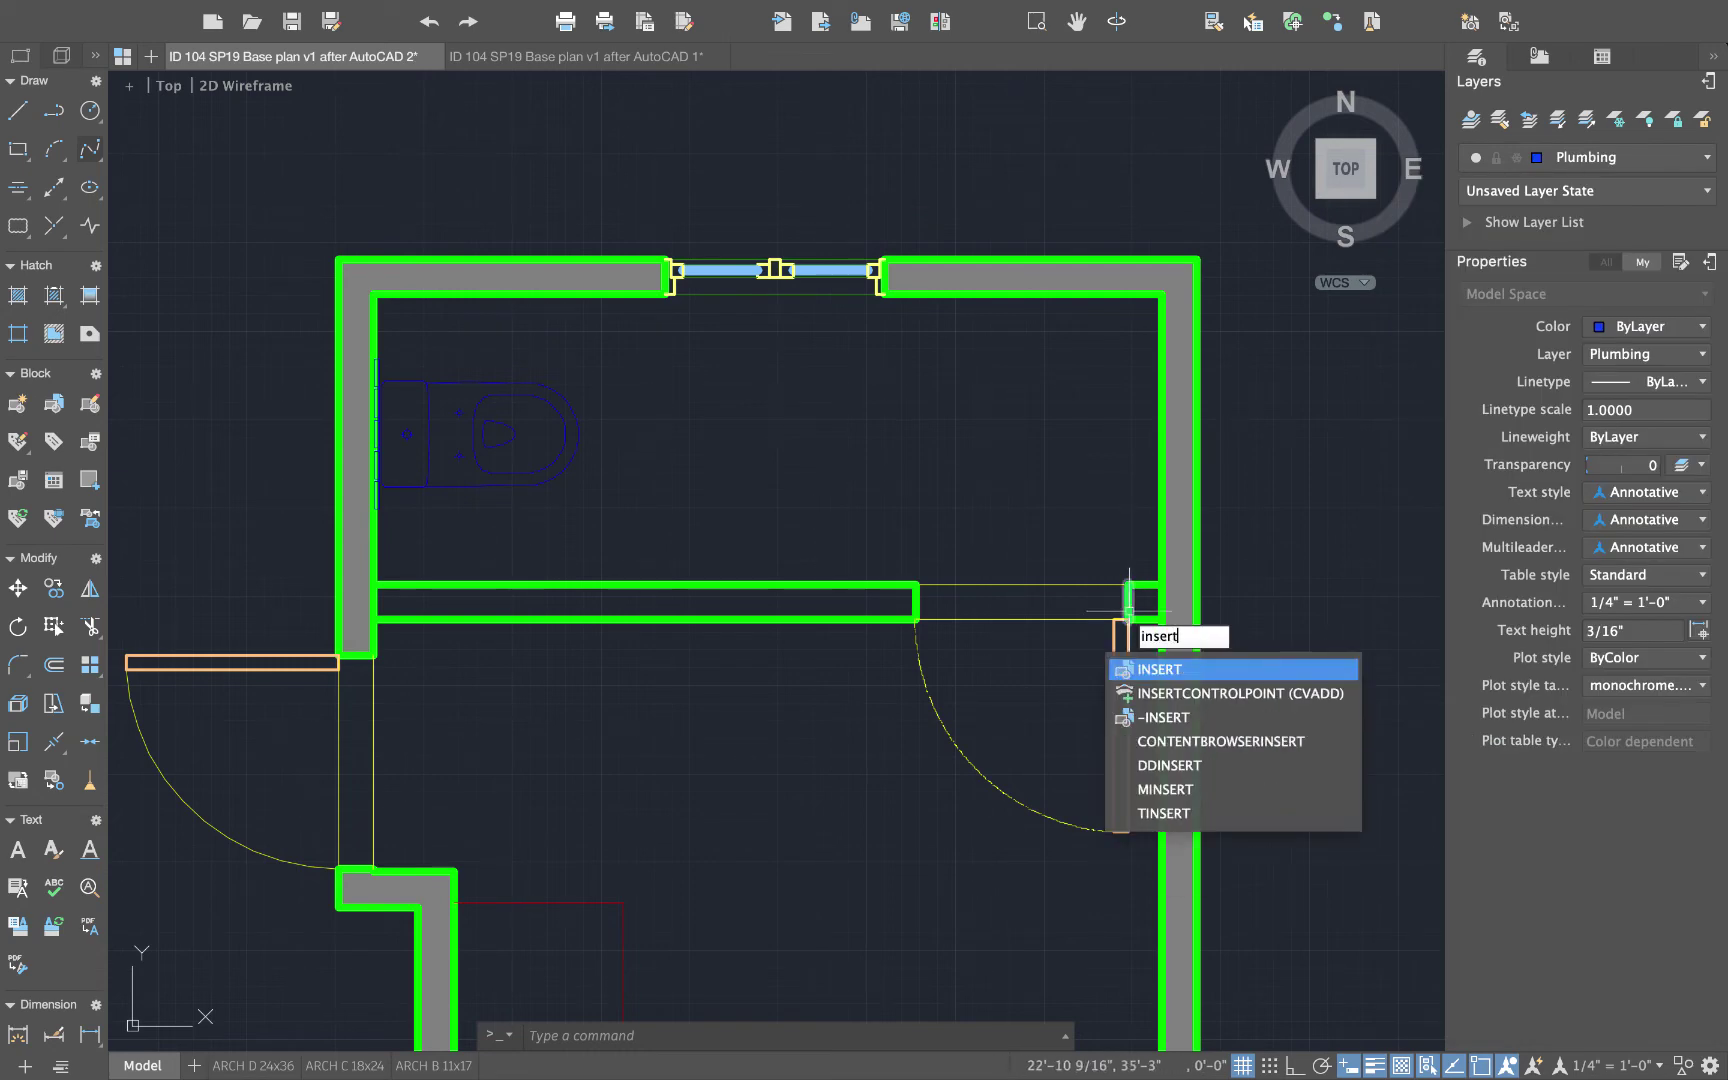
{"action": "key", "text": "Return"}
{"action": "left_click", "coordinate": [886, 285]}
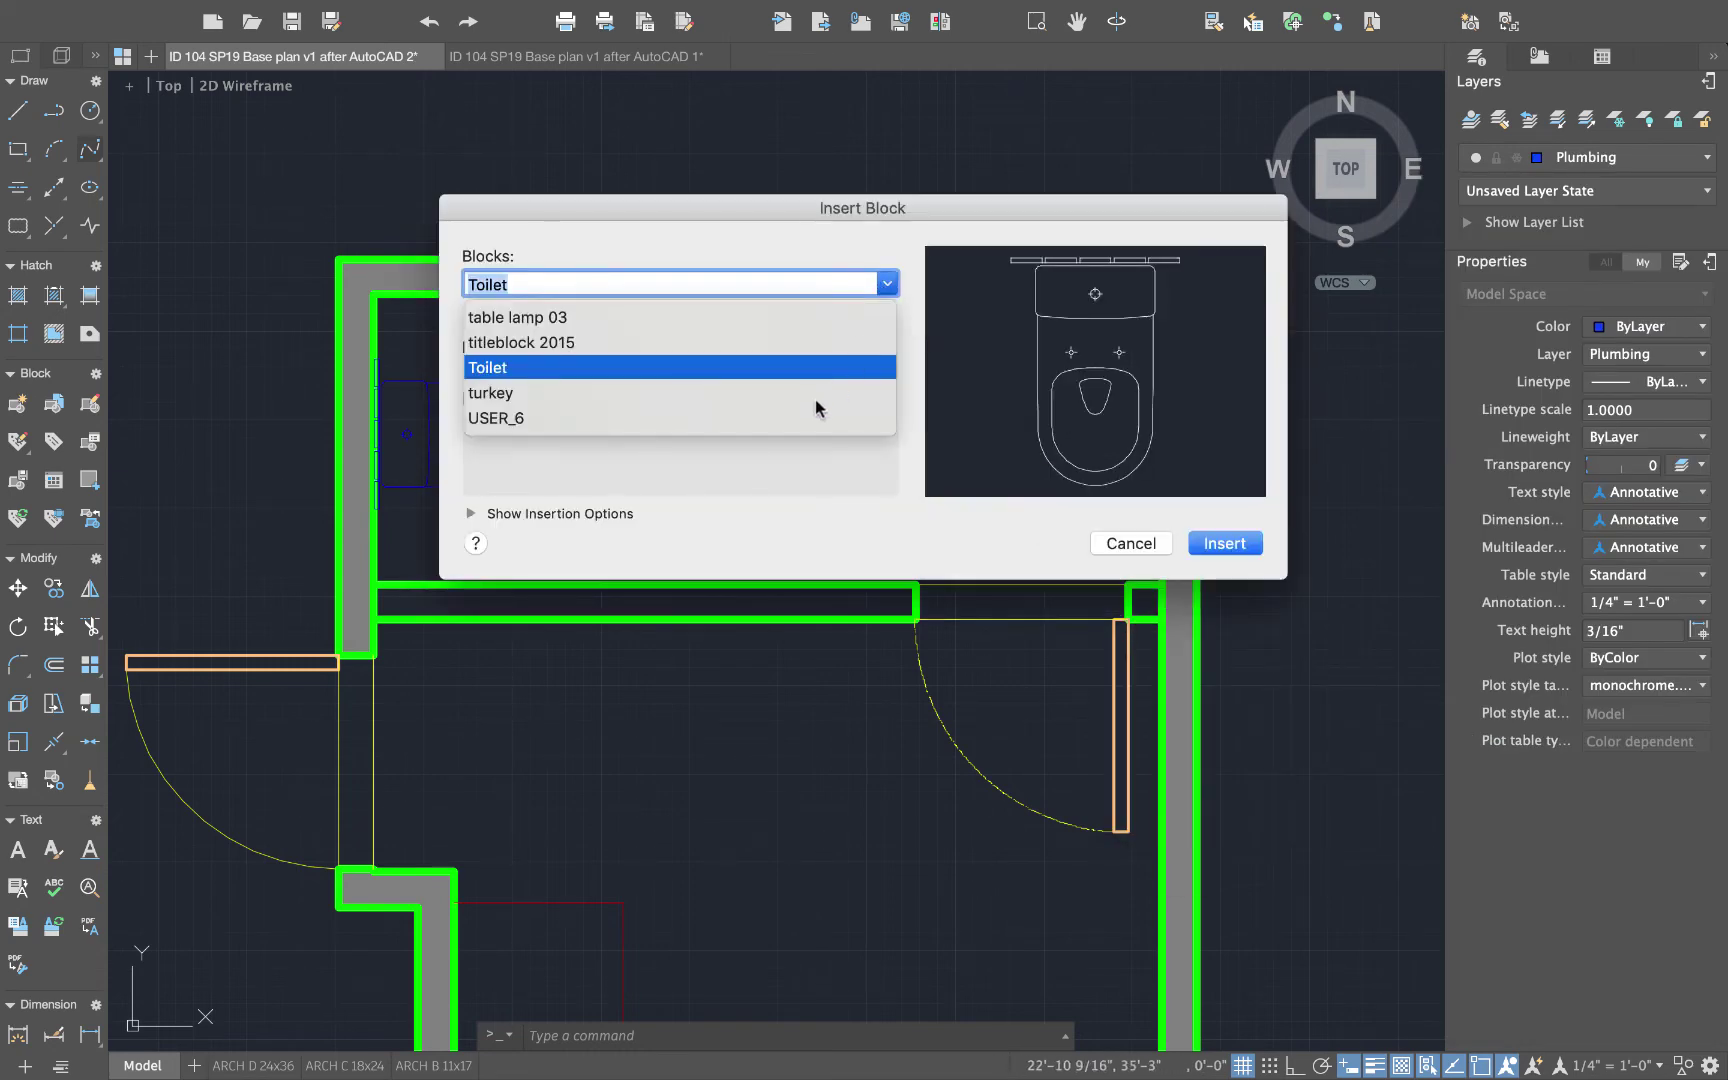
{"action": "scroll", "coordinate": [815, 417], "scroll_direction": "up", "scroll_amount": 1}
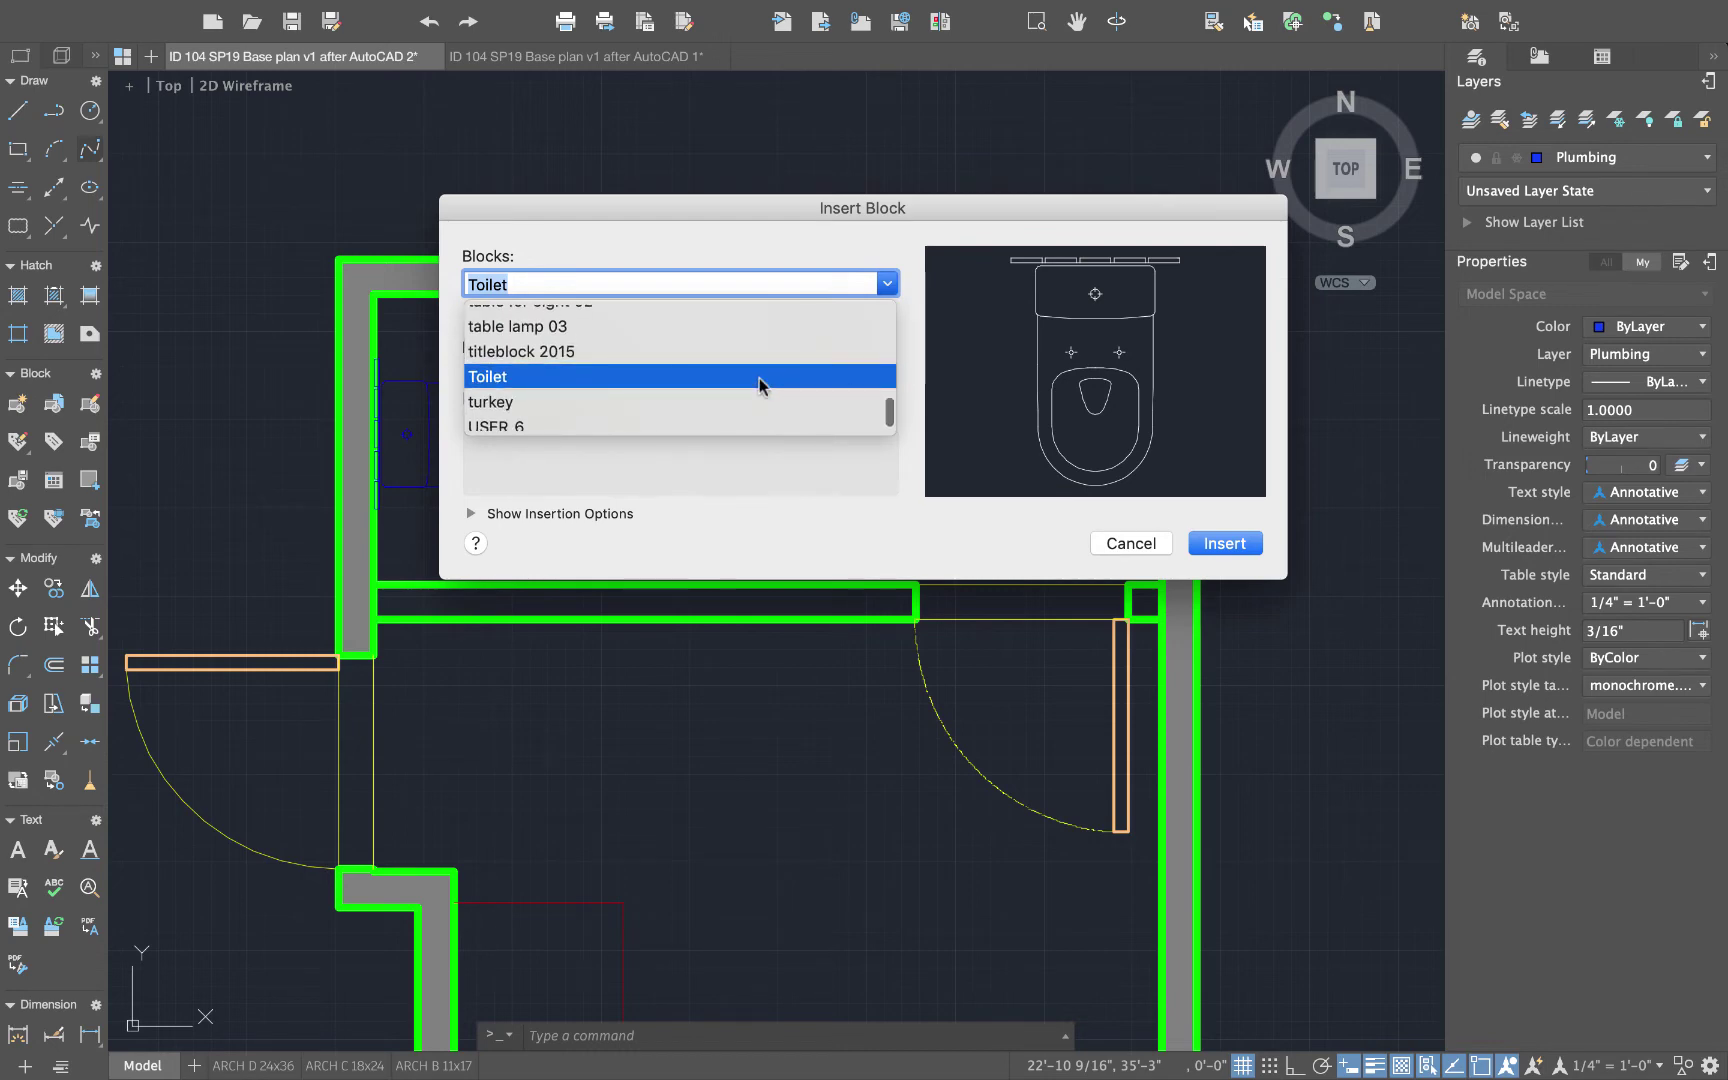
{"action": "scroll", "coordinate": [759, 384], "scroll_direction": "up", "scroll_amount": 2}
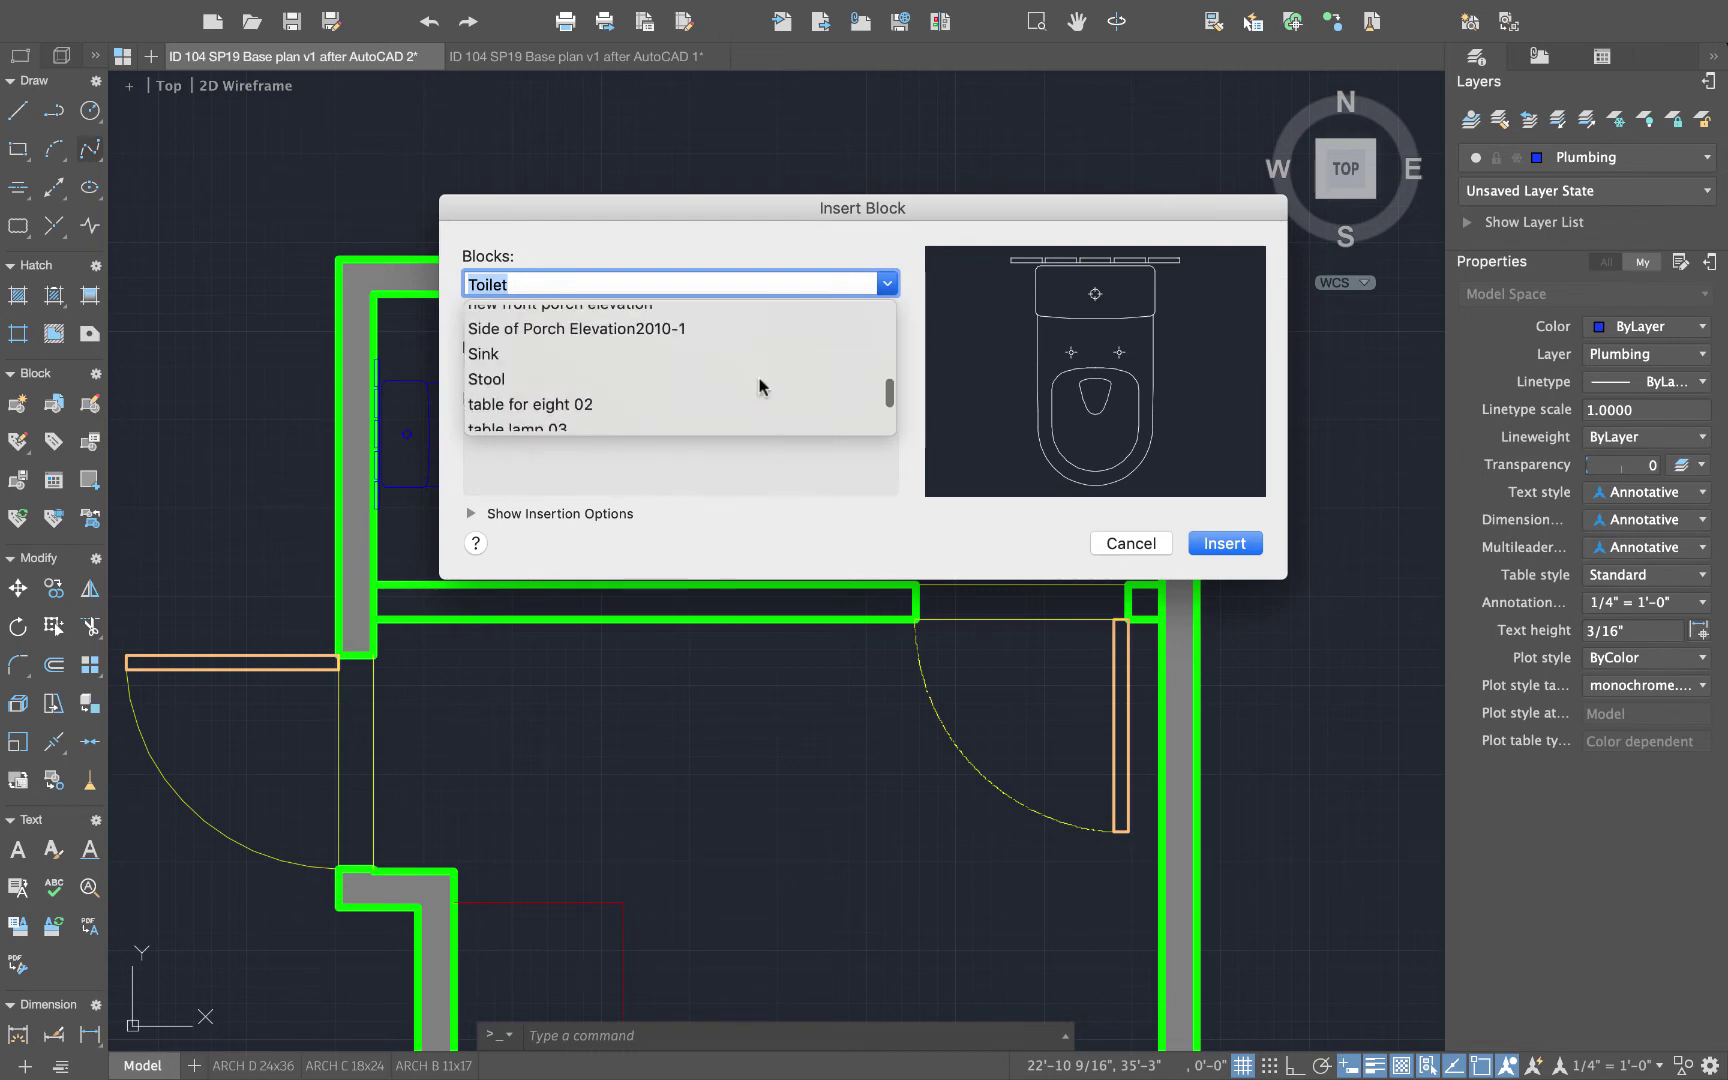
{"action": "left_click", "coordinate": [501, 358]}
{"action": "left_click", "coordinate": [1220, 546]}
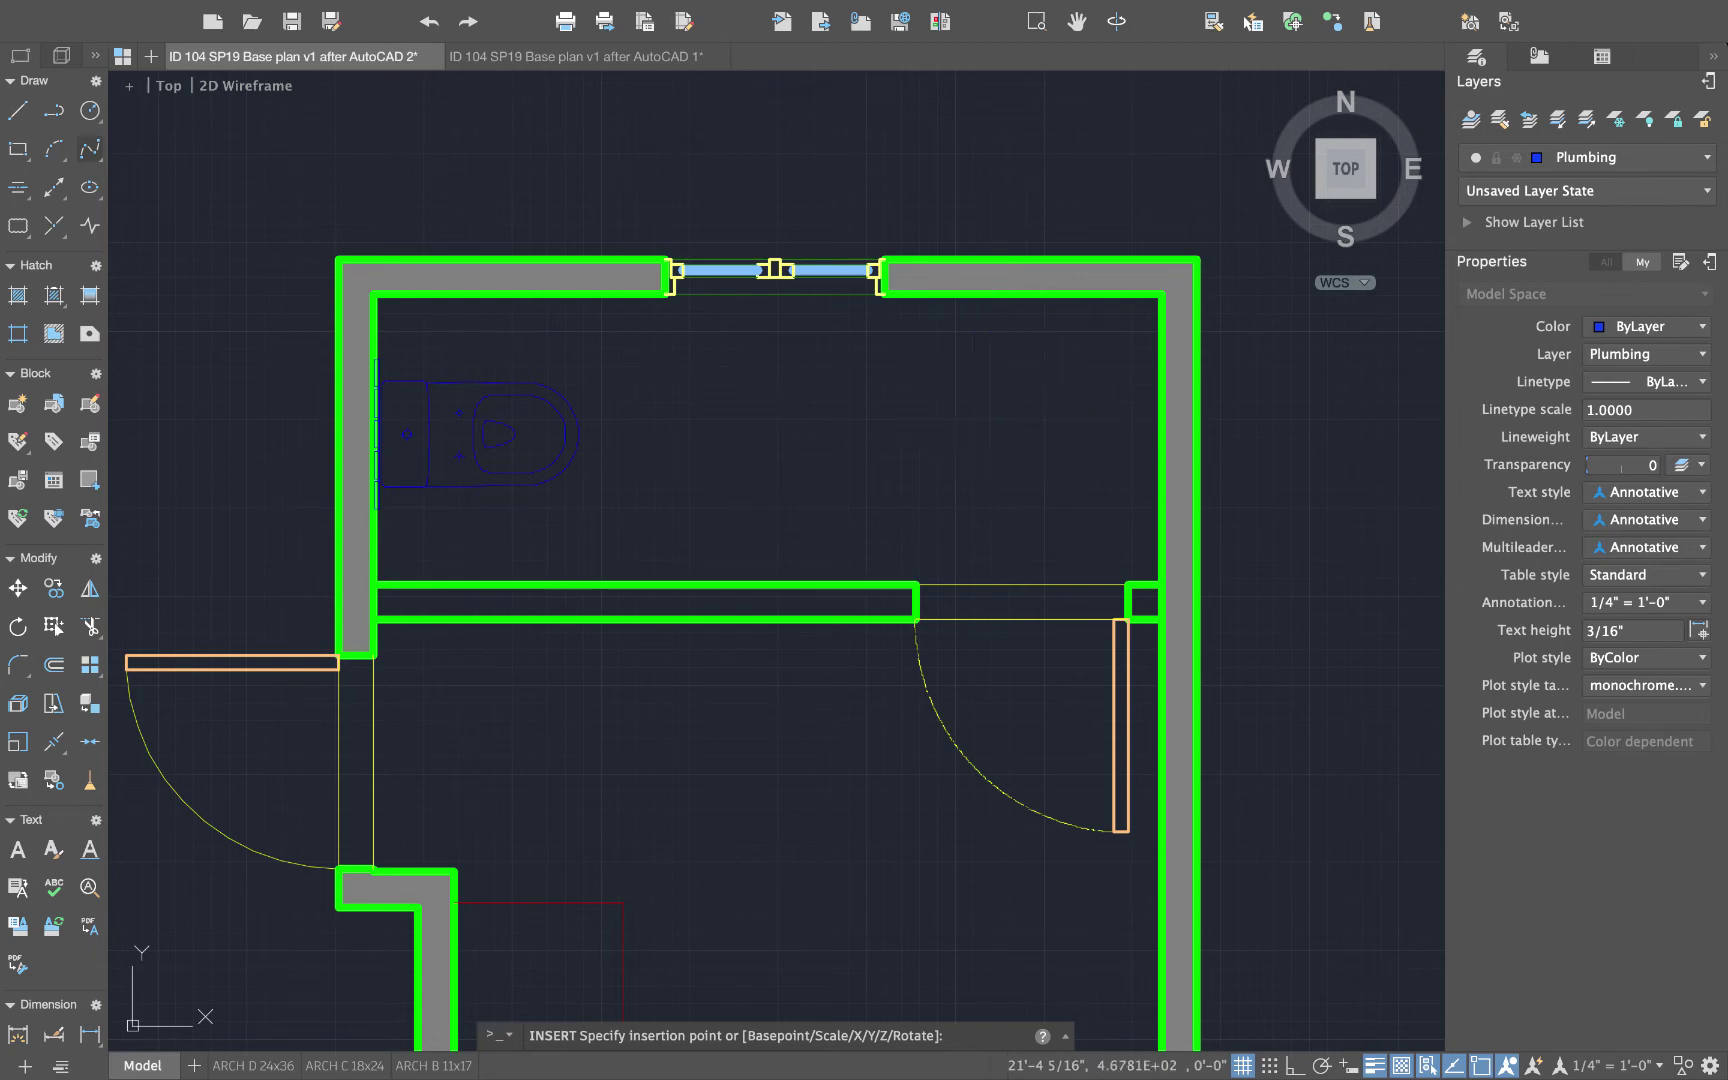
{"action": "left_click", "coordinate": [1000, 296]}
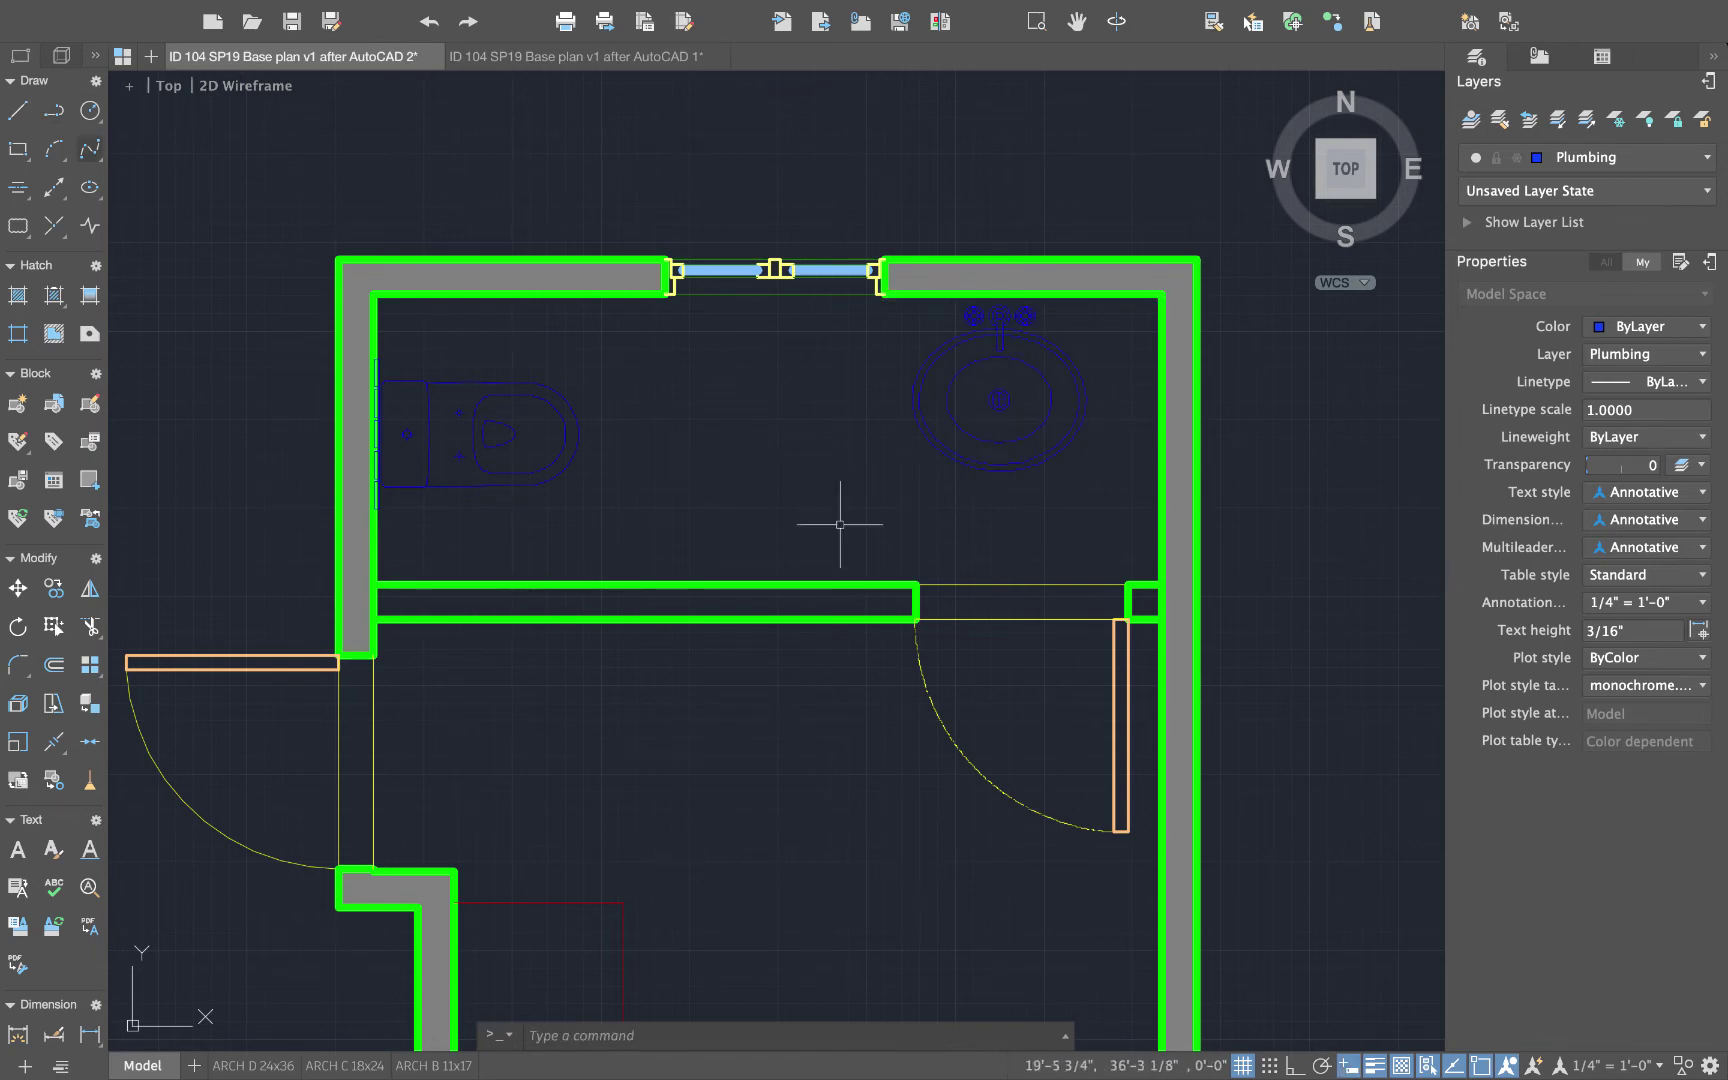
{"action": "left_click", "coordinate": [972, 428]}
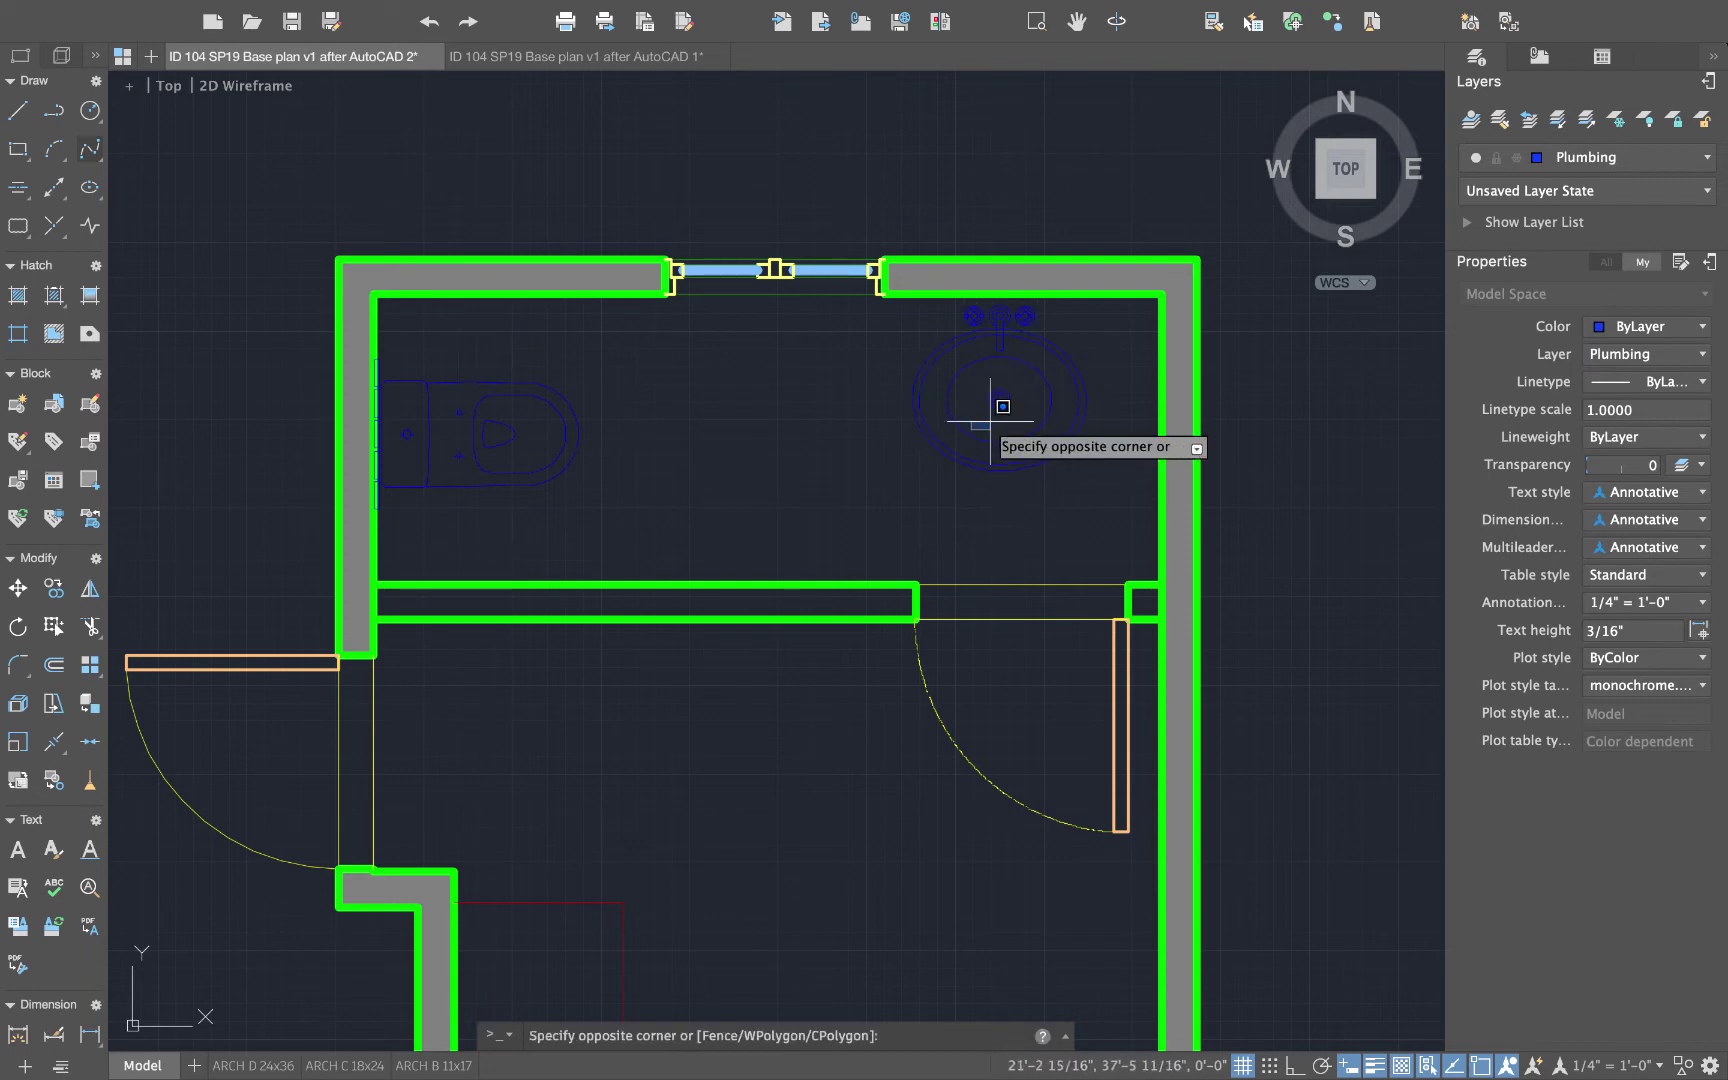
{"action": "left_click", "coordinate": [1036, 384]}
{"action": "key", "text": "Escape"}
{"action": "left_click", "coordinate": [945, 432]}
{"action": "key", "text": "Escape"}
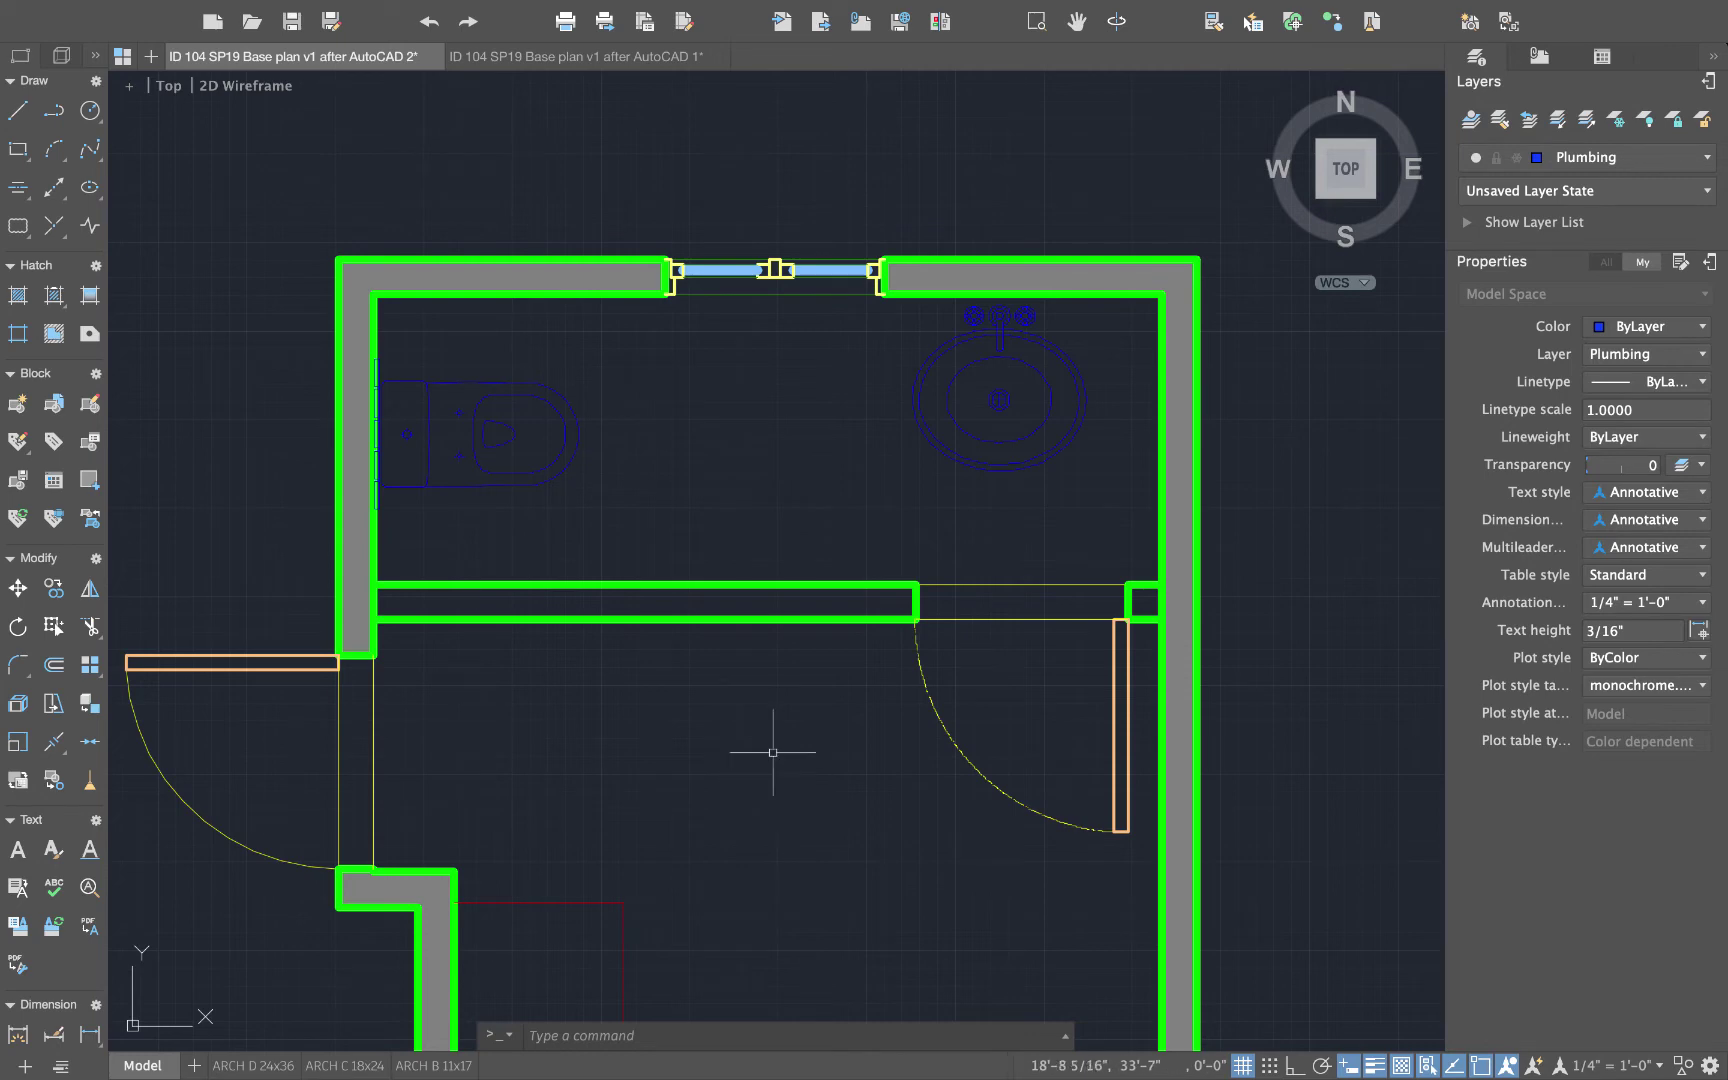
- Offset a window sill segment on the lower bay's left wall 8 inches into the room
{"action": "scroll", "coordinate": [779, 756], "scroll_direction": "up", "scroll_amount": 2}
{"action": "scroll", "coordinate": [777, 754], "scroll_direction": "down", "scroll_amount": 4}
{"action": "middle_click_drag", "start_coordinate": [773, 752], "coordinate": [676, 547]}
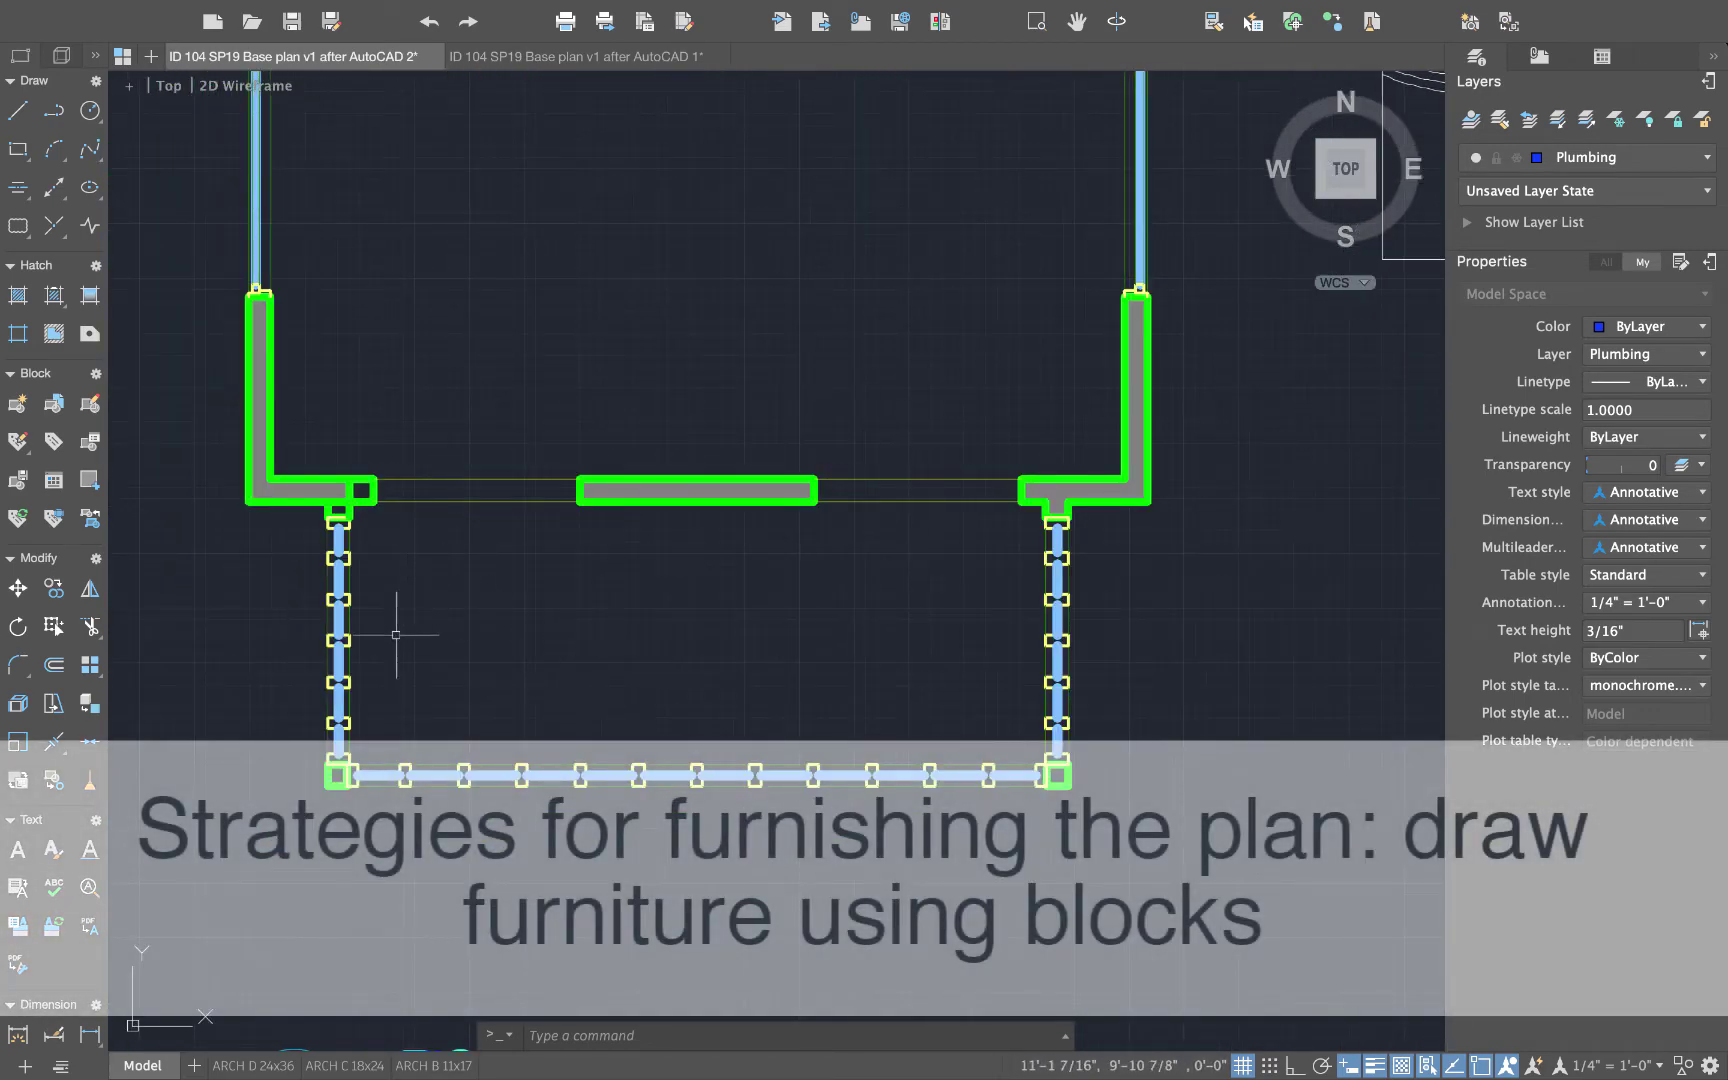
{"action": "scroll", "coordinate": [1001, 621], "scroll_direction": "up", "scroll_amount": 3}
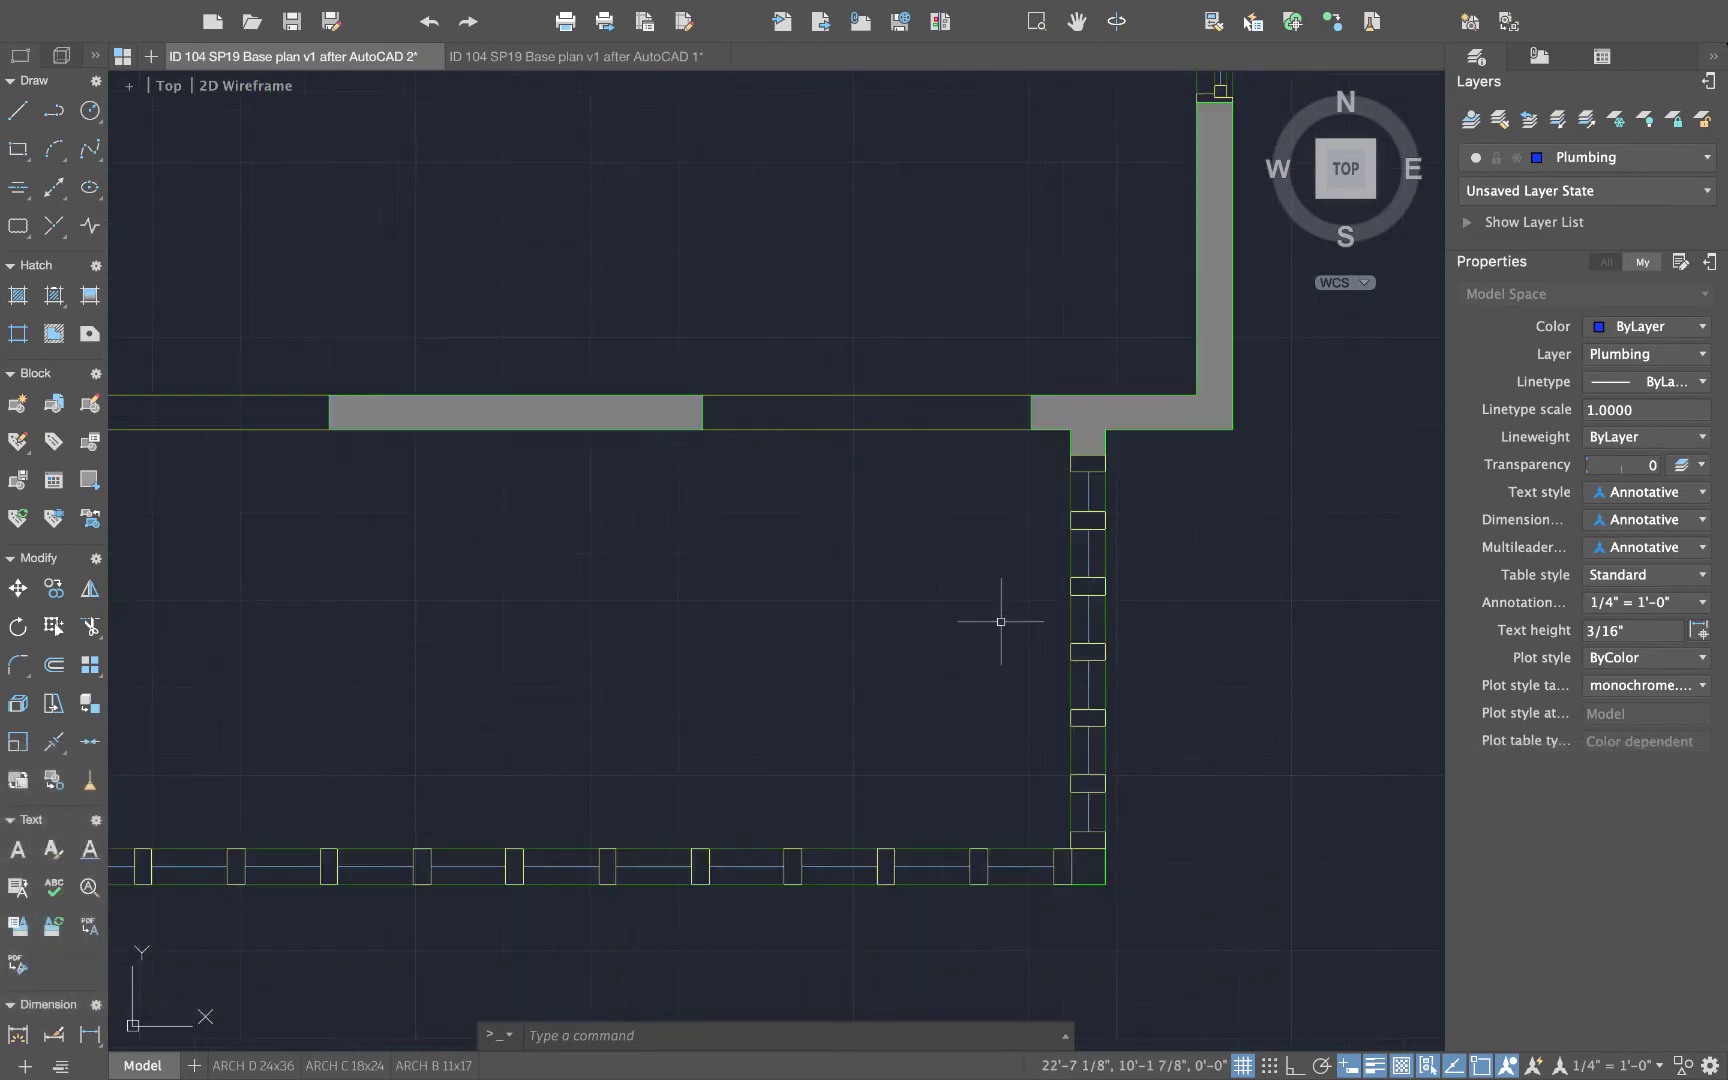
{"action": "middle_click_drag", "start_coordinate": [981, 653], "coordinate": [1234, 636]}
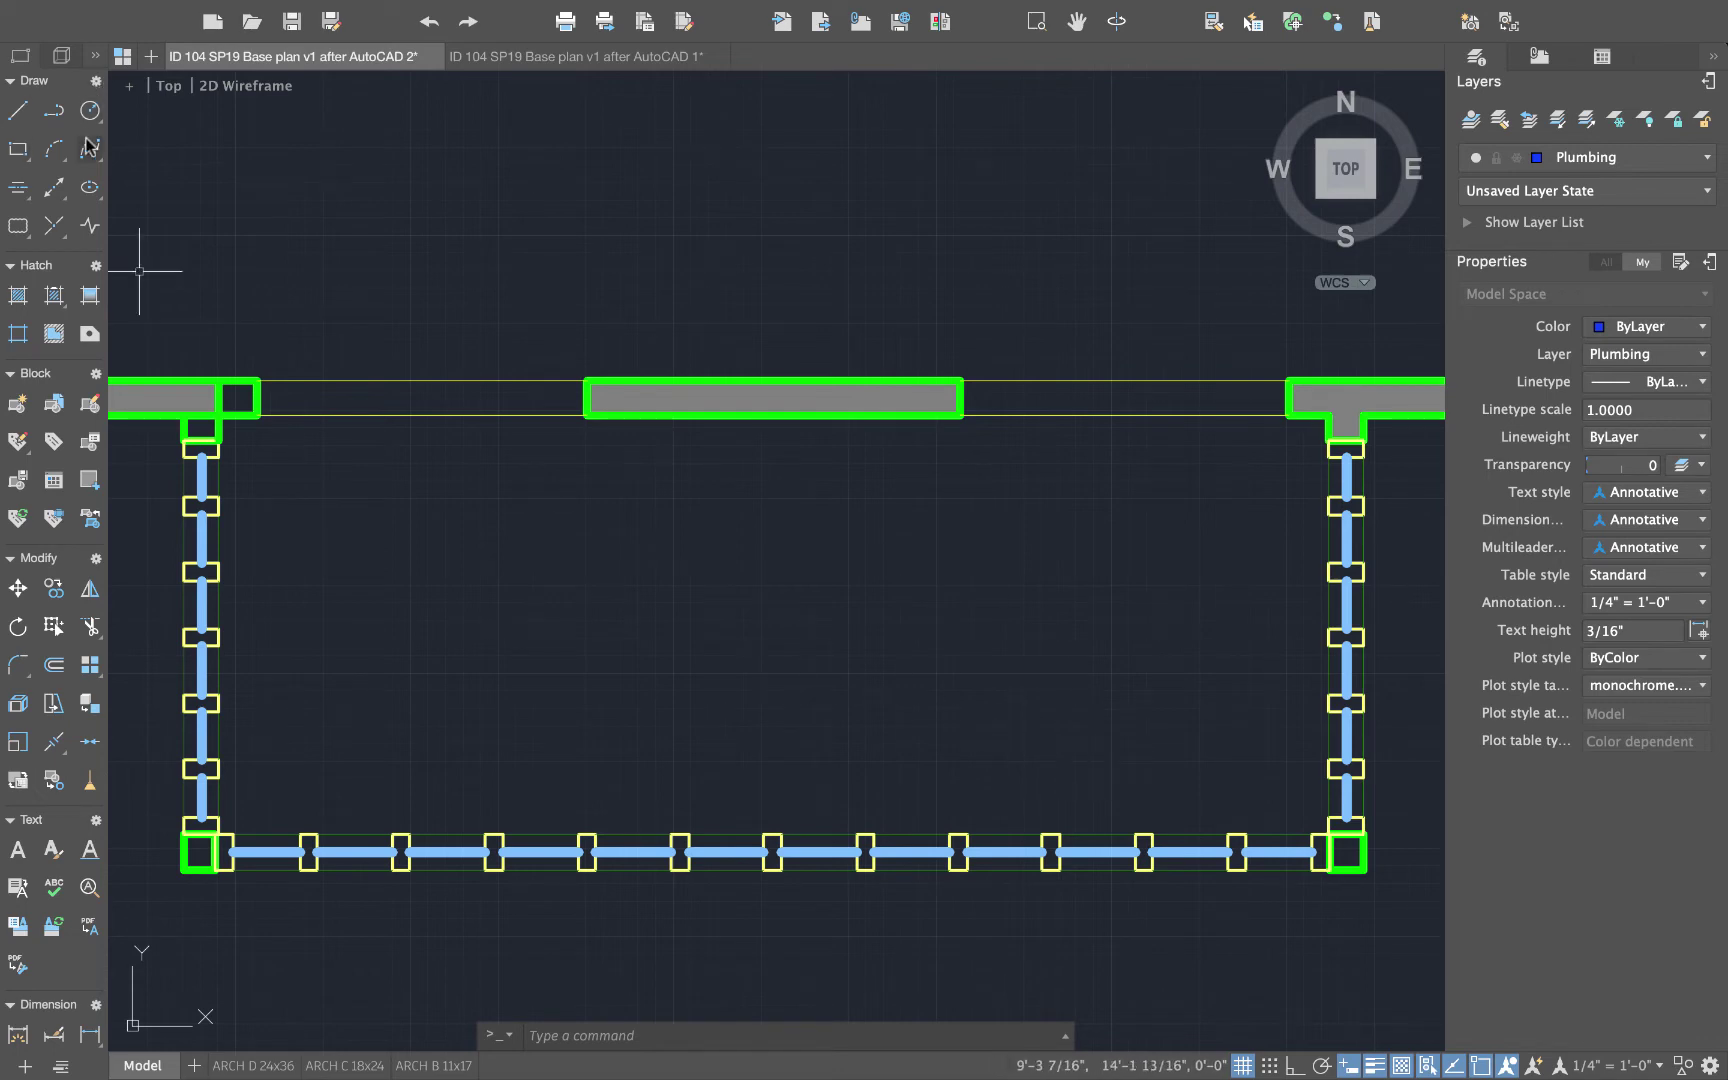
{"action": "mouse_move", "coordinate": [538, 579]}
{"action": "middle_mouse_down"}
{"action": "mouse_move", "coordinate": [482, 609]}
{"action": "mouse_move", "coordinate": [554, 624]}
{"action": "middle_mouse_up"}
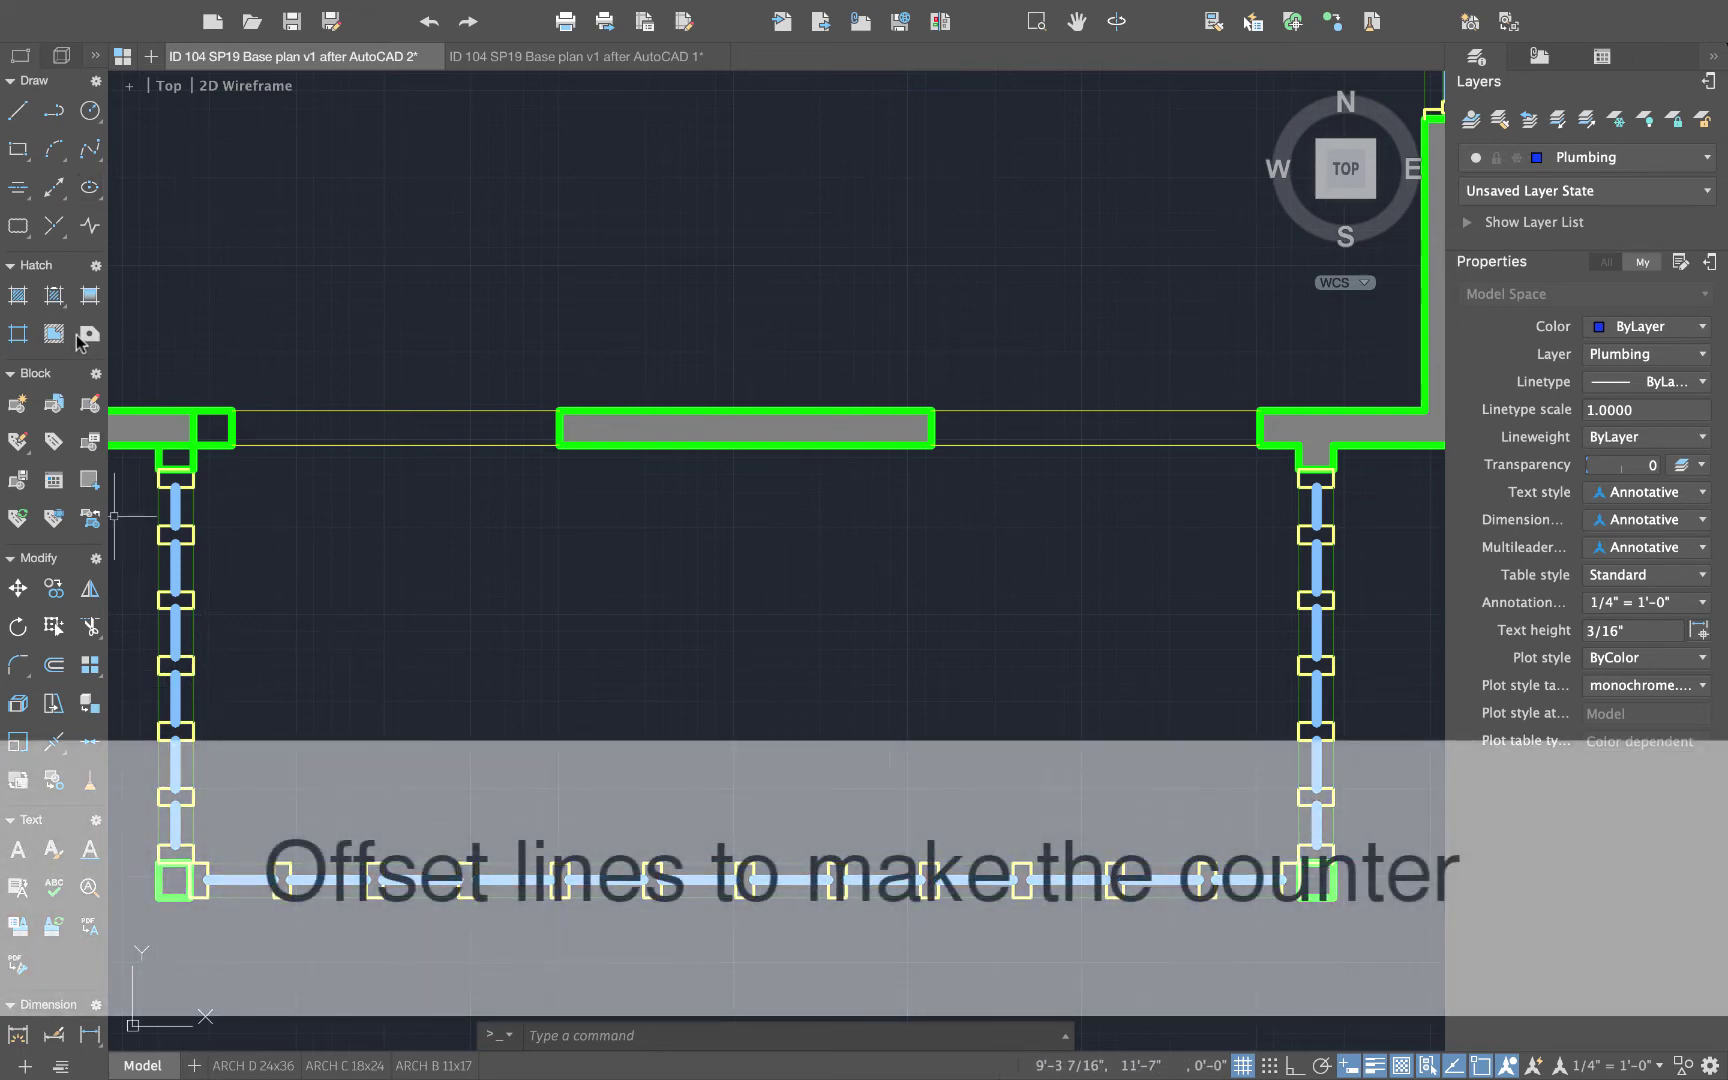
{"action": "type", "text": "o"}
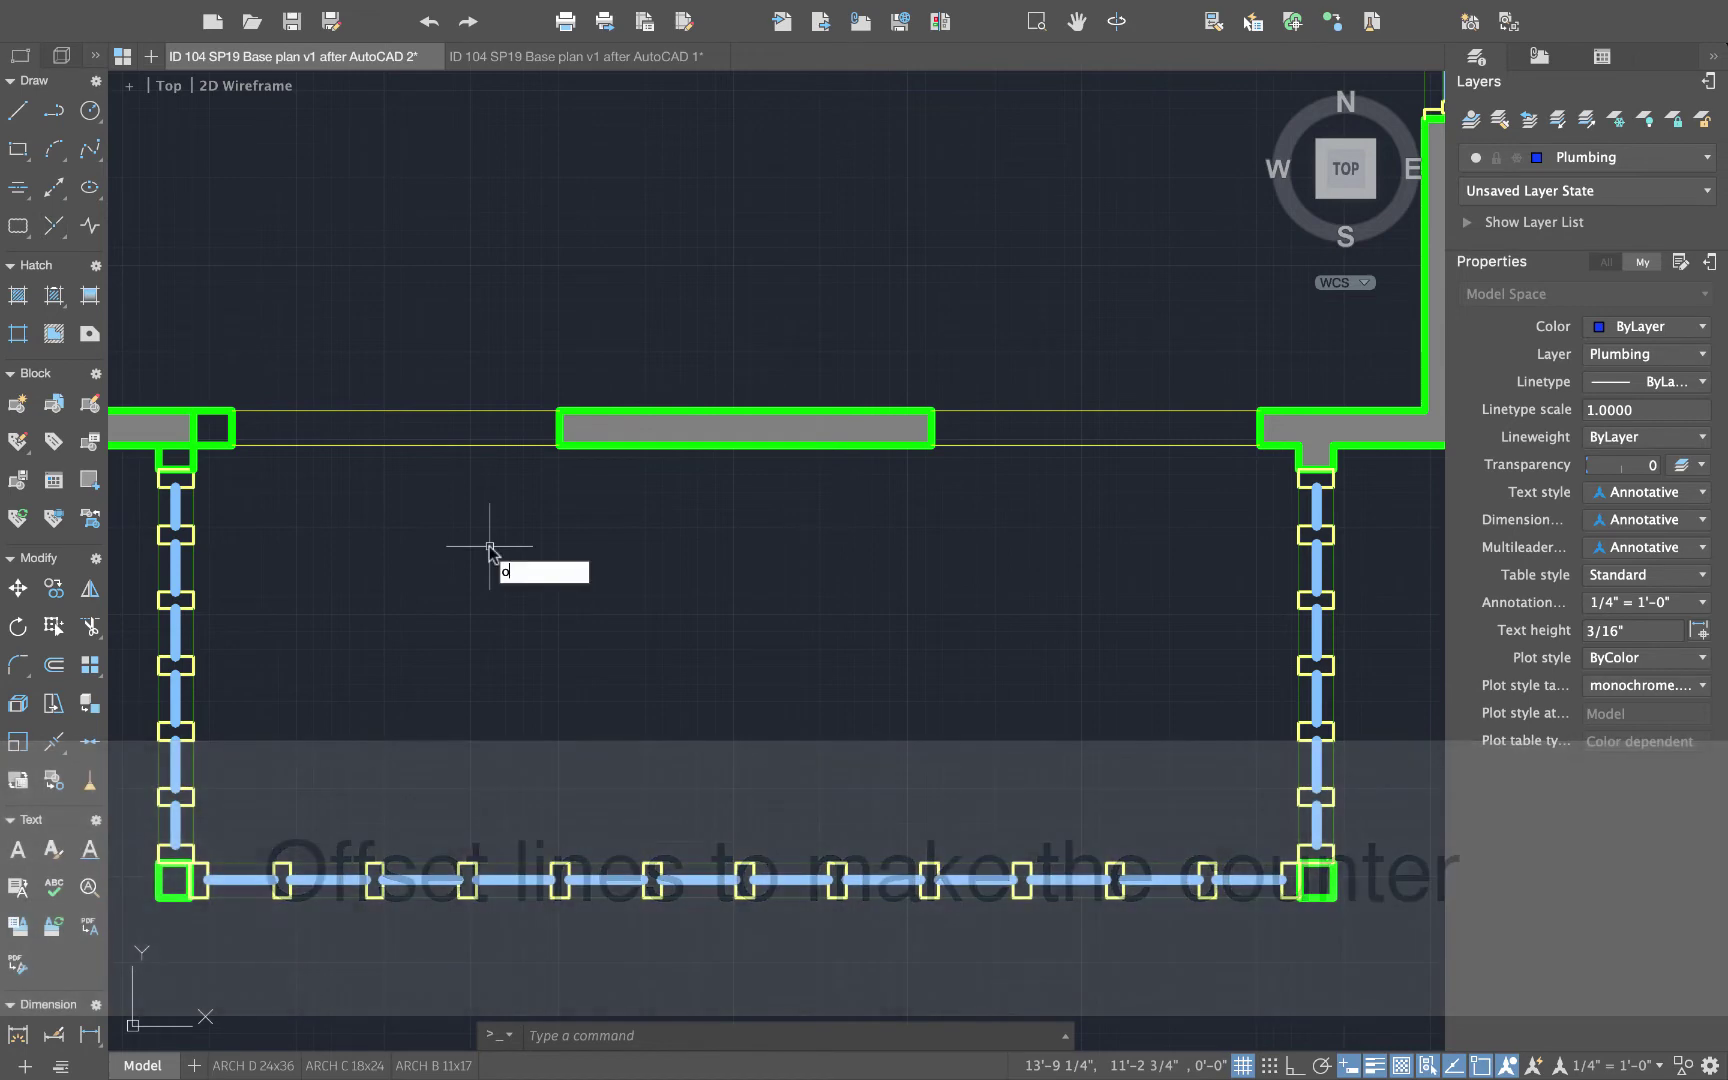
{"action": "type", "text": "ffs"}
{"action": "key", "text": "Return"}
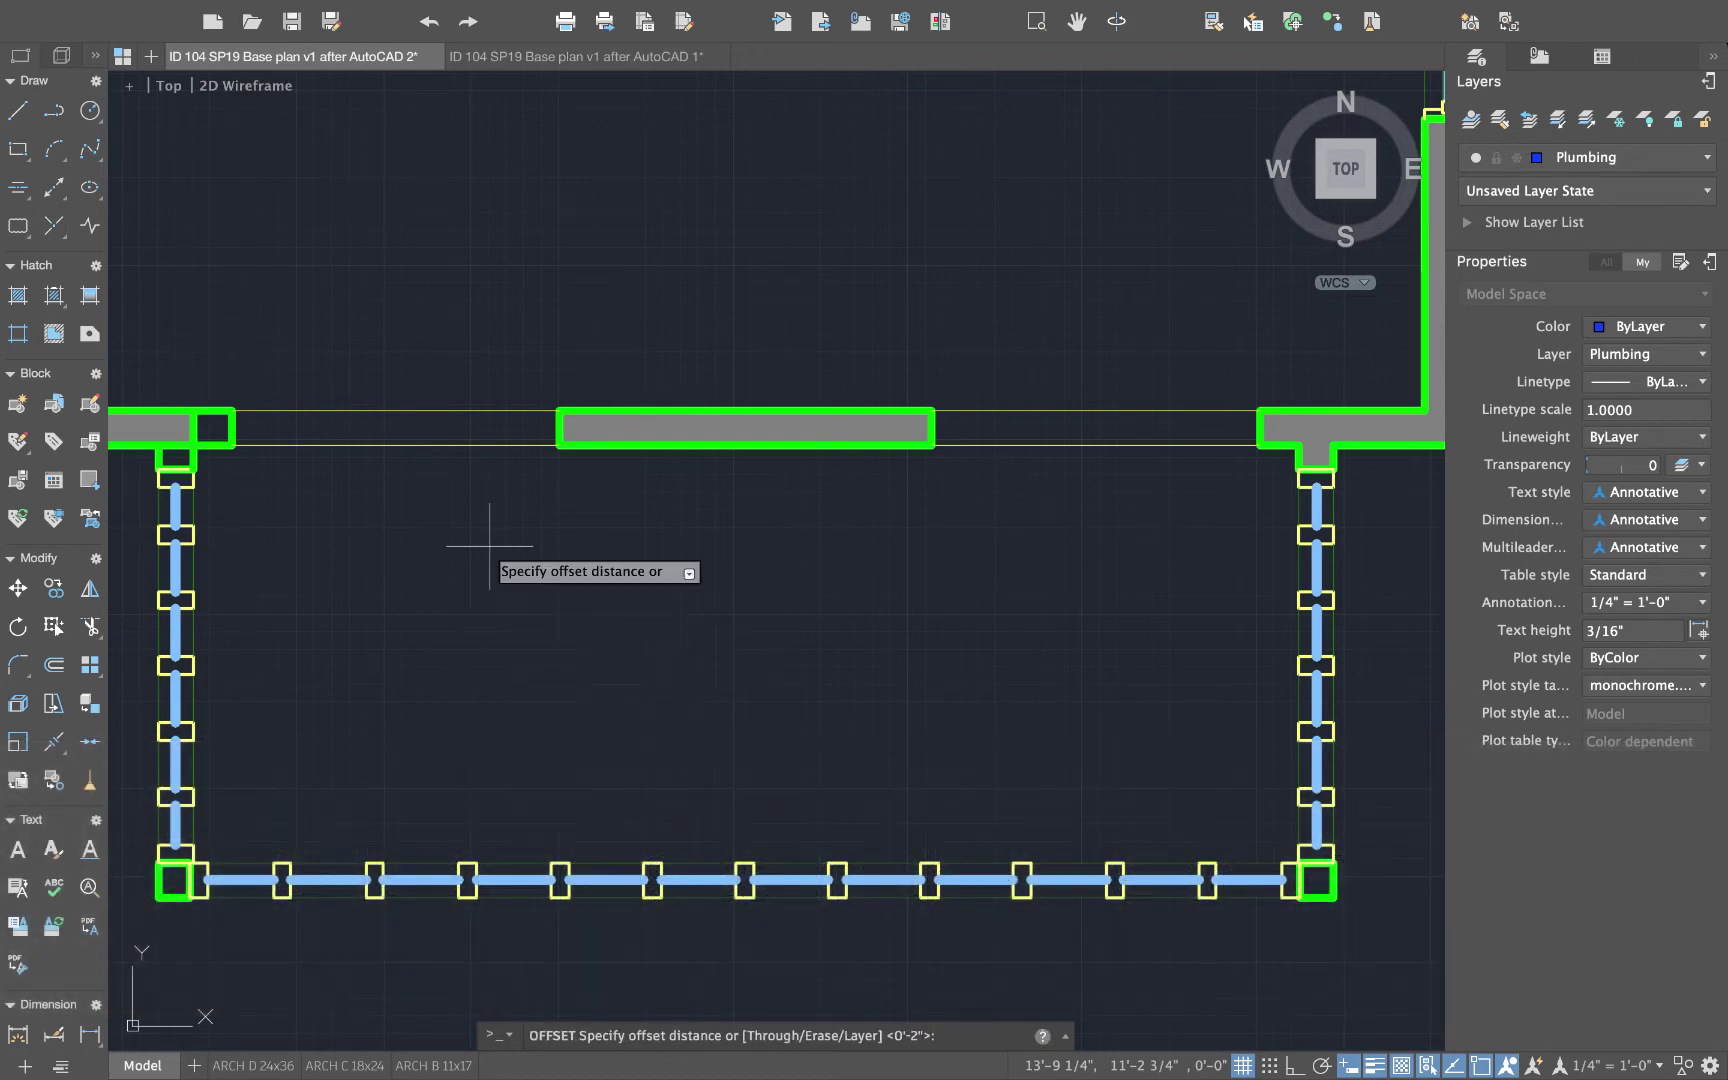
{"action": "key", "text": "Return"}
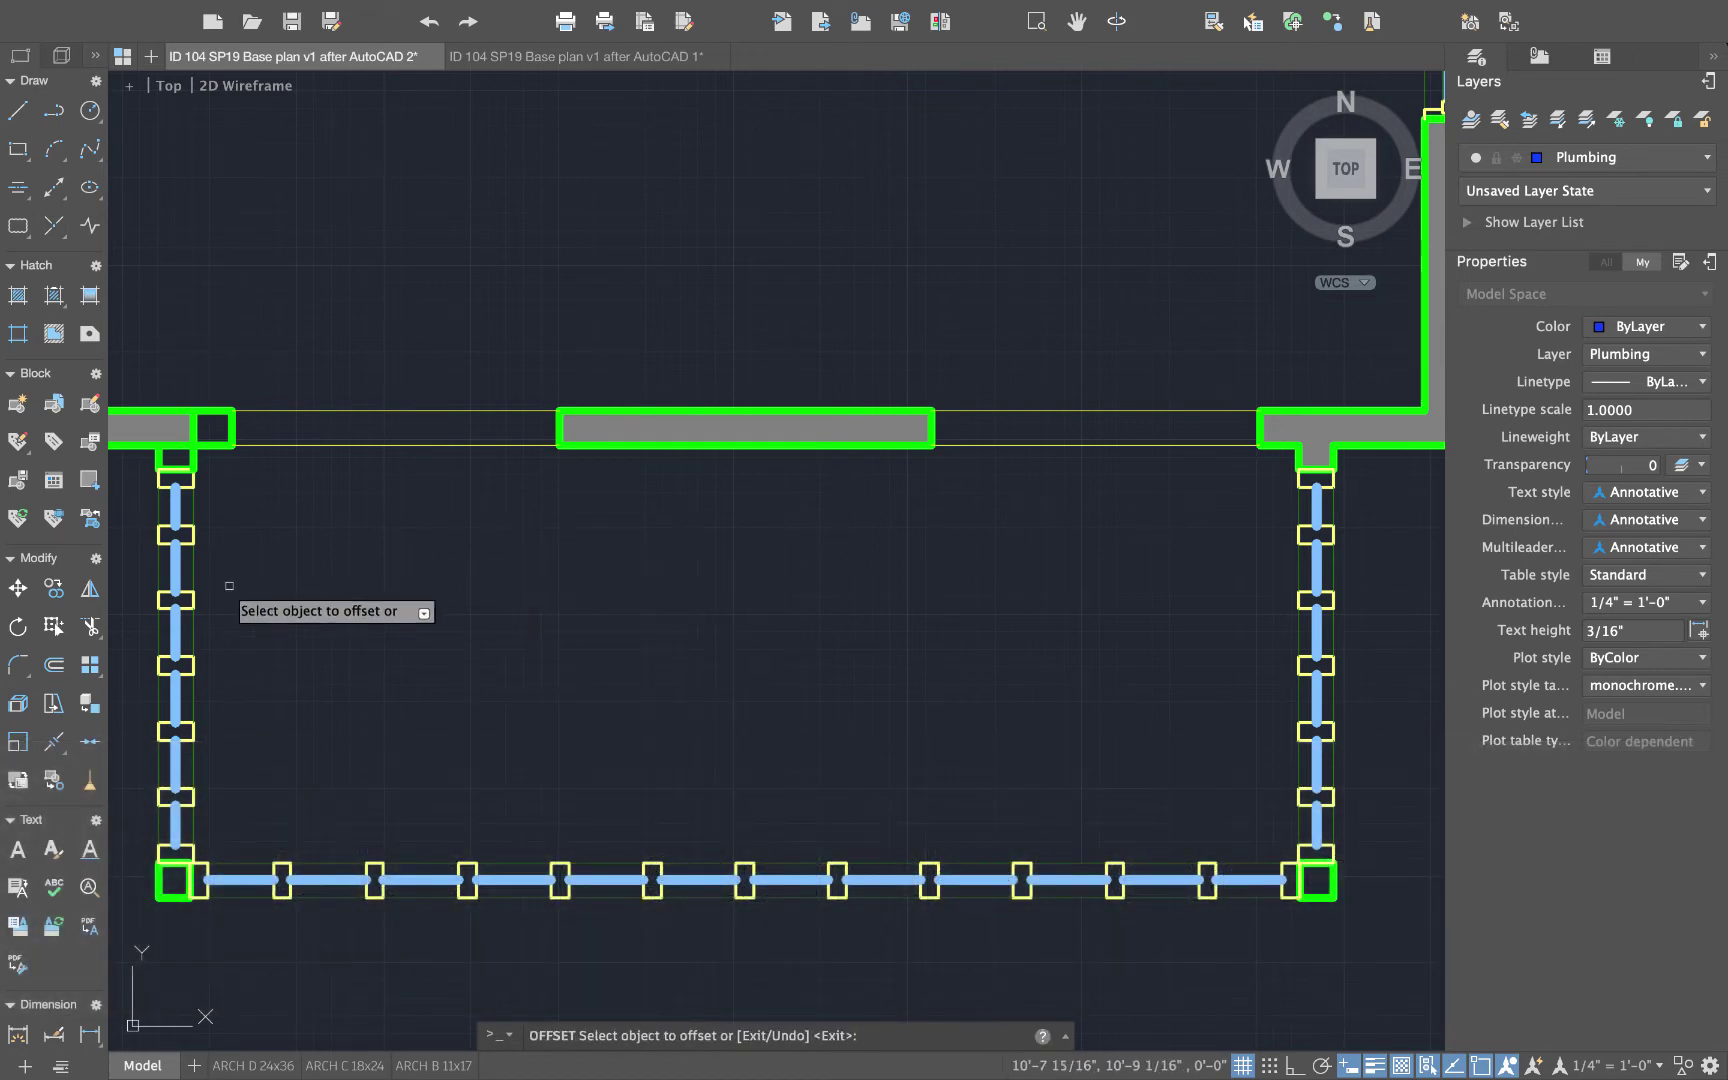
{"action": "left_click", "coordinate": [193, 566]}
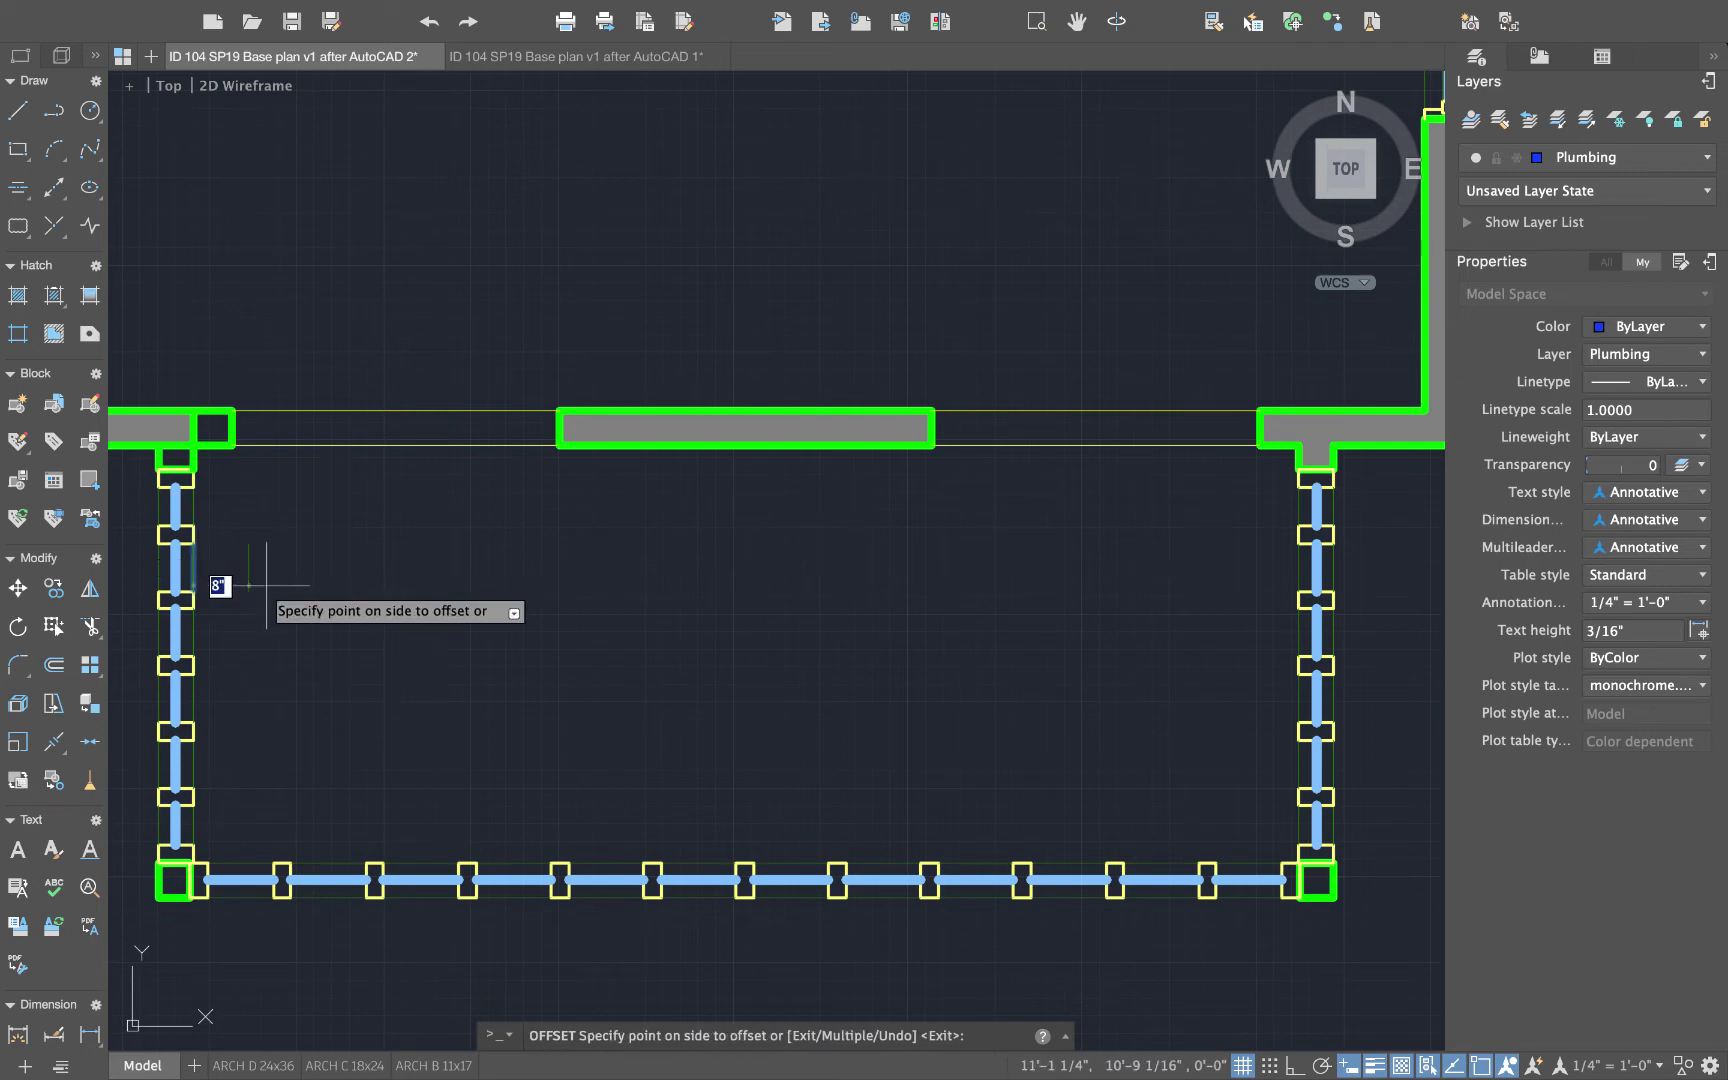
{"action": "left_click", "coordinate": [240, 580]}
- Offset one sill segment from the bay's bottom wall and one from its right wall inward by the same 8 inches
{"action": "left_click", "coordinate": [580, 860]}
{"action": "left_click", "coordinate": [590, 793]}
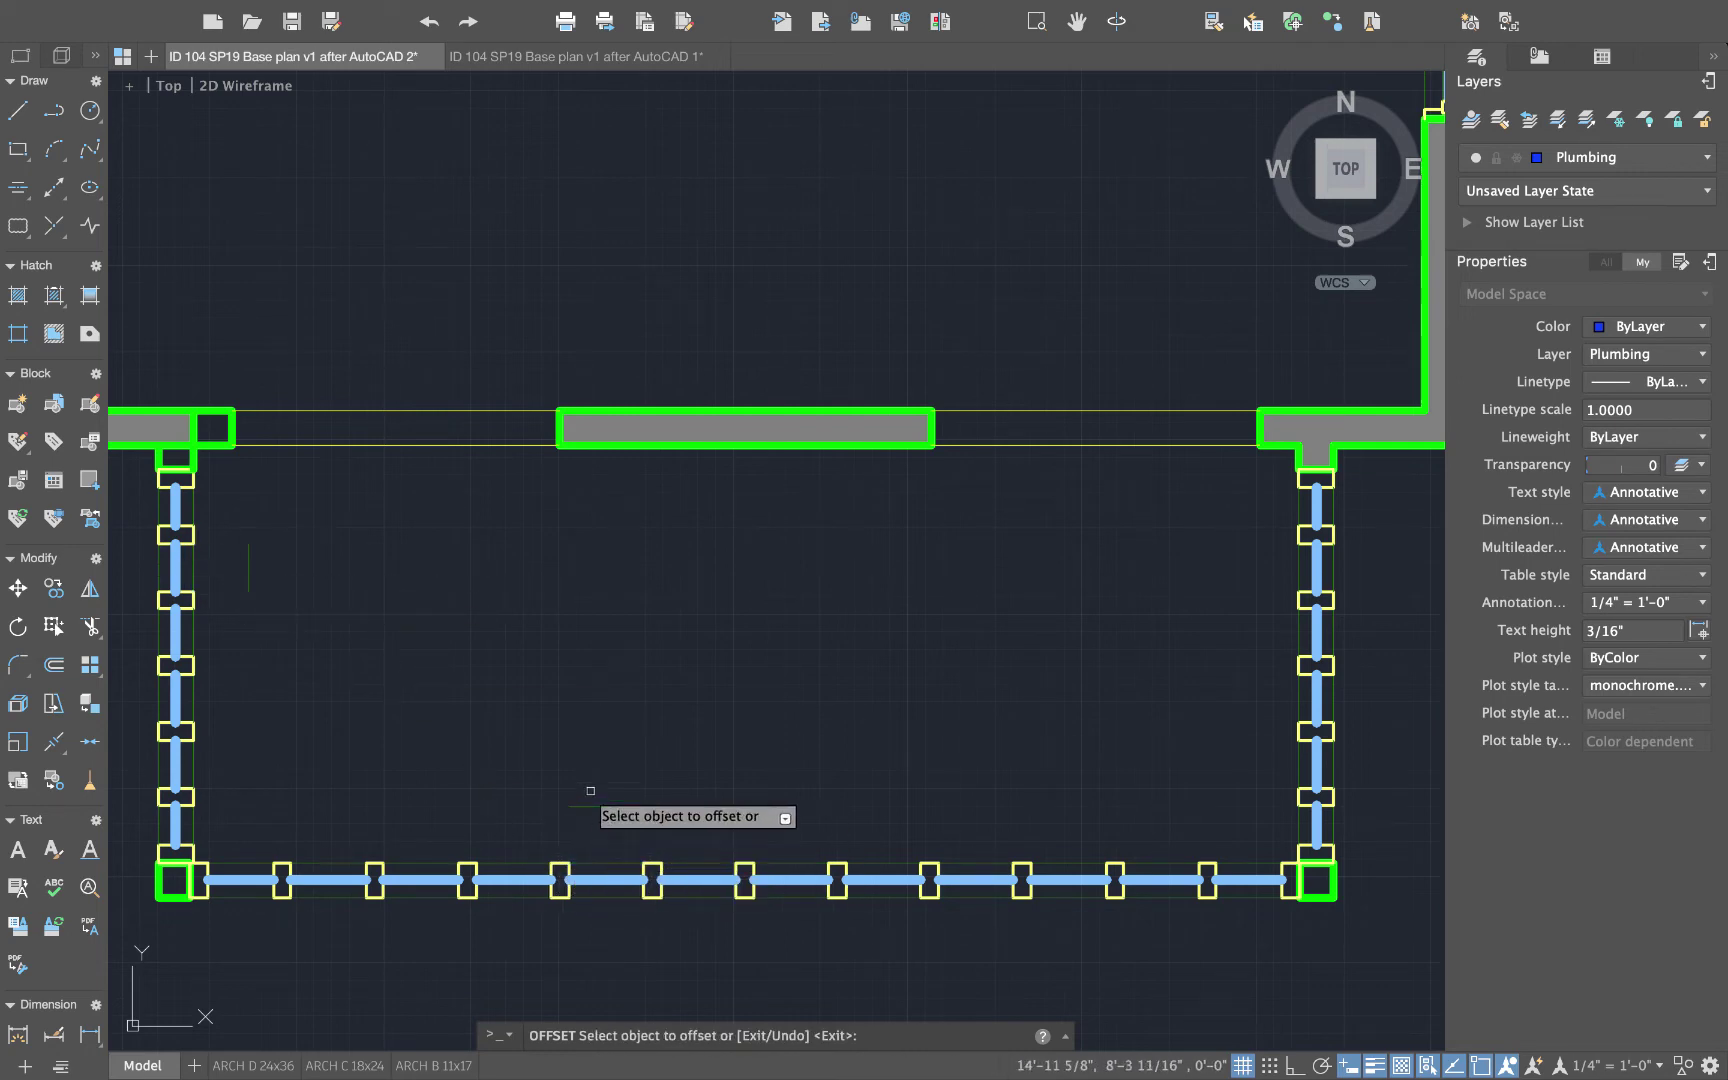
{"action": "left_click", "coordinate": [1294, 630]}
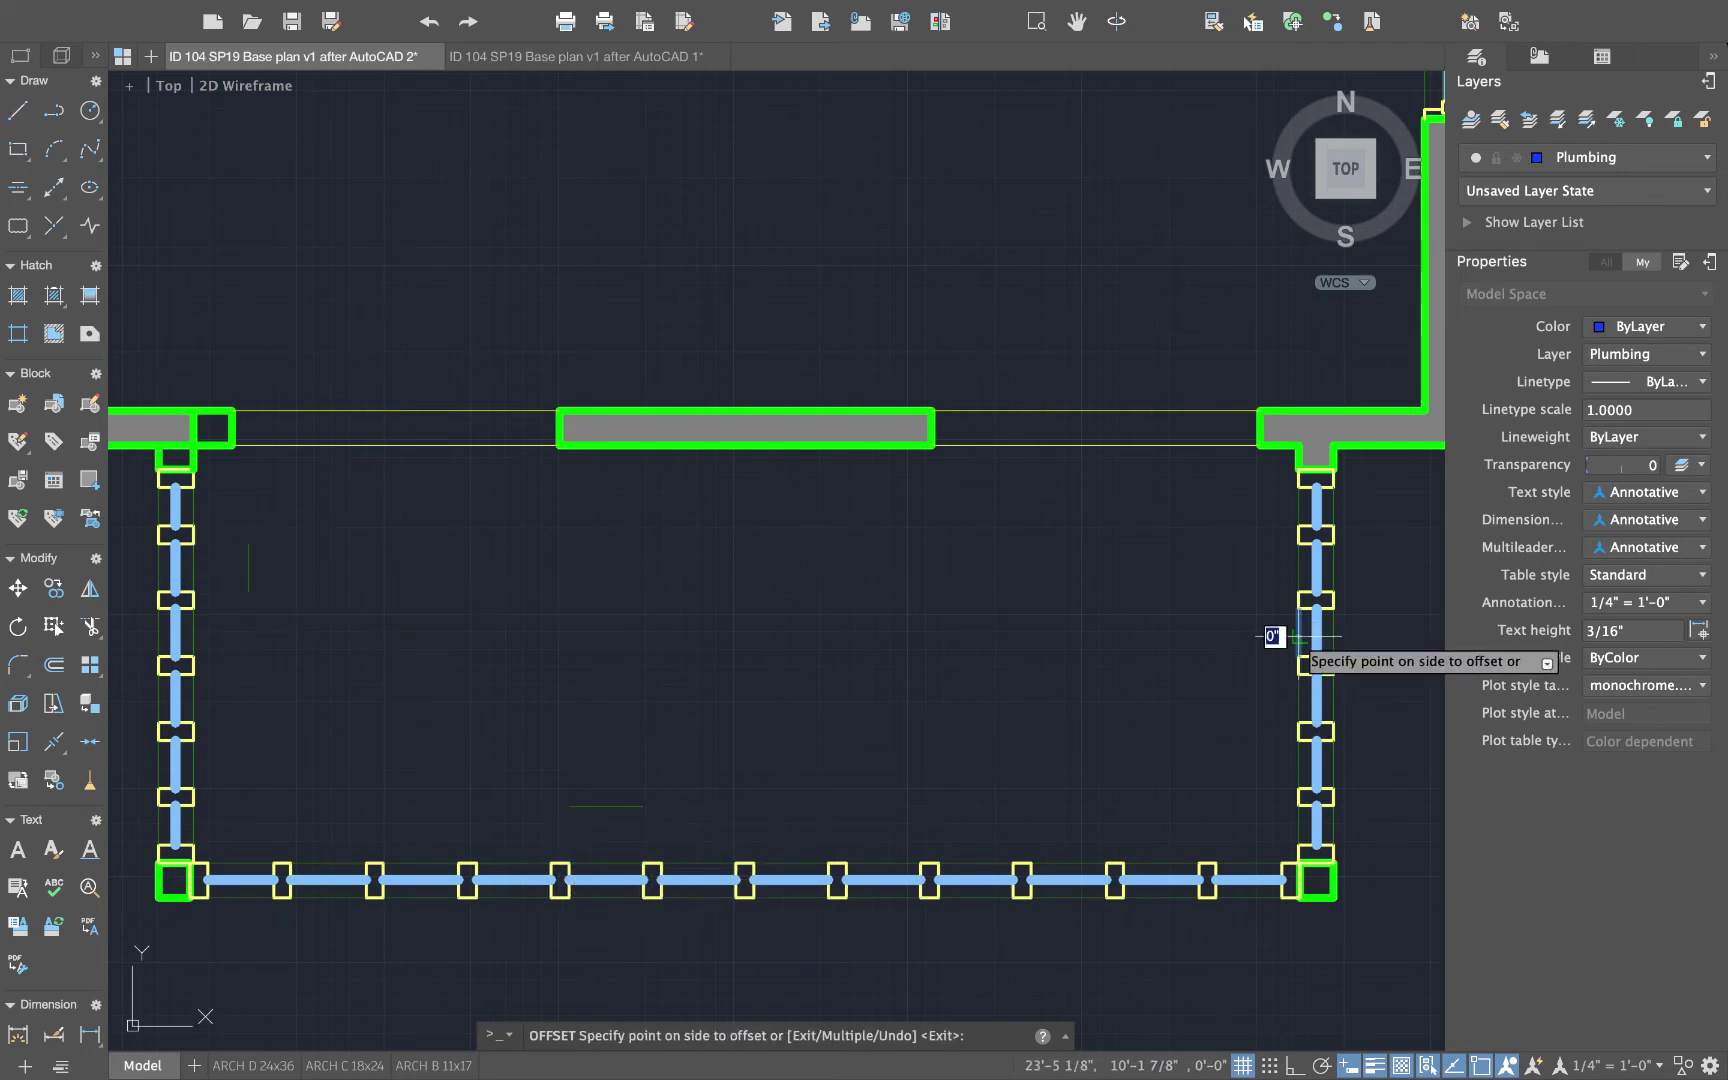
{"action": "left_click", "coordinate": [1230, 622]}
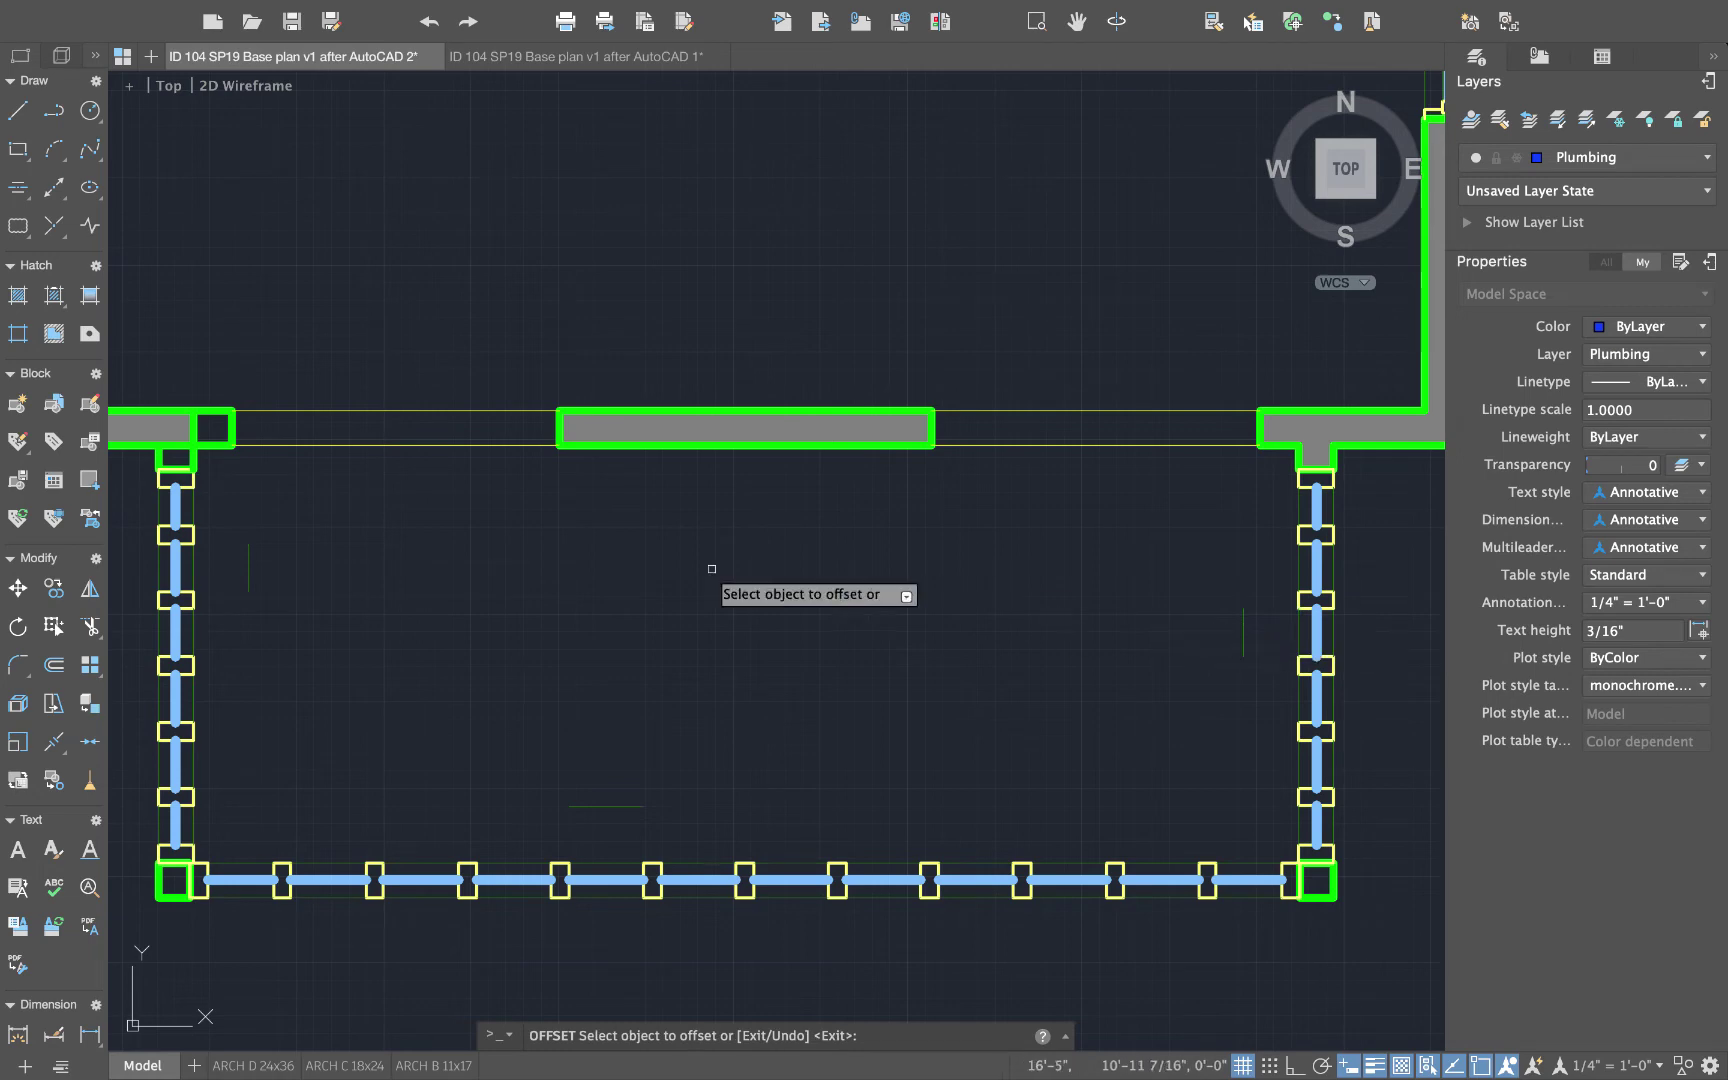
{"action": "key", "text": "Escape"}
- Assign the three offset counter lines to the Furniture layer
{"action": "left_click", "coordinate": [1272, 837]}
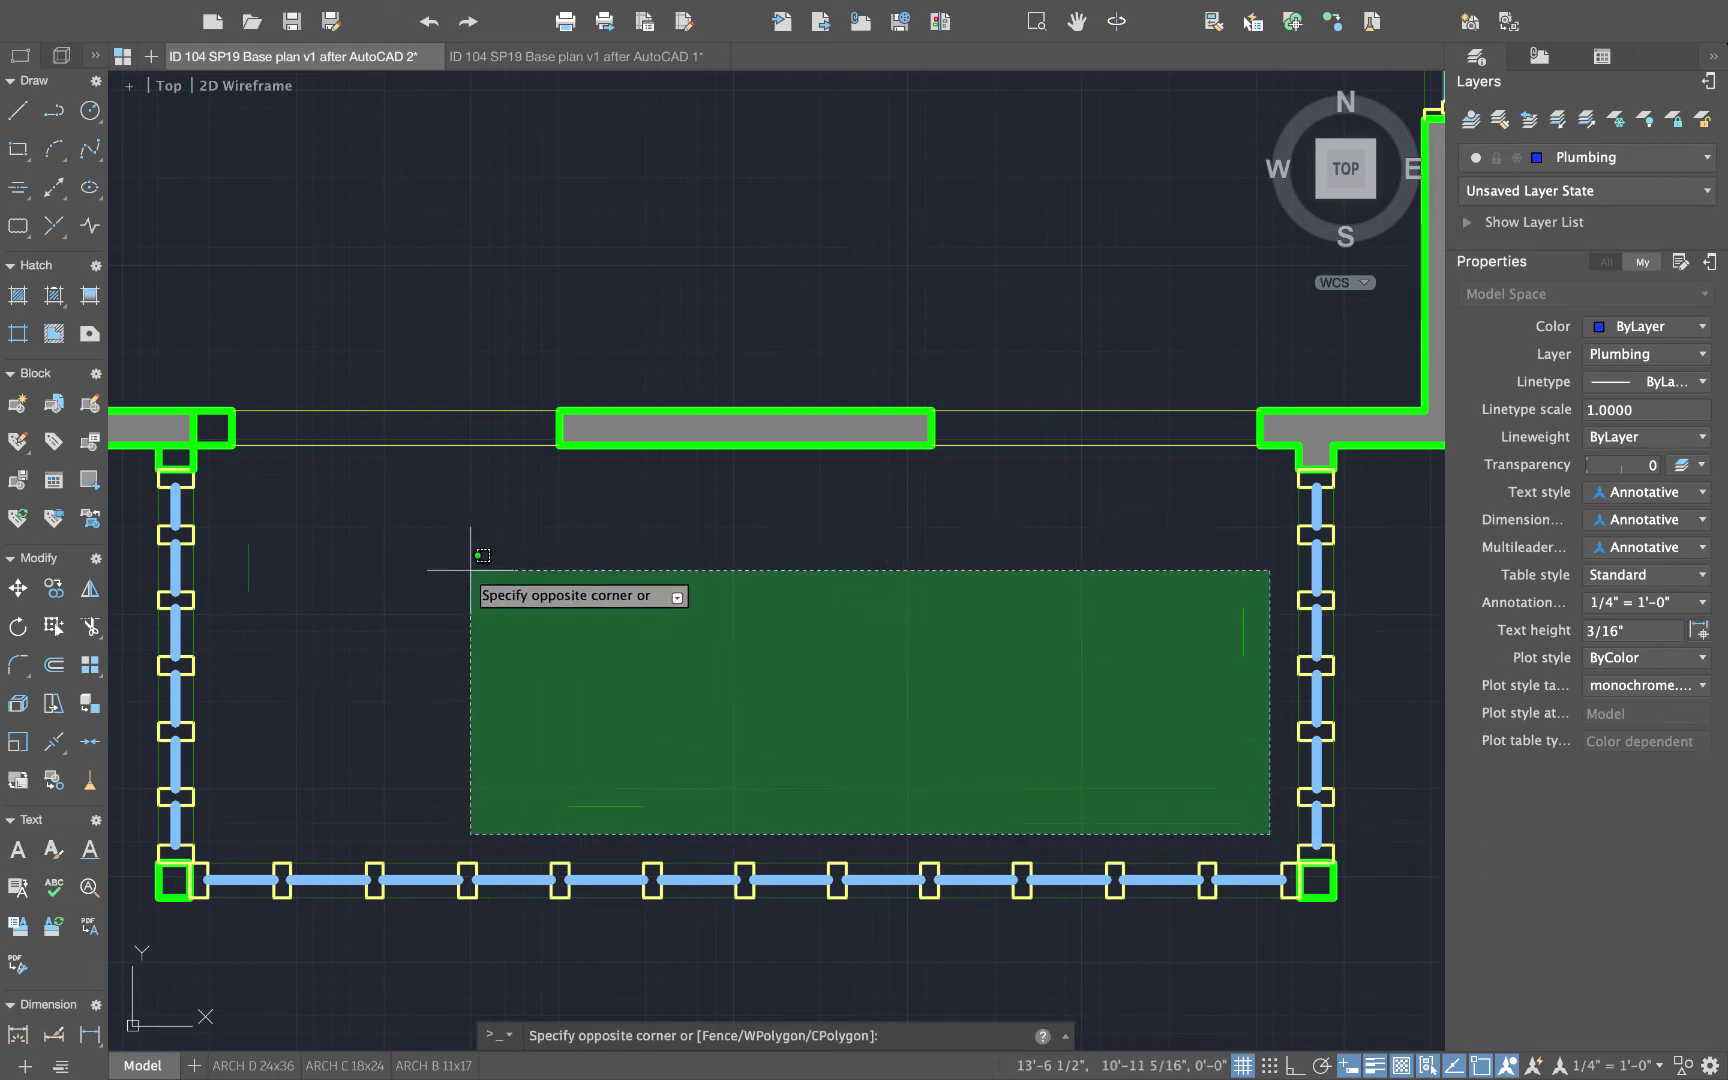
{"action": "left_click", "coordinate": [234, 524]}
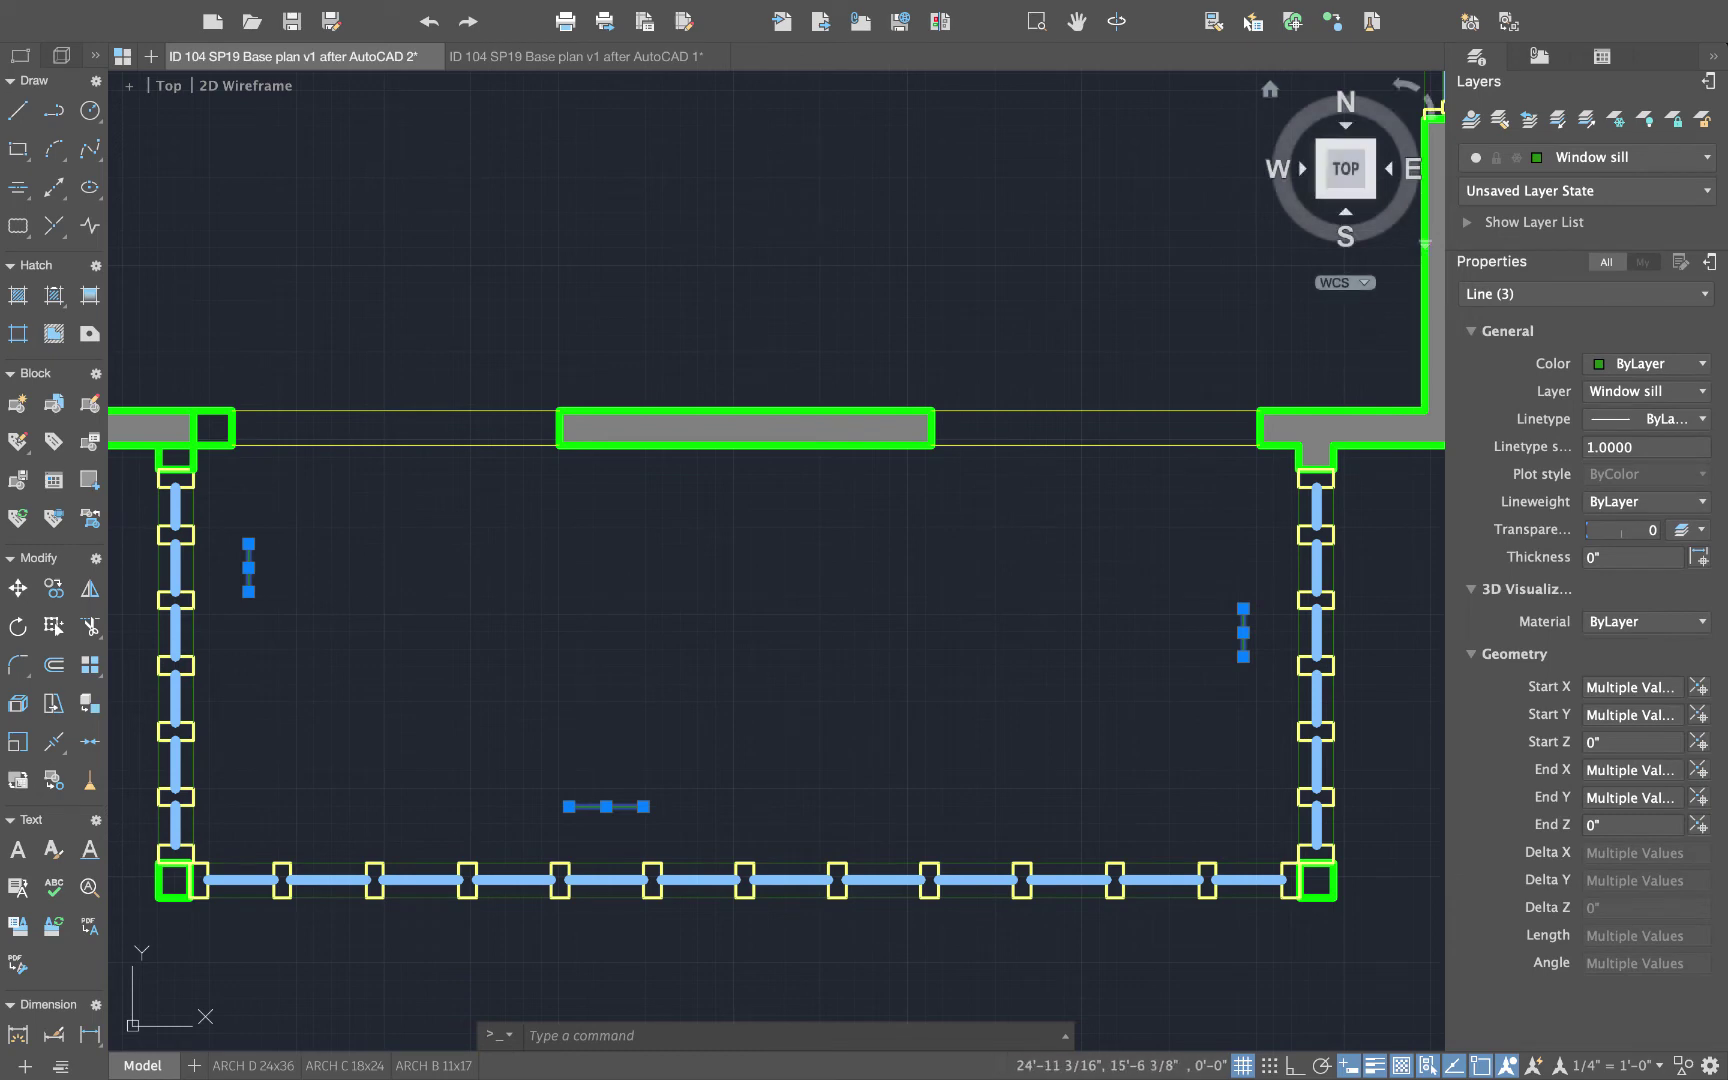
{"action": "left_click", "coordinate": [1600, 157]}
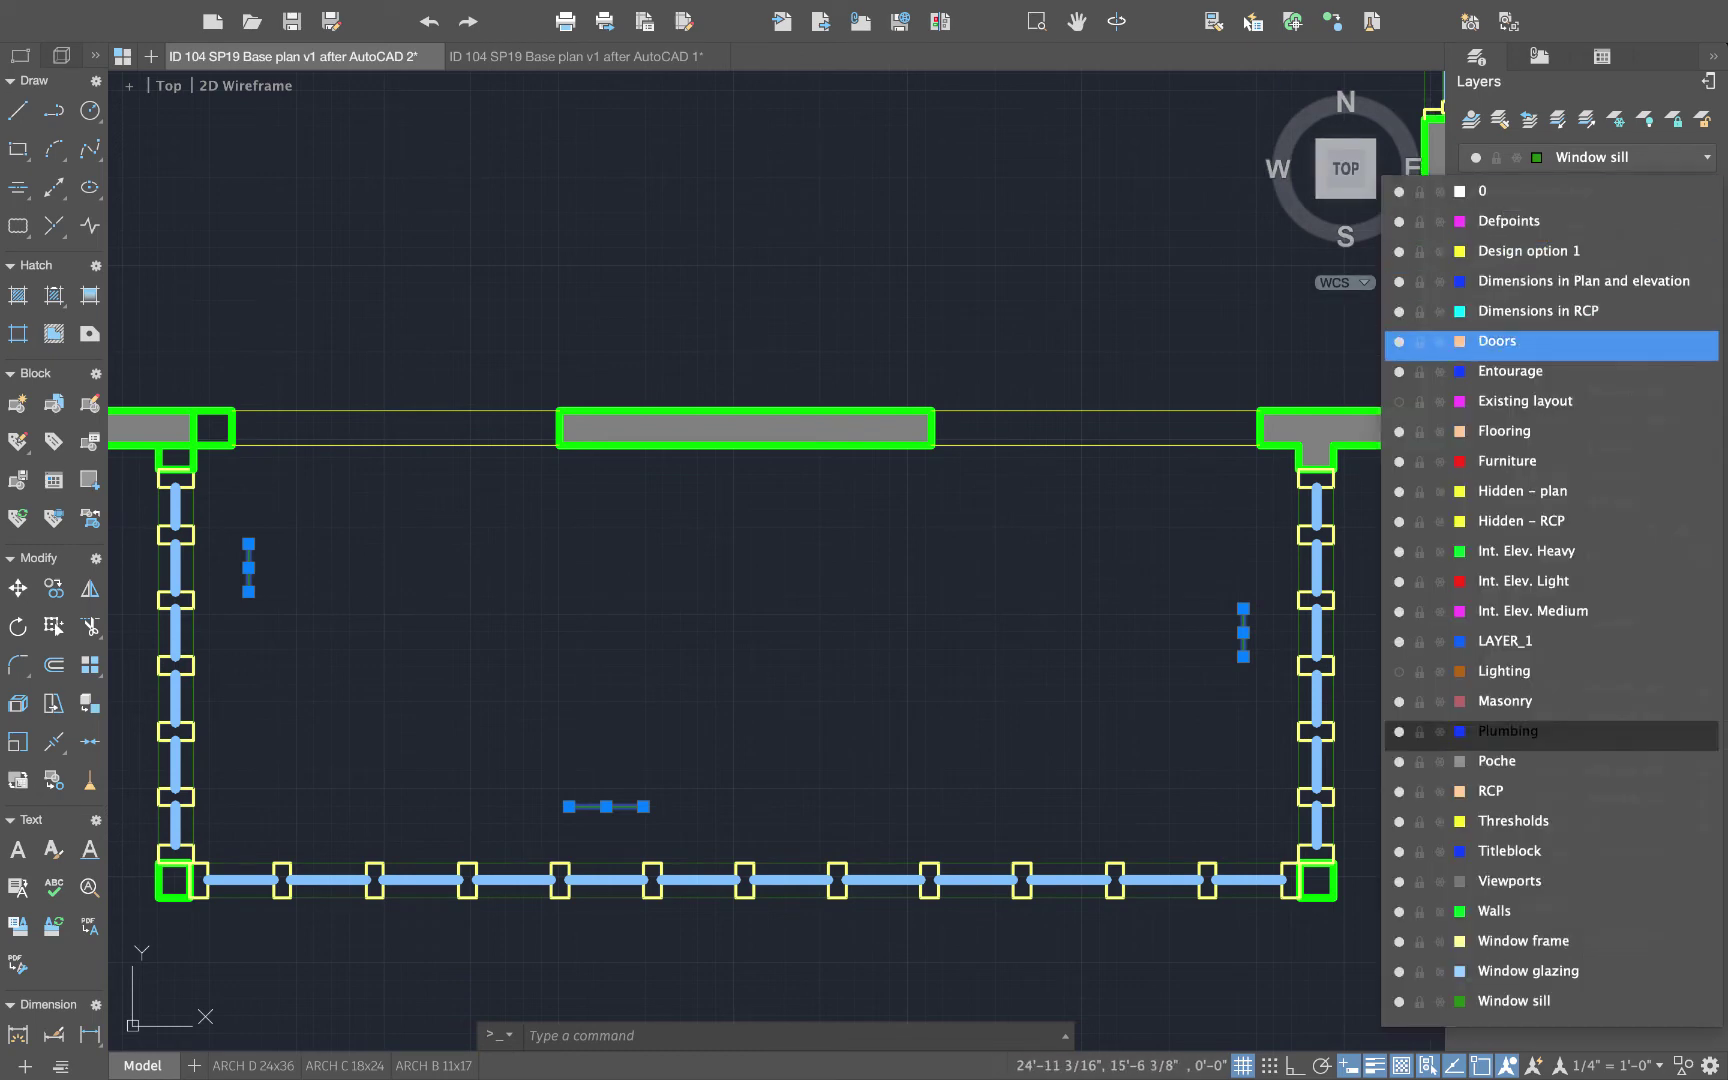
{"action": "left_click", "coordinate": [1450, 461]}
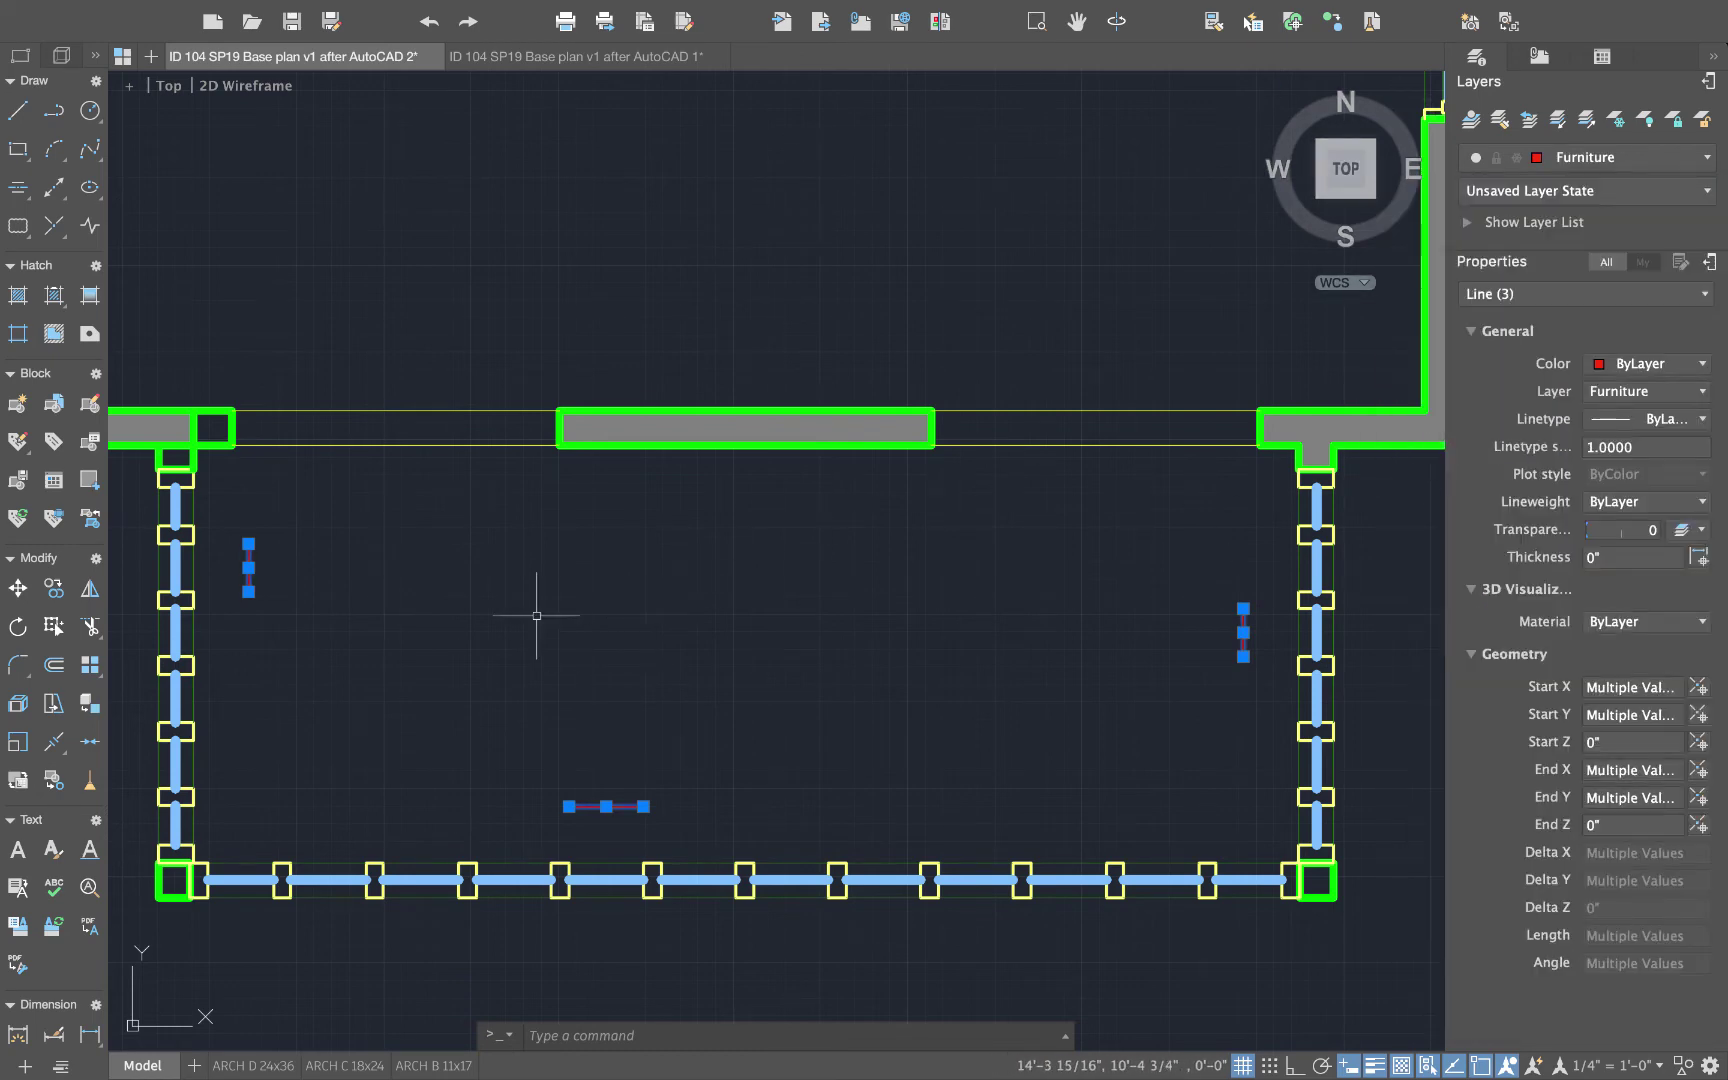
{"action": "key", "text": "Escape"}
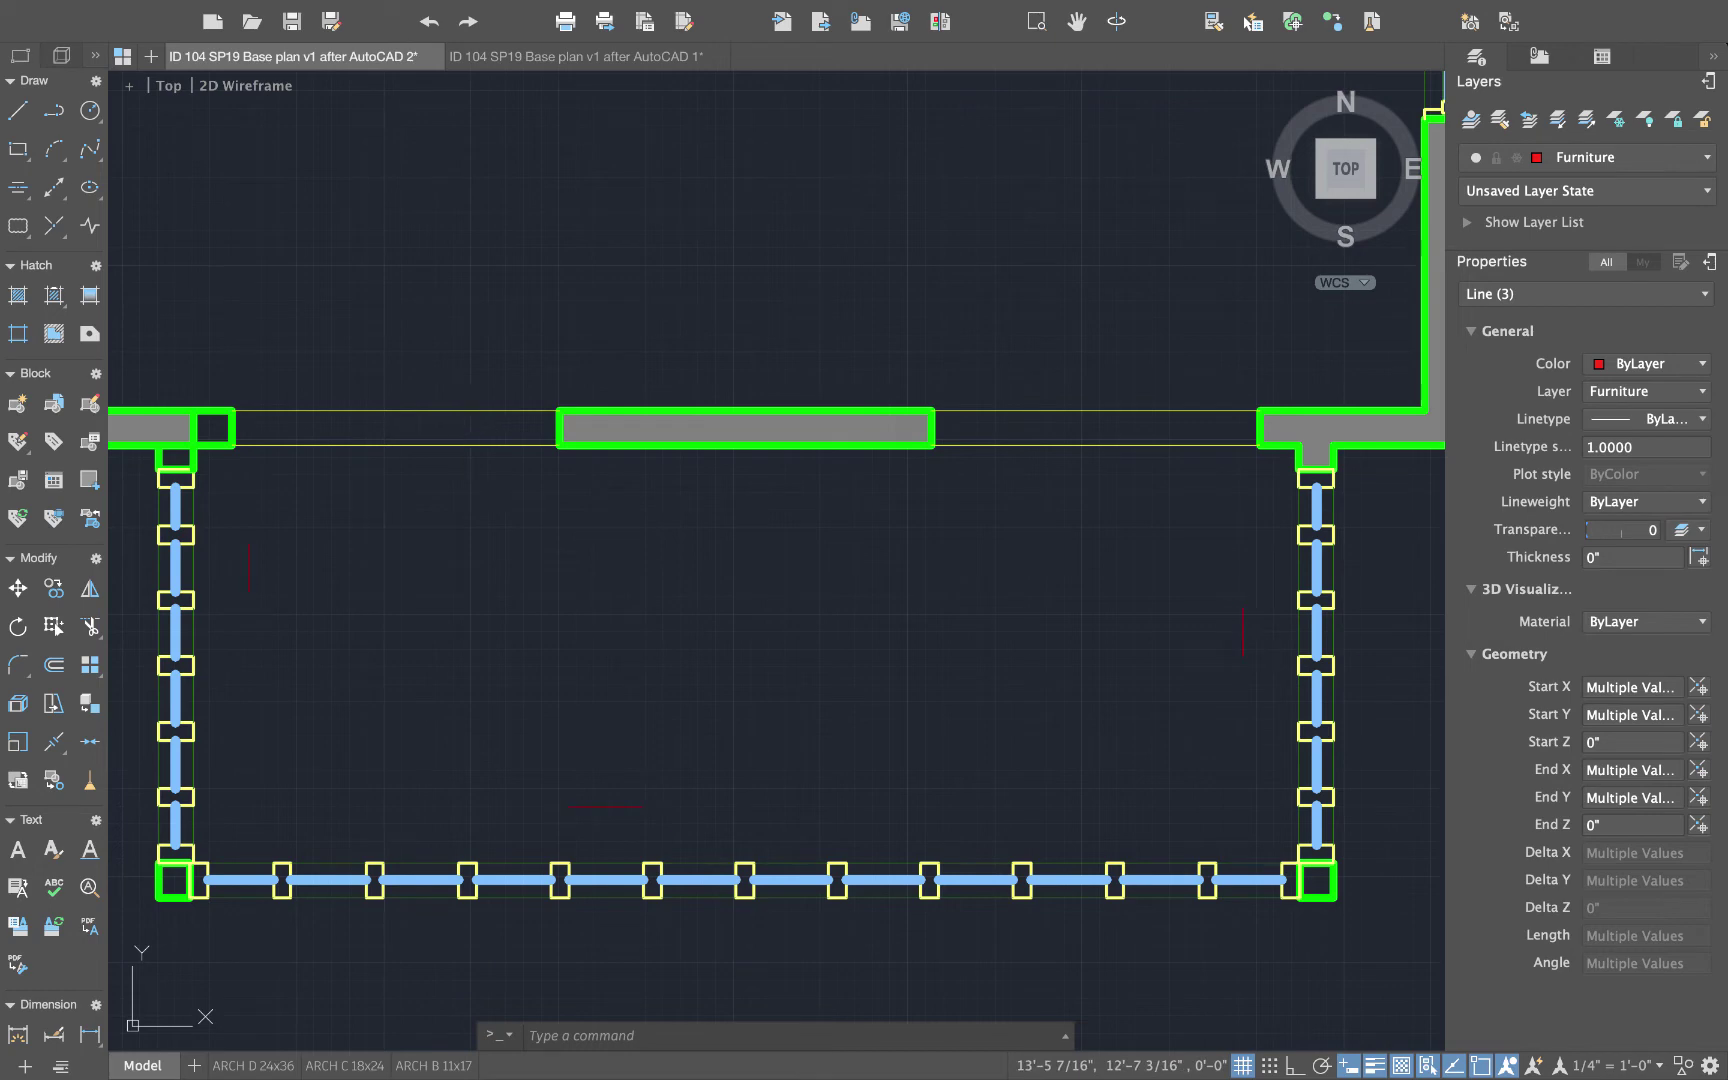
- Stretch the upper ends of the right and left counter lines perpendicular to the bay's upper wall line
{"action": "left_click", "coordinate": [1245, 603]}
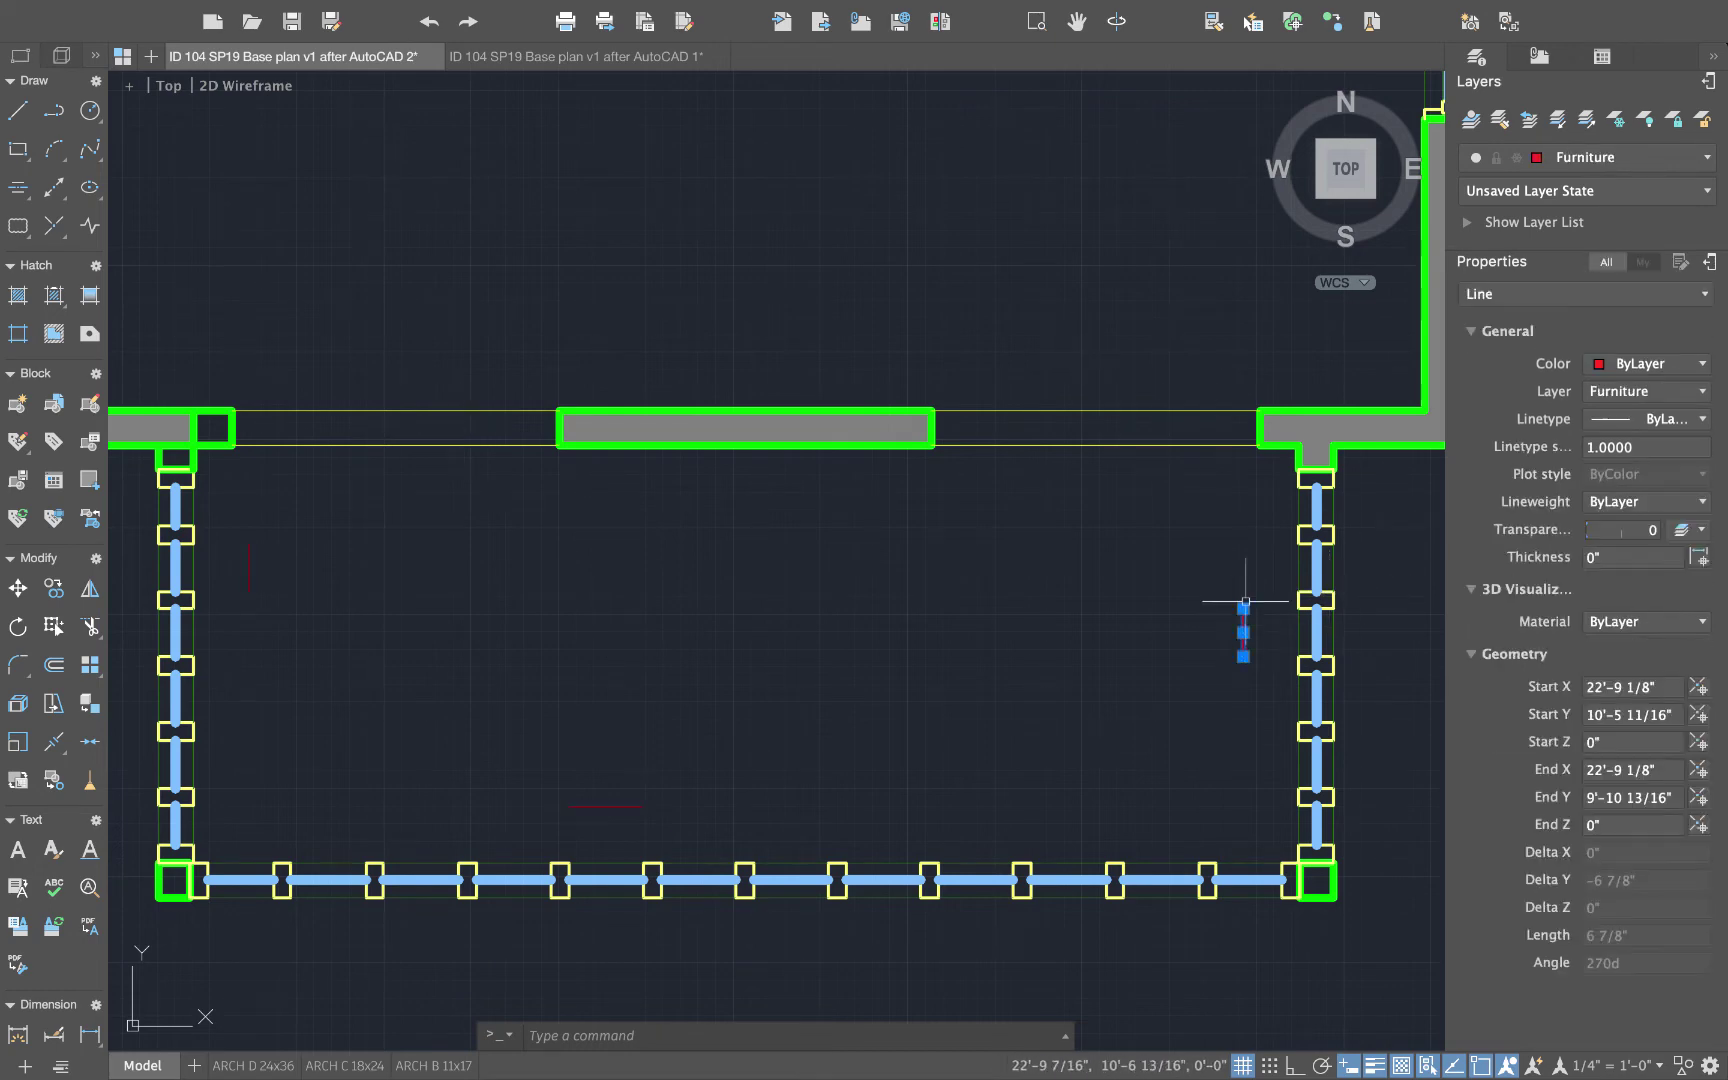
{"action": "left_click", "coordinate": [1243, 608]}
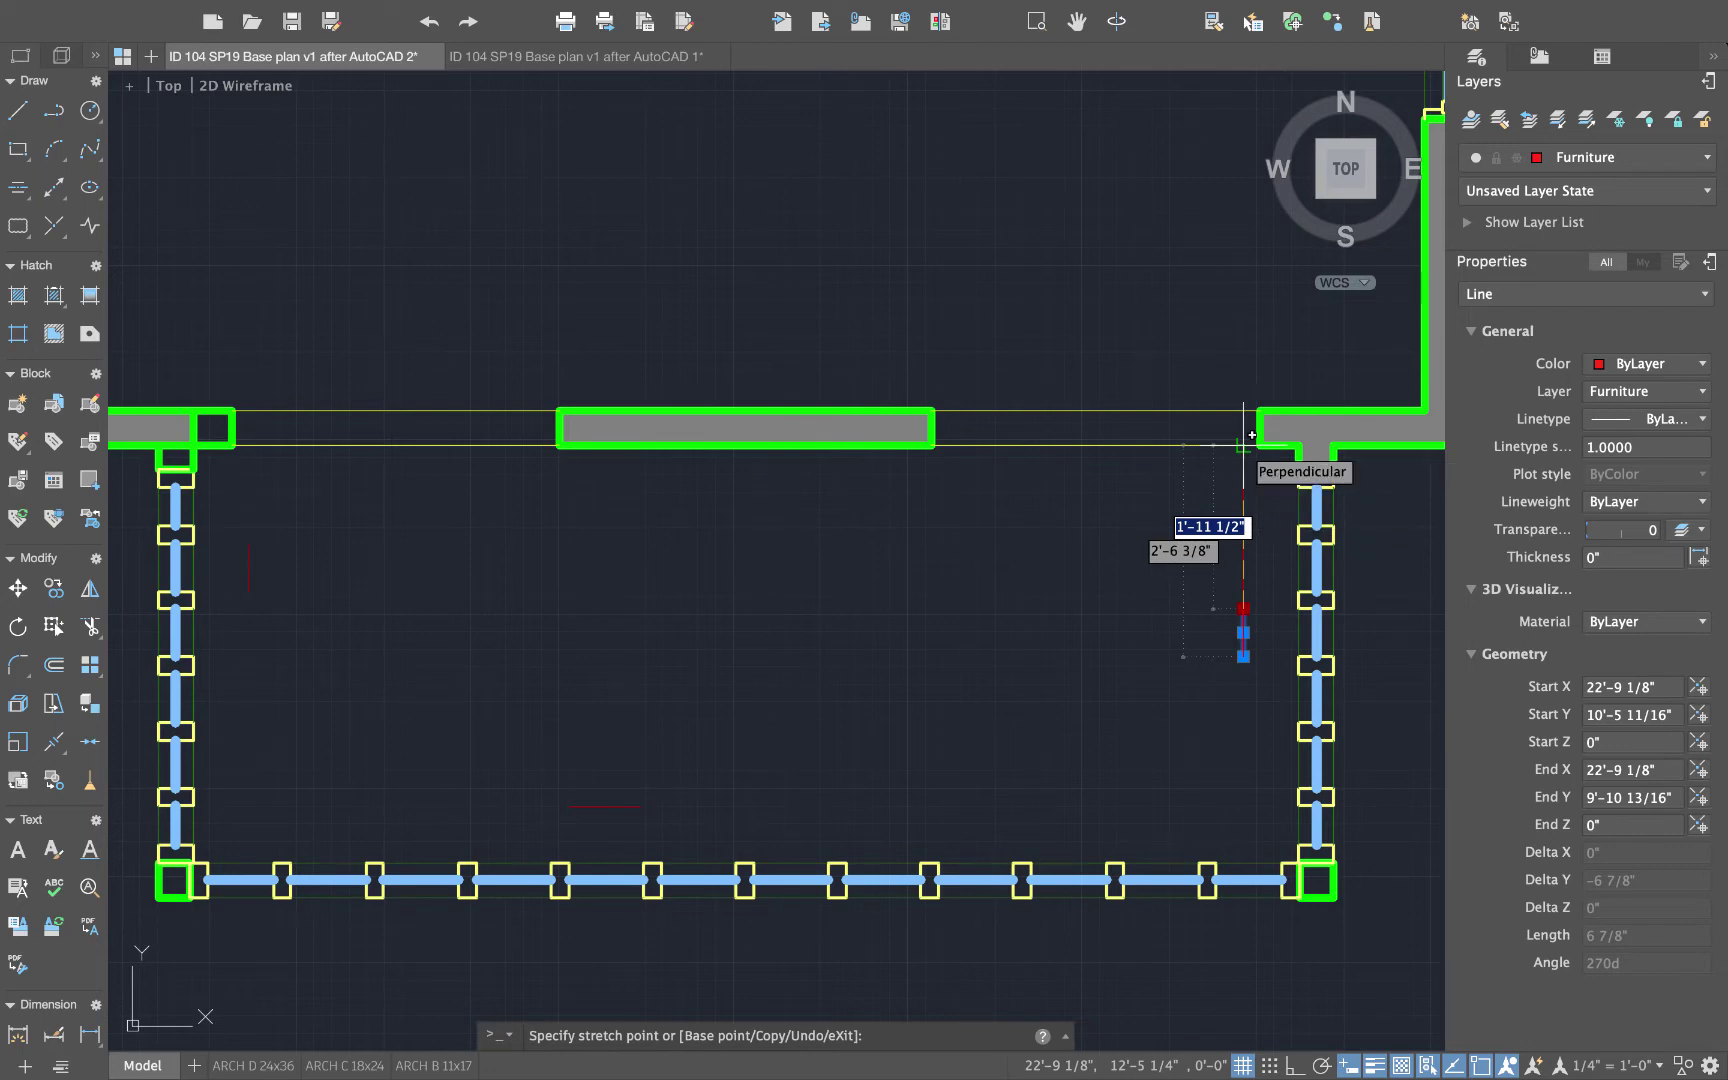
{"action": "left_click", "coordinate": [1252, 435]}
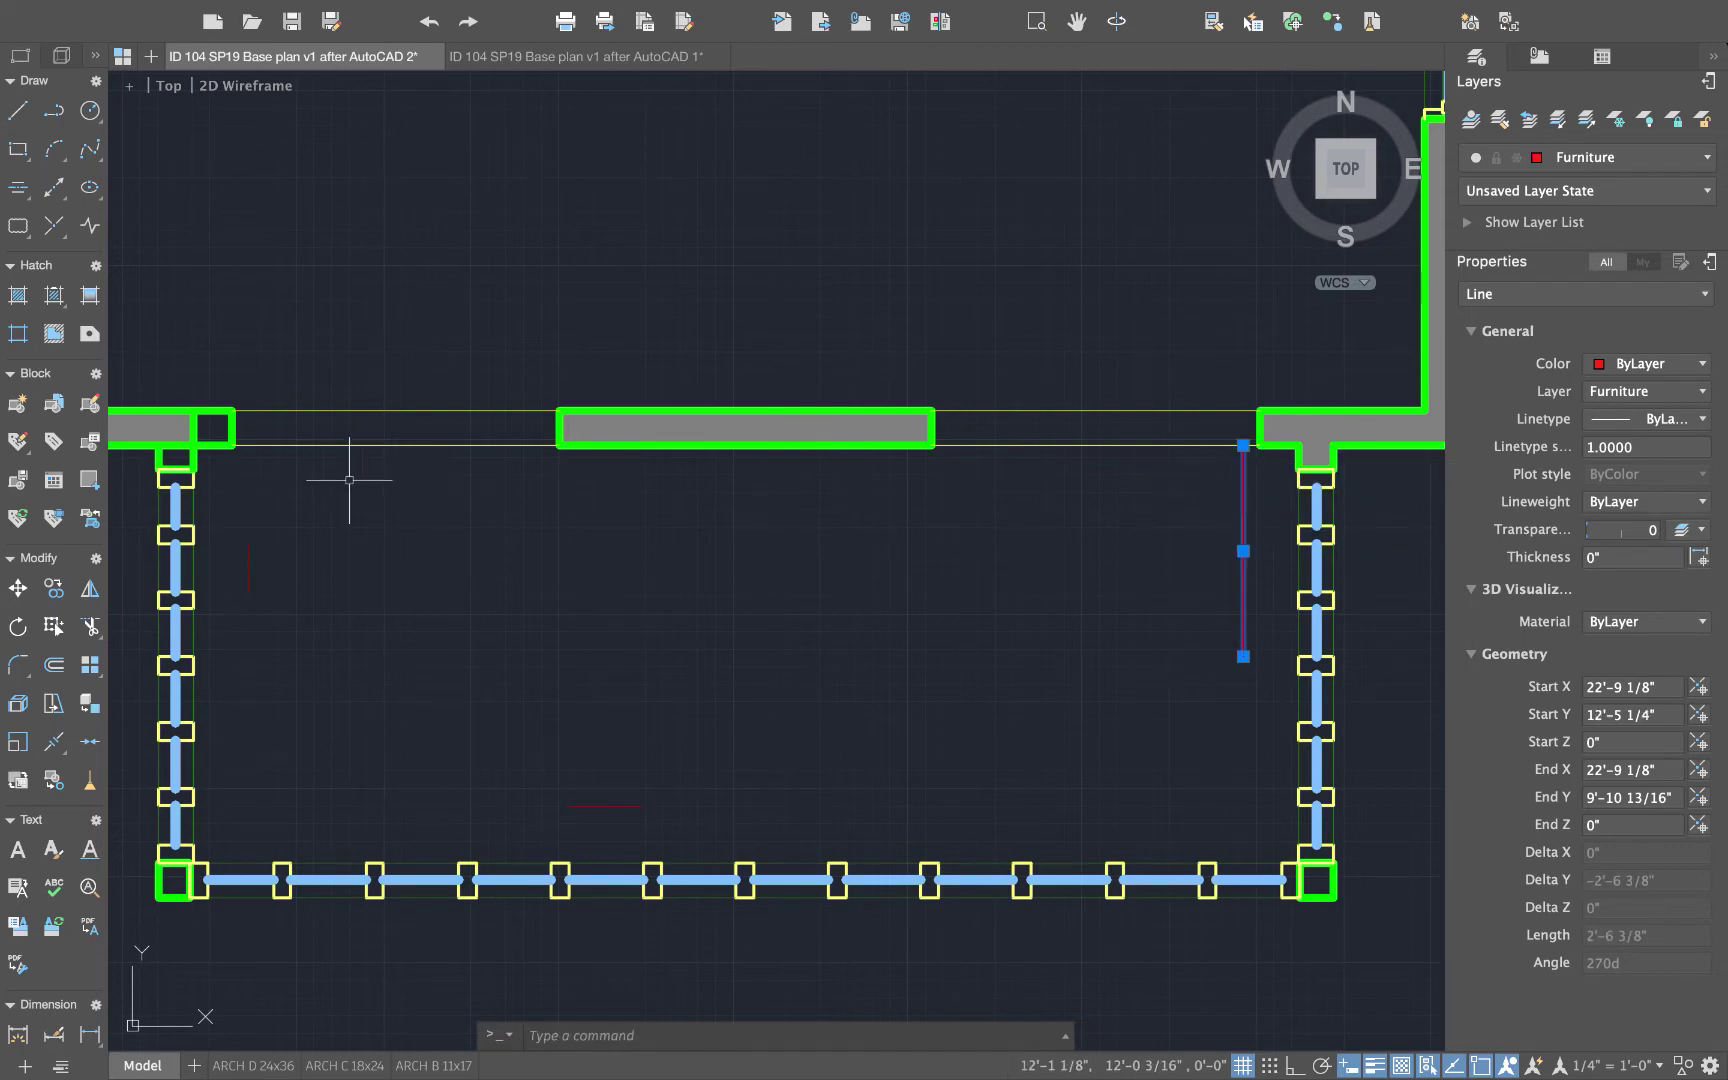
{"action": "left_click", "coordinate": [248, 567]}
{"action": "left_click", "coordinate": [248, 544]}
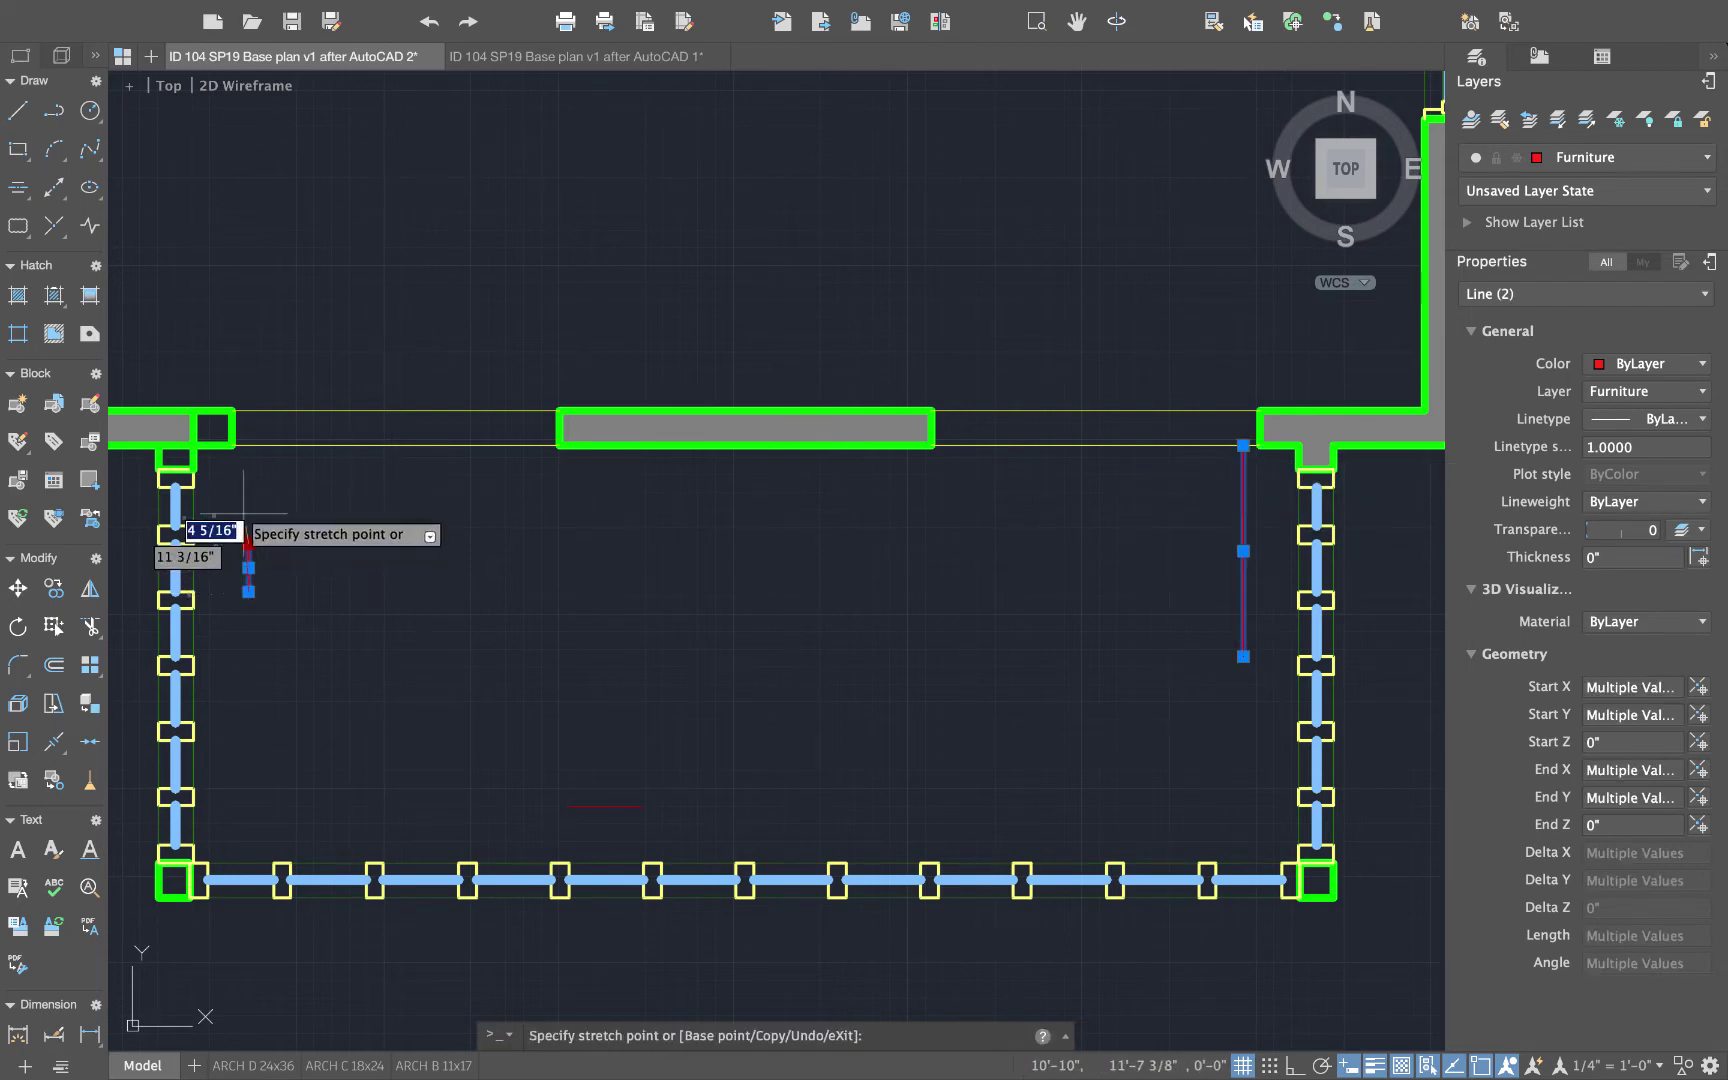
{"action": "left_click", "coordinate": [257, 449]}
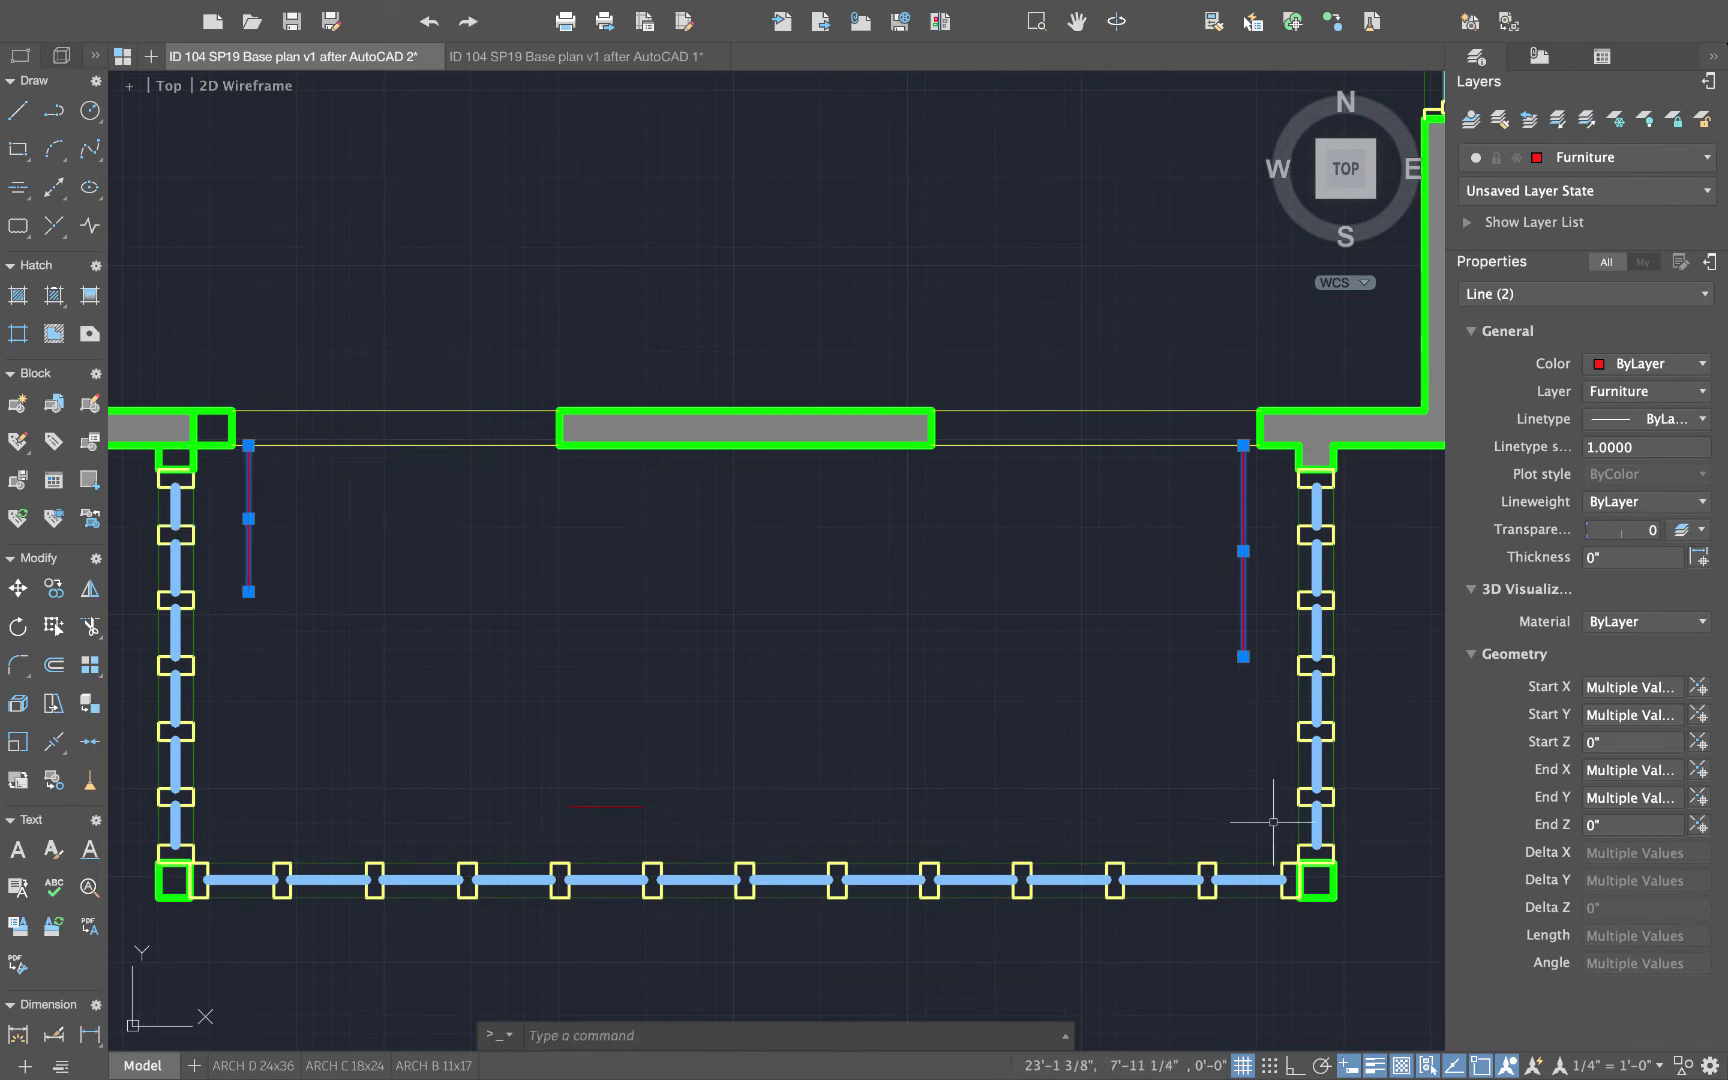
{"action": "key", "text": "Escape"}
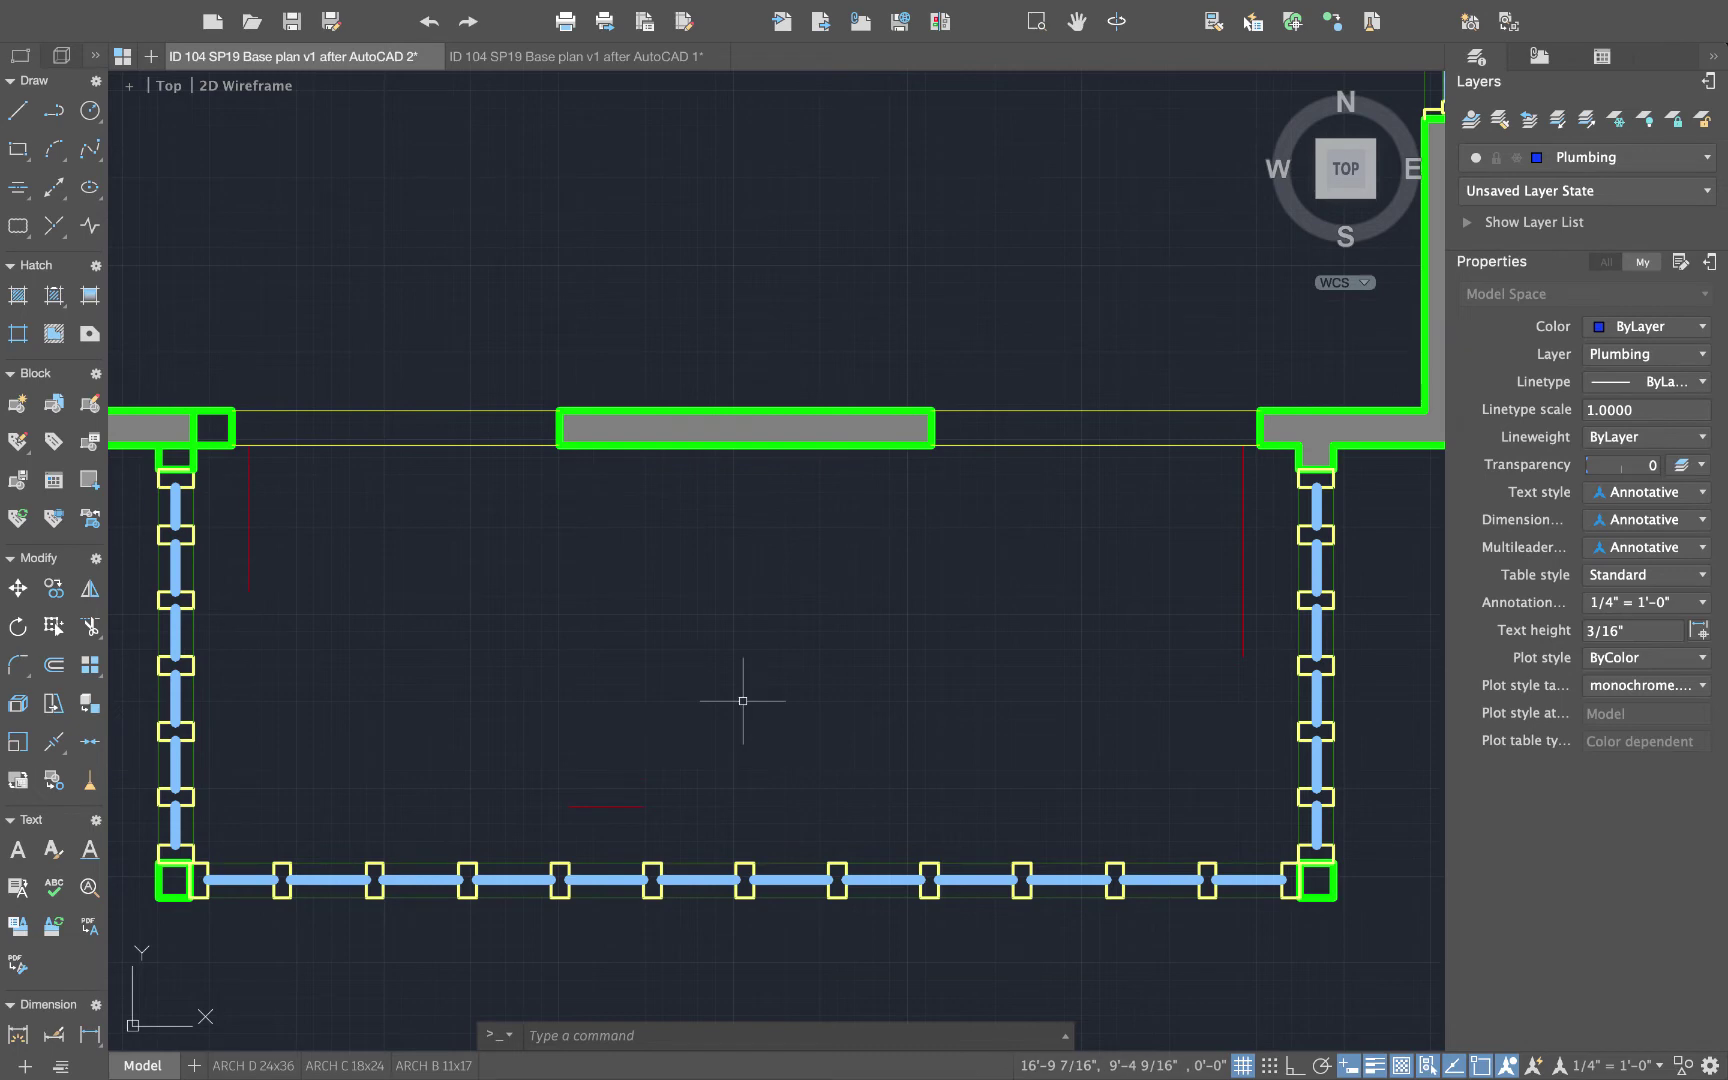
- Join the bottom counter line to the left and right counter lines in square corners using Chamfer with both distances at 0
{"action": "type", "text": "cham"}
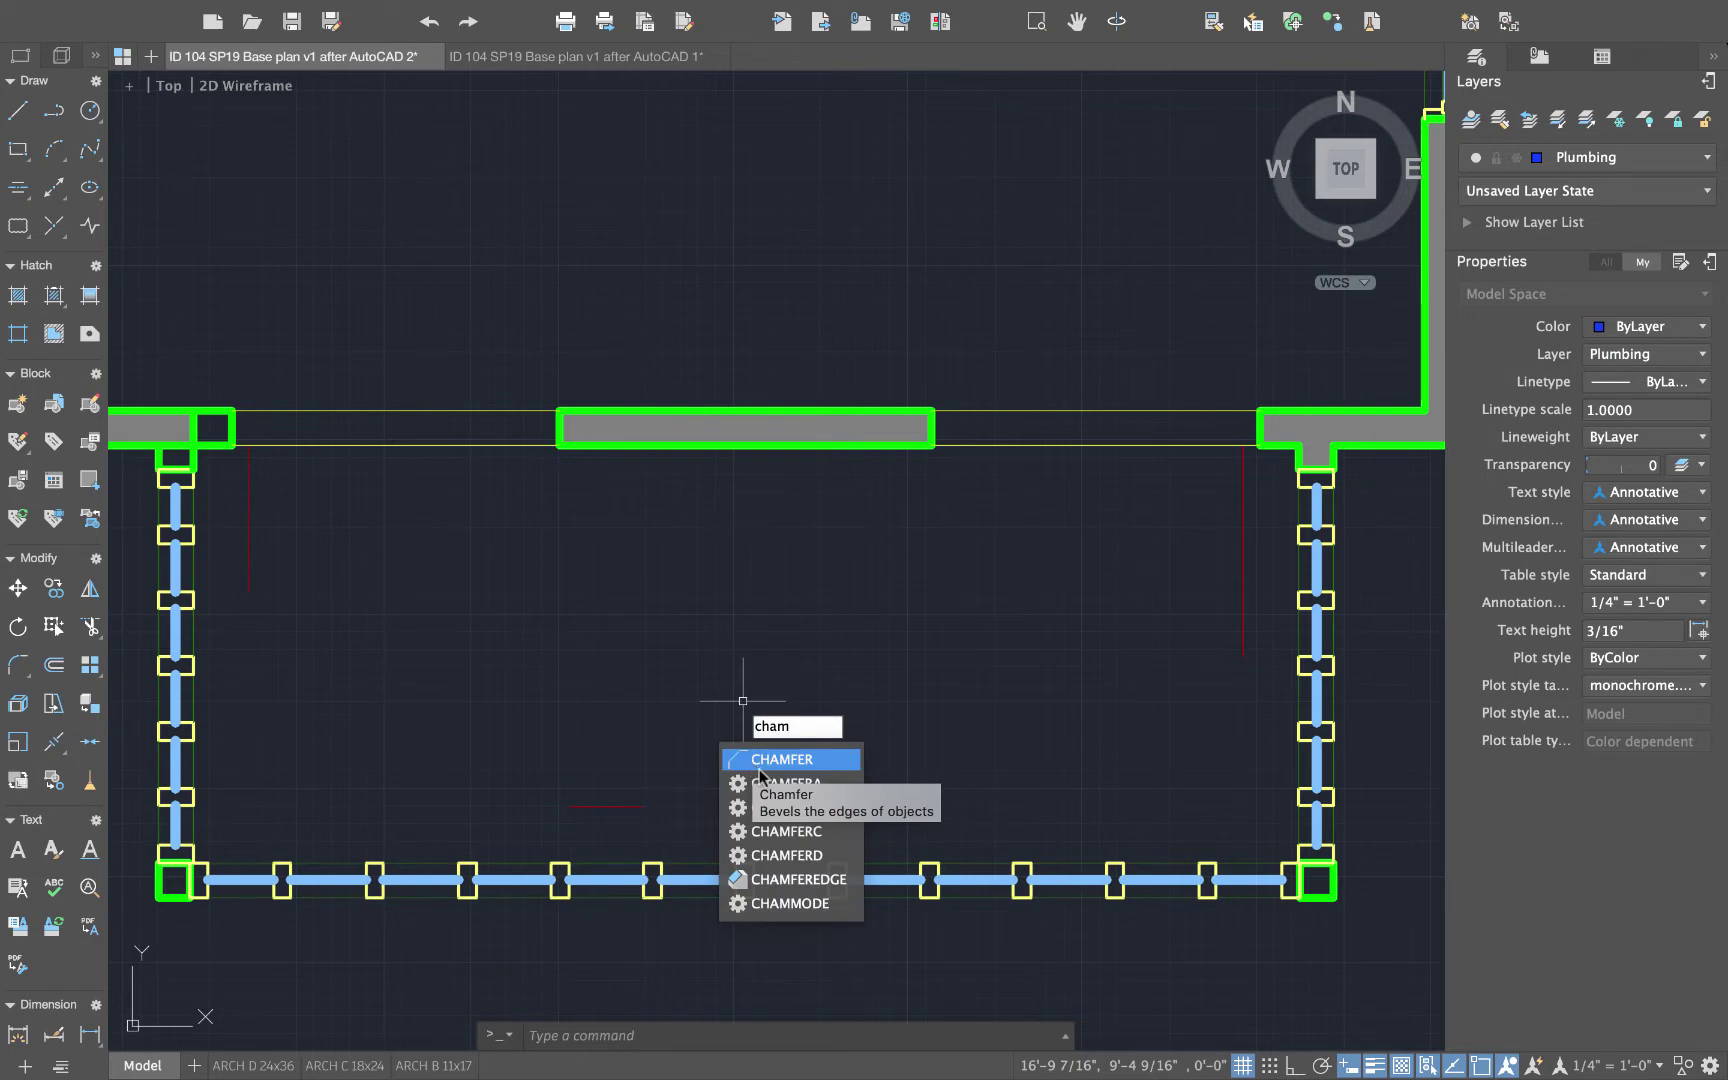
{"action": "left_click", "coordinate": [760, 762]}
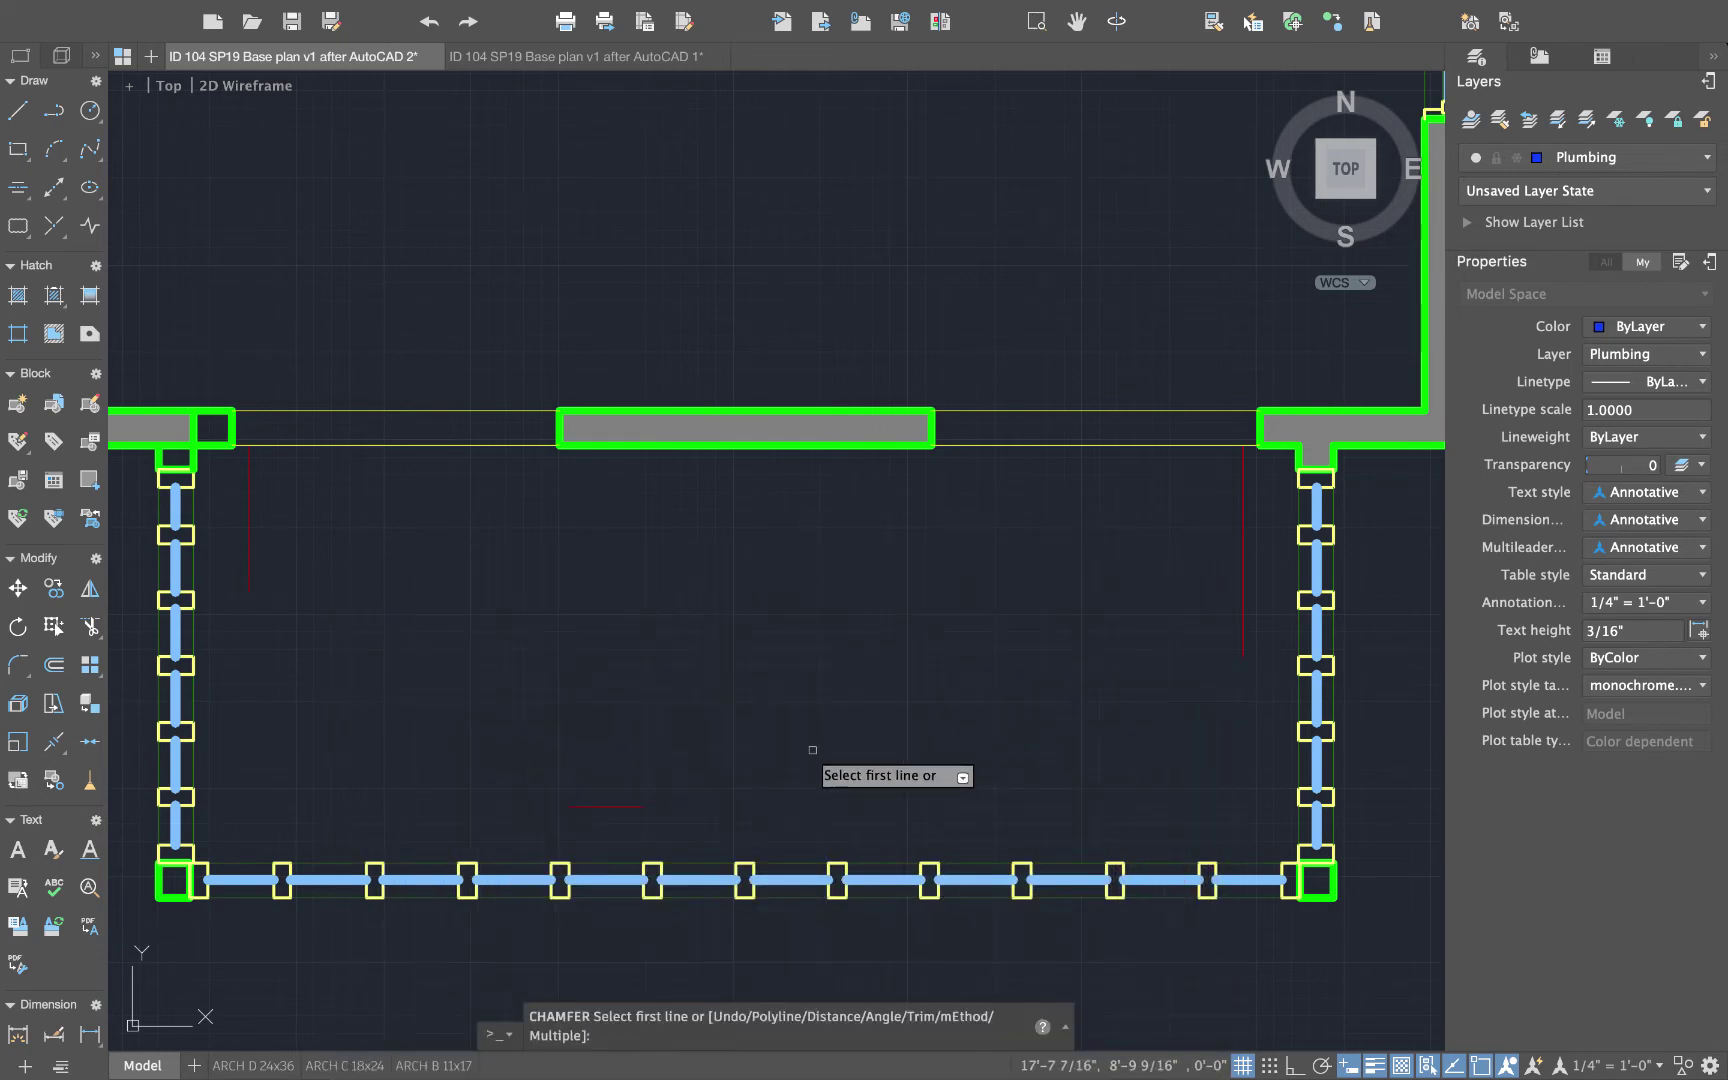
{"action": "type", "text": "d"}
{"action": "key", "text": "Return"}
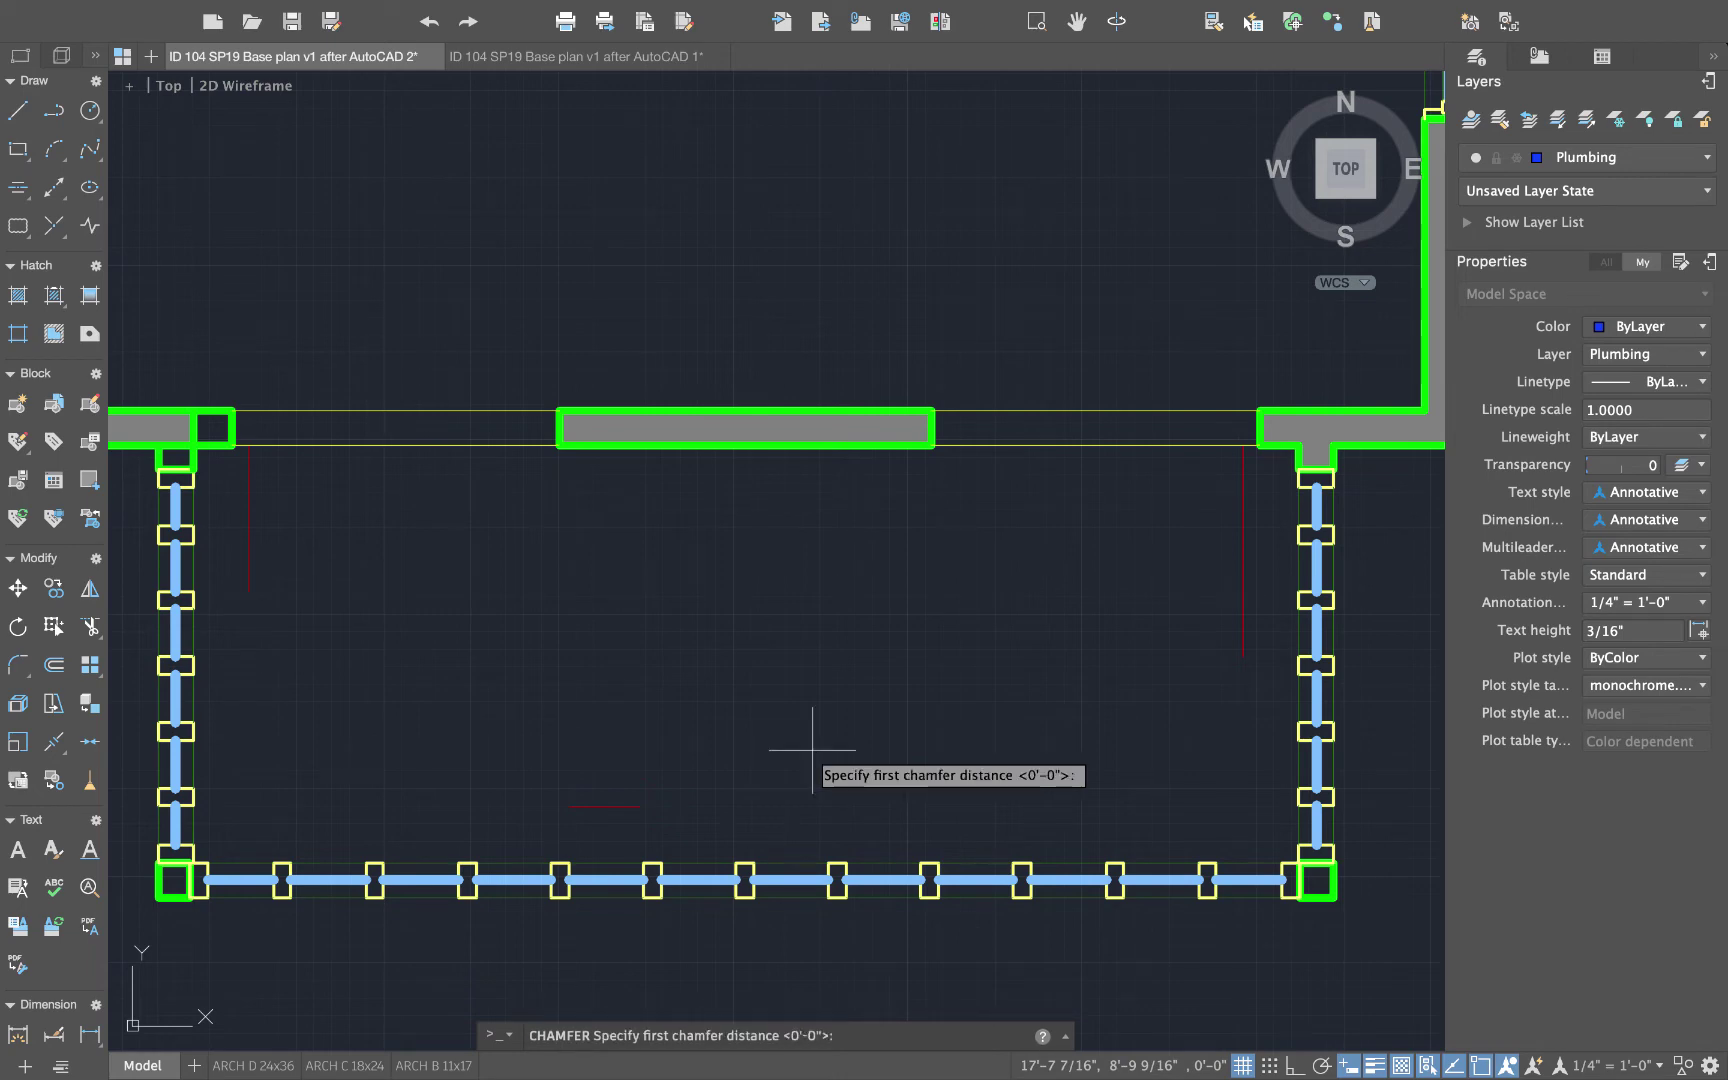
{"action": "key", "text": "Return"}
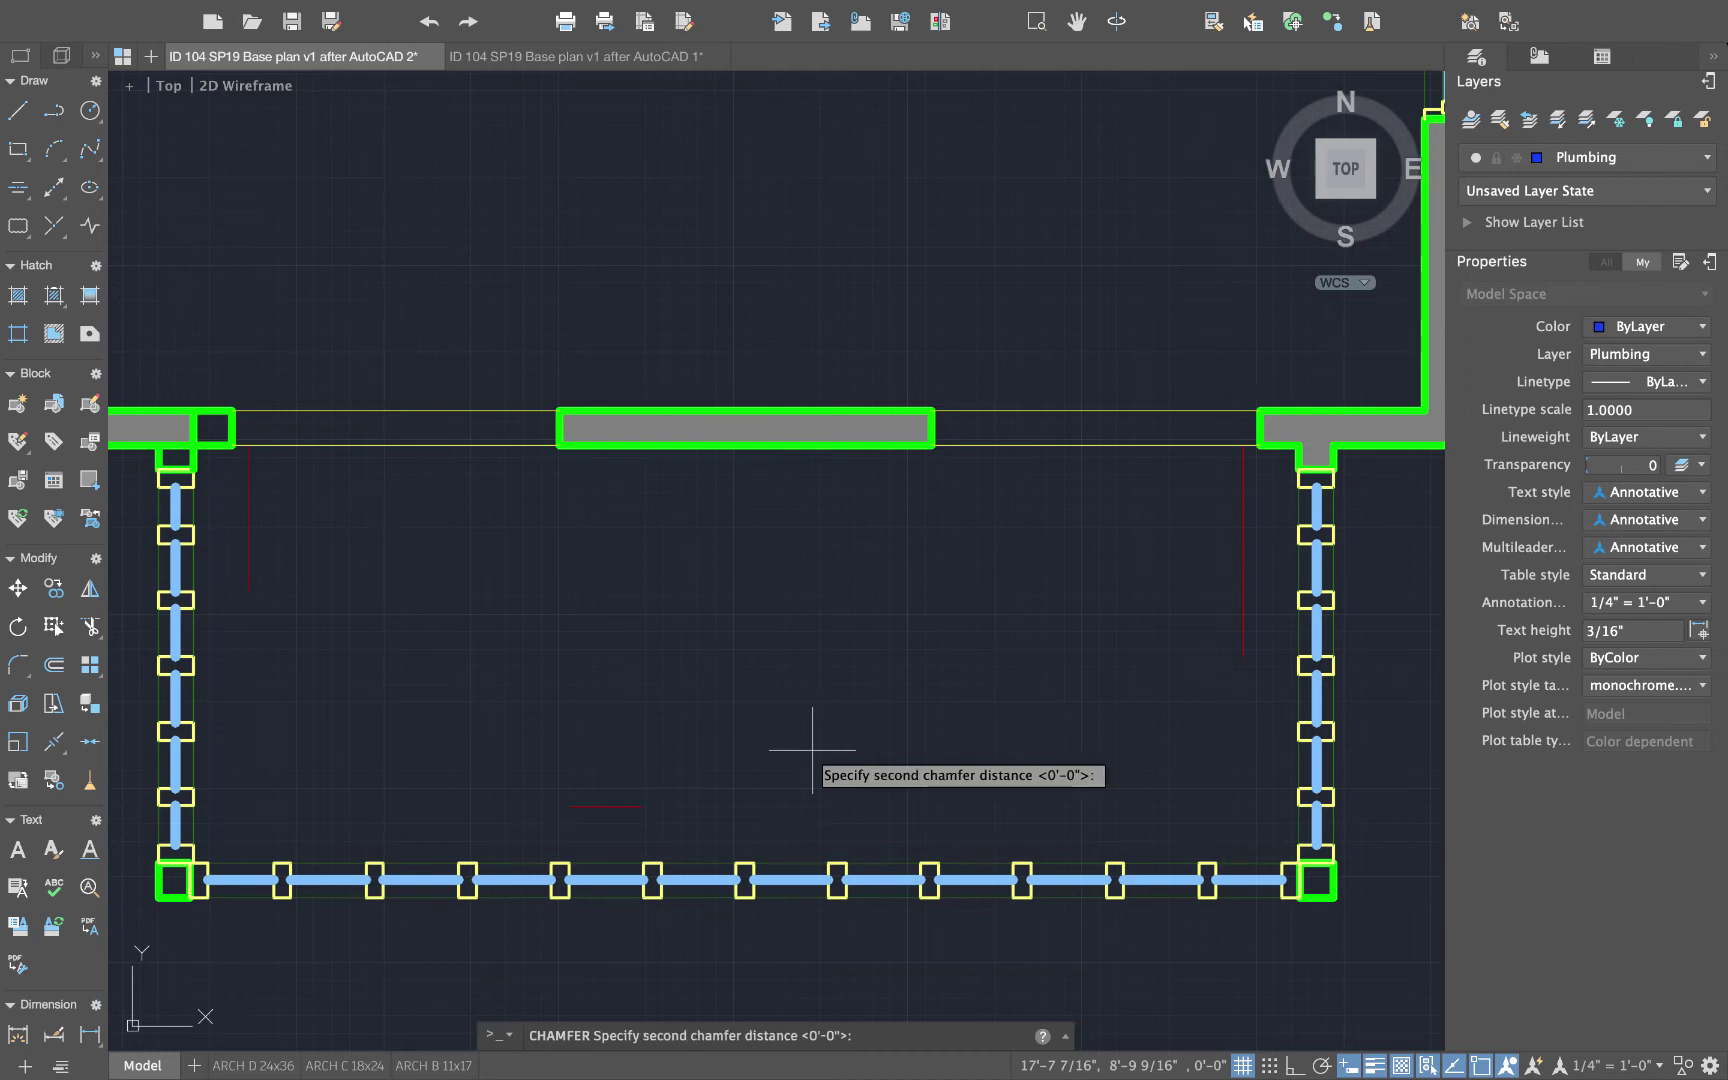
{"action": "key", "text": "Return"}
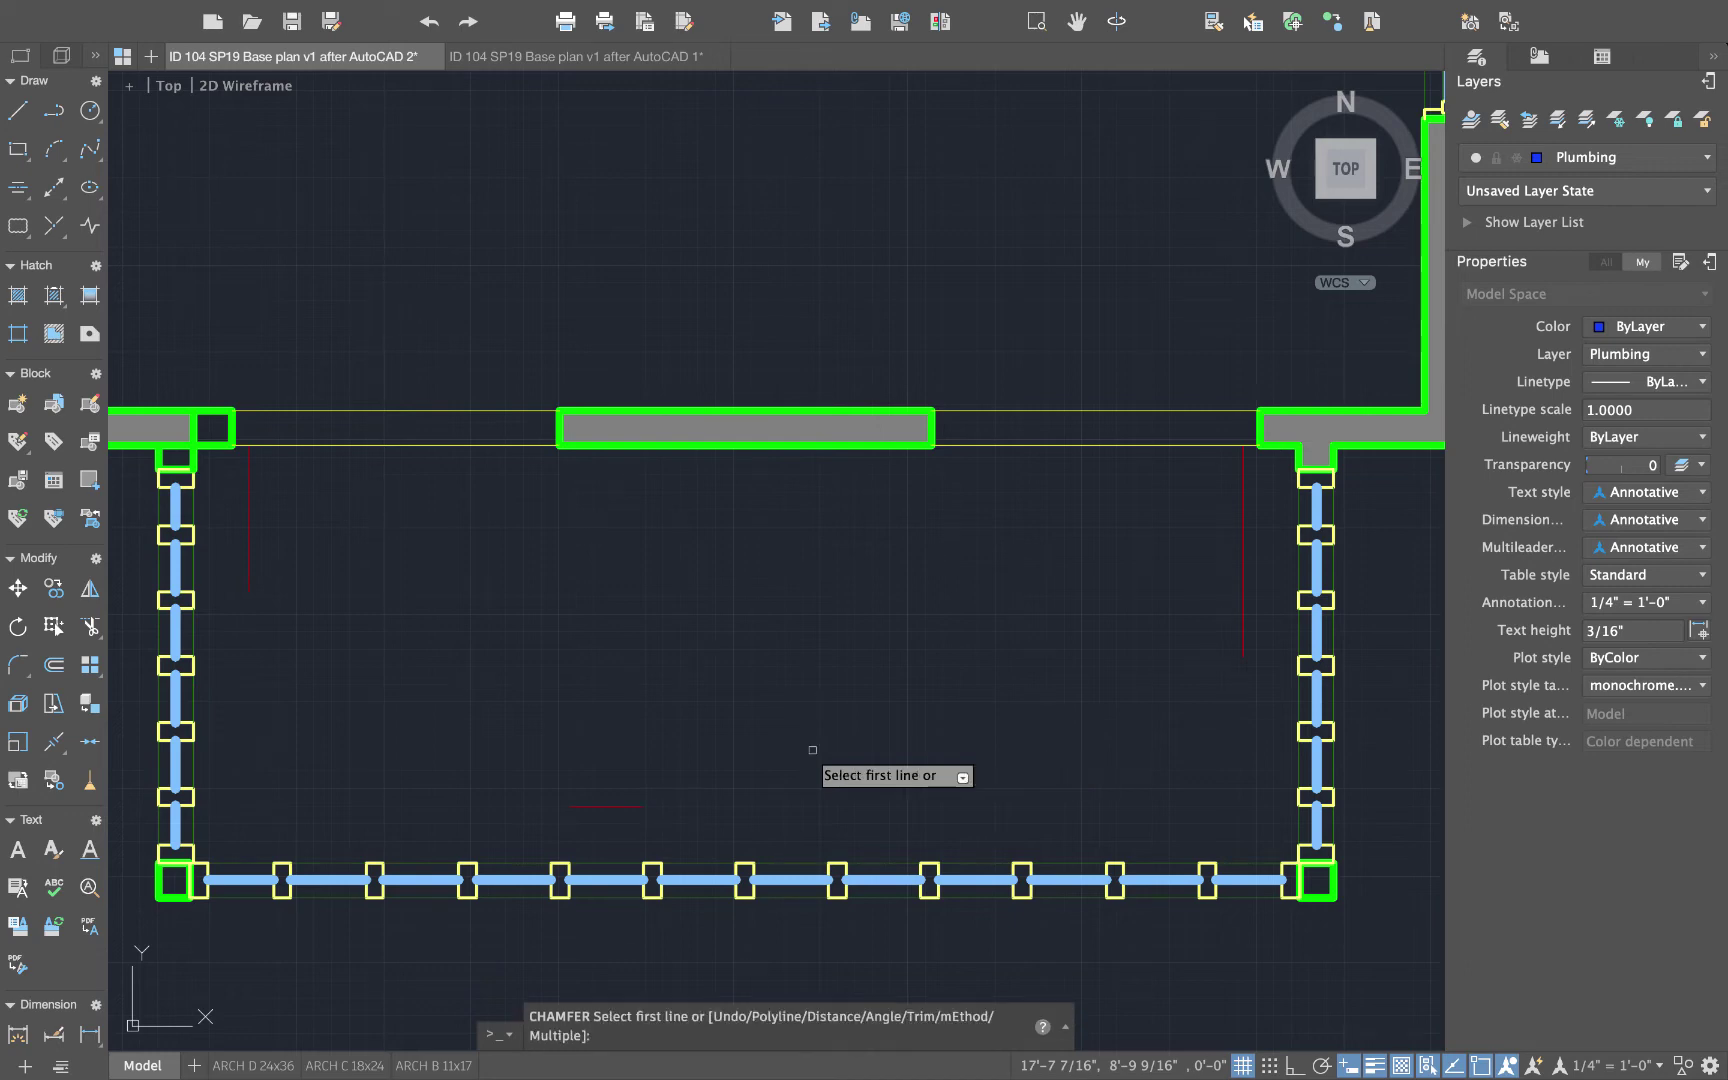
{"action": "left_click", "coordinate": [597, 807]}
{"action": "left_click", "coordinate": [248, 562]}
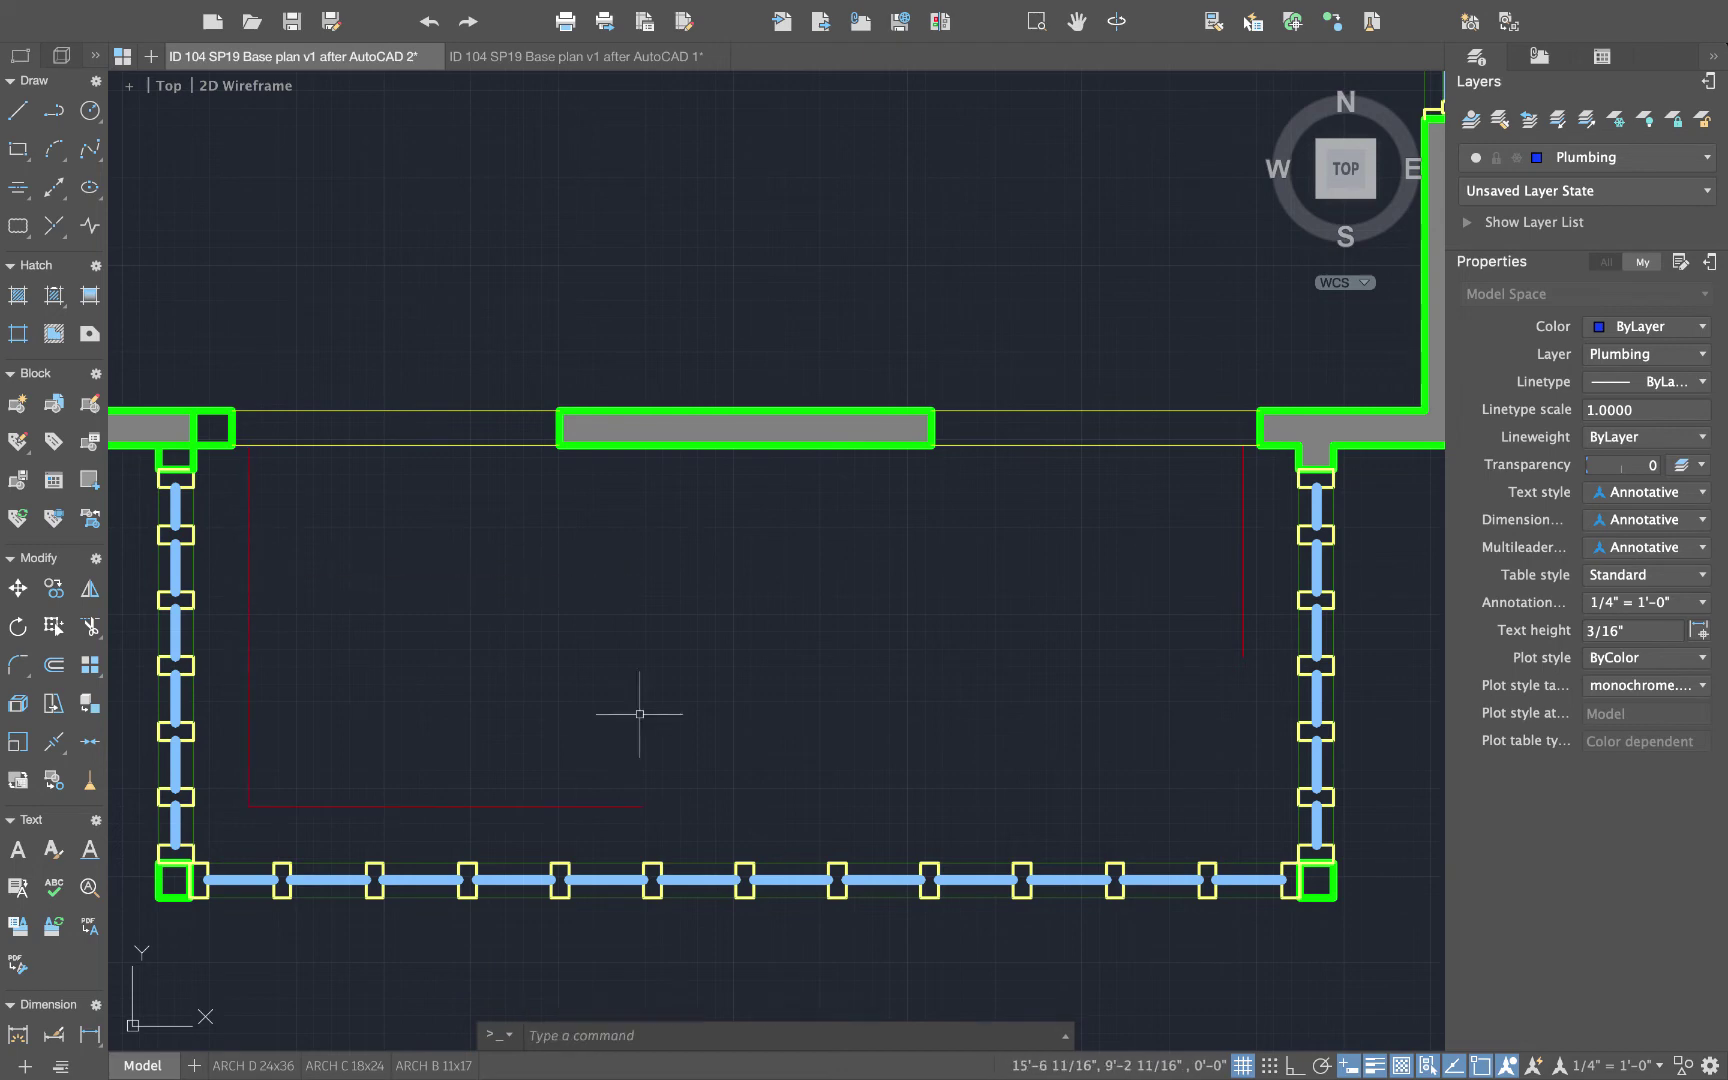
{"action": "key", "text": "Return"}
{"action": "left_click", "coordinate": [628, 806]}
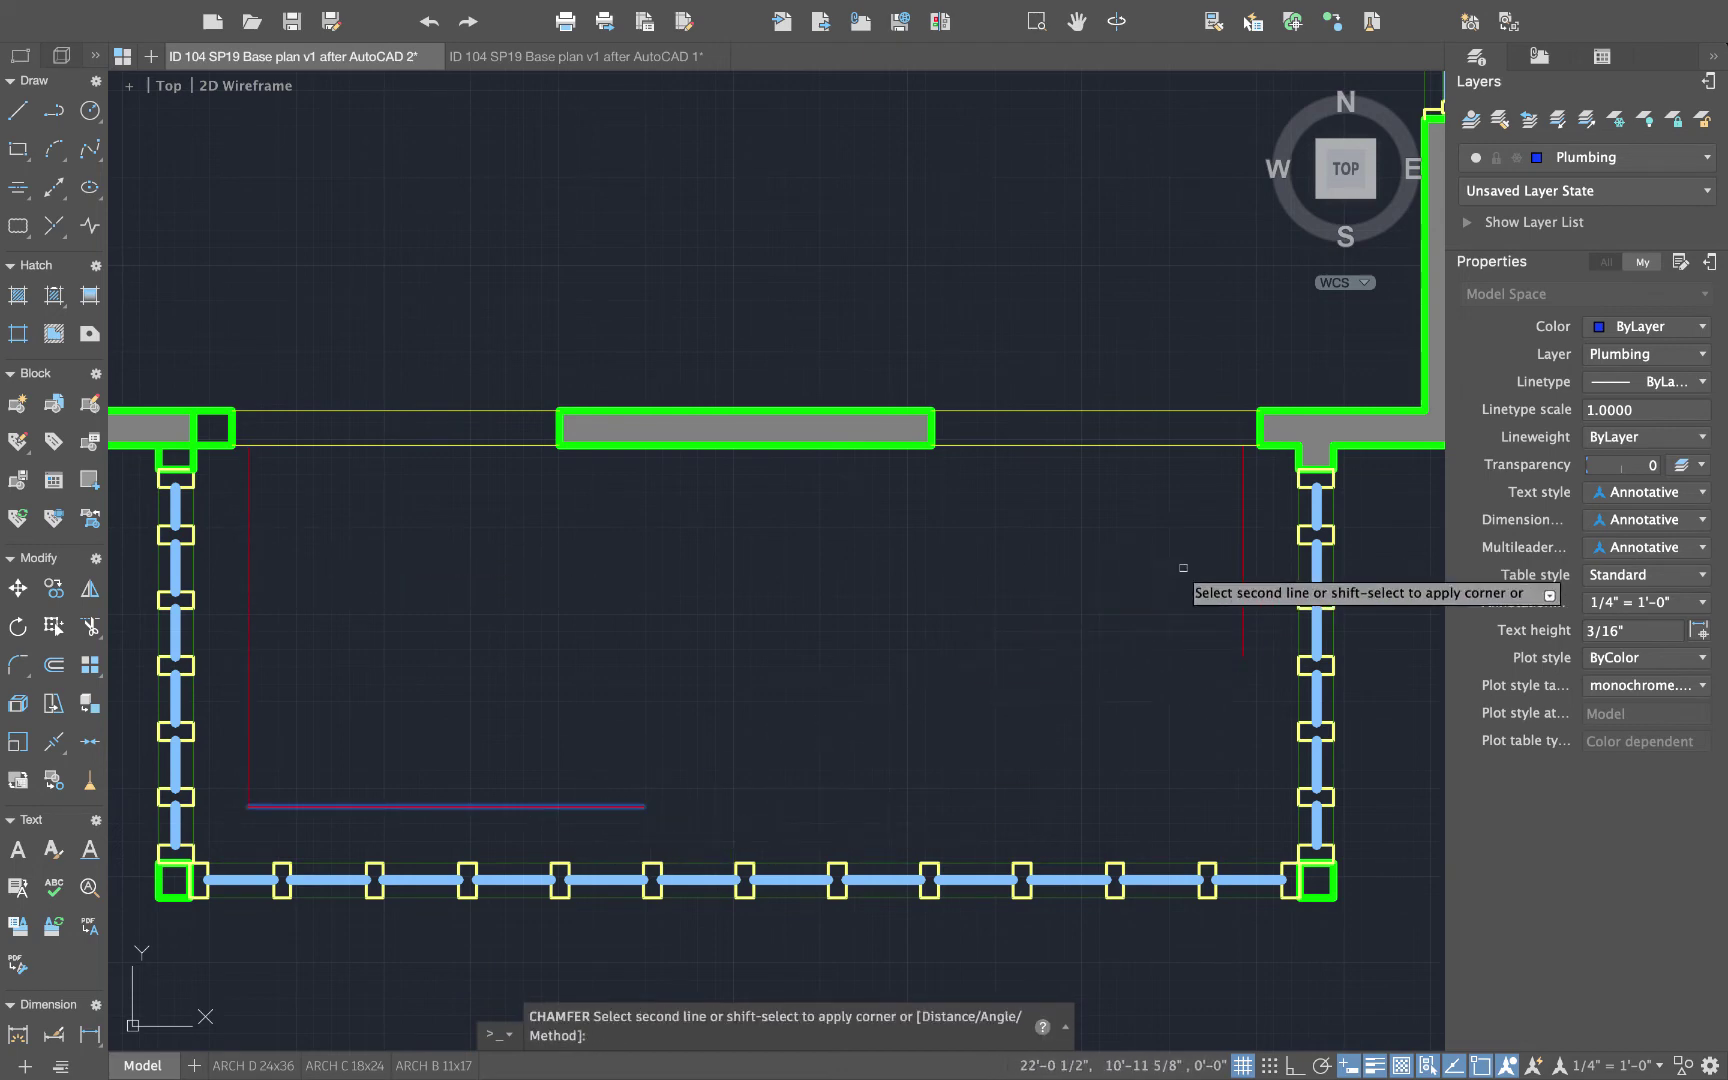
{"action": "left_click", "coordinate": [1243, 600]}
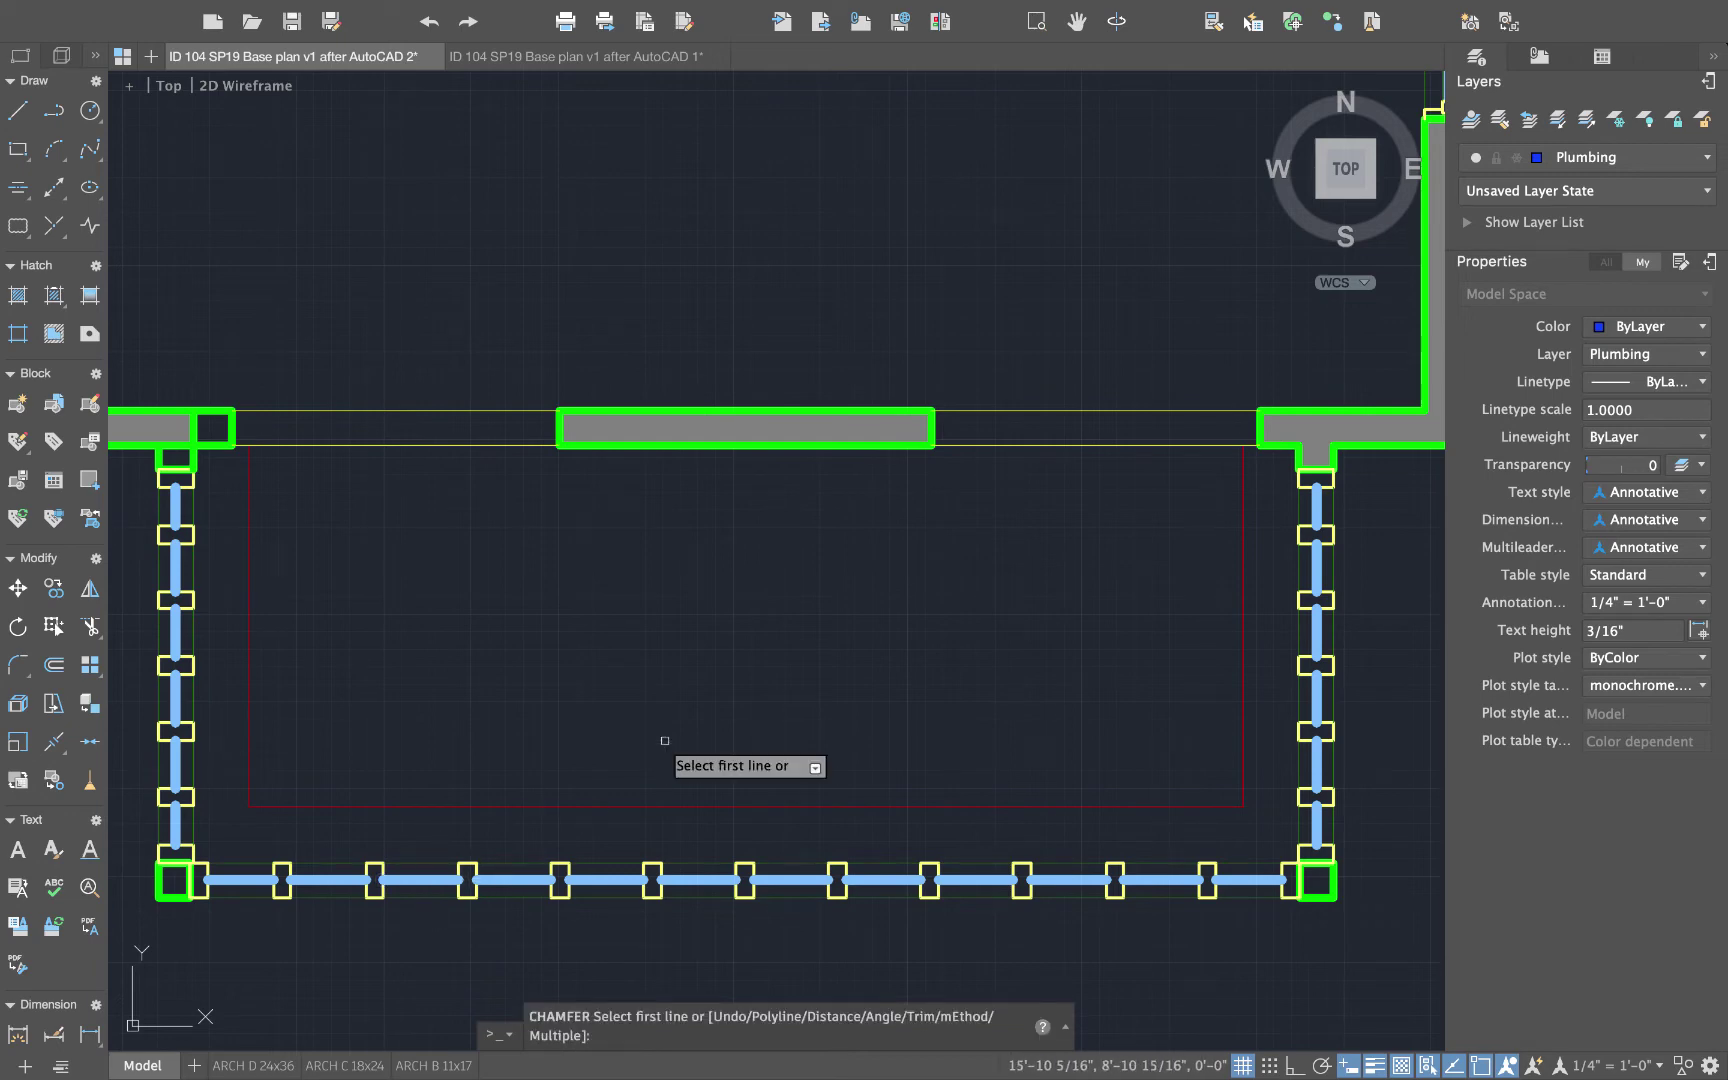
- Bevel both lower corners of the counter outline with Chamfer, using equal distances along each pair of lines
{"action": "type", "text": "d"}
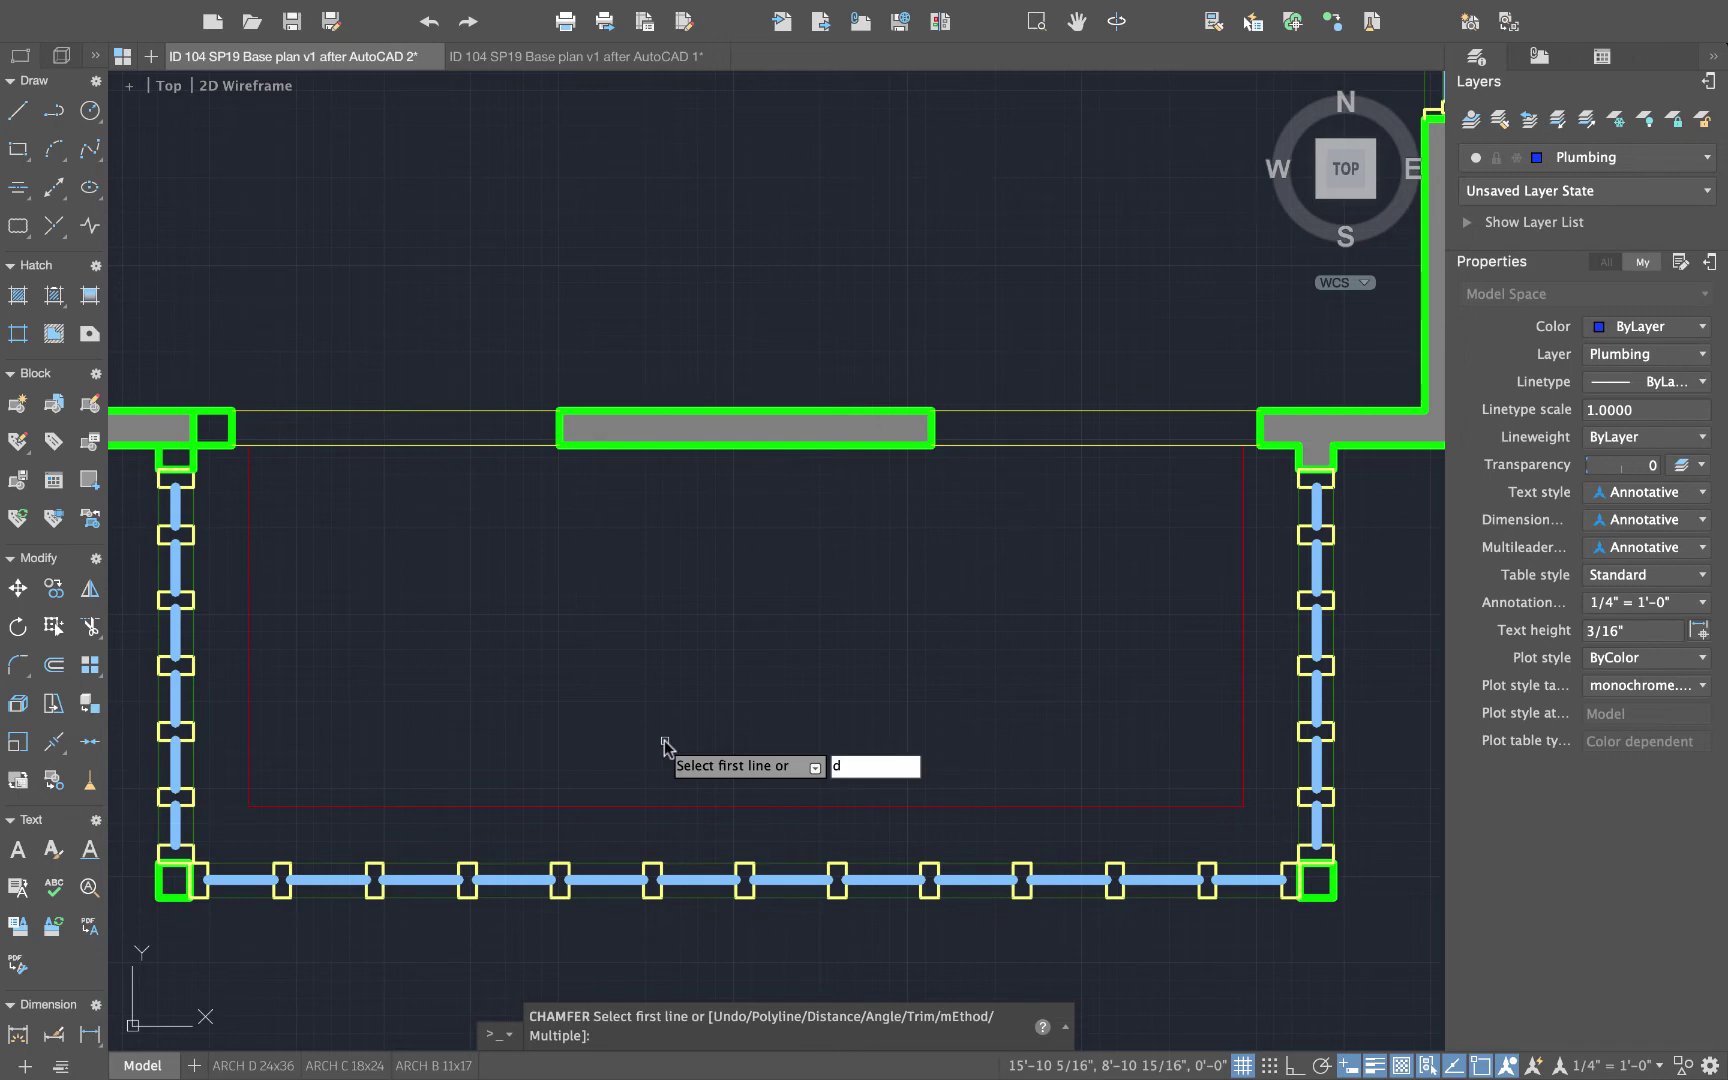
{"action": "key", "text": "Return"}
{"action": "key", "text": "Return"}
{"action": "key", "text": "Return"}
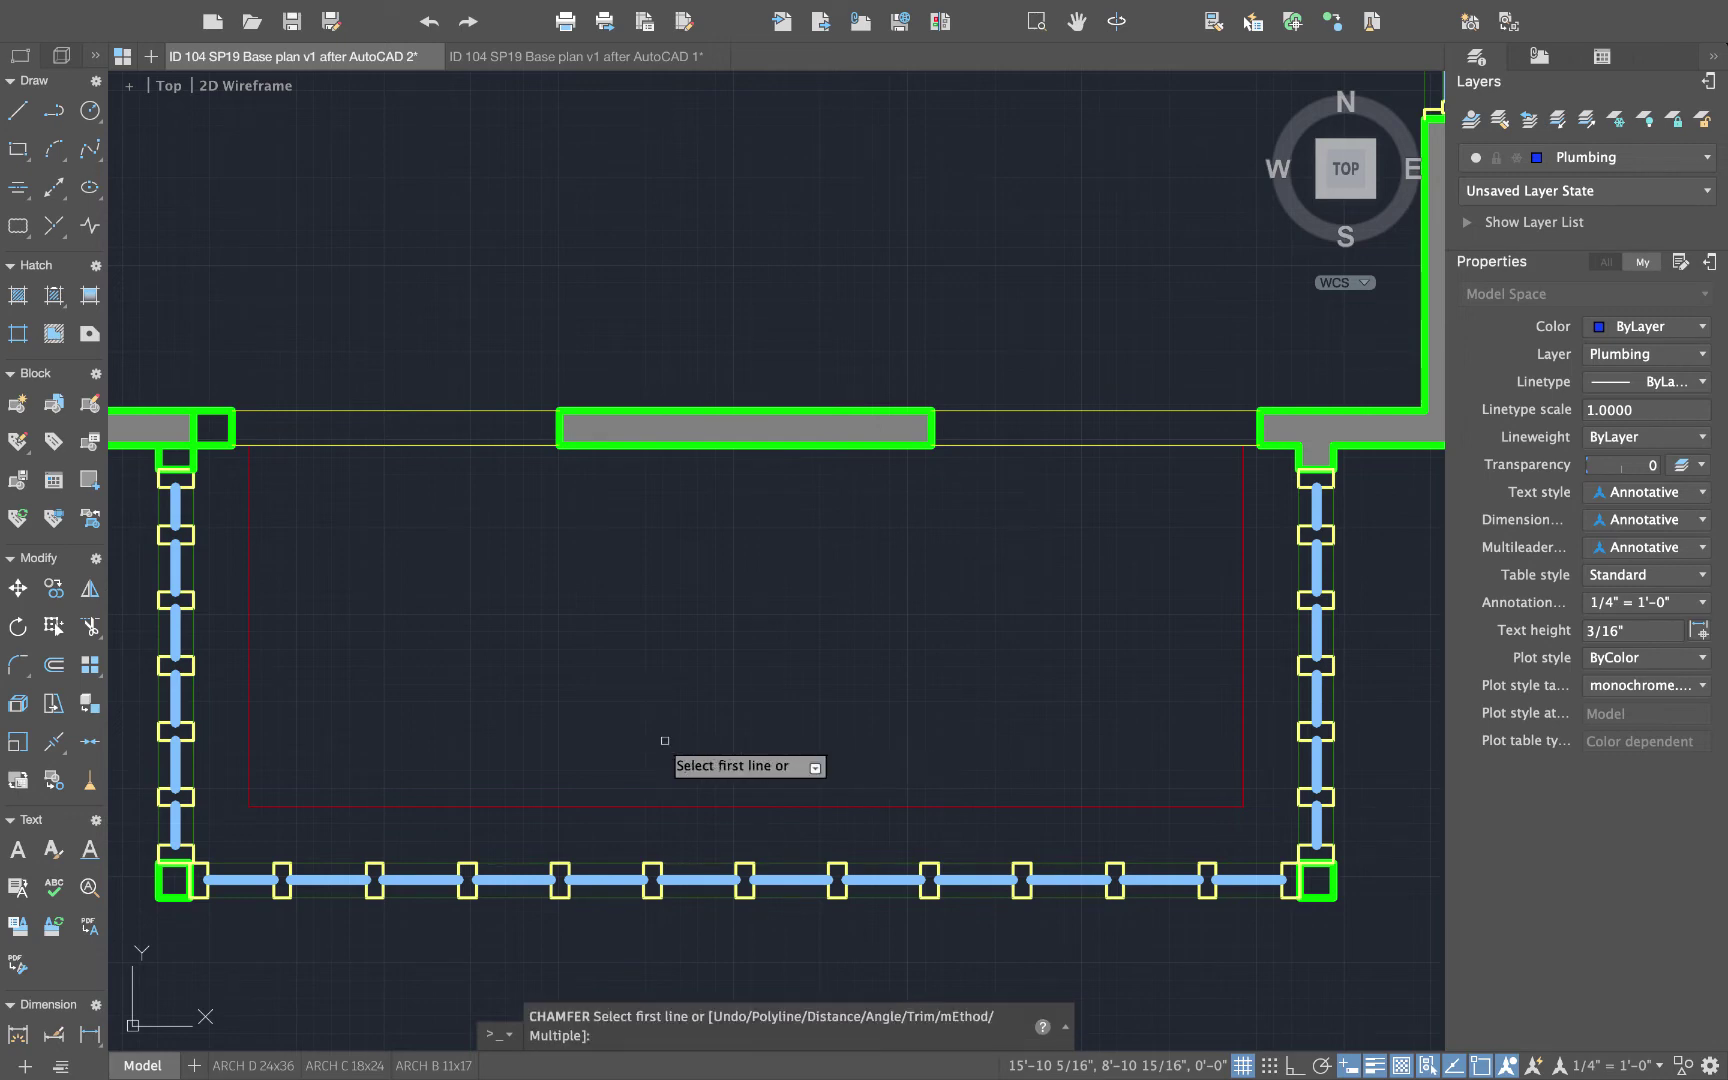
{"action": "left_click", "coordinate": [406, 806]}
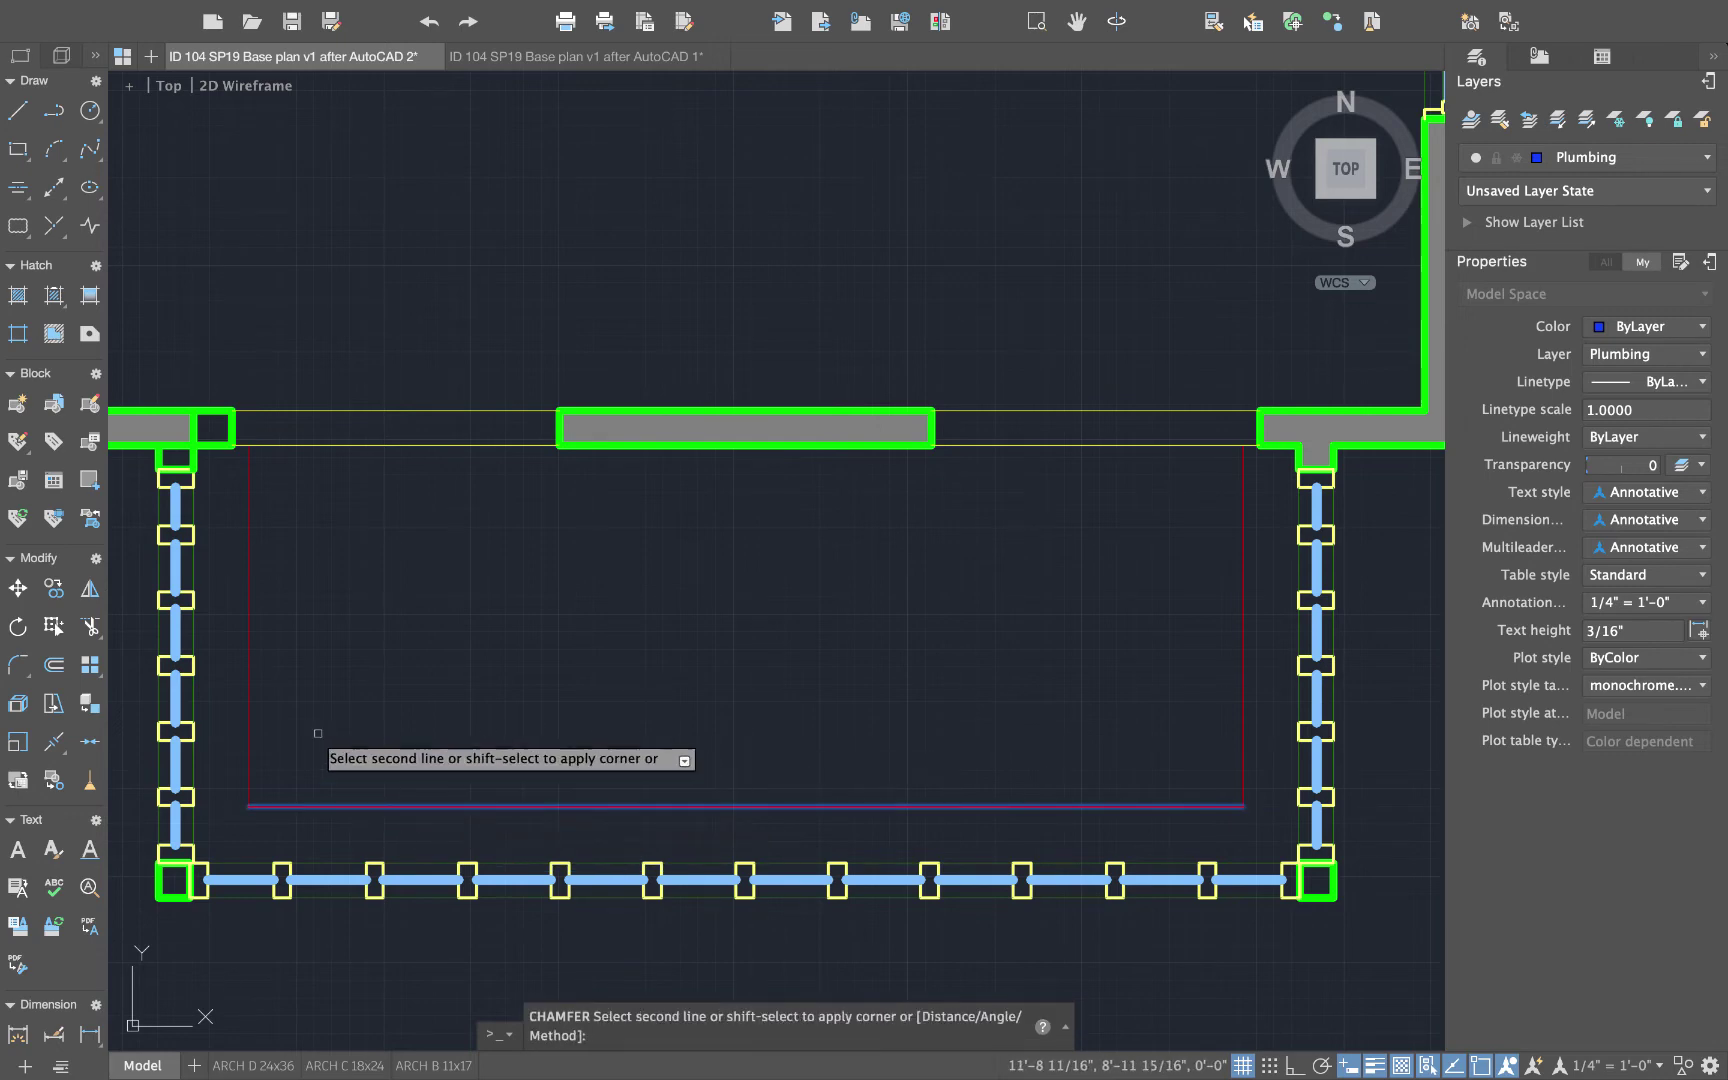
{"action": "left_click", "coordinate": [248, 694]}
{"action": "key", "text": "Return"}
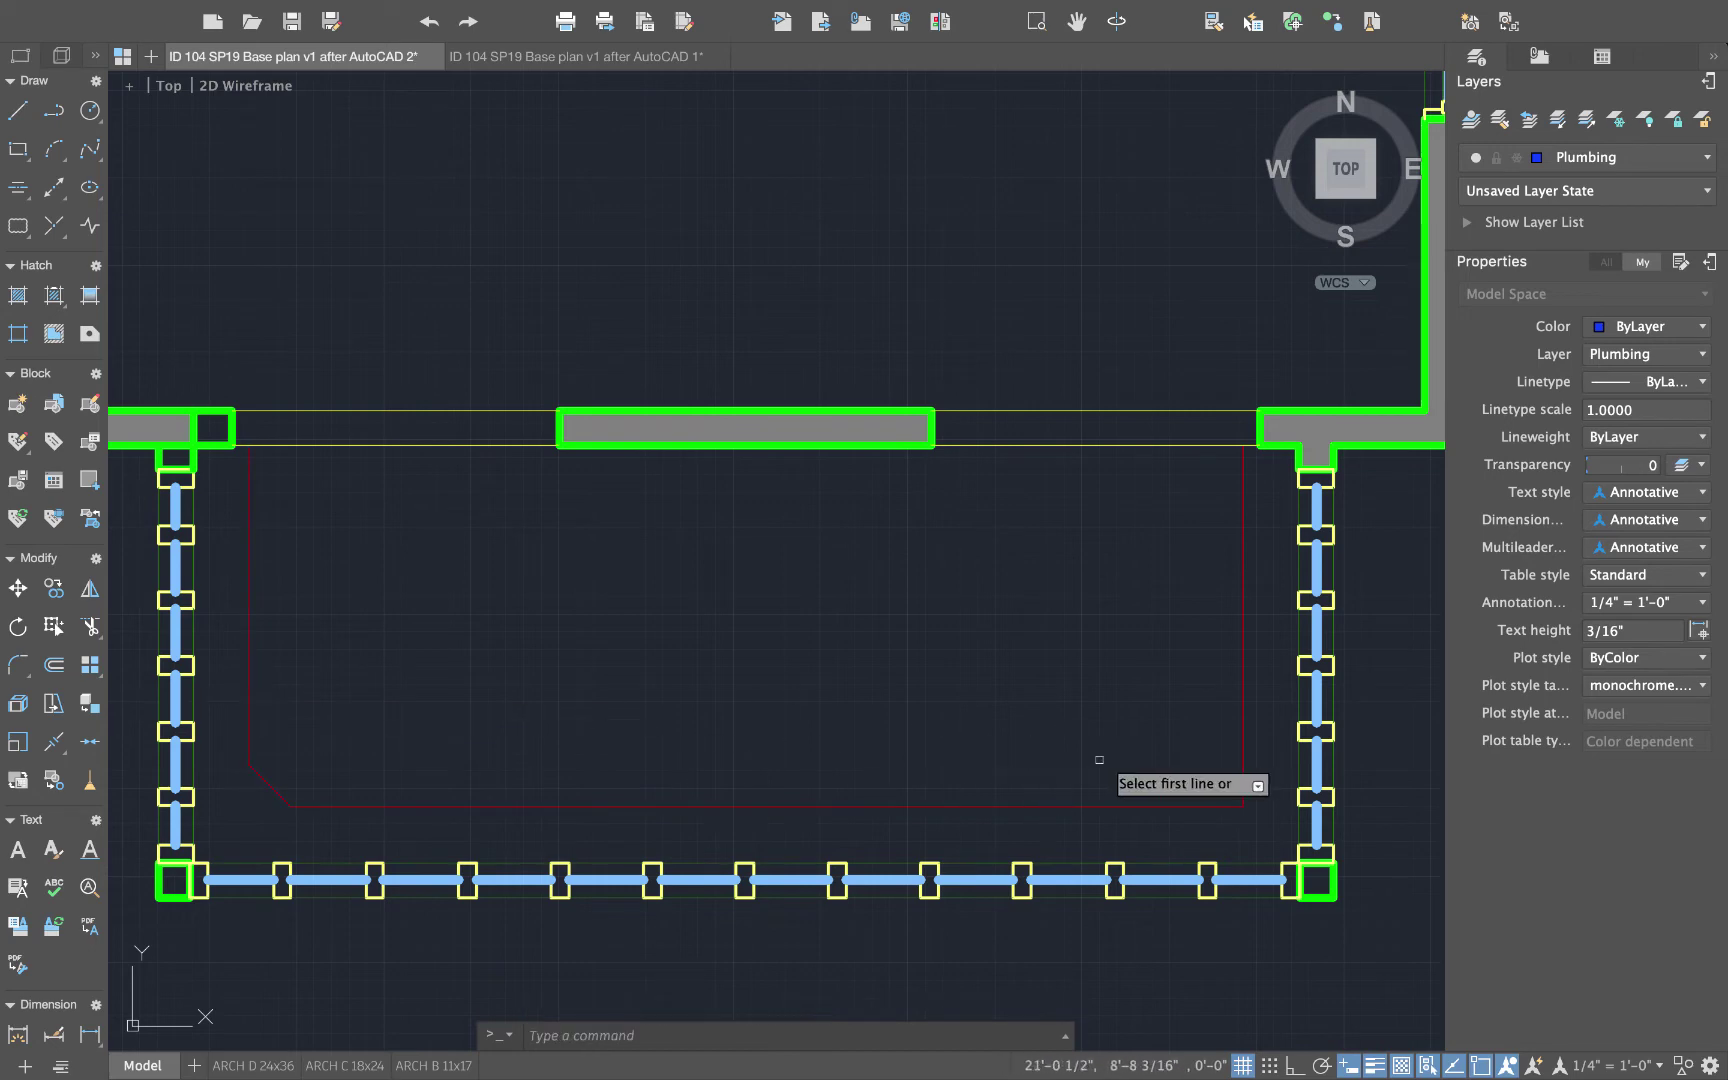
{"action": "left_click", "coordinate": [1243, 766]}
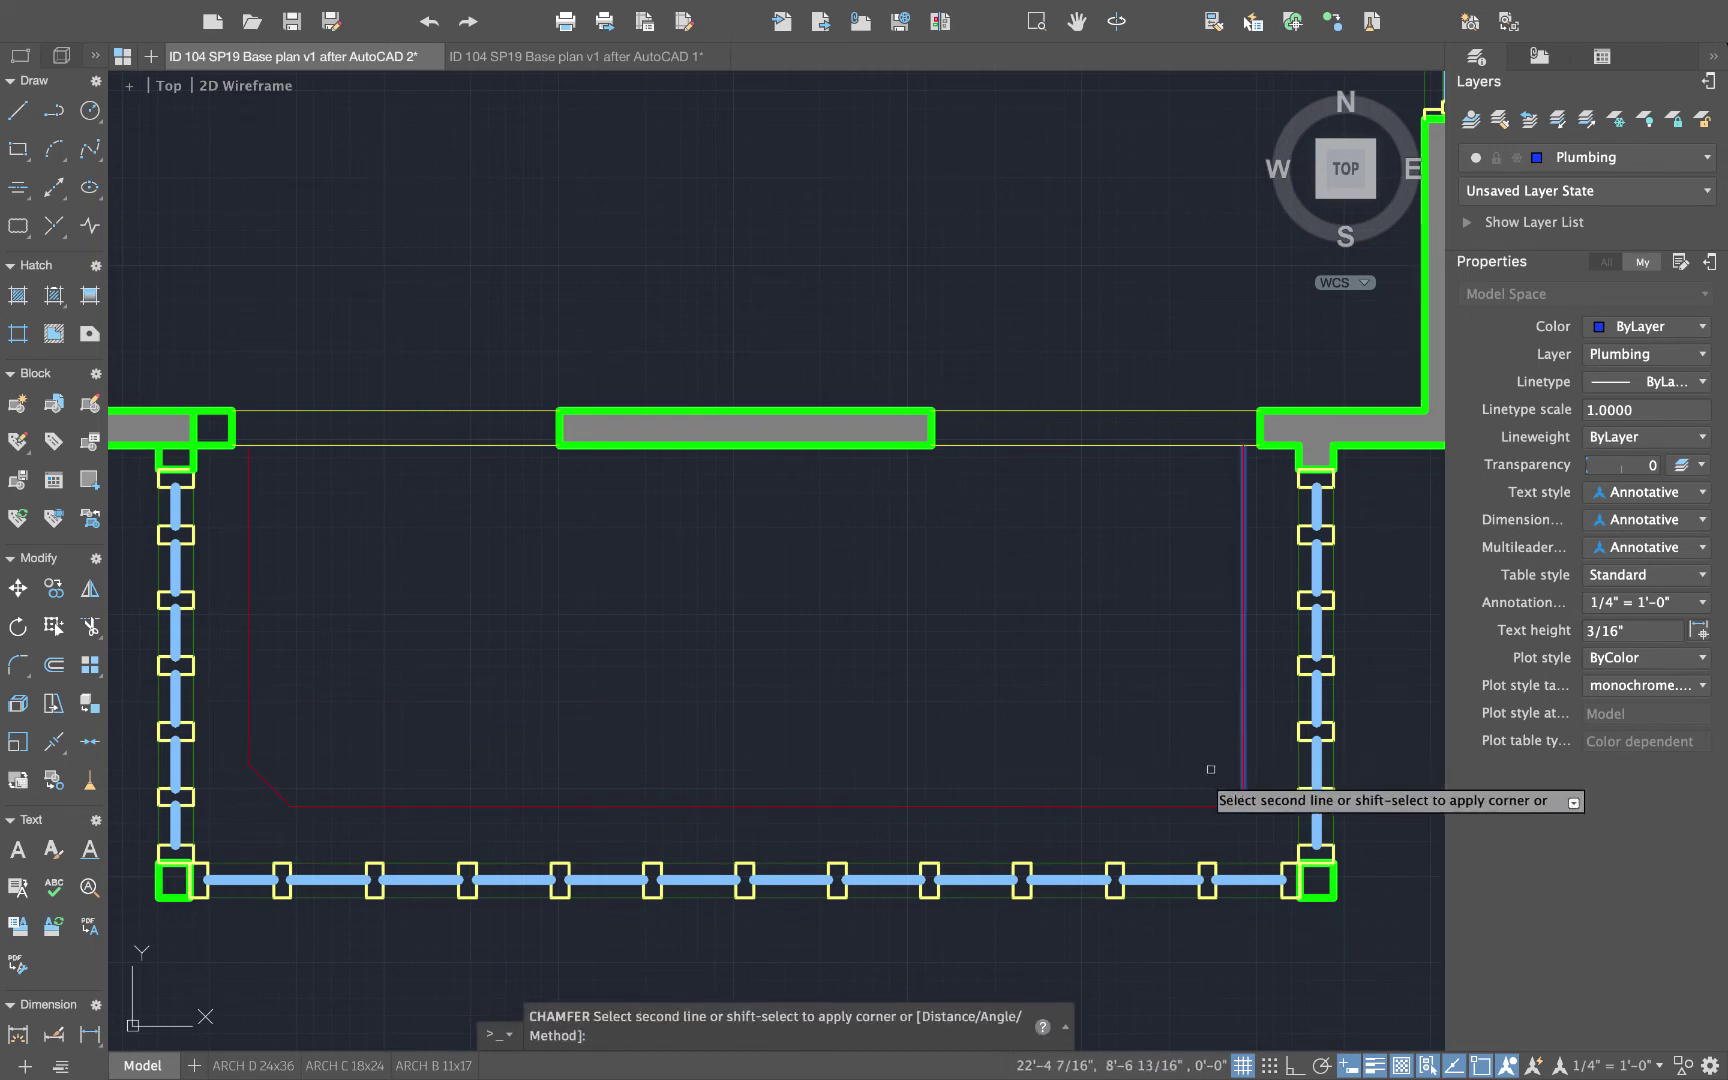
{"action": "left_click", "coordinate": [1168, 806]}
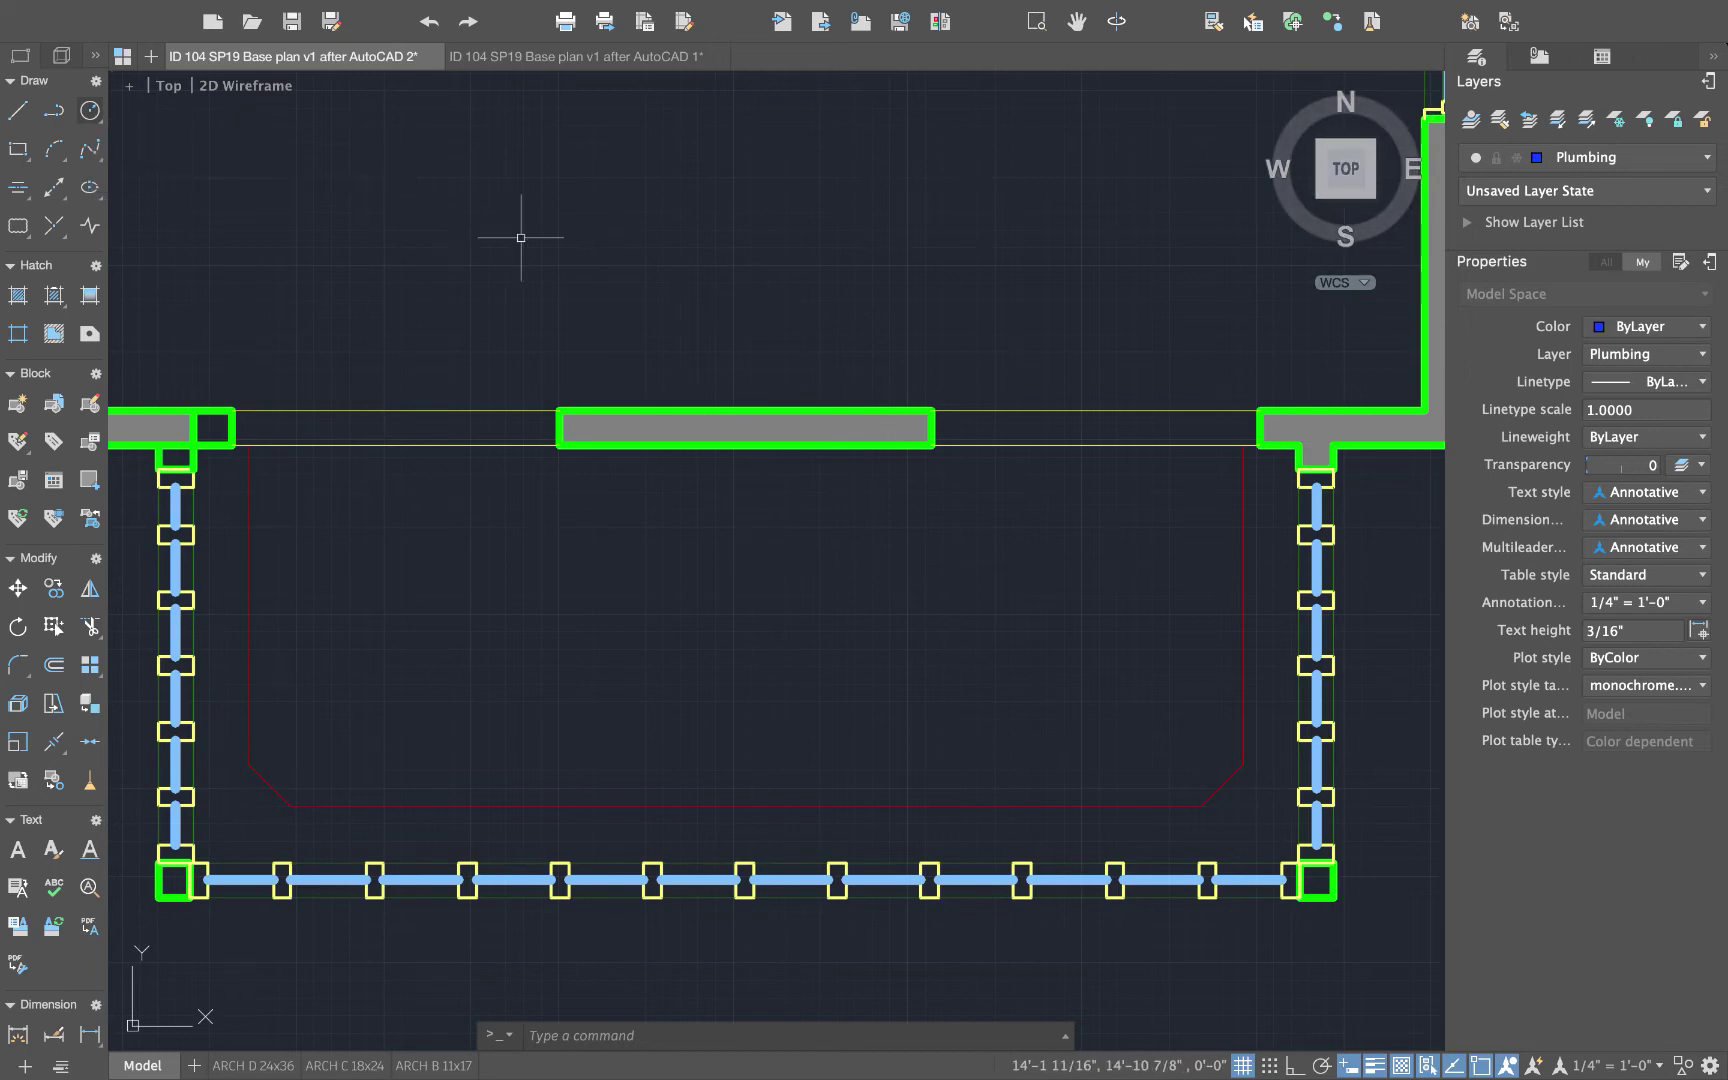
- Make Furniture the current layer and draw a stool circle of about 7-inch radius overlapping the upper part of the left counter line
{"action": "left_click", "coordinate": [1603, 162]}
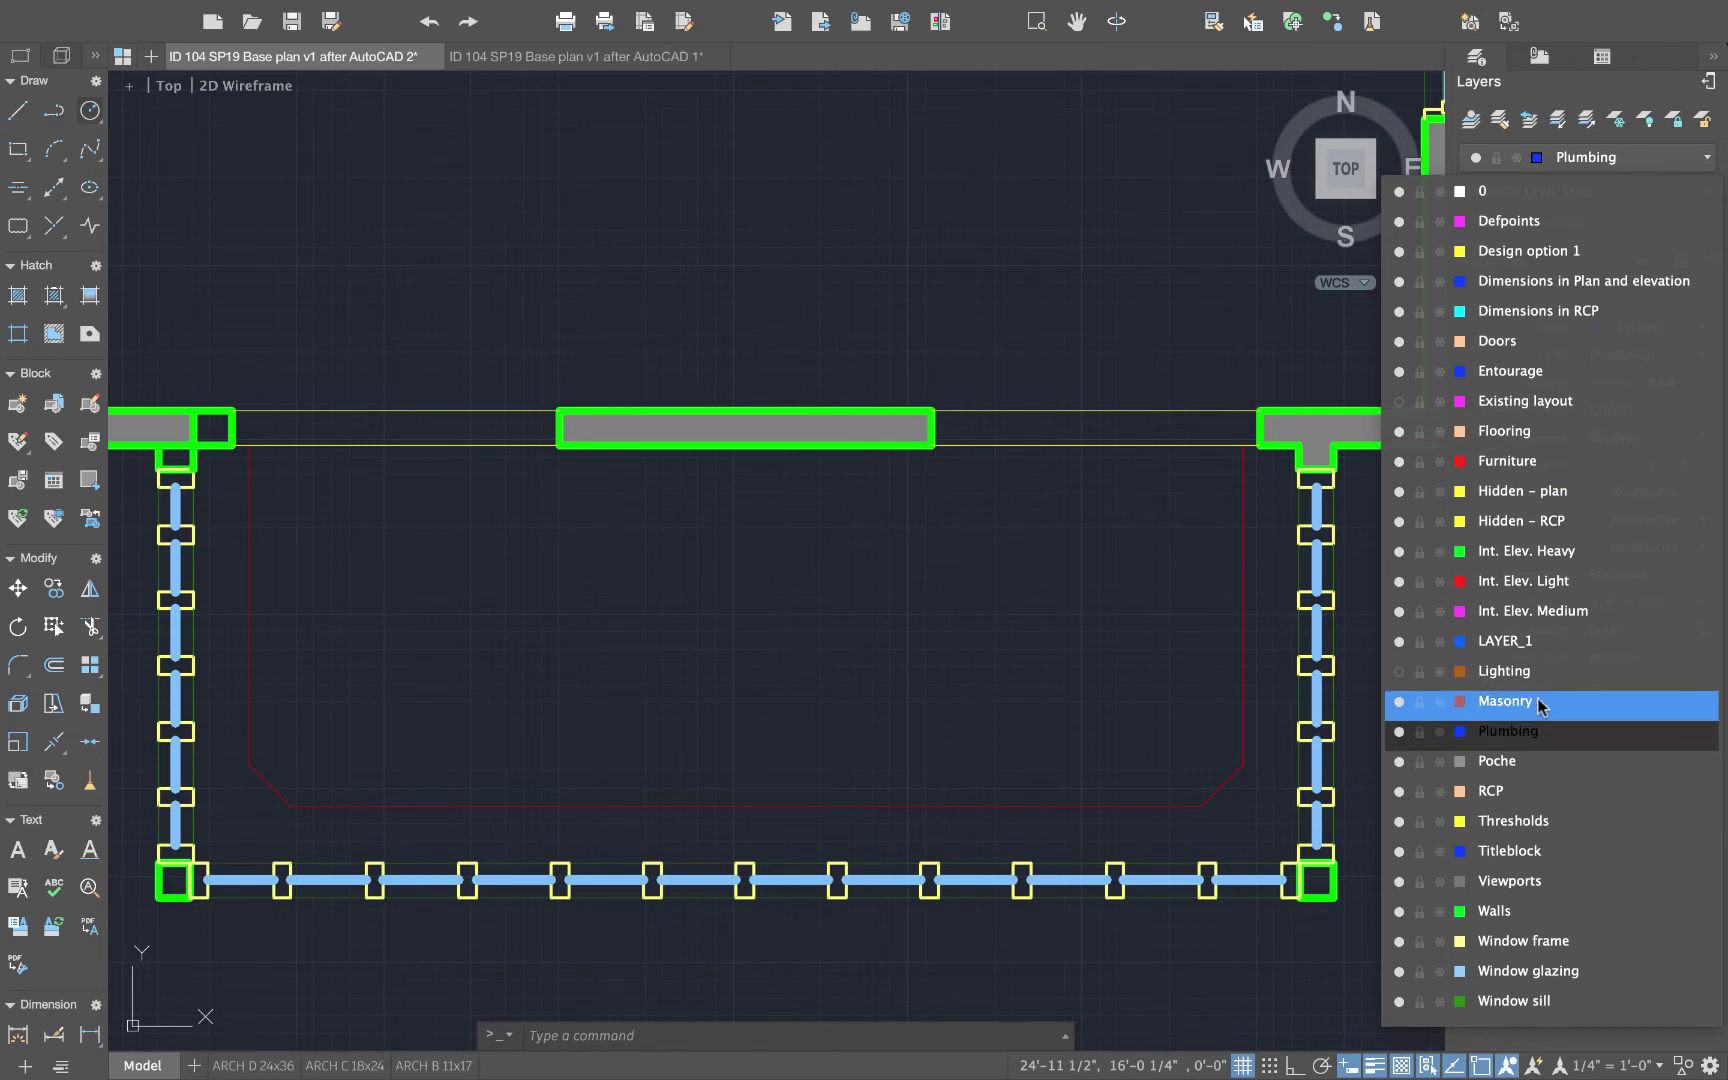
{"action": "key", "text": "Escape"}
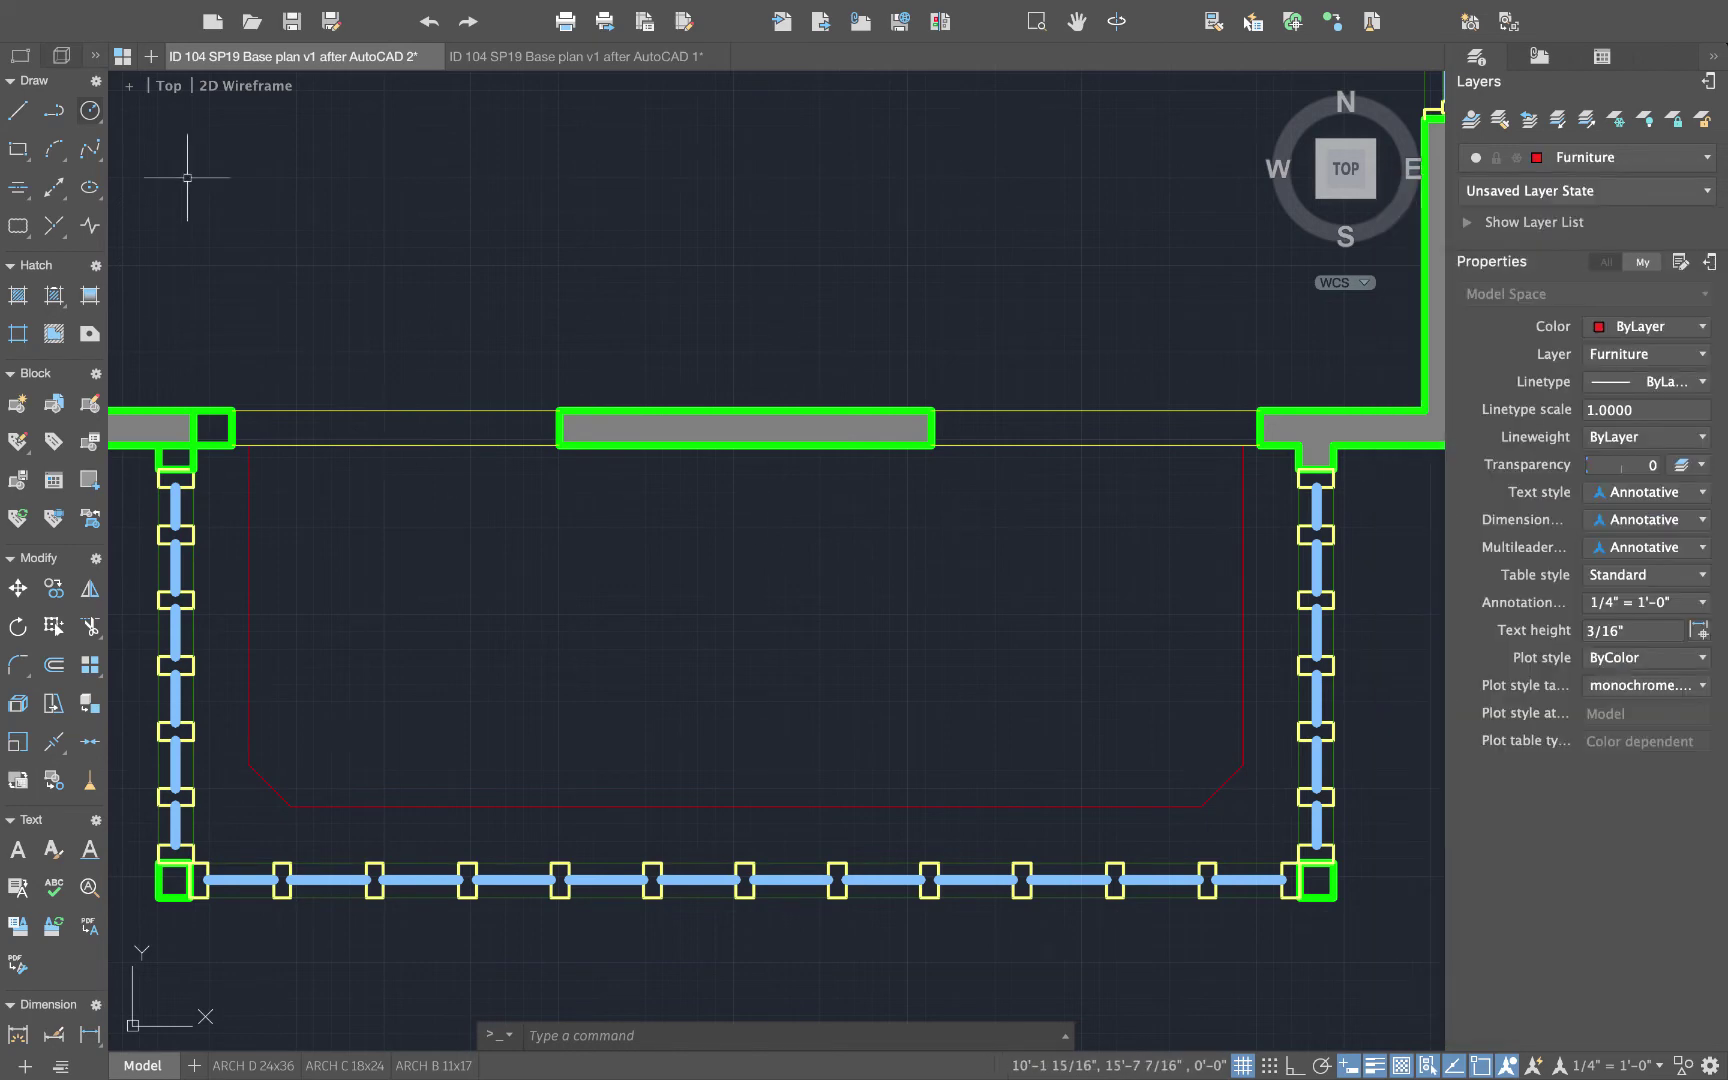
{"action": "left_click", "coordinate": [90, 110]}
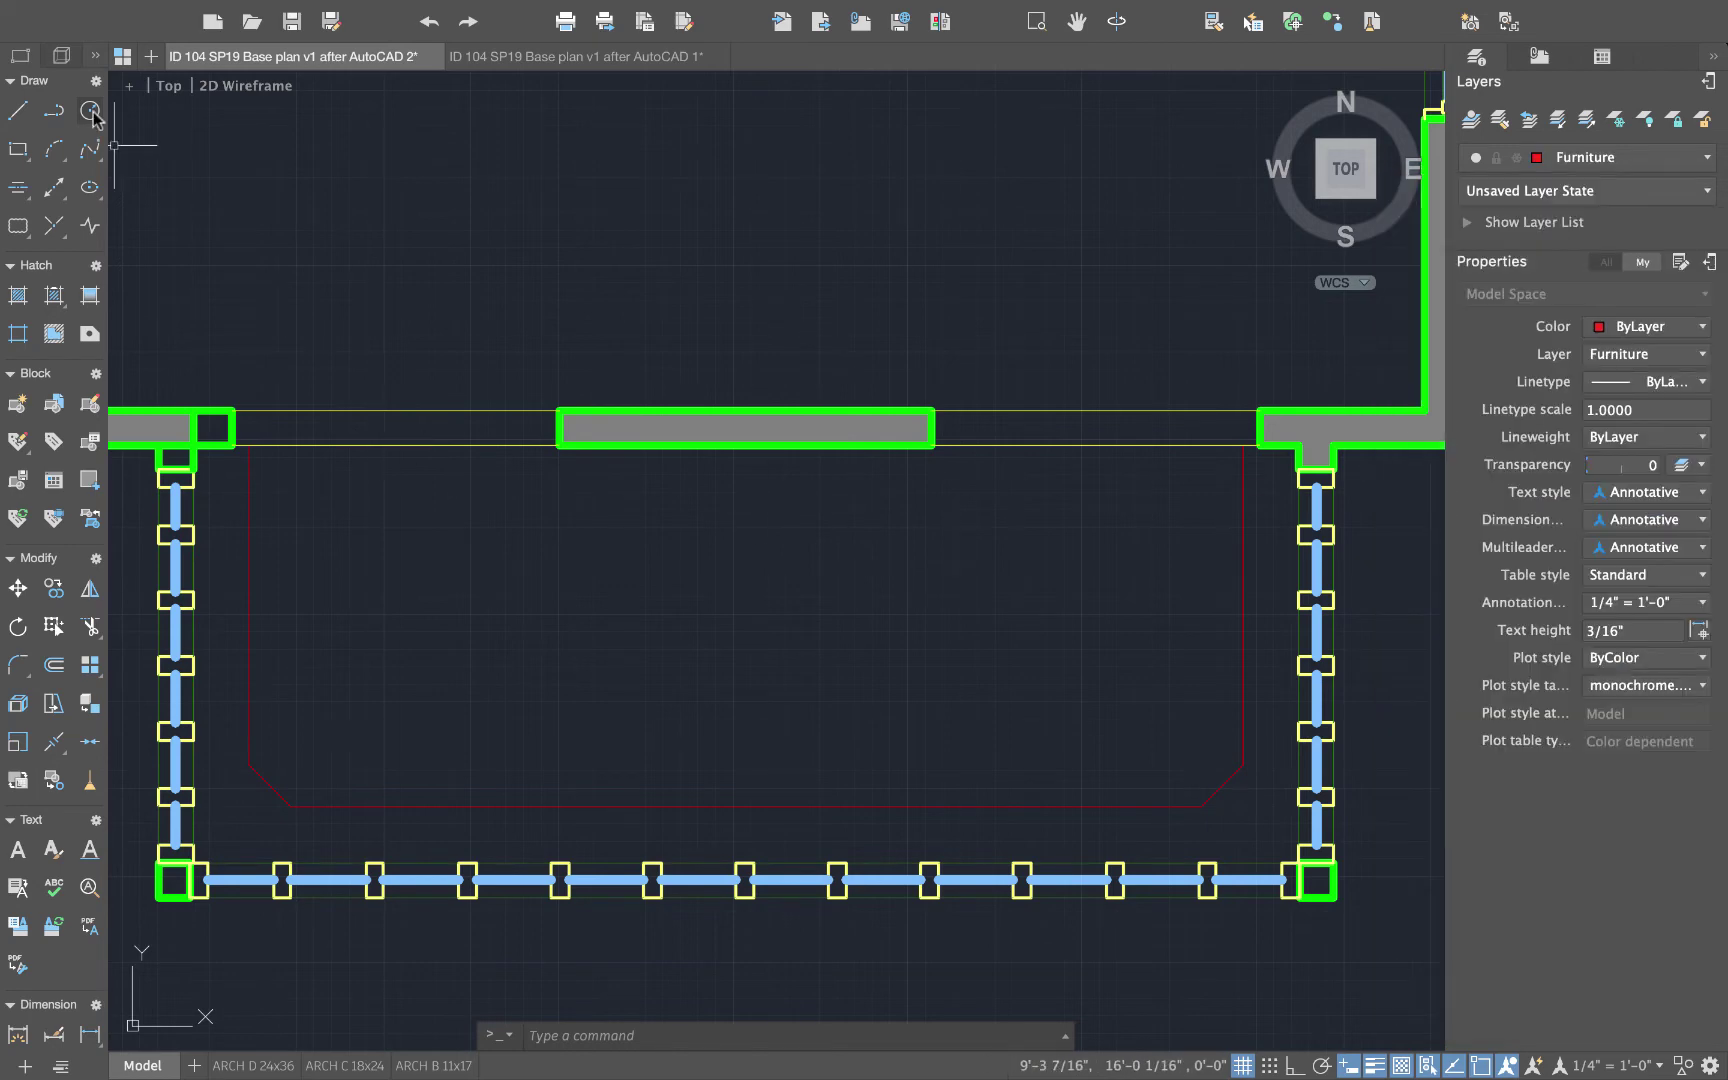
{"action": "left_click", "coordinate": [287, 560]}
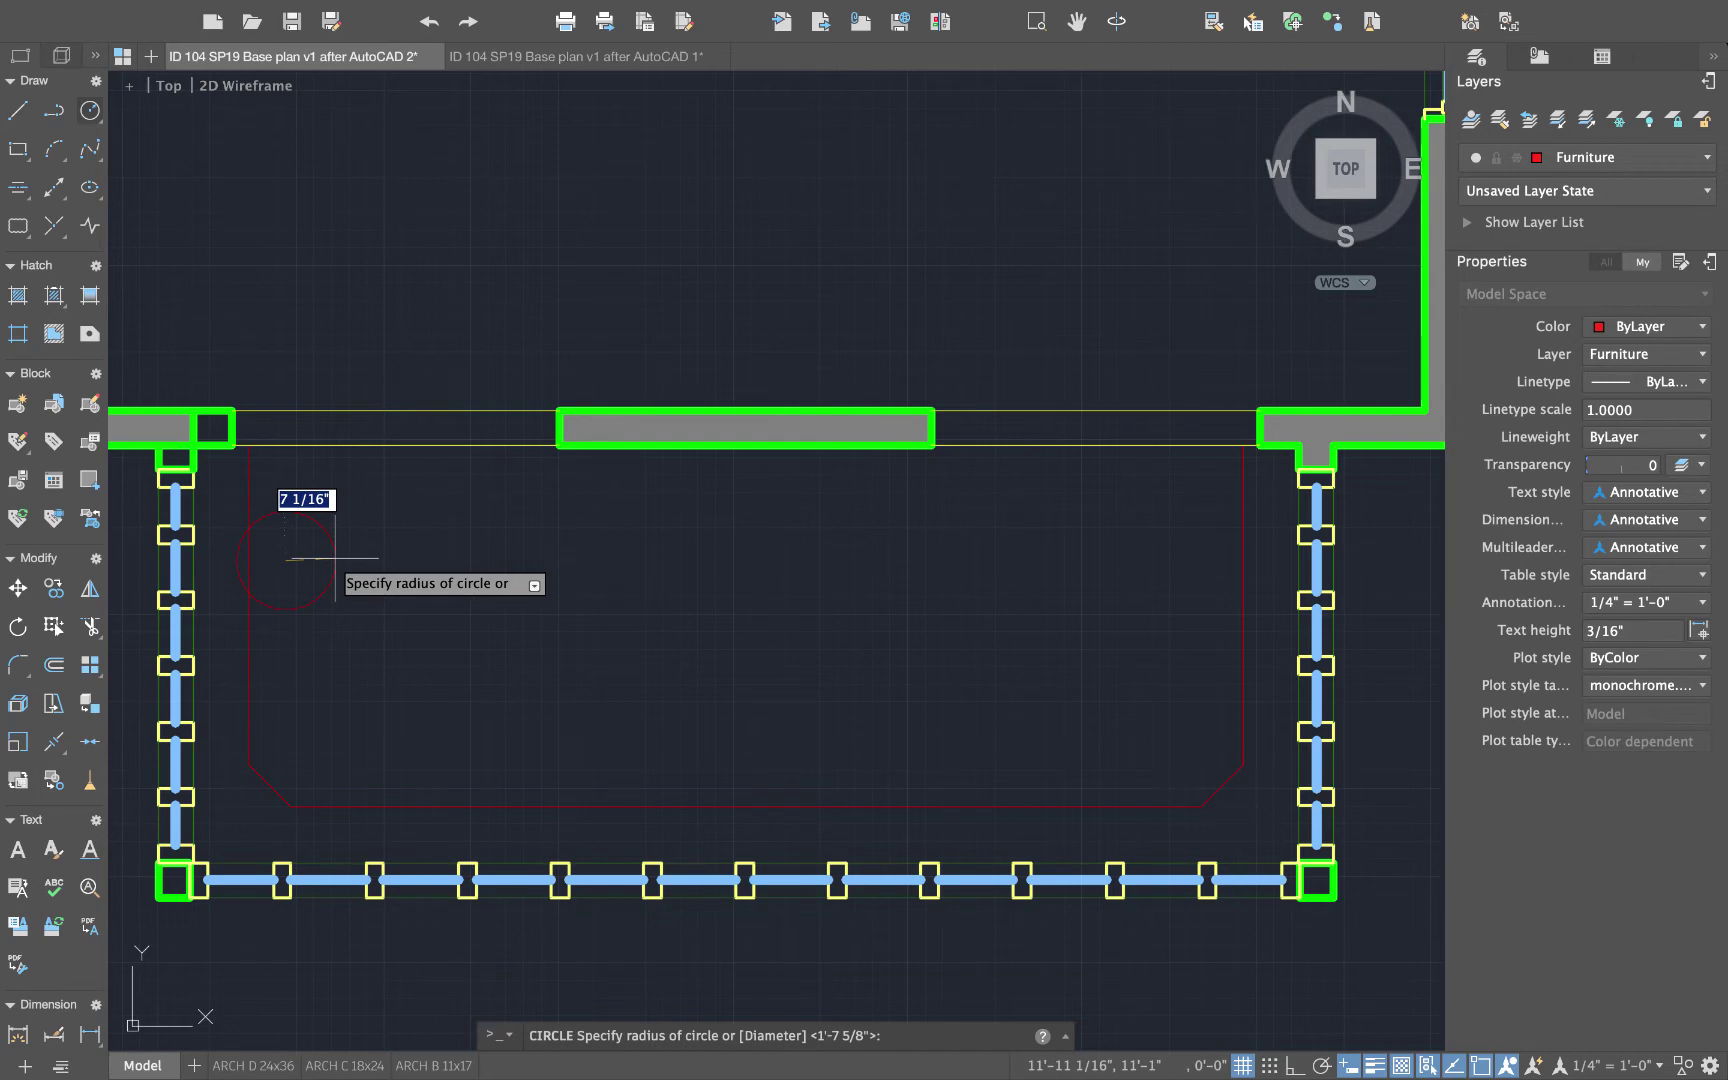
{"action": "left_click", "coordinate": [335, 563]}
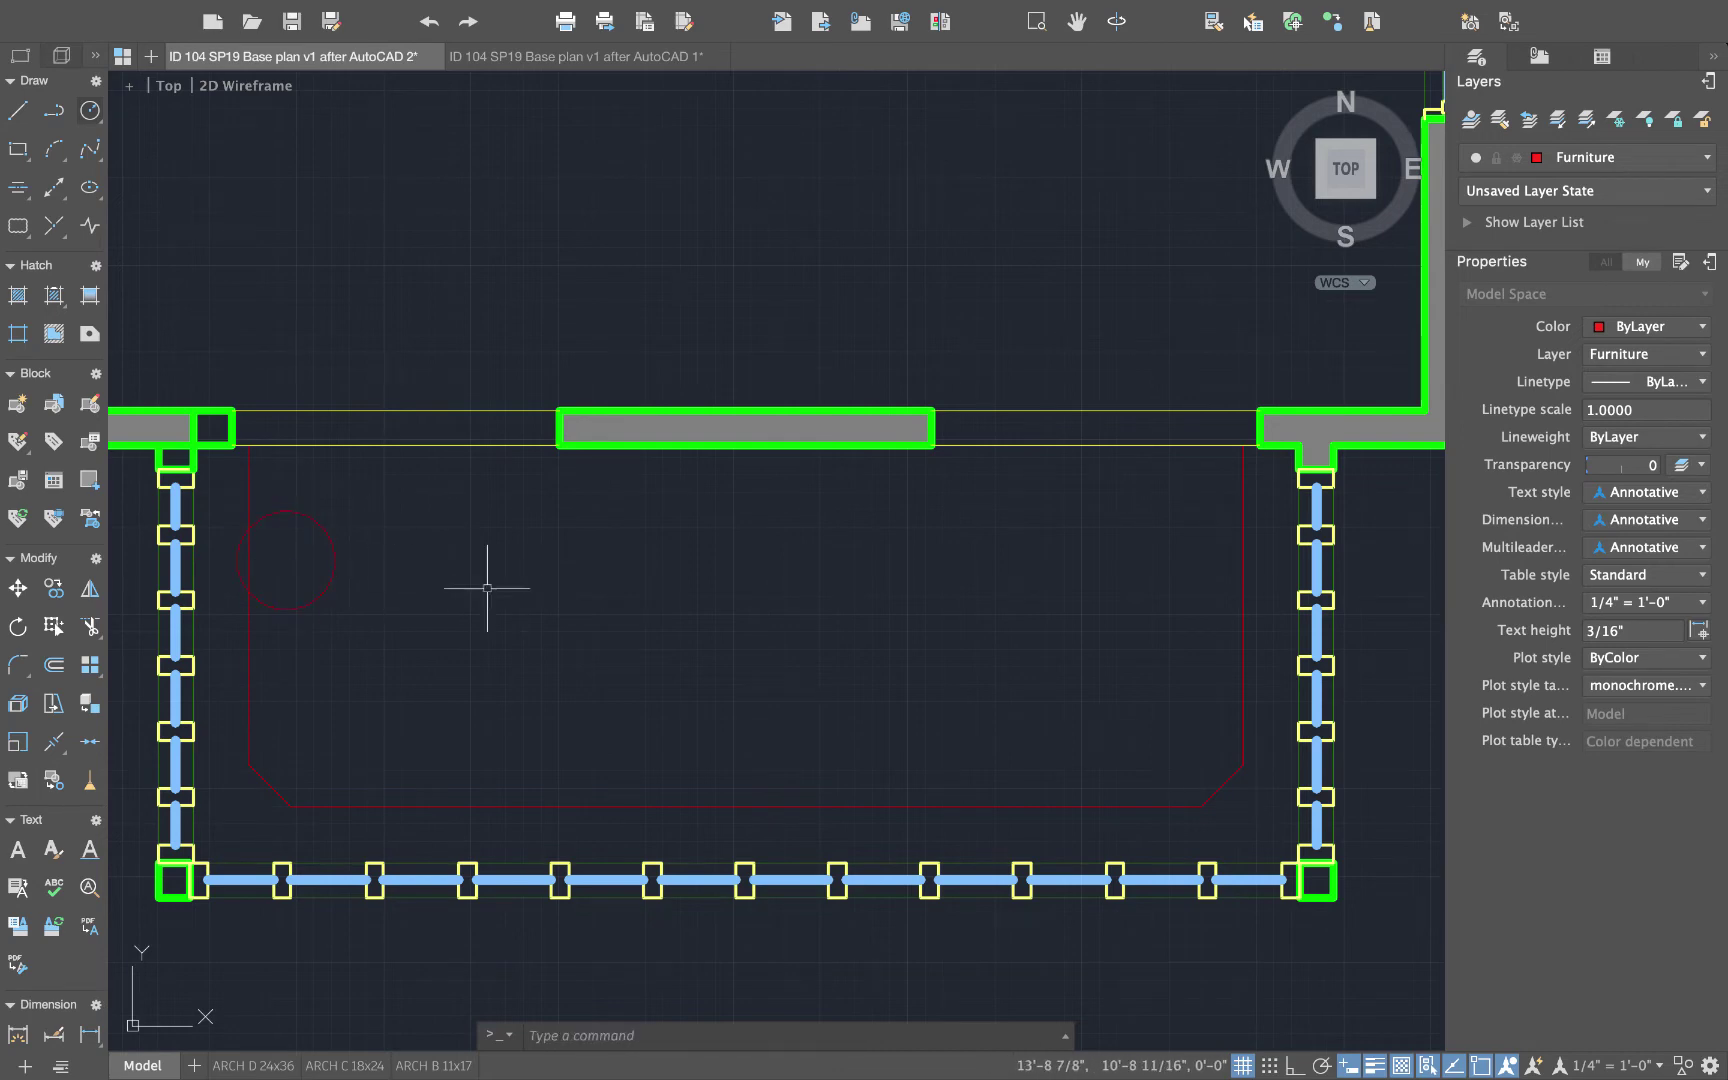
- Move the stool circle slightly up and to the left so it tucks further under the left counter line
{"action": "scroll", "coordinate": [315, 636], "scroll_direction": "up", "scroll_amount": 3}
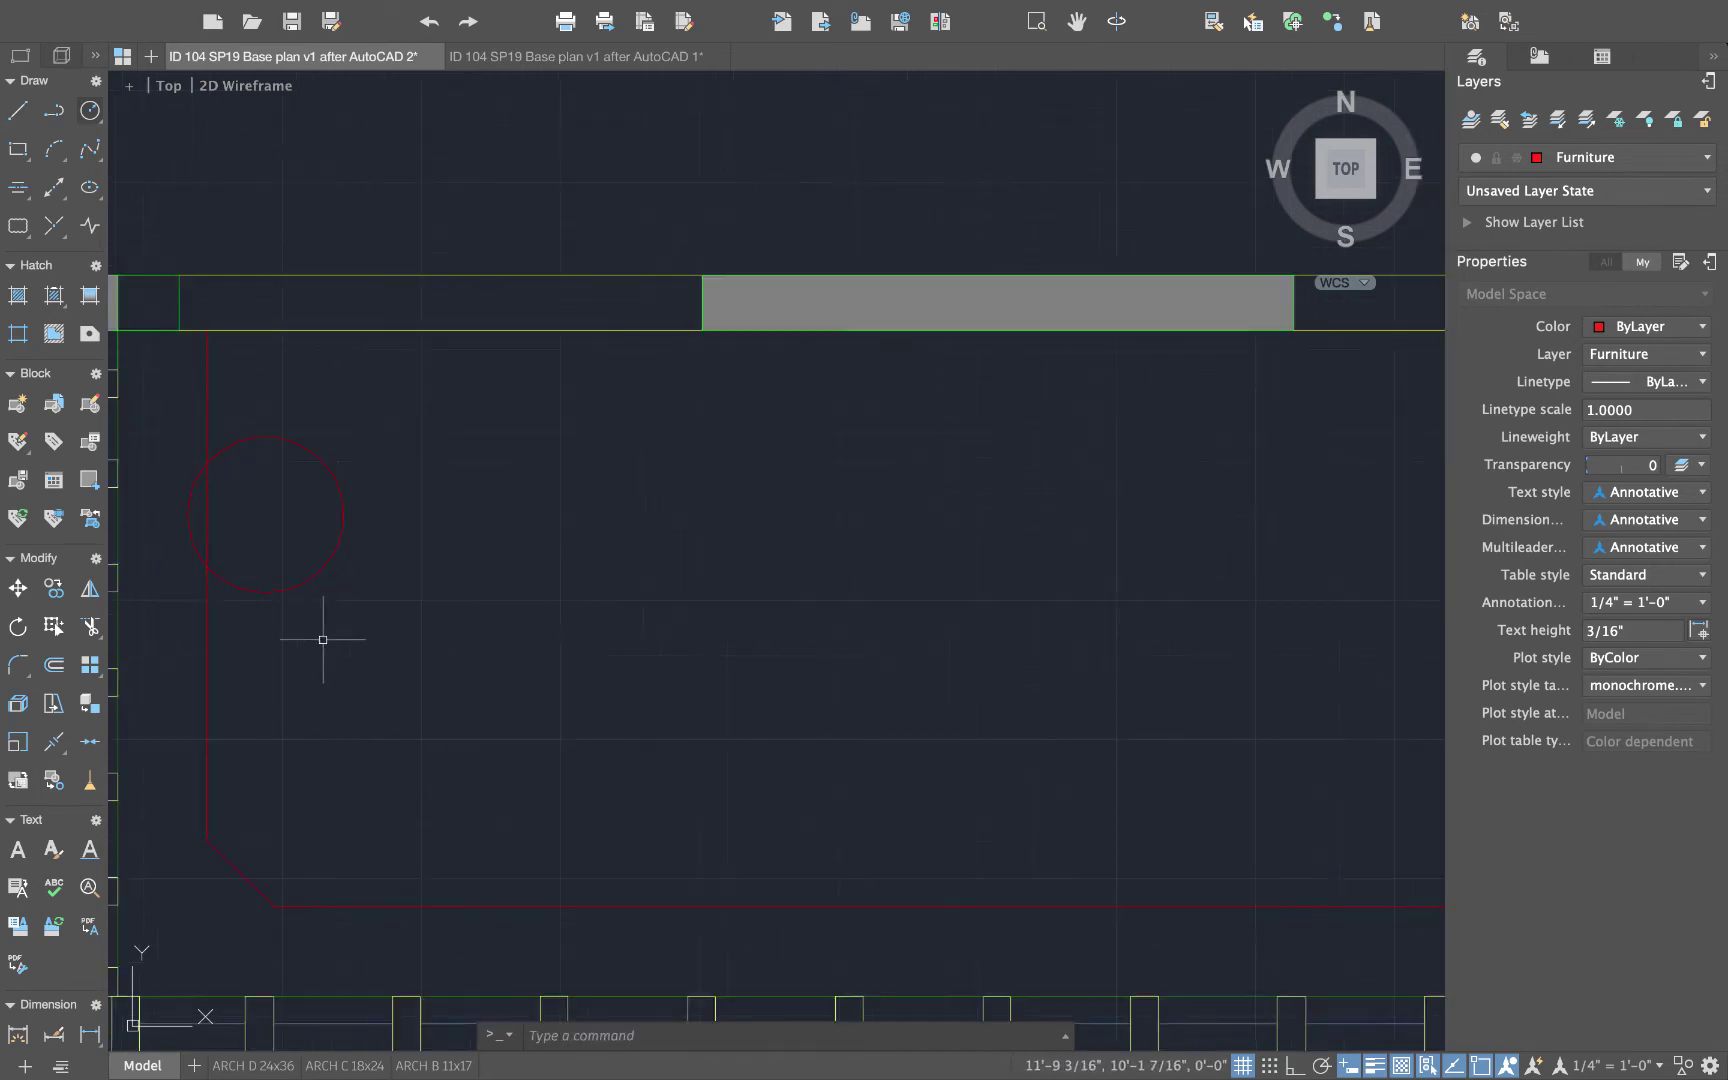
{"action": "type", "text": "m"}
{"action": "key", "text": "Return"}
{"action": "left_click", "coordinate": [461, 647]}
{"action": "left_click", "coordinate": [410, 572]}
{"action": "key", "text": "Return"}
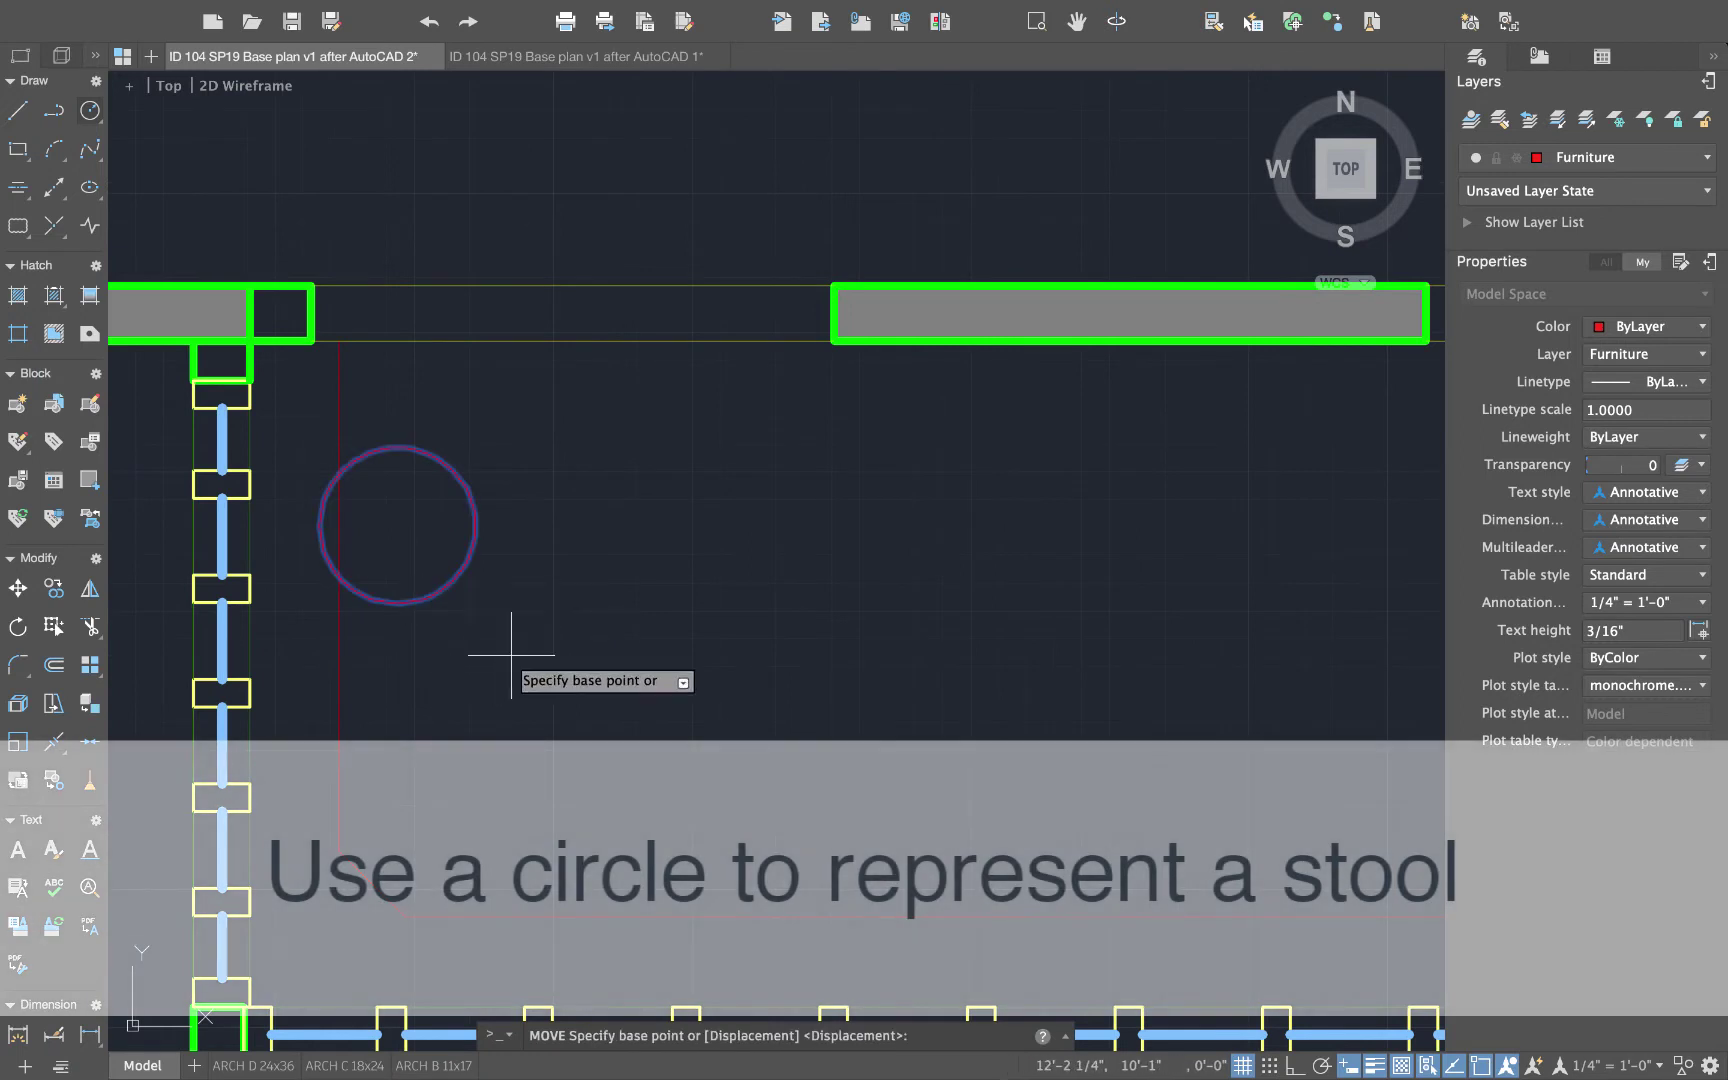
{"action": "left_click", "coordinate": [546, 651]}
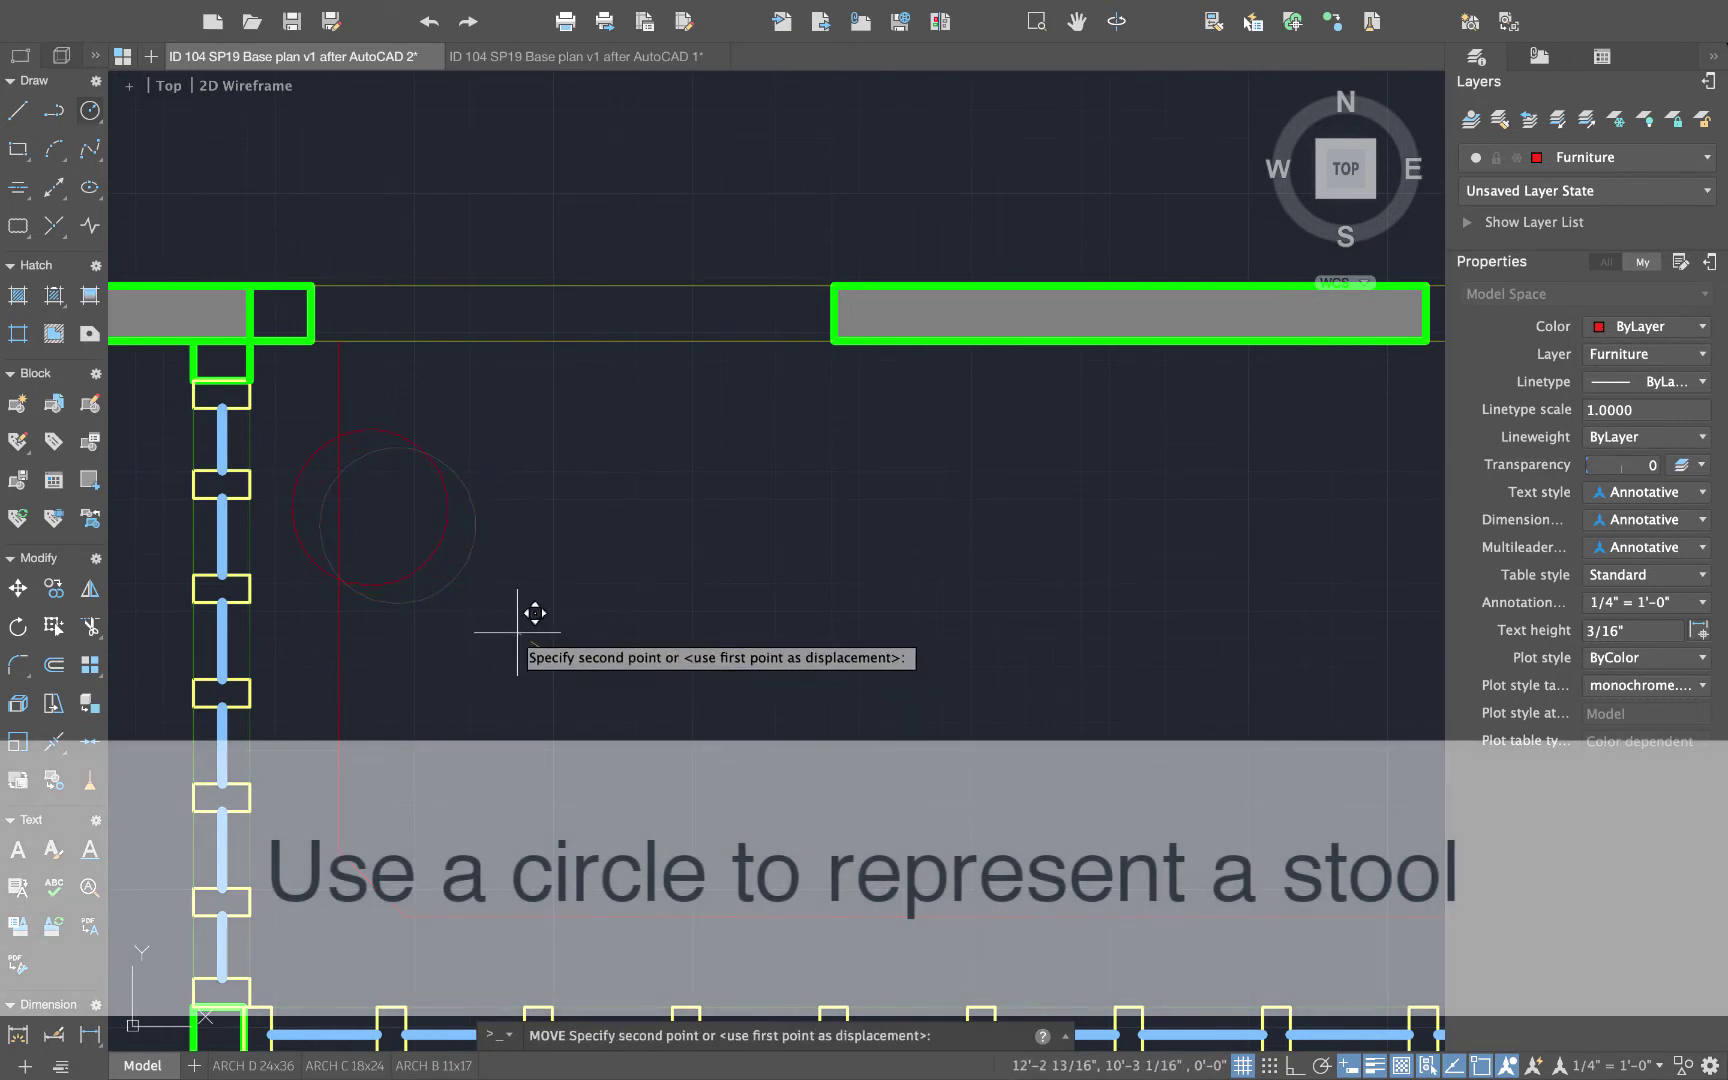
{"action": "left_click", "coordinate": [527, 611]}
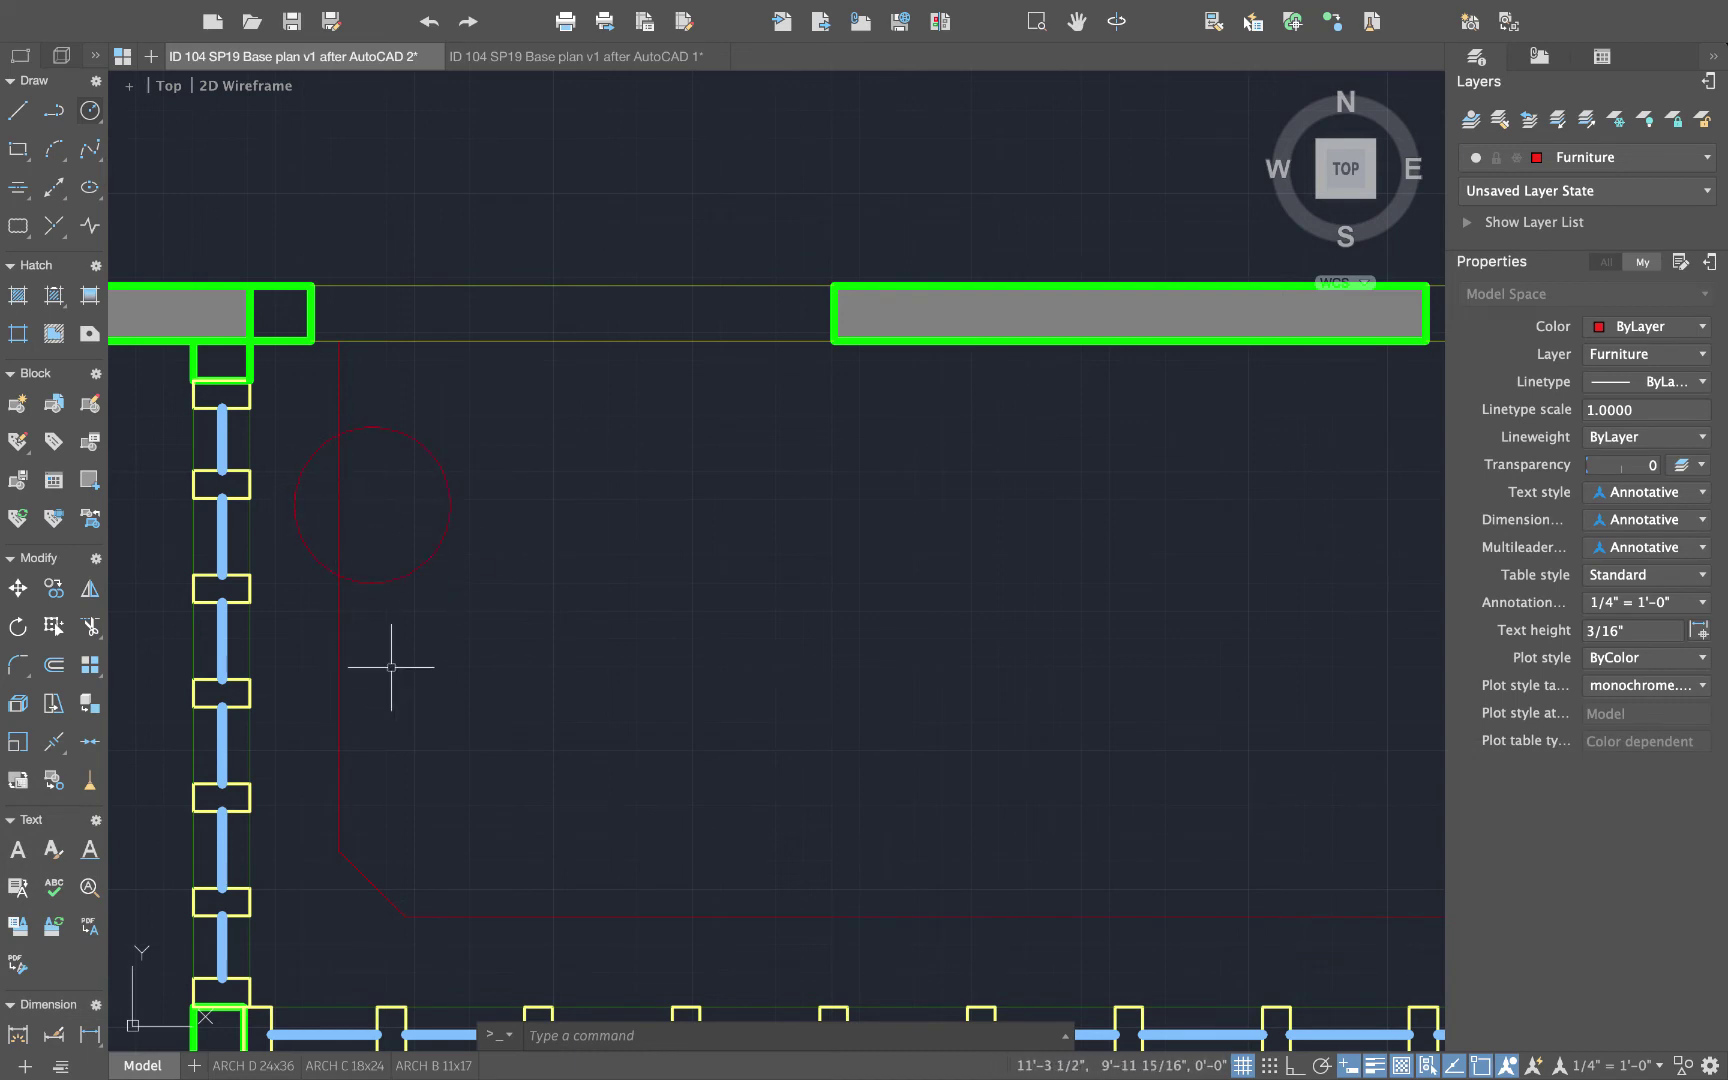
- Trim away the part of the stool circle that lies left of the left counter line
{"action": "type", "text": "trim"}
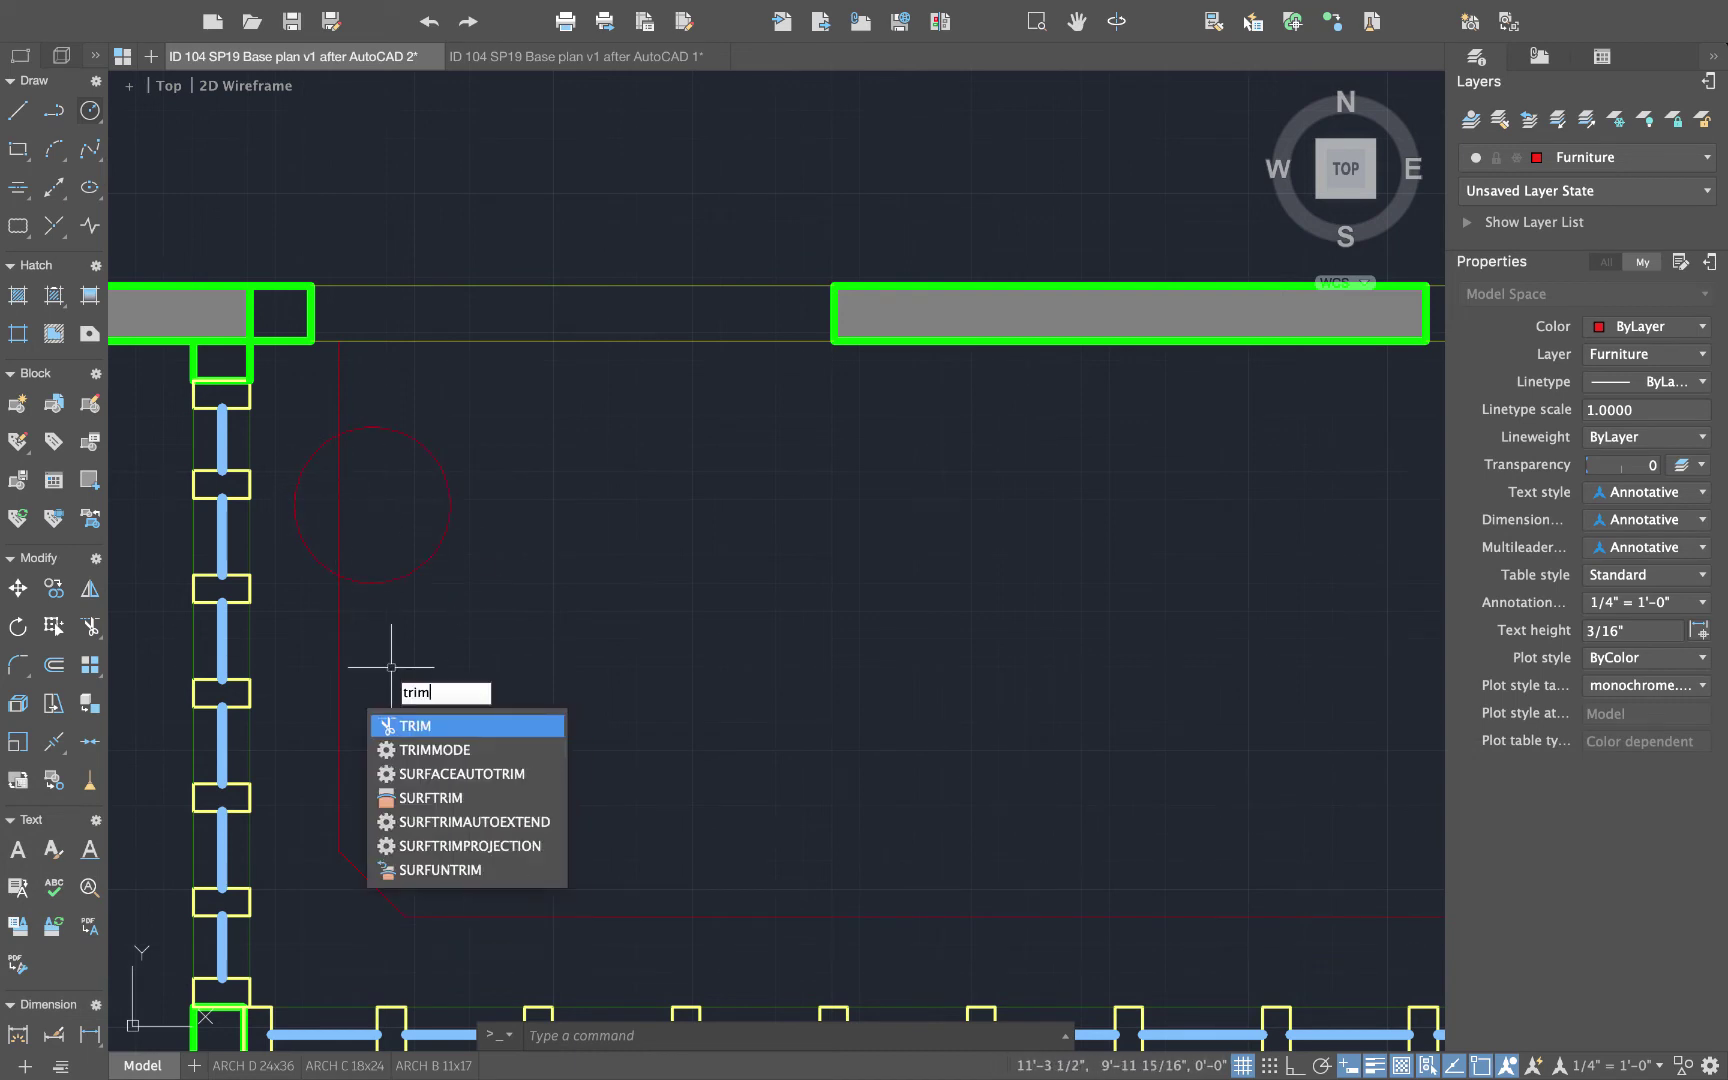
{"action": "key", "text": "Return"}
{"action": "left_click", "coordinate": [391, 654]}
{"action": "left_click", "coordinate": [328, 625]}
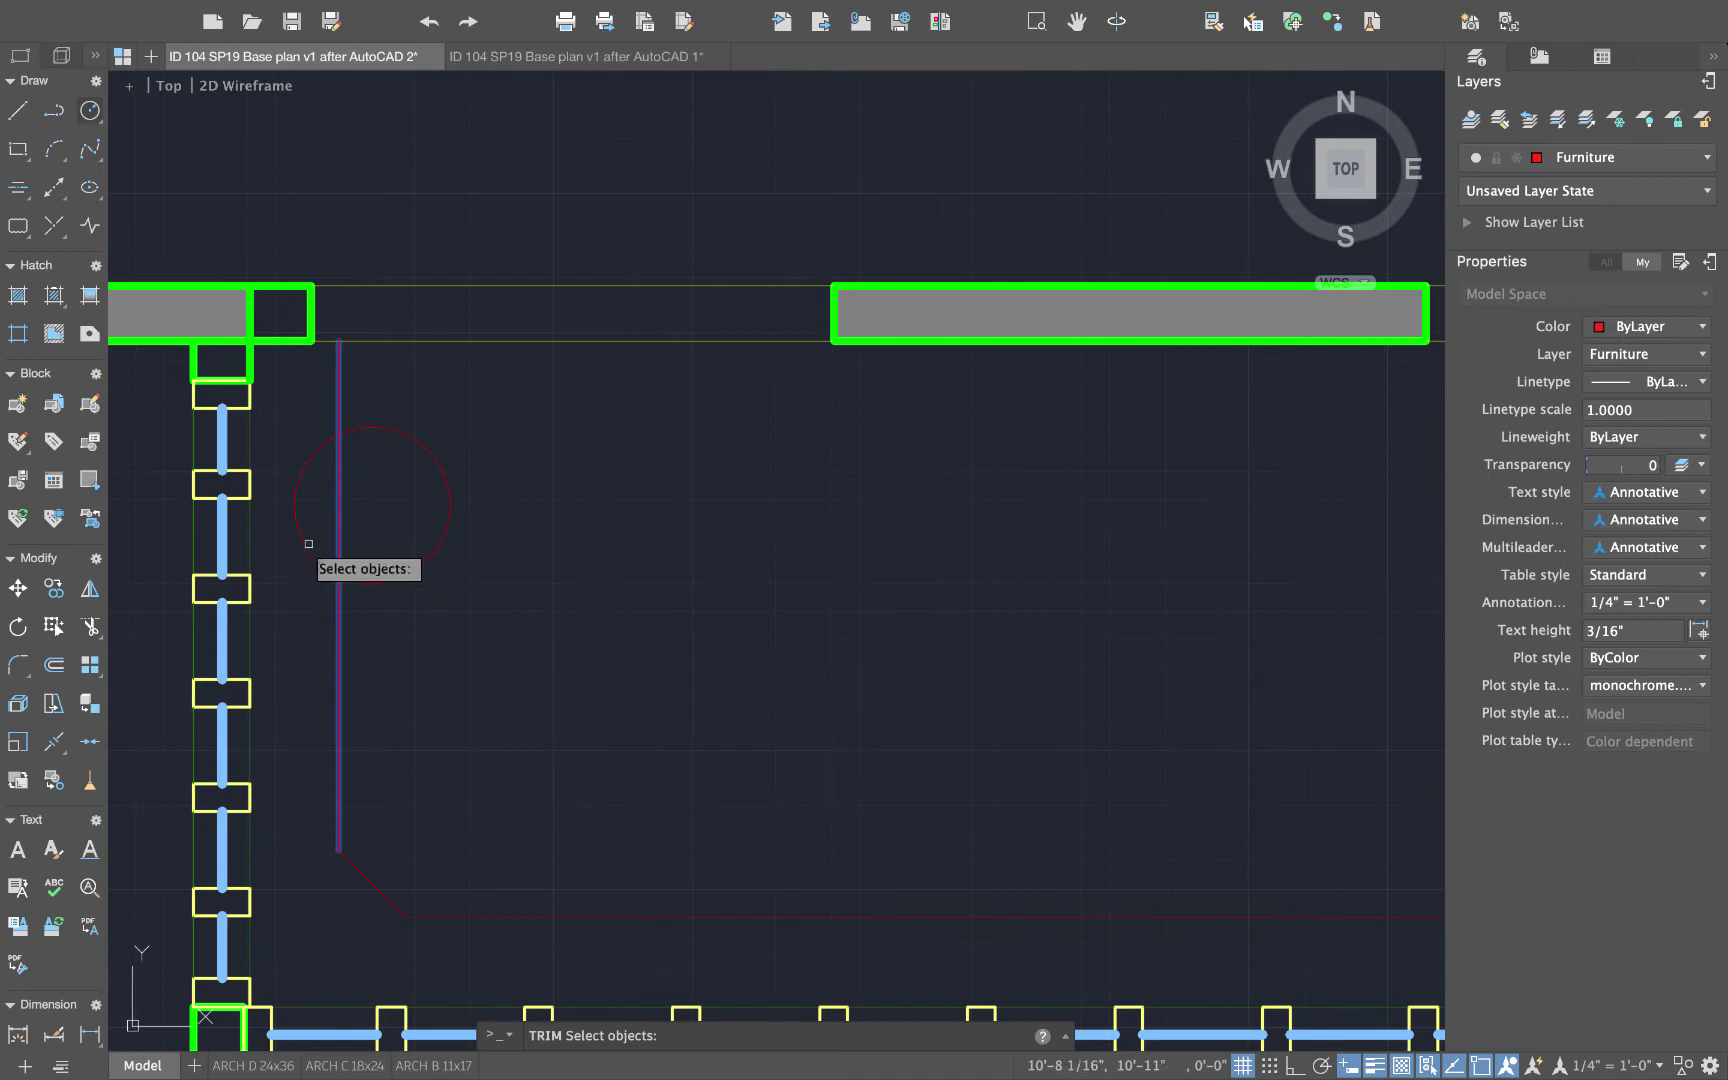
{"action": "left_click", "coordinate": [374, 584]}
{"action": "key", "text": "Return"}
{"action": "left_click", "coordinate": [295, 534]}
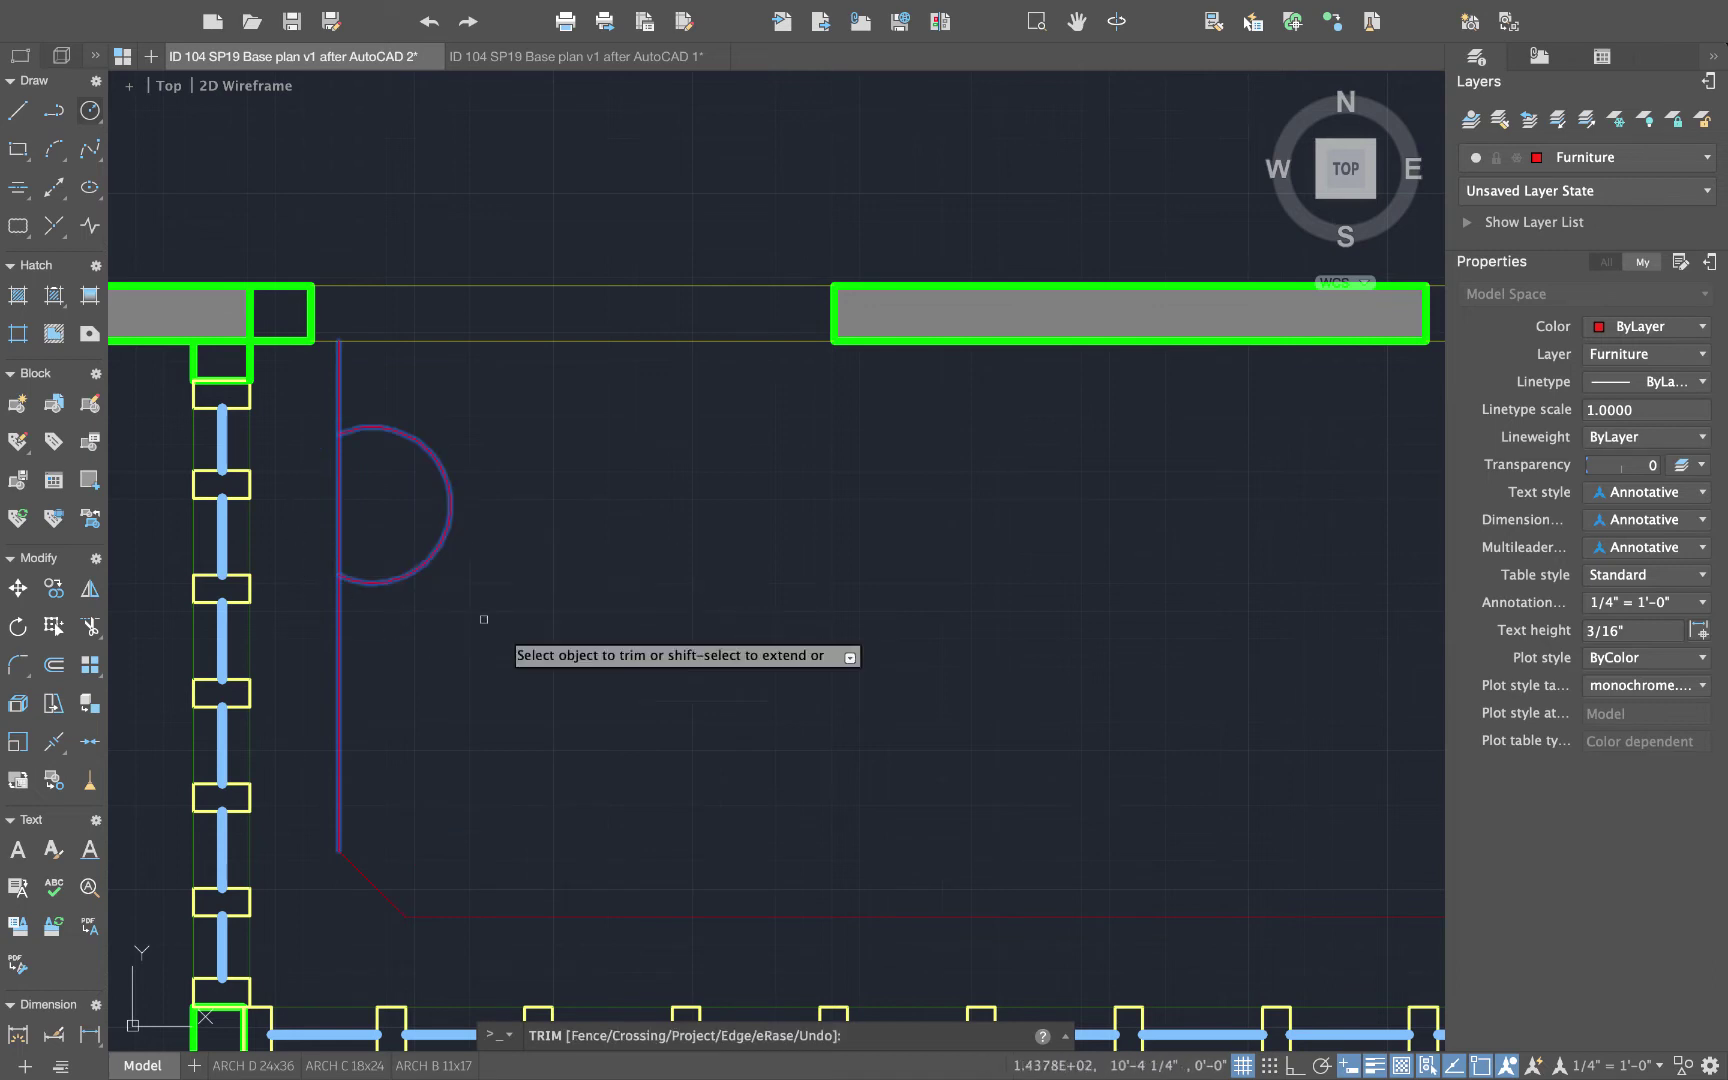
{"action": "key", "text": "Return"}
- Convert the trimmed stool arc into a block named "Stool seat" with its base point at the arc's upper intersection with the counter line
{"action": "scroll", "coordinate": [583, 648], "scroll_direction": "down", "scroll_amount": 2}
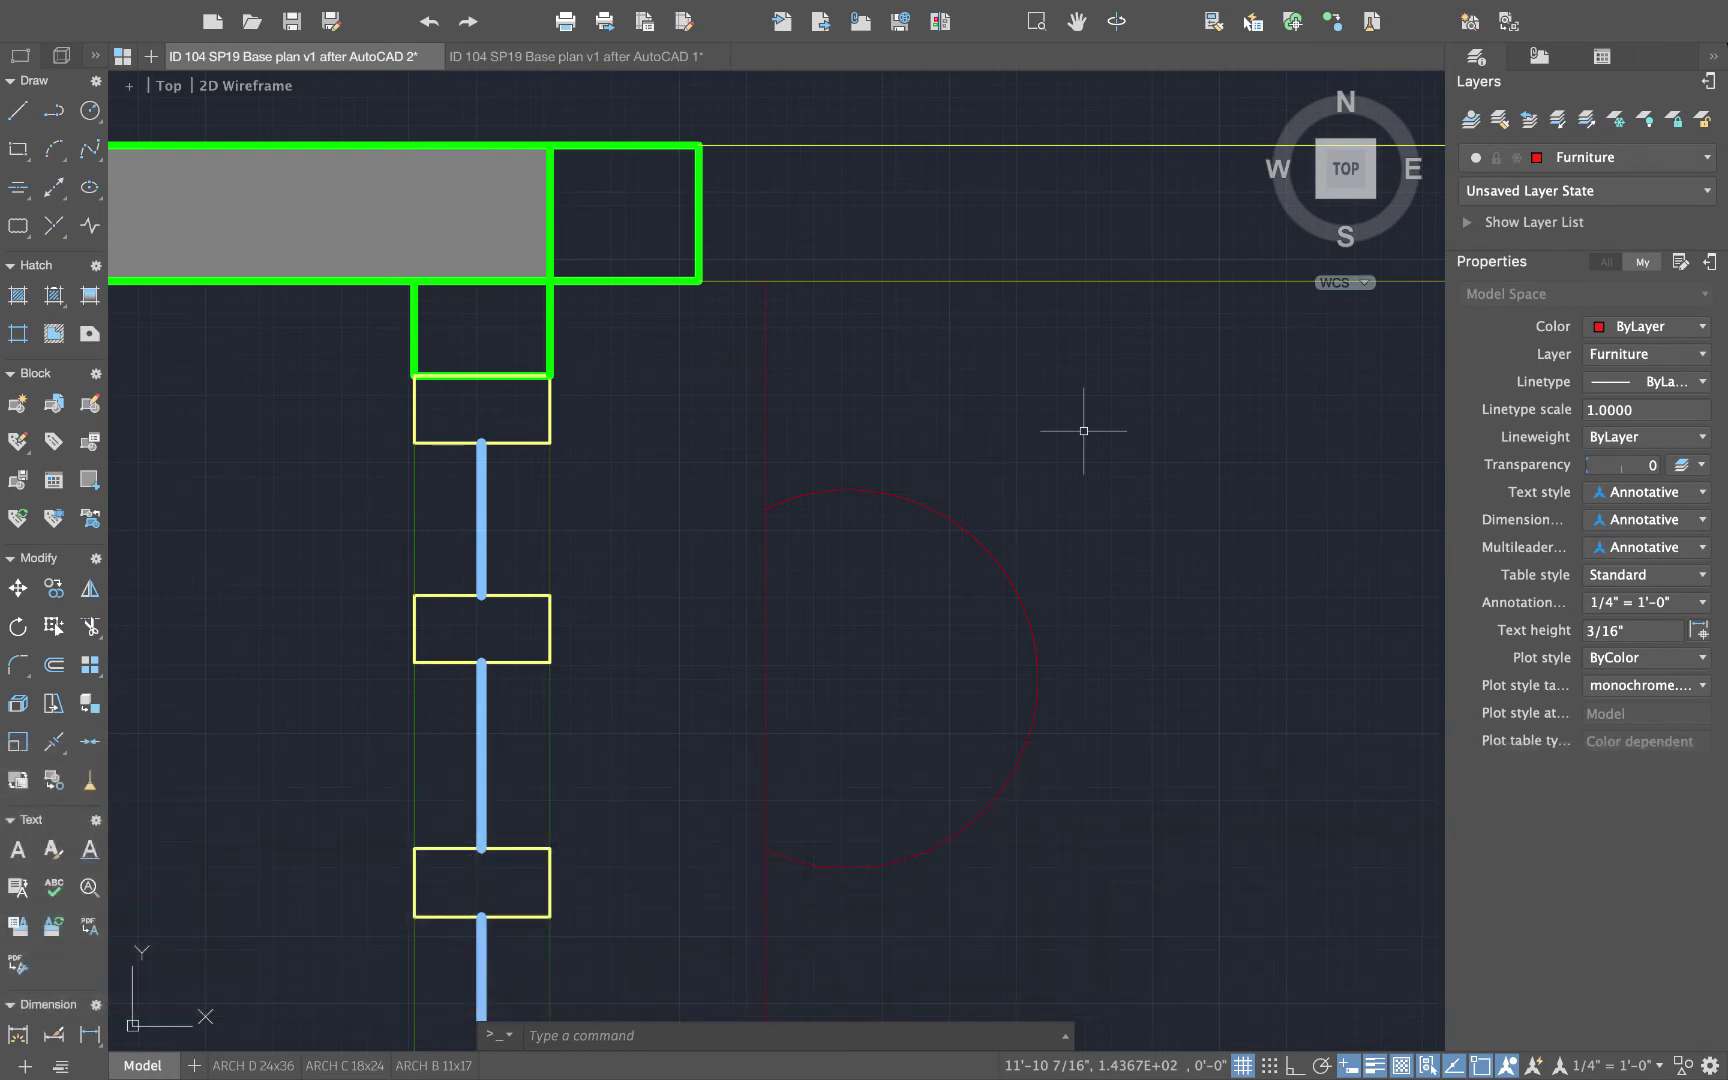
{"action": "type", "text": "block"}
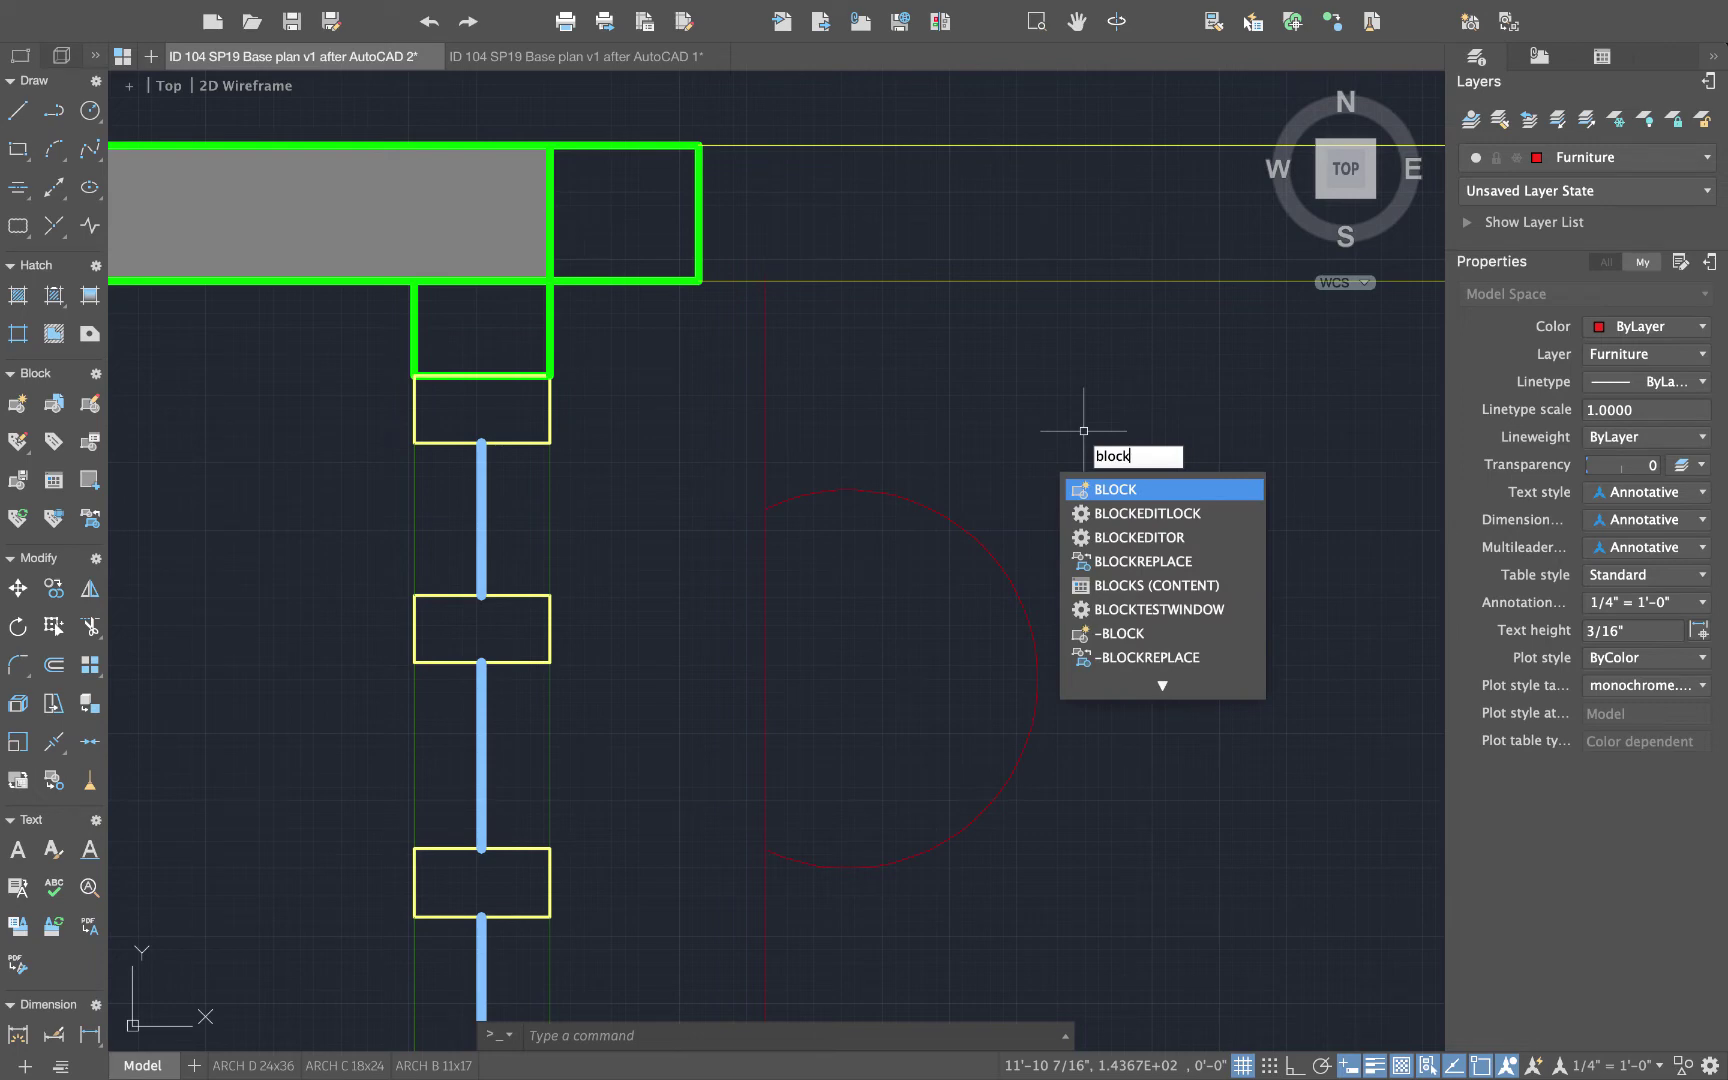
{"action": "key", "text": "Return"}
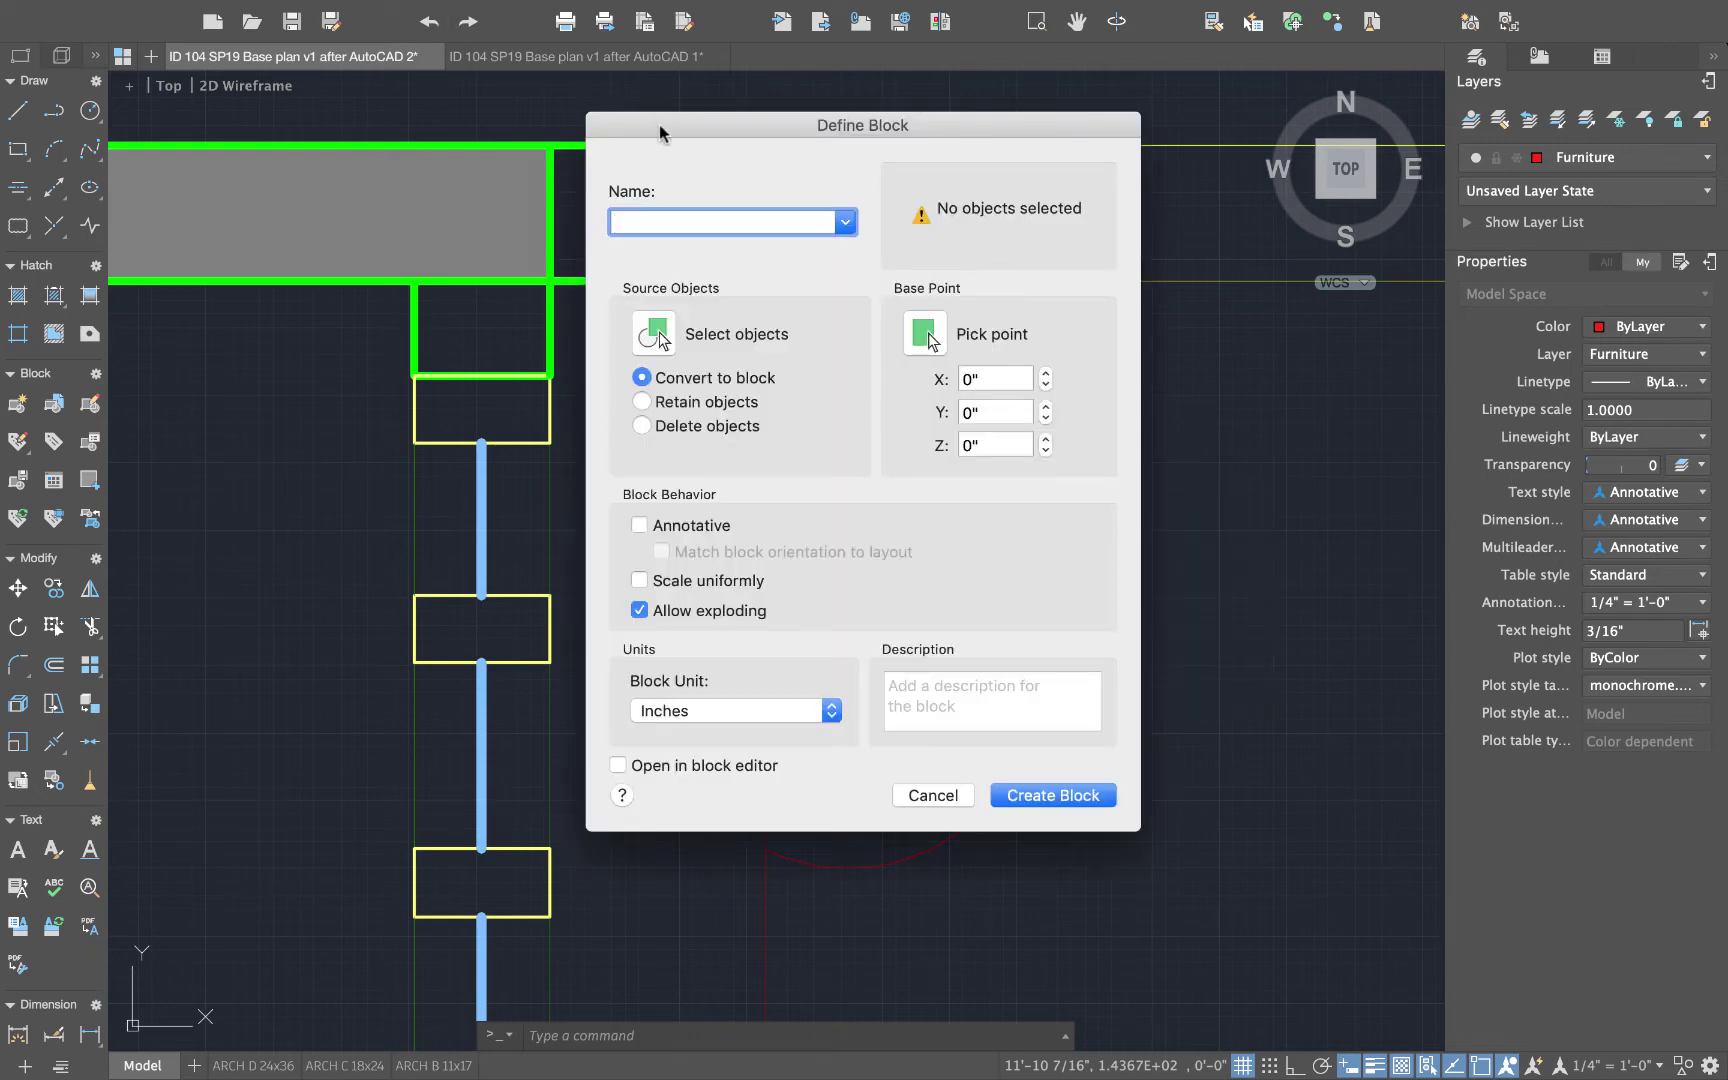
{"action": "mouse_move", "coordinate": [660, 133]}
{"action": "left_mouse_down"}
{"action": "mouse_move", "coordinate": [1250, 174]}
{"action": "mouse_move", "coordinate": [1161, 217]}
{"action": "left_mouse_up"}
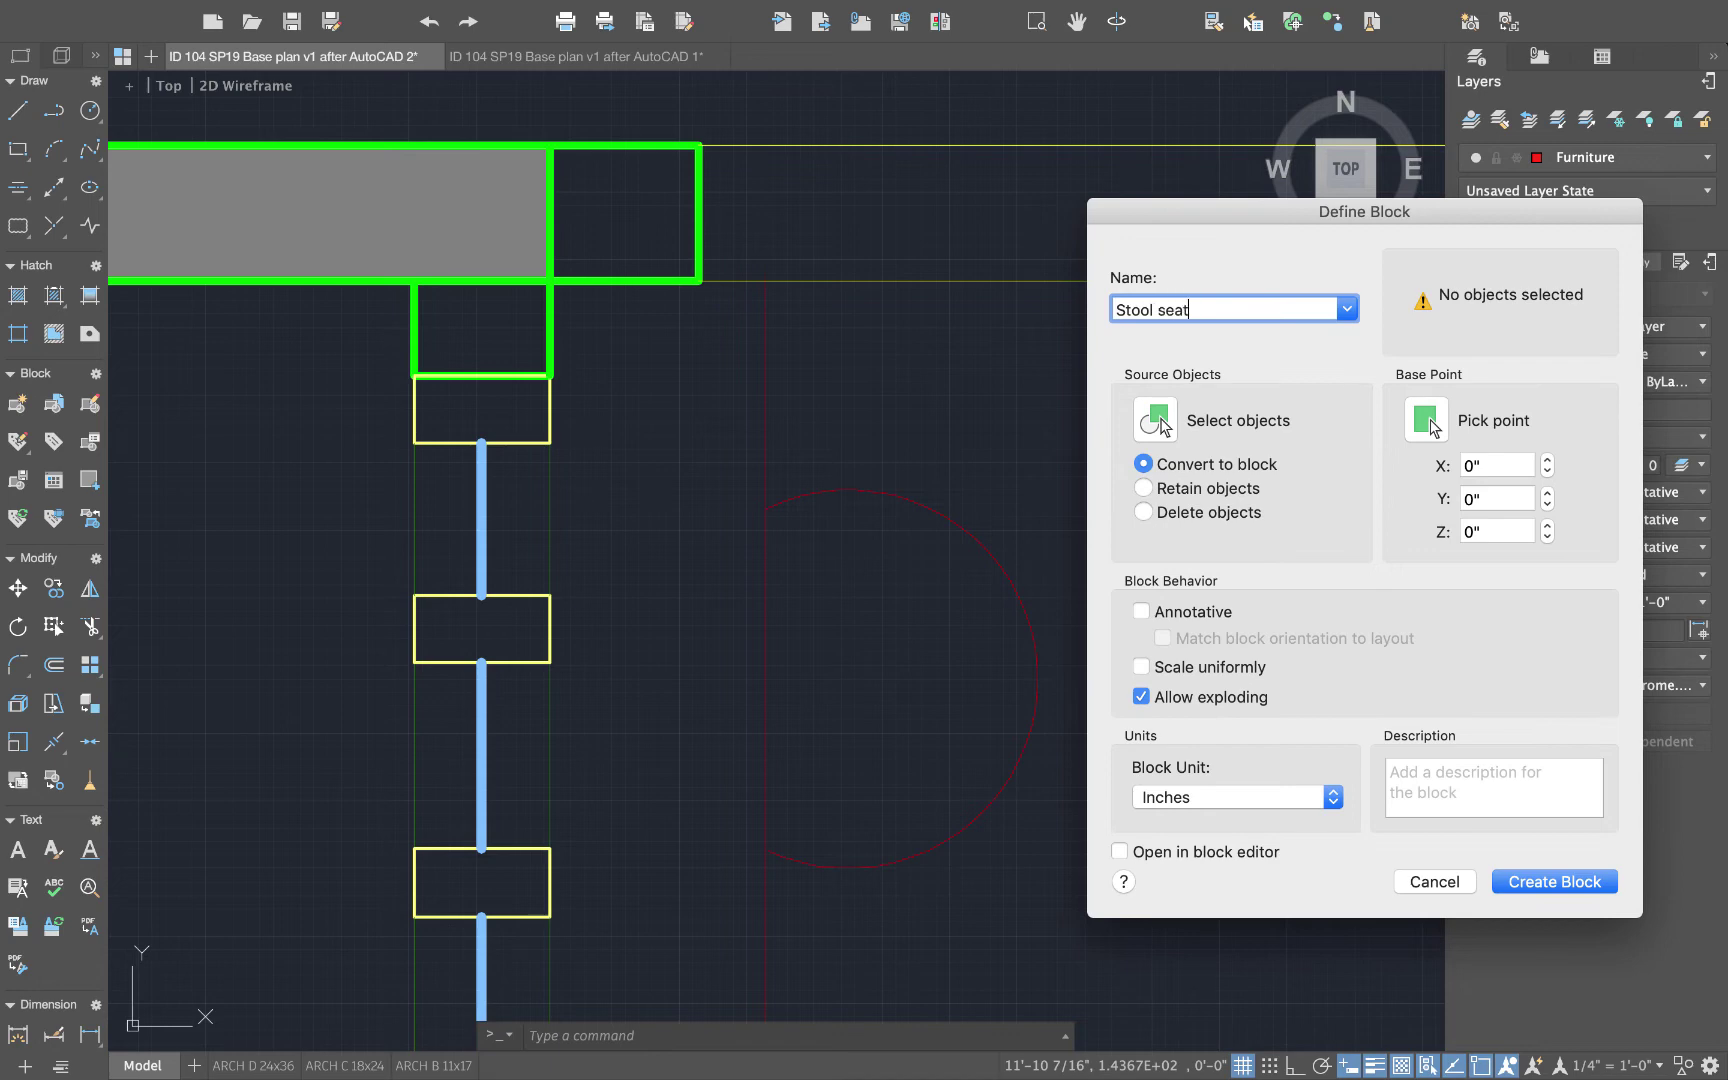
{"action": "left_click", "coordinate": [1157, 418]}
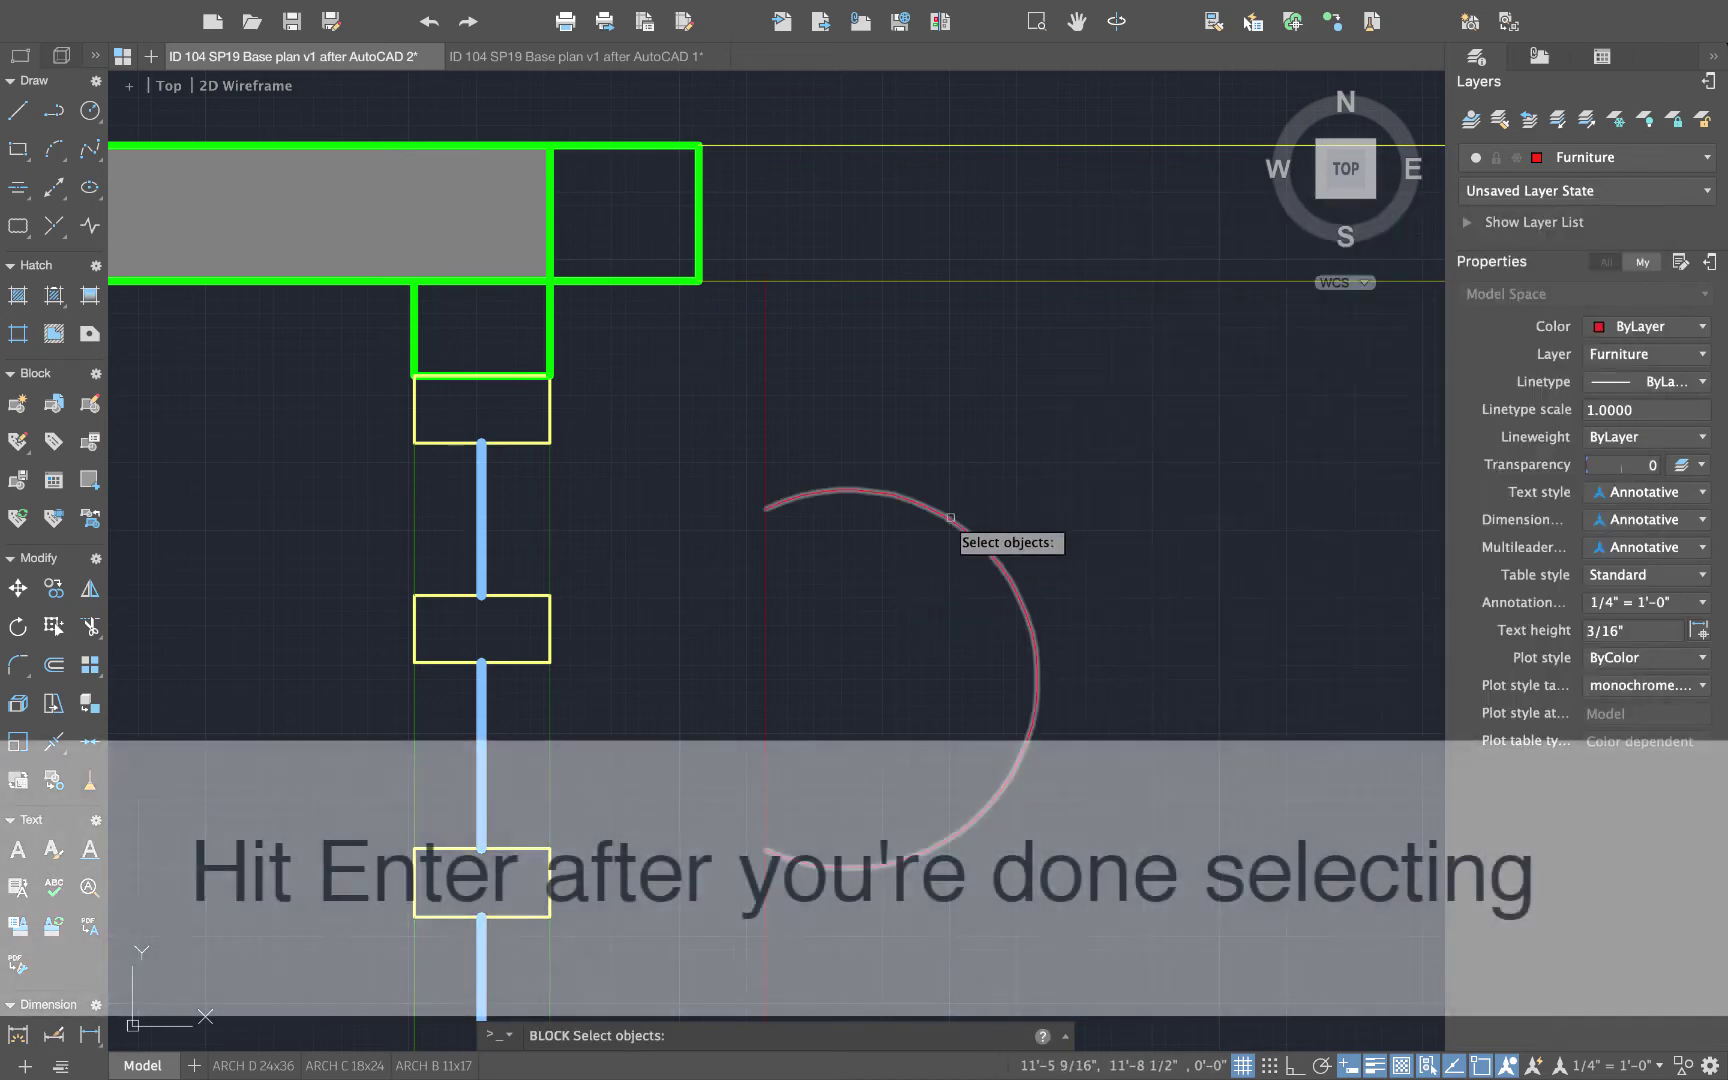
{"action": "left_click", "coordinate": [950, 517]}
{"action": "key", "text": "Return"}
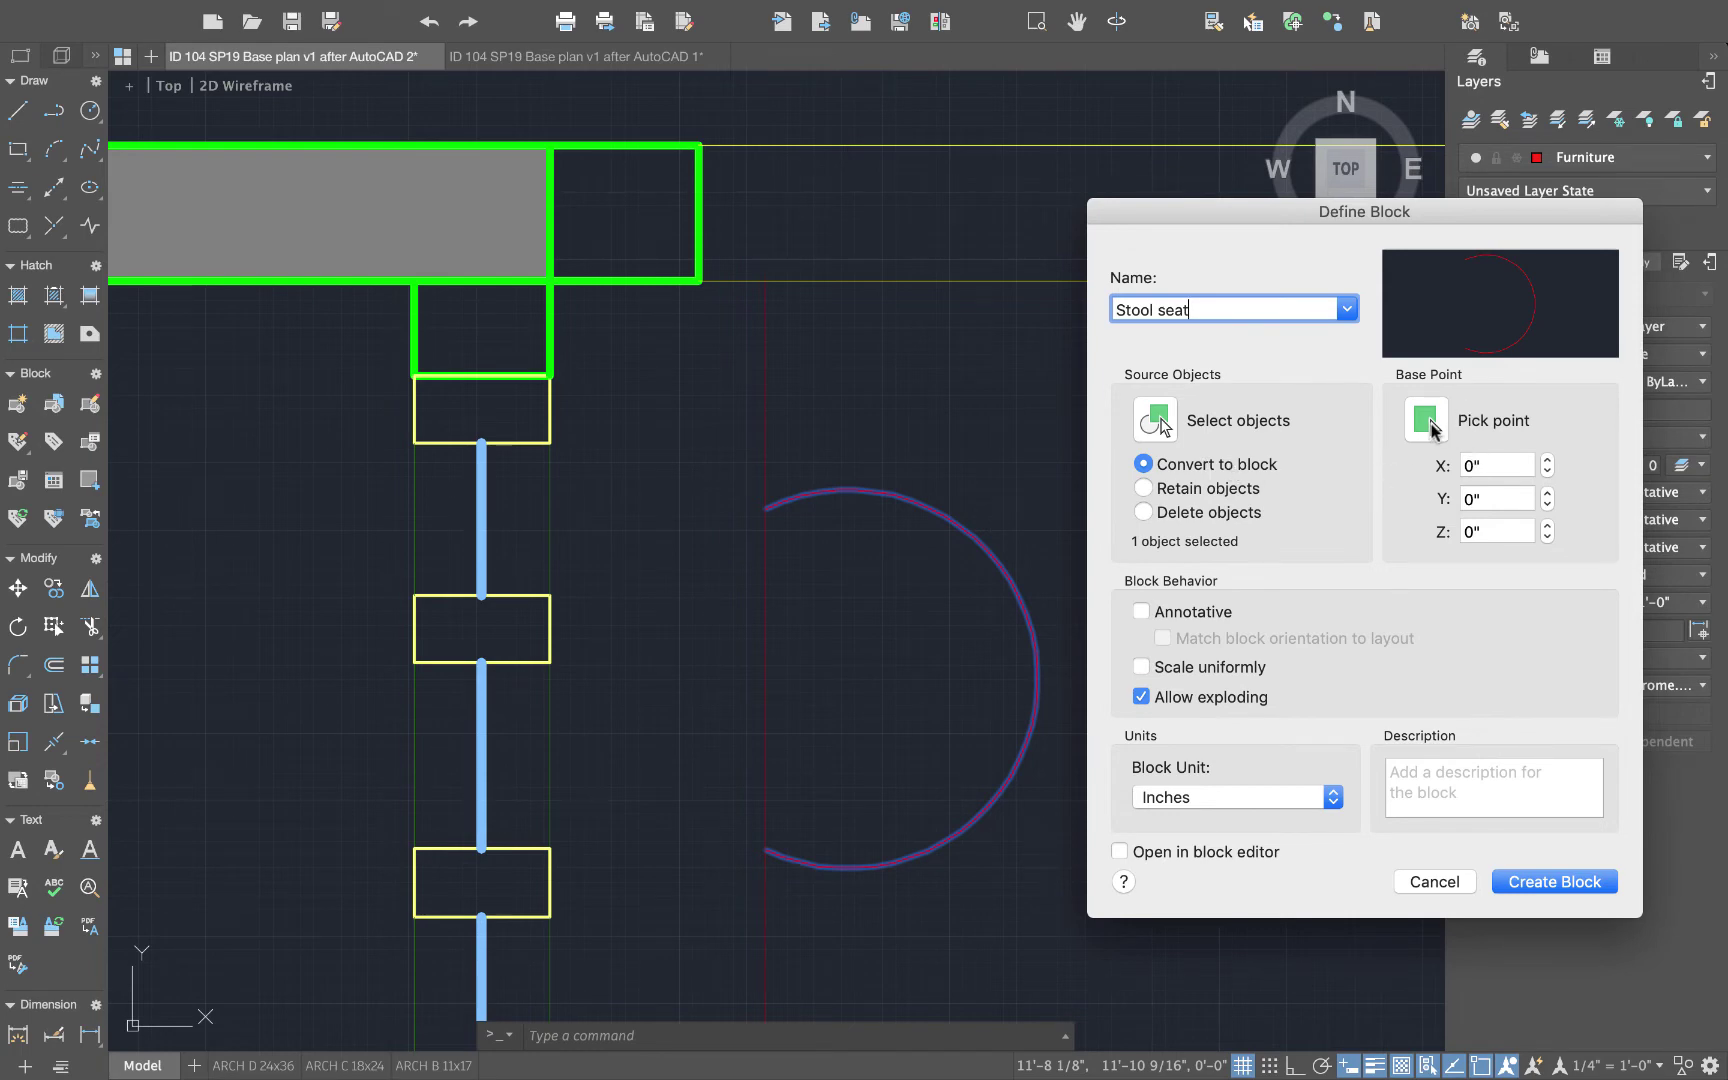
{"action": "left_click", "coordinate": [1426, 420]}
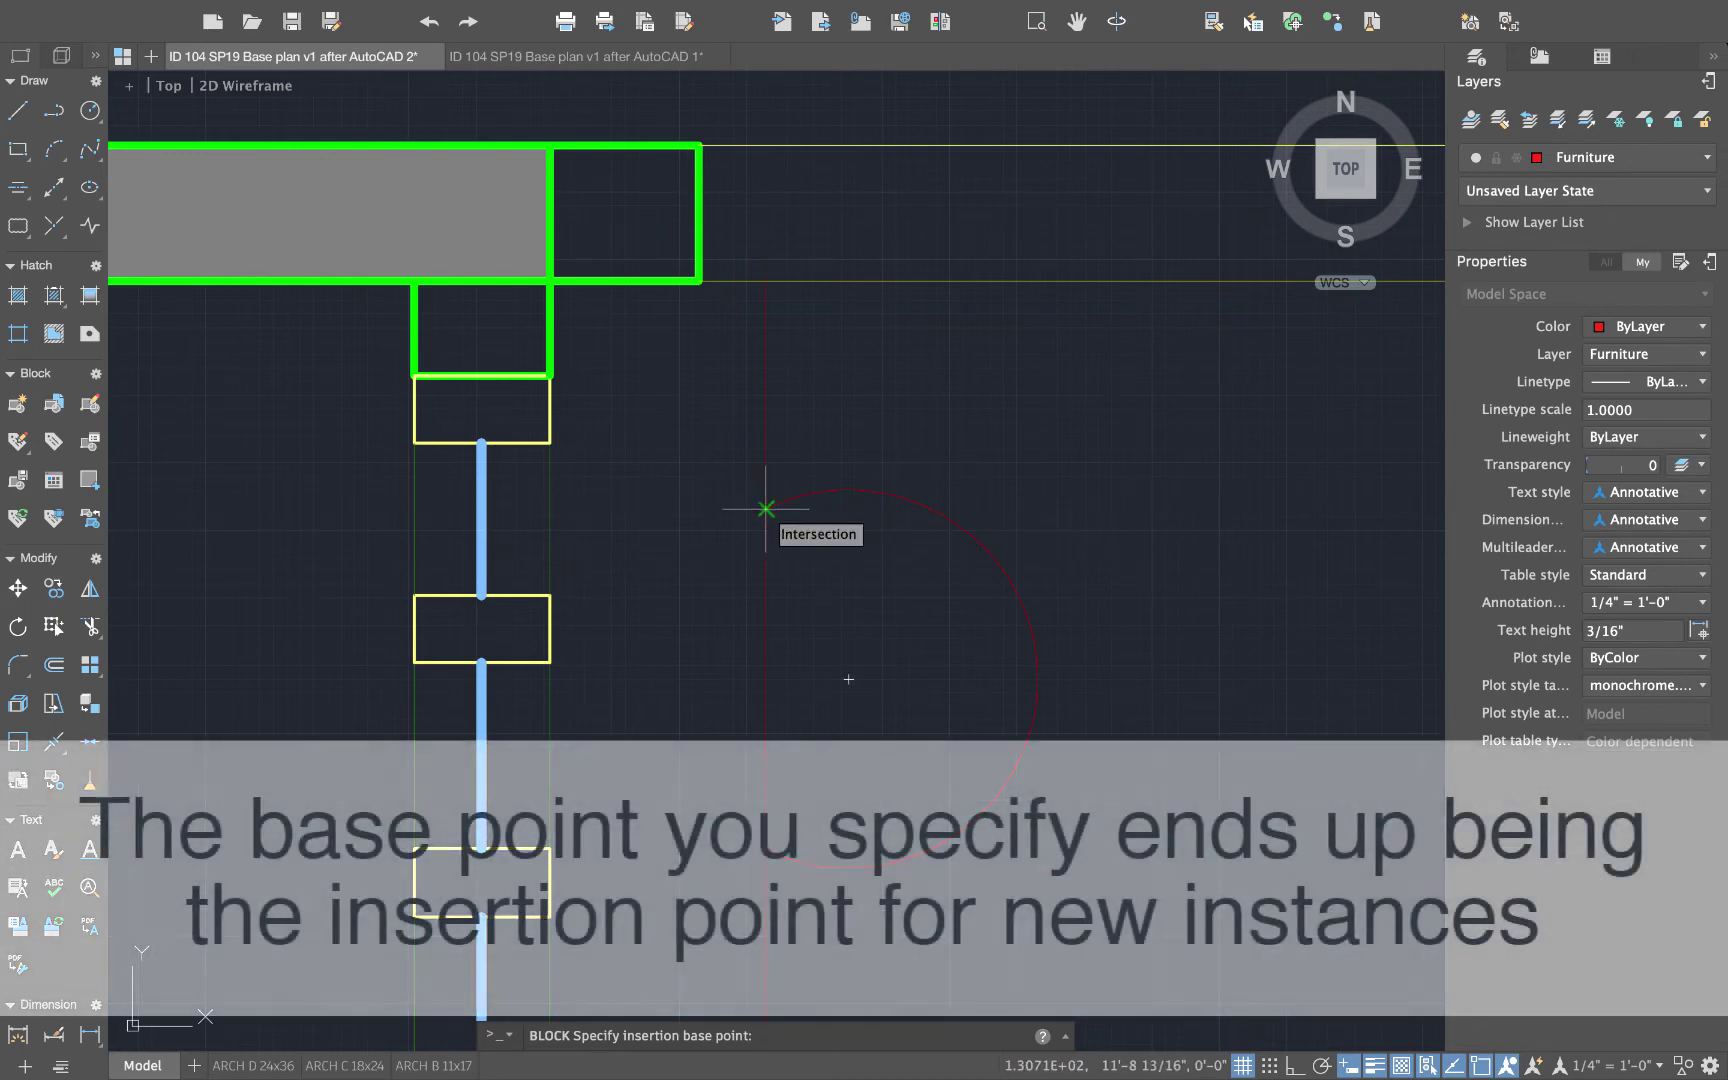
{"action": "left_click", "coordinate": [766, 509]}
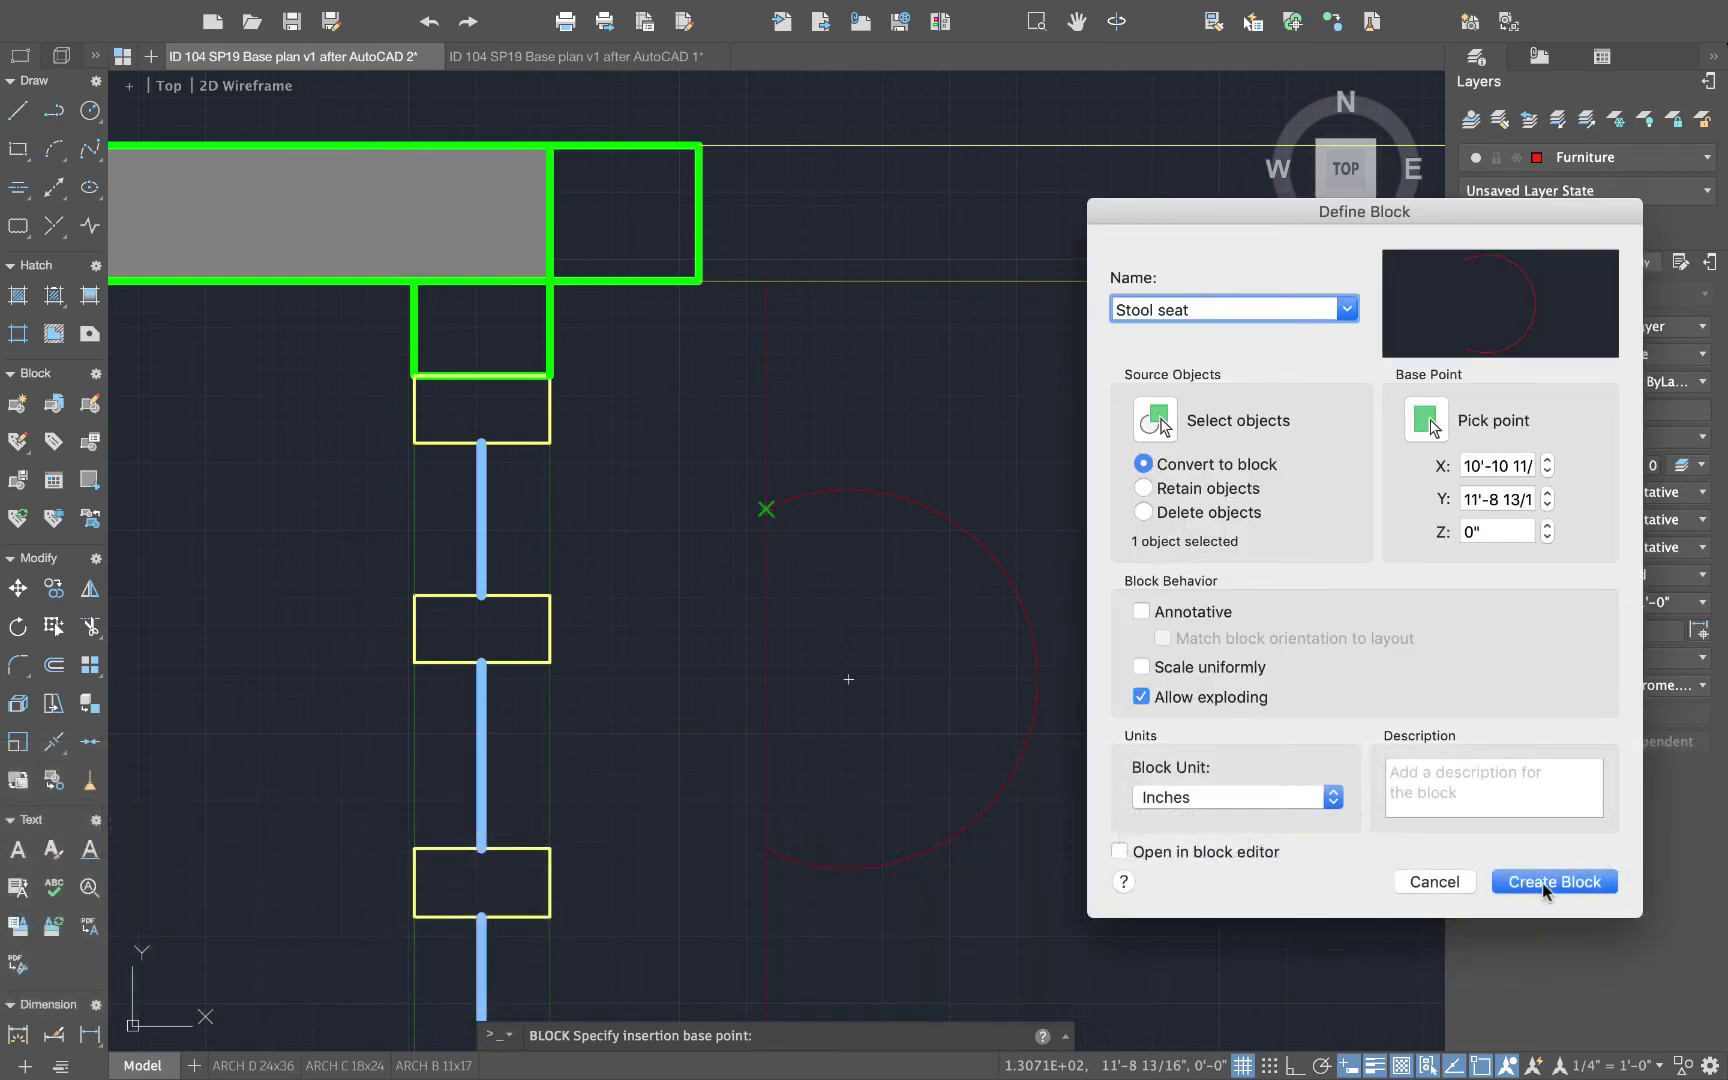
{"action": "left_click", "coordinate": [1537, 880]}
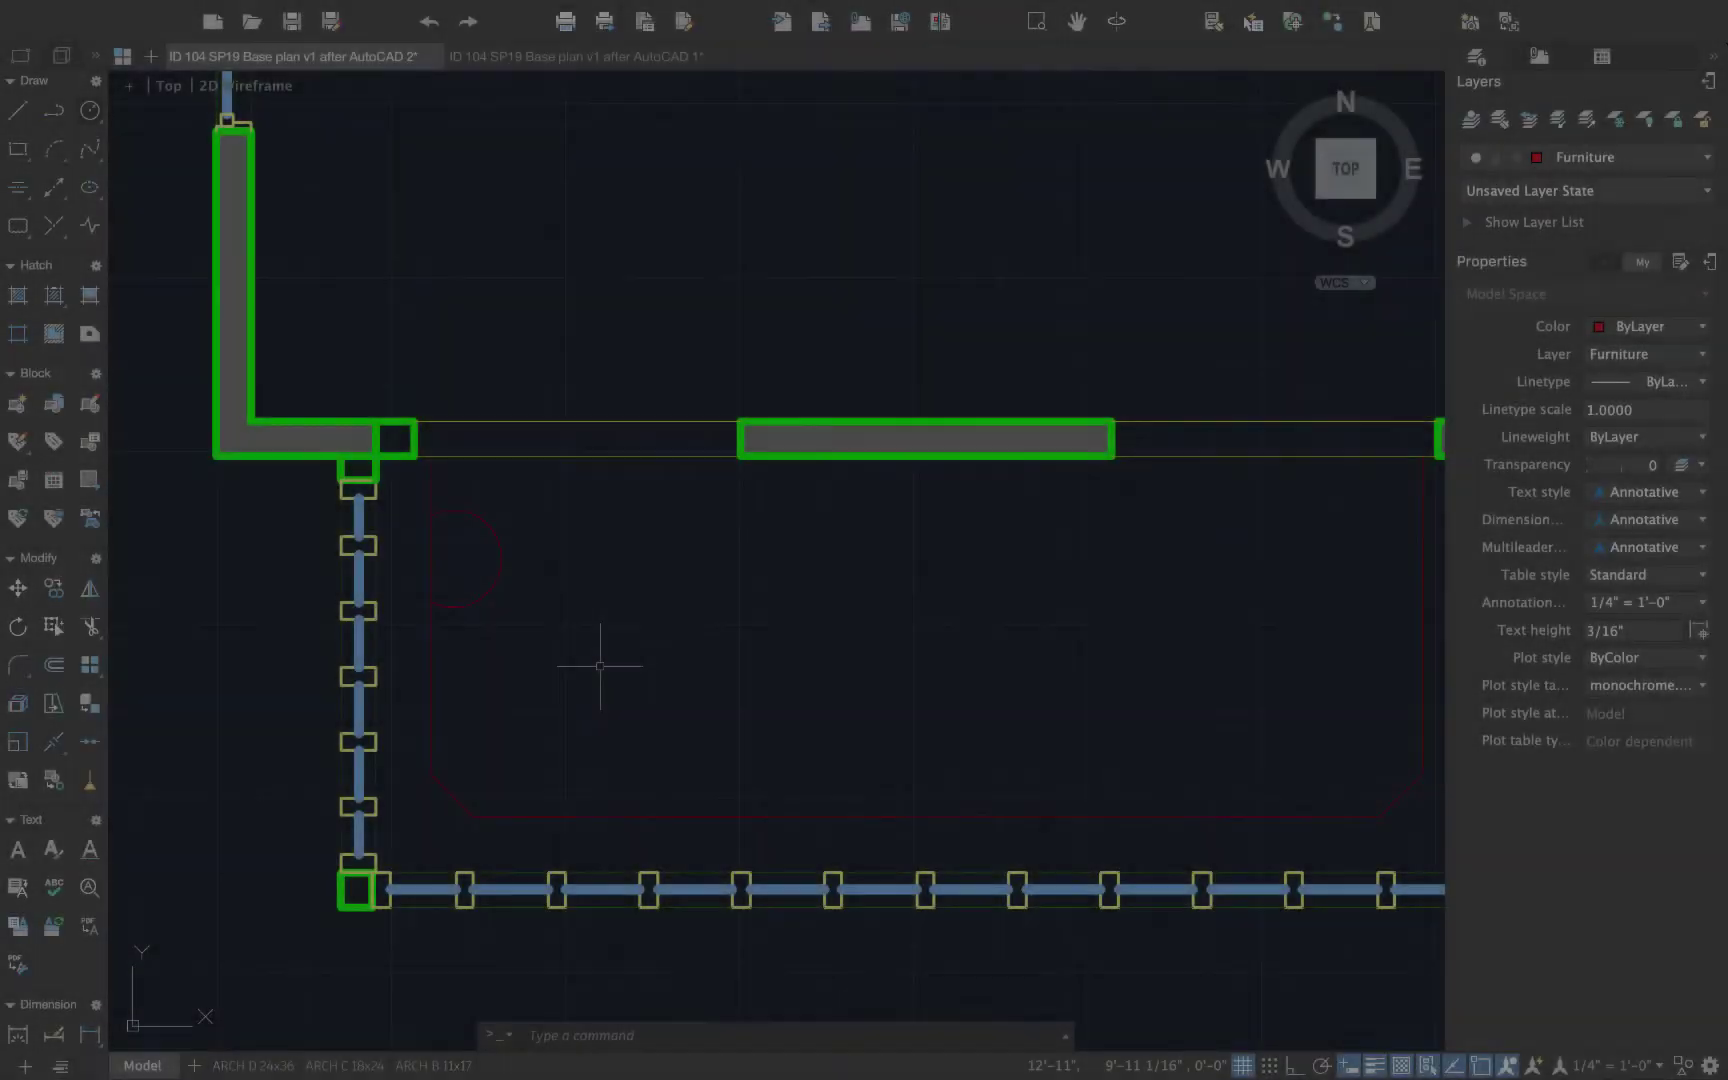
- Turn on Ortho and copy the stool seat straight down along the left counter line, leaving a gap below the original
{"action": "type", "text": "cop"}
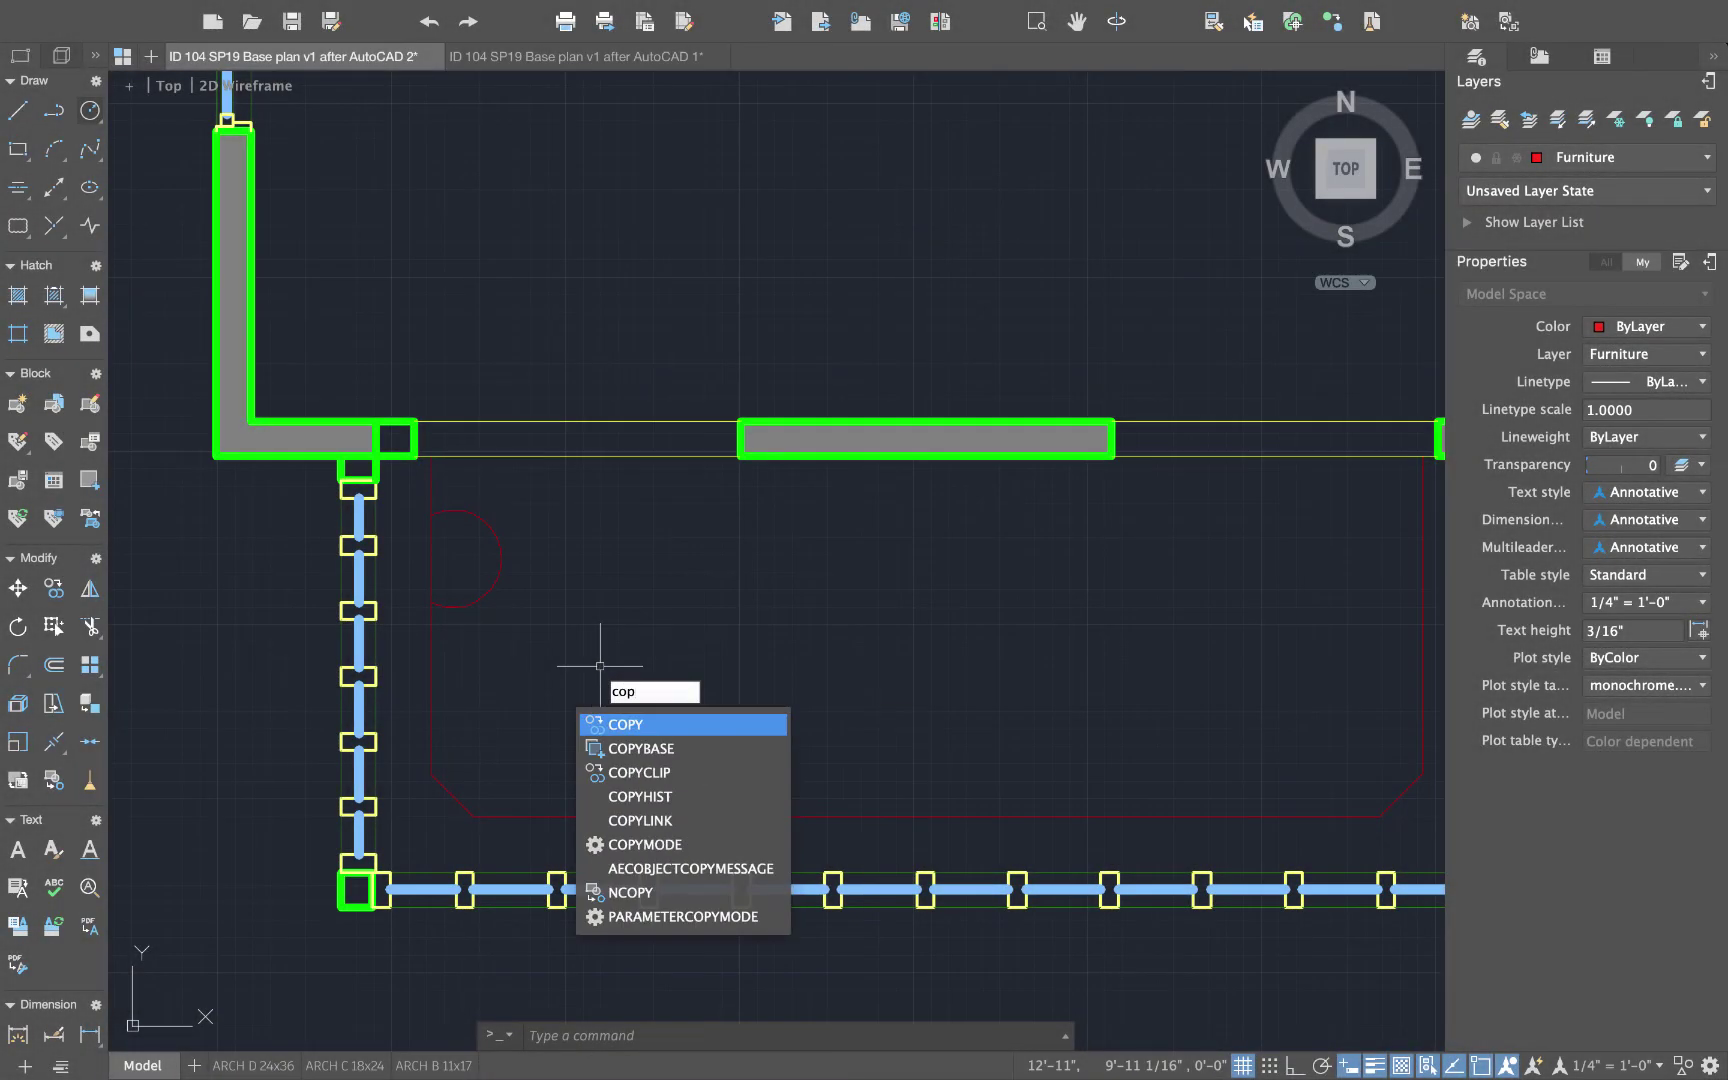
{"action": "key", "text": "Return"}
{"action": "left_click", "coordinate": [490, 598]}
{"action": "key", "text": "Return"}
{"action": "left_click", "coordinate": [565, 617]}
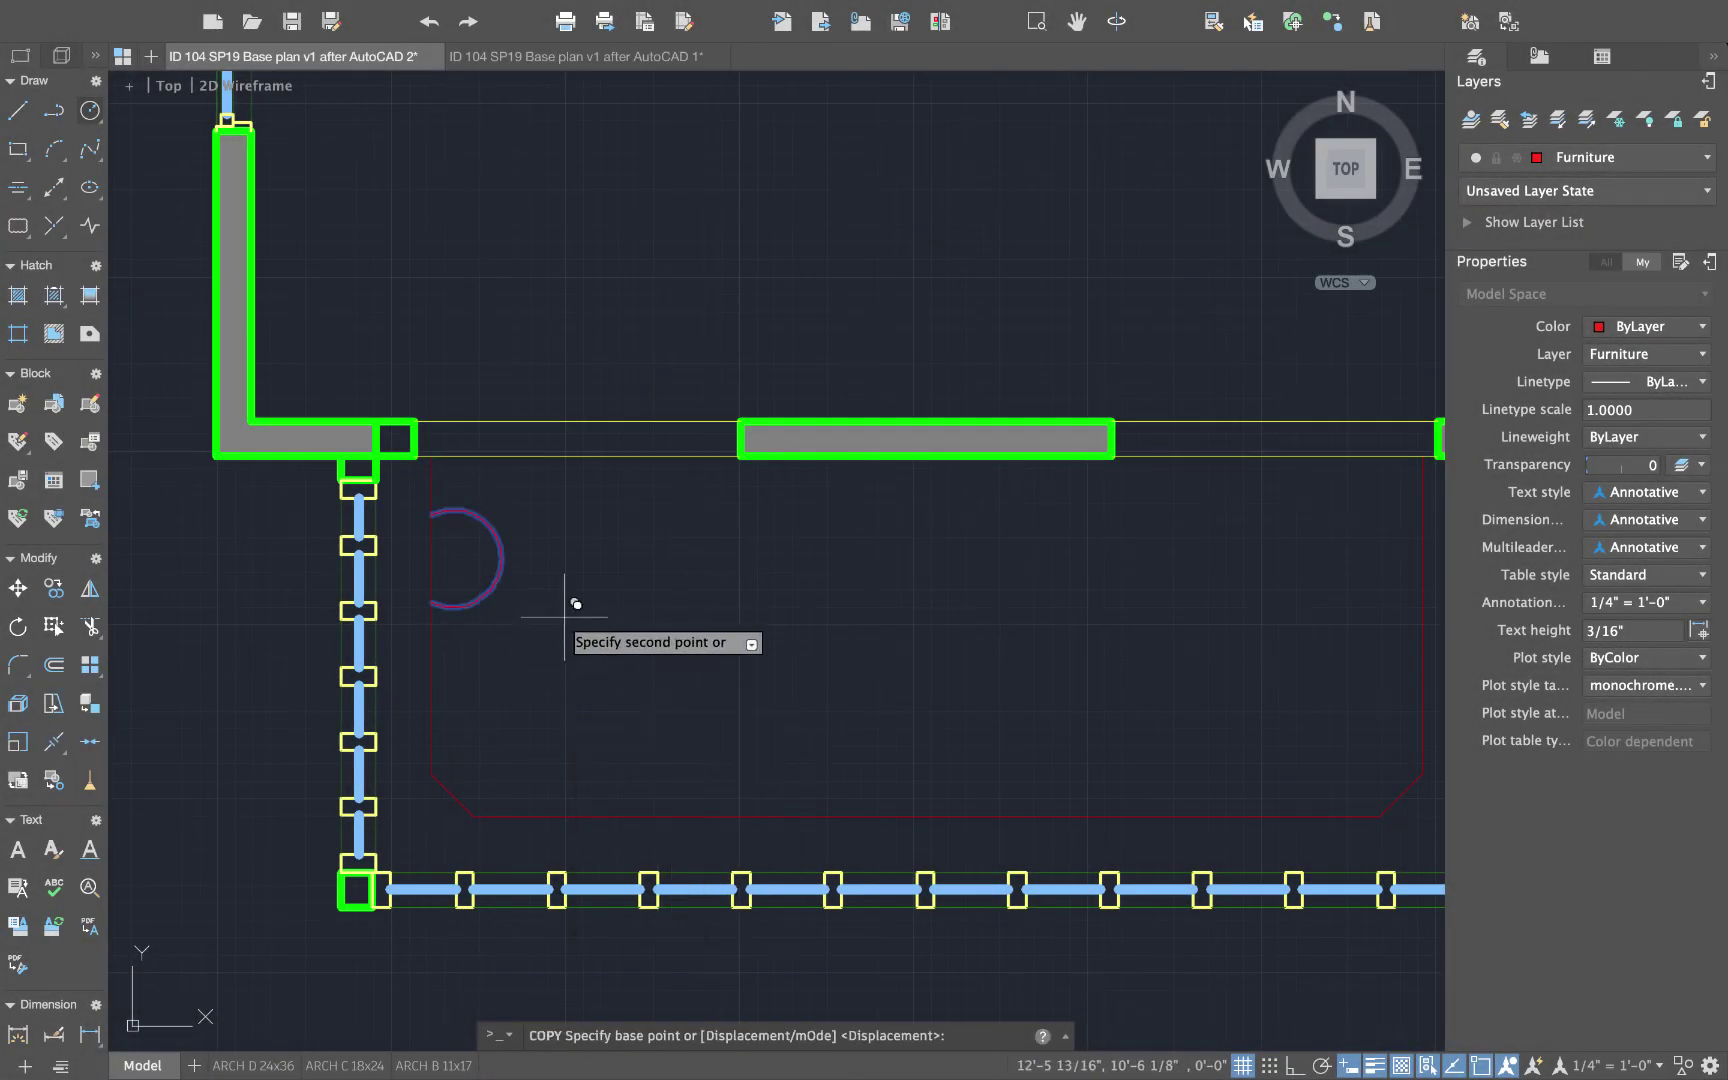
{"action": "left_click", "coordinate": [1297, 1063]}
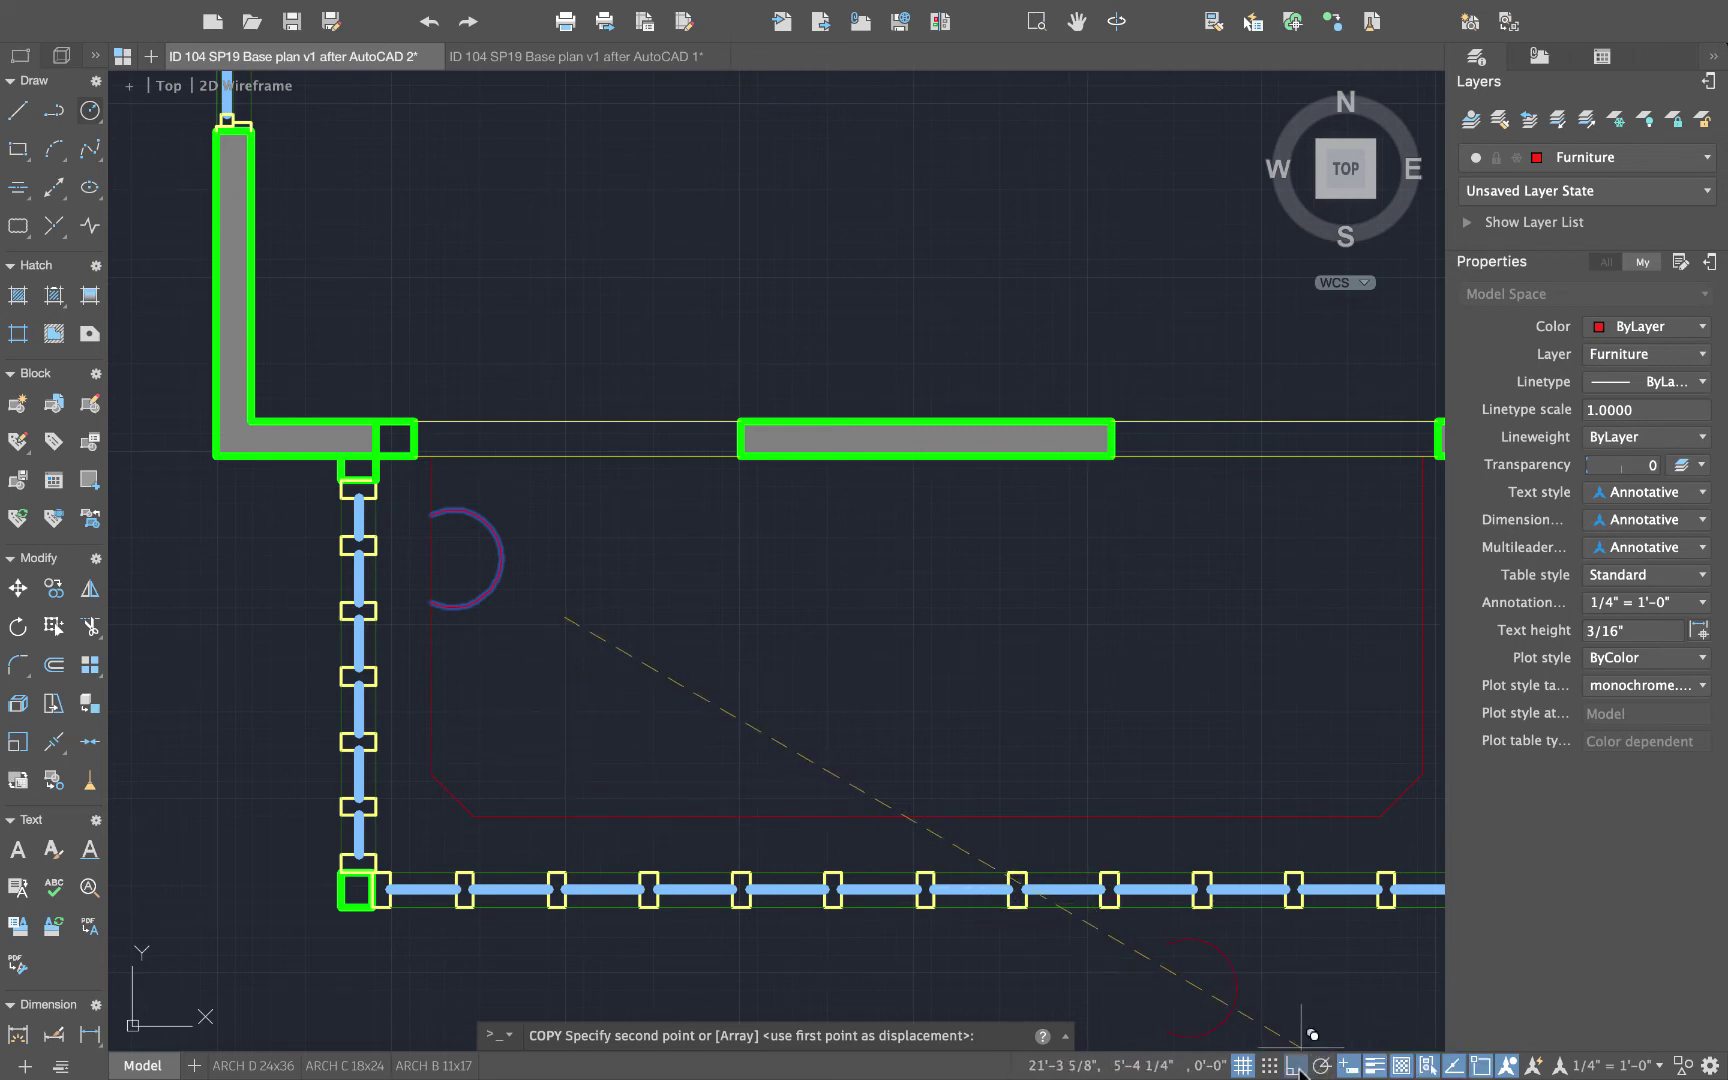
{"action": "left_click", "coordinate": [522, 743]}
{"action": "key", "text": "Return"}
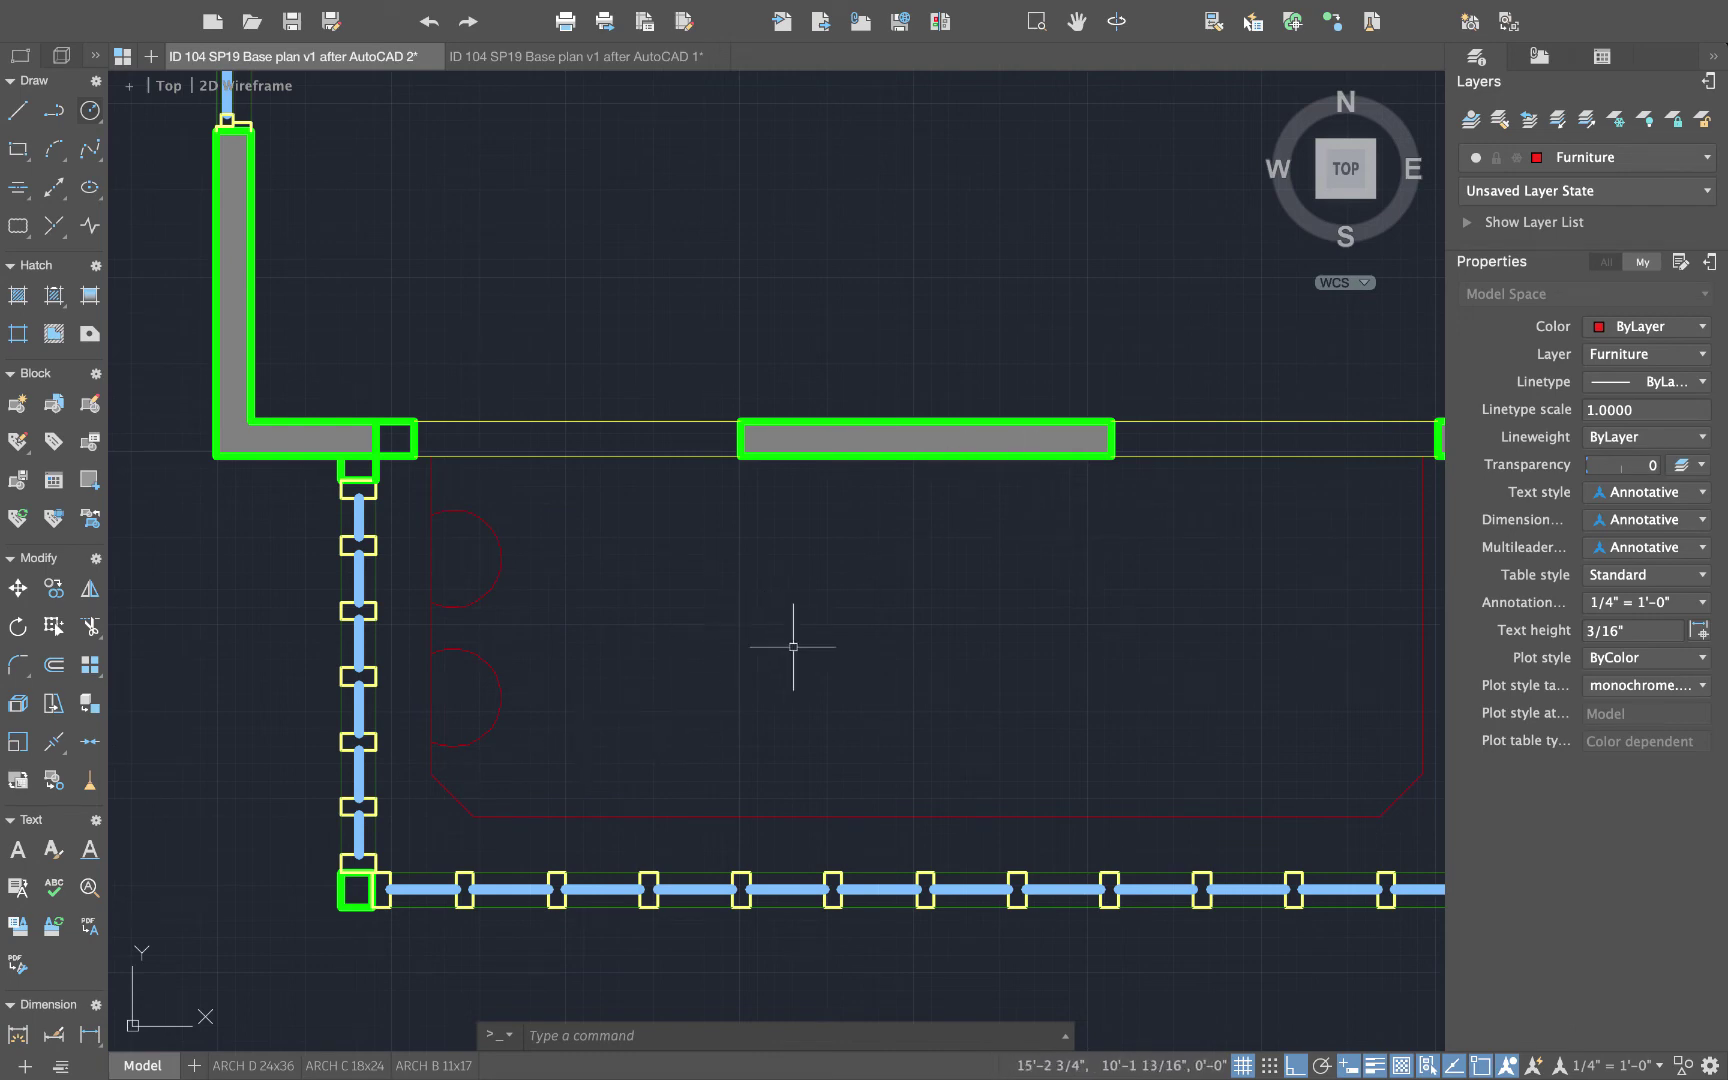
- Mirror both left stools to the right counter line about a vertical axis through the lower counter line's midpoint, erasing the source objects
{"action": "type", "text": "mi"}
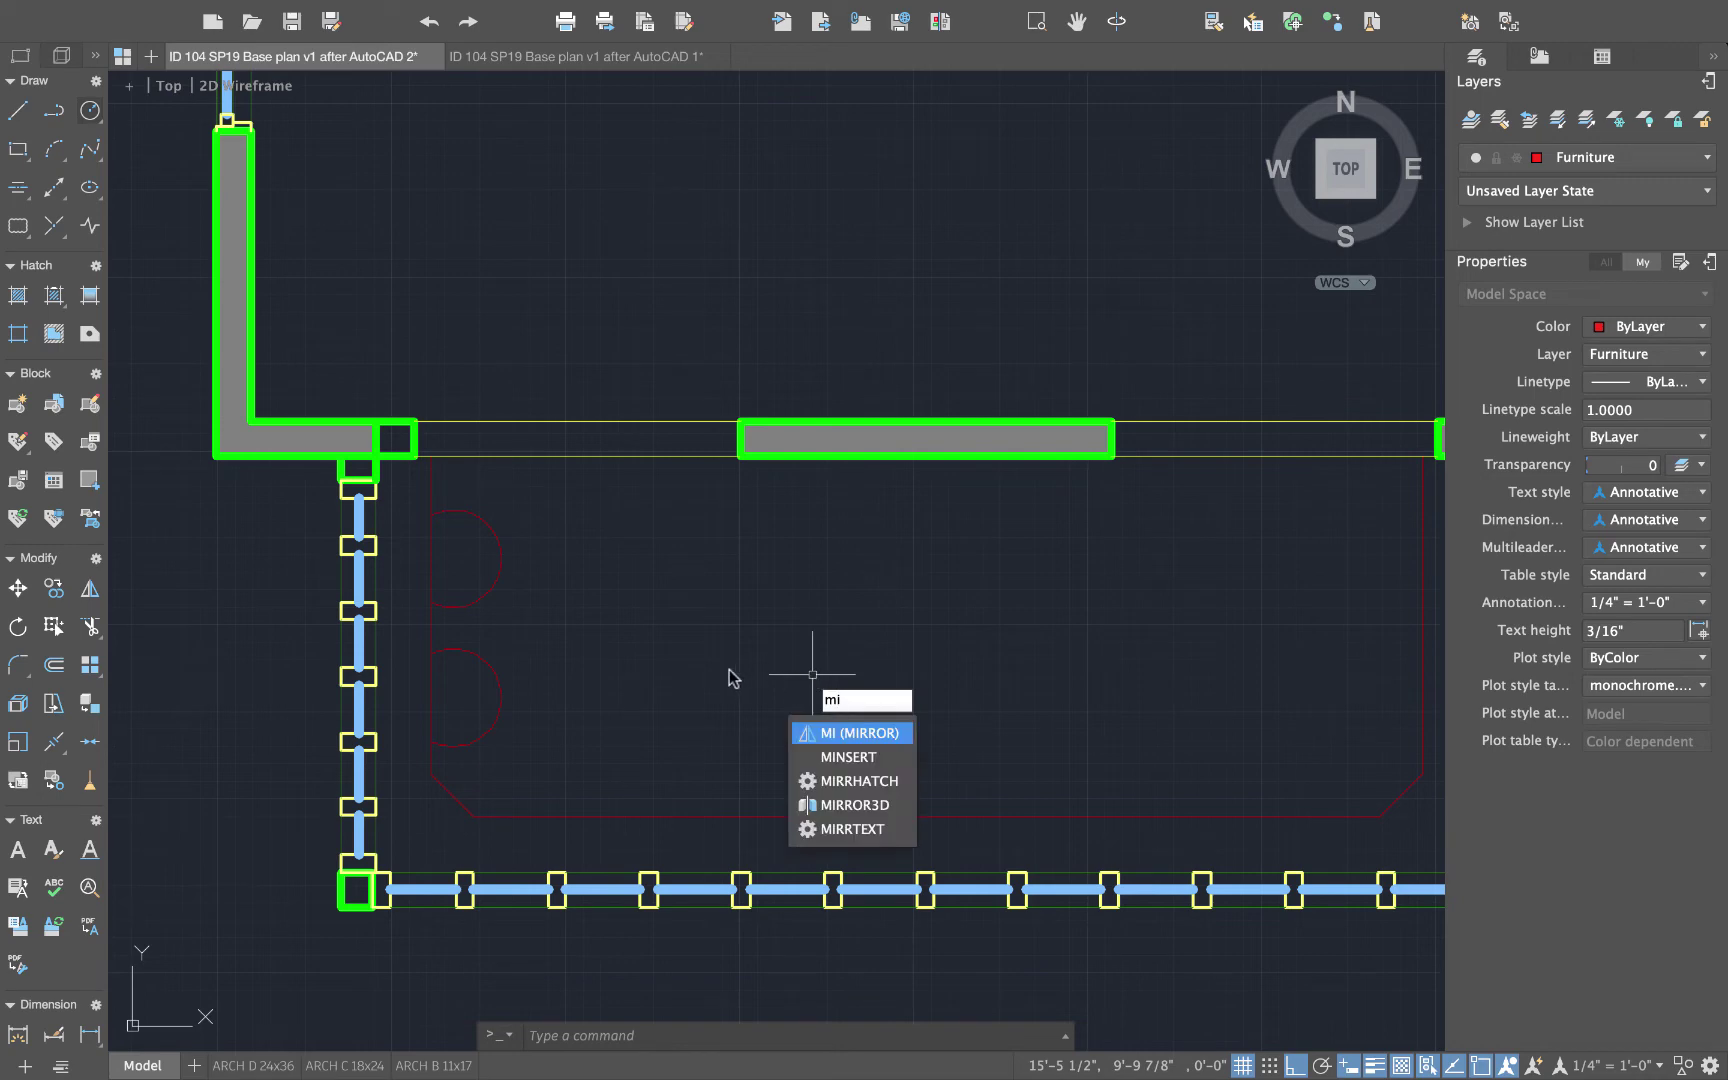
{"action": "key", "text": "Return"}
{"action": "left_click", "coordinate": [585, 705]}
{"action": "left_click", "coordinate": [445, 560]}
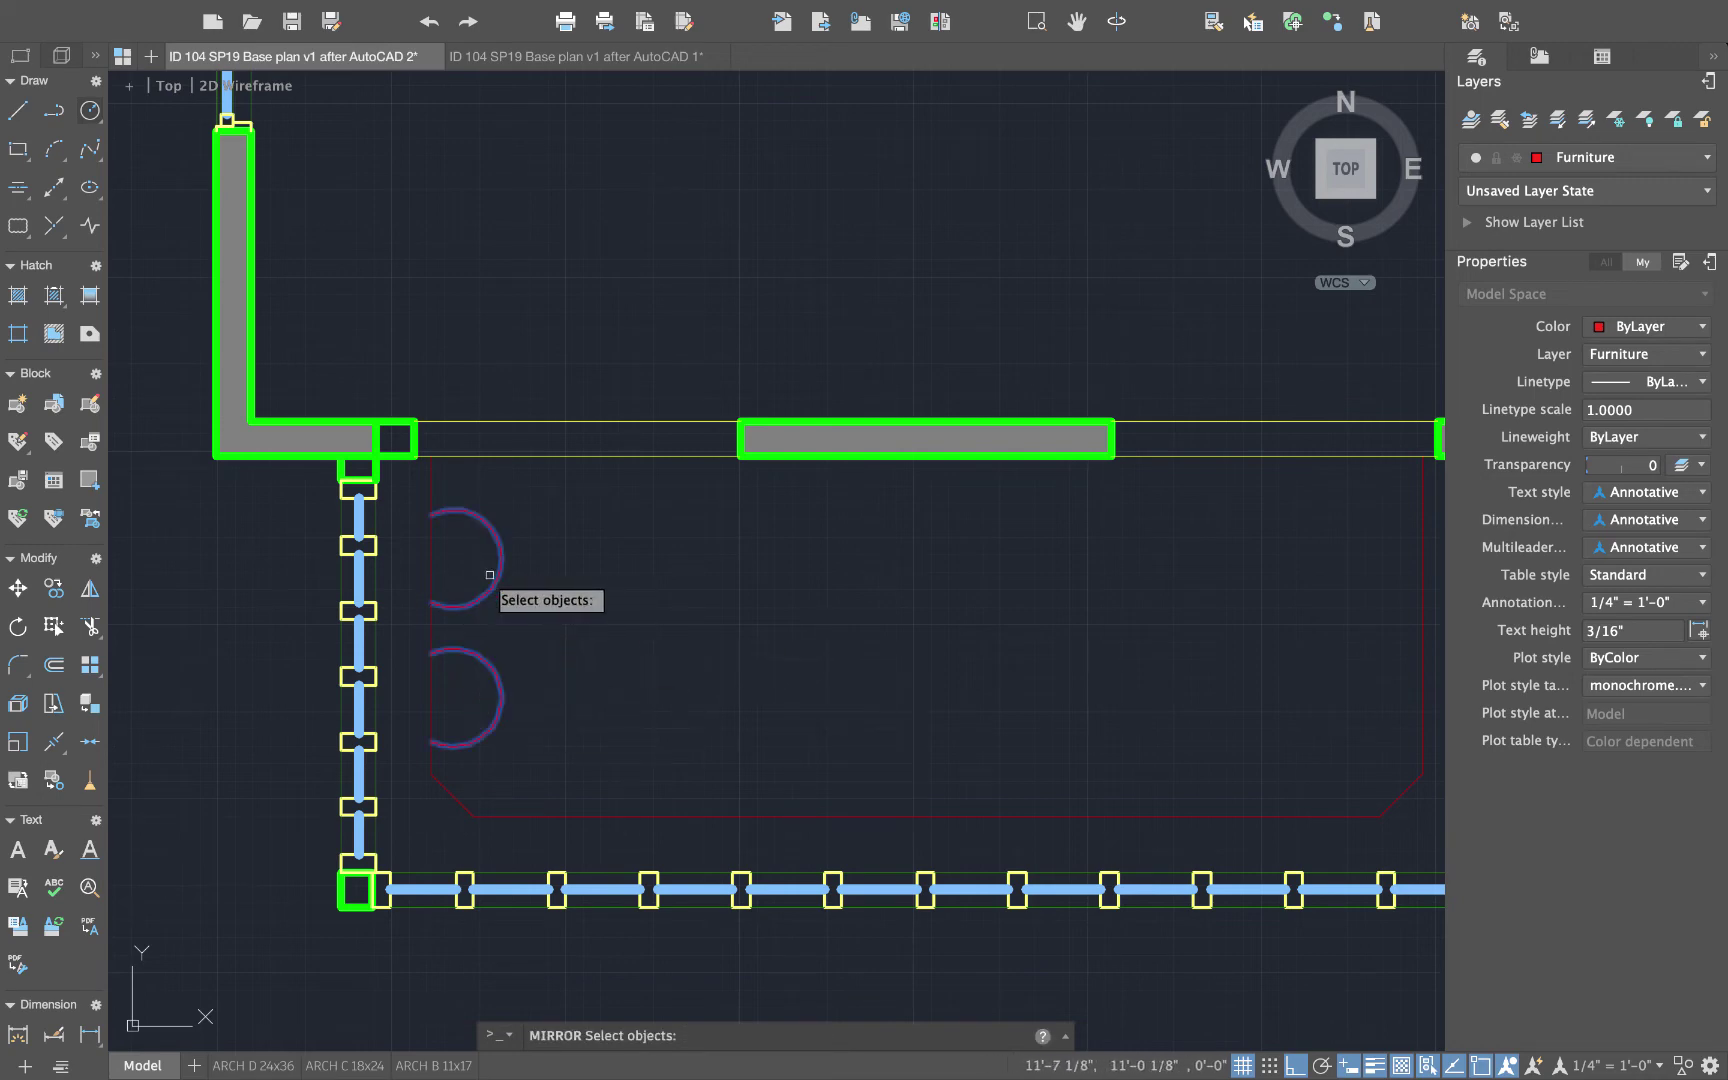
{"action": "key", "text": "Return"}
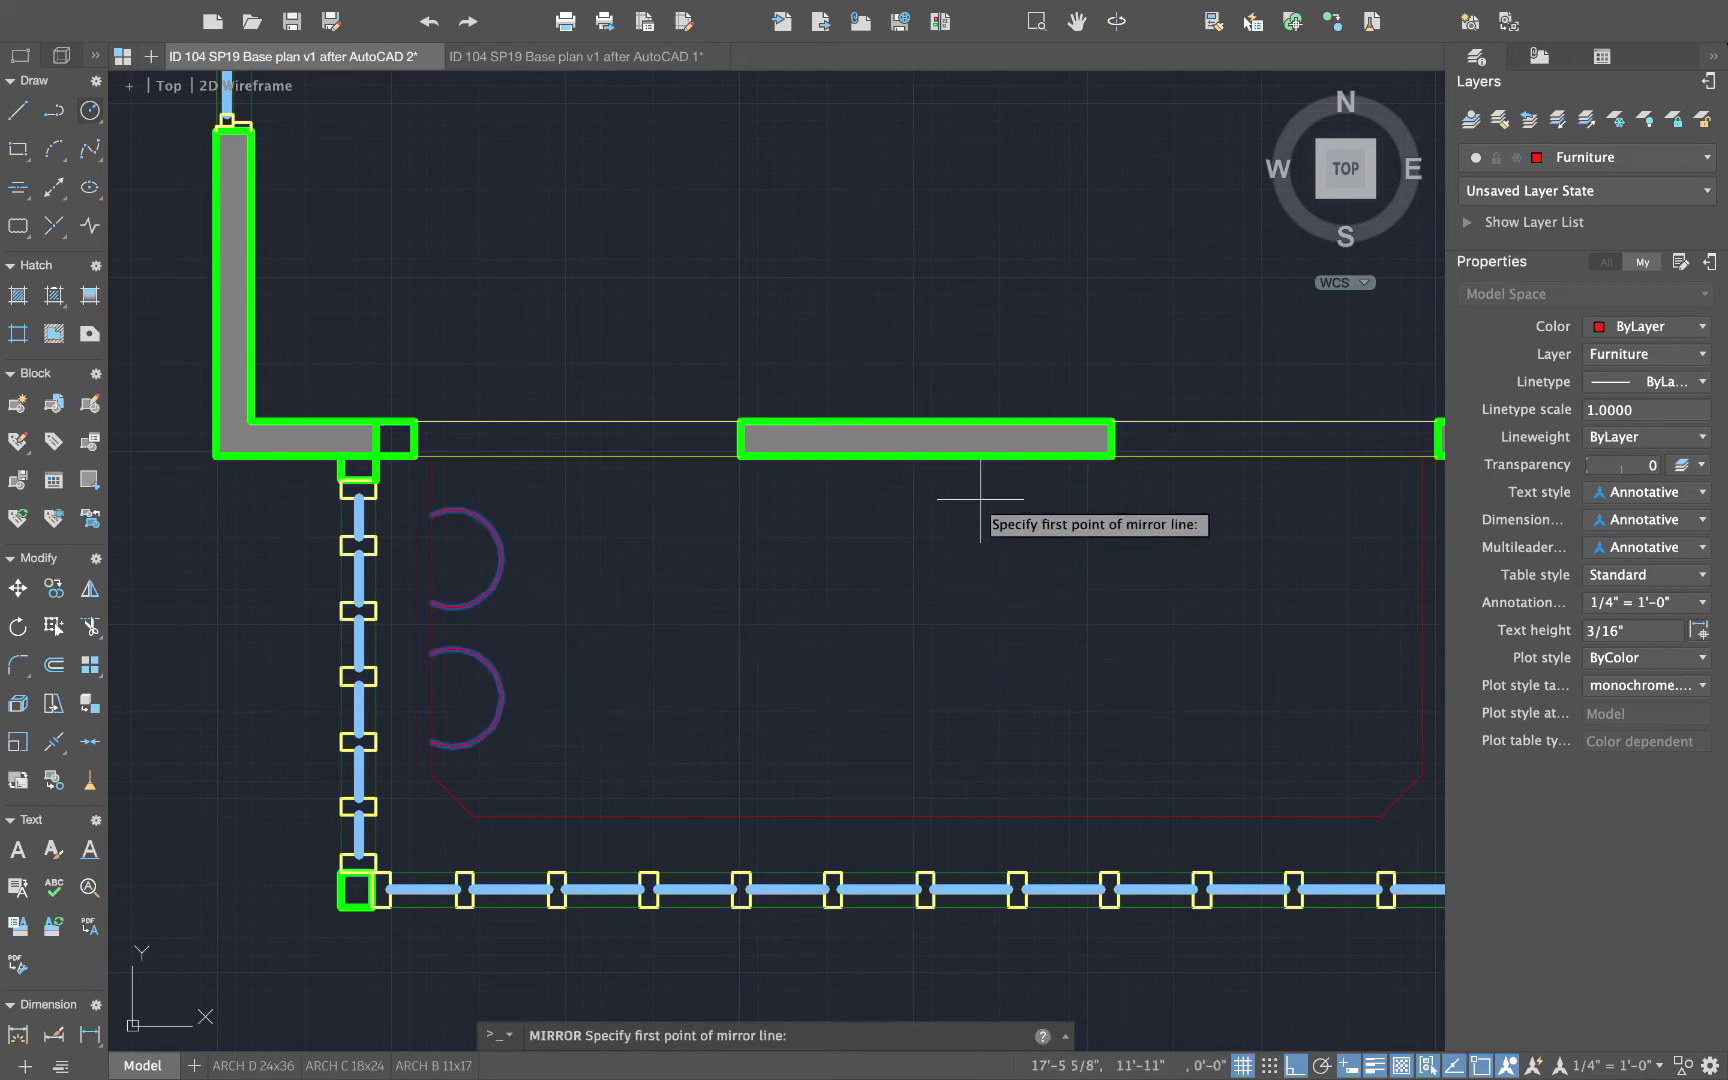
{"action": "left_click", "coordinate": [929, 815]}
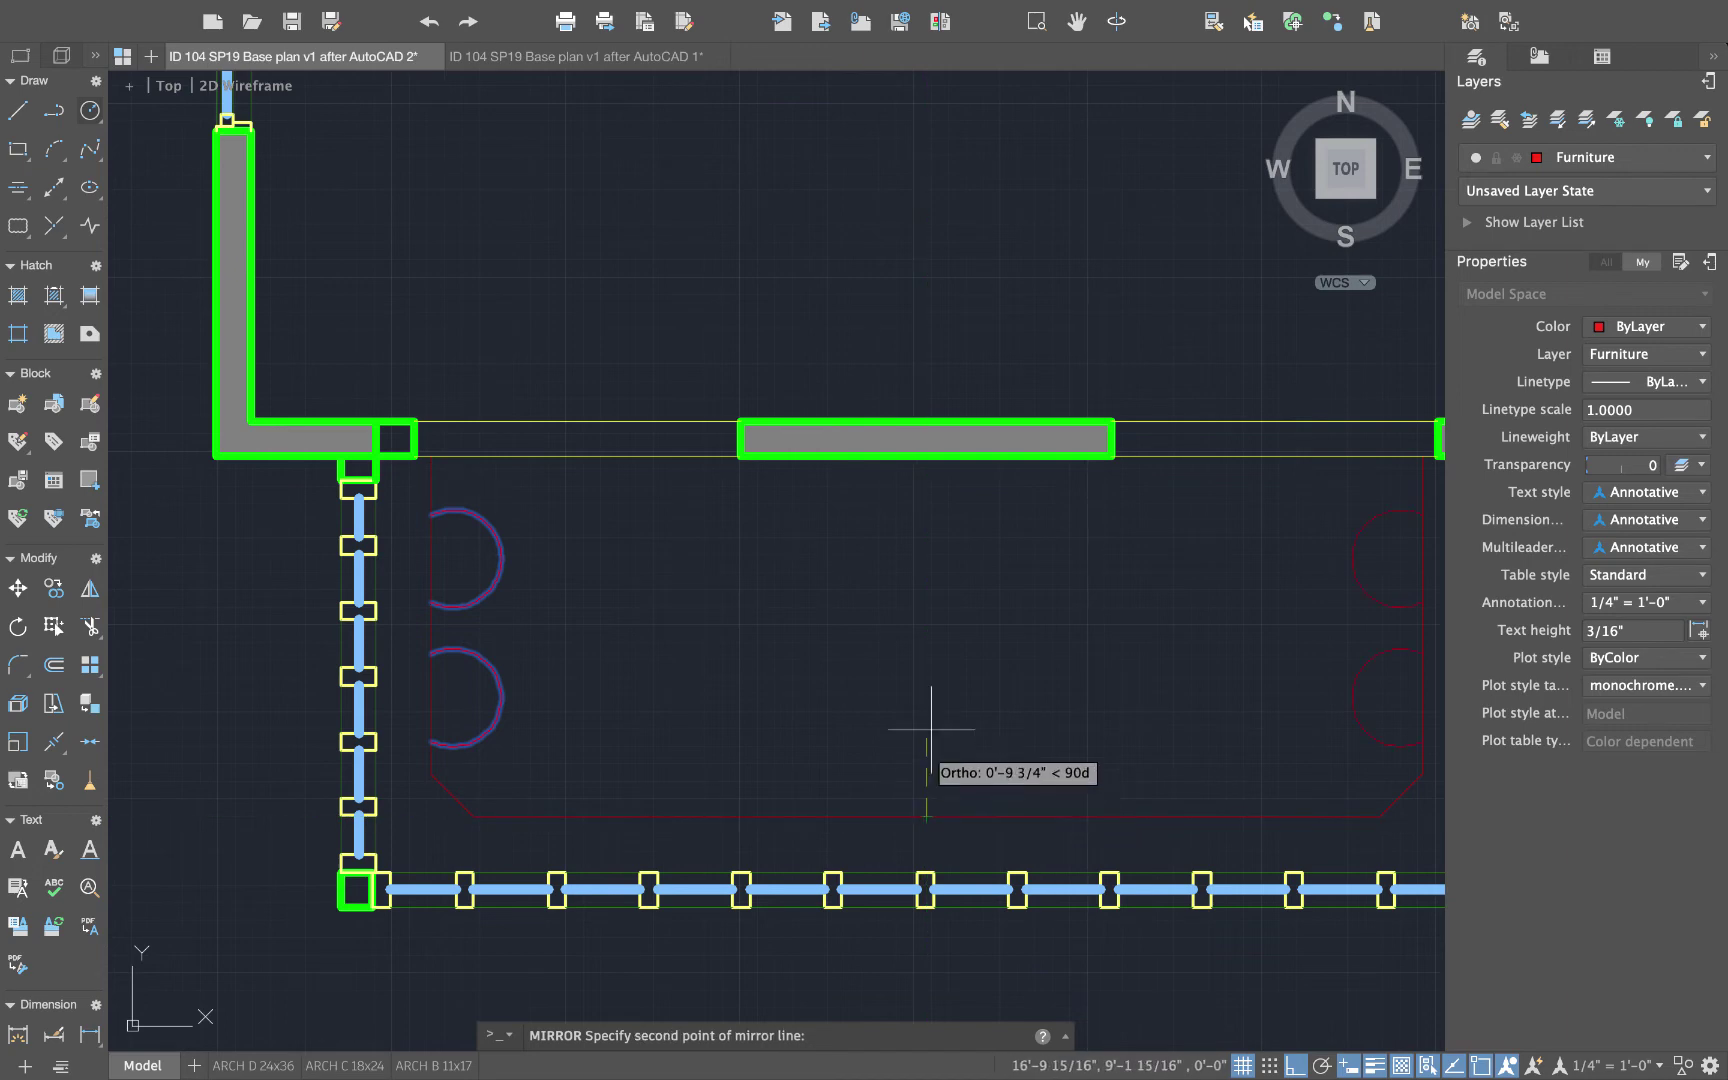
{"action": "left_click", "coordinate": [934, 598]}
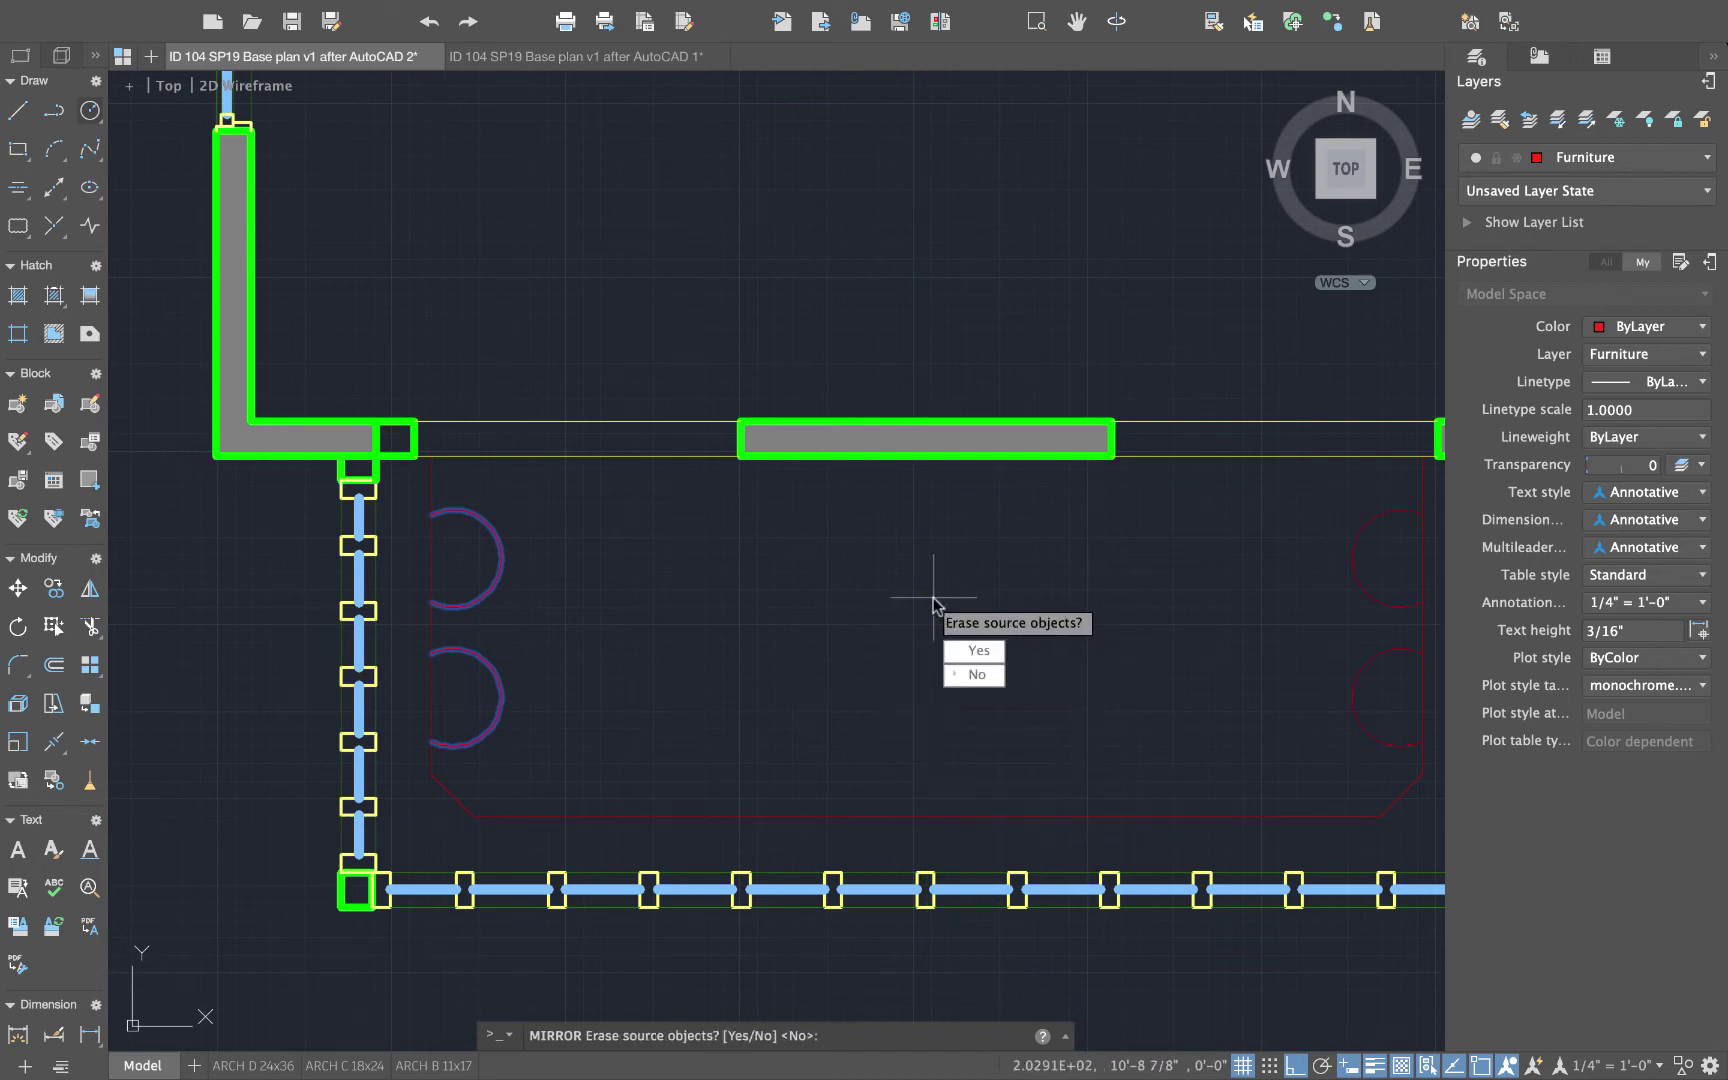
{"action": "left_click", "coordinate": [973, 652]}
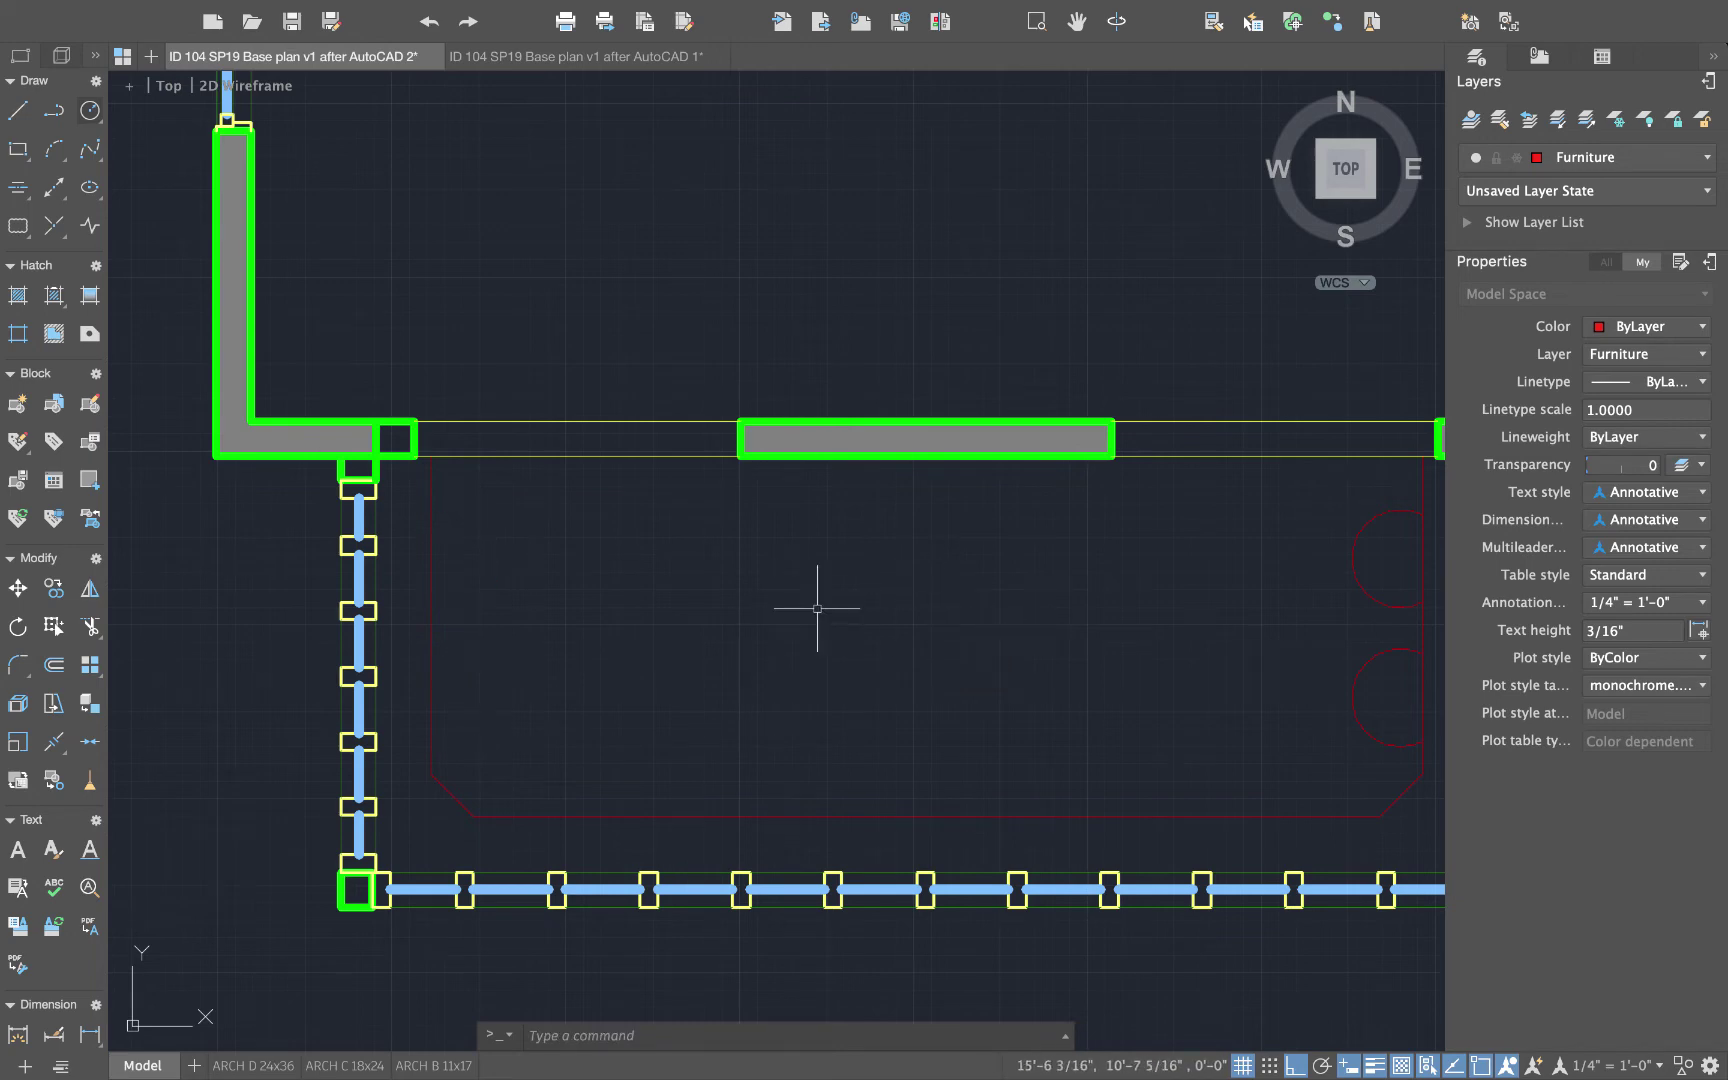
- Mirror the two right stools back to the left counter line about the same vertical midpoint axis, keeping the source objects
{"action": "key", "text": "Return"}
{"action": "left_click", "coordinate": [1381, 766]}
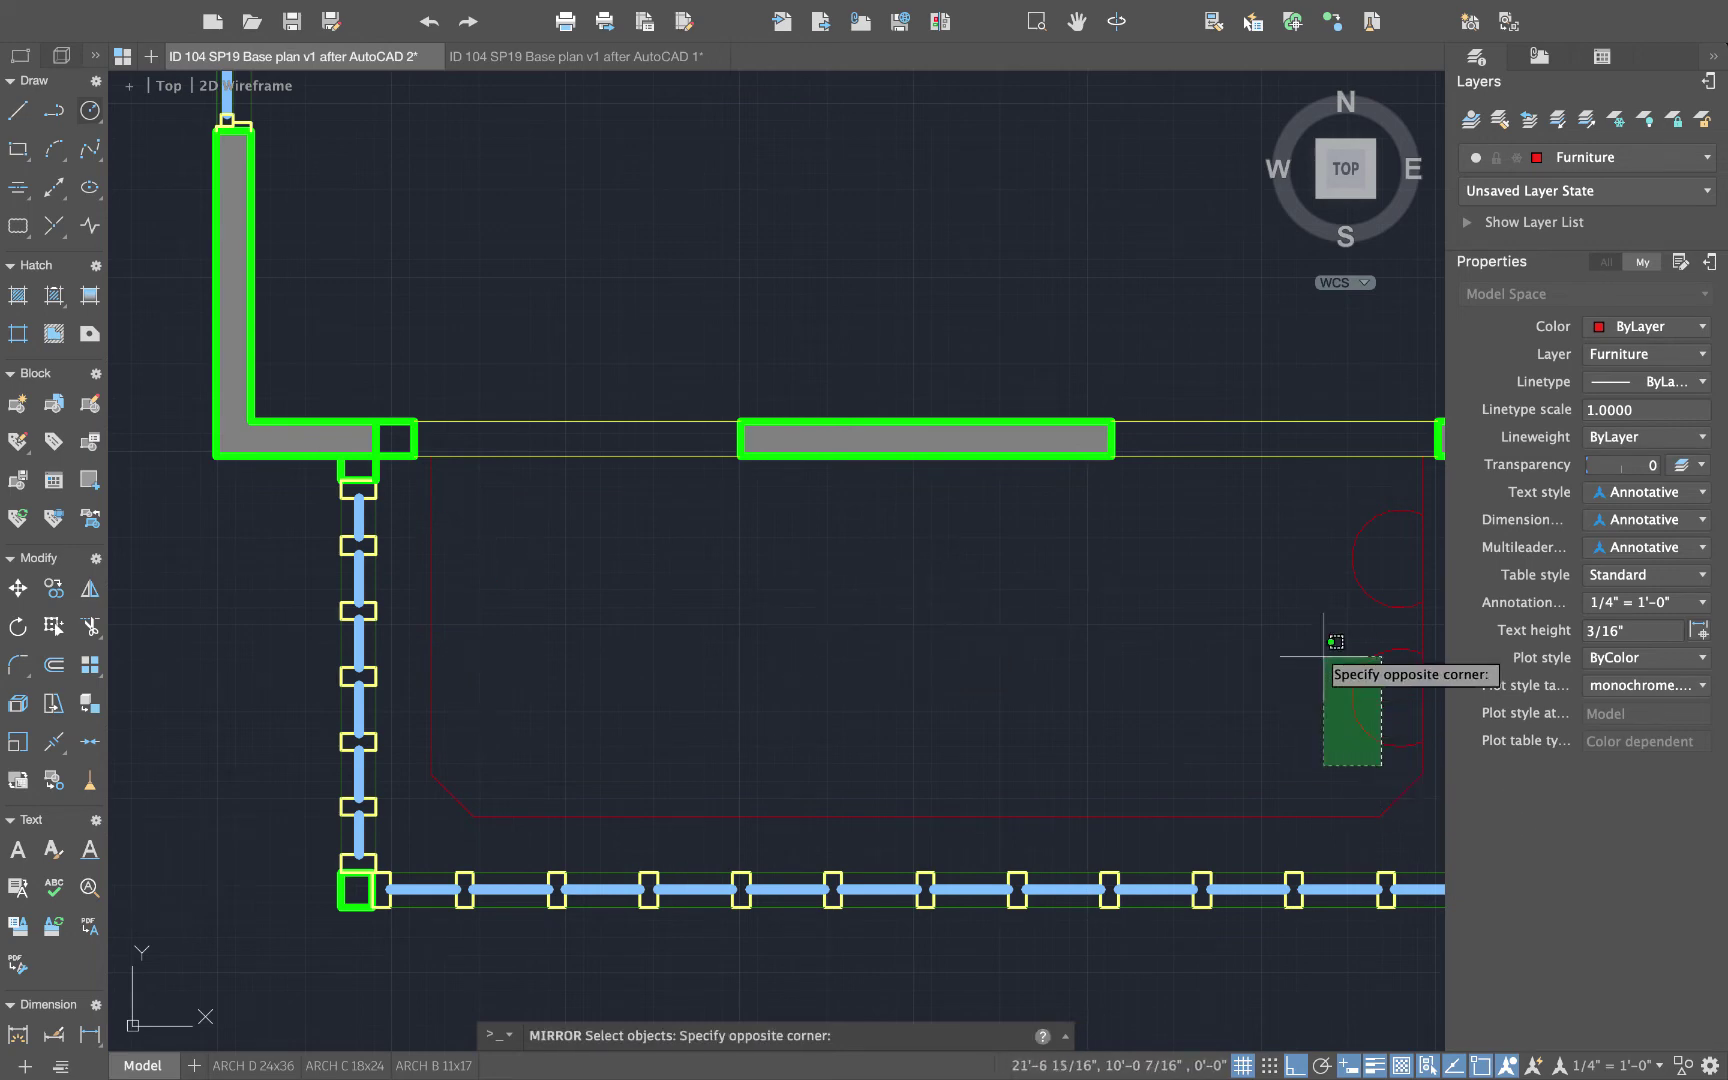
{"action": "left_click", "coordinate": [1336, 641]}
{"action": "key", "text": "Return"}
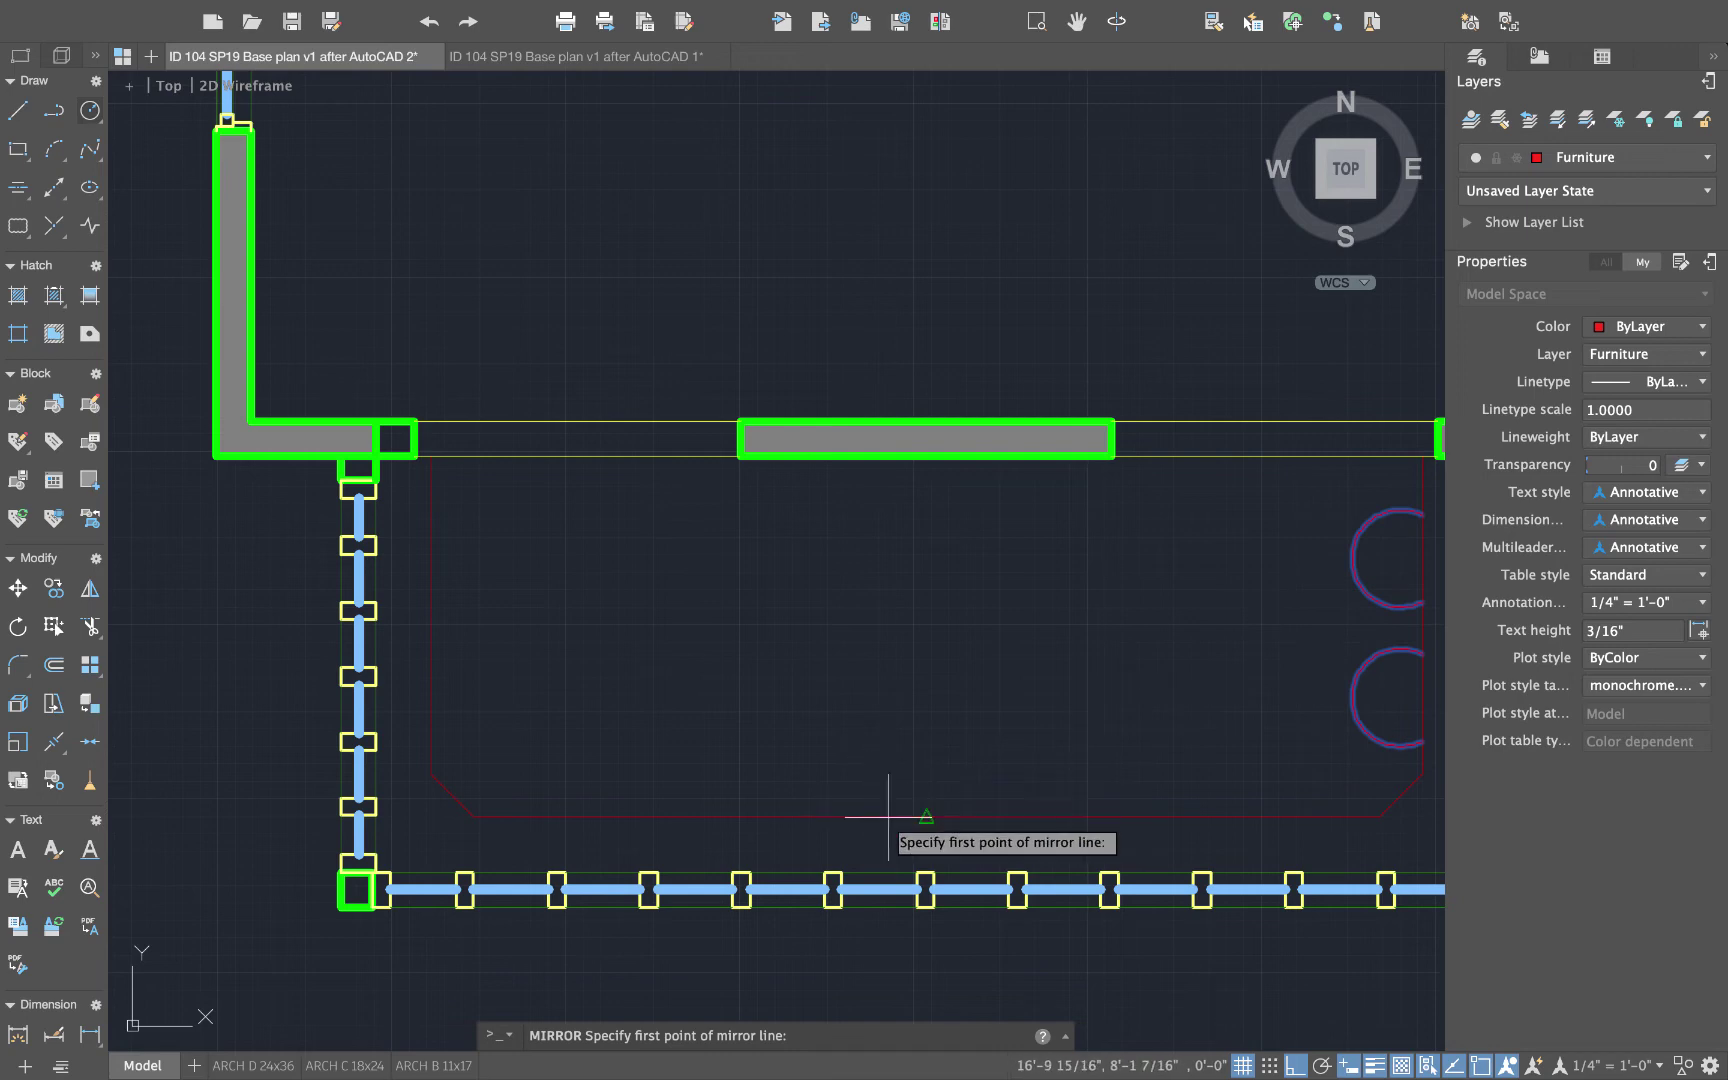
{"action": "left_click", "coordinate": [888, 816]}
{"action": "left_click", "coordinate": [937, 672]}
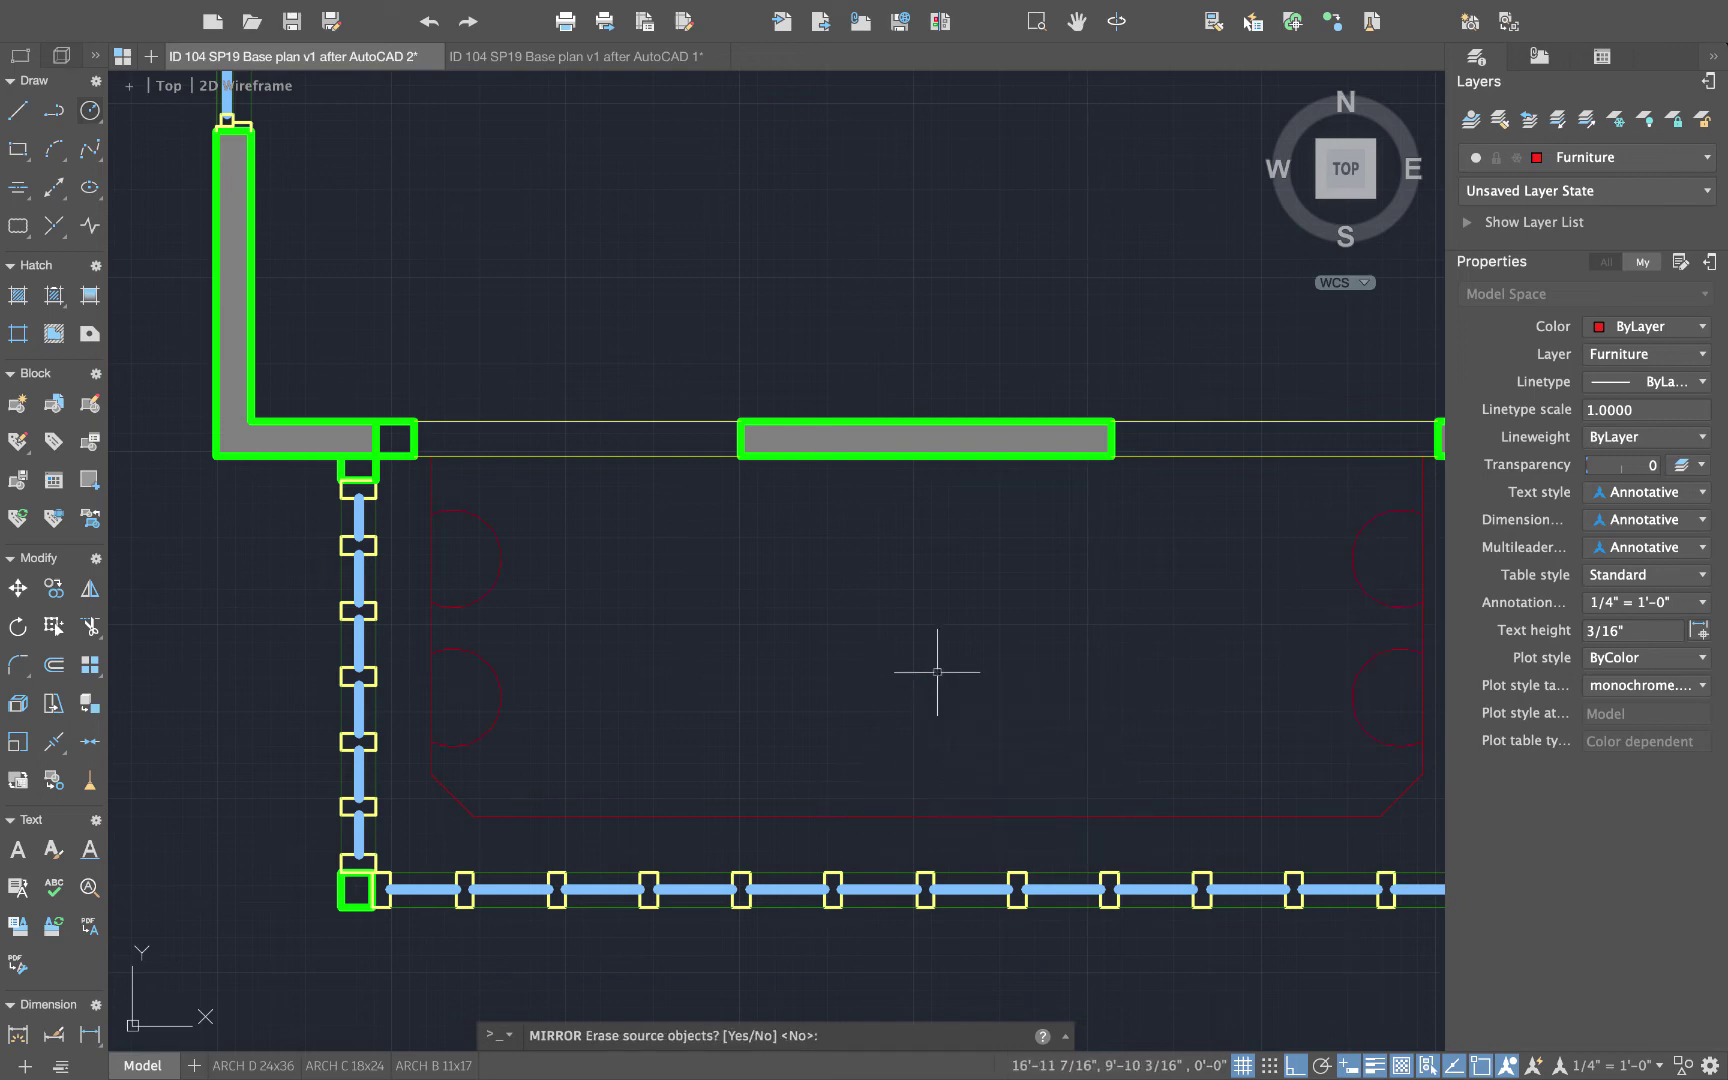
{"action": "key", "text": "Return"}
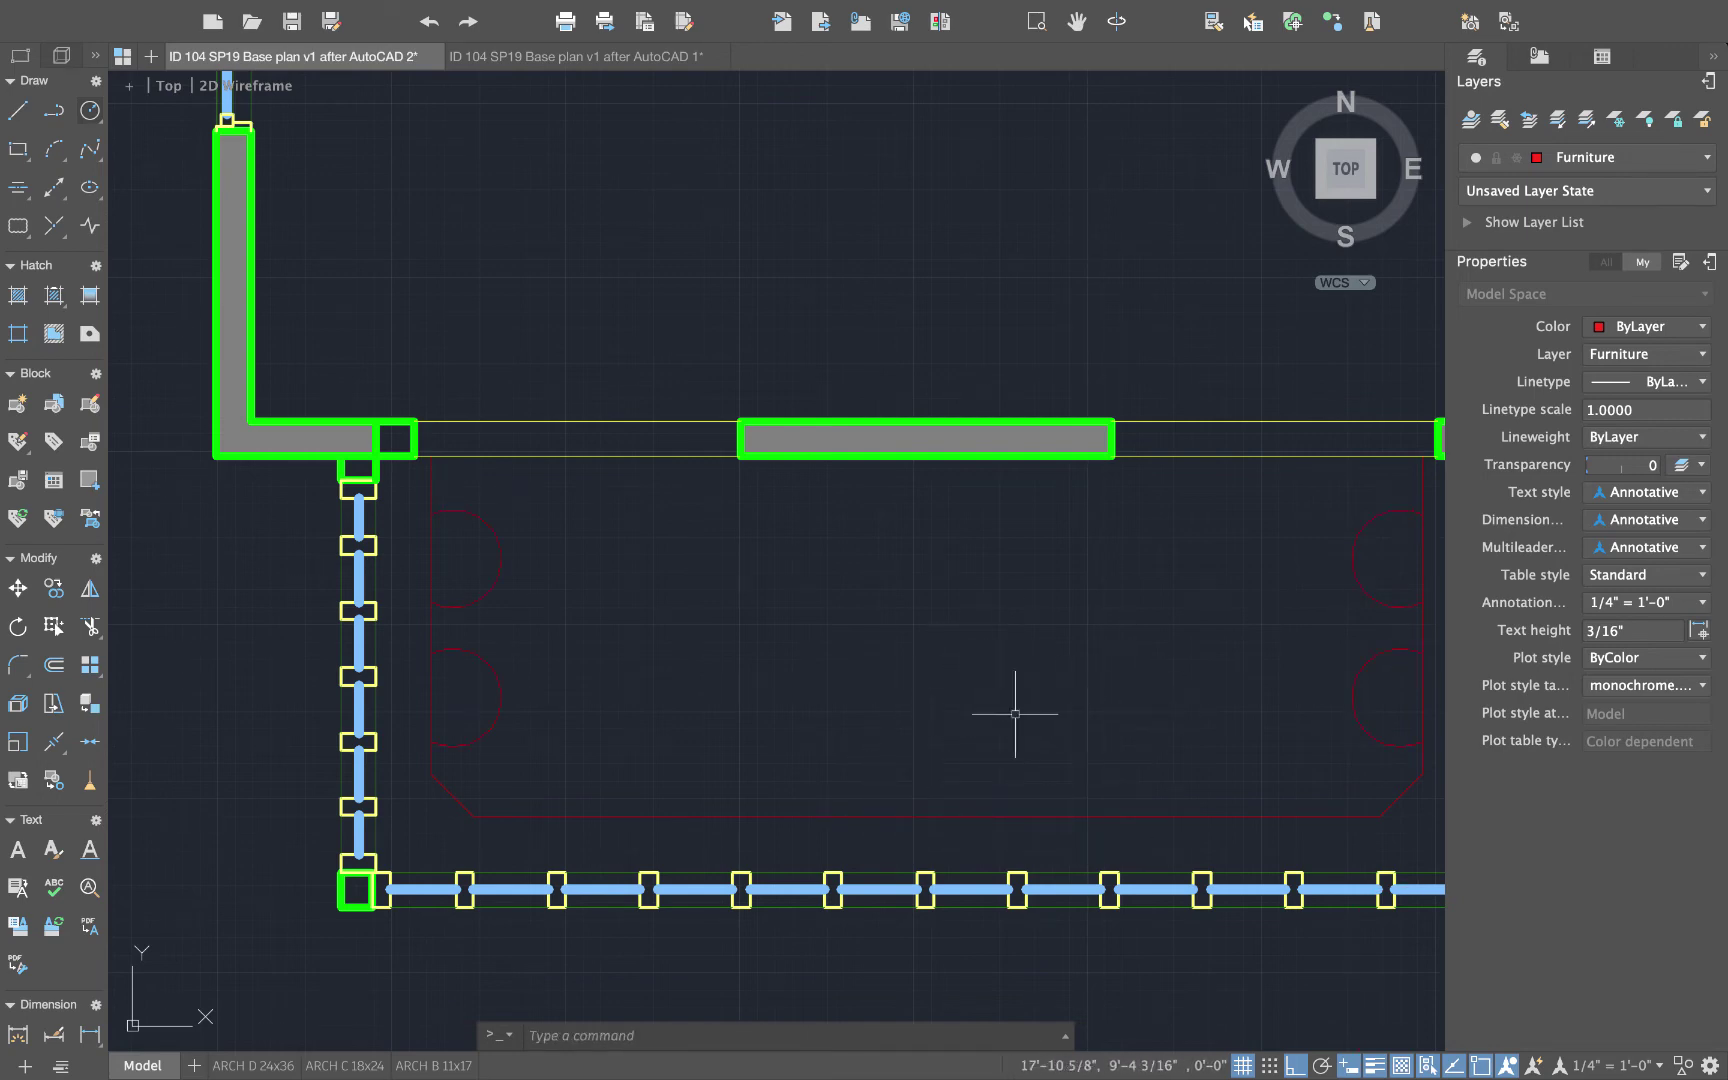
- Mirror the lower left stool onto the lower counter line, using the left chamfer's midpoint and the wall's inner corner as axis, keeping the source
{"action": "scroll", "coordinate": [551, 818], "scroll_direction": "up", "scroll_amount": 4}
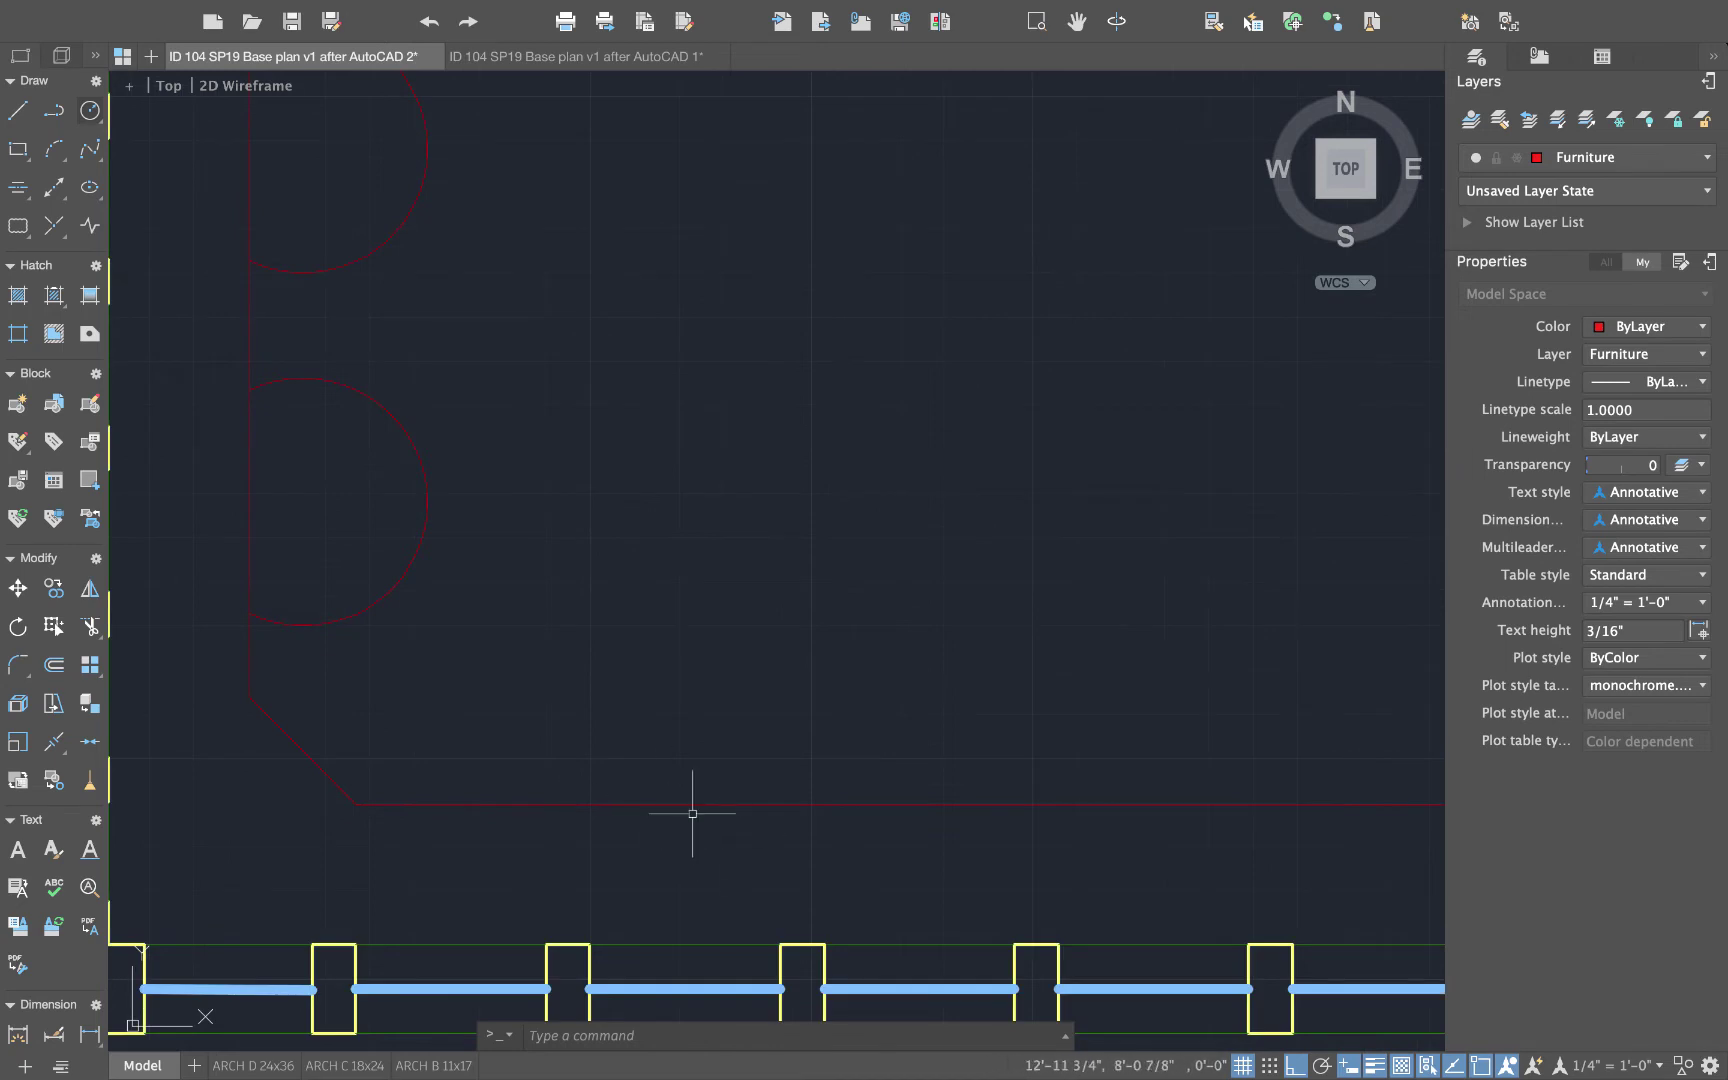
{"action": "scroll", "coordinate": [692, 813], "scroll_direction": "down", "scroll_amount": 4}
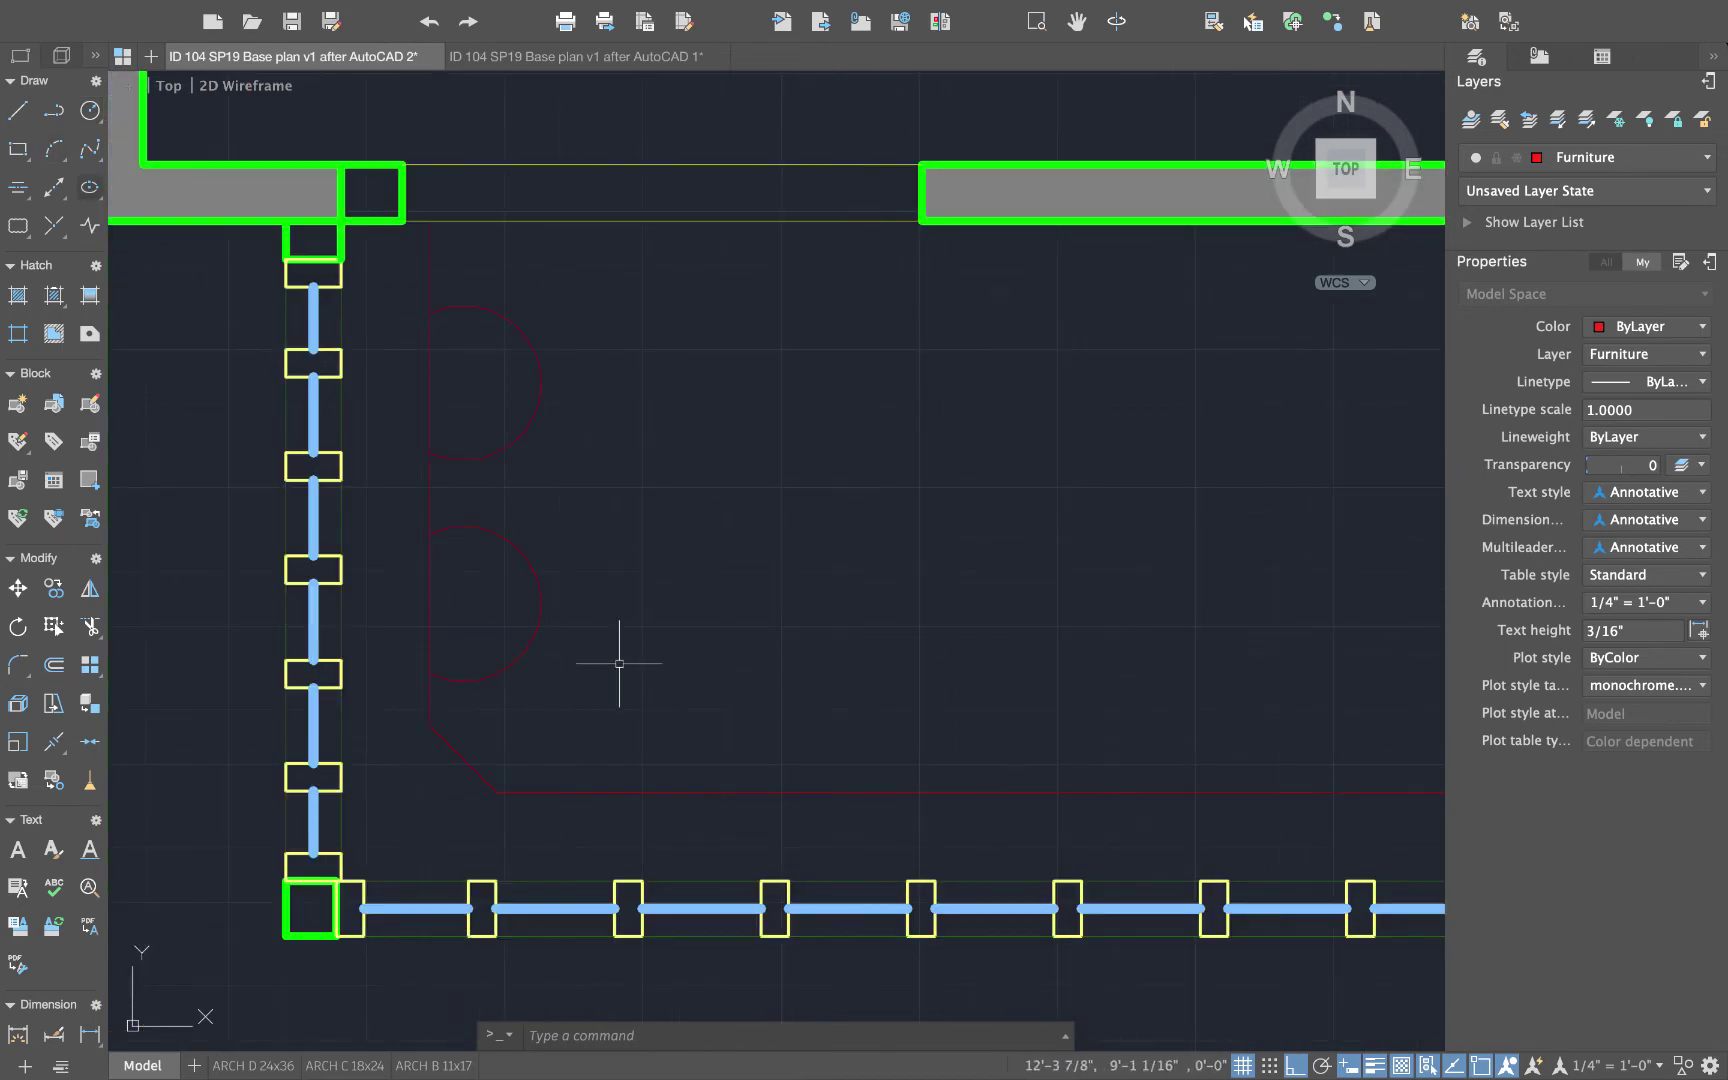
{"action": "type", "text": "mi"}
{"action": "key", "text": "Return"}
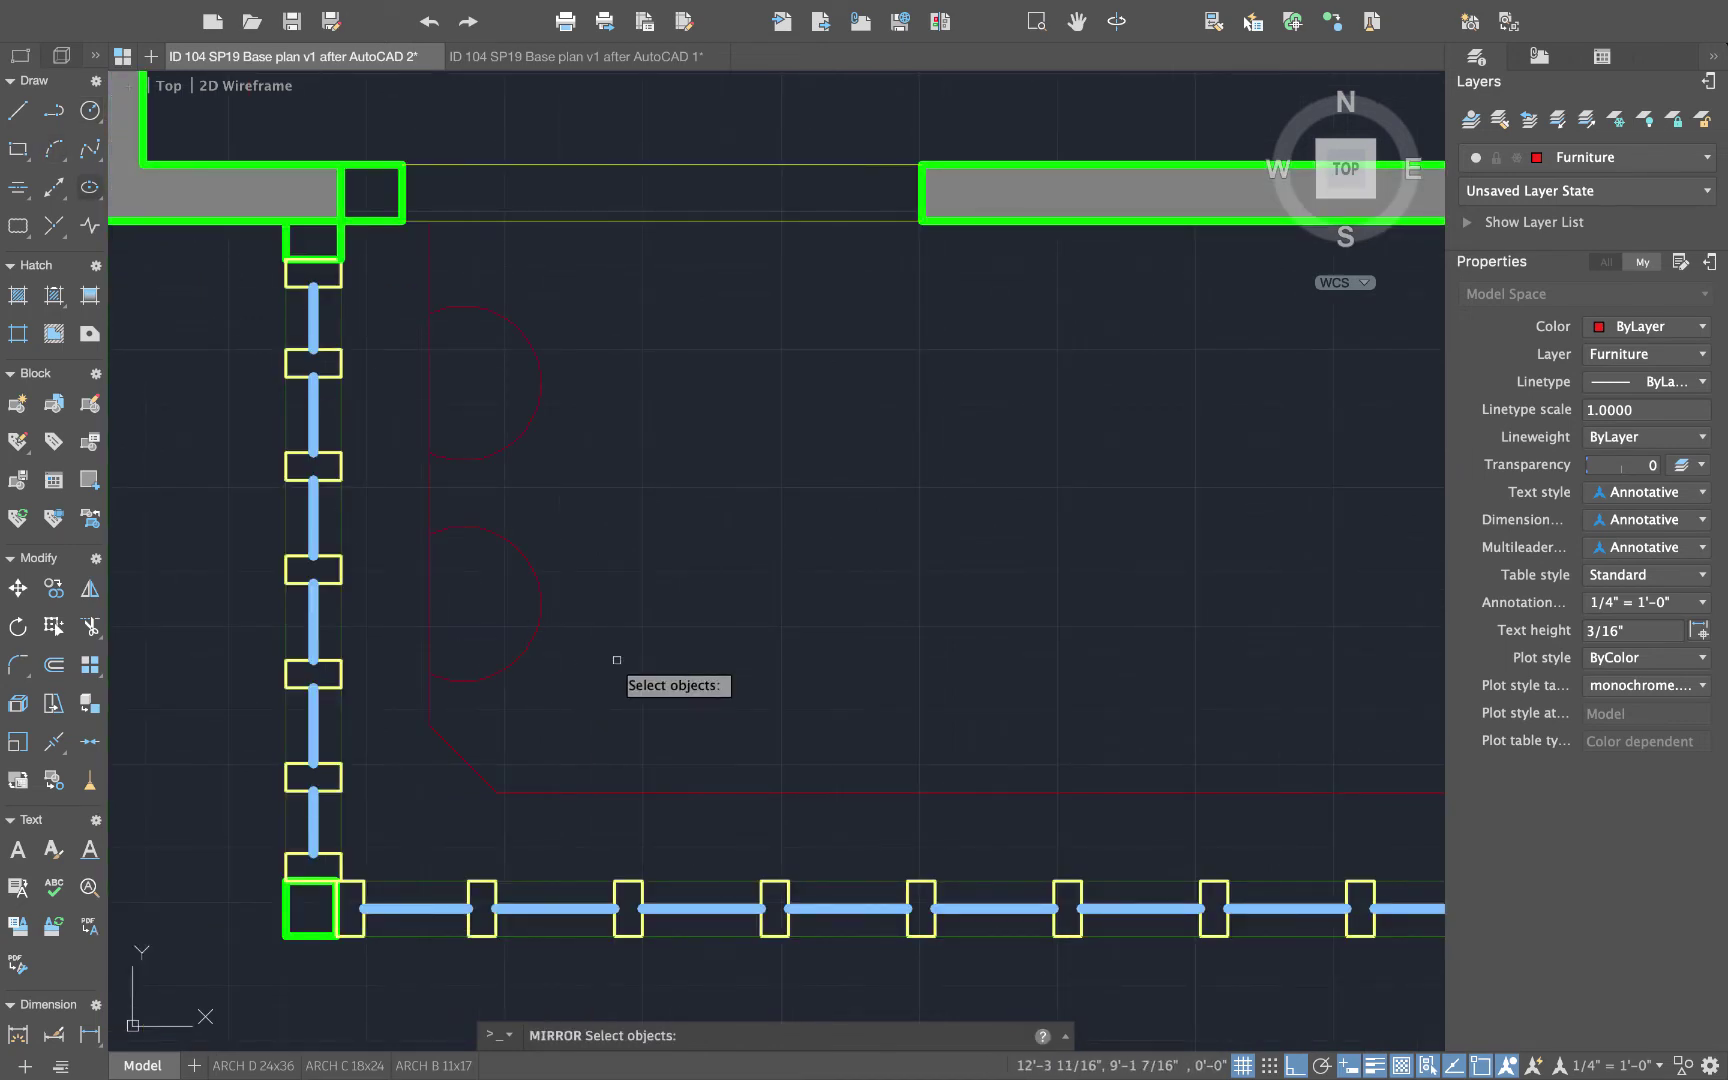
{"action": "left_click", "coordinate": [526, 649]}
{"action": "key", "text": "Return"}
{"action": "left_click", "coordinate": [462, 760]}
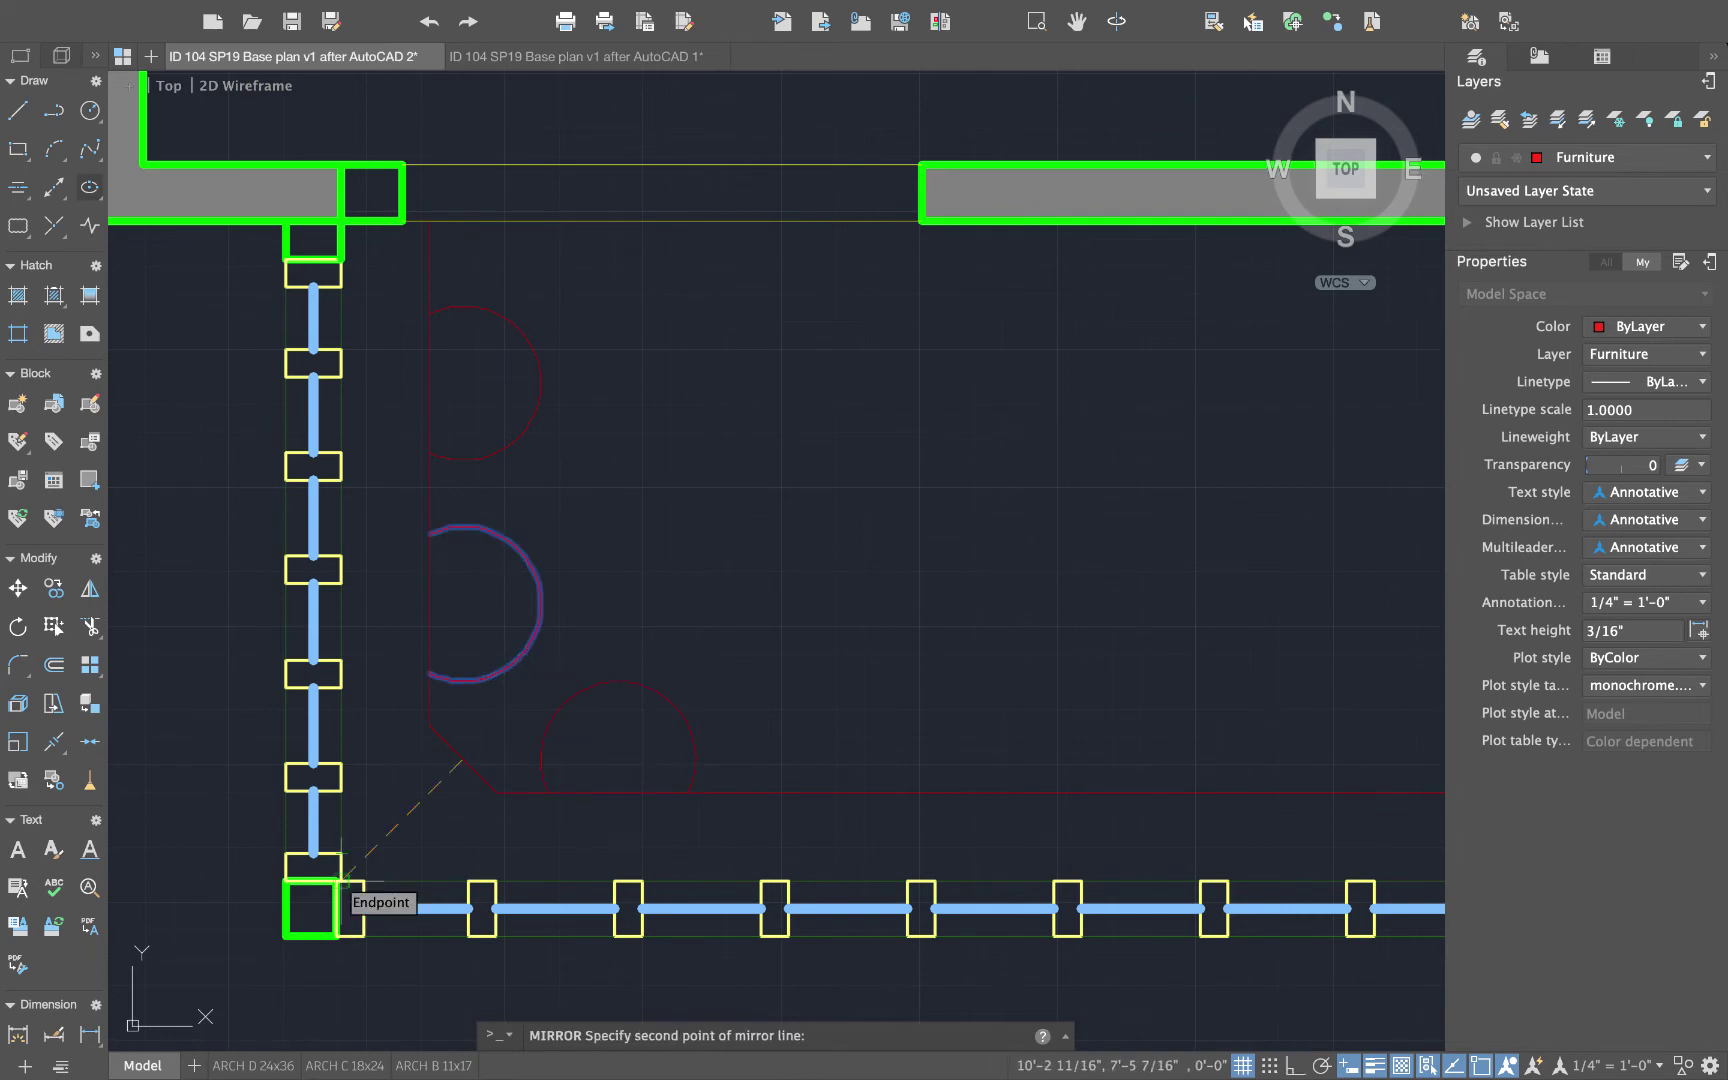
{"action": "scroll", "coordinate": [343, 880], "scroll_direction": "up", "scroll_amount": 4}
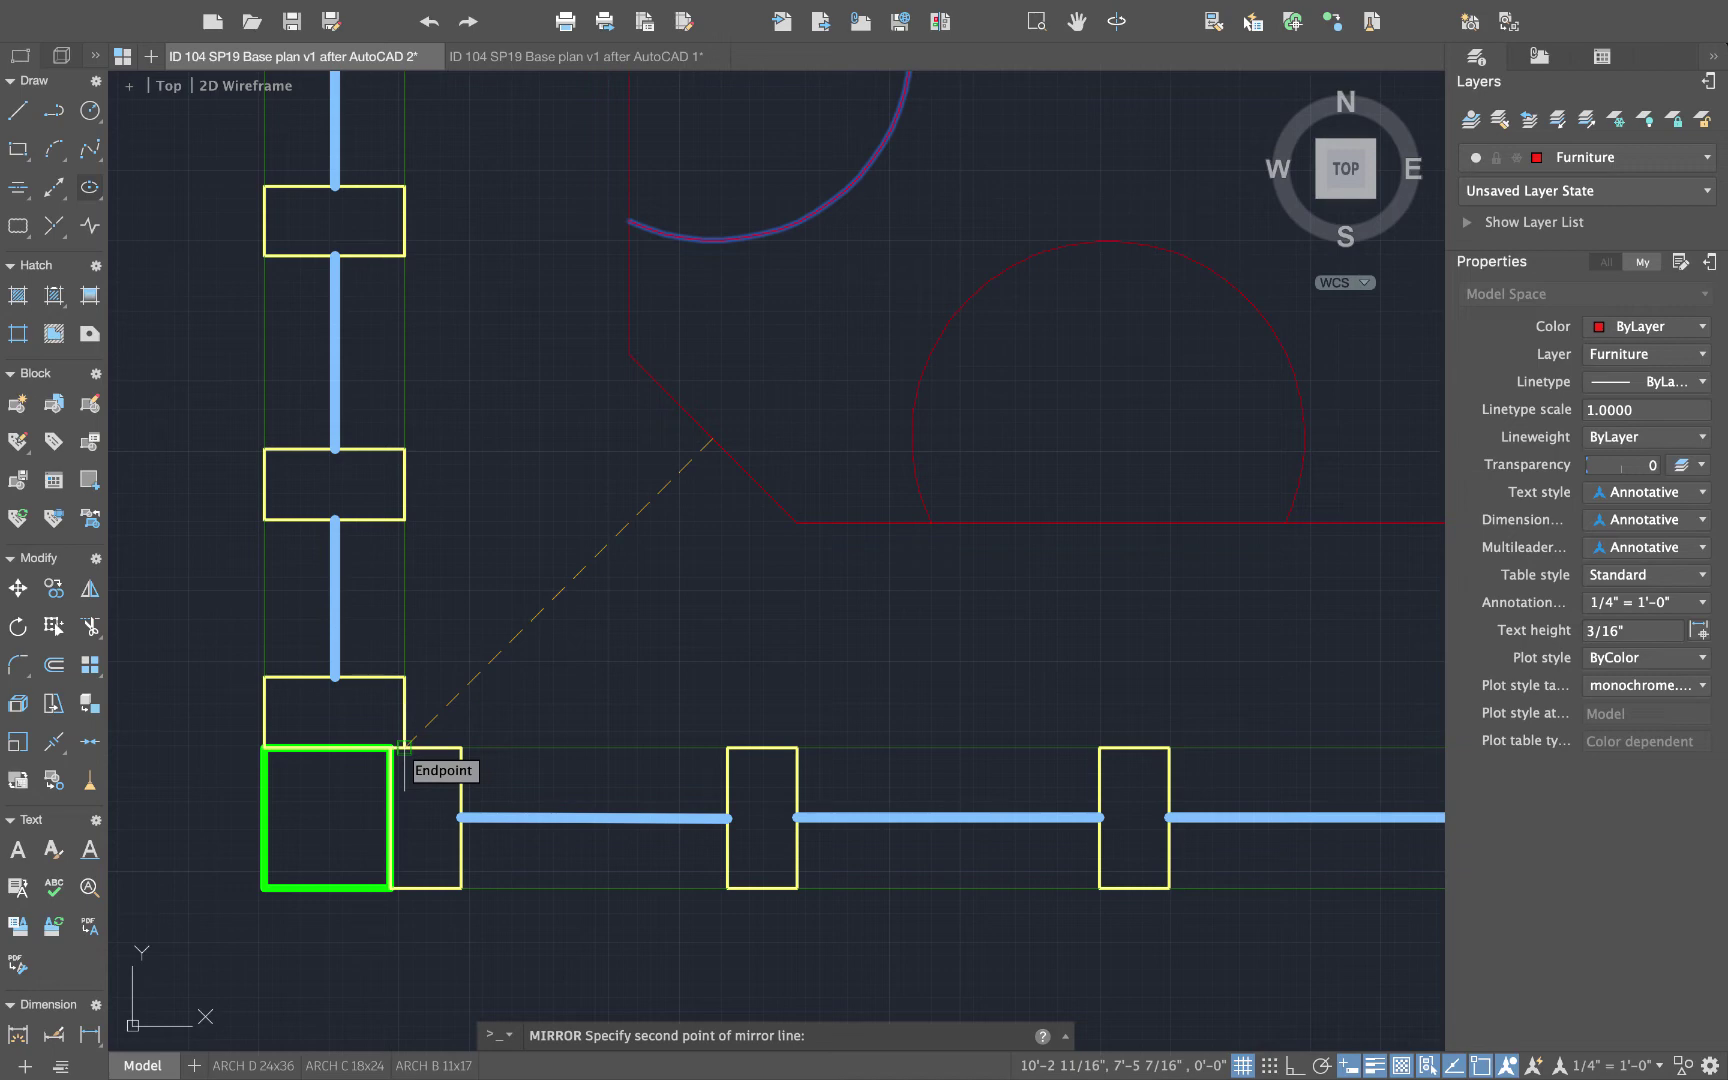
{"action": "left_click", "coordinate": [405, 748]}
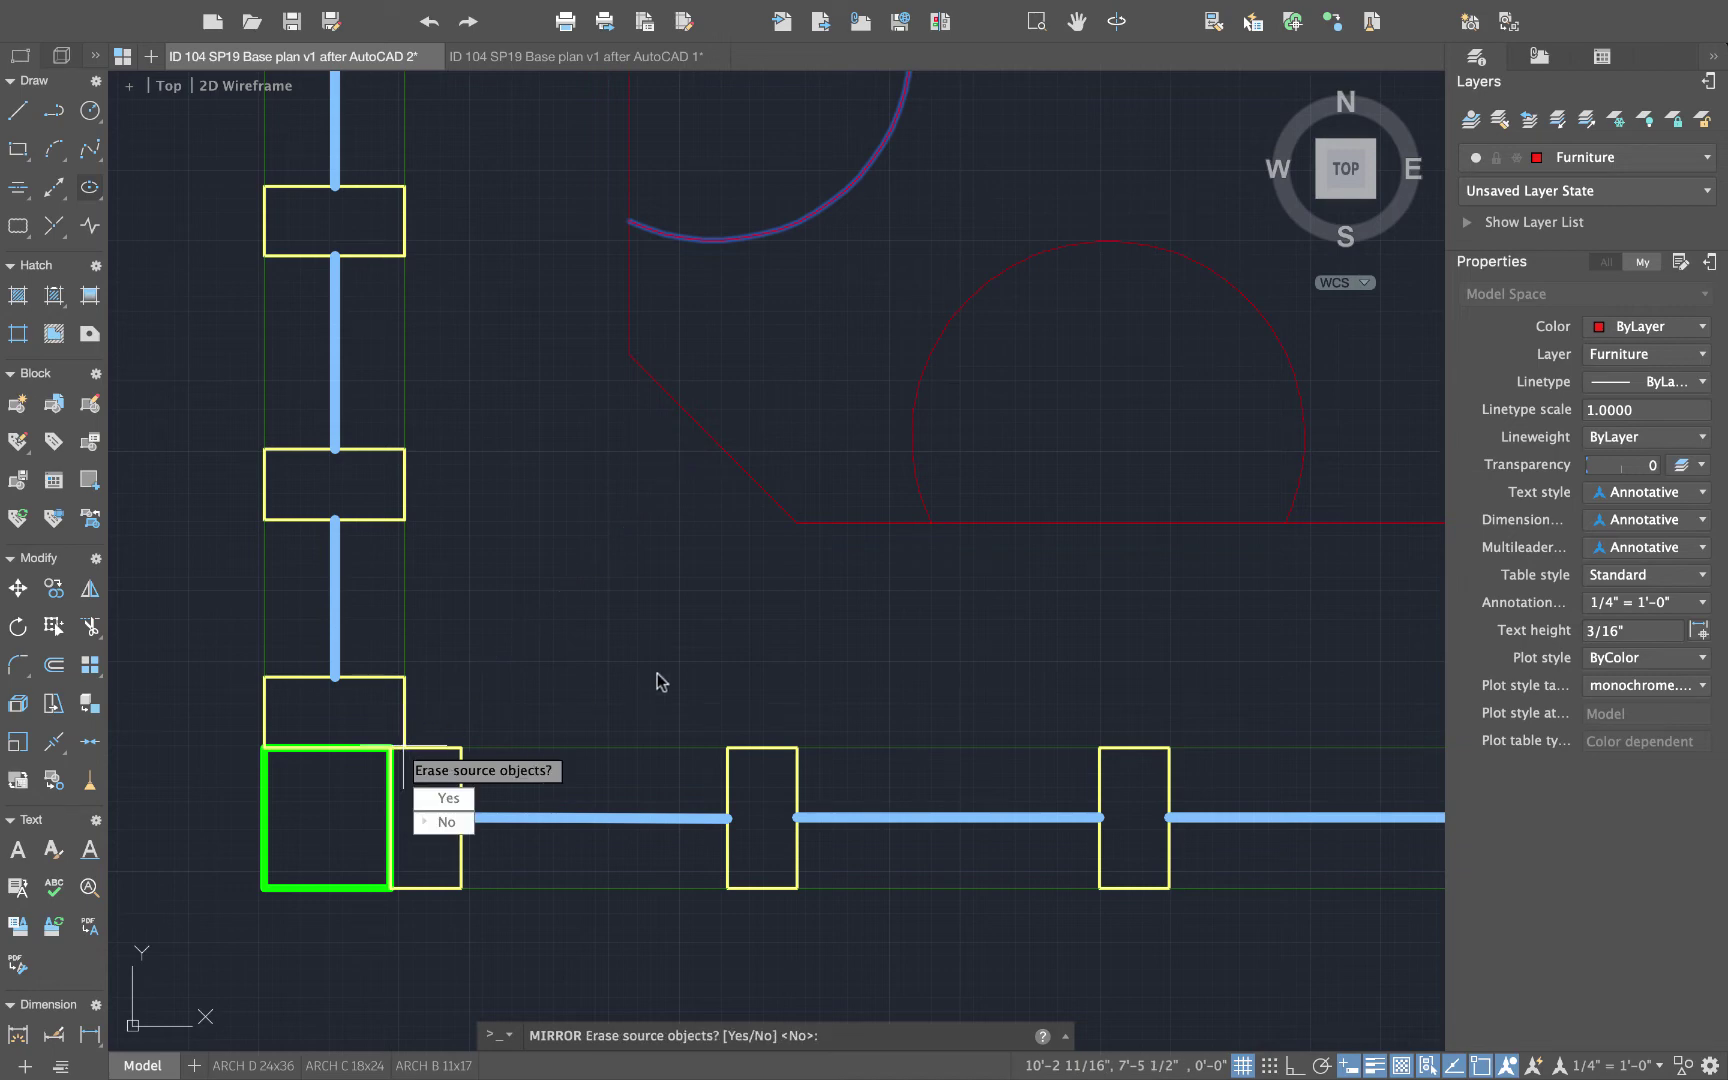
{"action": "left_click", "coordinate": [446, 822]}
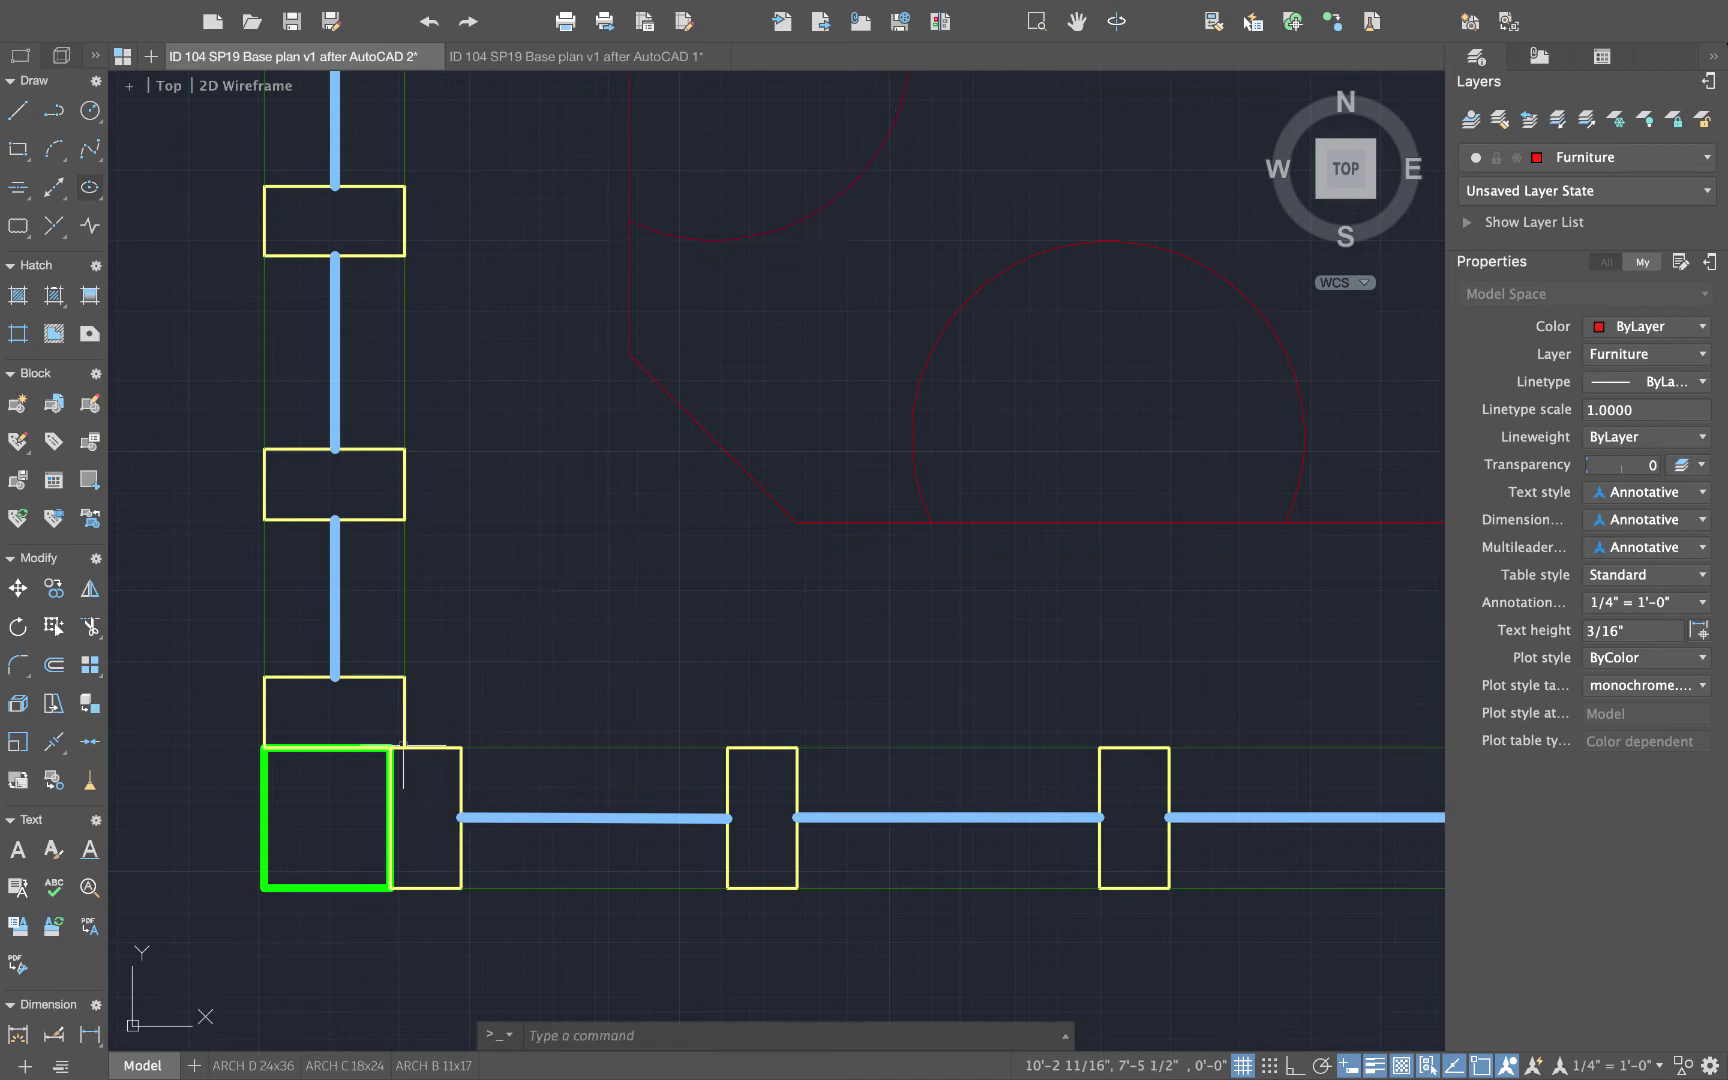
- Make a rectangular array of the stool on the lower counter line with 6 columns and 1 row
{"action": "scroll", "coordinate": [625, 586], "scroll_direction": "down", "scroll_amount": 3}
{"action": "scroll", "coordinate": [790, 621], "scroll_direction": "up", "scroll_amount": 1}
{"action": "scroll", "coordinate": [790, 621], "scroll_direction": "down", "scroll_amount": 3}
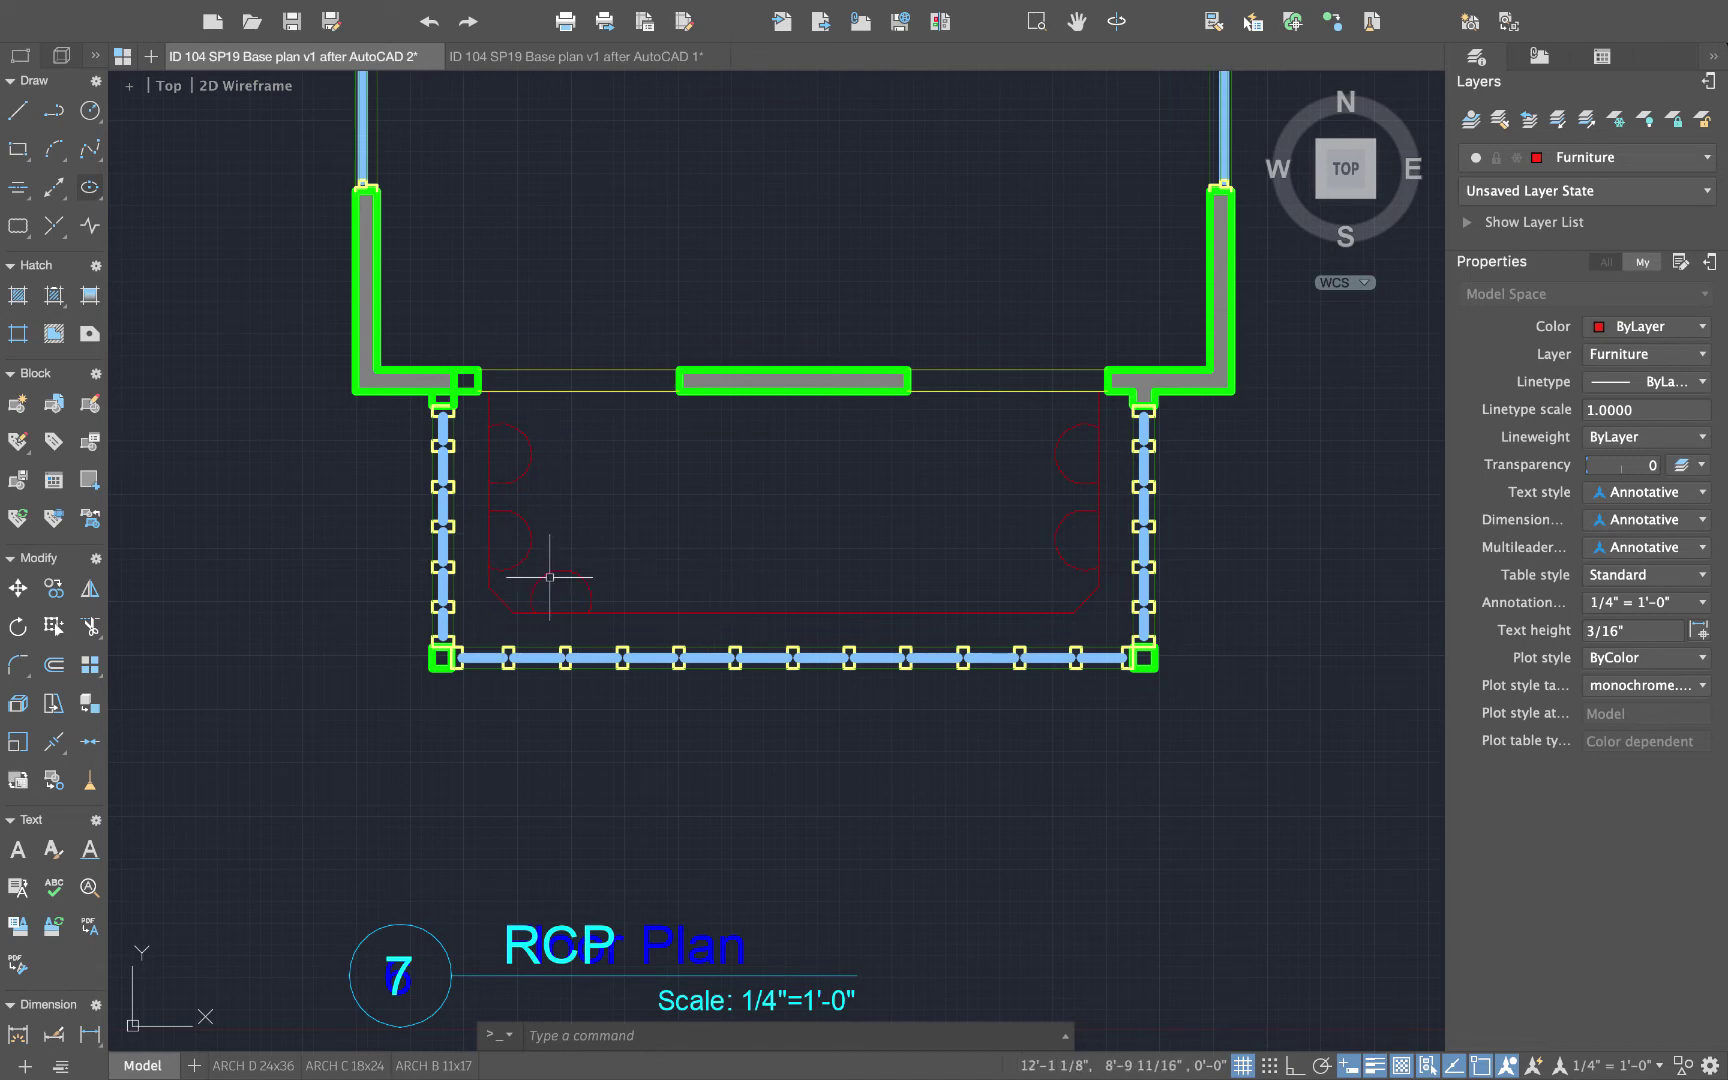
{"action": "left_click", "coordinate": [579, 572]}
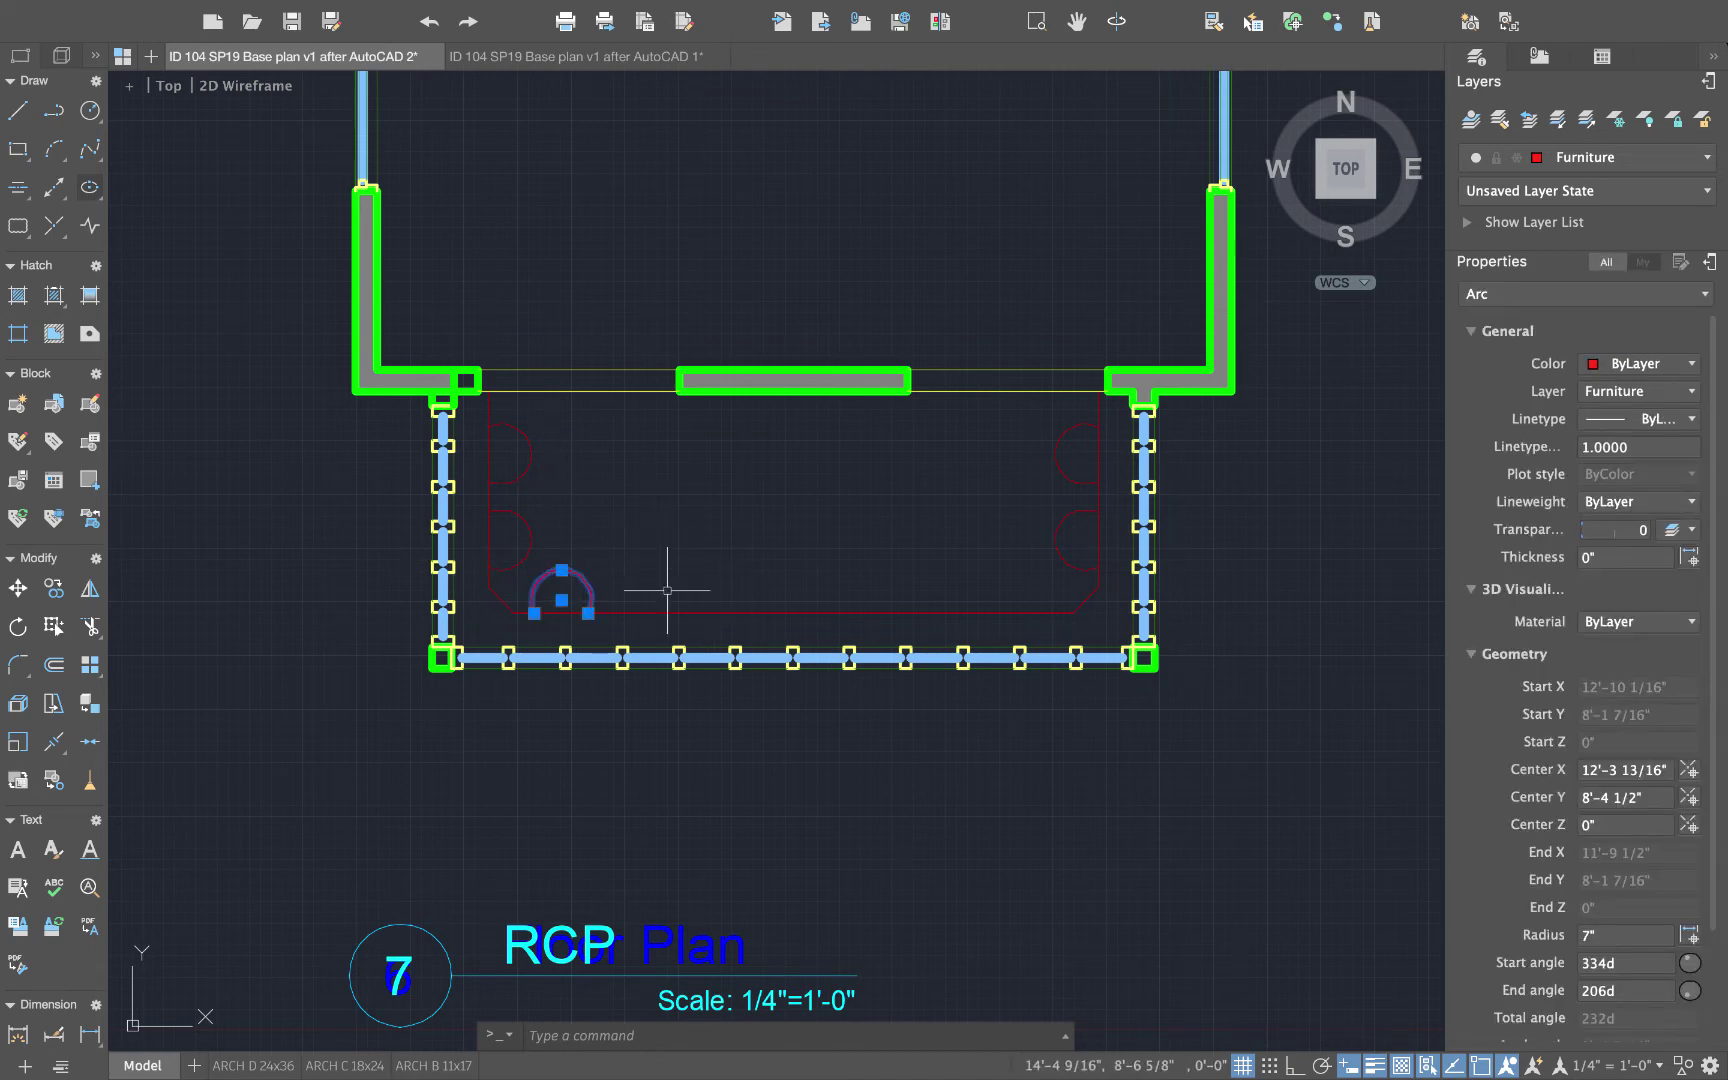
{"action": "type", "text": "a"}
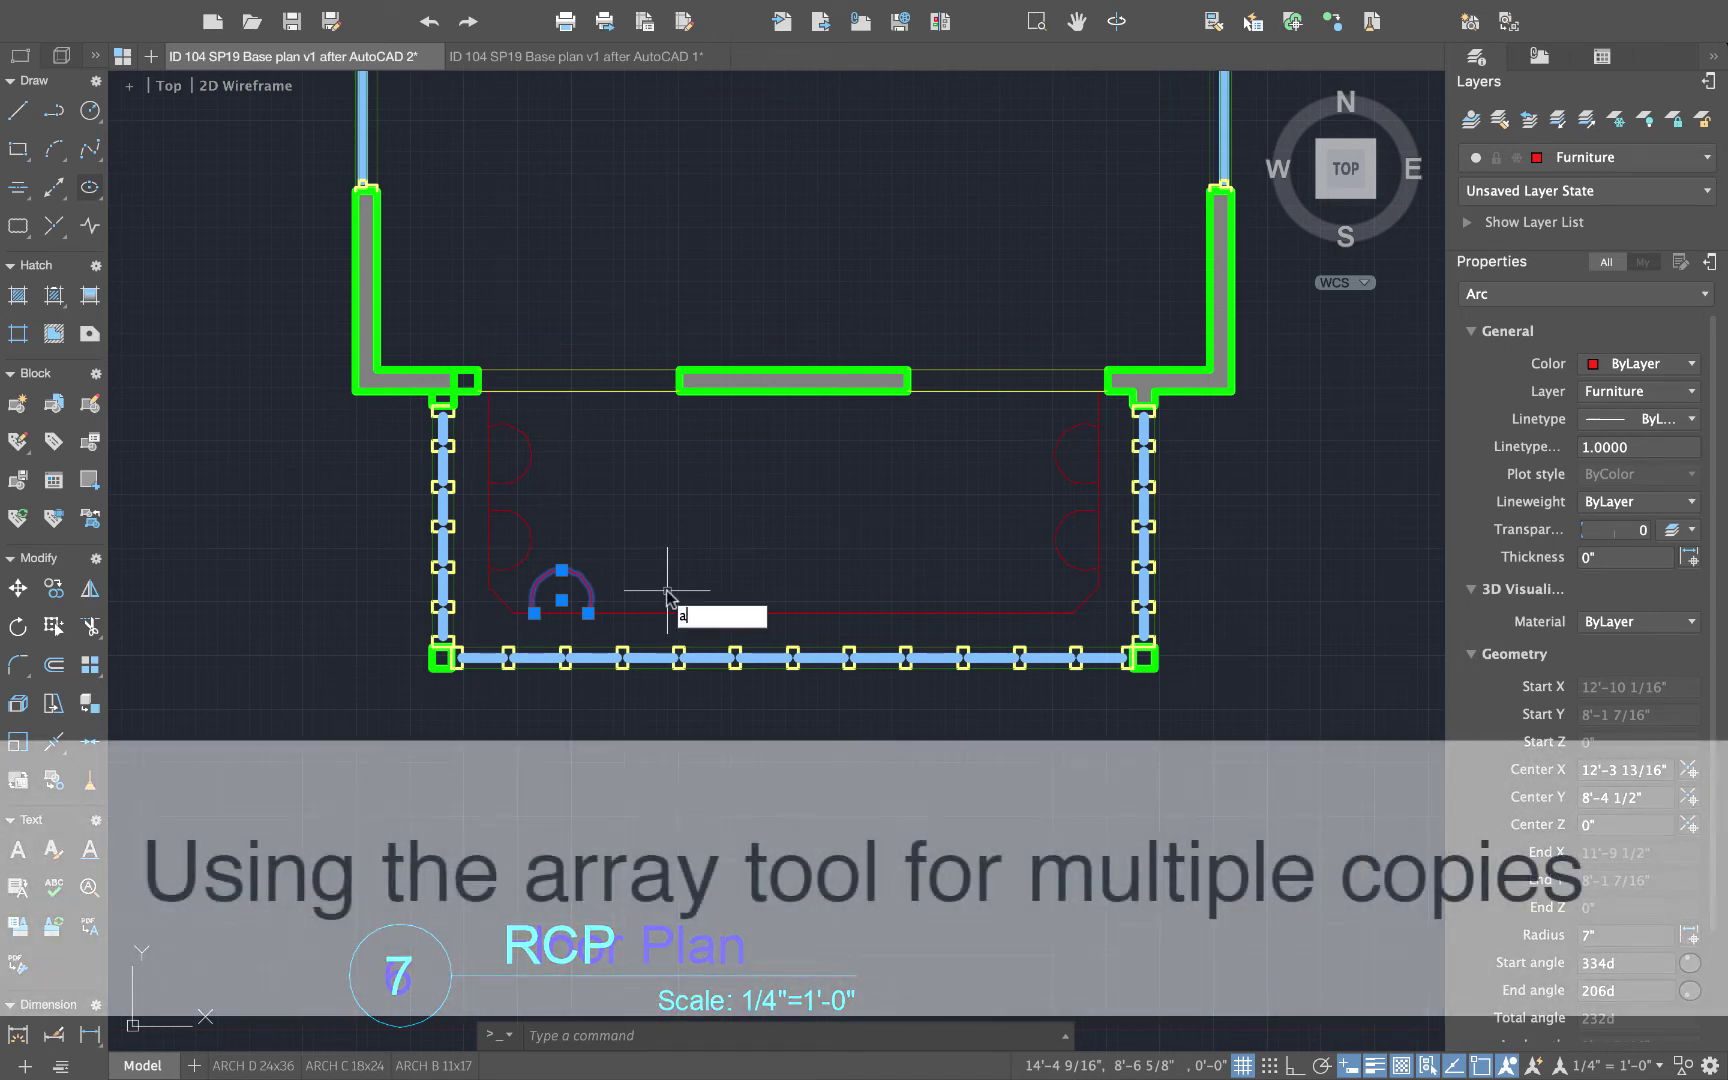
{"action": "type", "text": "rr"}
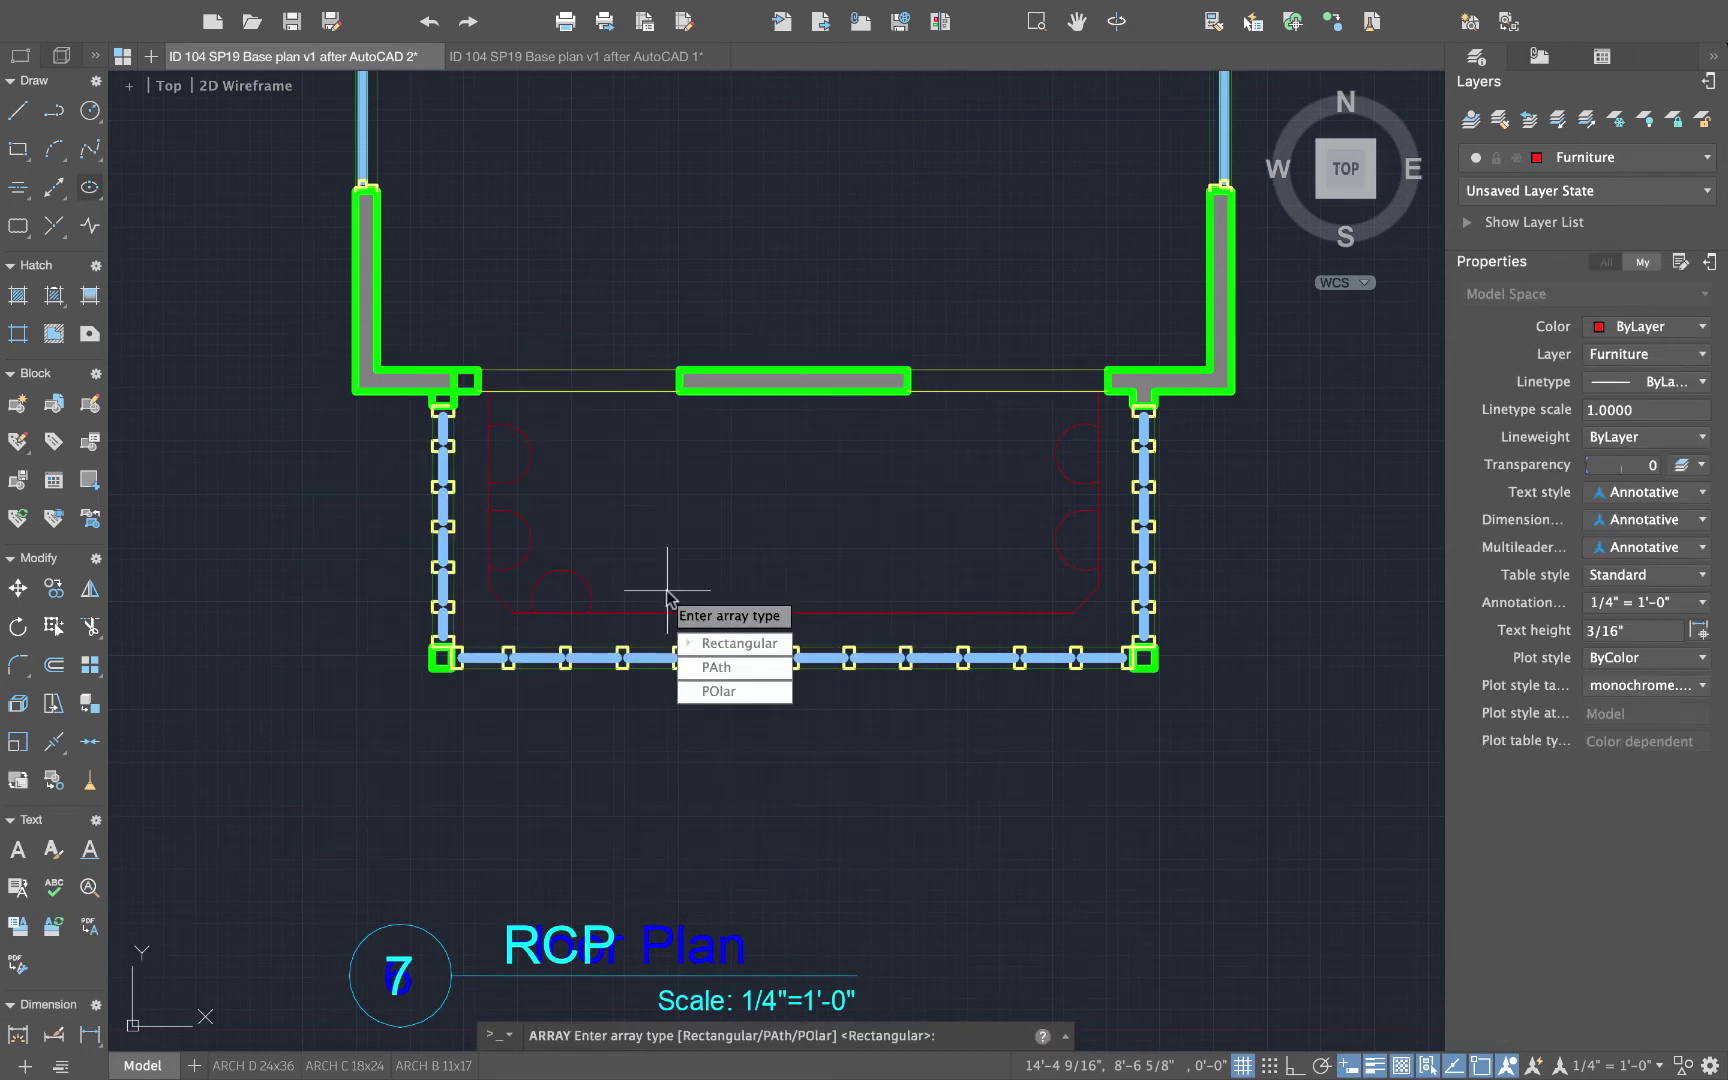
{"action": "left_click", "coordinate": [720, 650]}
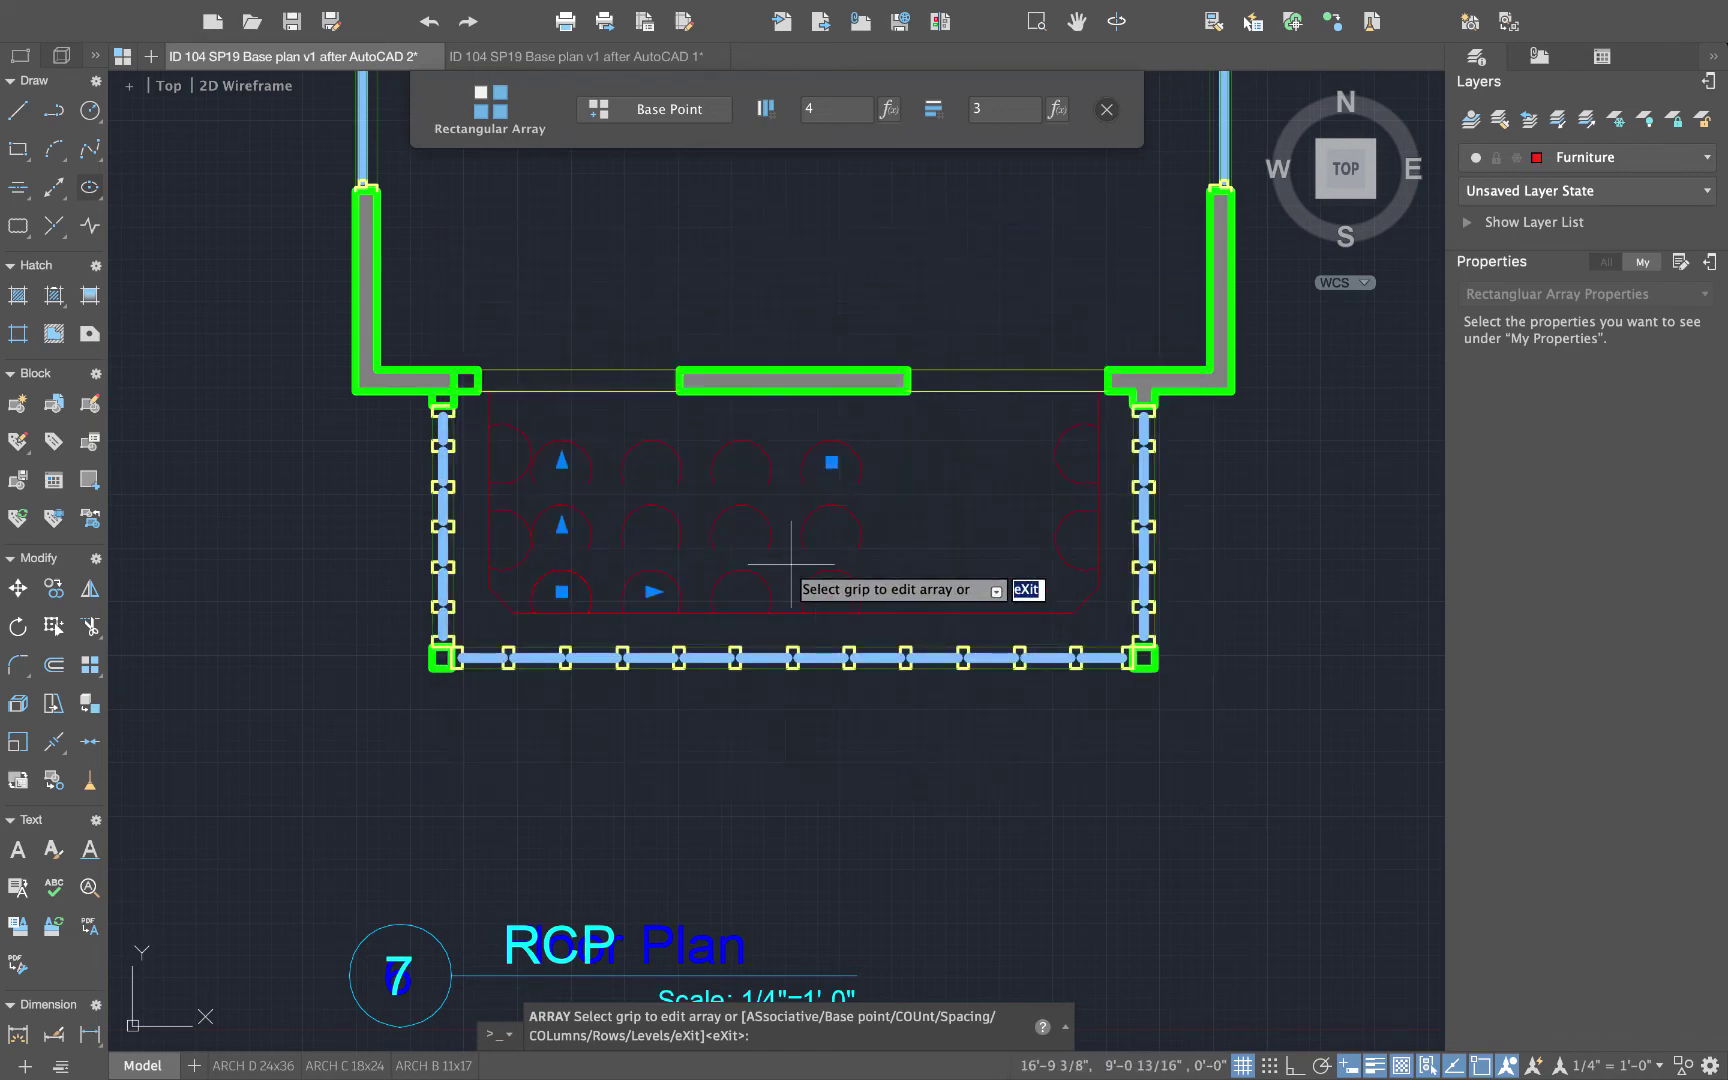
{"action": "scroll", "coordinate": [797, 558], "scroll_direction": "up", "scroll_amount": 2}
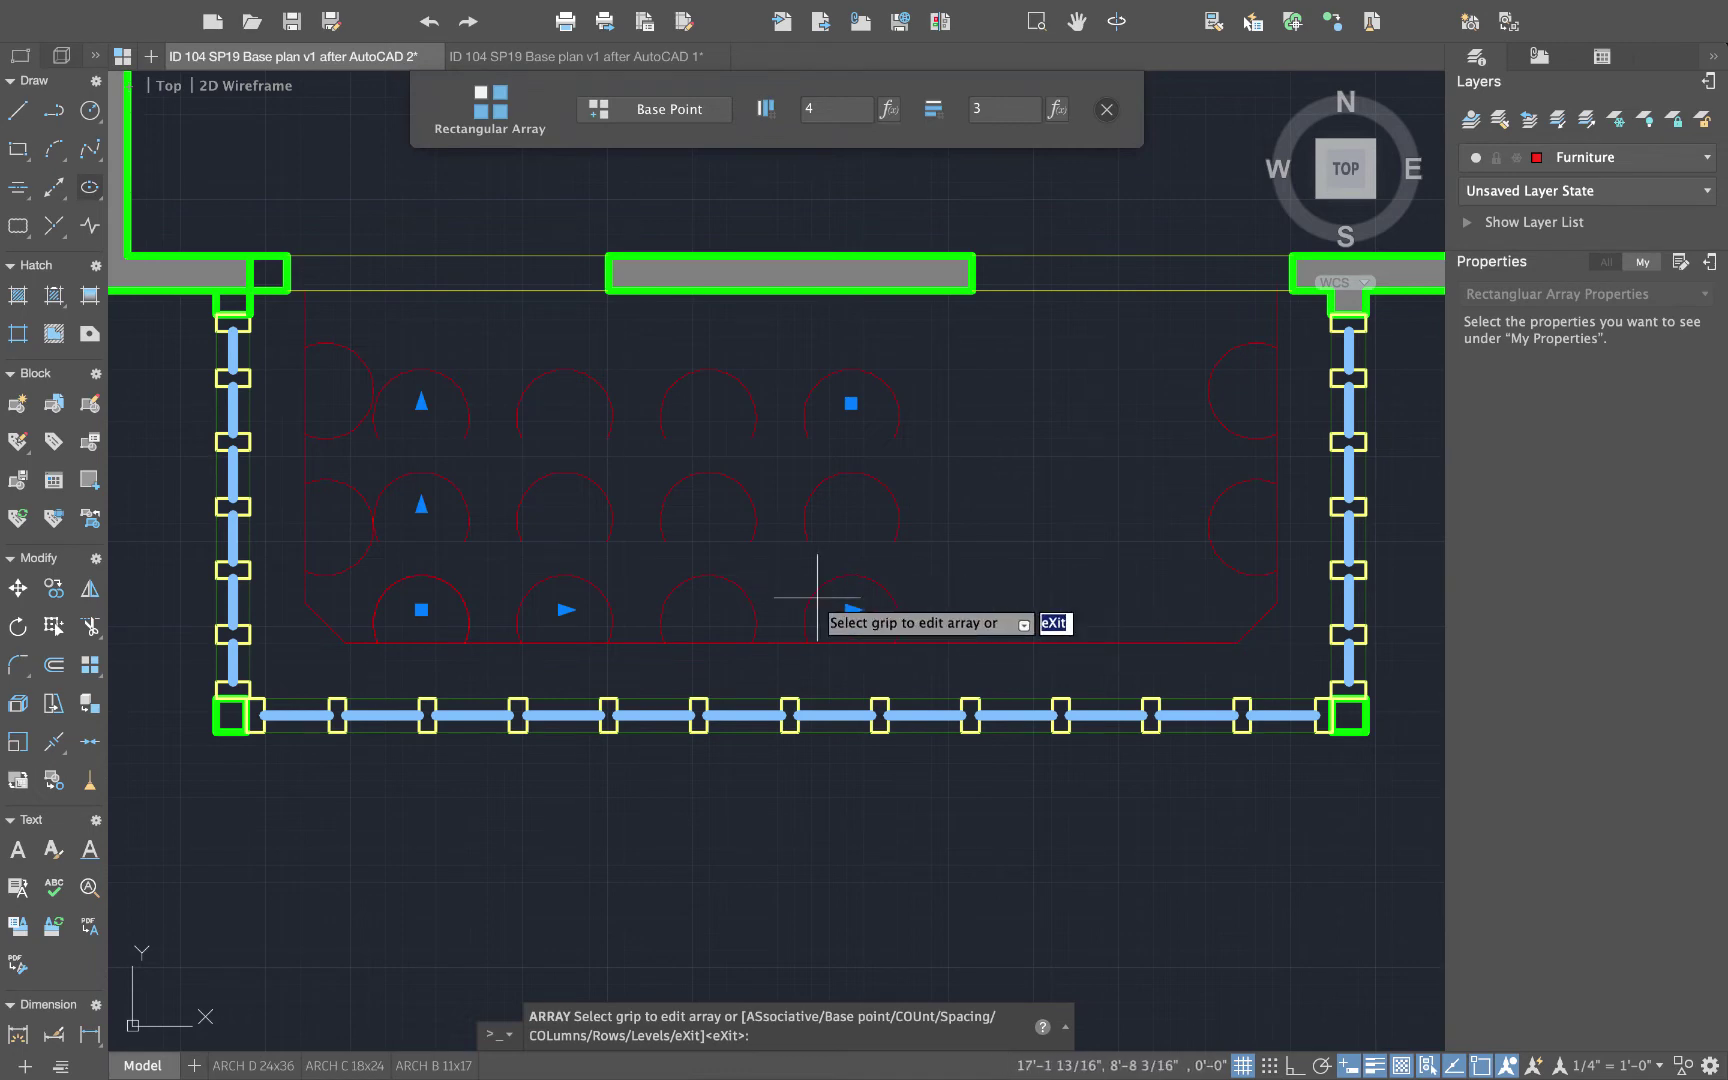
{"action": "left_click", "coordinate": [851, 609]}
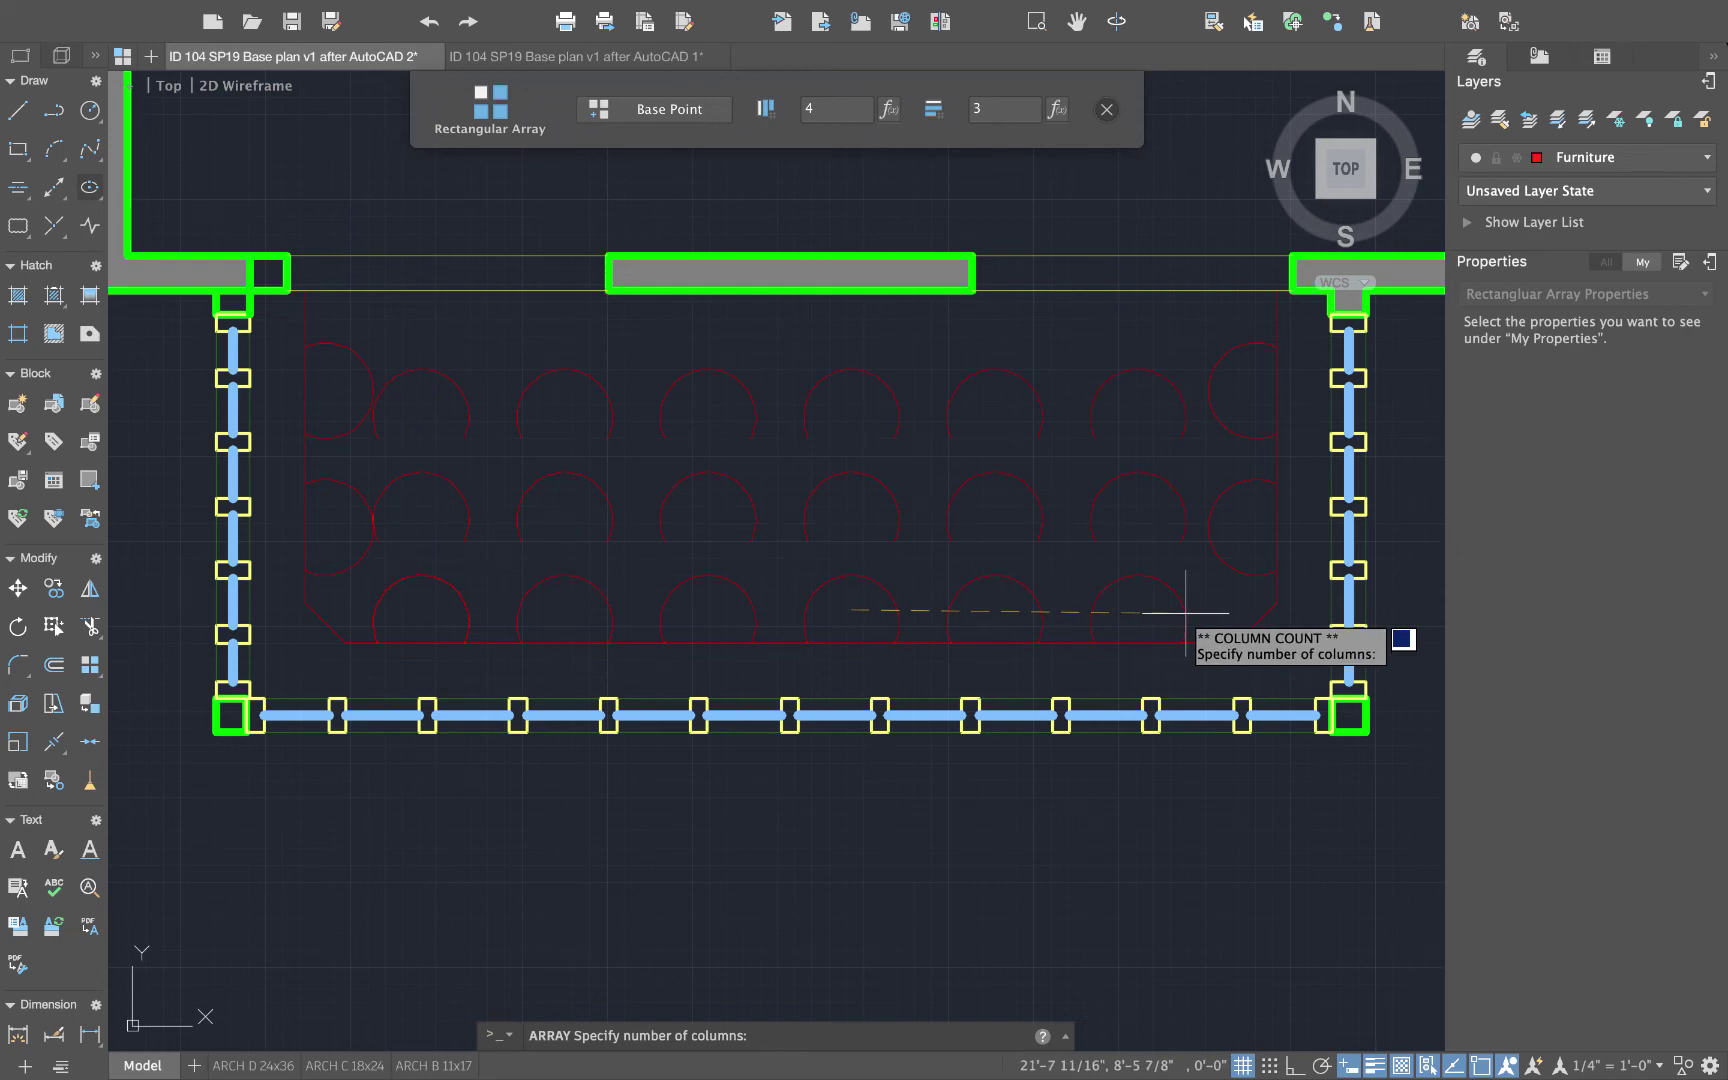
{"action": "left_click", "coordinate": [1185, 612]}
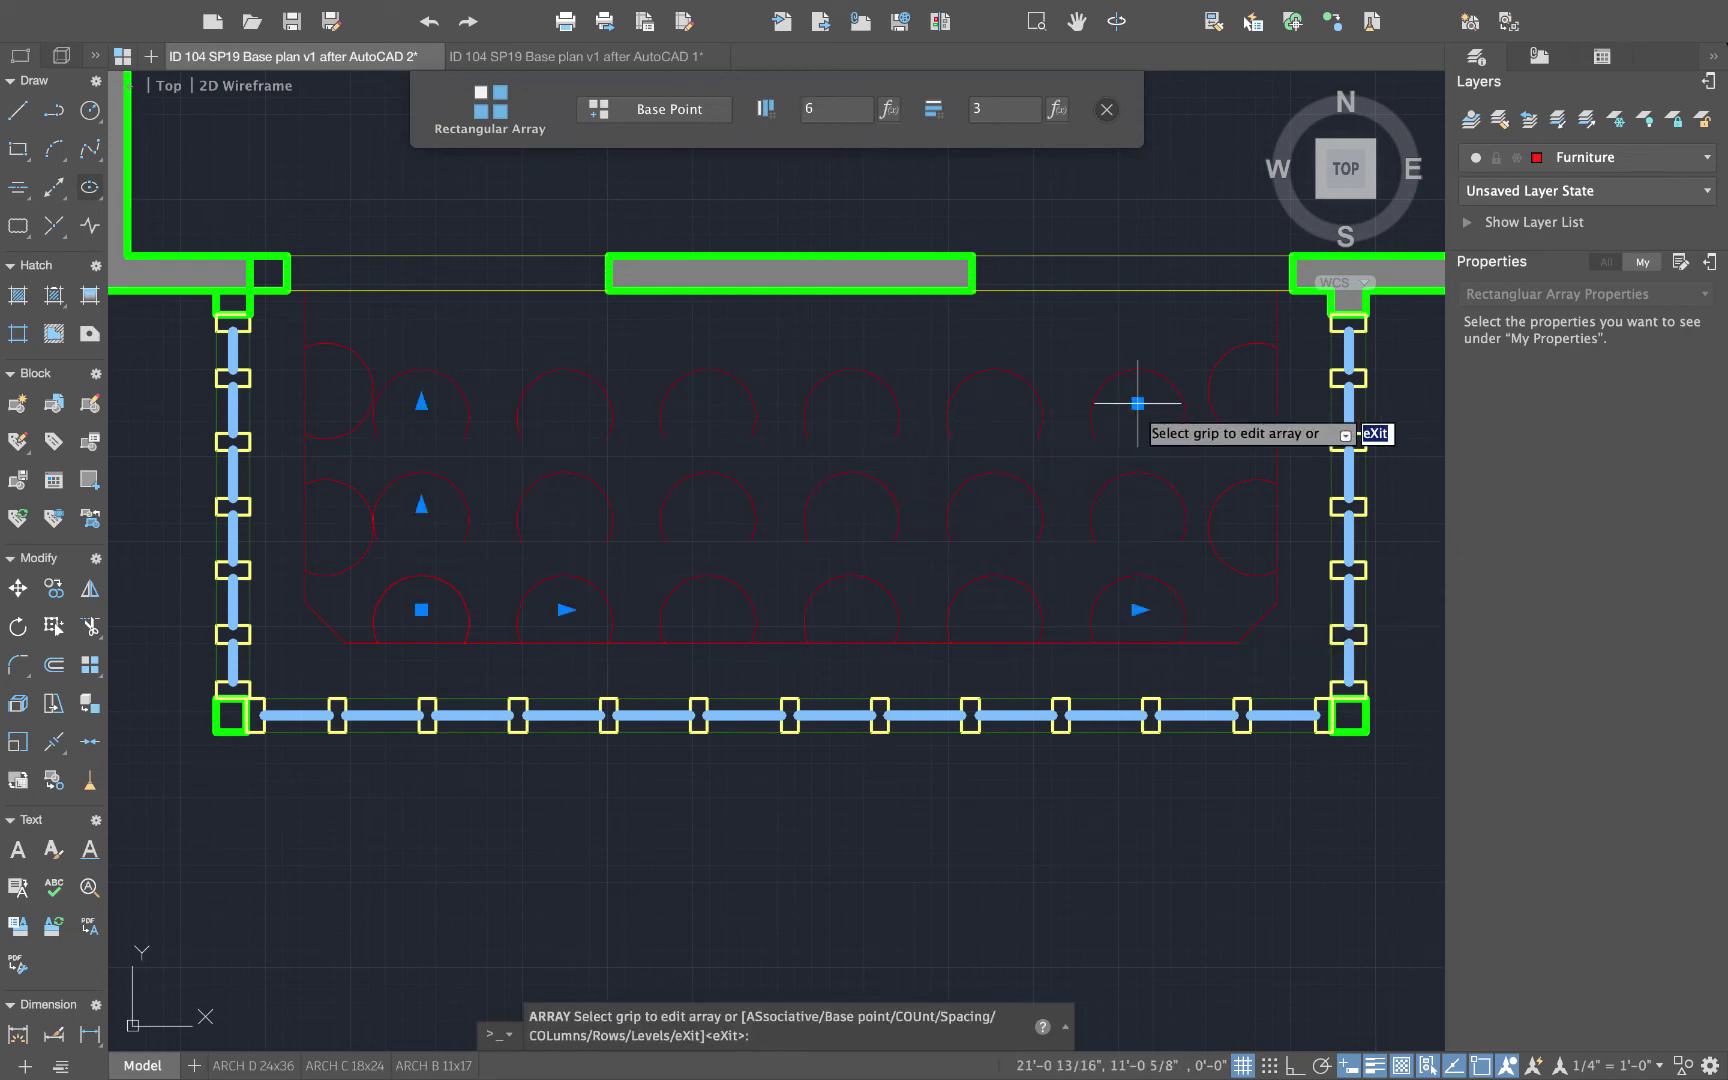
{"action": "left_click", "coordinate": [421, 401]}
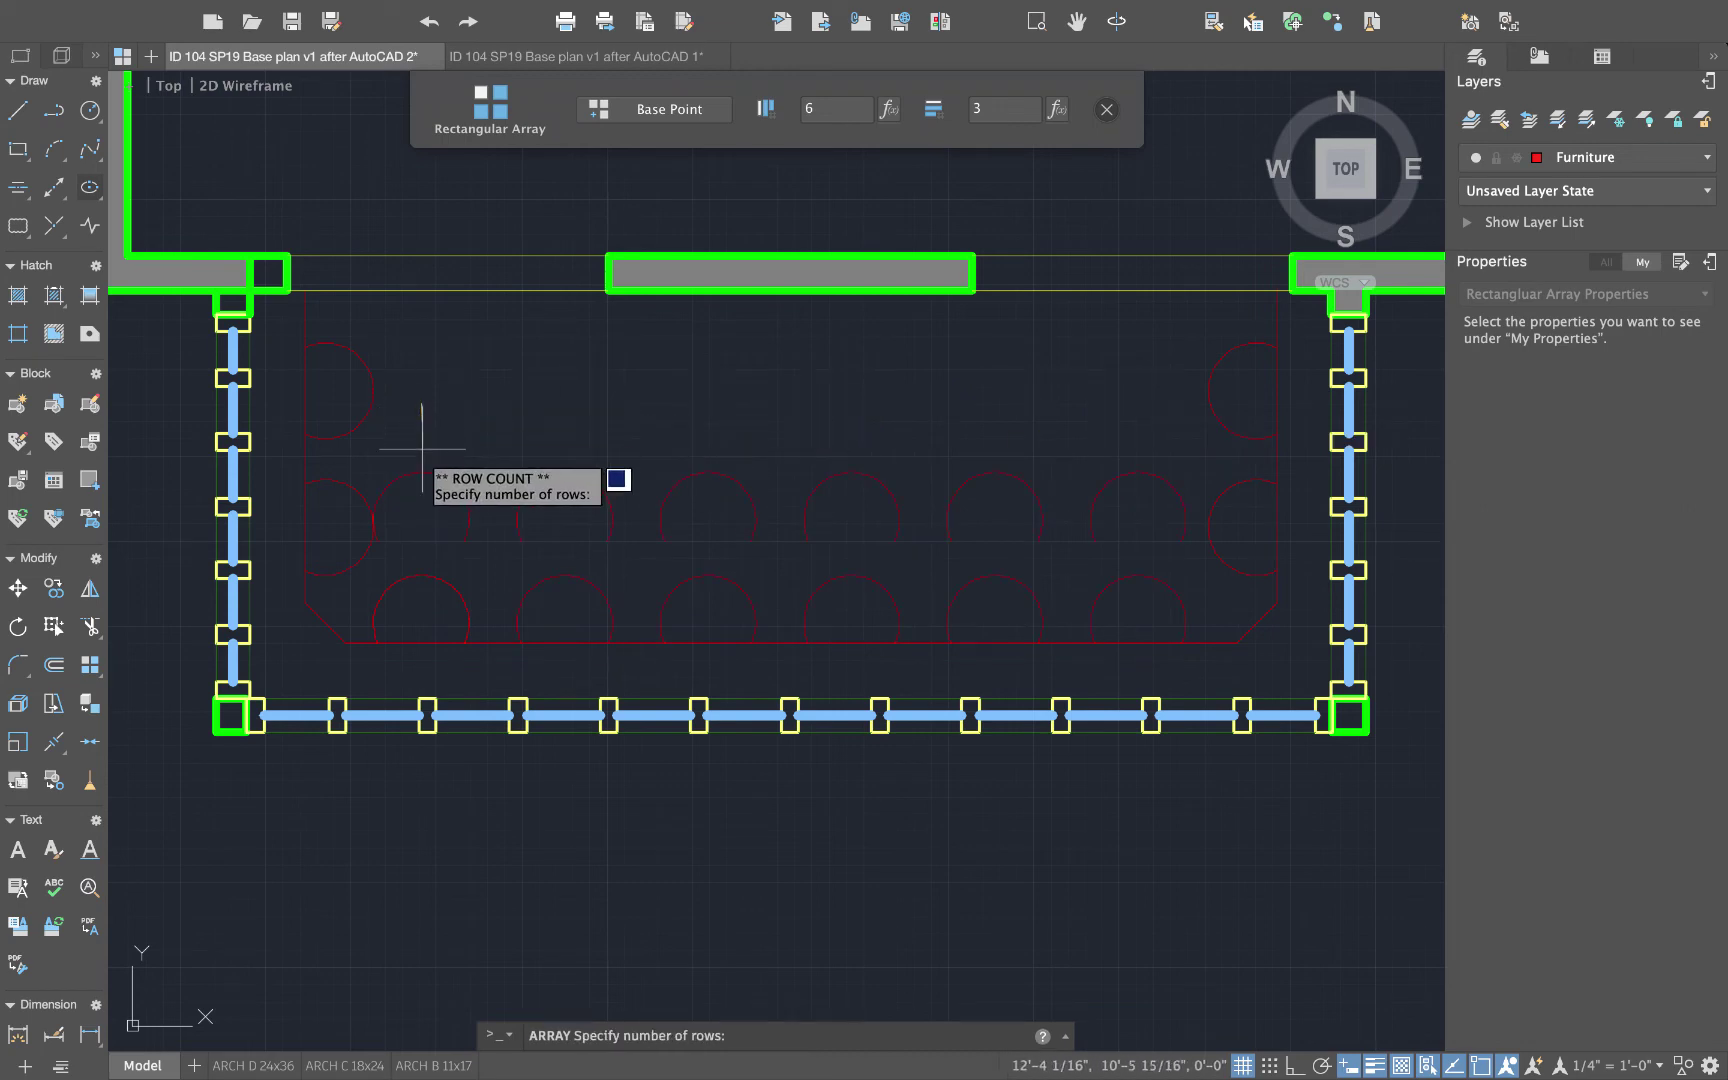
{"action": "left_click", "coordinate": [413, 579]}
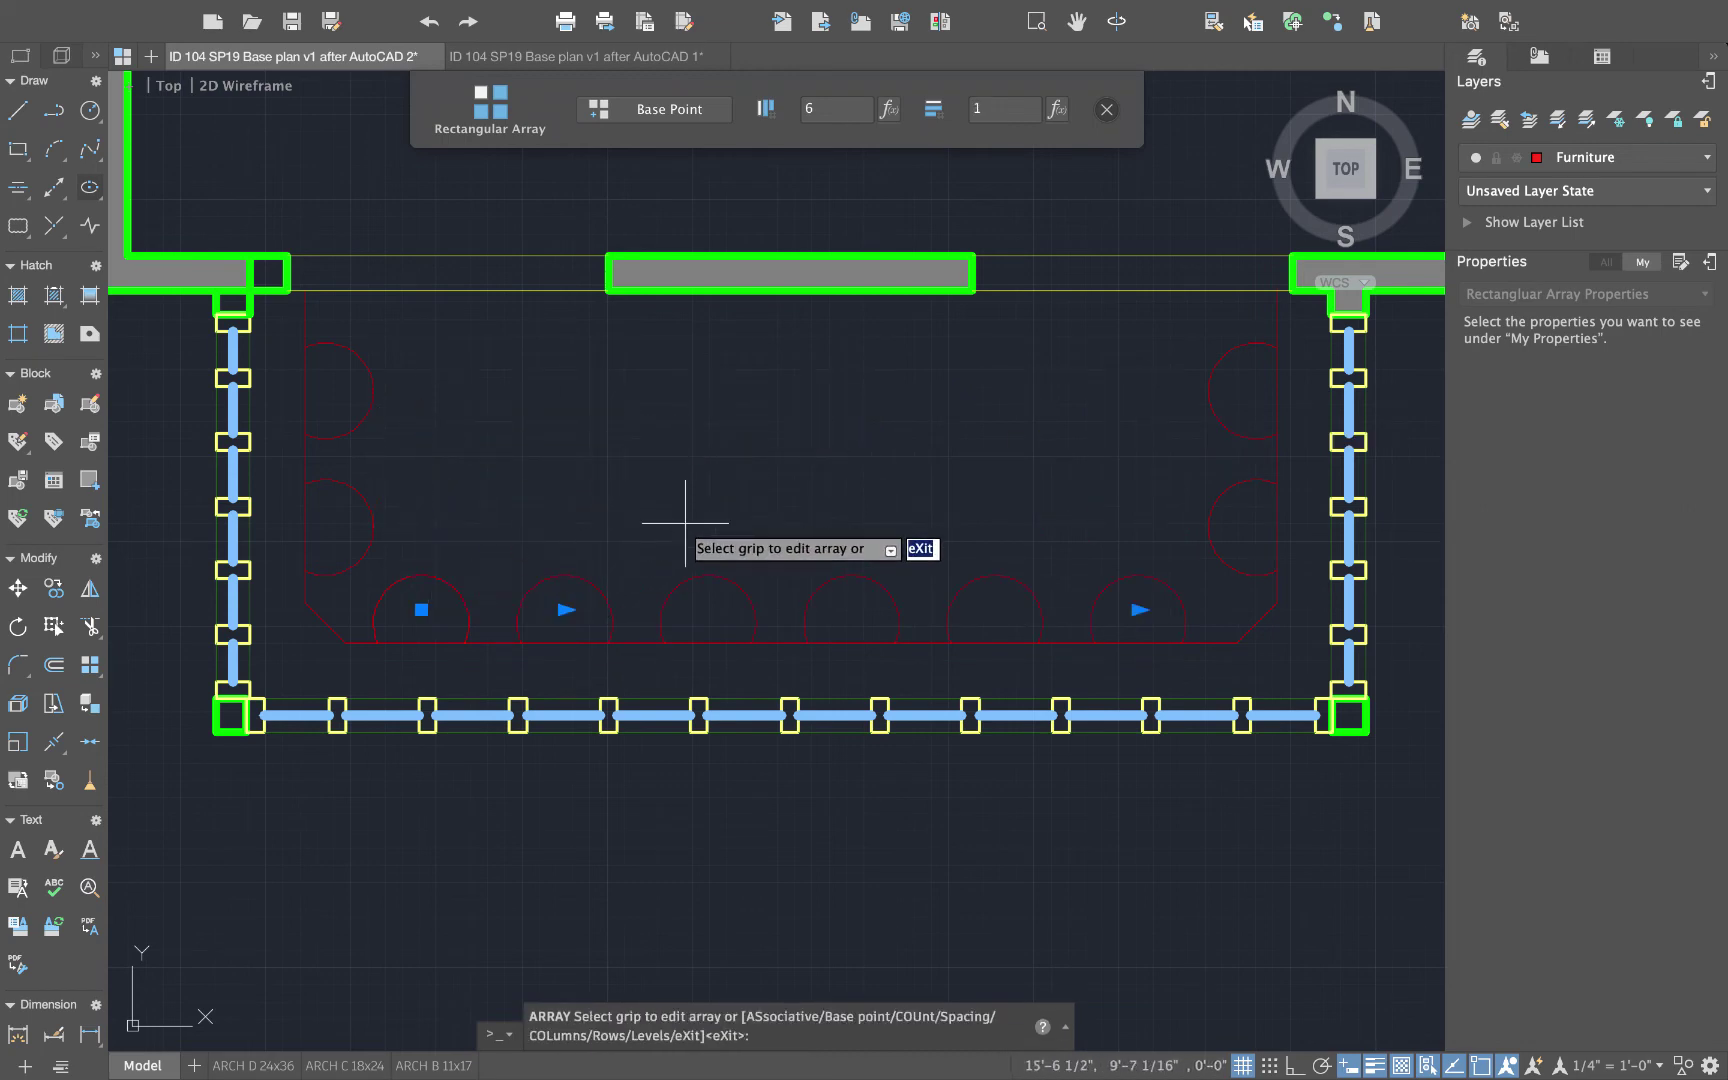
- Tighten the stool array's column spacing to about 1'-7" and extend it to 7 columns along the lower counter line
{"action": "left_click", "coordinate": [566, 609]}
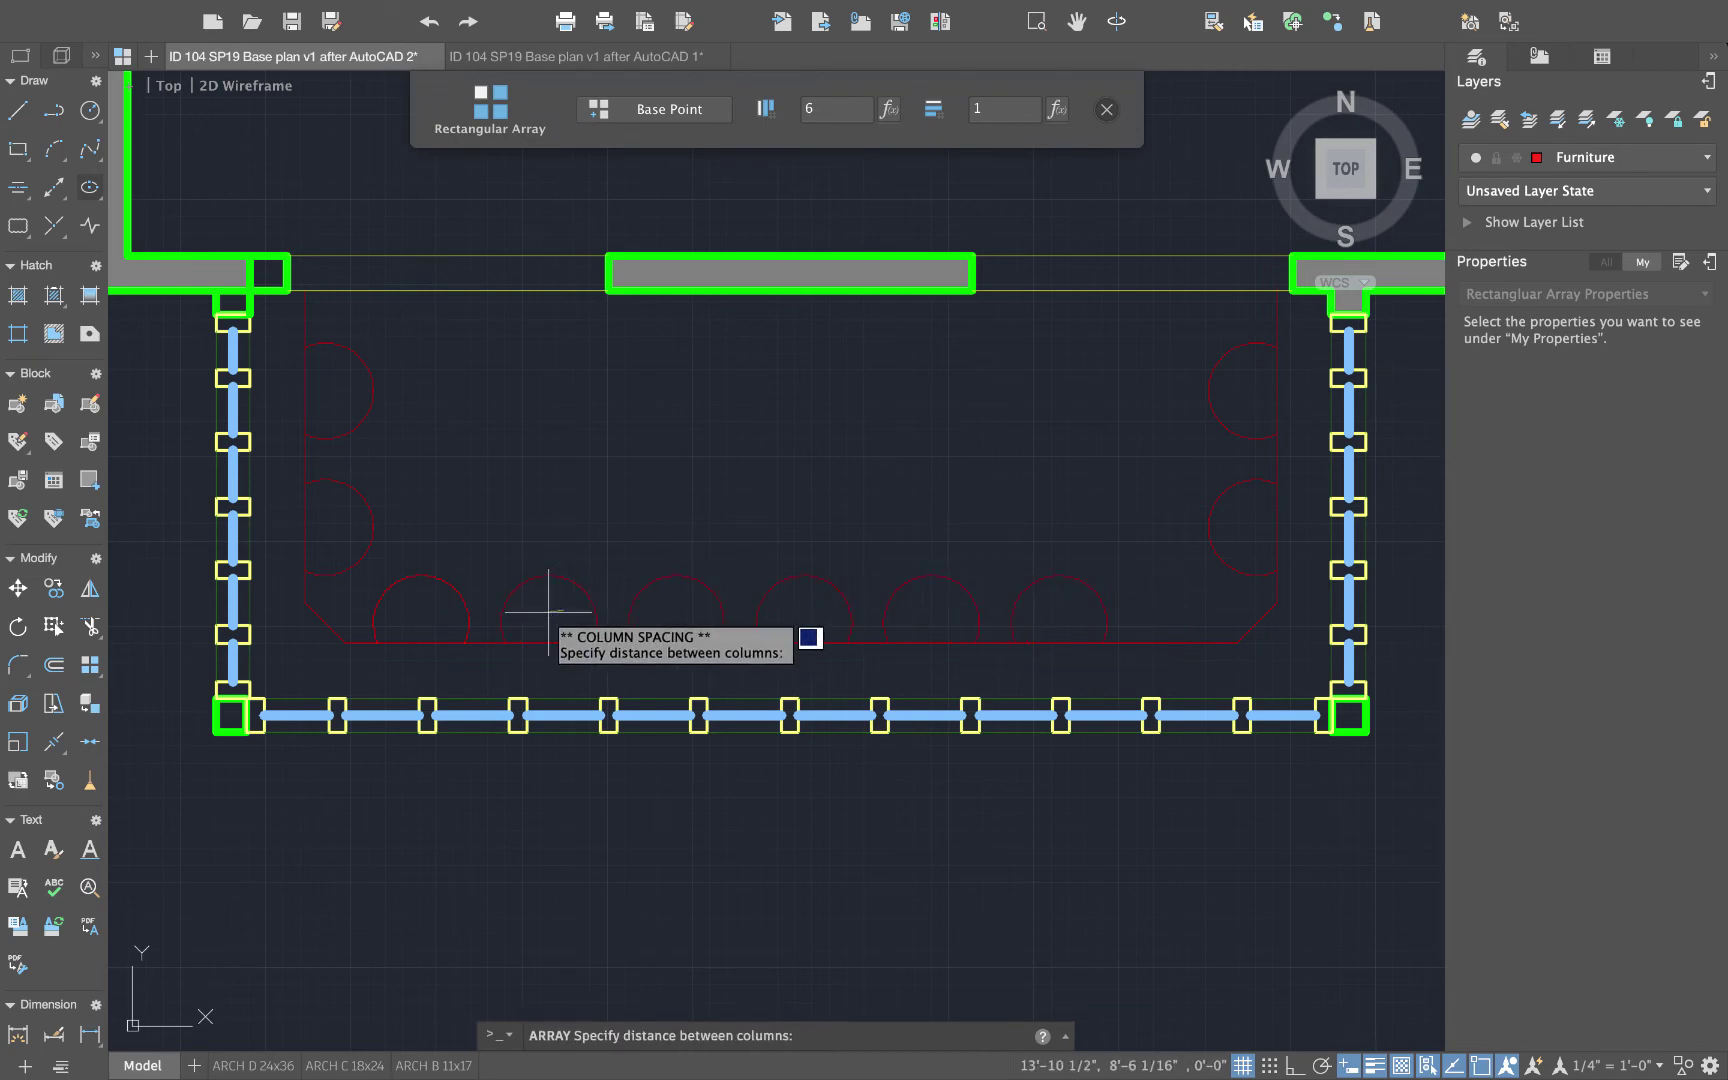
{"action": "left_click", "coordinate": [549, 609]}
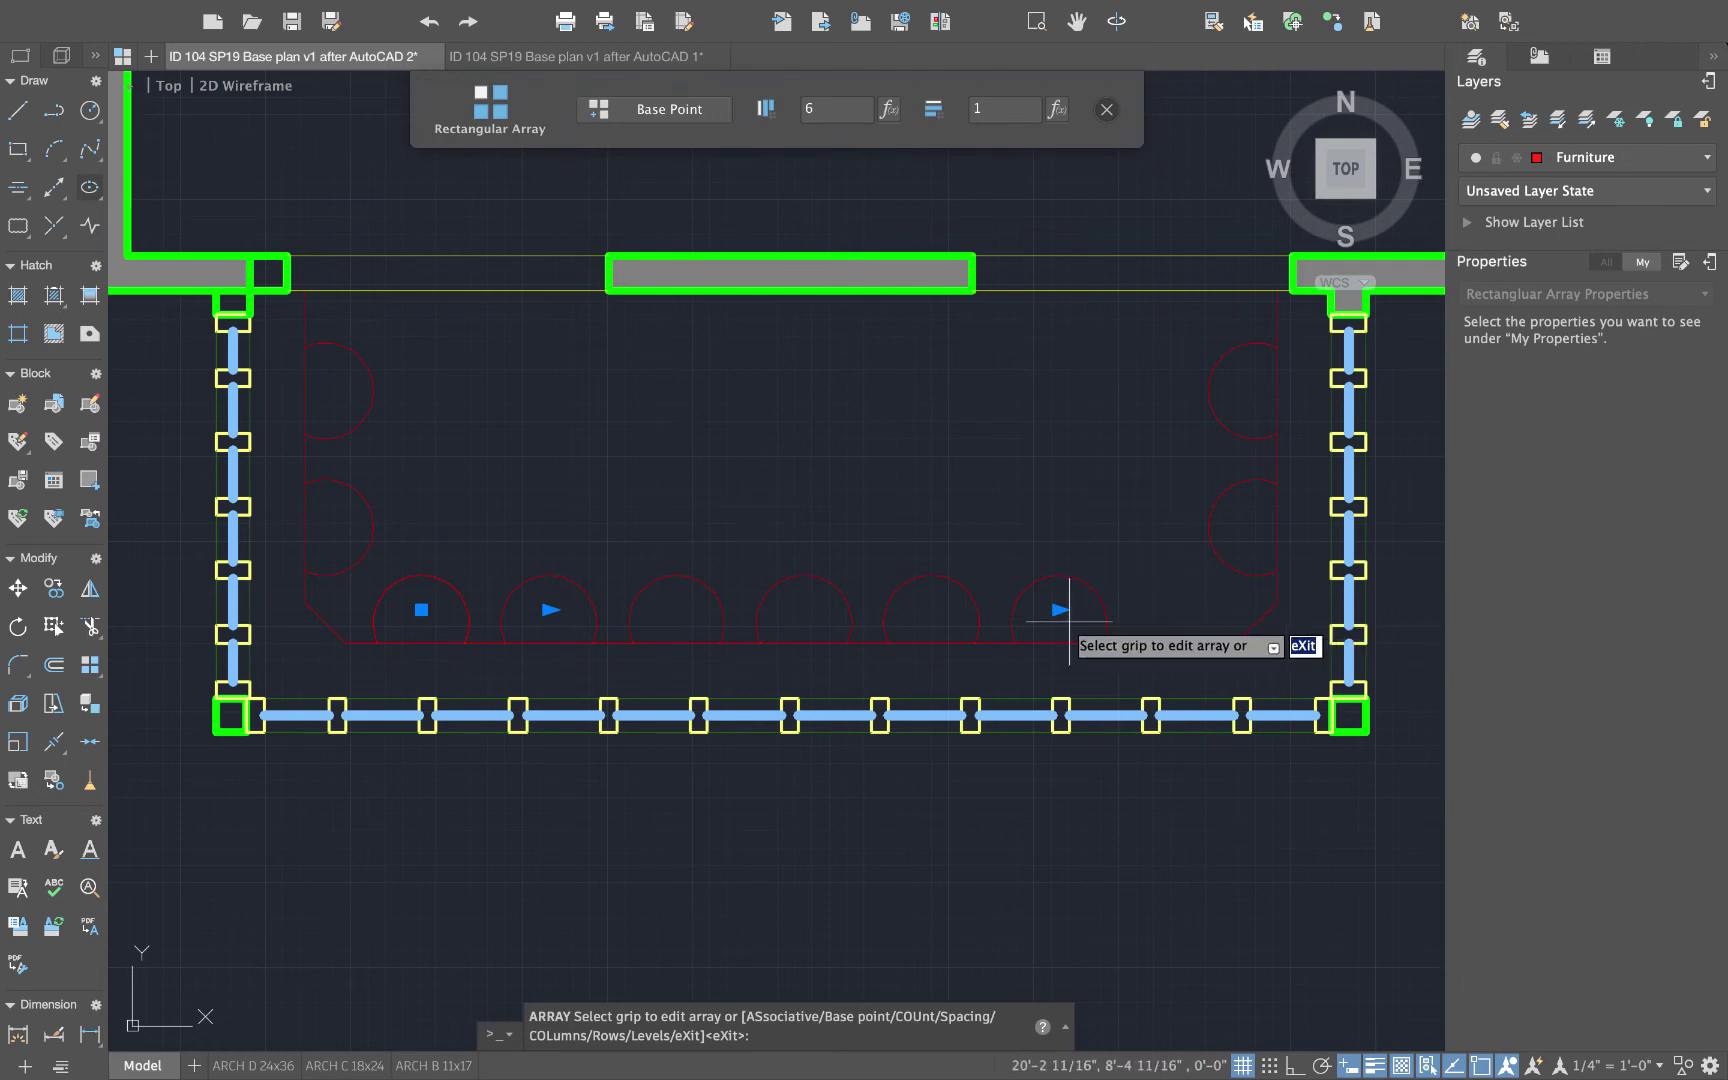
{"action": "left_click", "coordinate": [1058, 609]}
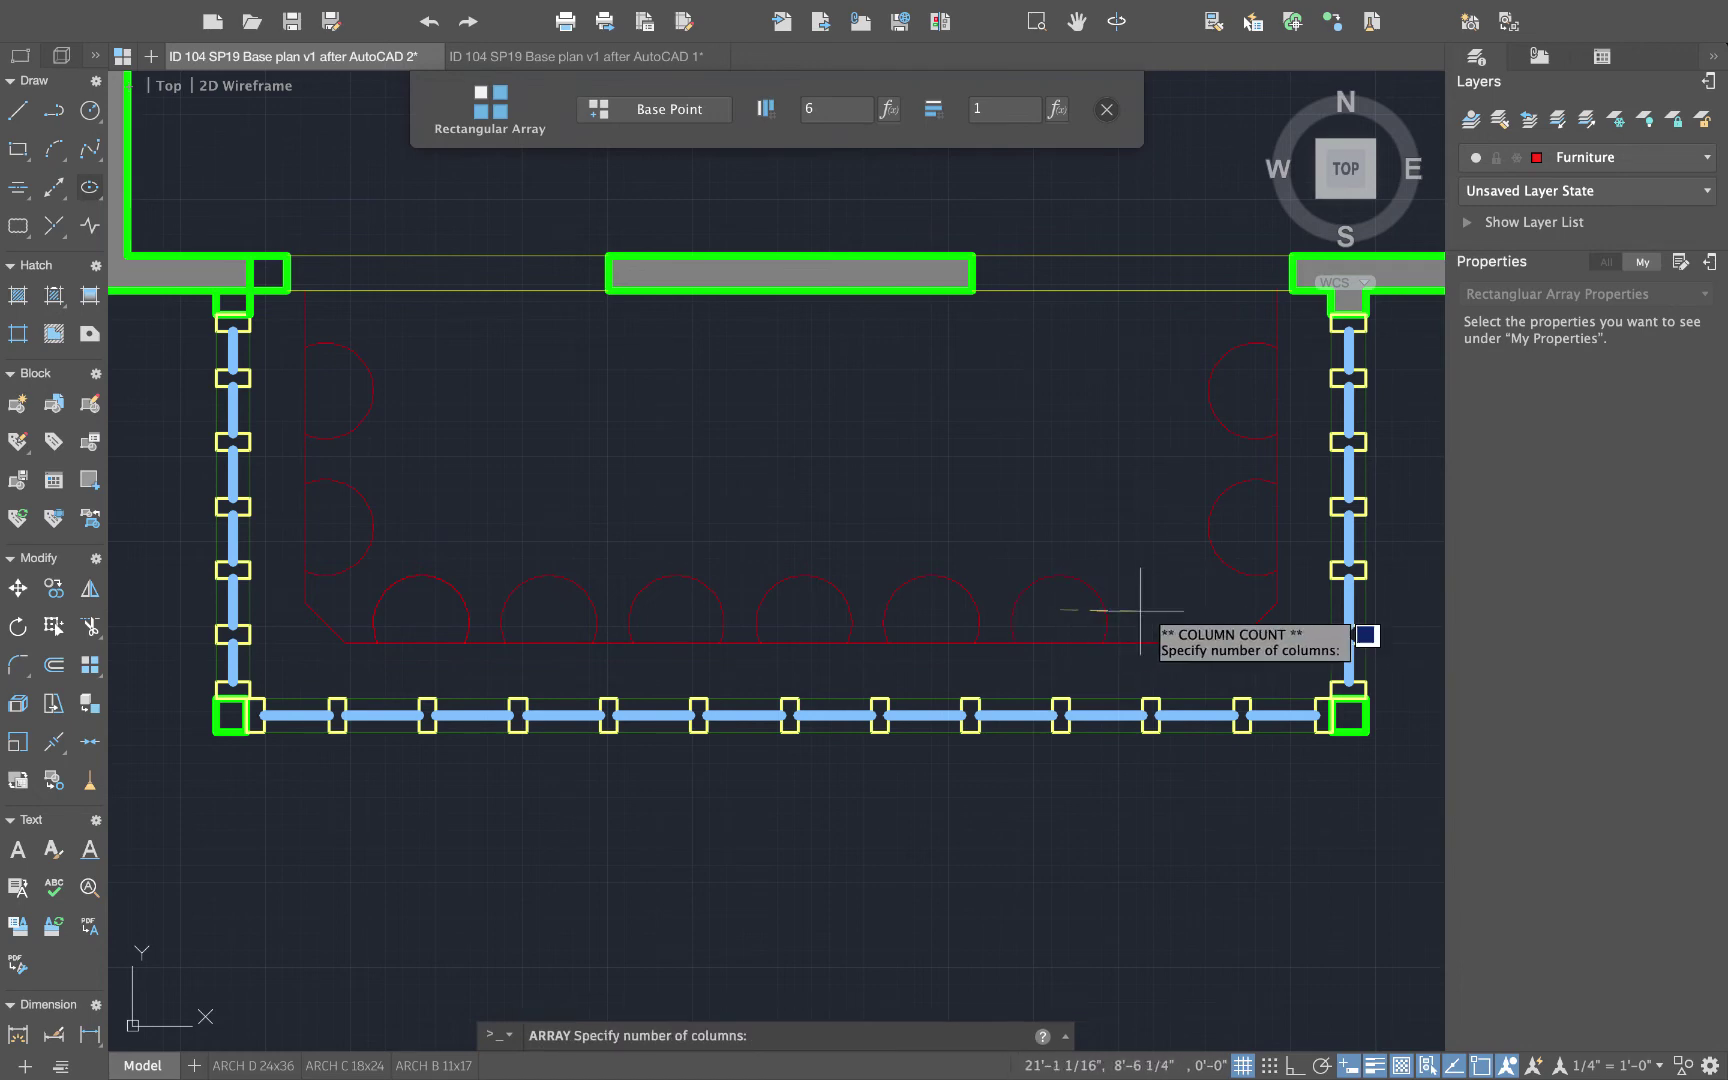
{"action": "left_click", "coordinate": [1212, 617]}
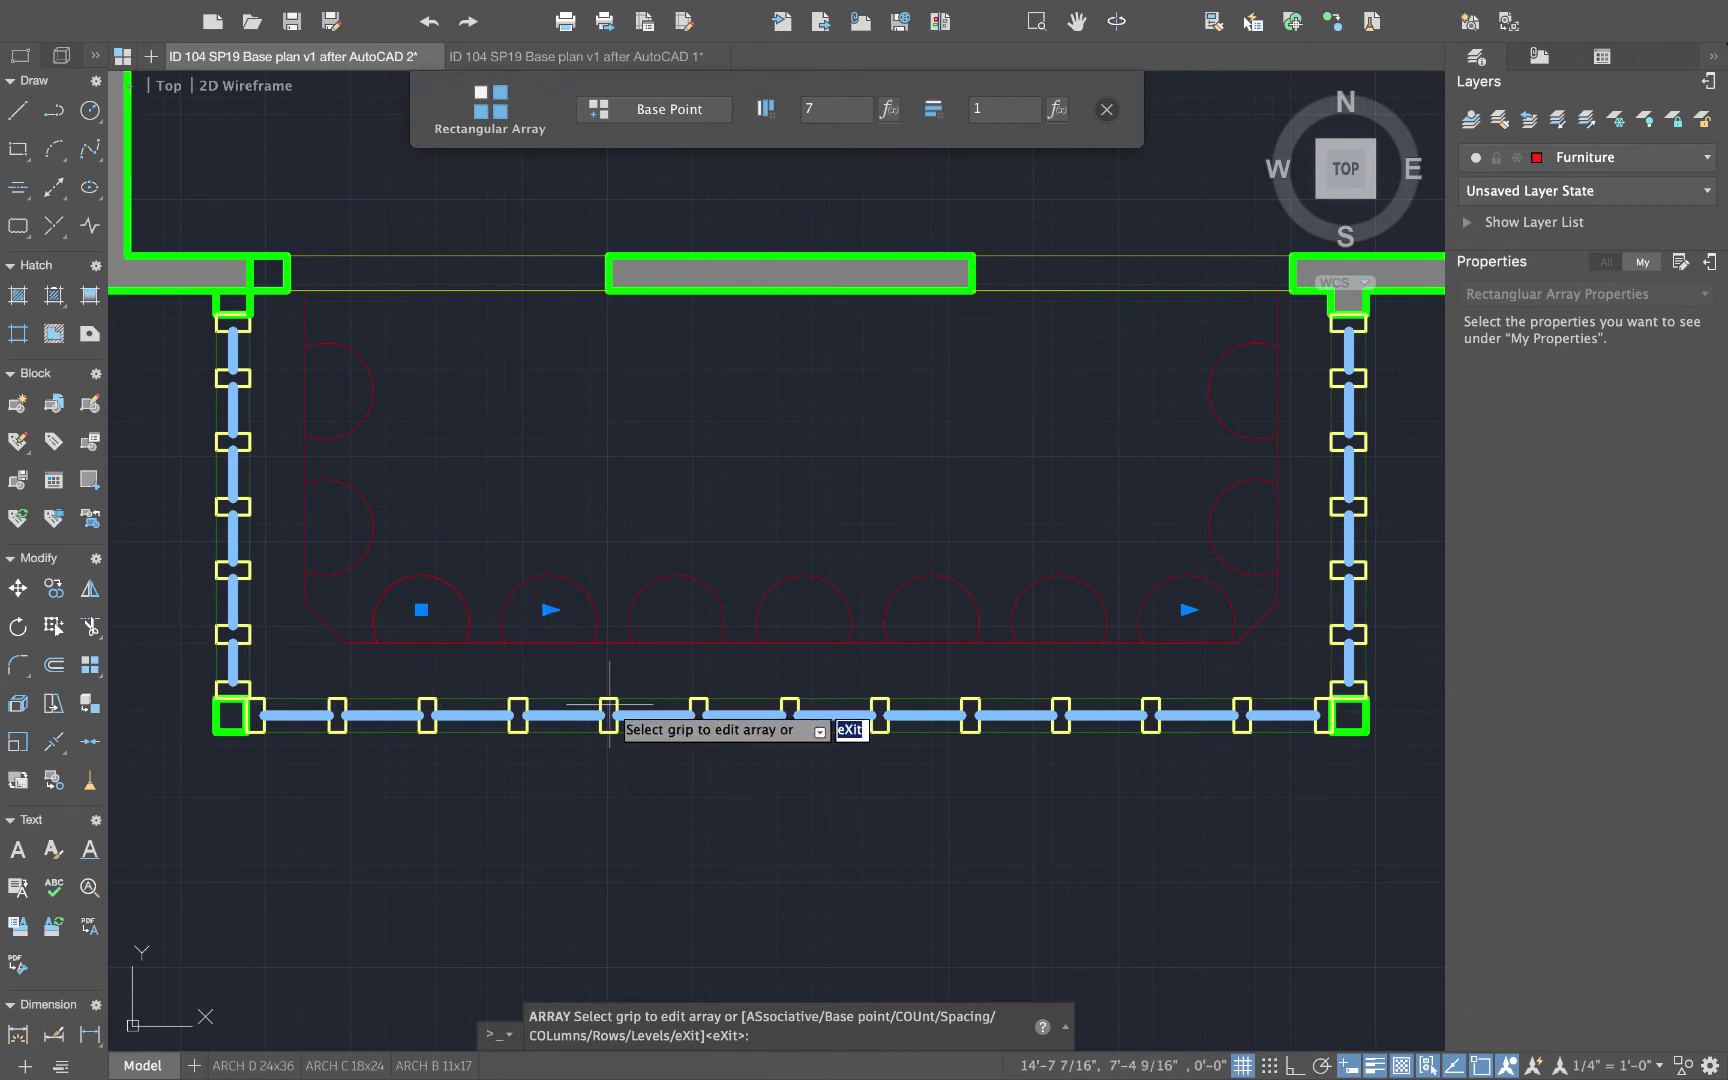
- Reduce the stool array on the lower counter line to 6 columns and widen its column spacing to spread the stools along the counter
{"action": "left_click", "coordinate": [1186, 609]}
{"action": "left_click", "coordinate": [1120, 609]}
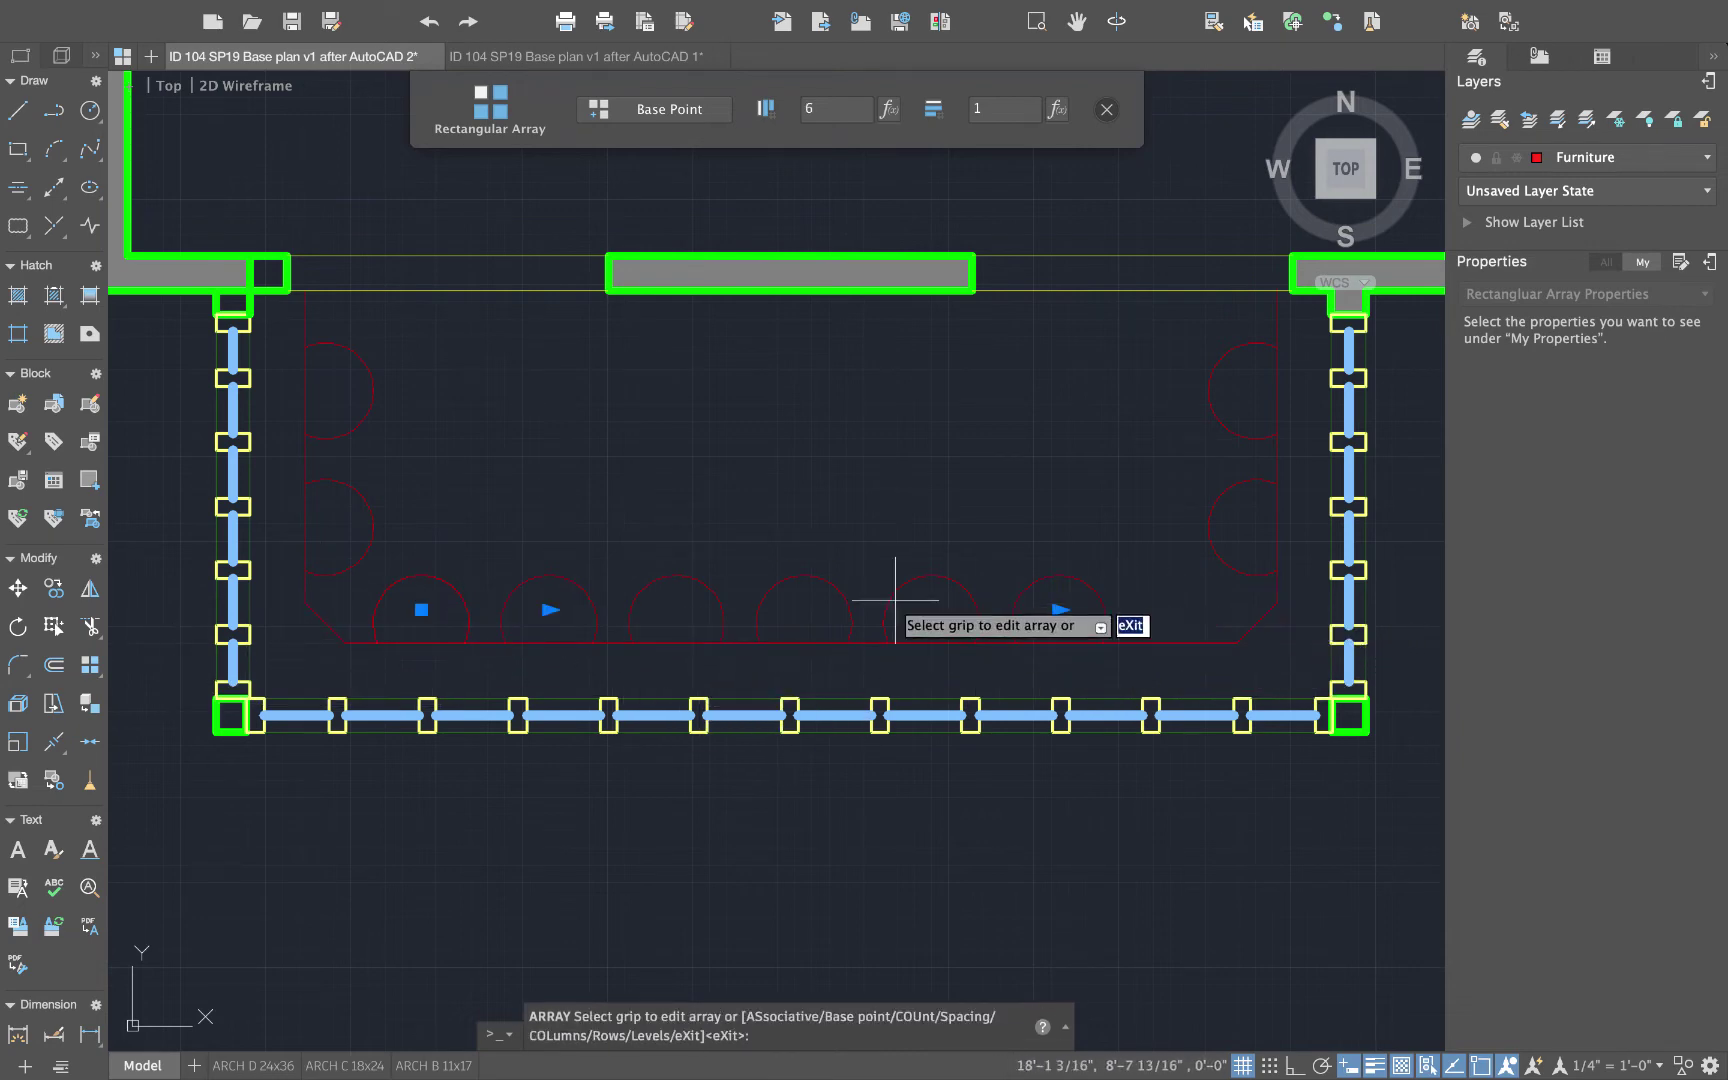
{"action": "left_click", "coordinate": [545, 610]}
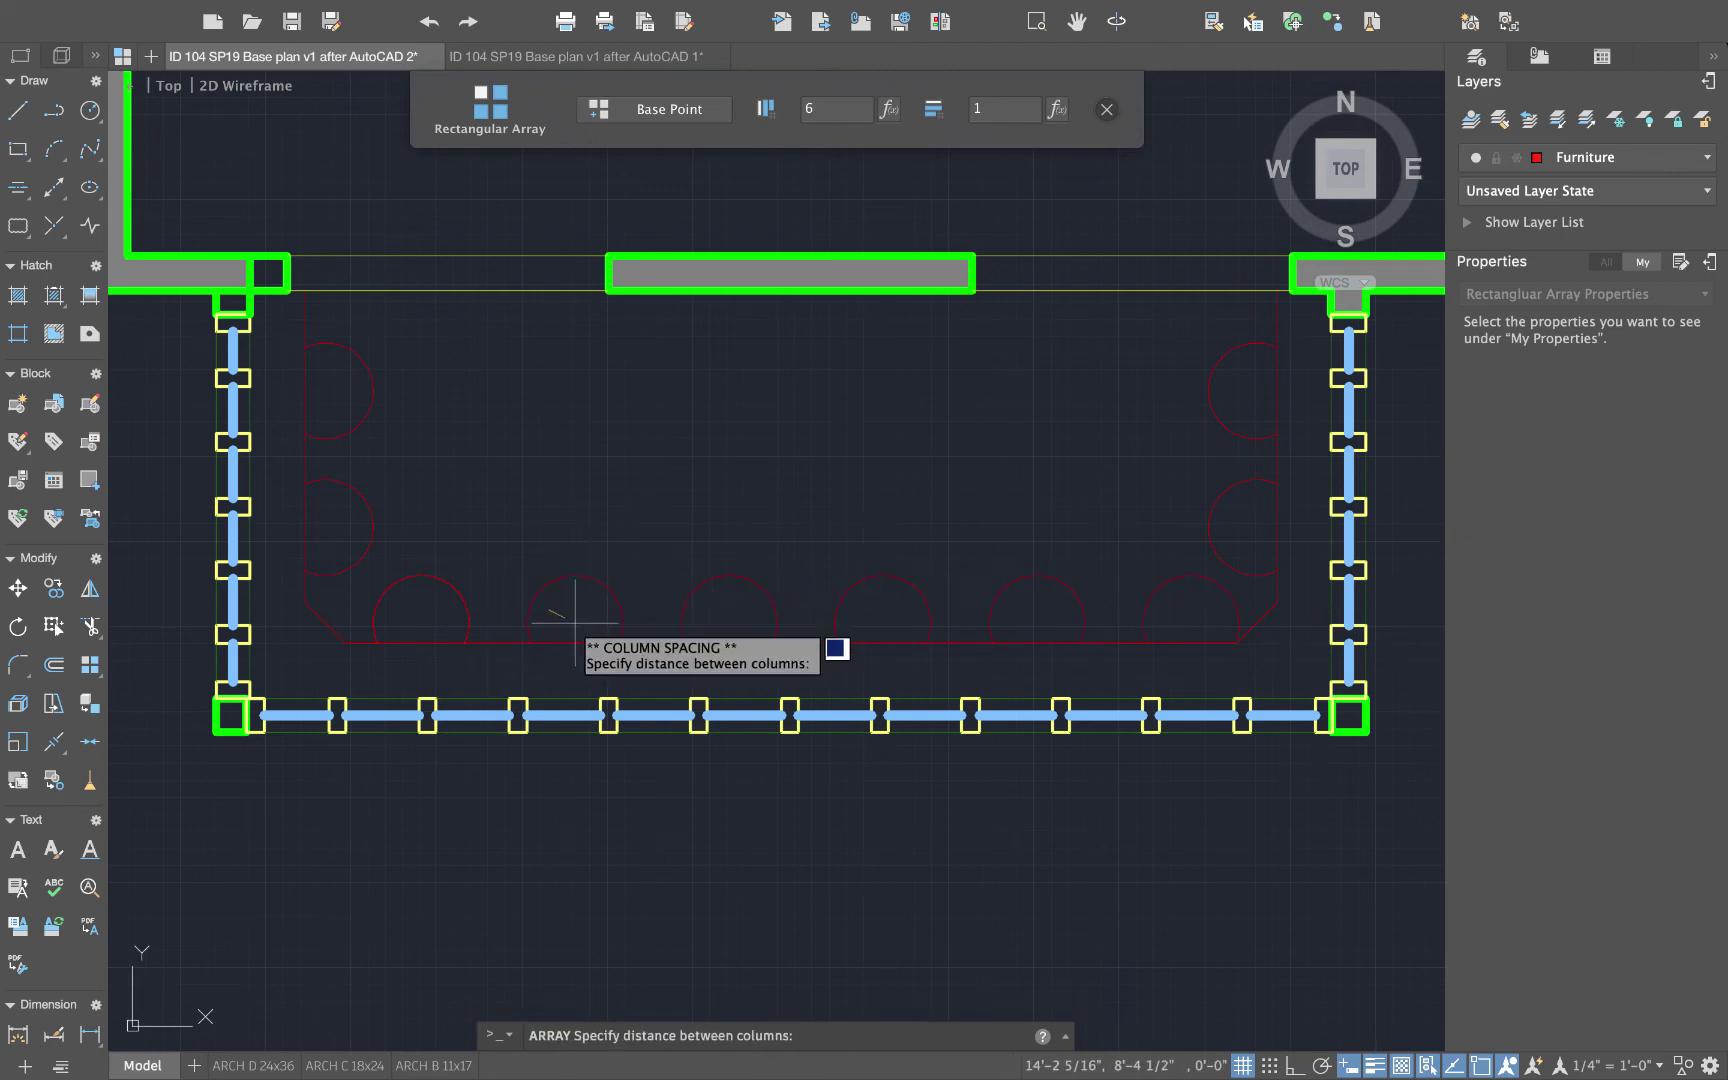
{"action": "left_click", "coordinate": [566, 614]}
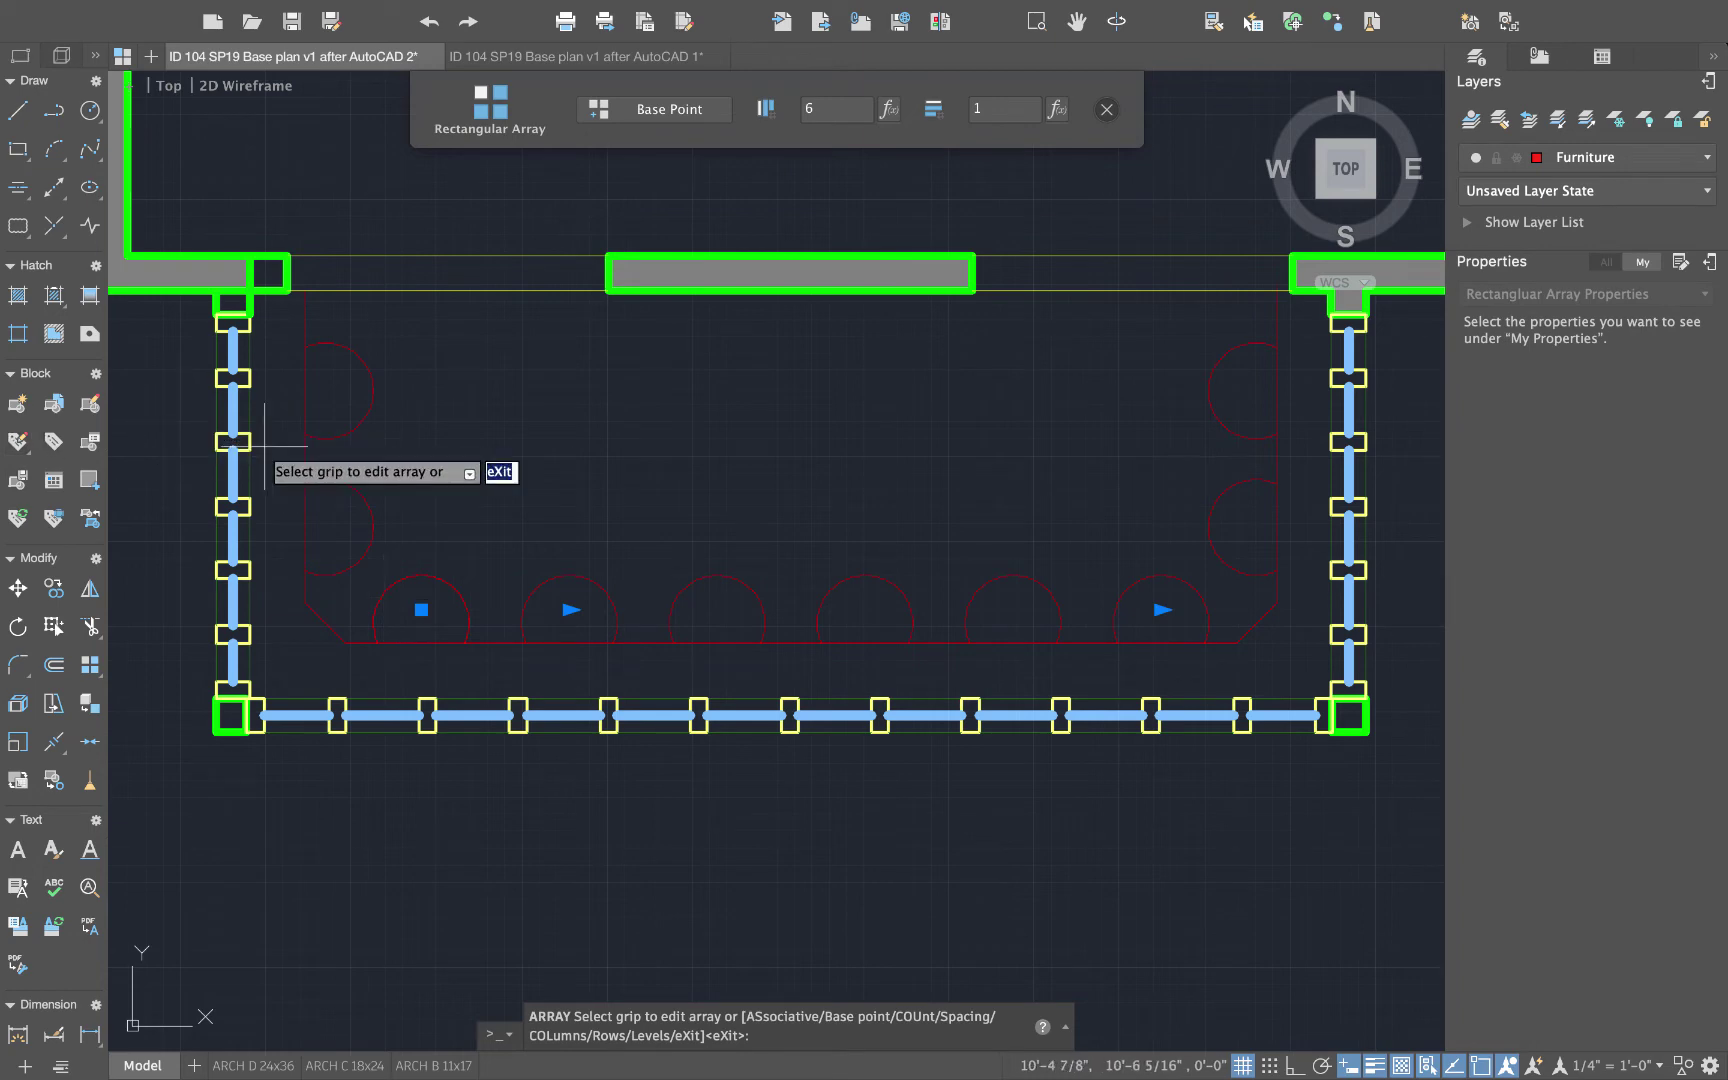
{"action": "key", "text": "Escape"}
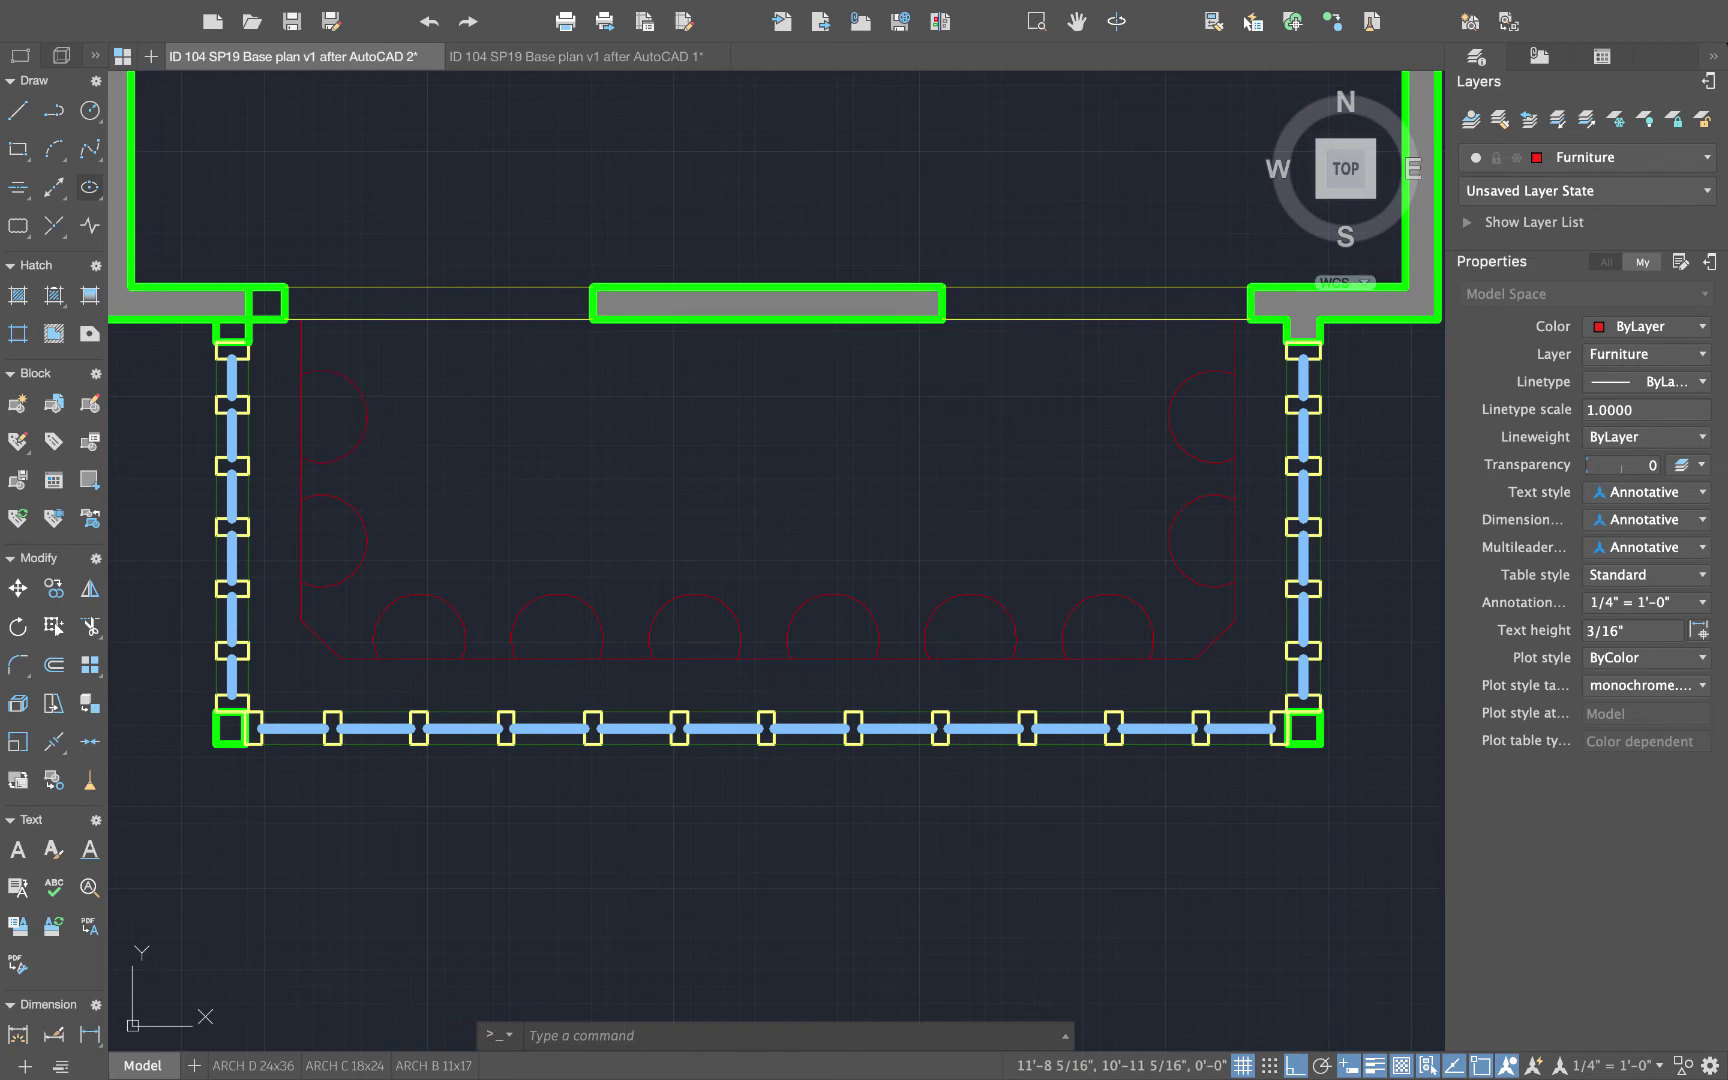
- Open the Stool seat block in the Block Editor and move its arc to layer 0
{"action": "double_click", "coordinate": [365, 415]}
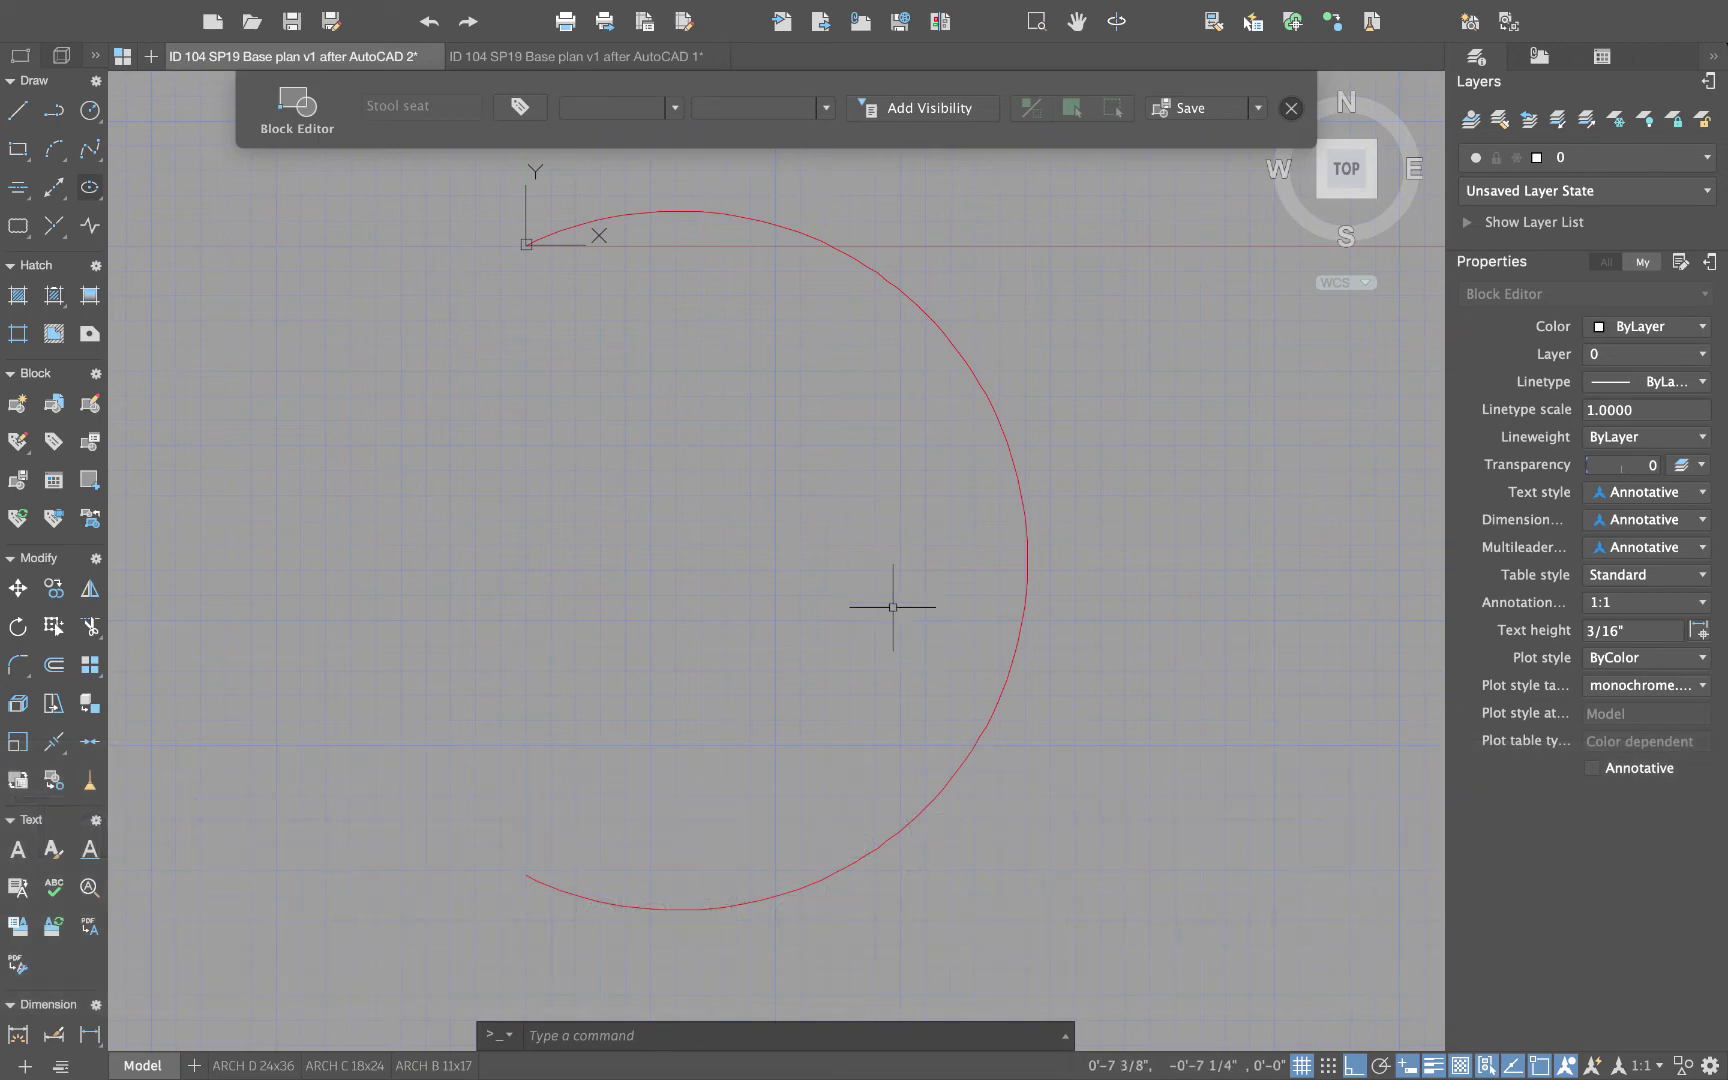
{"action": "scroll", "coordinate": [927, 600], "scroll_direction": "down", "scroll_amount": 3}
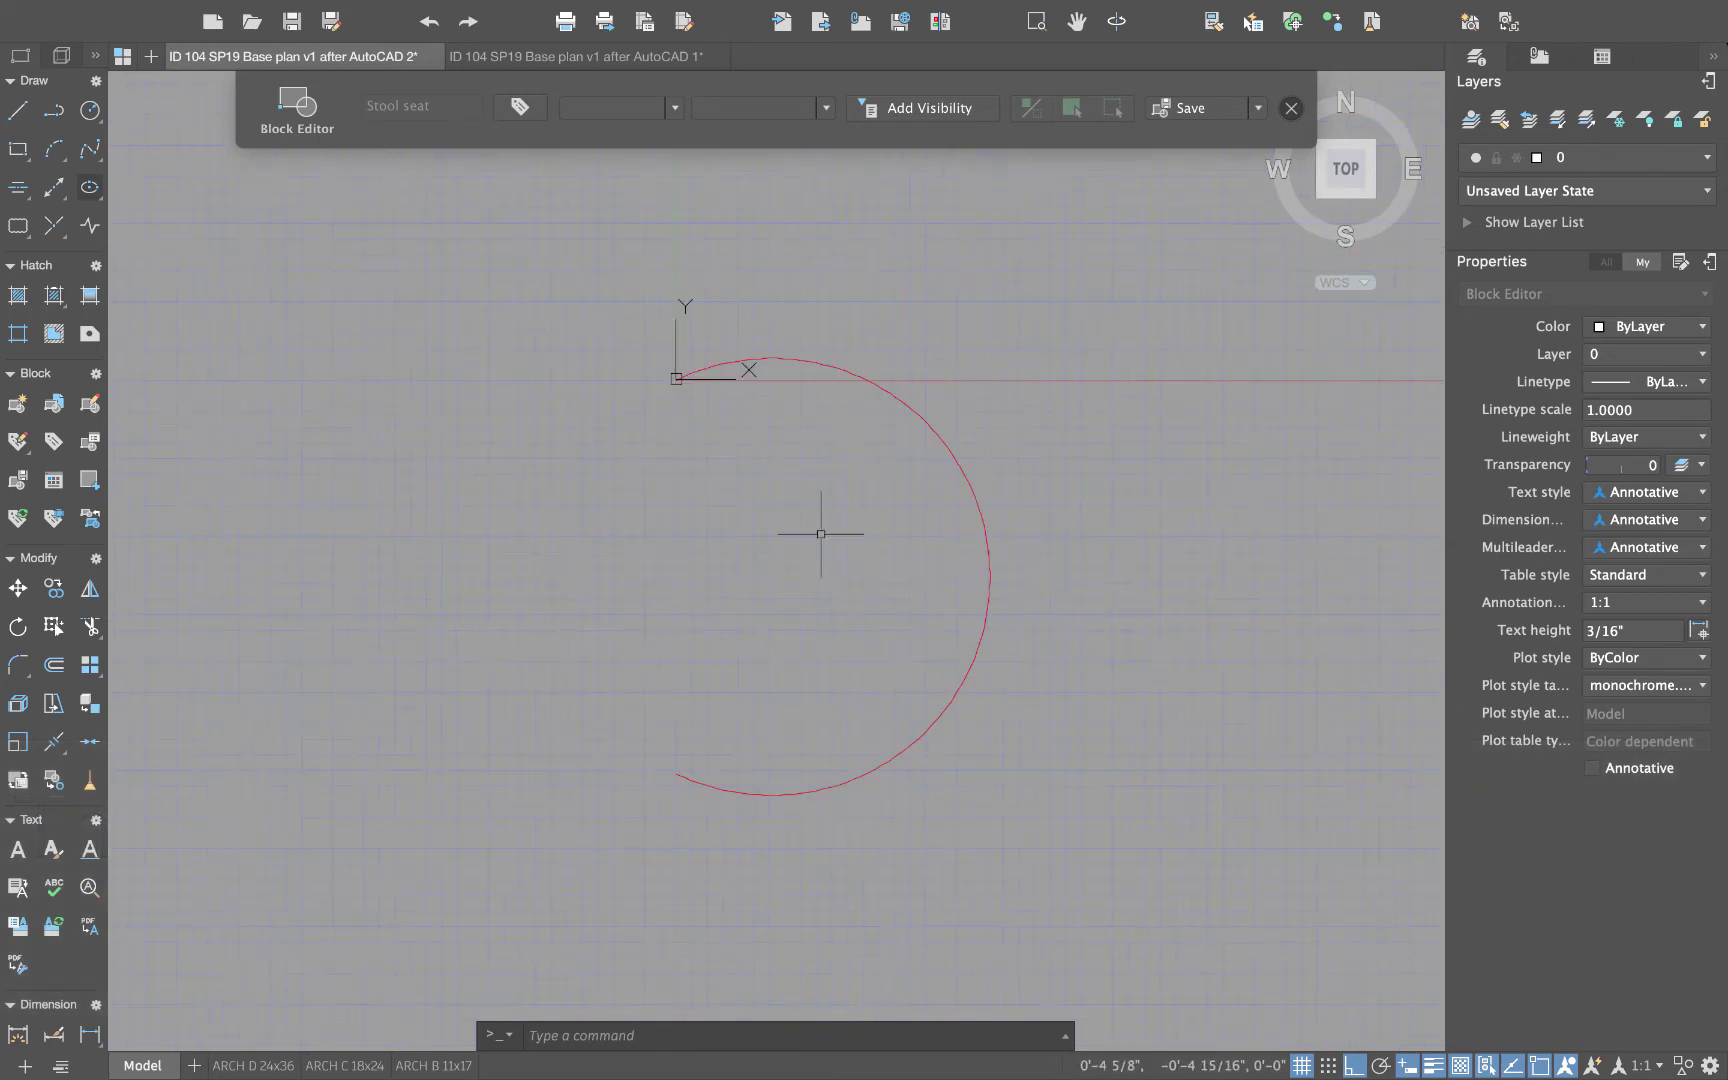
{"action": "left_click", "coordinate": [1031, 661]}
{"action": "left_click", "coordinate": [933, 621]}
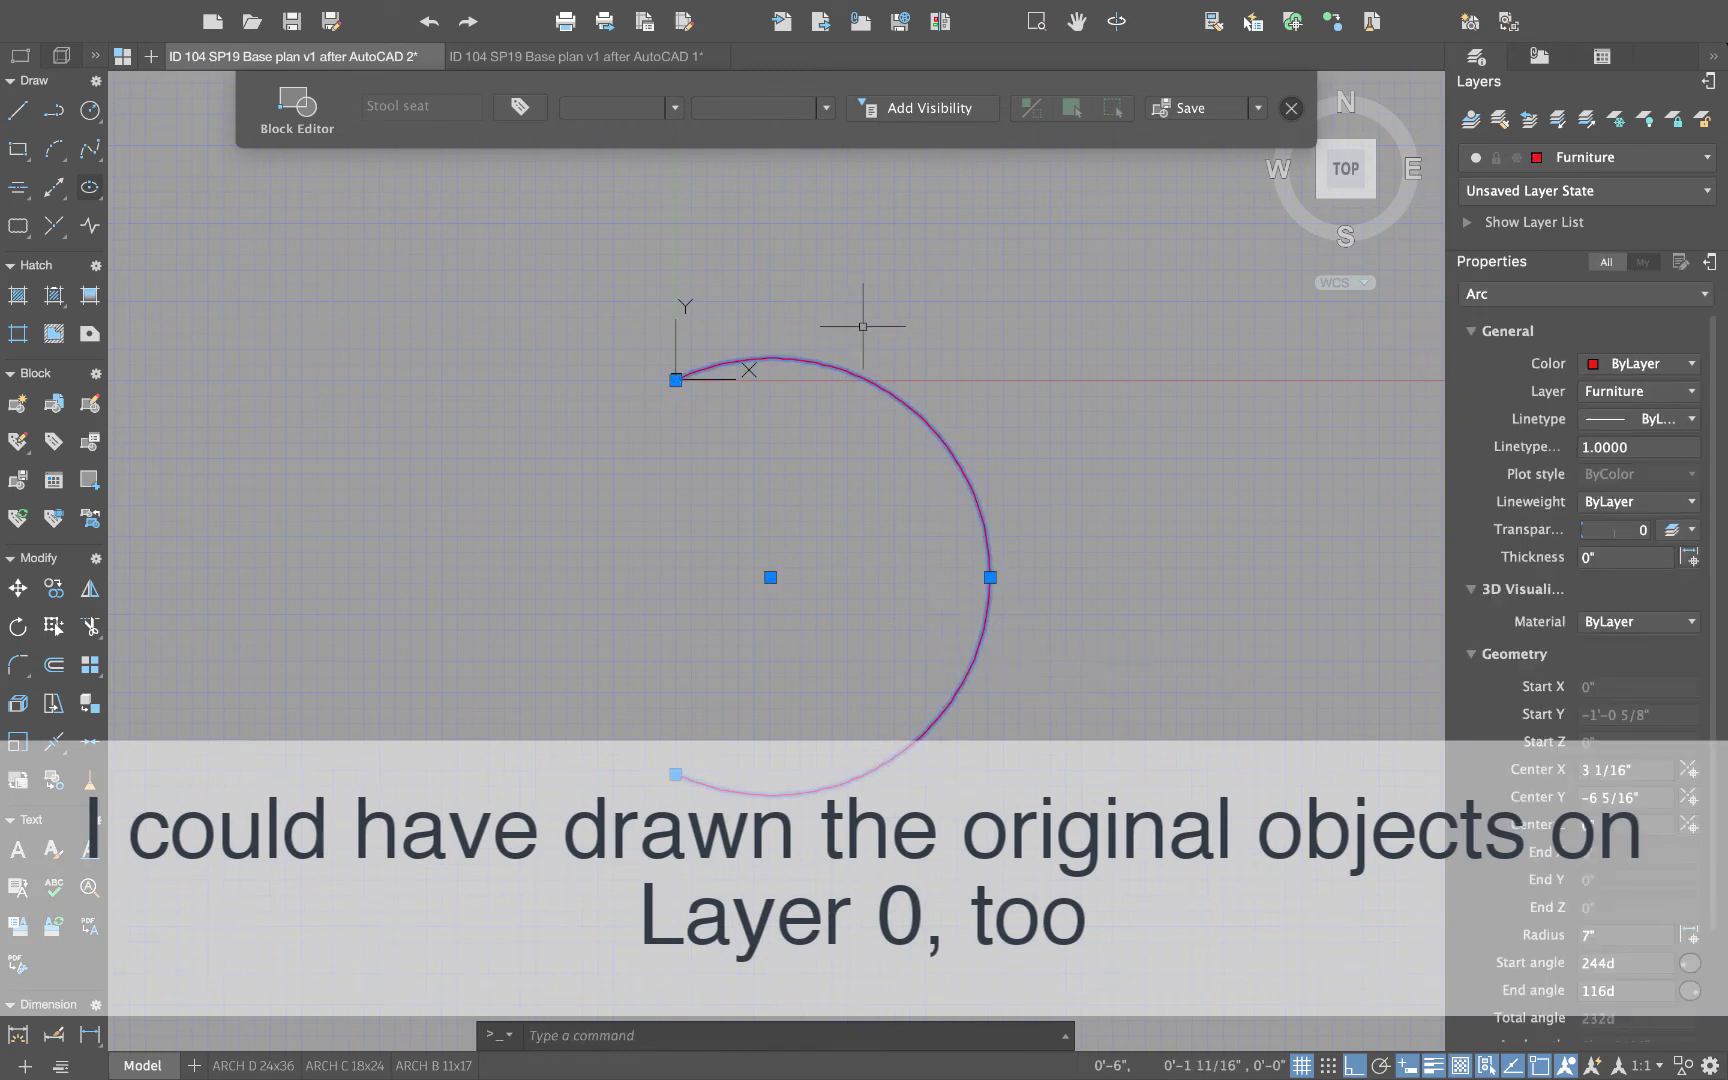
{"action": "left_click", "coordinate": [1680, 158]}
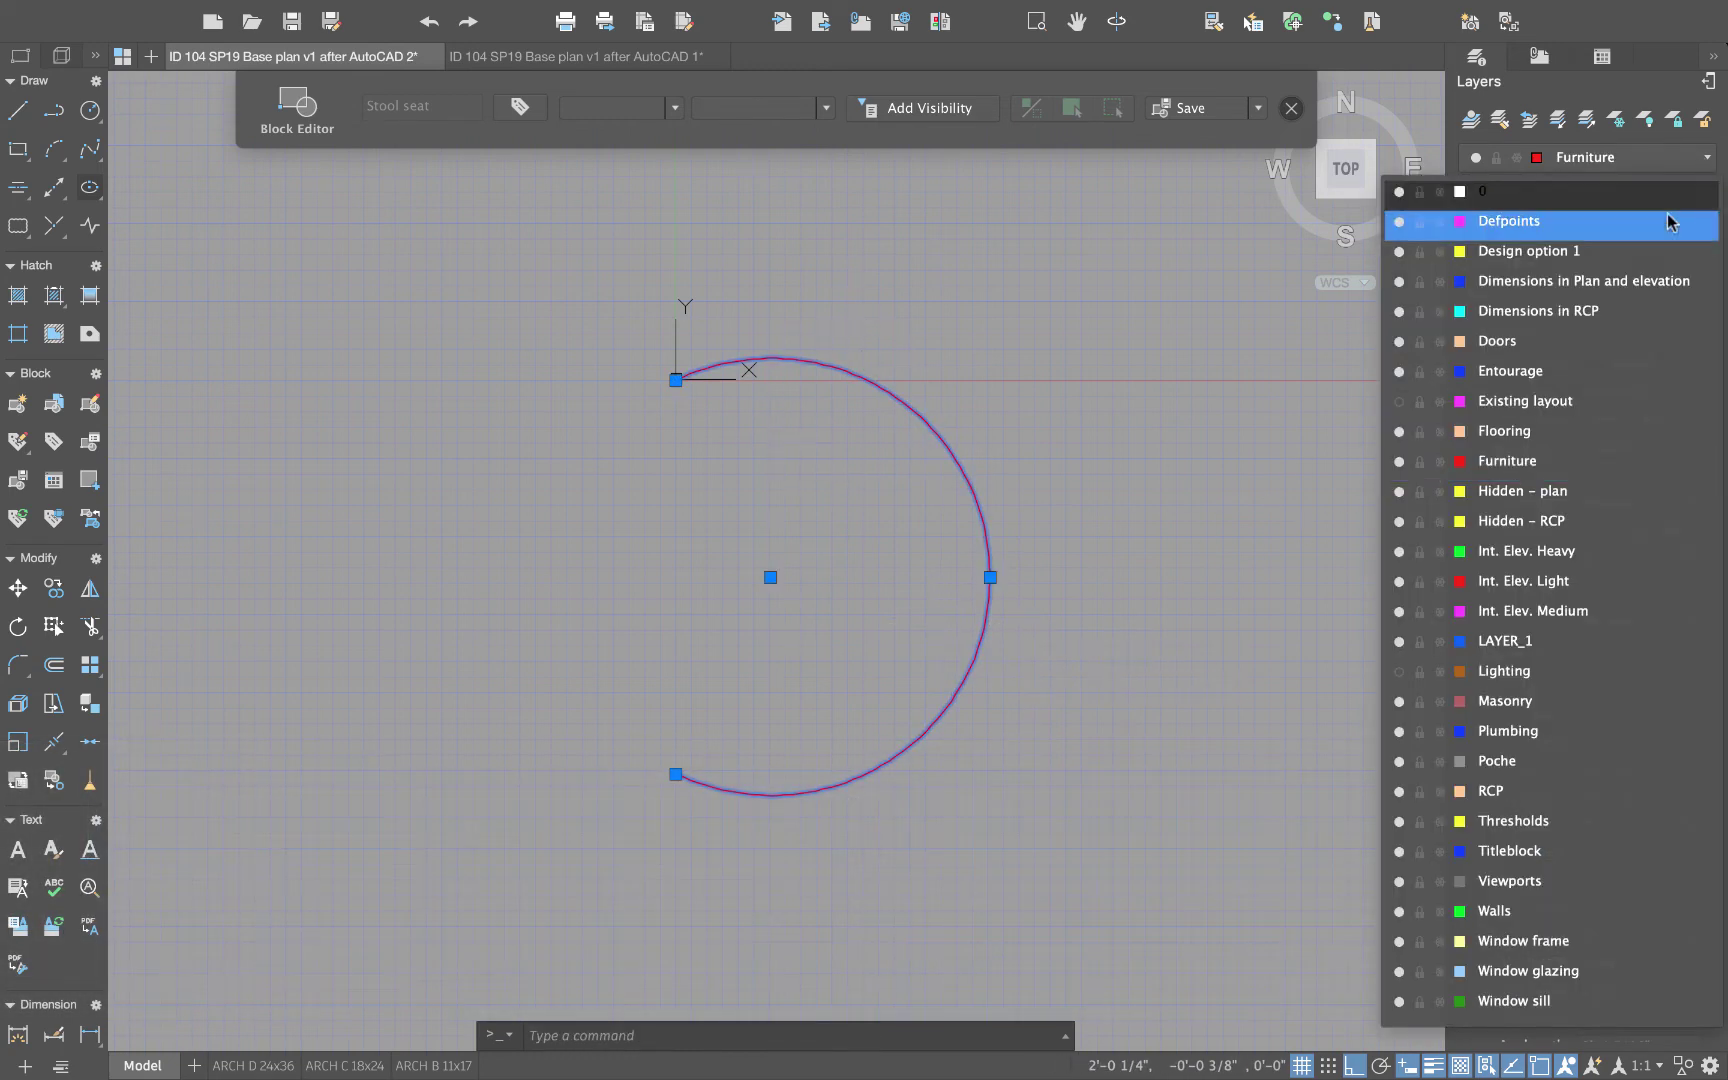
{"action": "left_click", "coordinate": [1584, 194]}
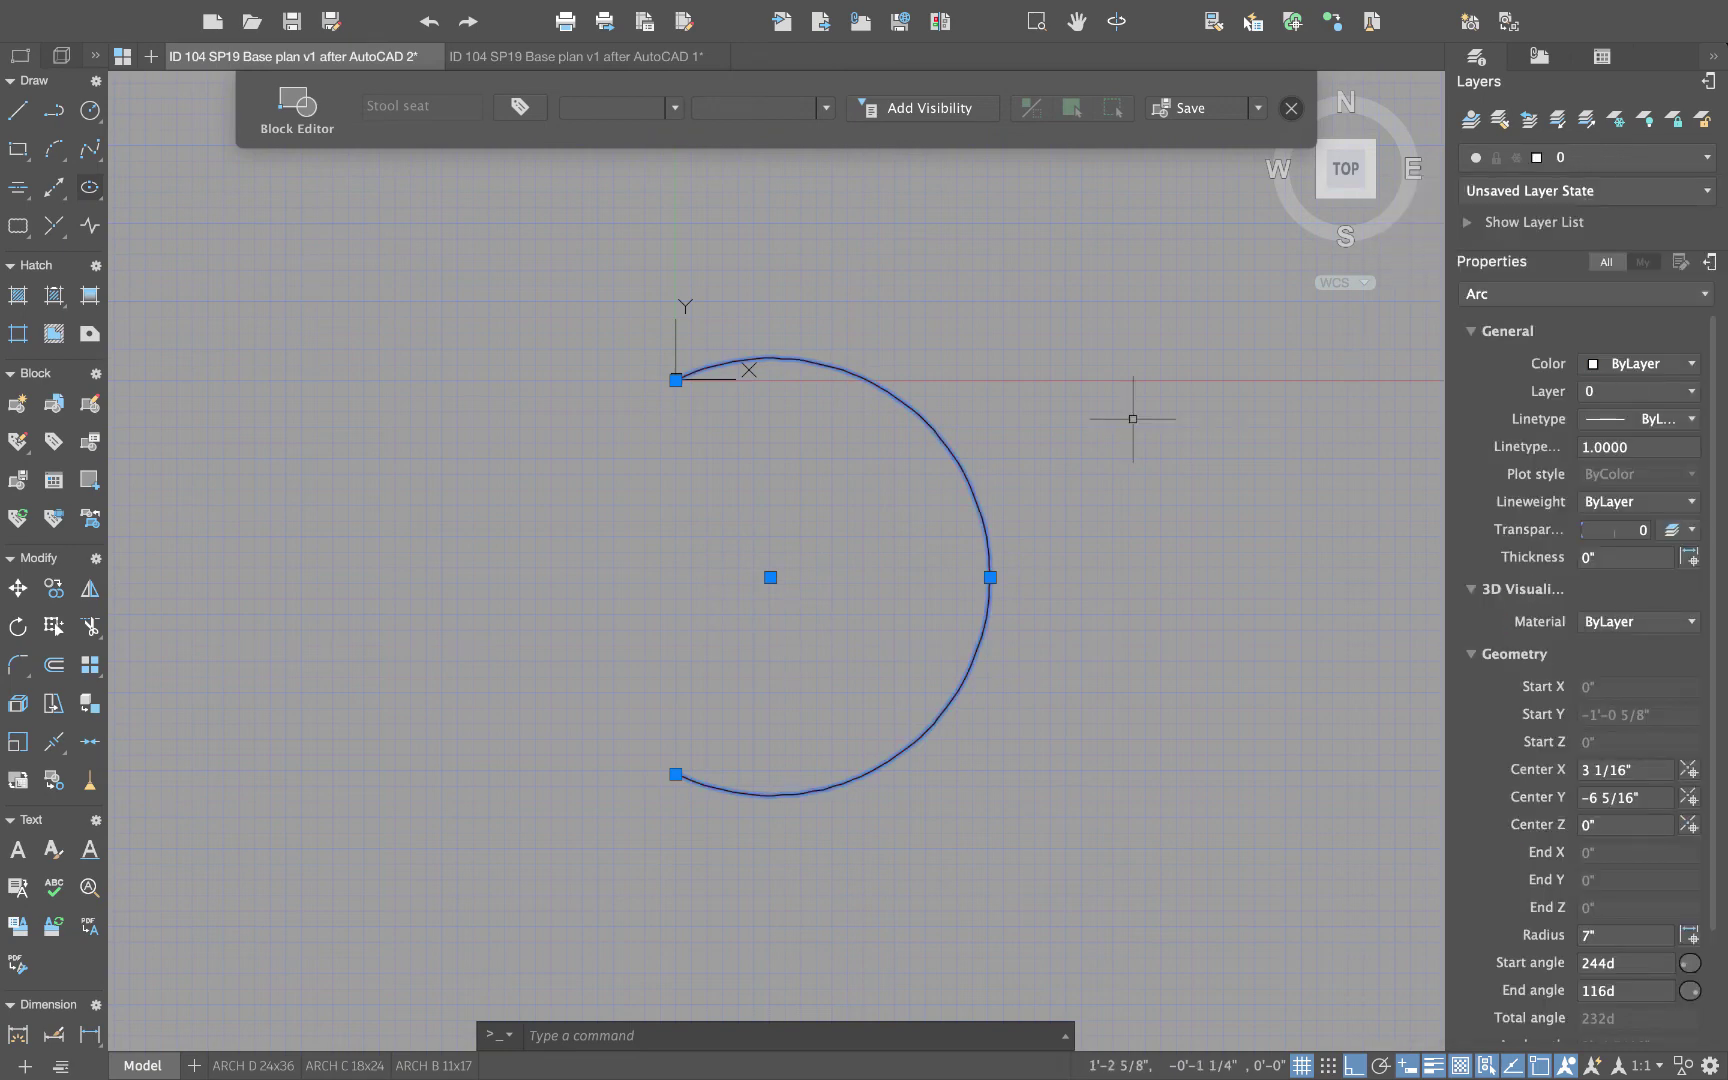
{"action": "key", "text": "Escape"}
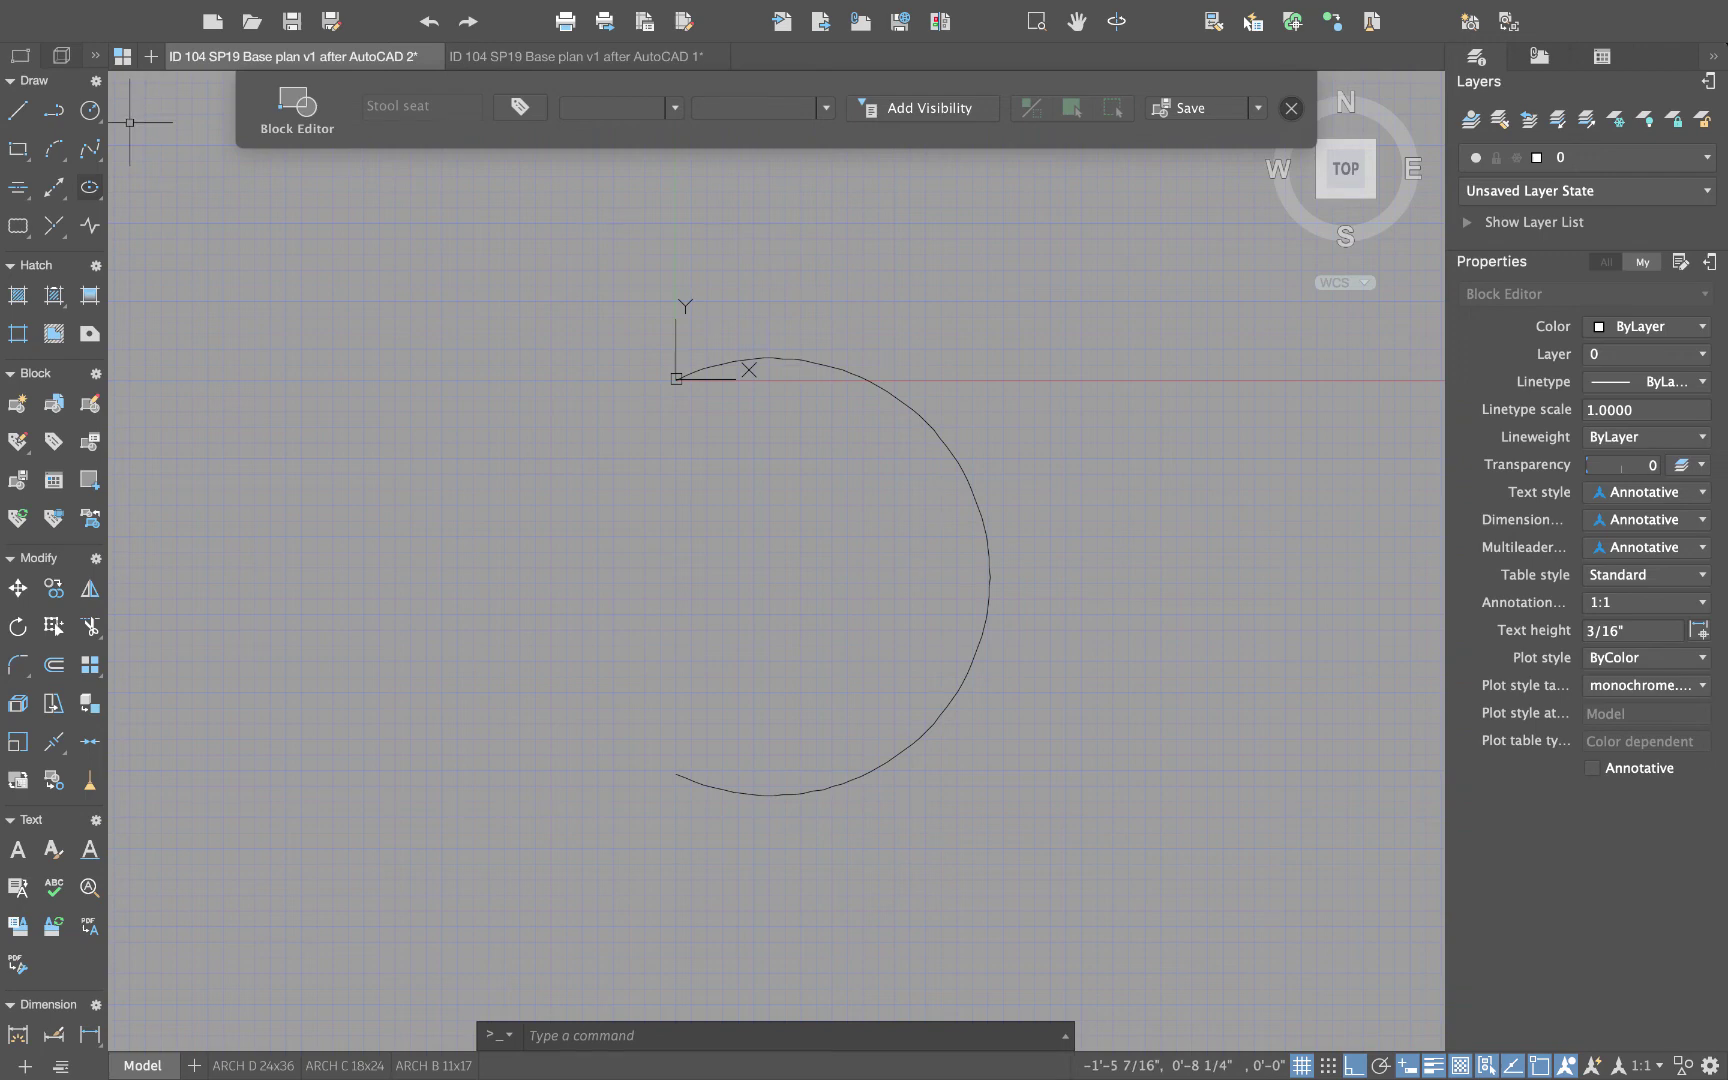
- Offset the stool seat arc outward by 2"
{"action": "type", "text": "off"}
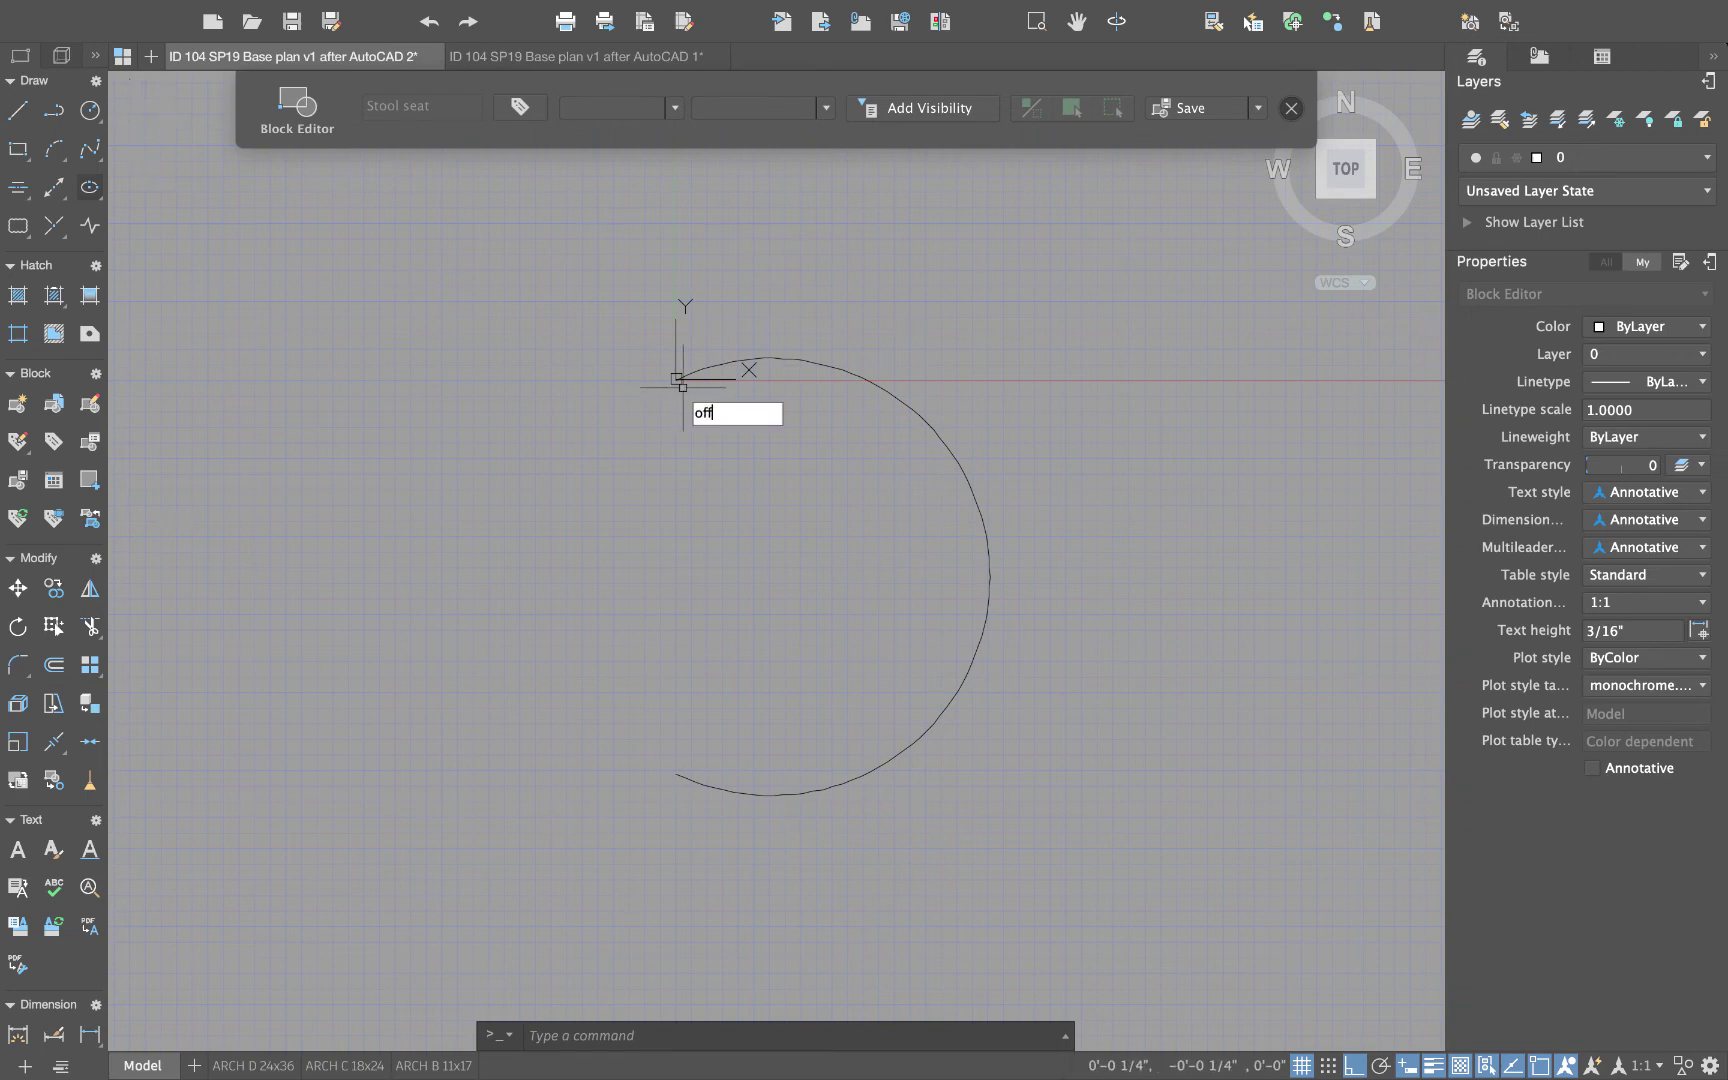
{"action": "key", "text": "Return"}
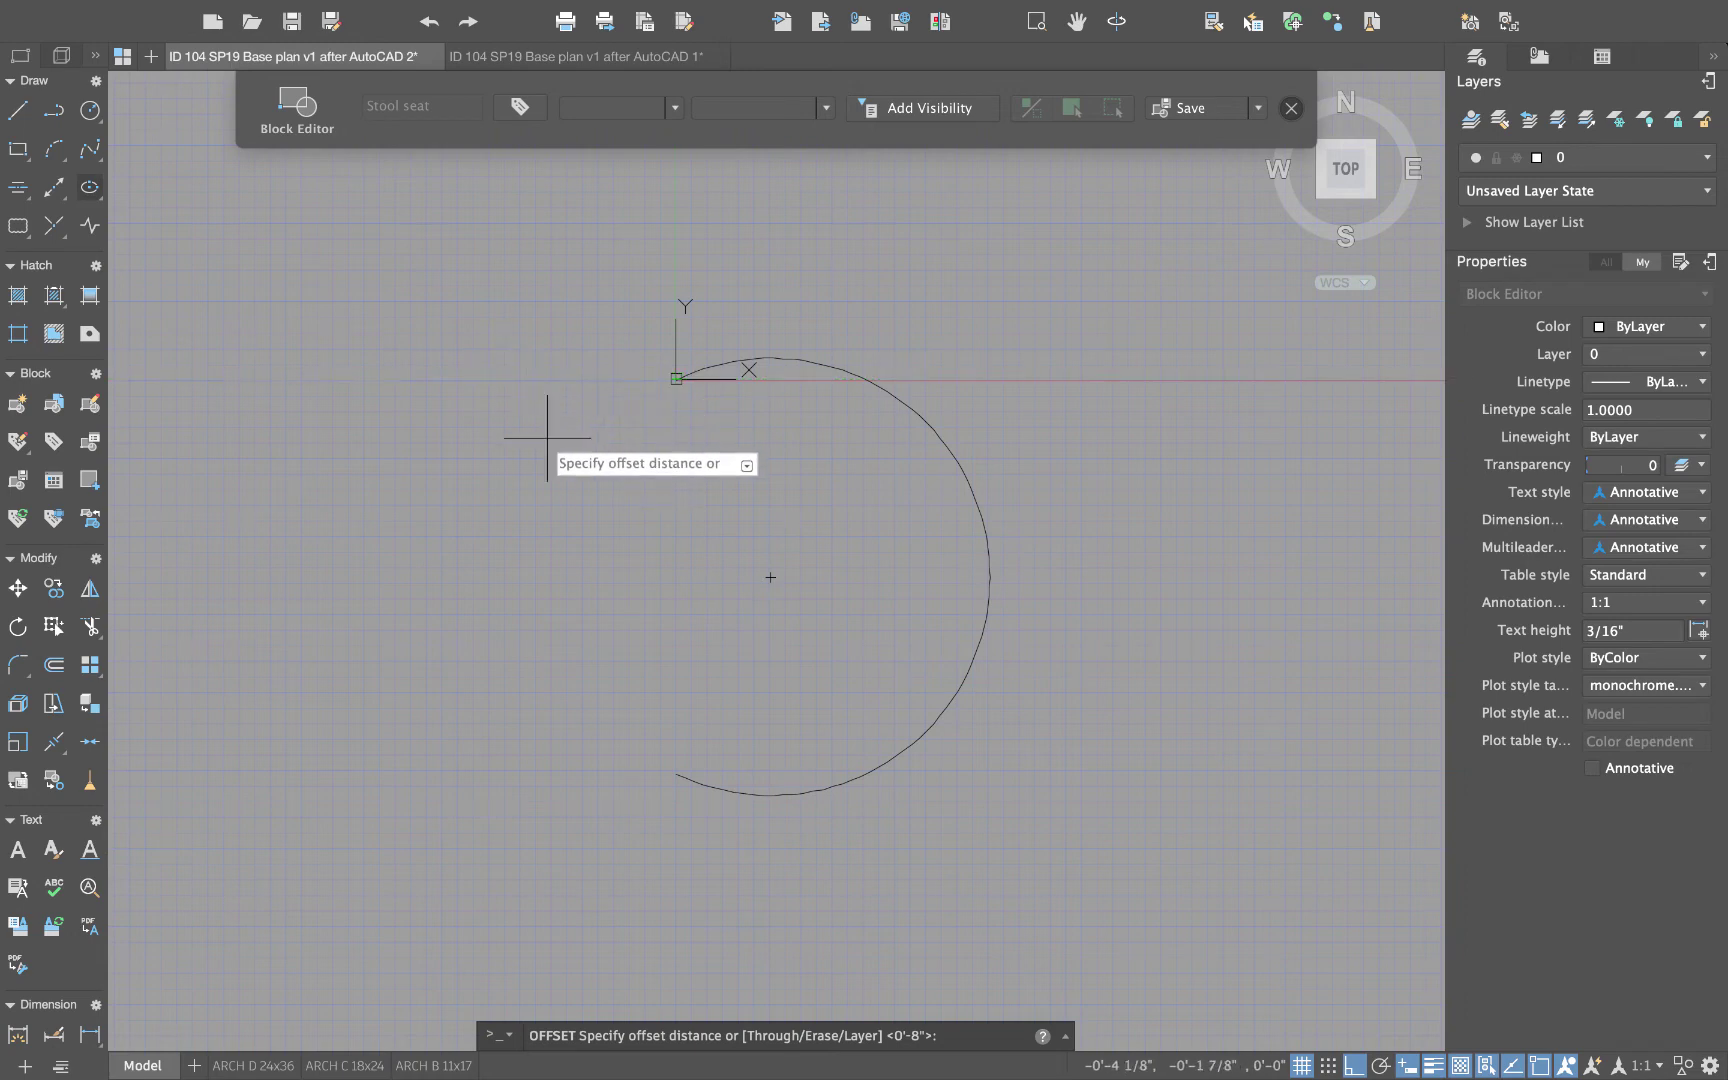
{"action": "key", "text": "Return"}
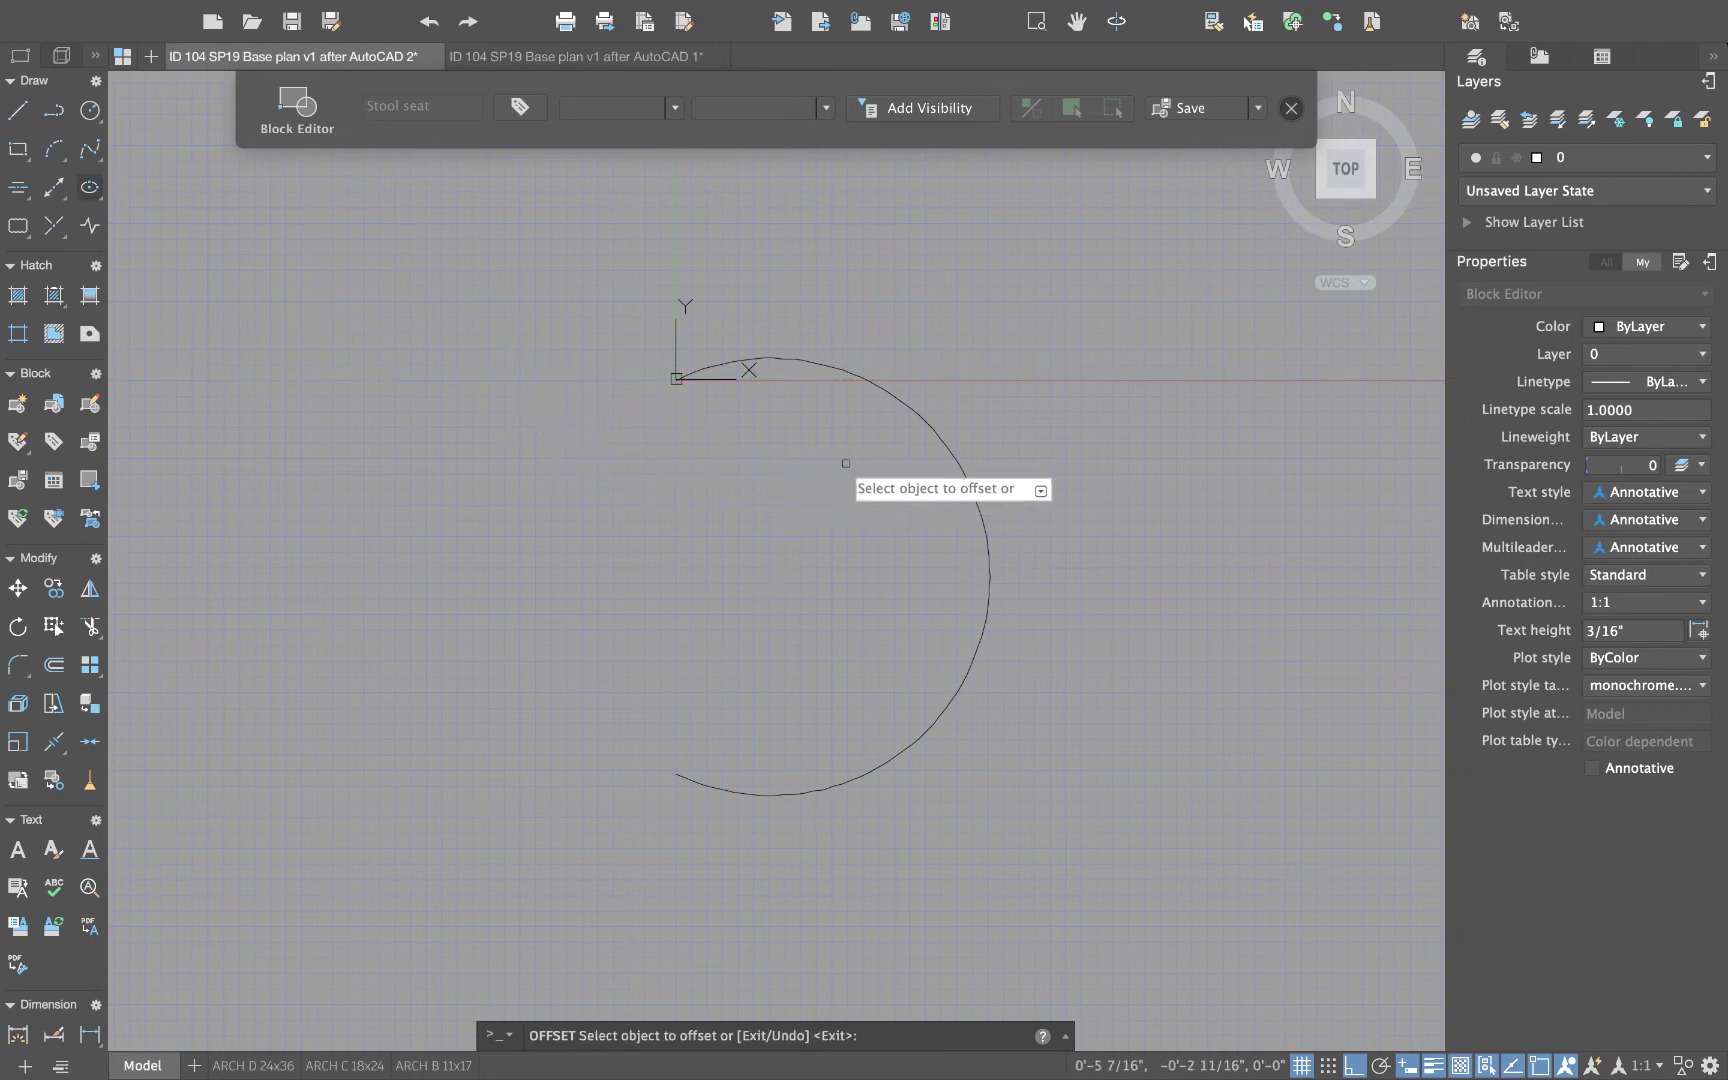
{"action": "left_click", "coordinate": [981, 519]}
{"action": "left_click", "coordinate": [1020, 505]}
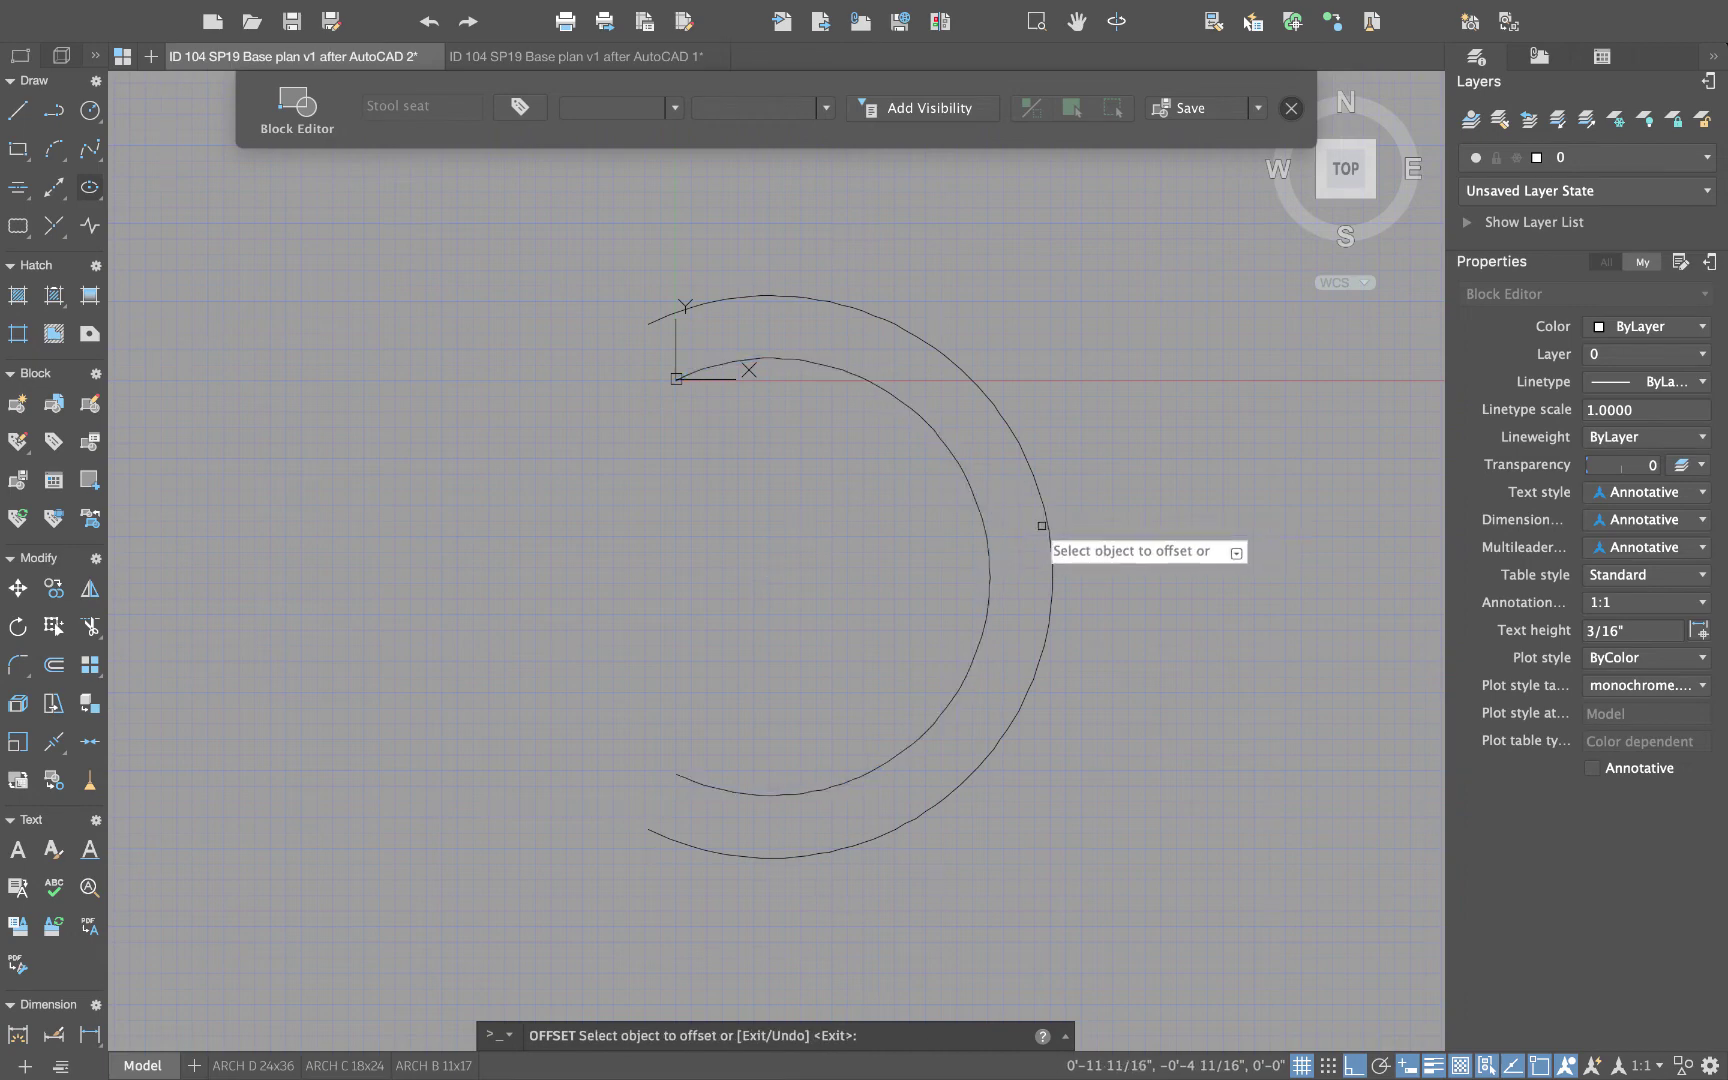
{"action": "key", "text": "Escape"}
- Move both endpoints of the outer arc onto nearest points along its right side, at about 27 and 334 degrees, for a stool back
{"action": "left_click", "coordinate": [765, 293]}
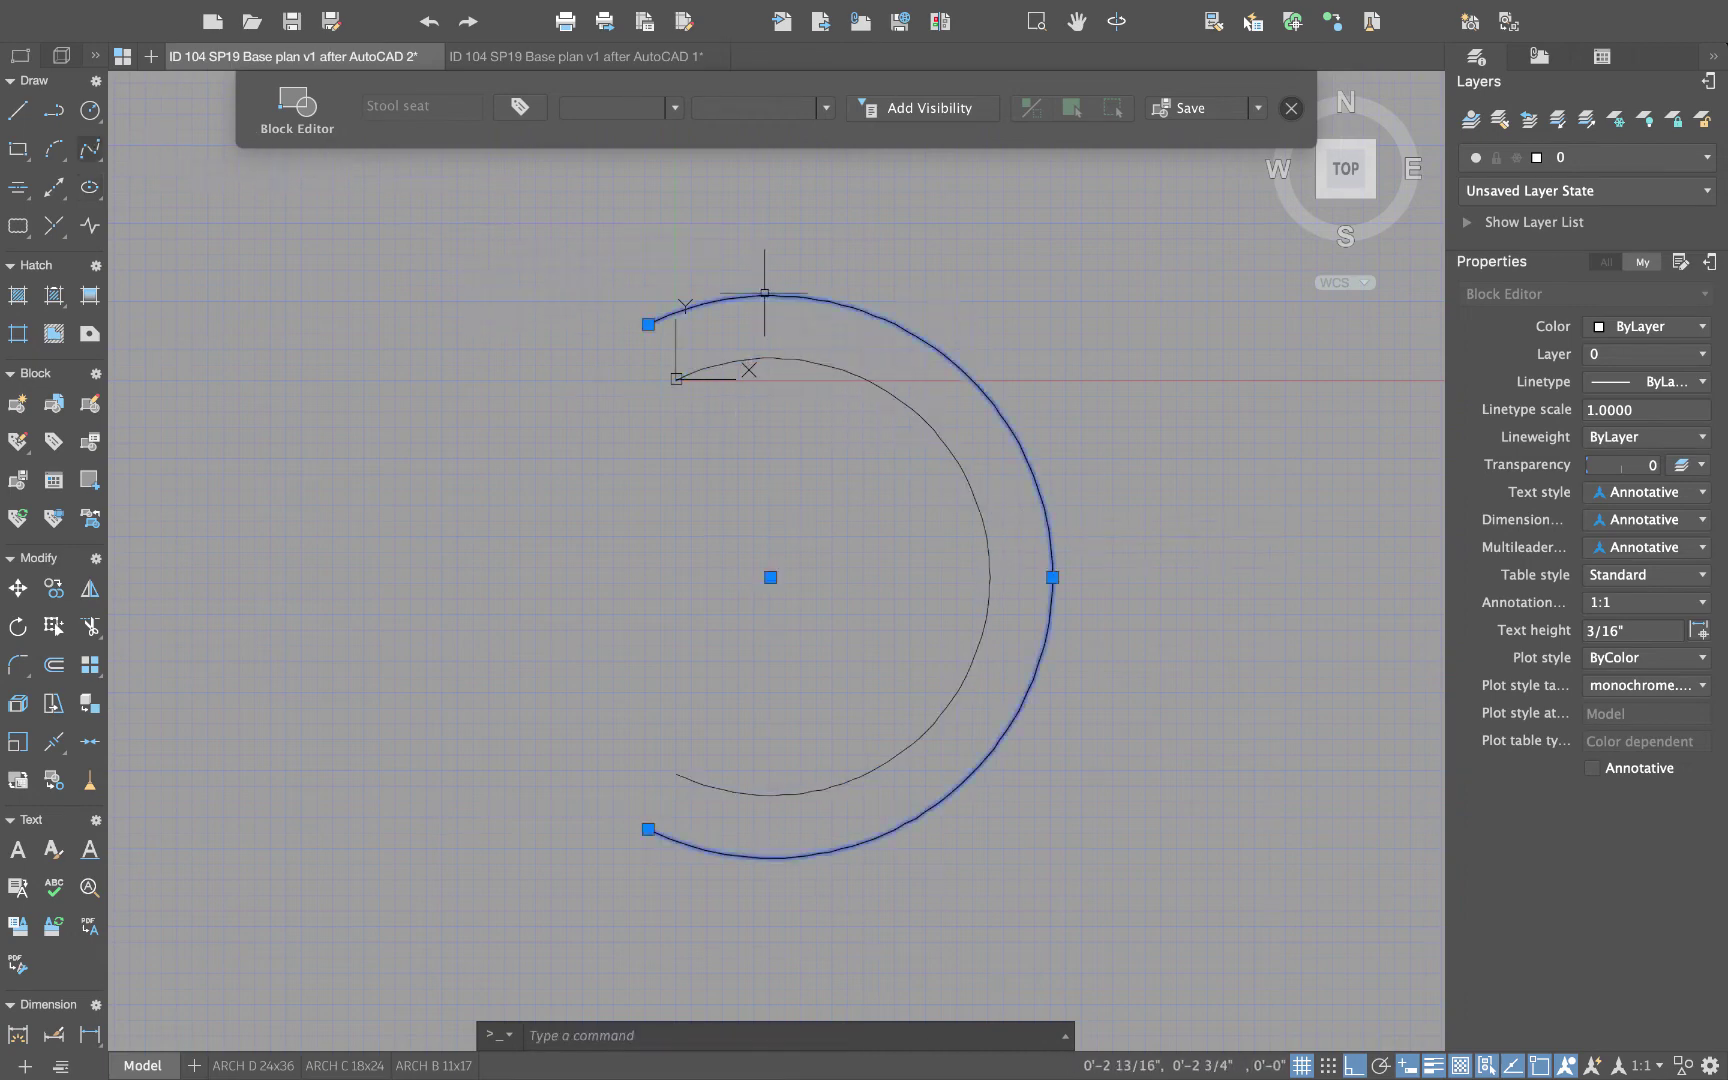
{"action": "left_click", "coordinate": [648, 324]}
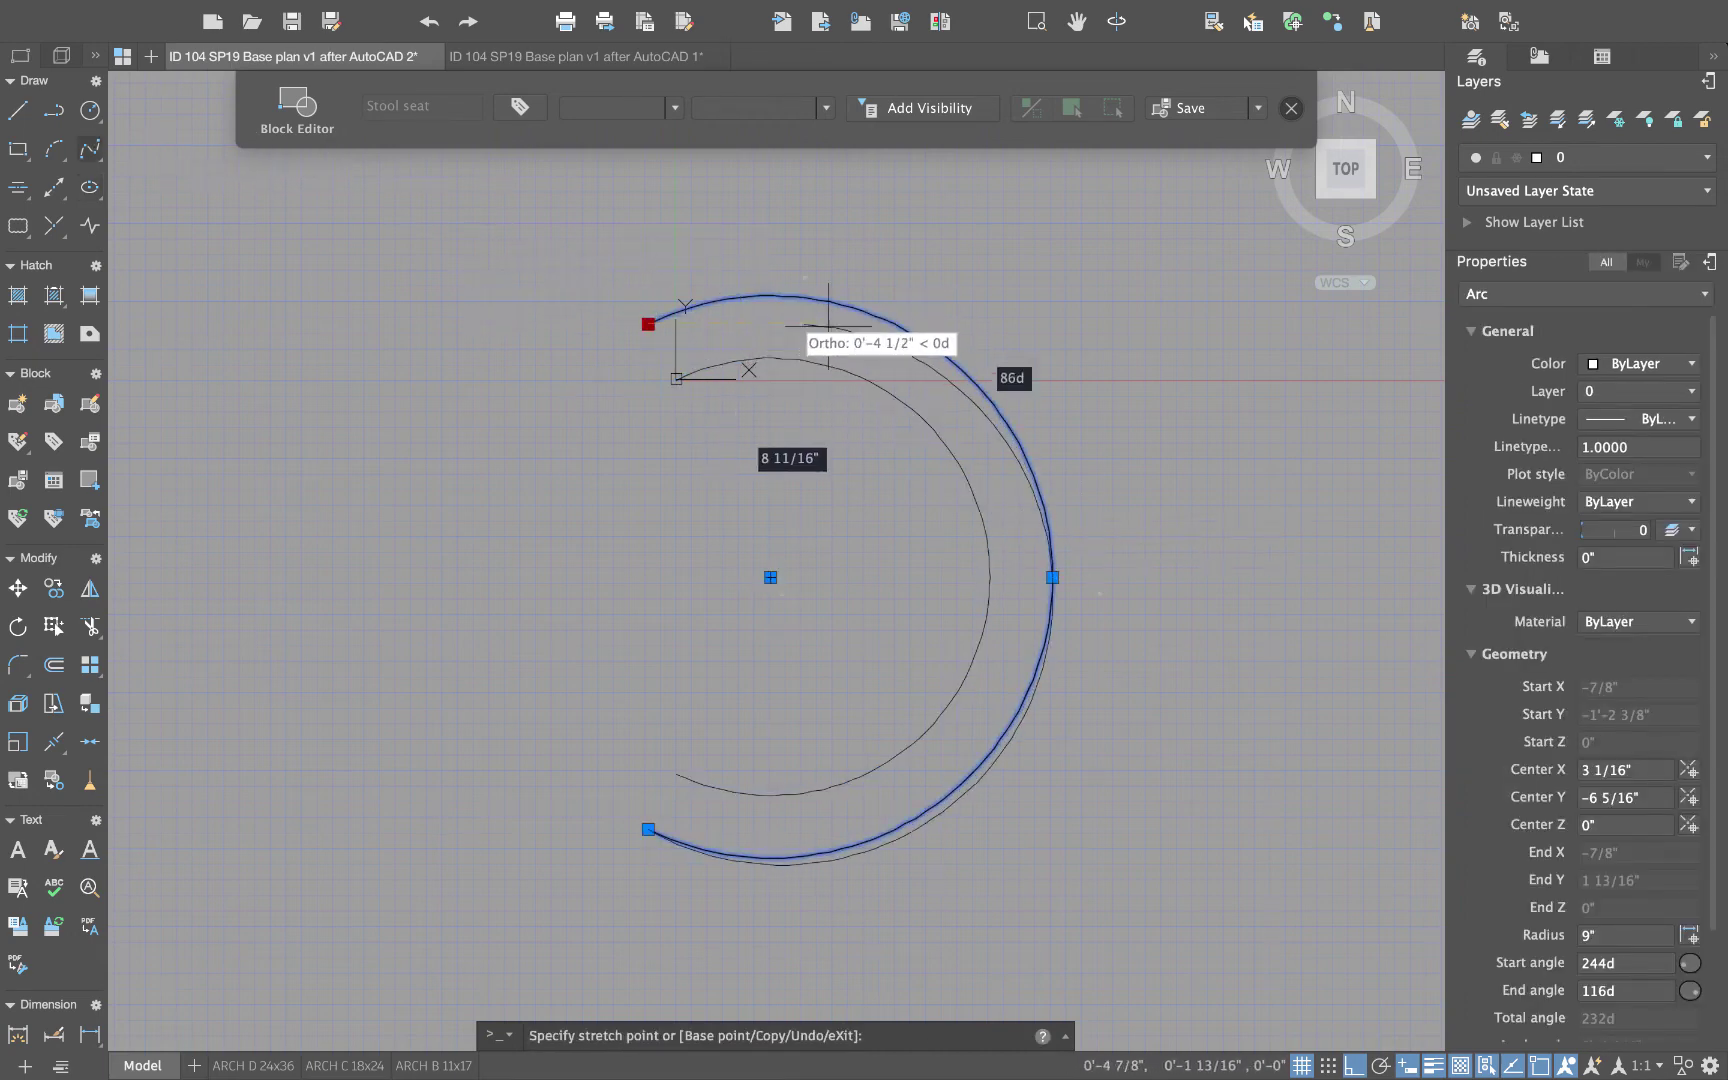
{"action": "right_click", "coordinate": [973, 434], "text": "shift"}
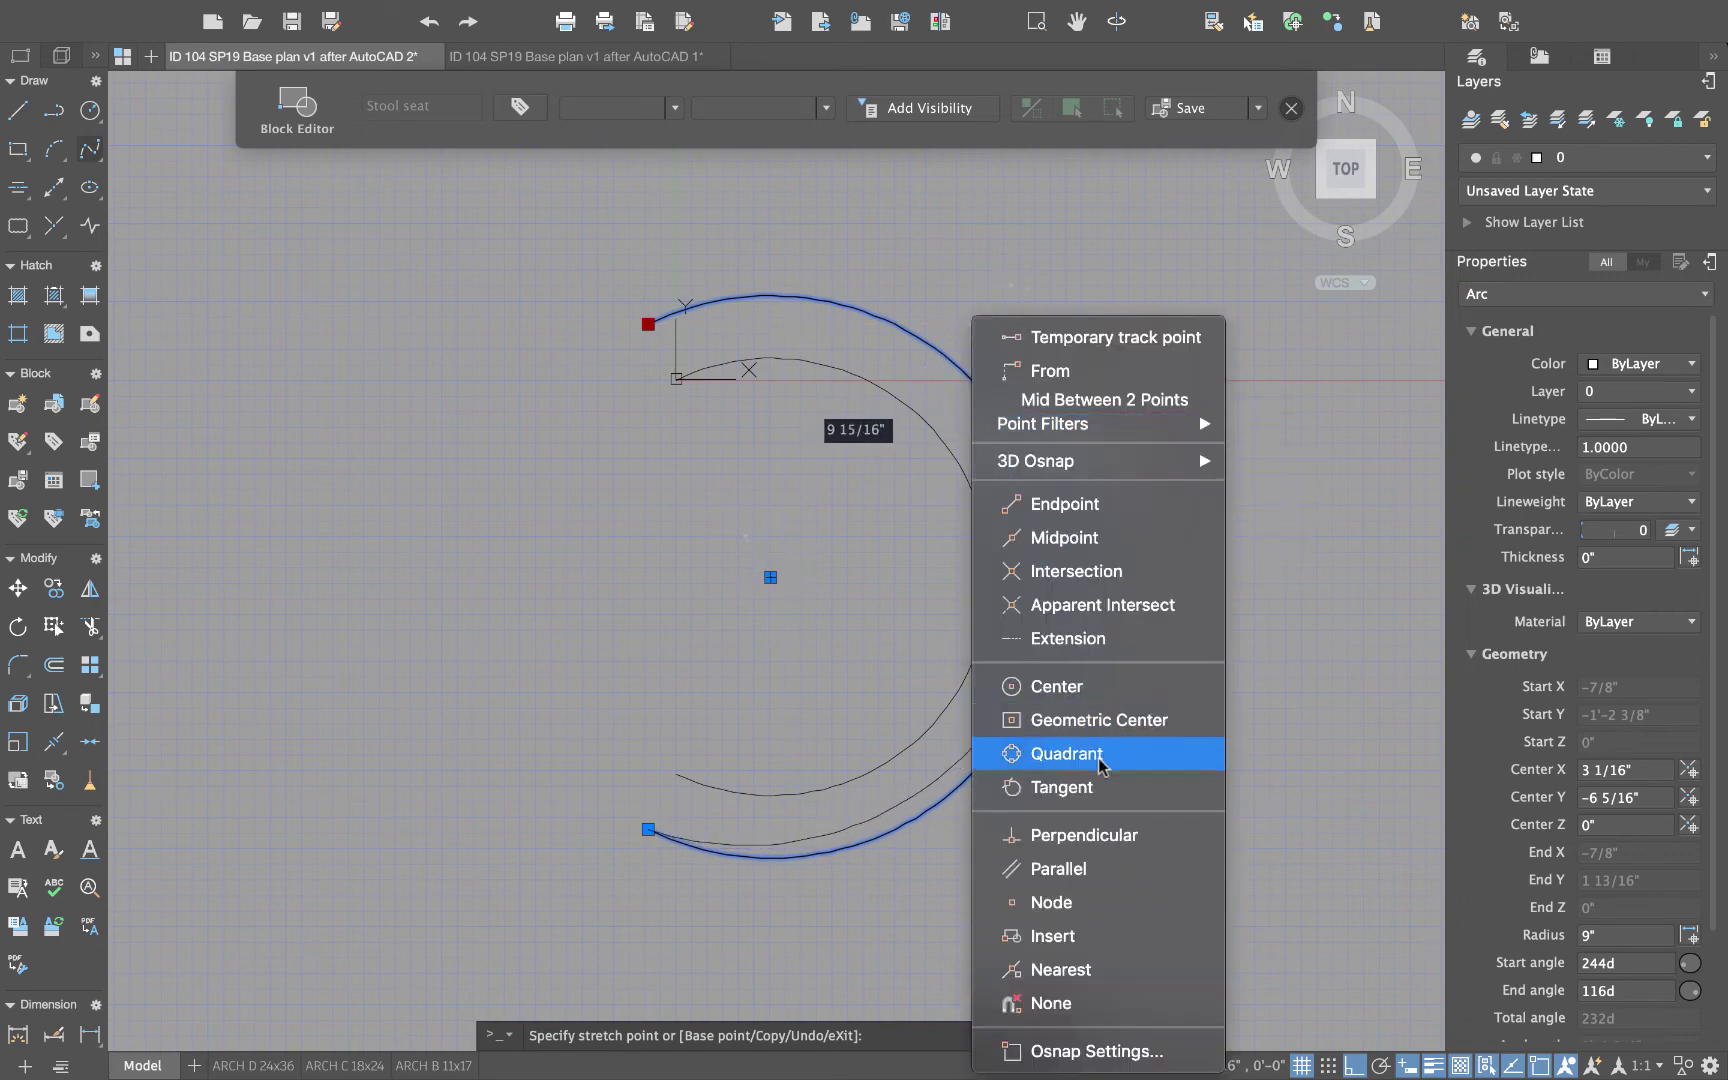
{"action": "left_click", "coordinate": [1100, 970]}
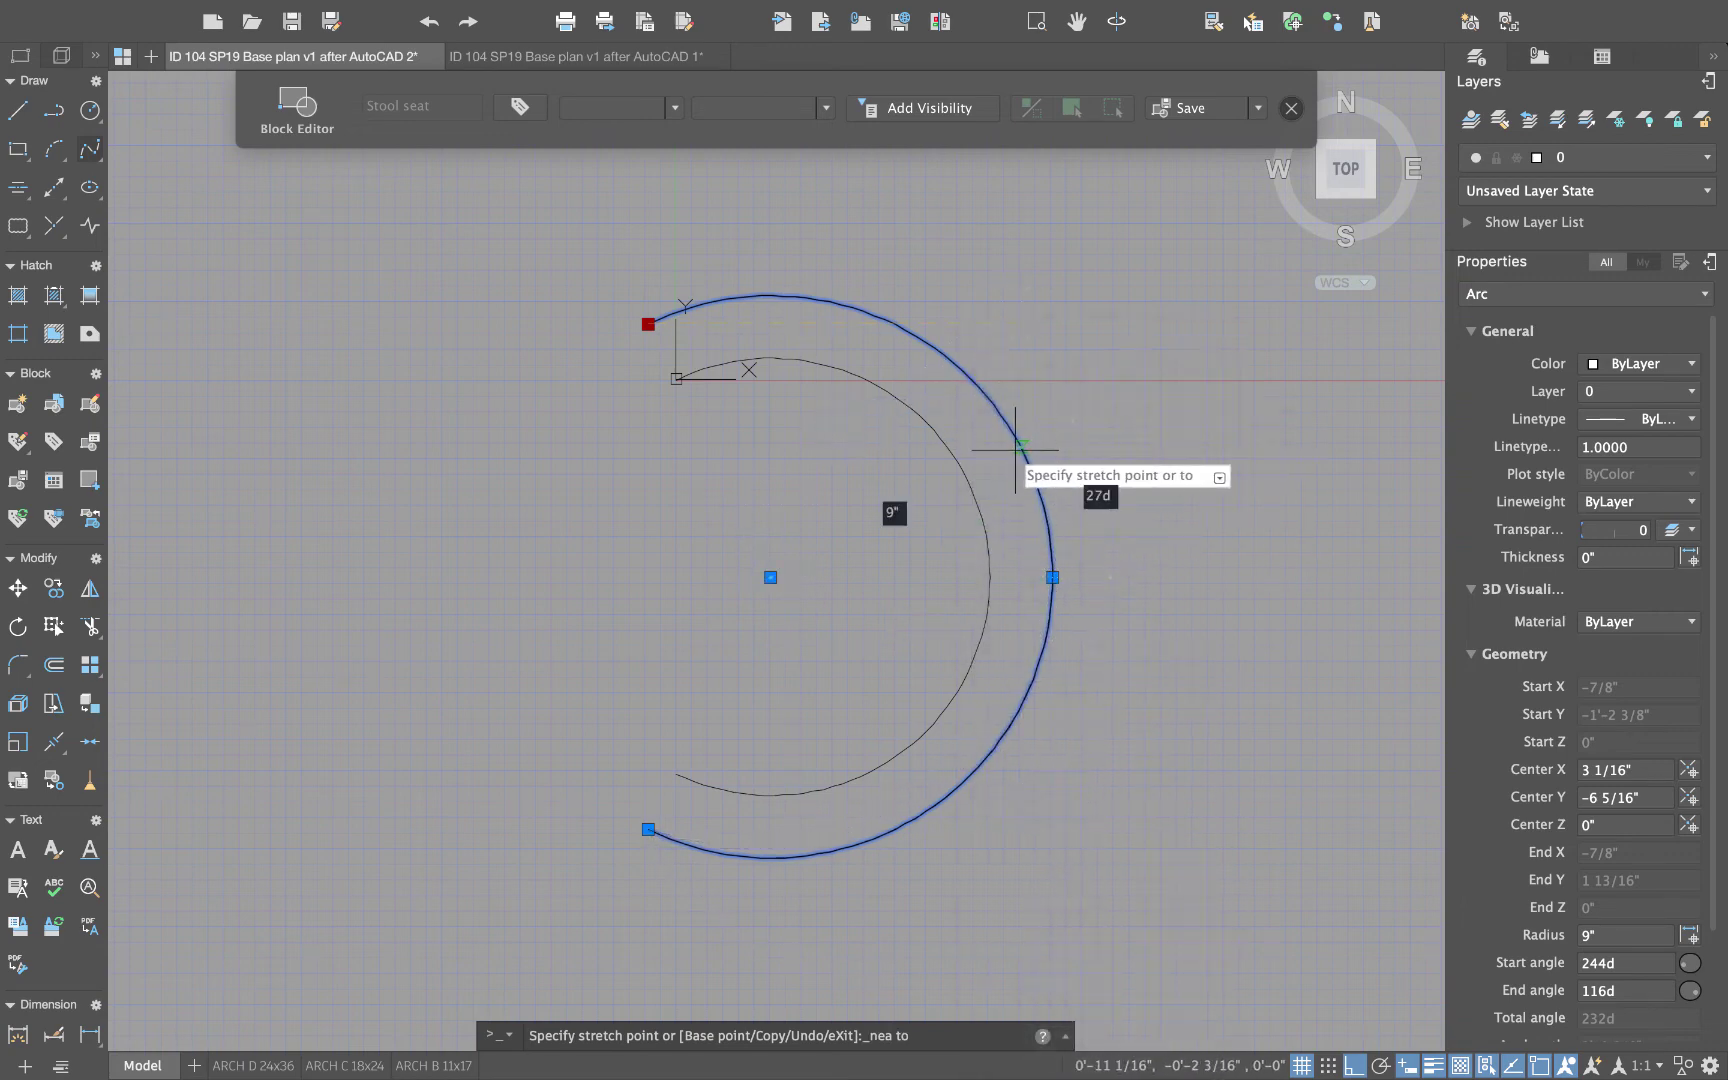
{"action": "left_click", "coordinate": [1019, 446]}
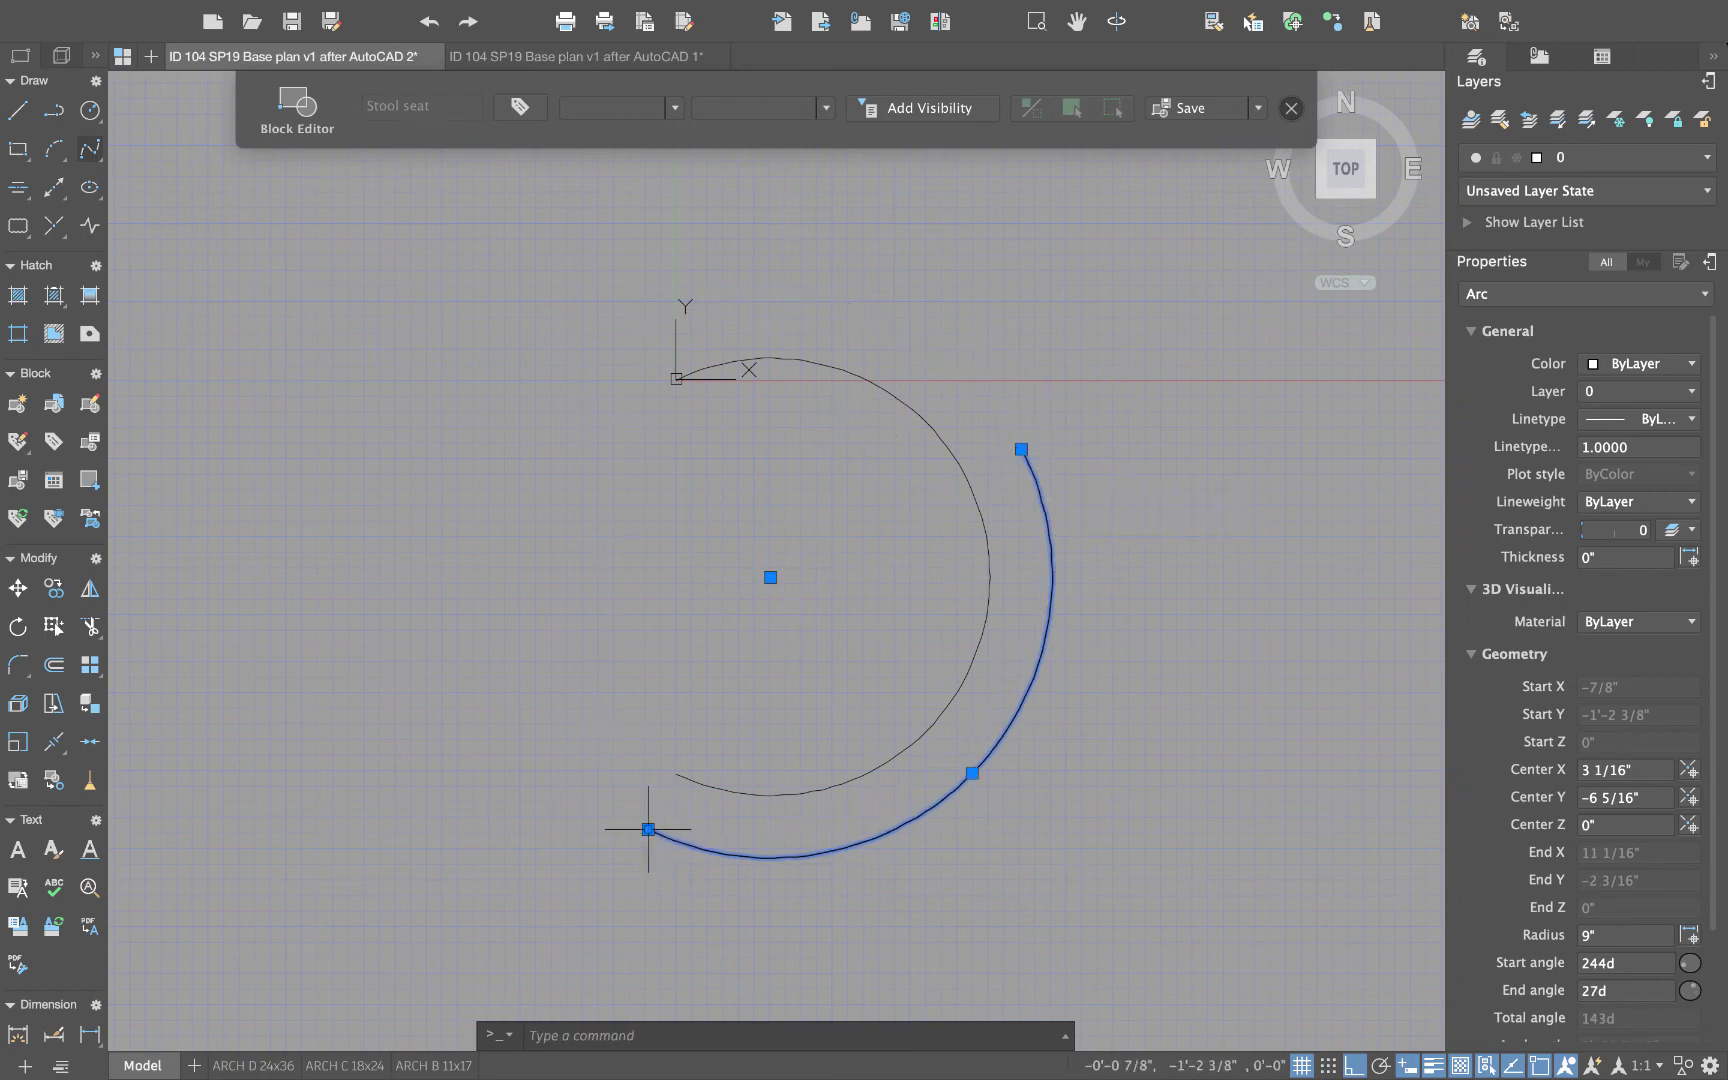
{"action": "left_click", "coordinate": [648, 829]}
{"action": "right_click", "coordinate": [993, 768], "text": "shift"}
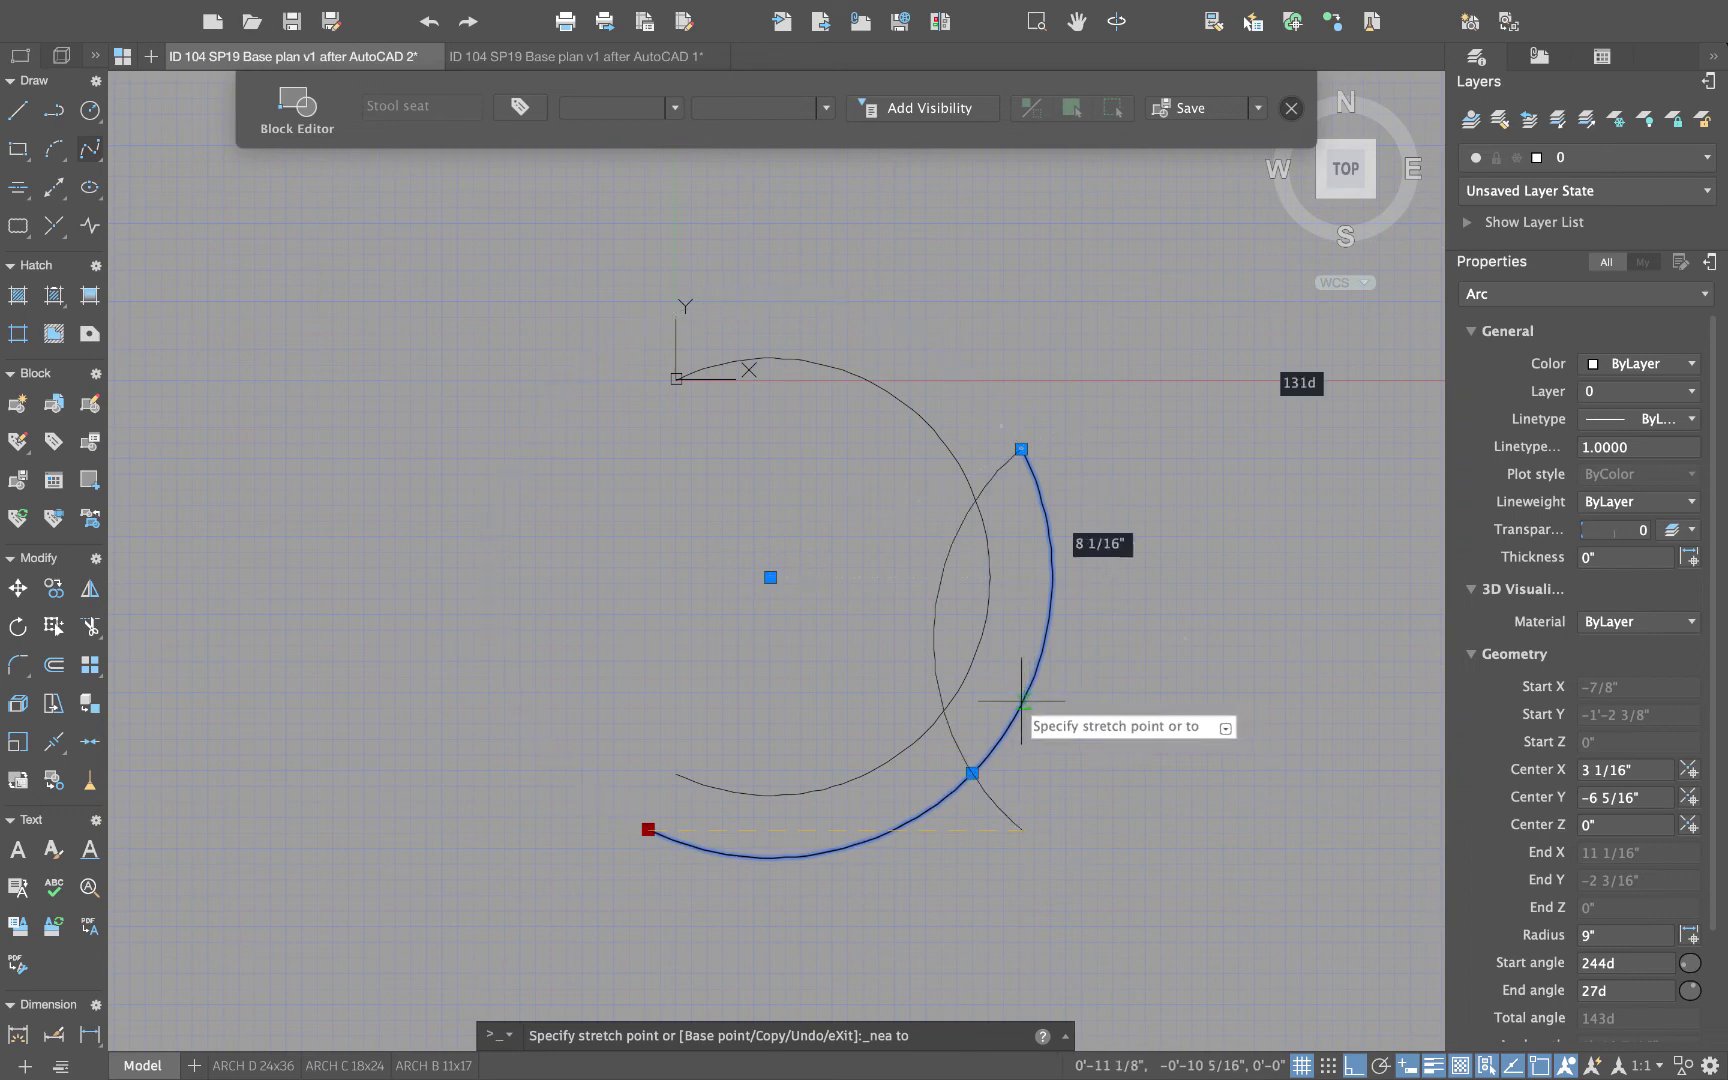
{"action": "left_click", "coordinate": [1021, 701]}
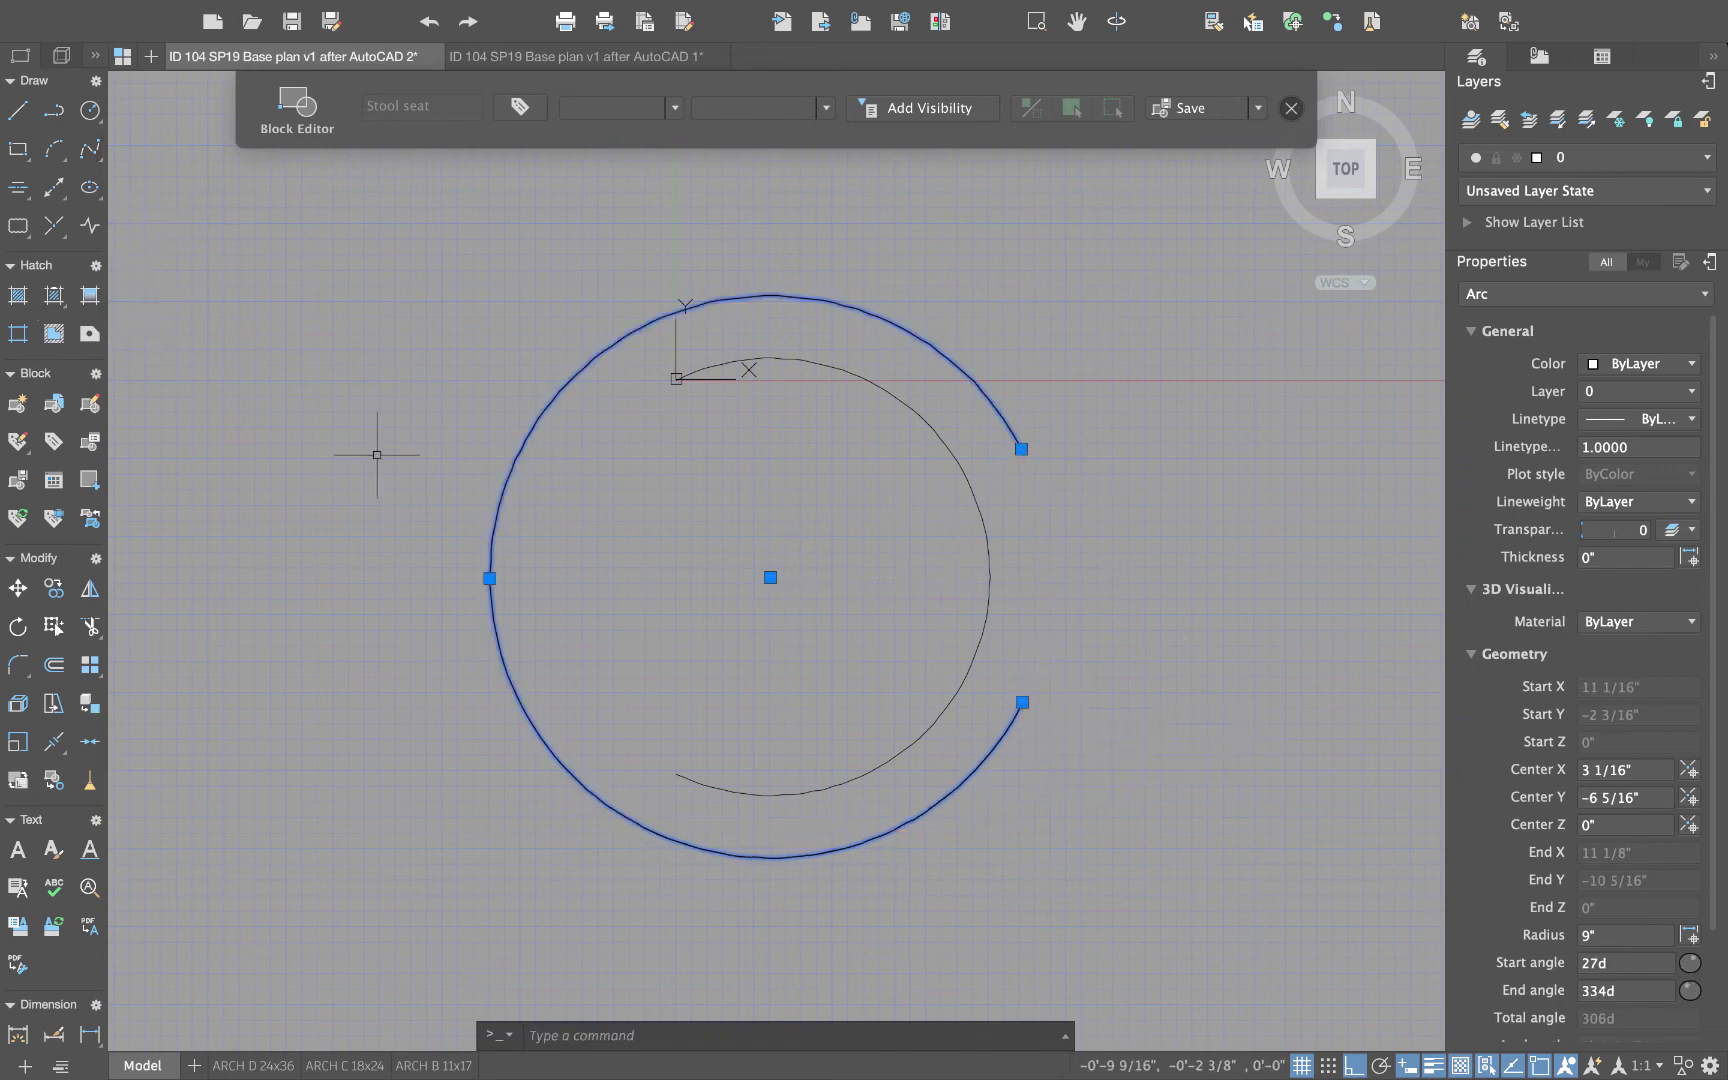
- Stretch the outer arc's midpoint to form a short outward-curving back of about 5 1/8" radius, and exit the Block Editor
{"action": "left_click", "coordinate": [489, 578]}
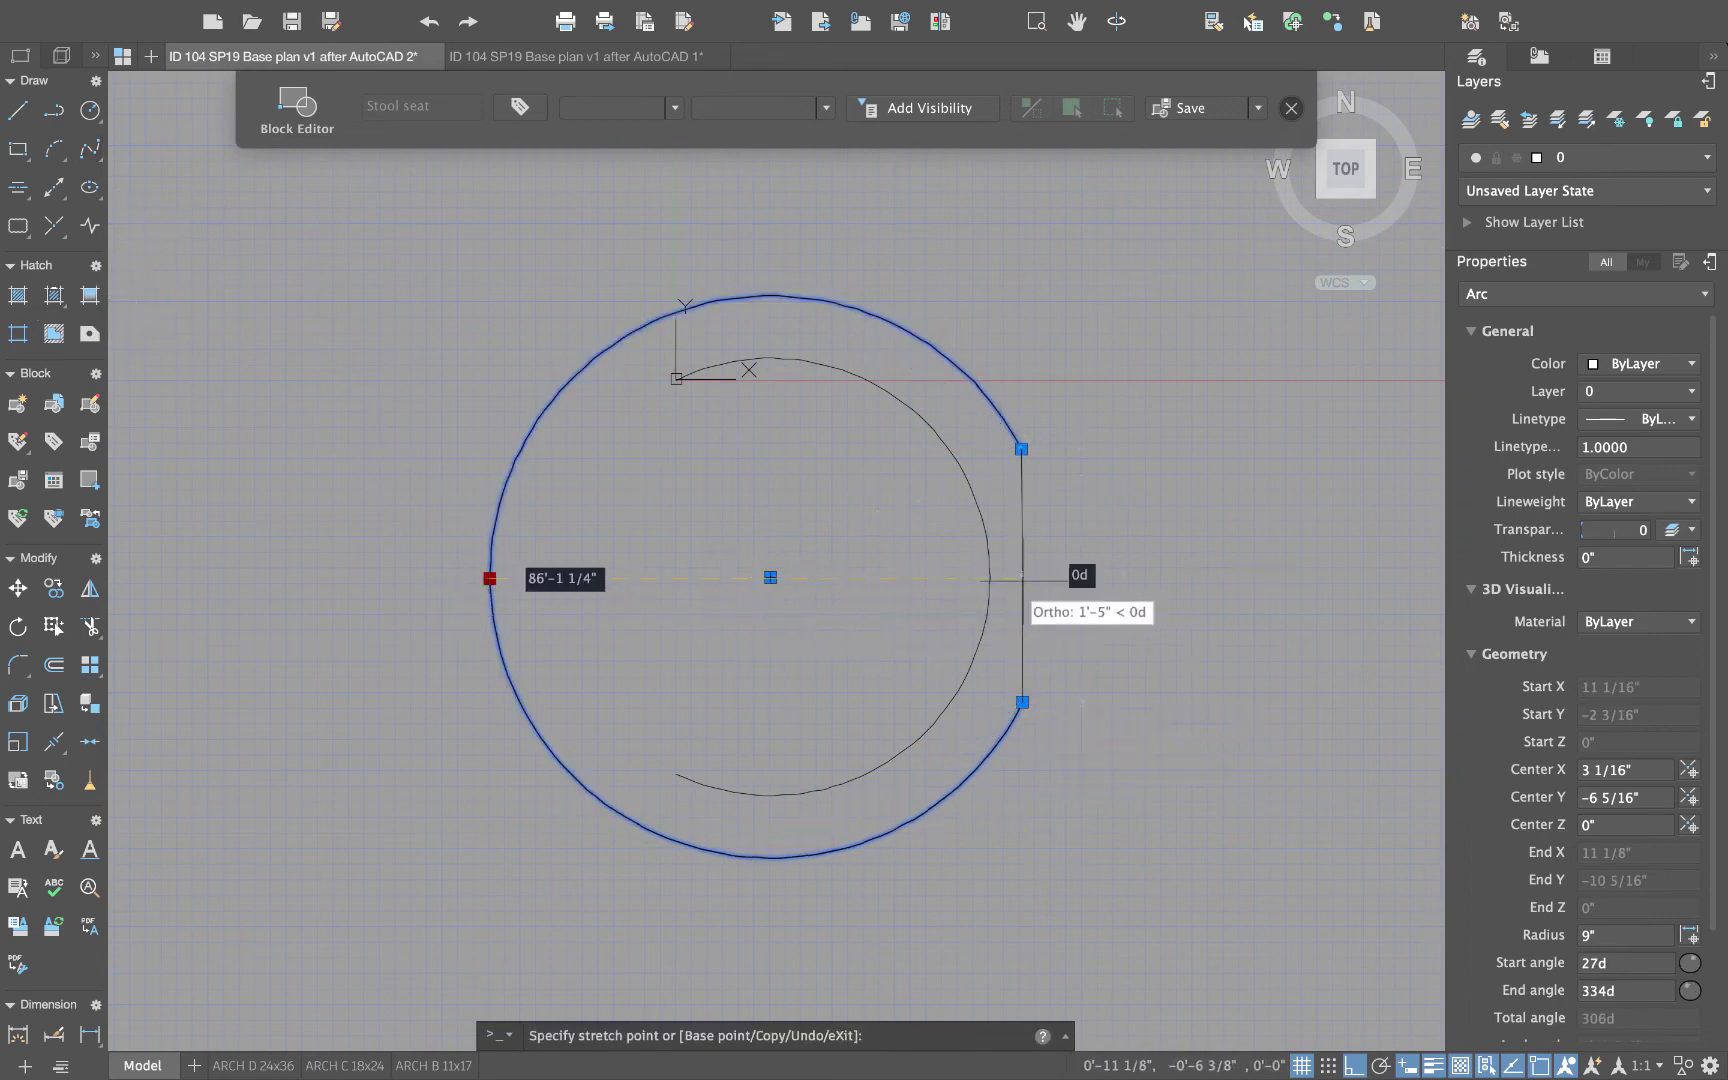
{"action": "left_click", "coordinate": [1064, 560]}
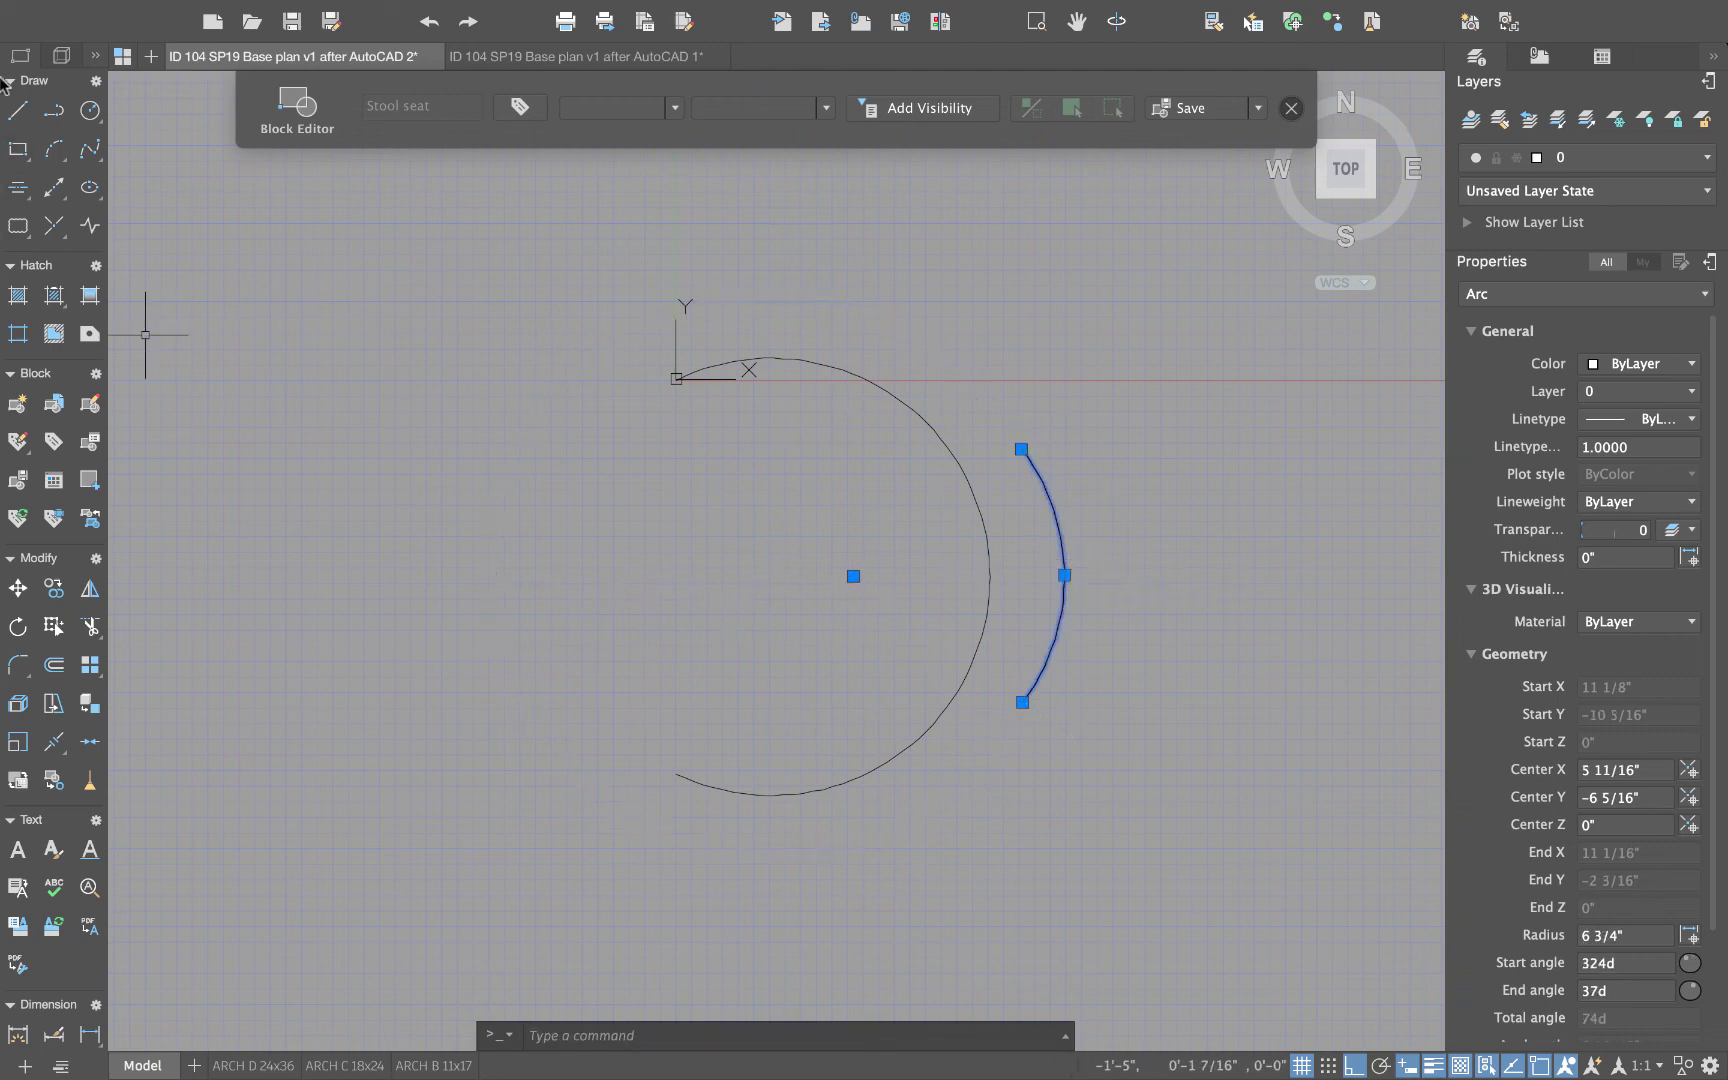
{"action": "left_click", "coordinate": [1064, 575]}
{"action": "left_click", "coordinate": [1085, 575]}
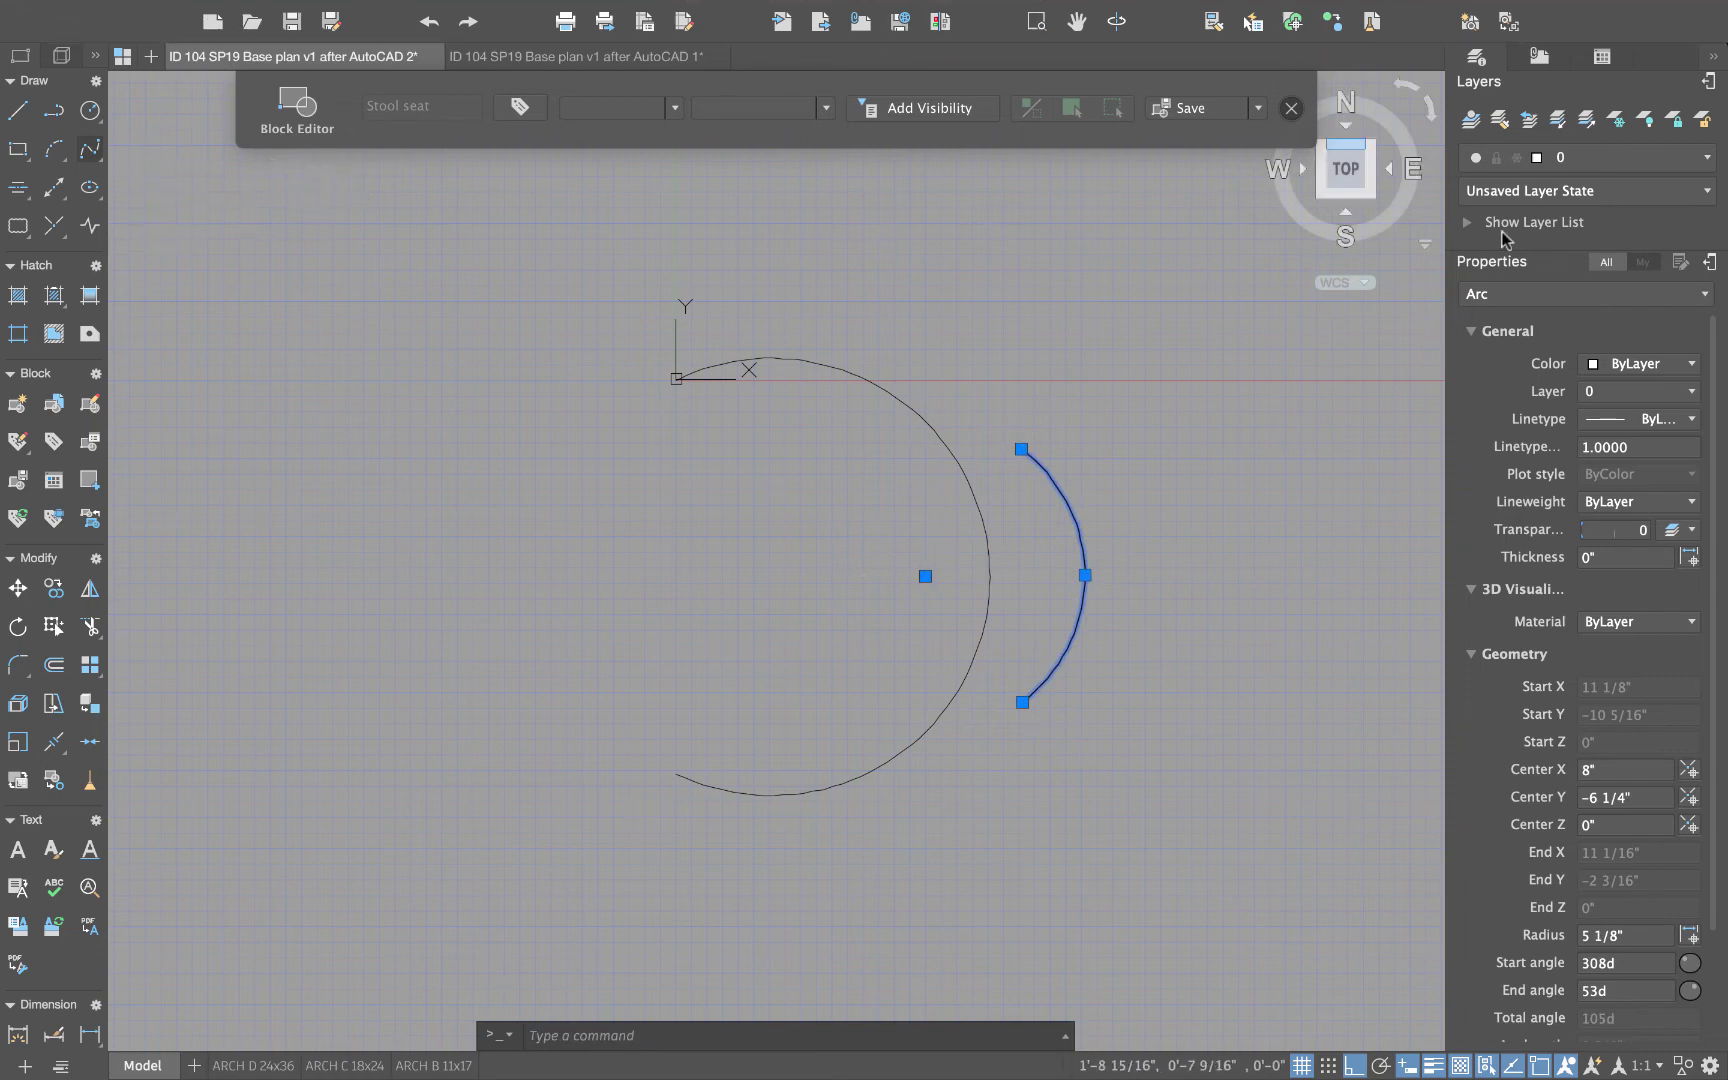
{"action": "key", "text": "Escape"}
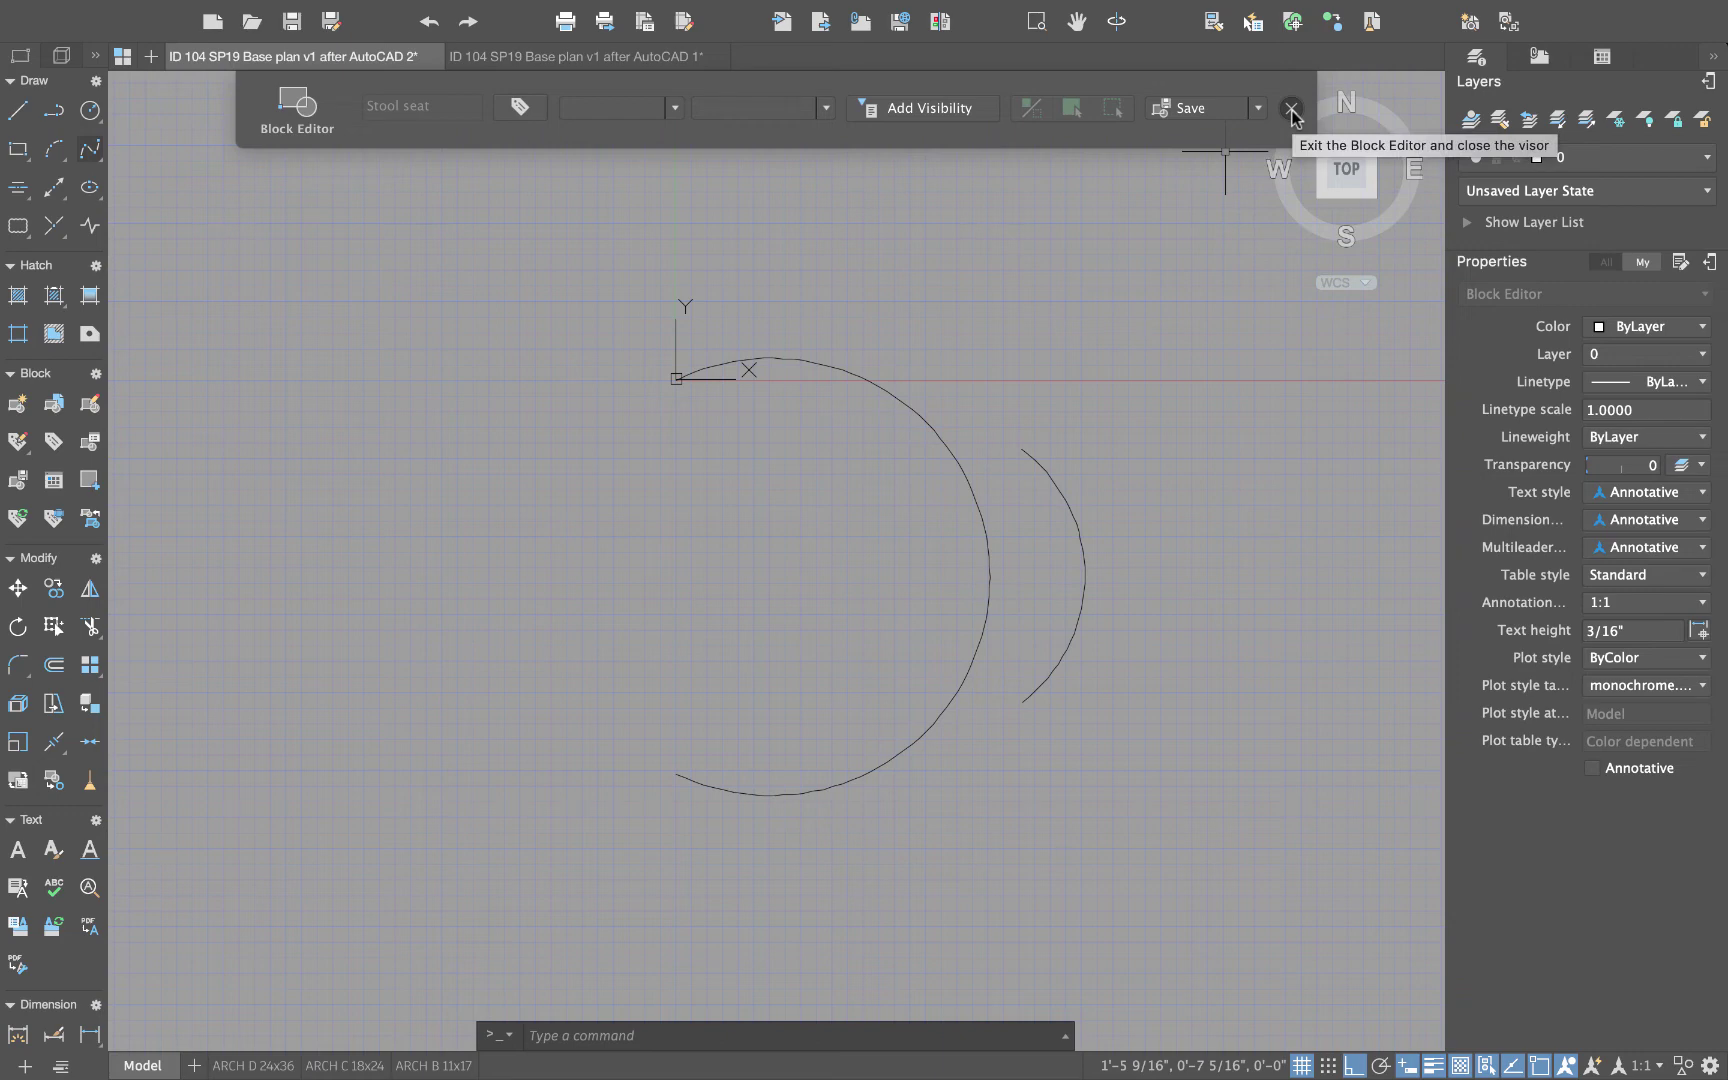
{"action": "left_click", "coordinate": [1291, 110]}
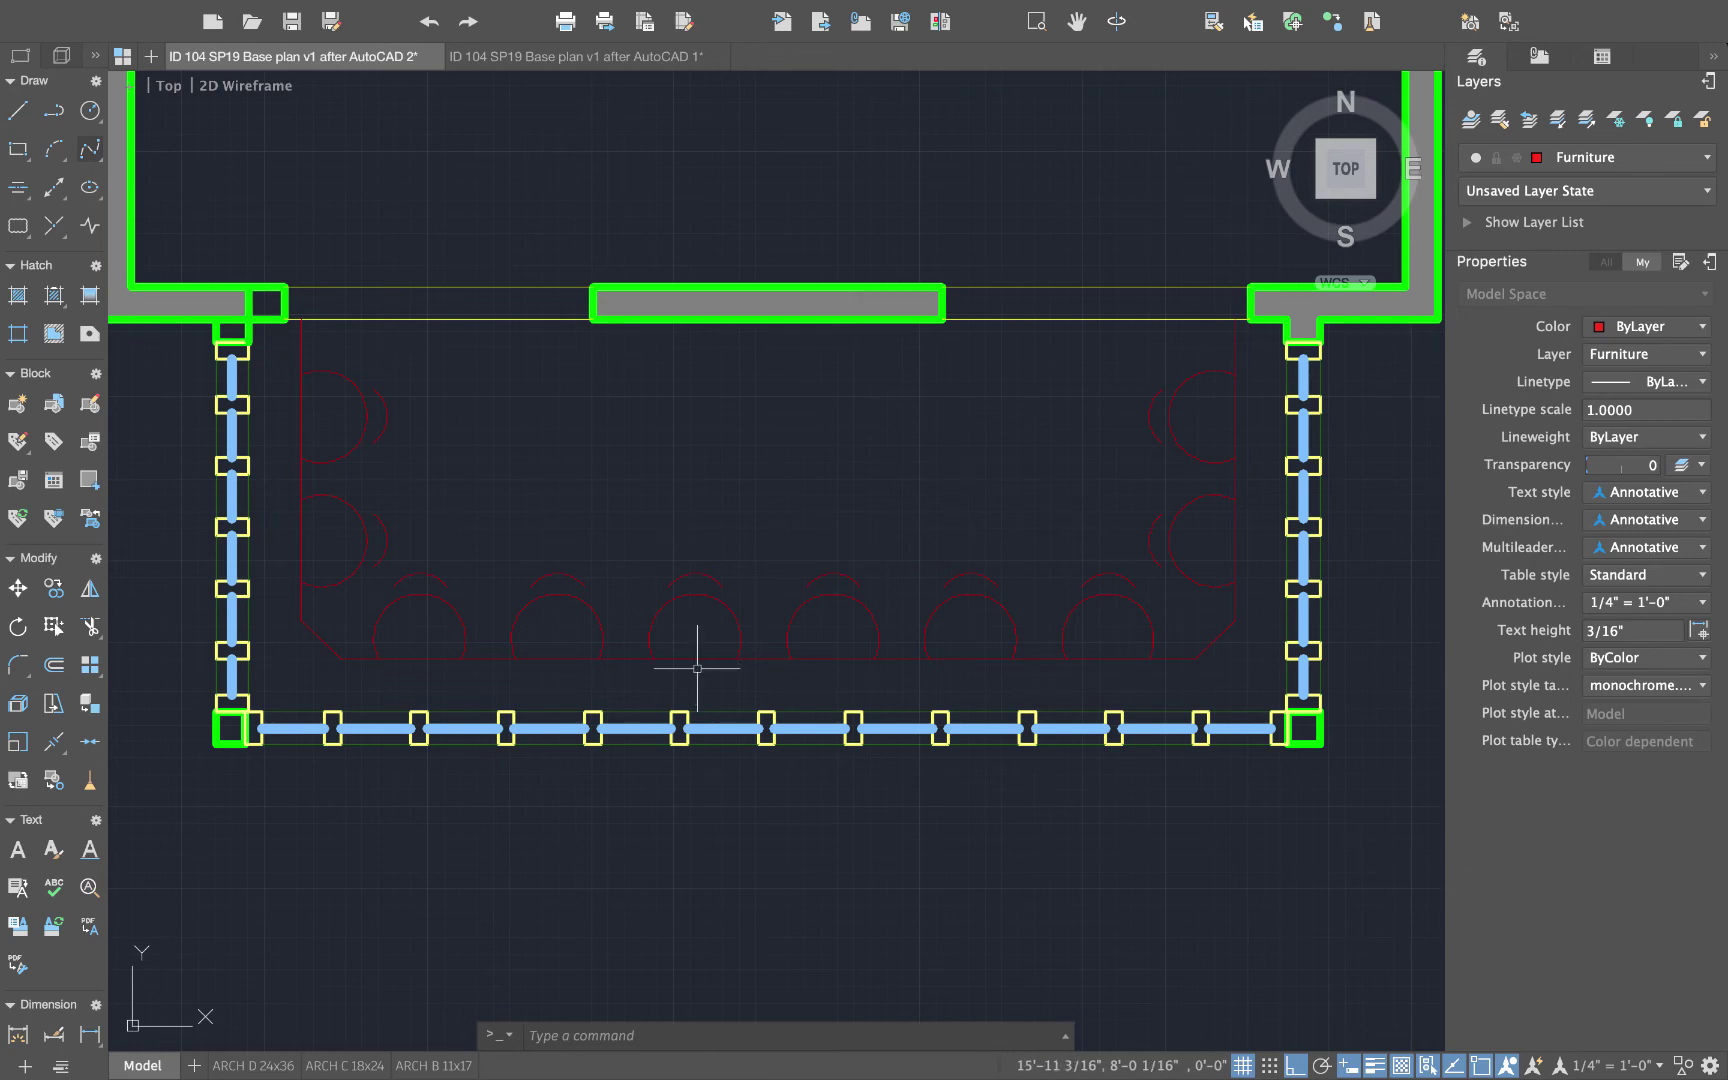
{"action": "scroll", "coordinate": [720, 670], "scroll_direction": "down", "scroll_amount": 4}
{"action": "middle_click_drag", "start_coordinate": [802, 370], "coordinate": [706, 424]}
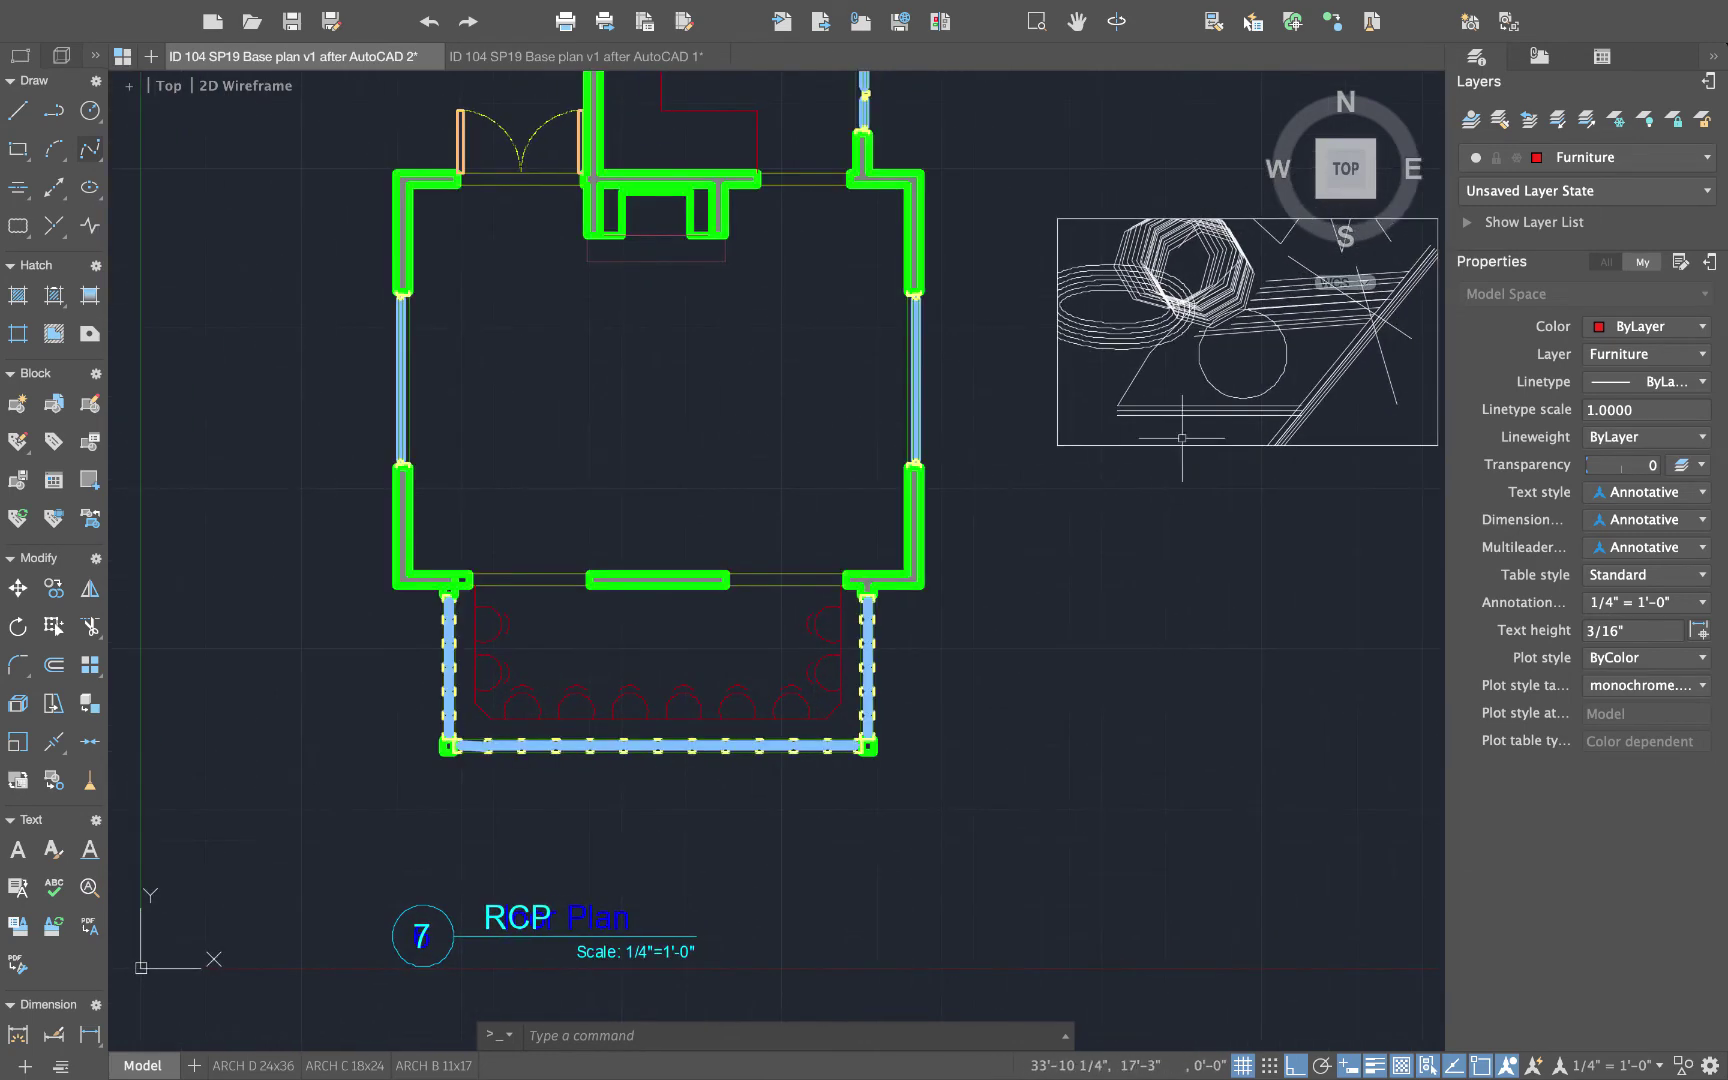
{"action": "middle_click_drag", "start_coordinate": [1096, 474], "coordinate": [960, 503]}
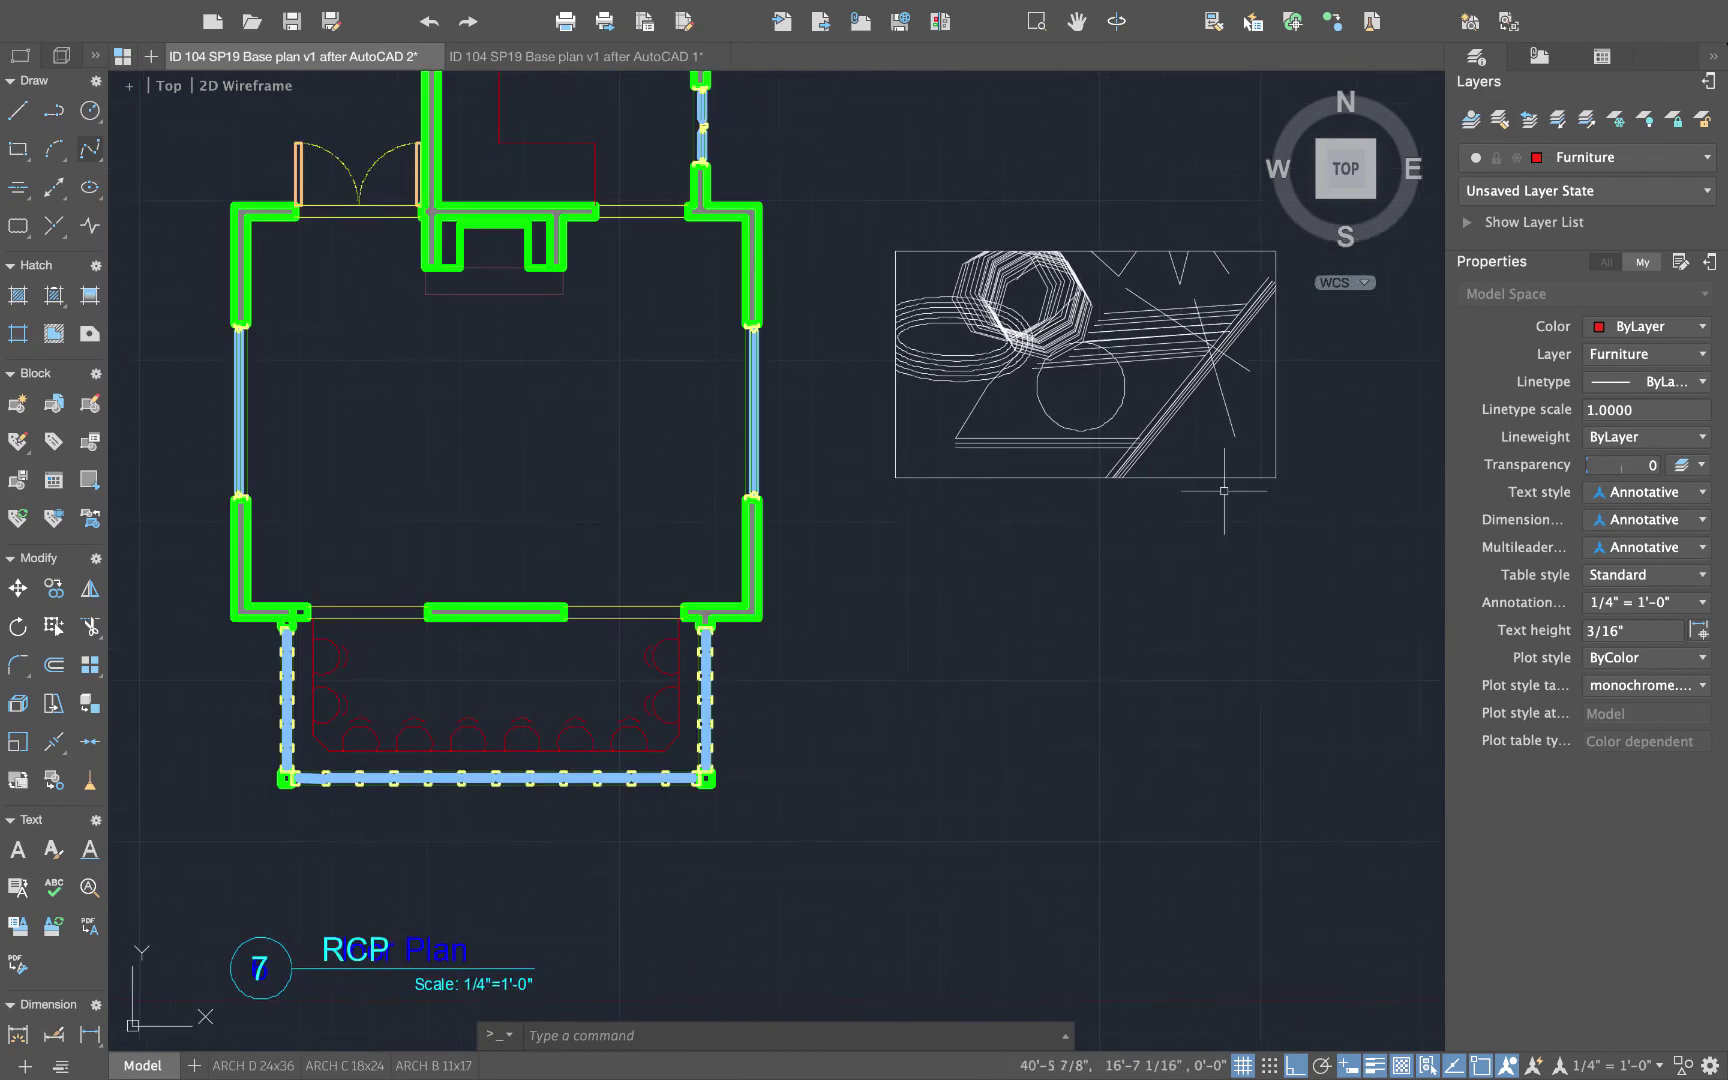
{"action": "left_click", "coordinate": [1325, 515]}
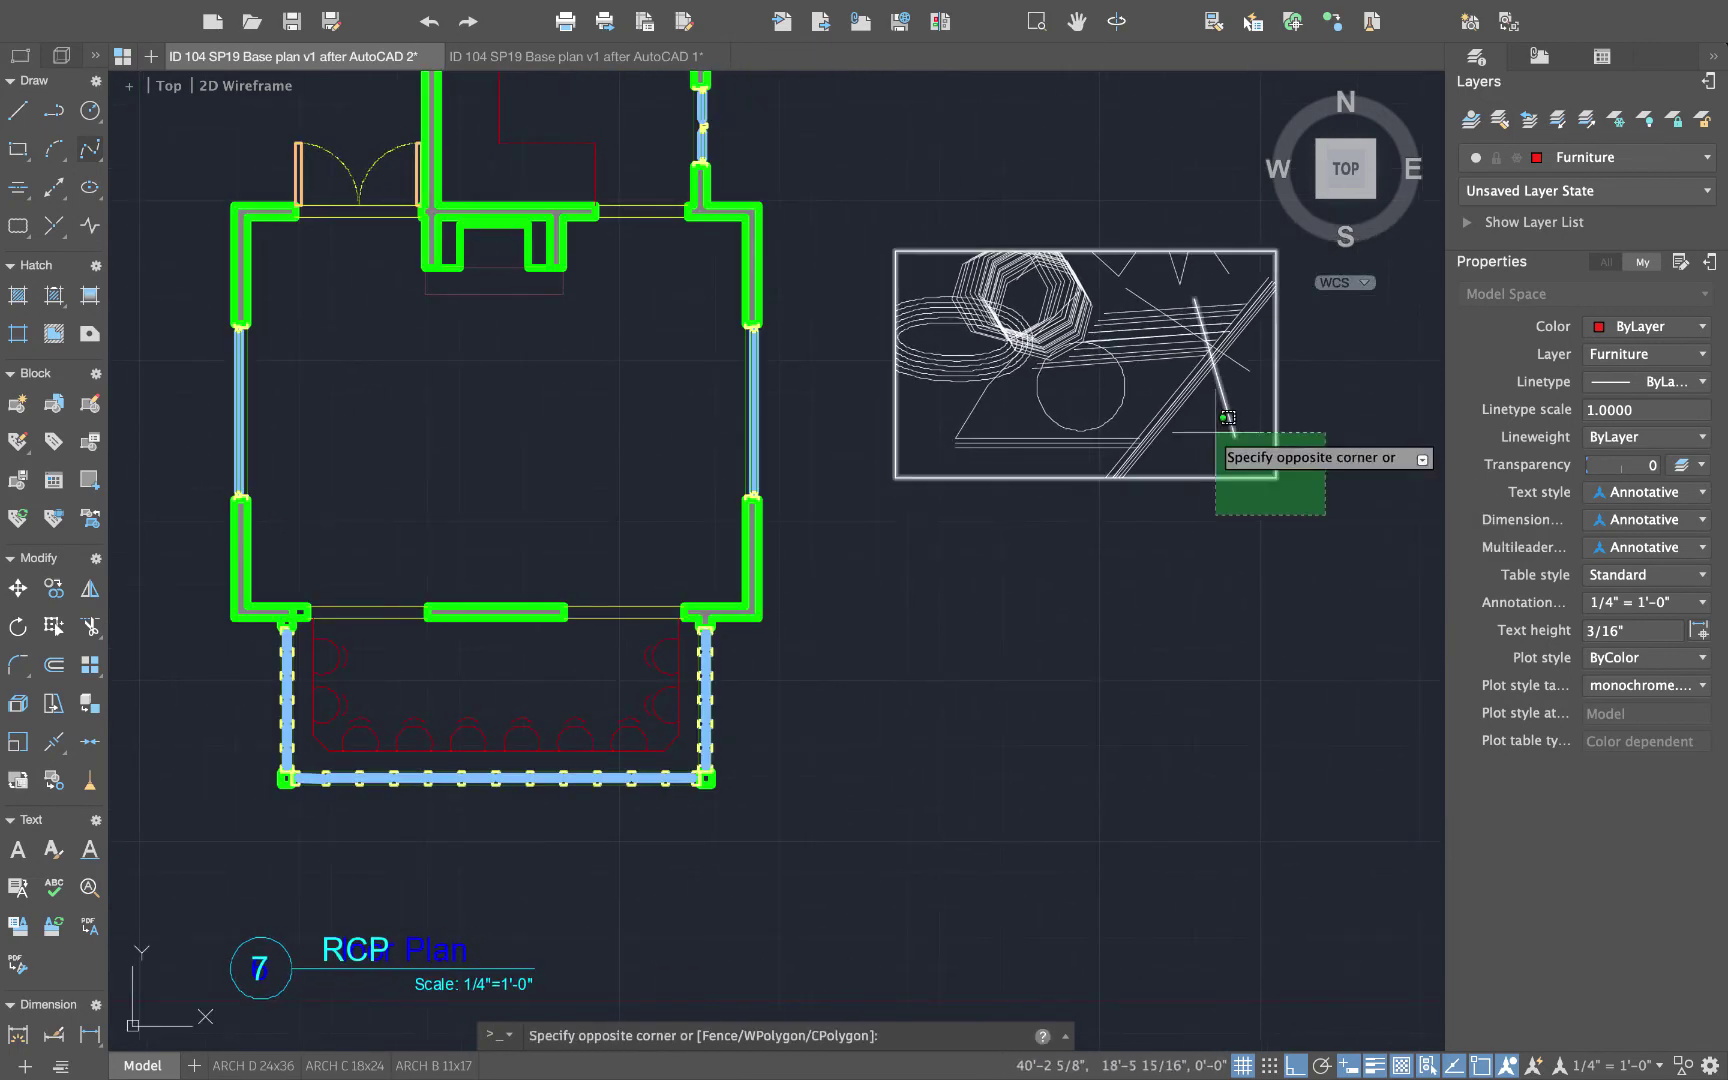
{"action": "left_click", "coordinate": [876, 240]}
{"action": "mouse_move", "coordinate": [1007, 321]}
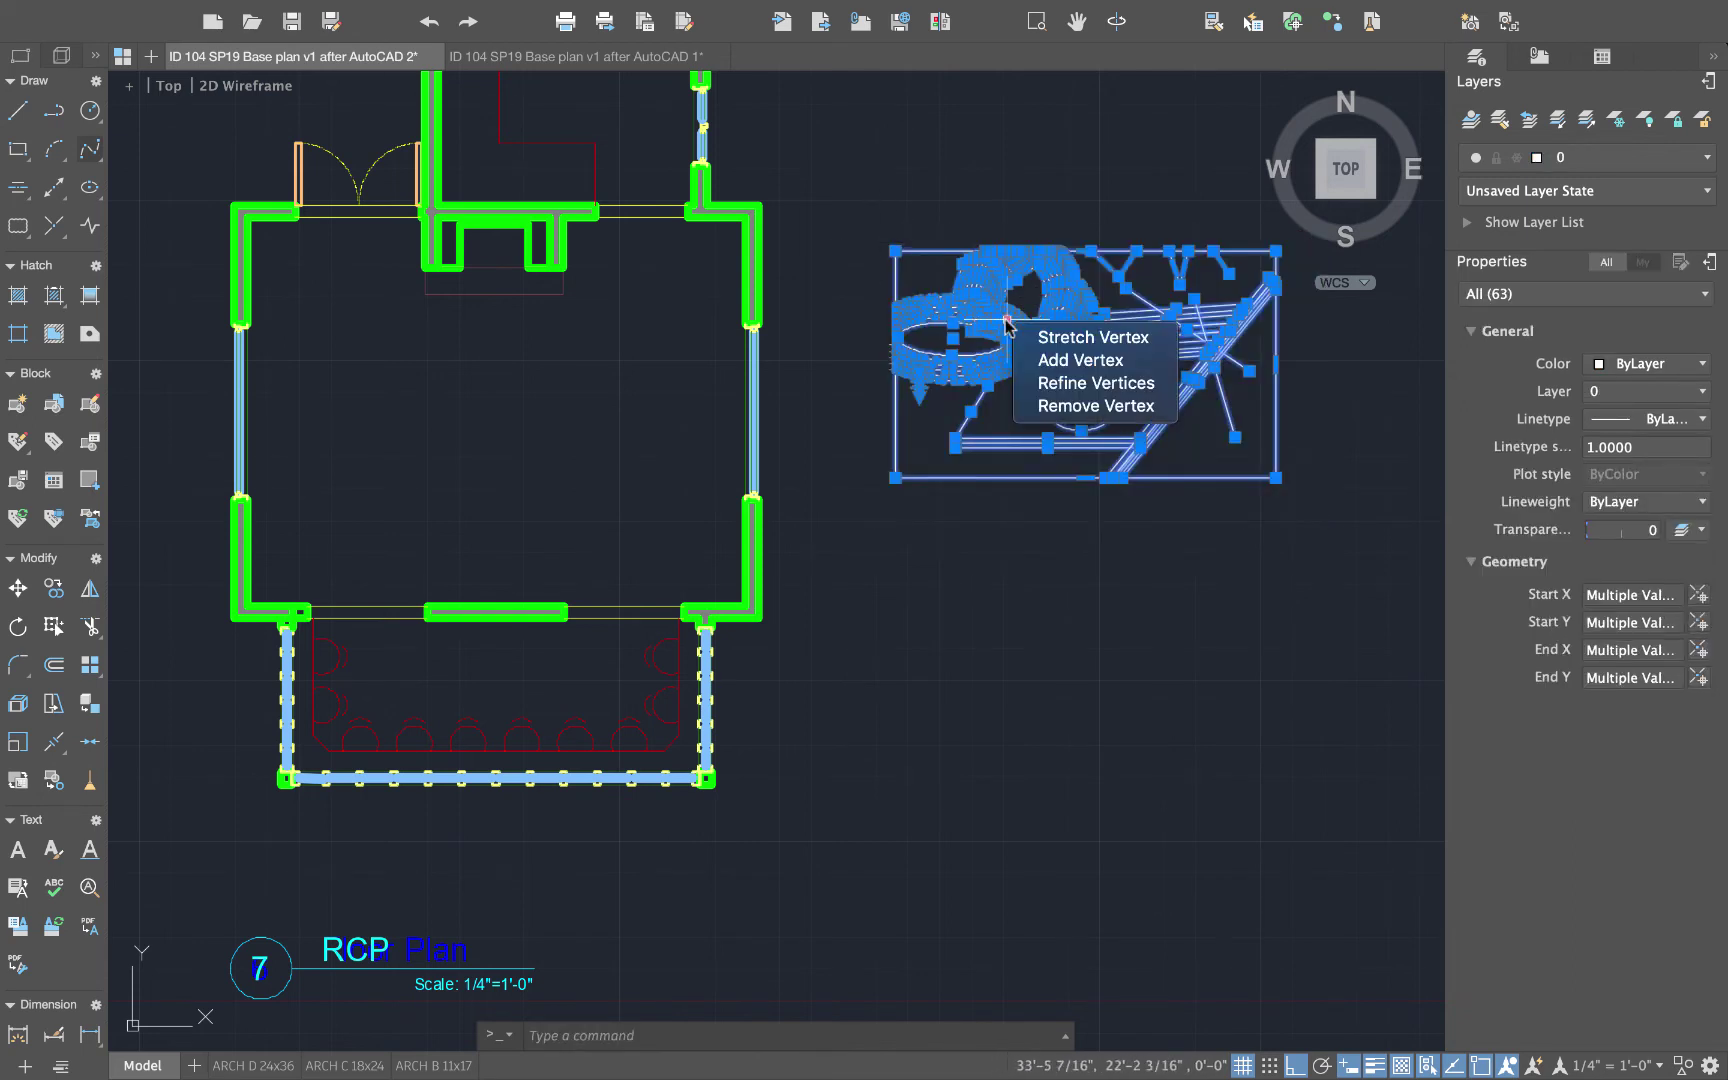
{"action": "key", "text": "Escape"}
- Group all the white practice linework together with its rectangular frame beside the floor plan
{"action": "left_click", "coordinate": [863, 206]}
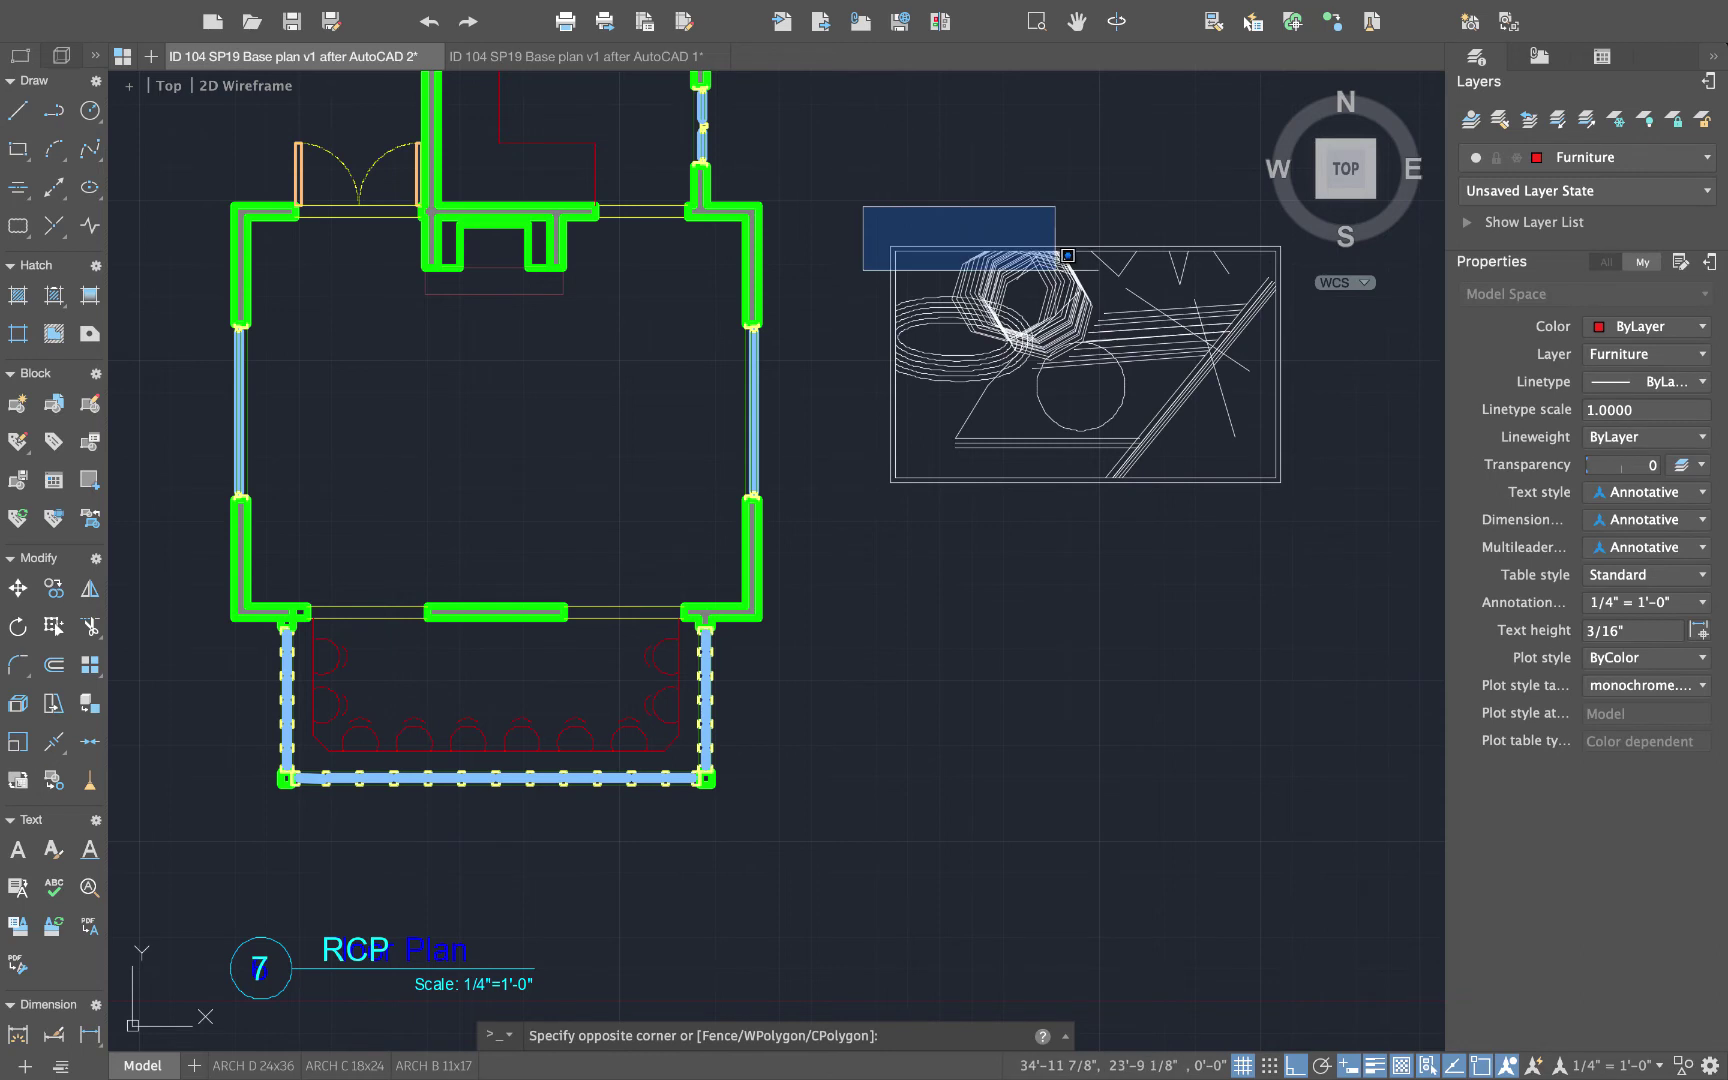
{"action": "left_click", "coordinate": [1300, 505]}
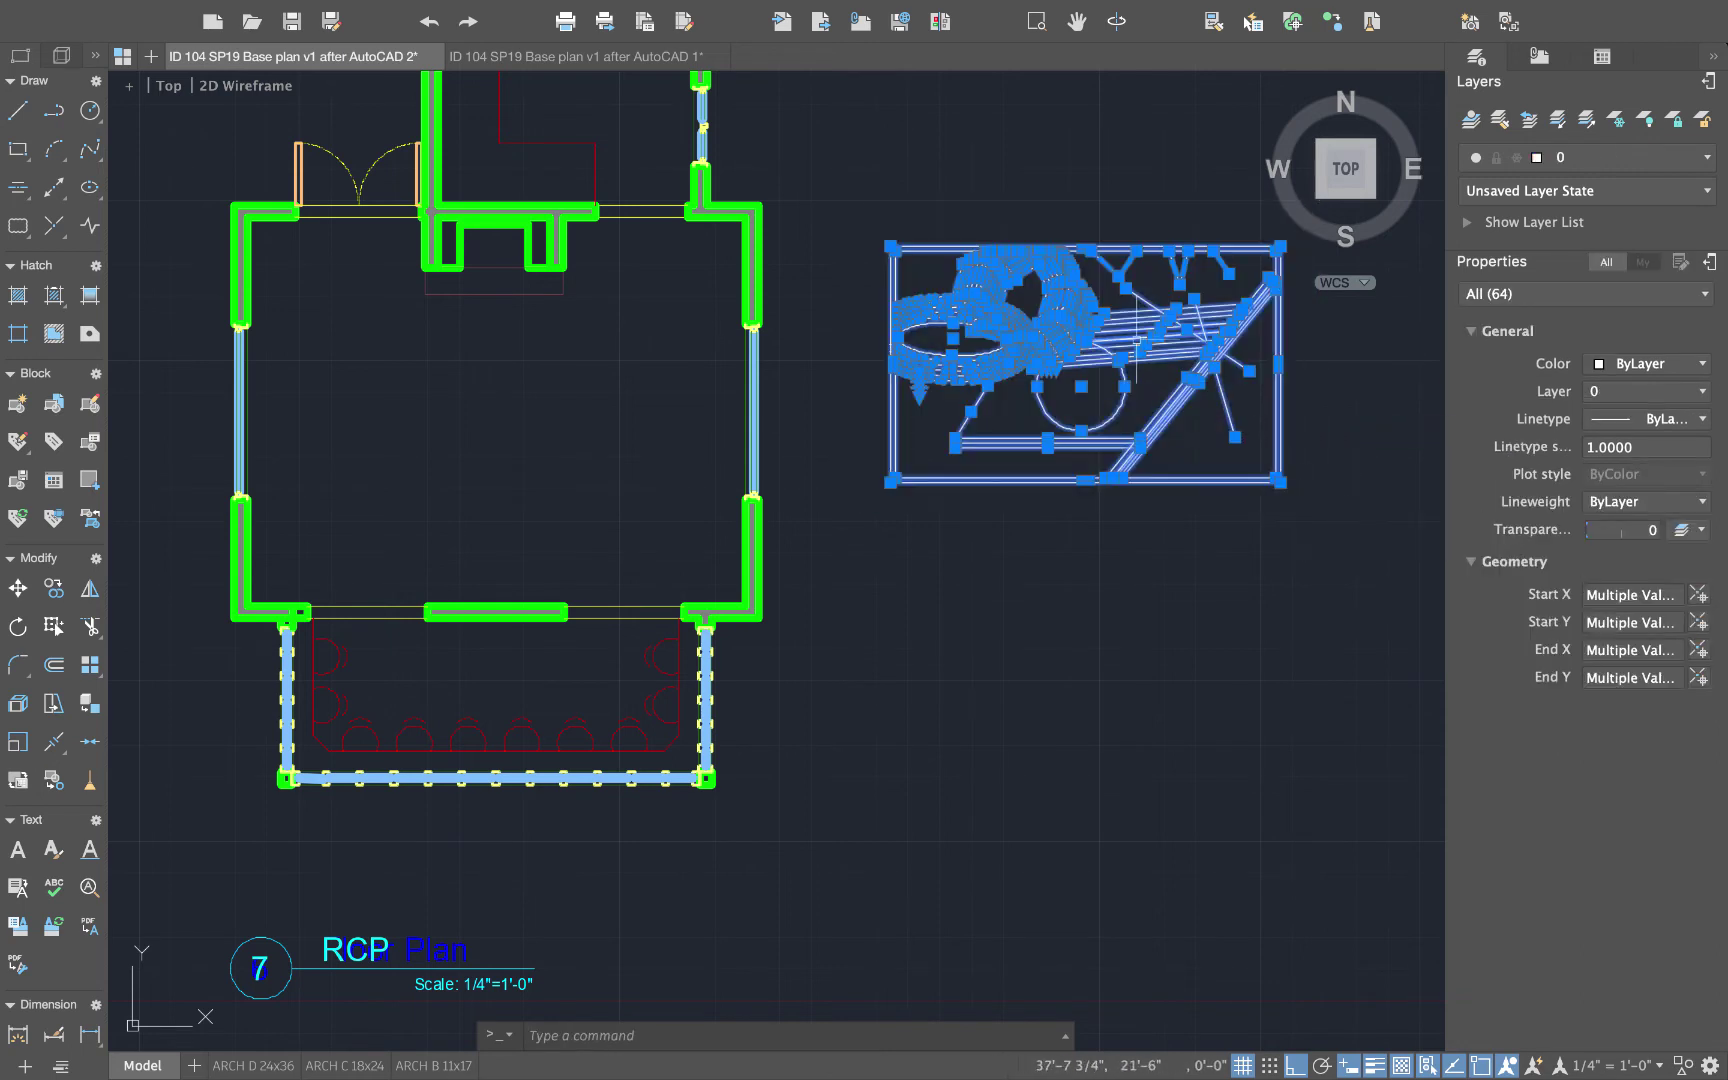
{"action": "right_click", "coordinate": [1083, 316]}
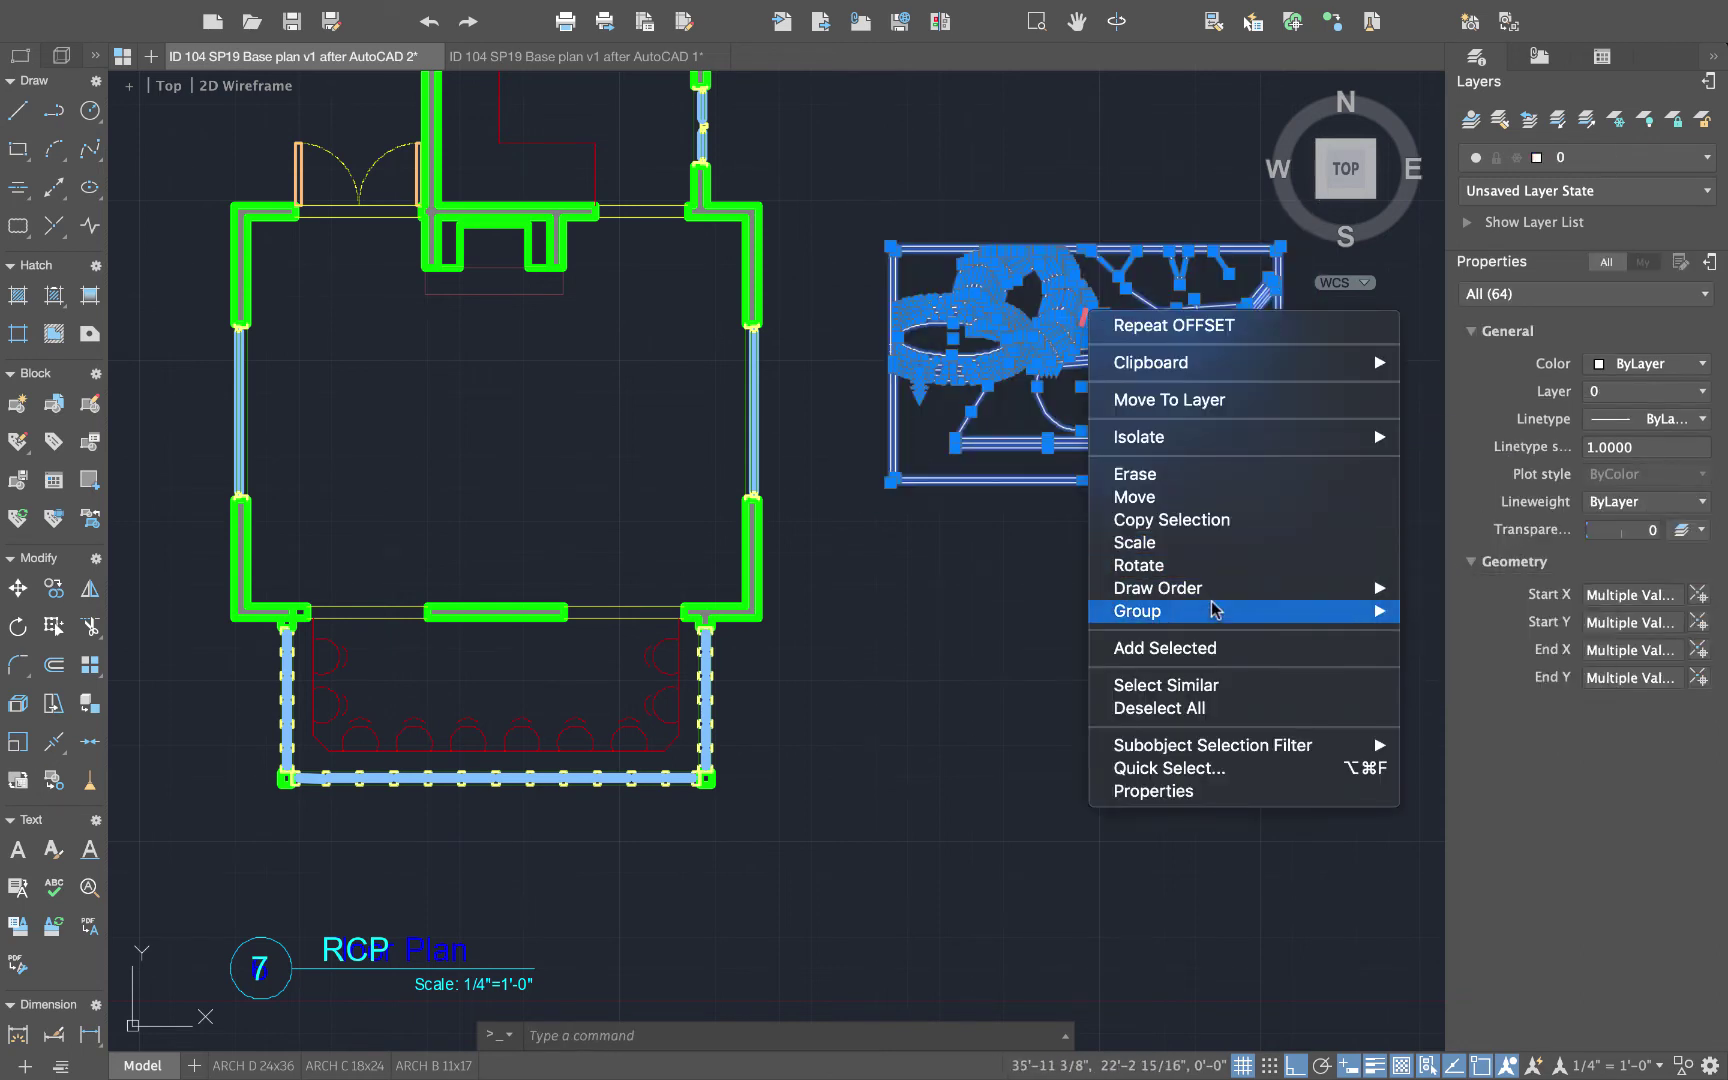
{"action": "mouse_move", "coordinate": [1218, 612]}
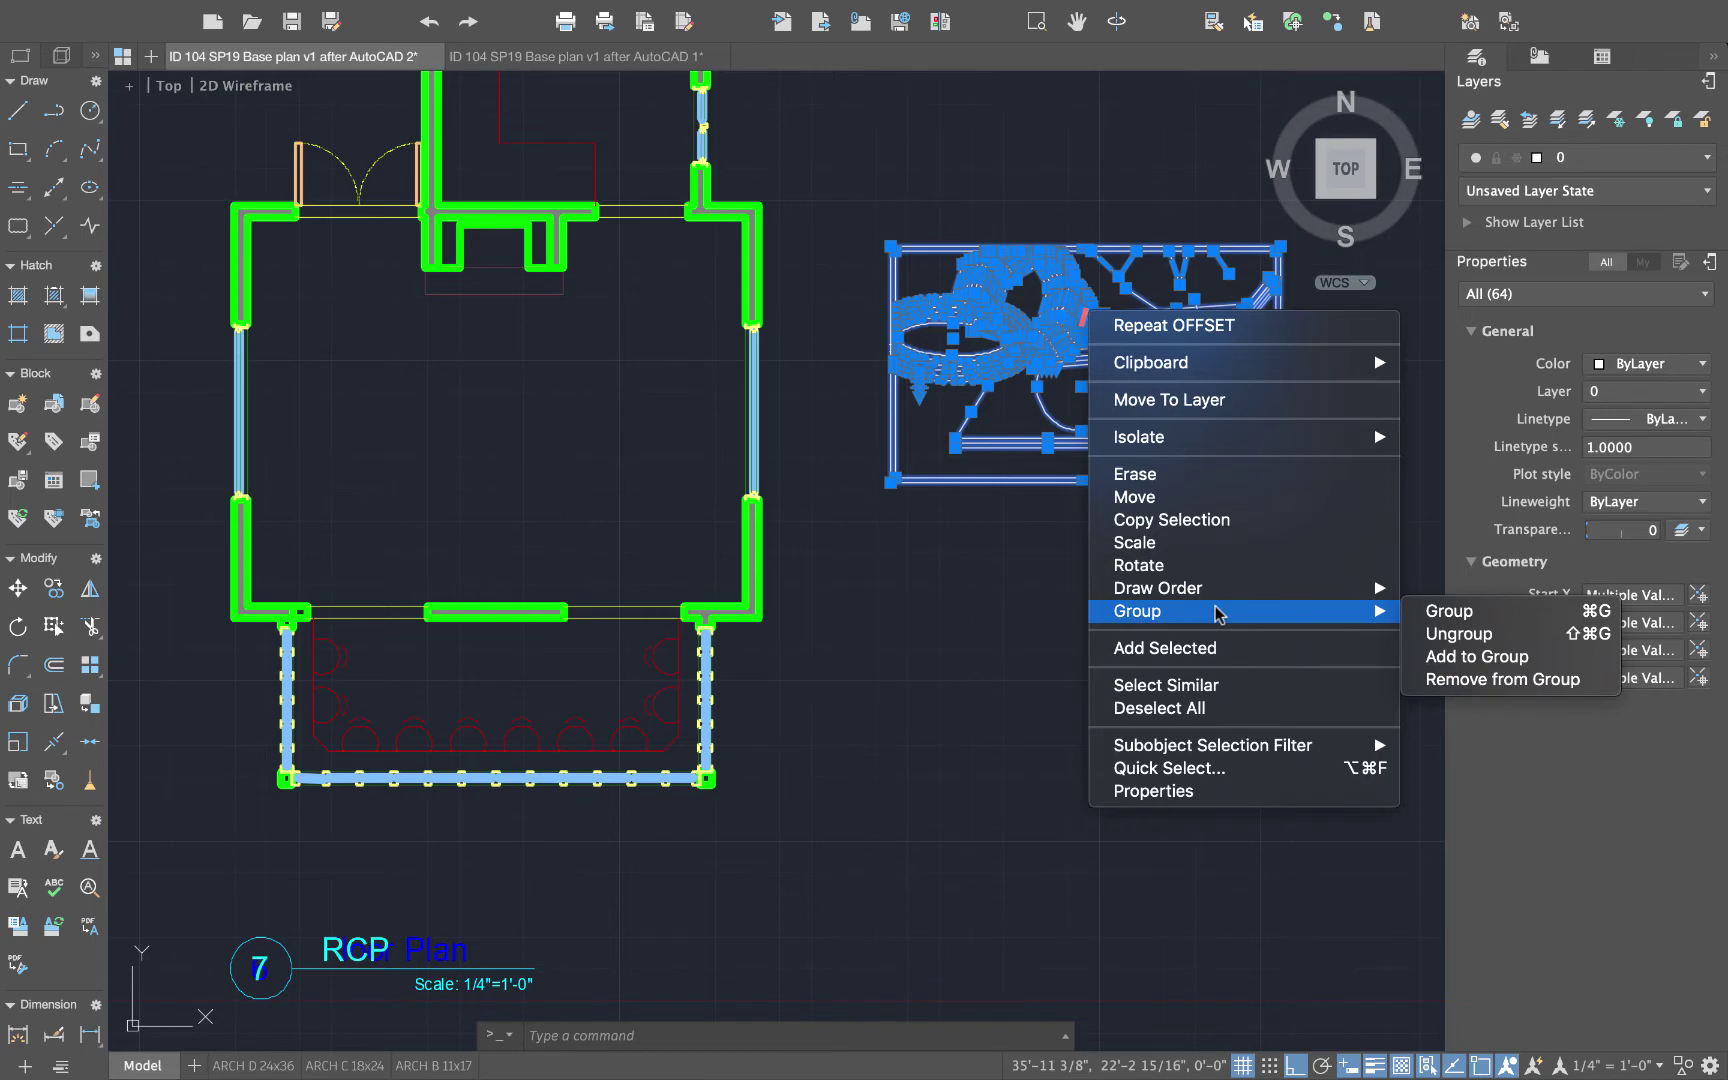
{"action": "left_click", "coordinate": [1437, 618]}
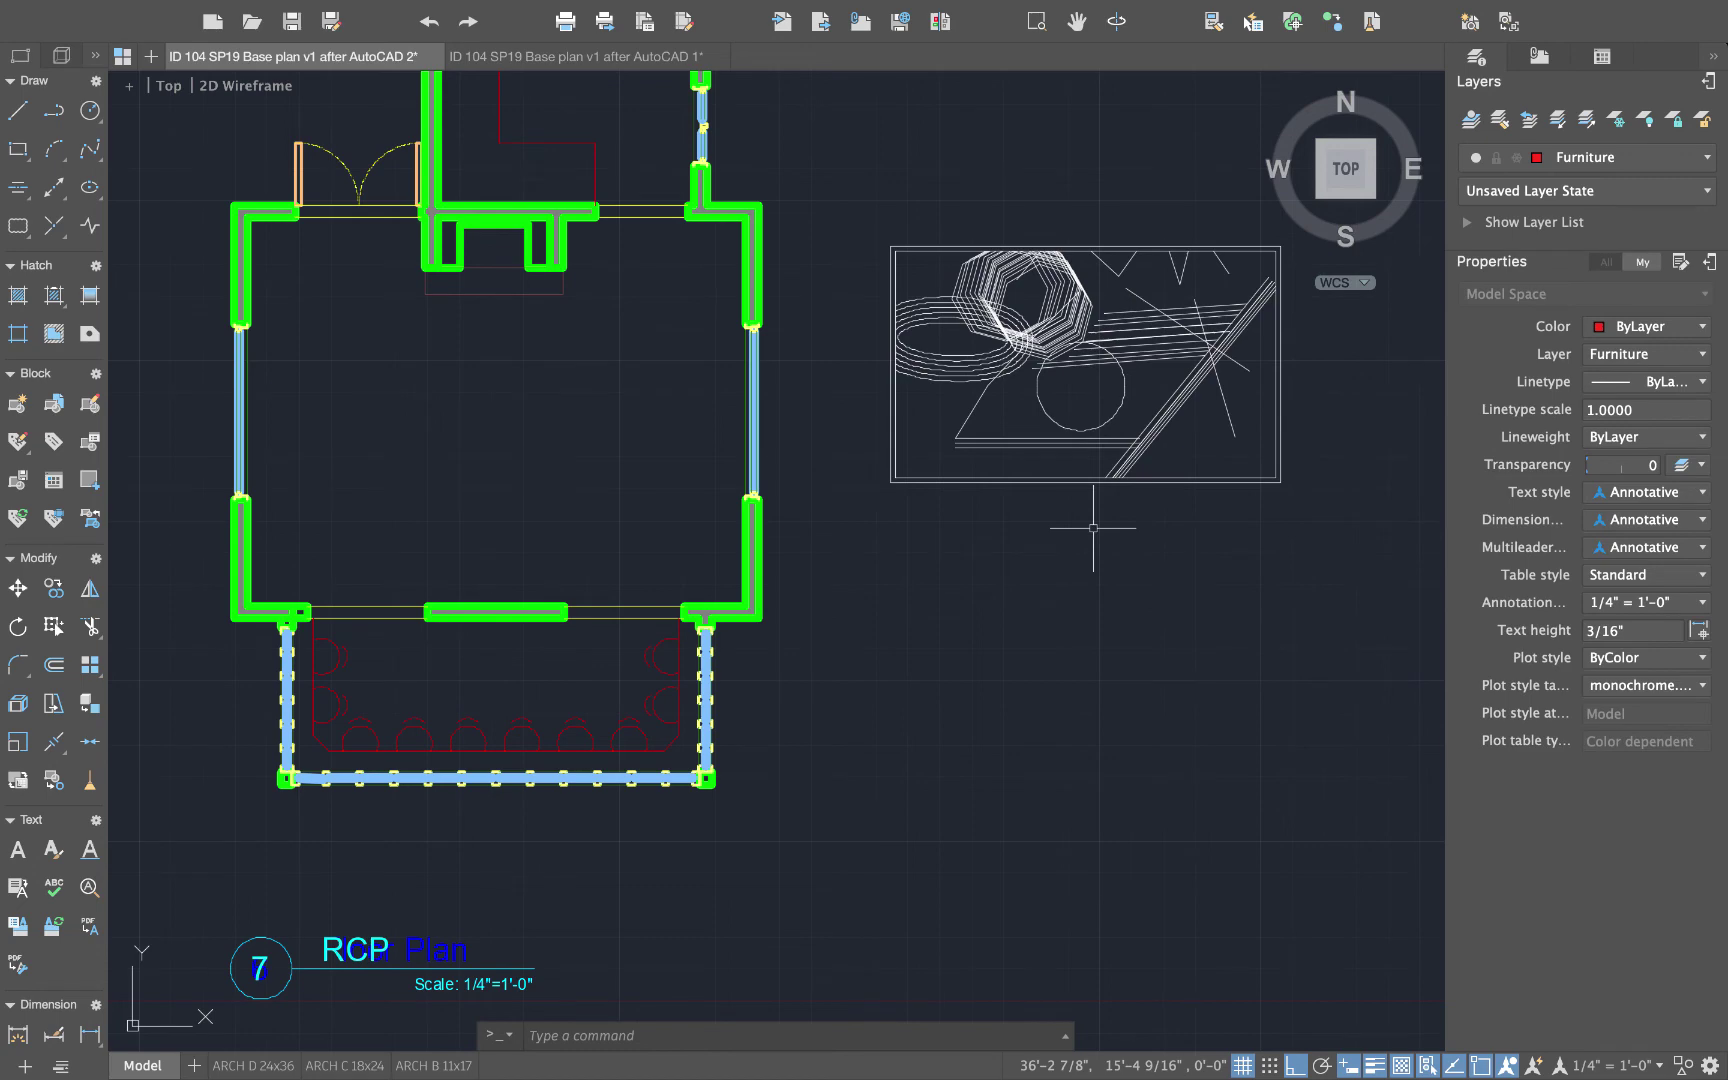
- Move the grouped linework from beside the plan to the middle of the lower room, with Ortho off
{"action": "scroll", "coordinate": [1122, 405], "scroll_direction": "up", "scroll_amount": 2}
{"action": "mouse_move", "coordinate": [1122, 405]}
{"action": "middle_mouse_down"}
{"action": "mouse_move", "coordinate": [1109, 475]}
{"action": "mouse_move", "coordinate": [1223, 528]}
{"action": "middle_mouse_up"}
{"action": "scroll", "coordinate": [1193, 486], "scroll_direction": "down", "scroll_amount": 2}
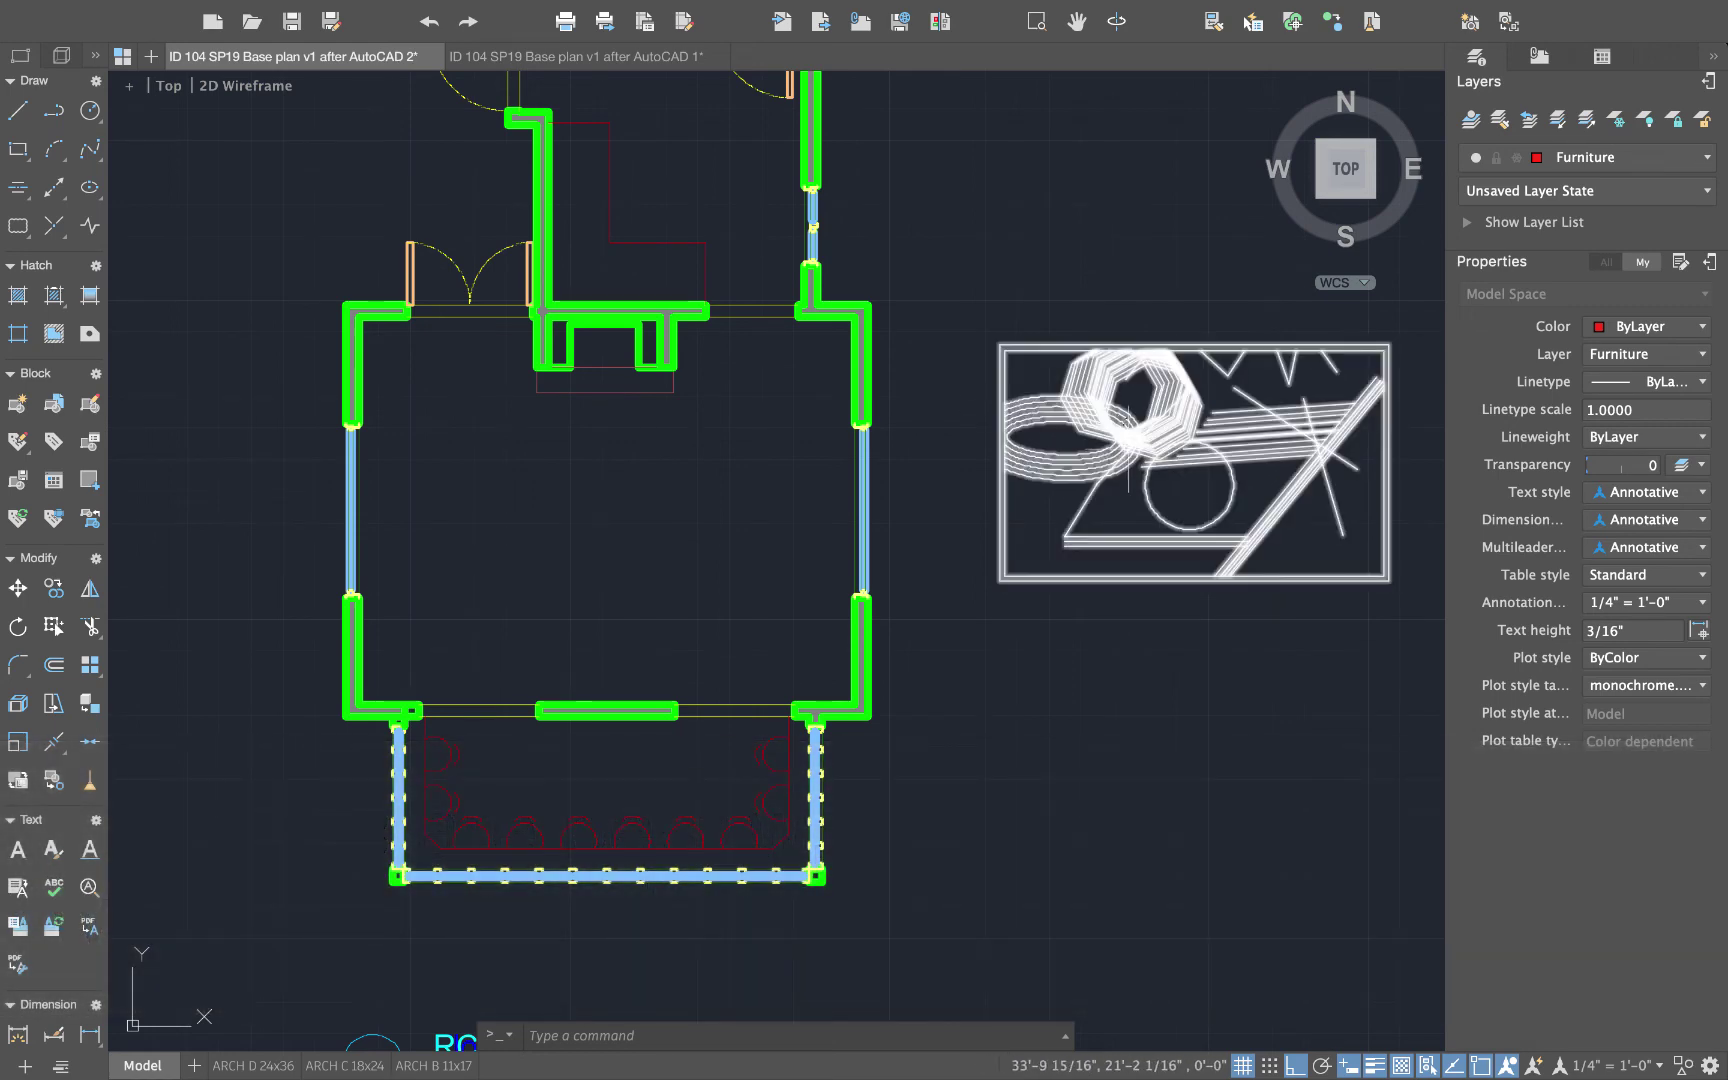
{"action": "left_click", "coordinate": [1105, 440]}
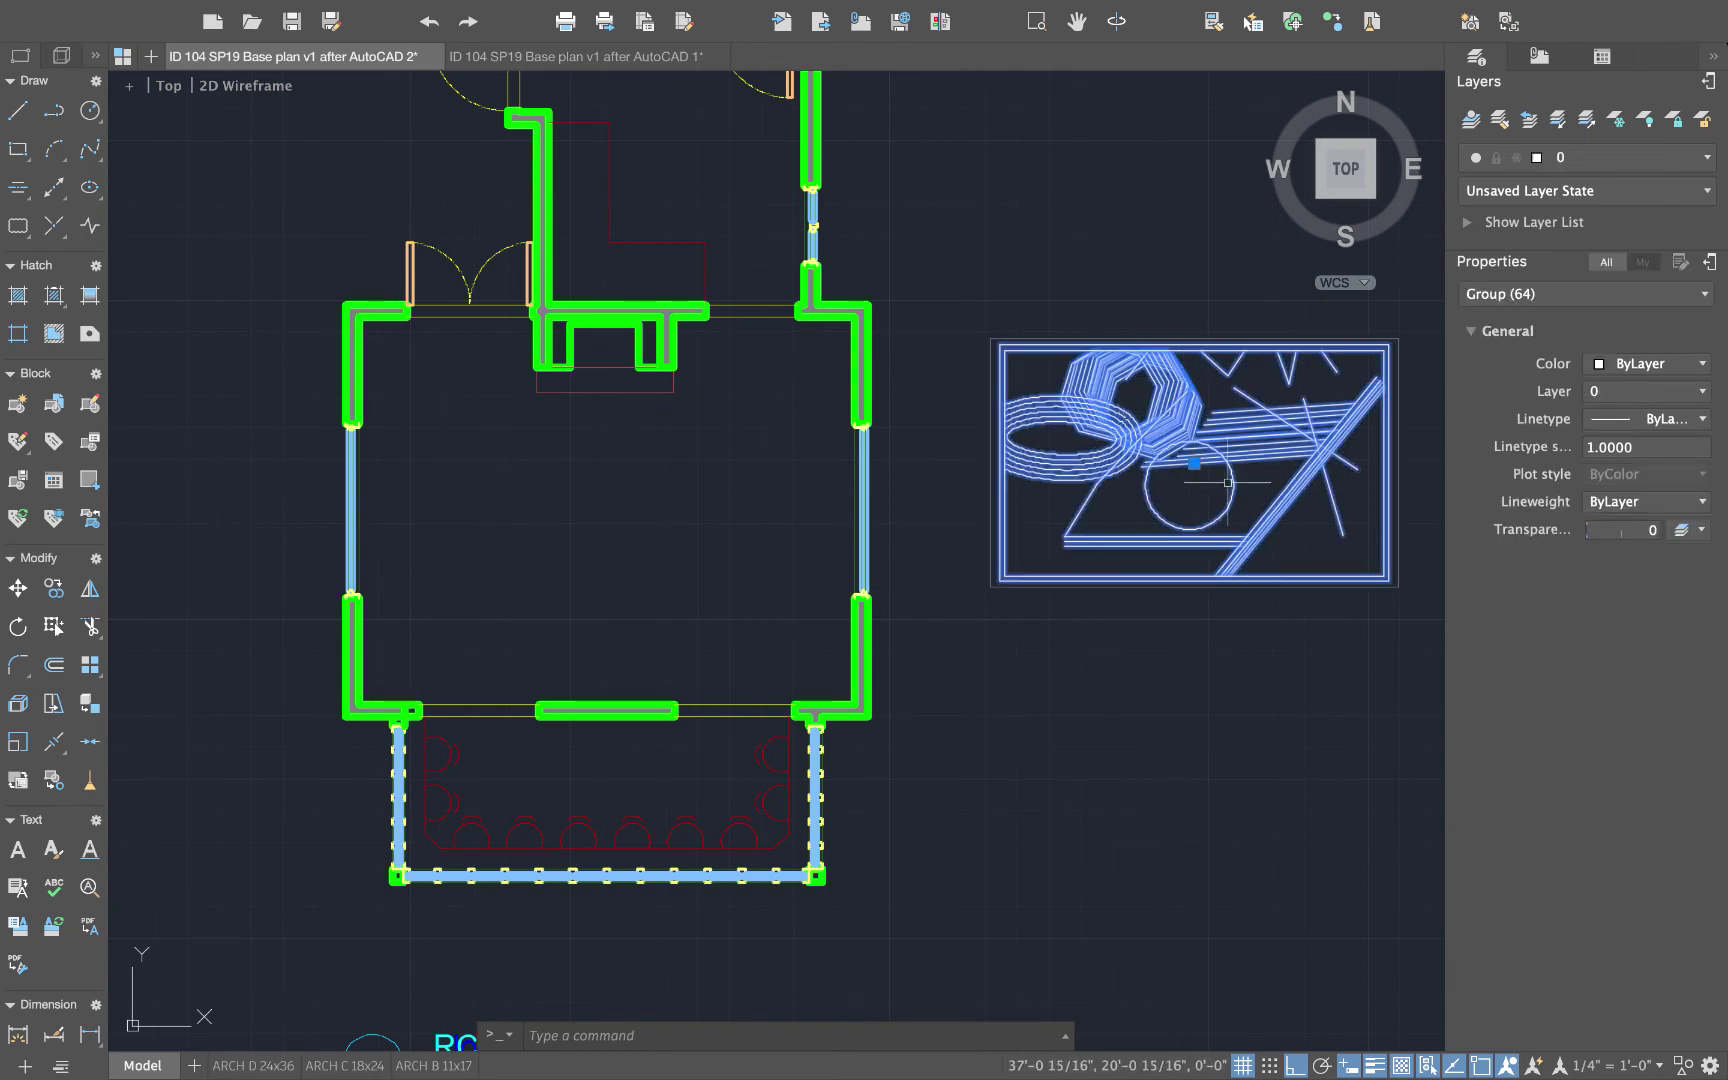
{"action": "left_click", "coordinate": [1194, 463]}
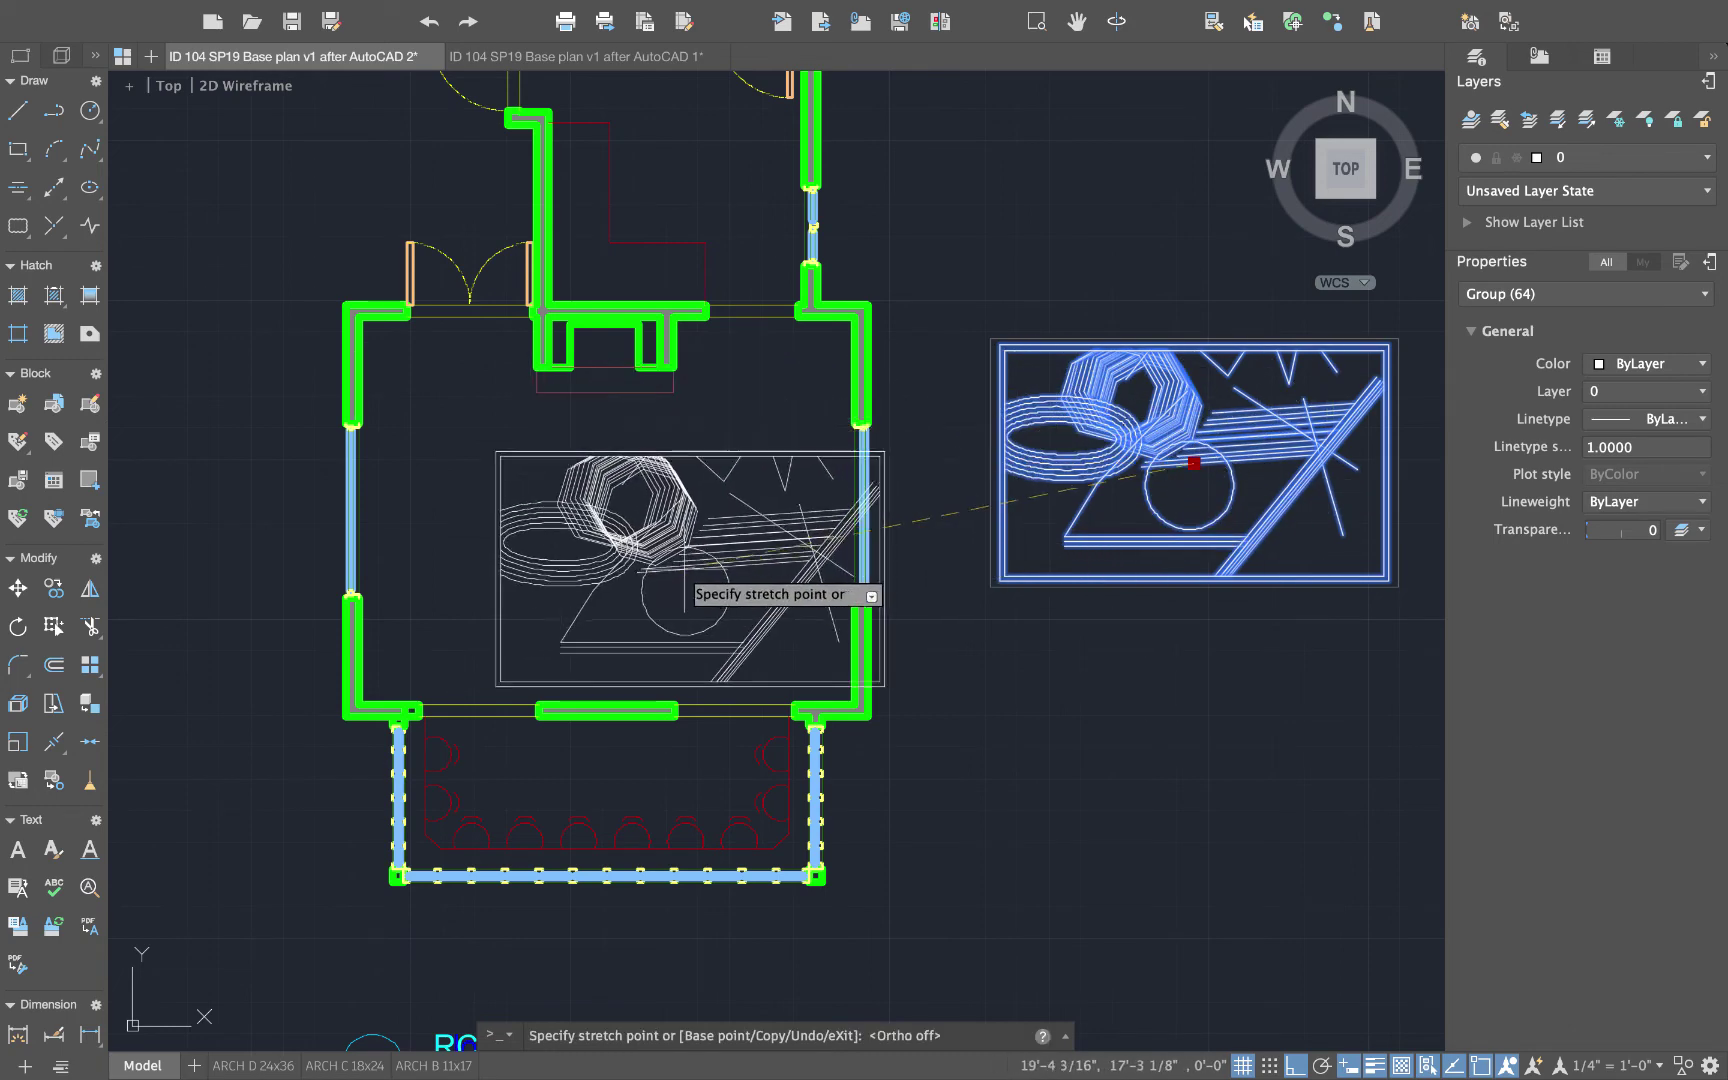
{"action": "key", "text": "F8"}
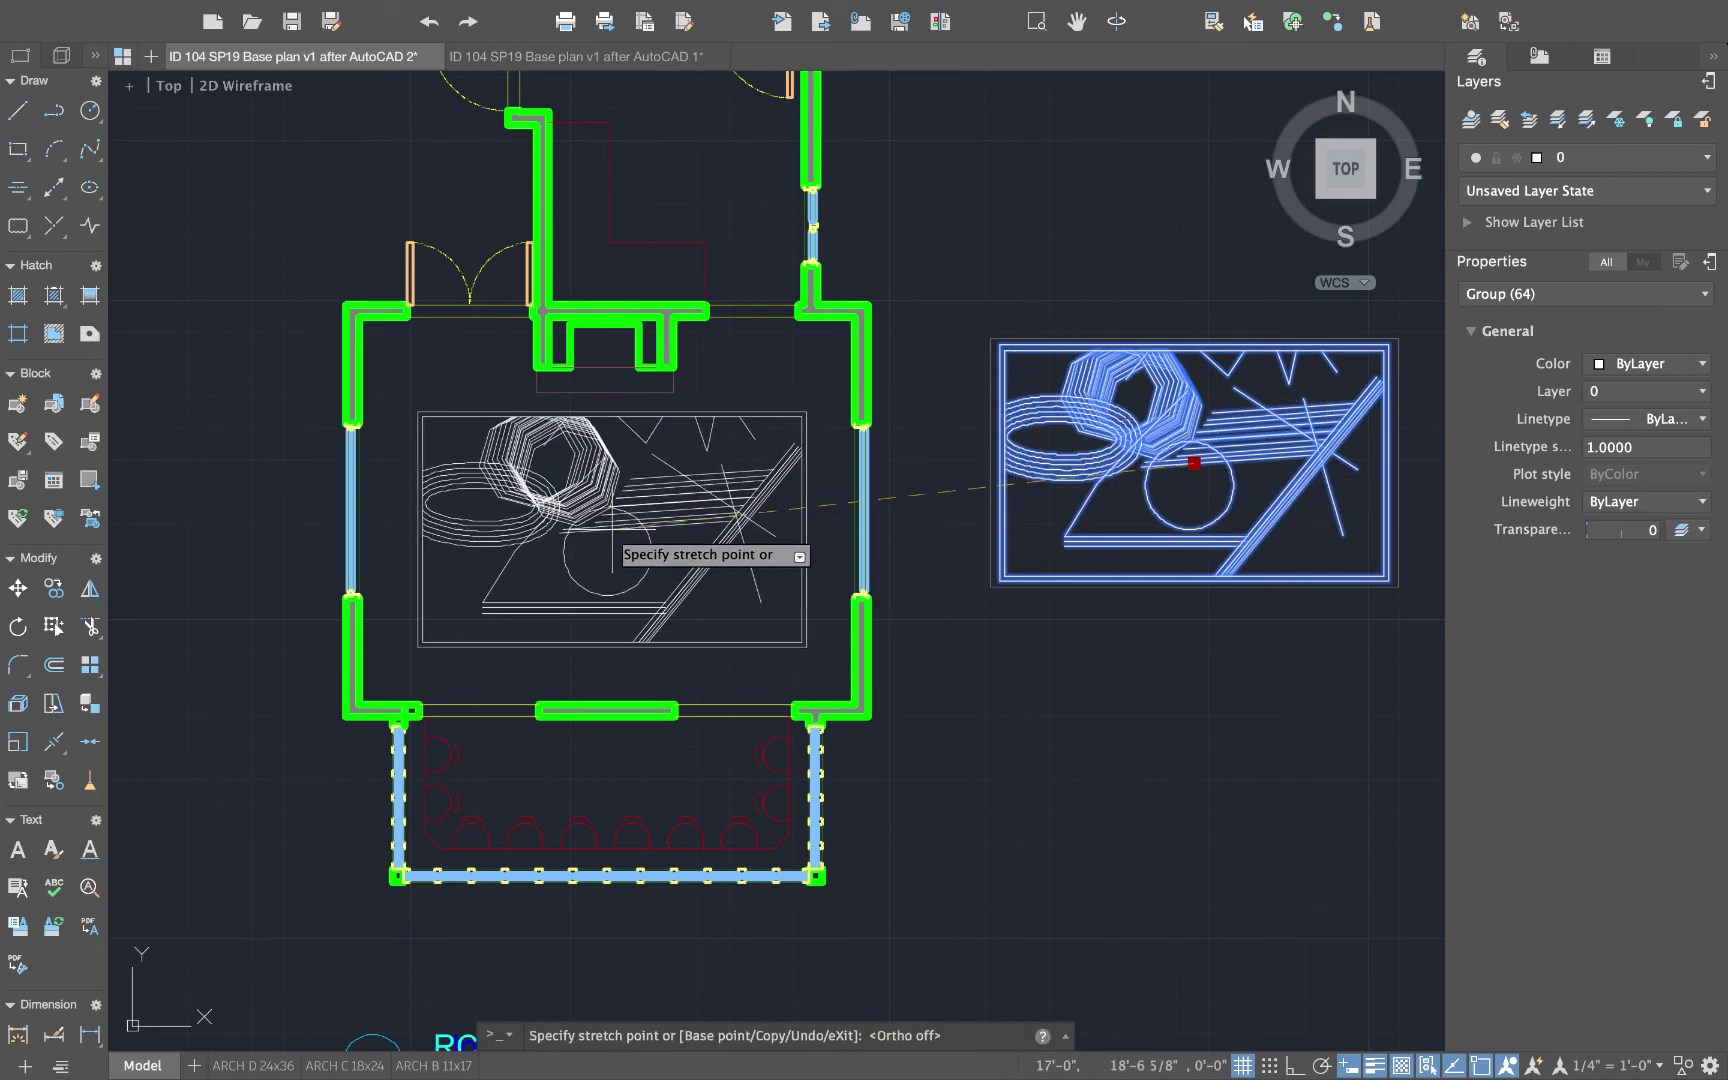
{"action": "left_click", "coordinate": [611, 523]}
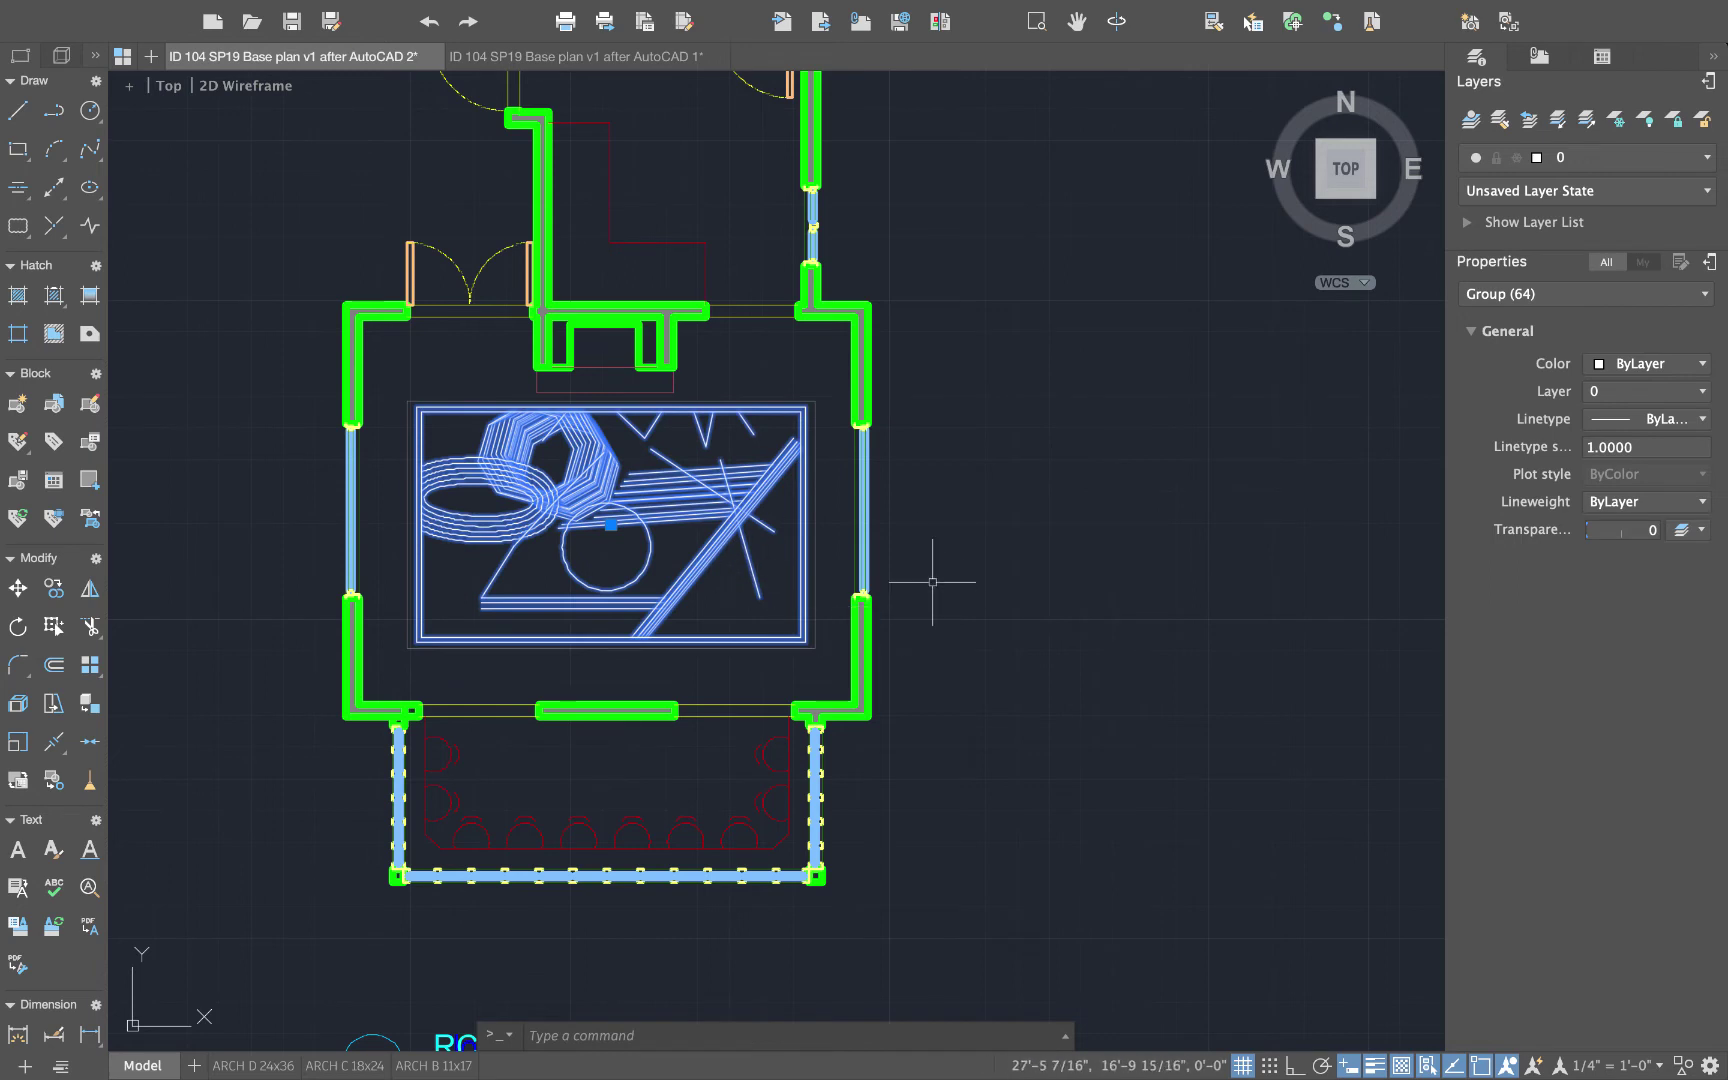
- Assign the grouped linework in the room to the Flooring layer and deselect it
{"action": "left_click", "coordinate": [1660, 158]}
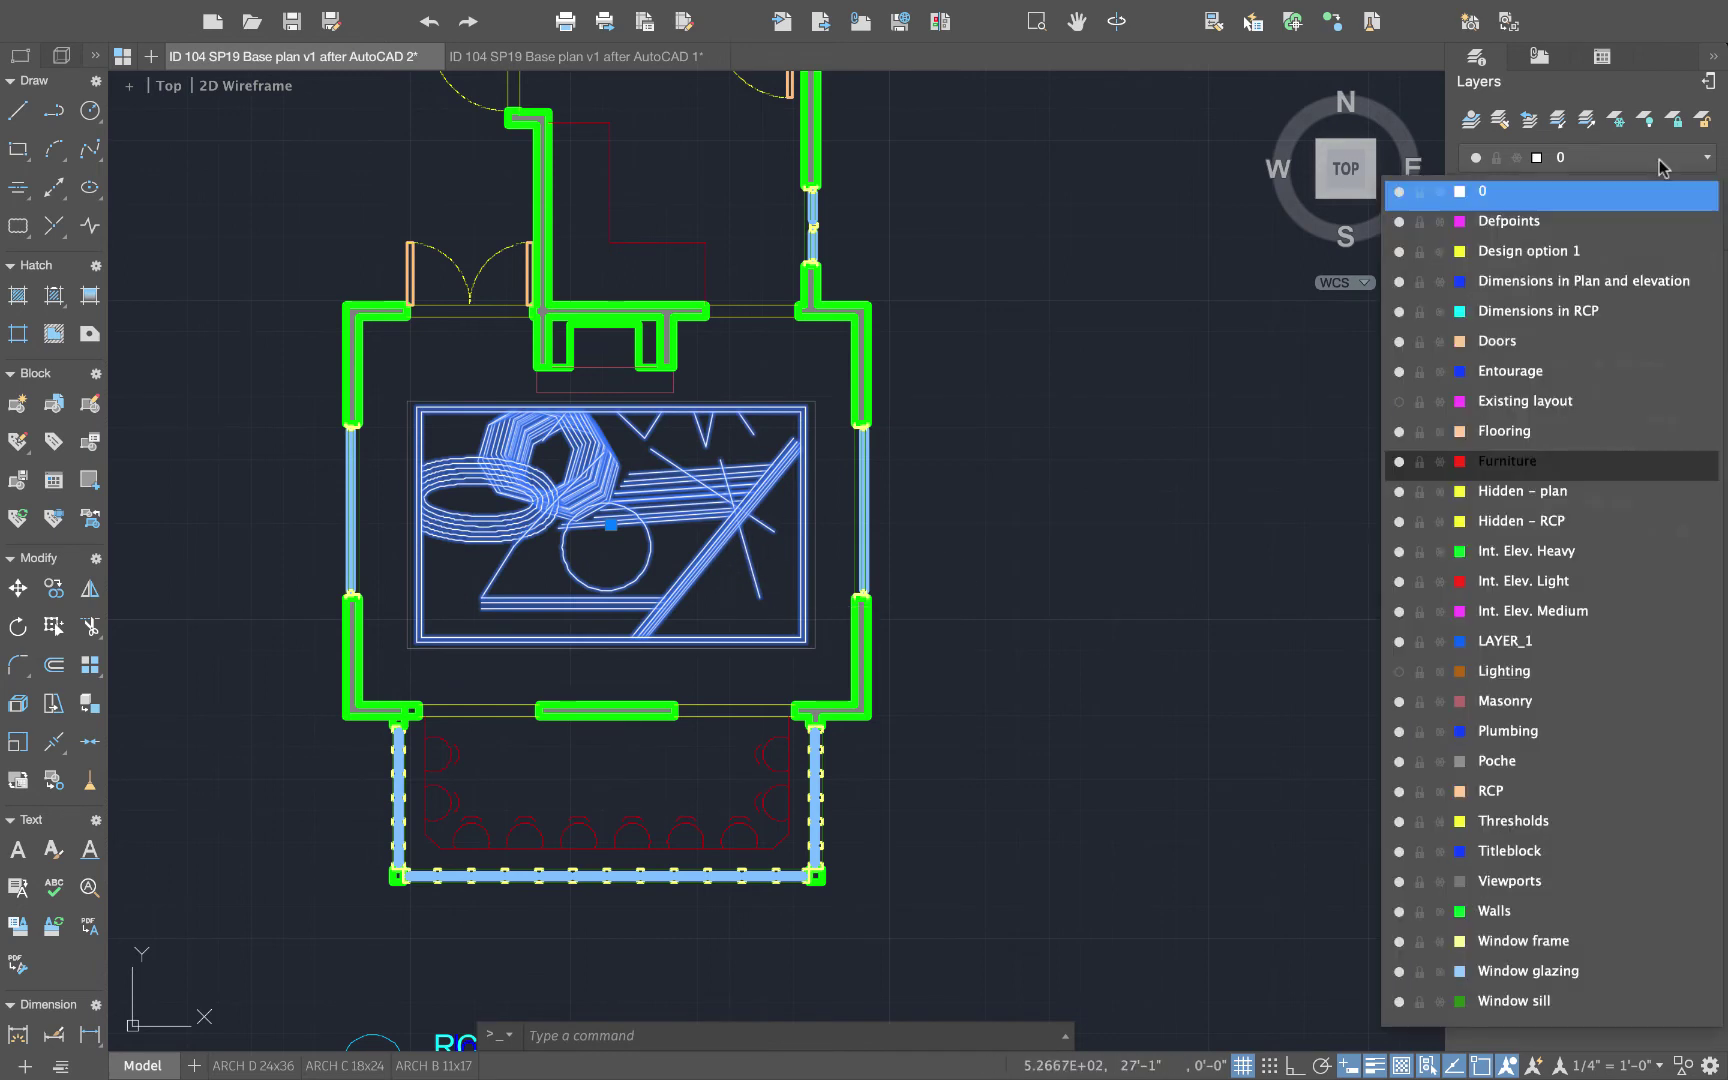
{"action": "left_click", "coordinate": [1528, 438]}
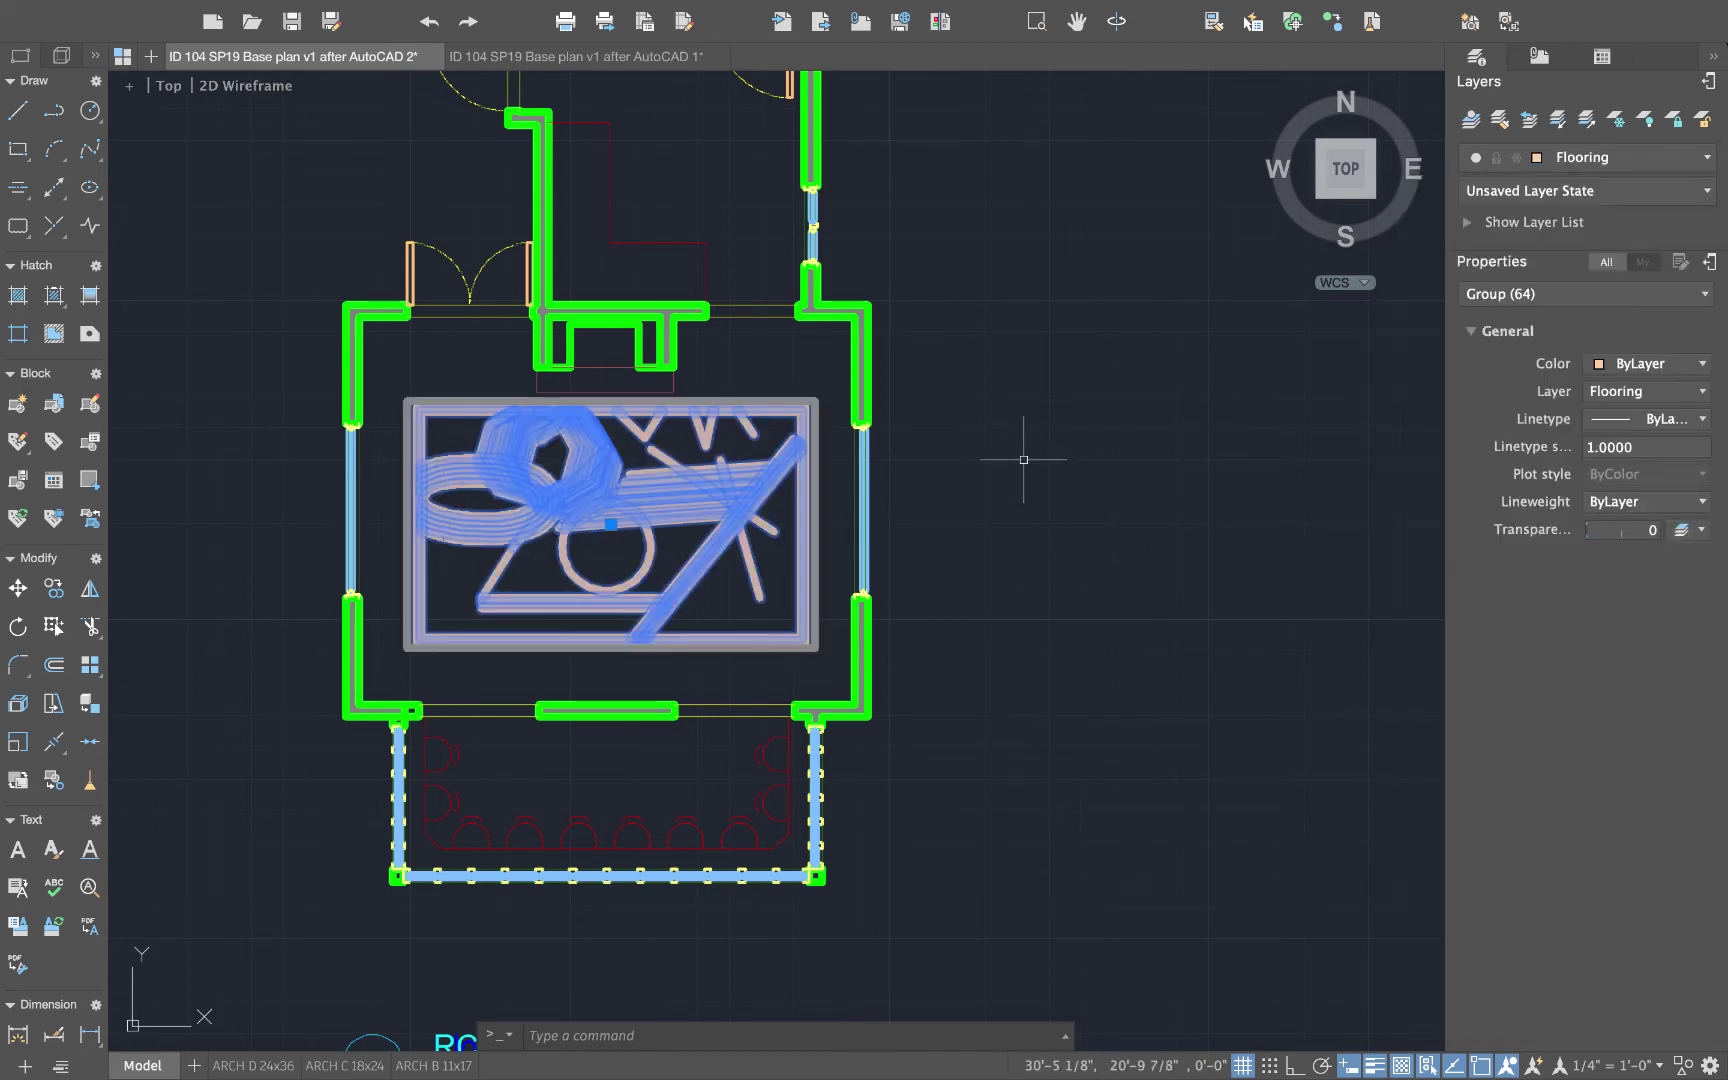
{"action": "key", "text": "Escape"}
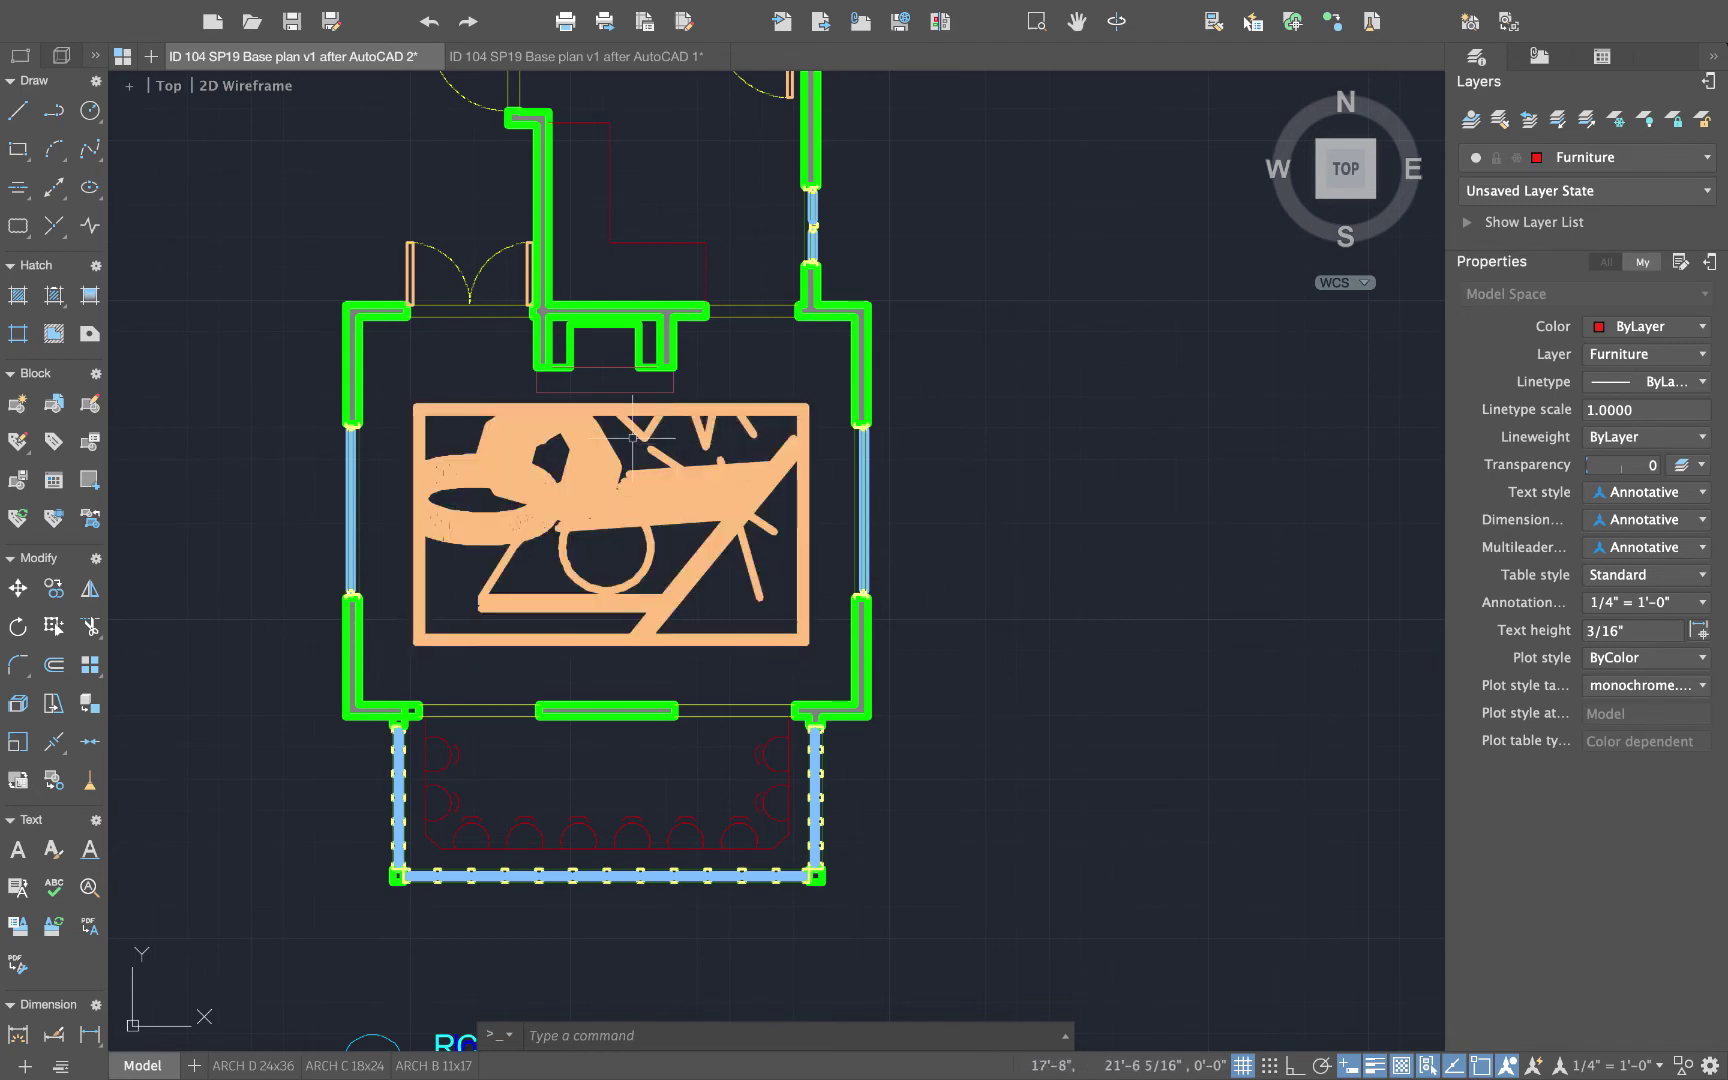
- Set the Flooring layer's lineweight to 0.00 mm
{"action": "scroll", "coordinate": [600, 520], "scroll_direction": "up", "scroll_amount": 2}
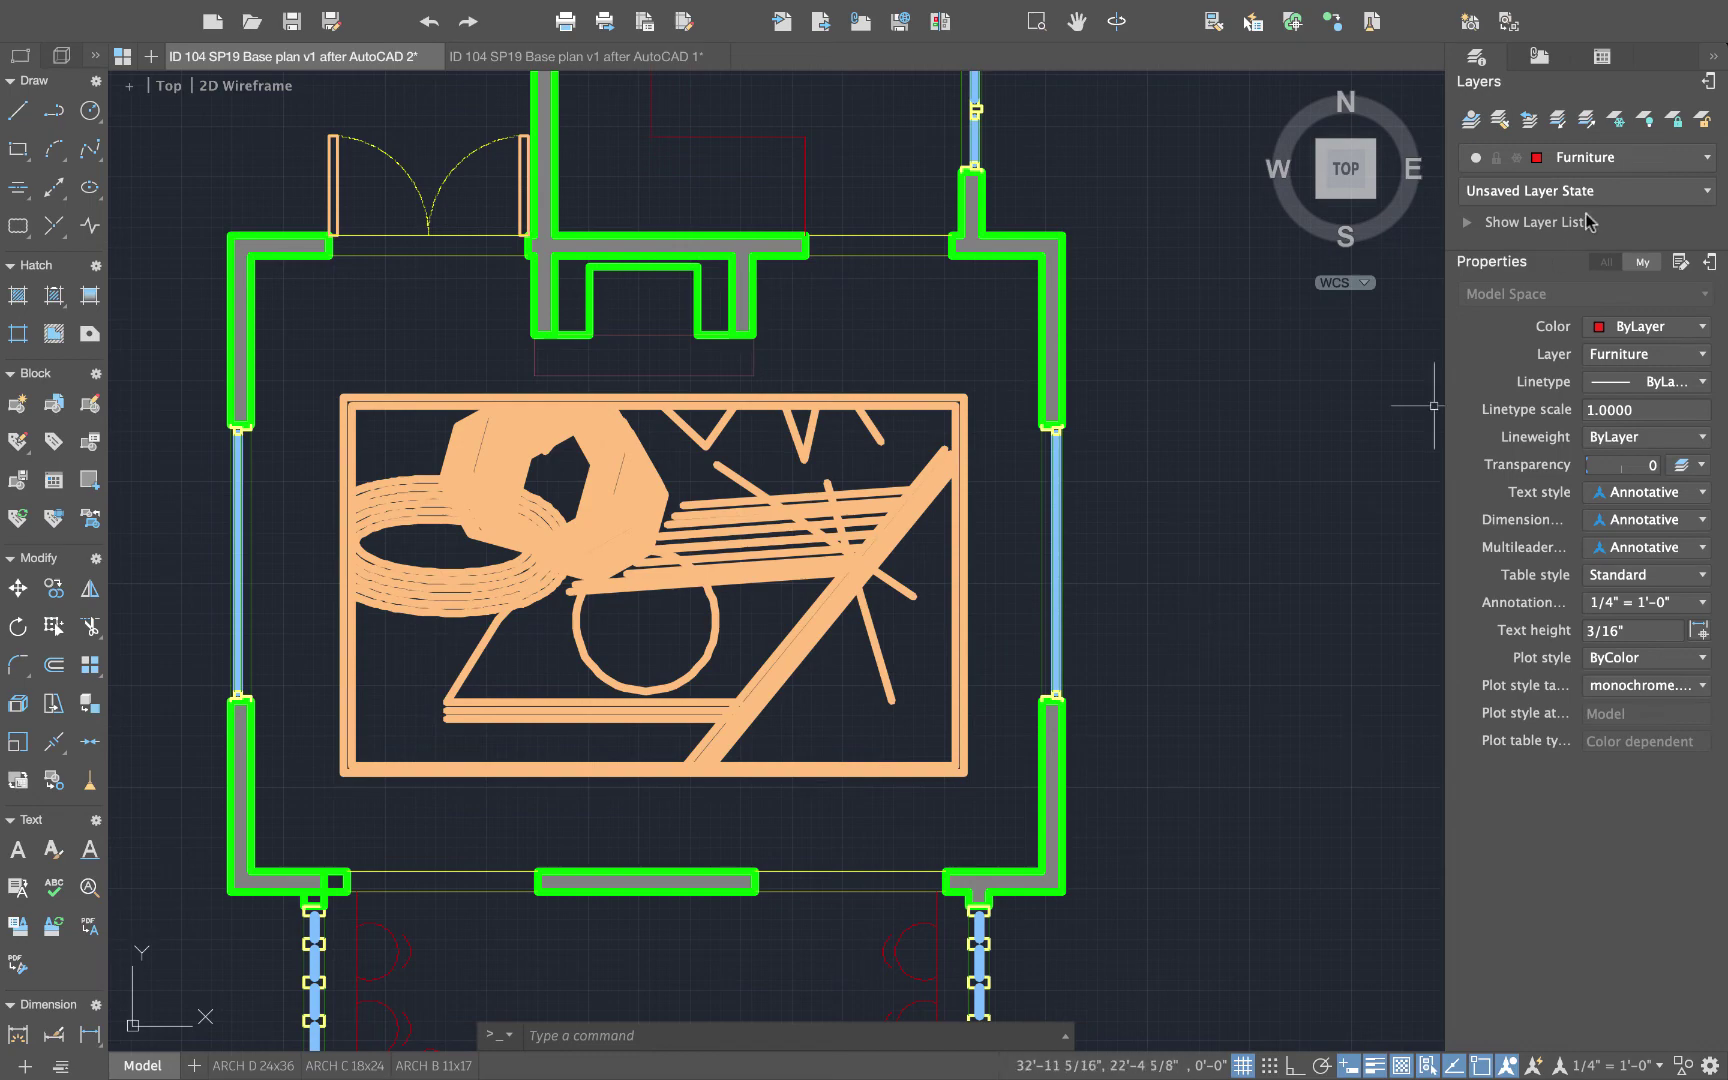
{"action": "left_click", "coordinate": [1709, 84]}
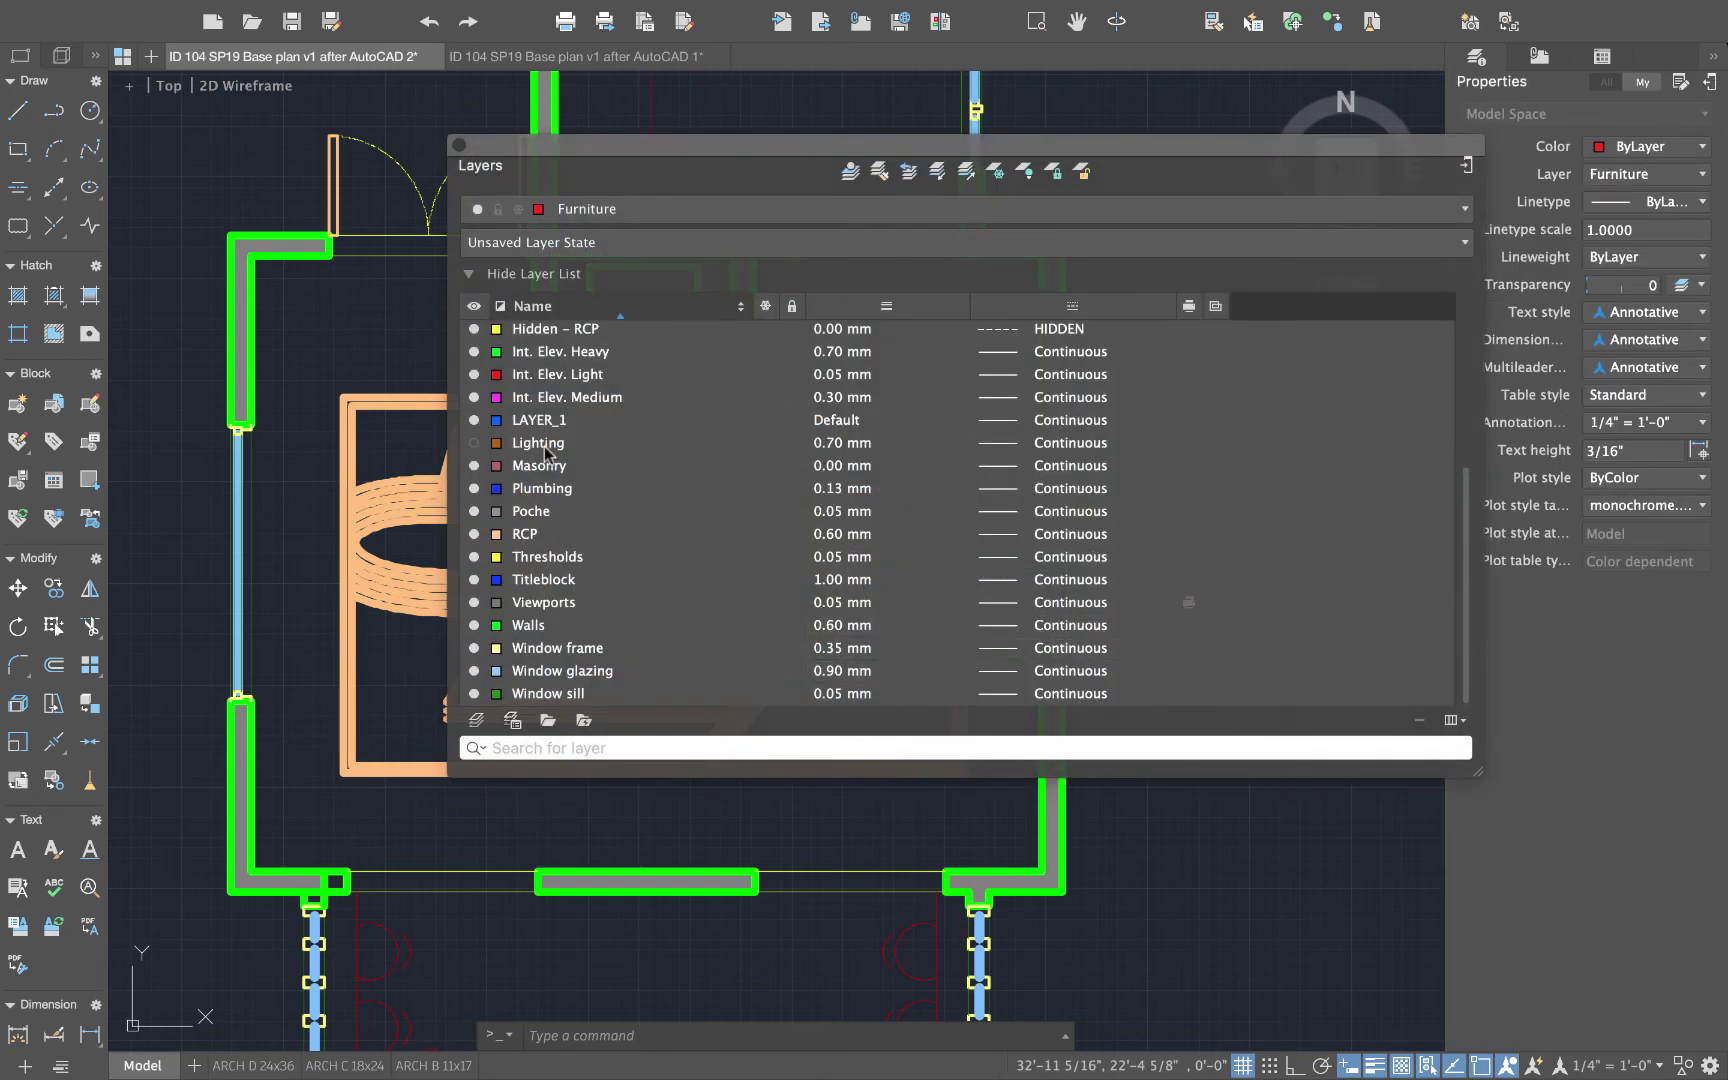
{"action": "scroll", "coordinate": [546, 445], "scroll_direction": "up", "scroll_amount": 3}
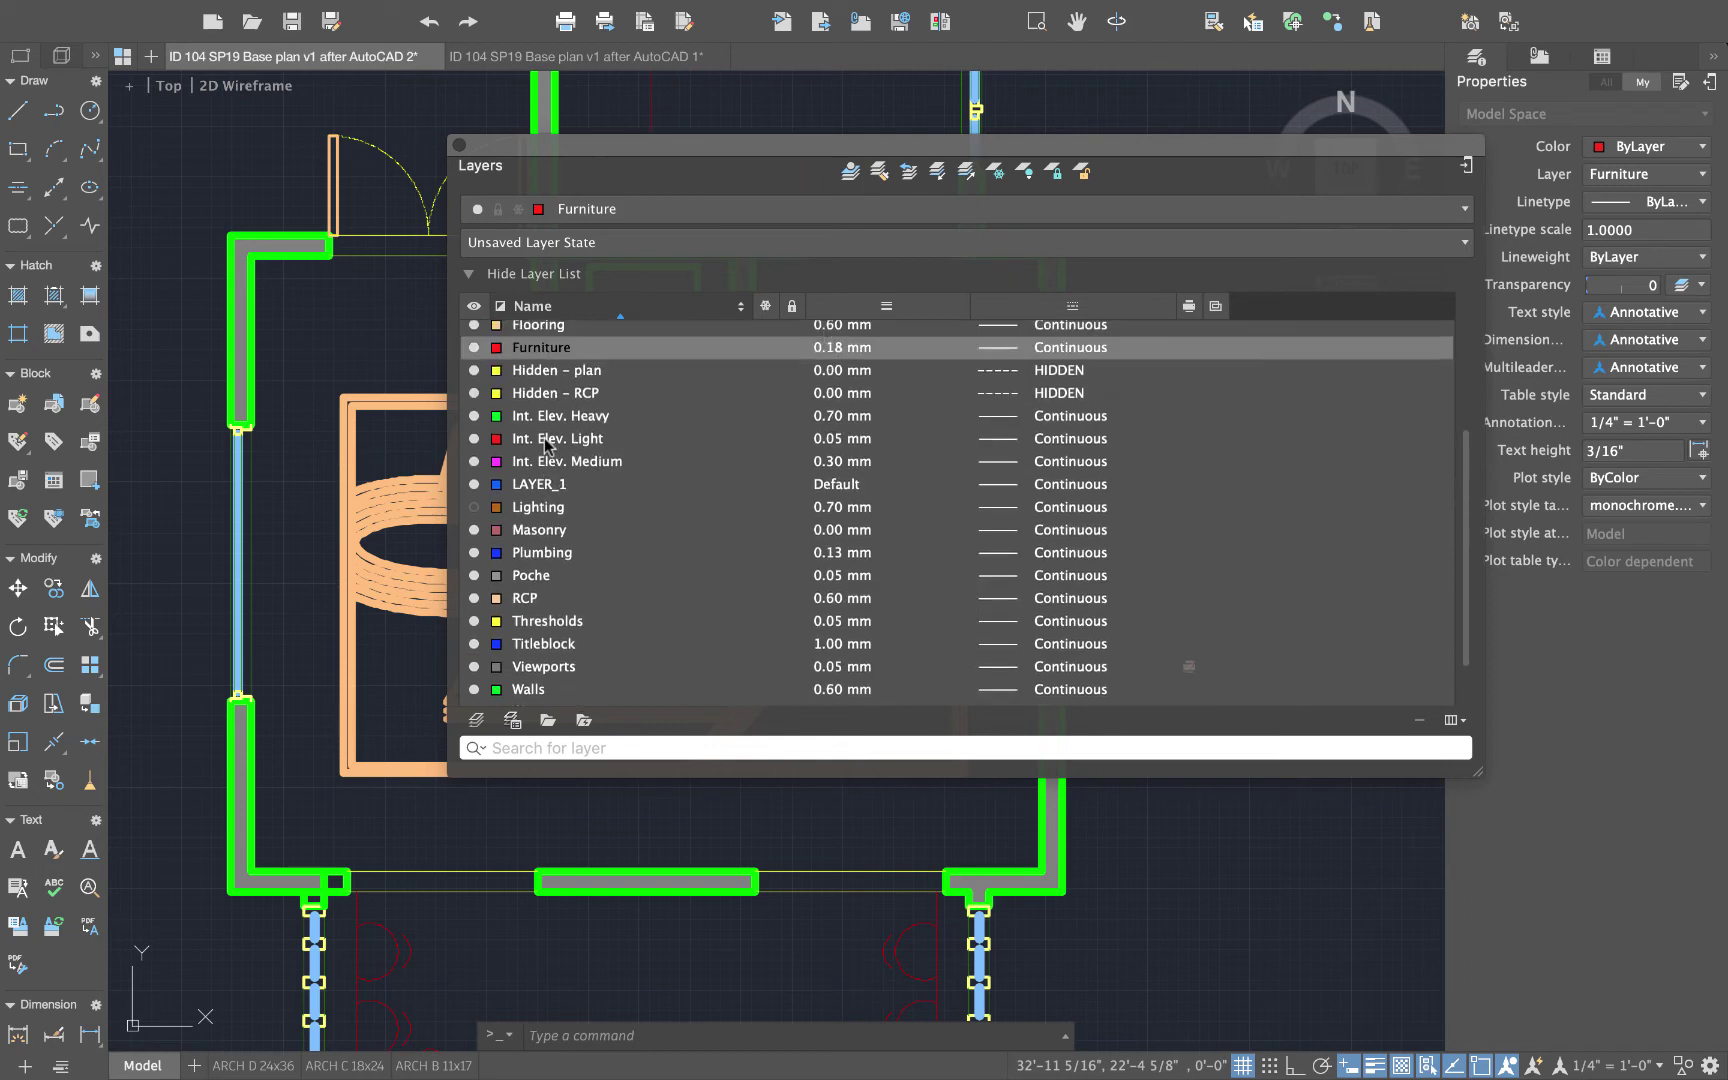
{"action": "left_click", "coordinate": [545, 330]}
{"action": "left_click", "coordinate": [835, 340]}
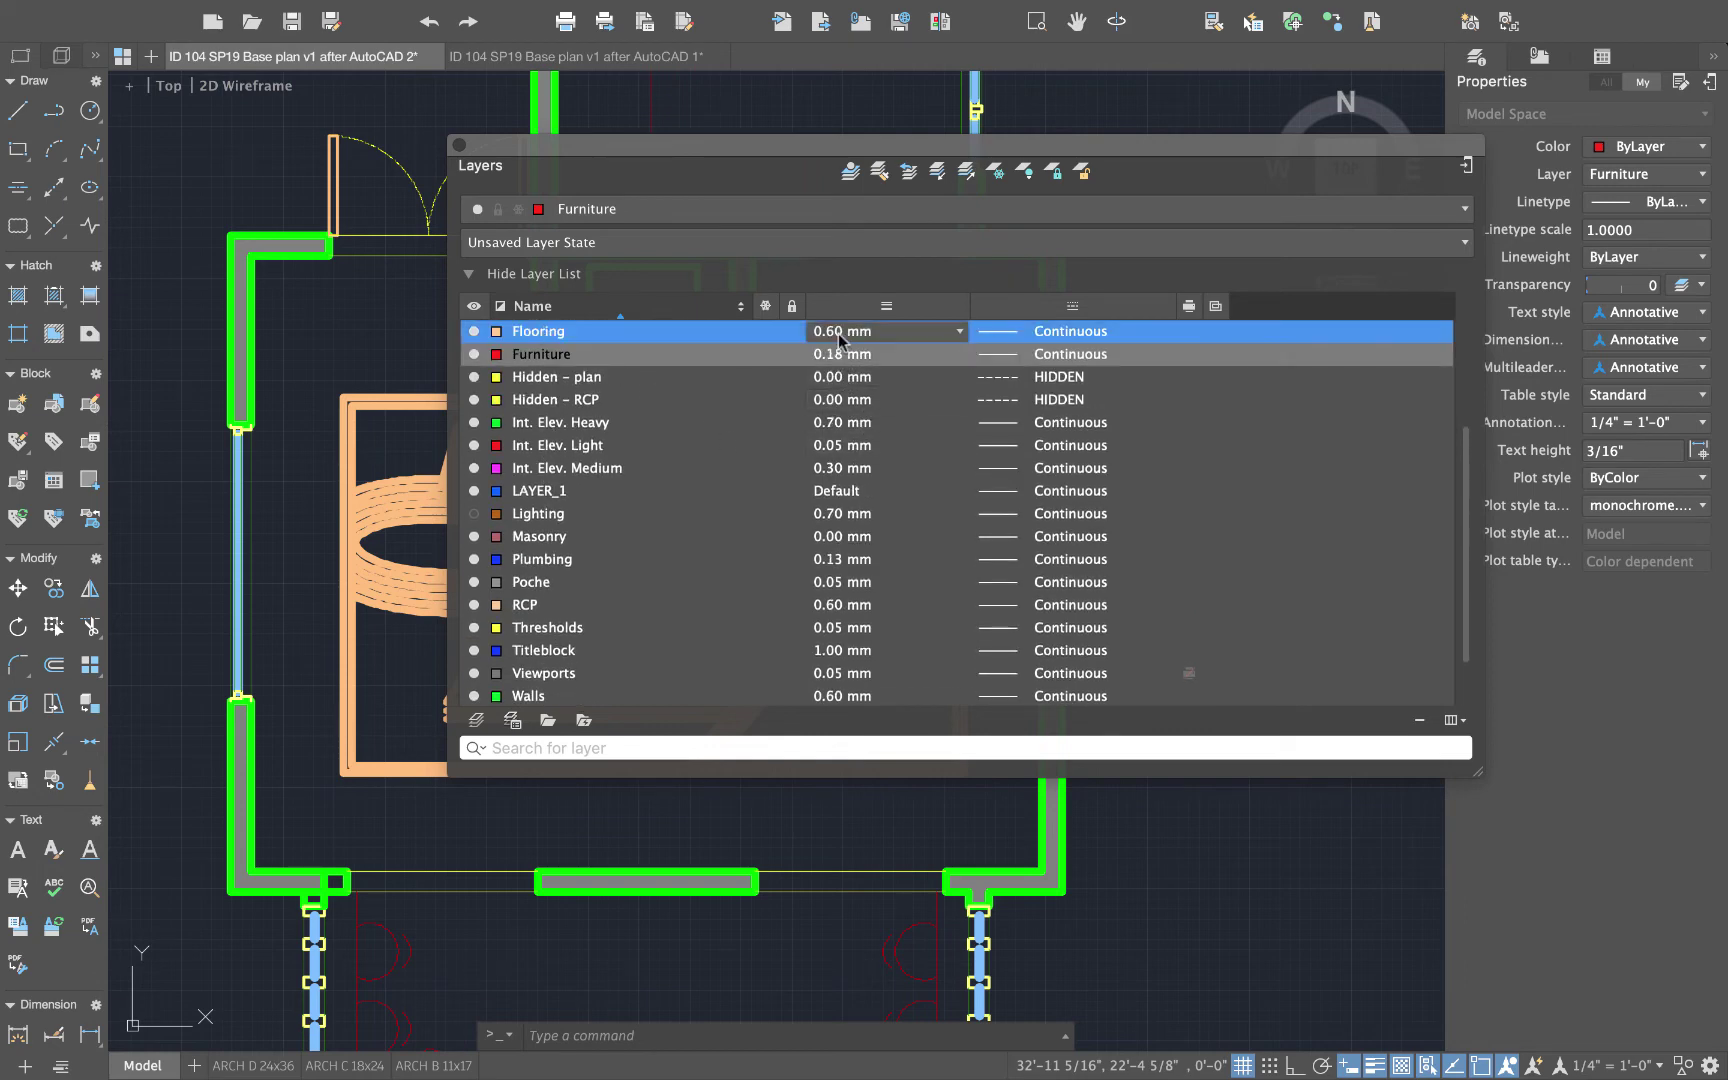
{"action": "left_click", "coordinate": [959, 334]}
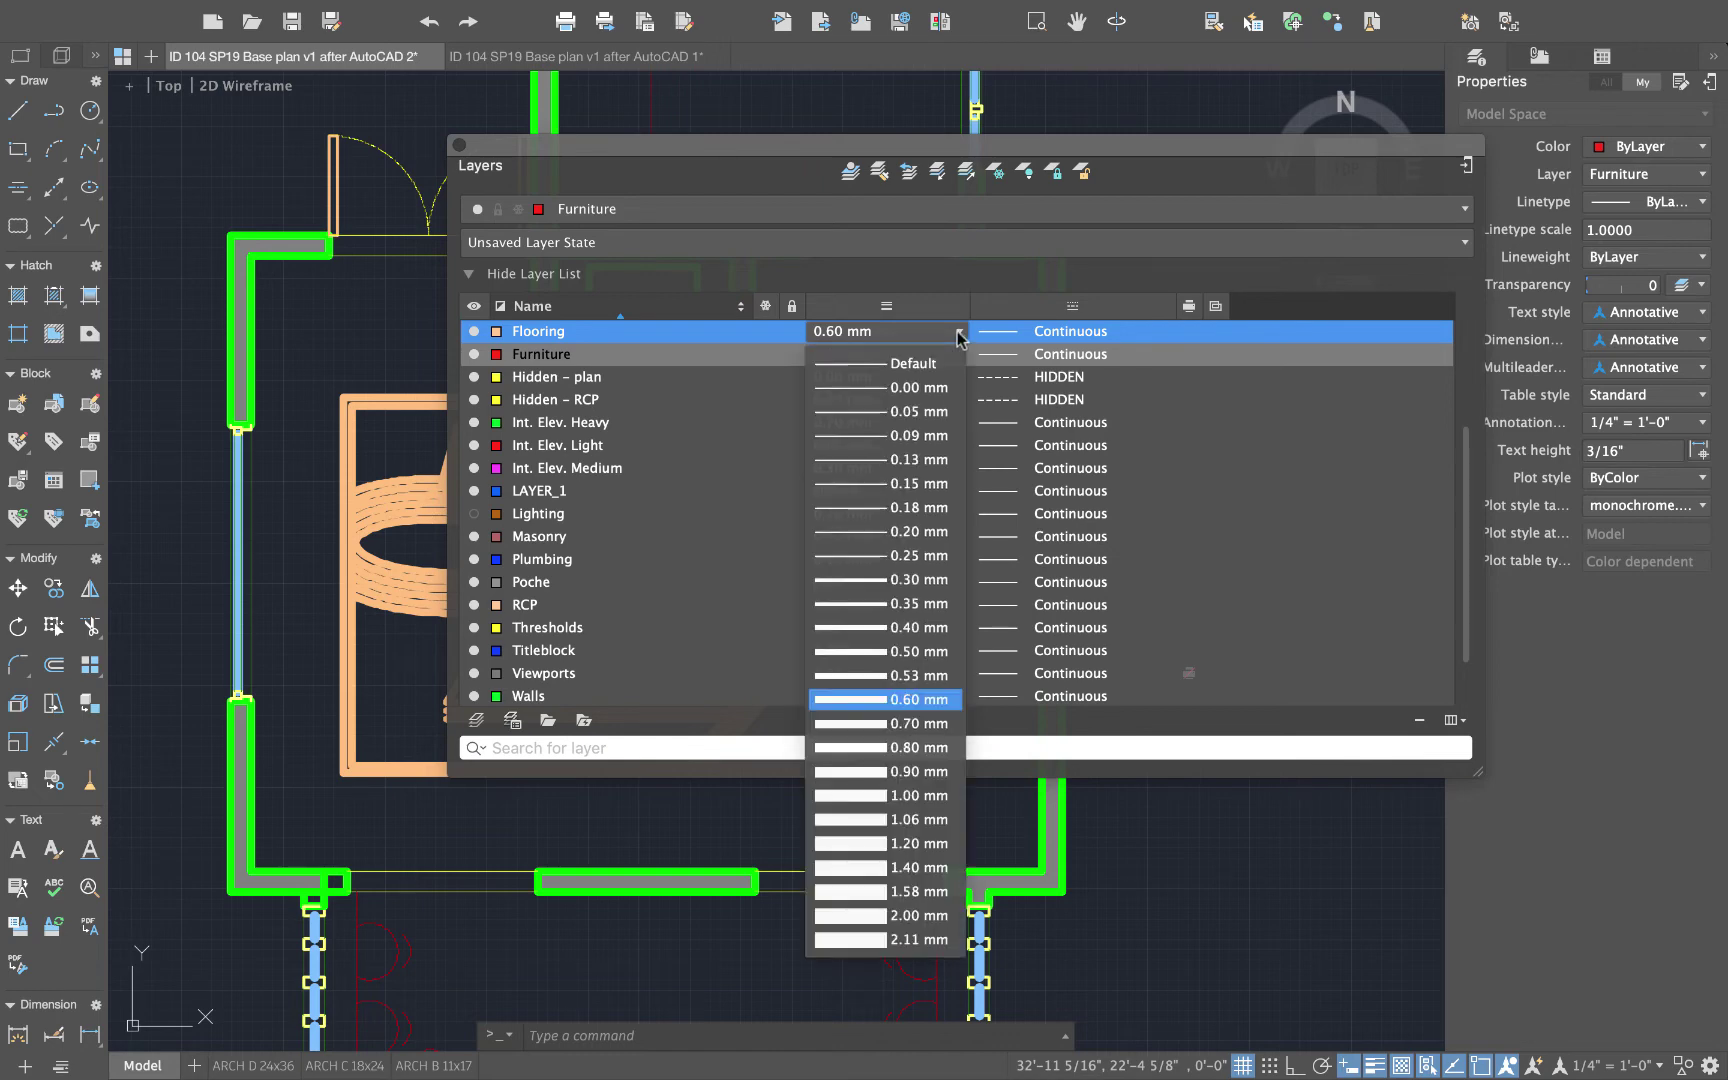
{"action": "left_click", "coordinate": [925, 388]}
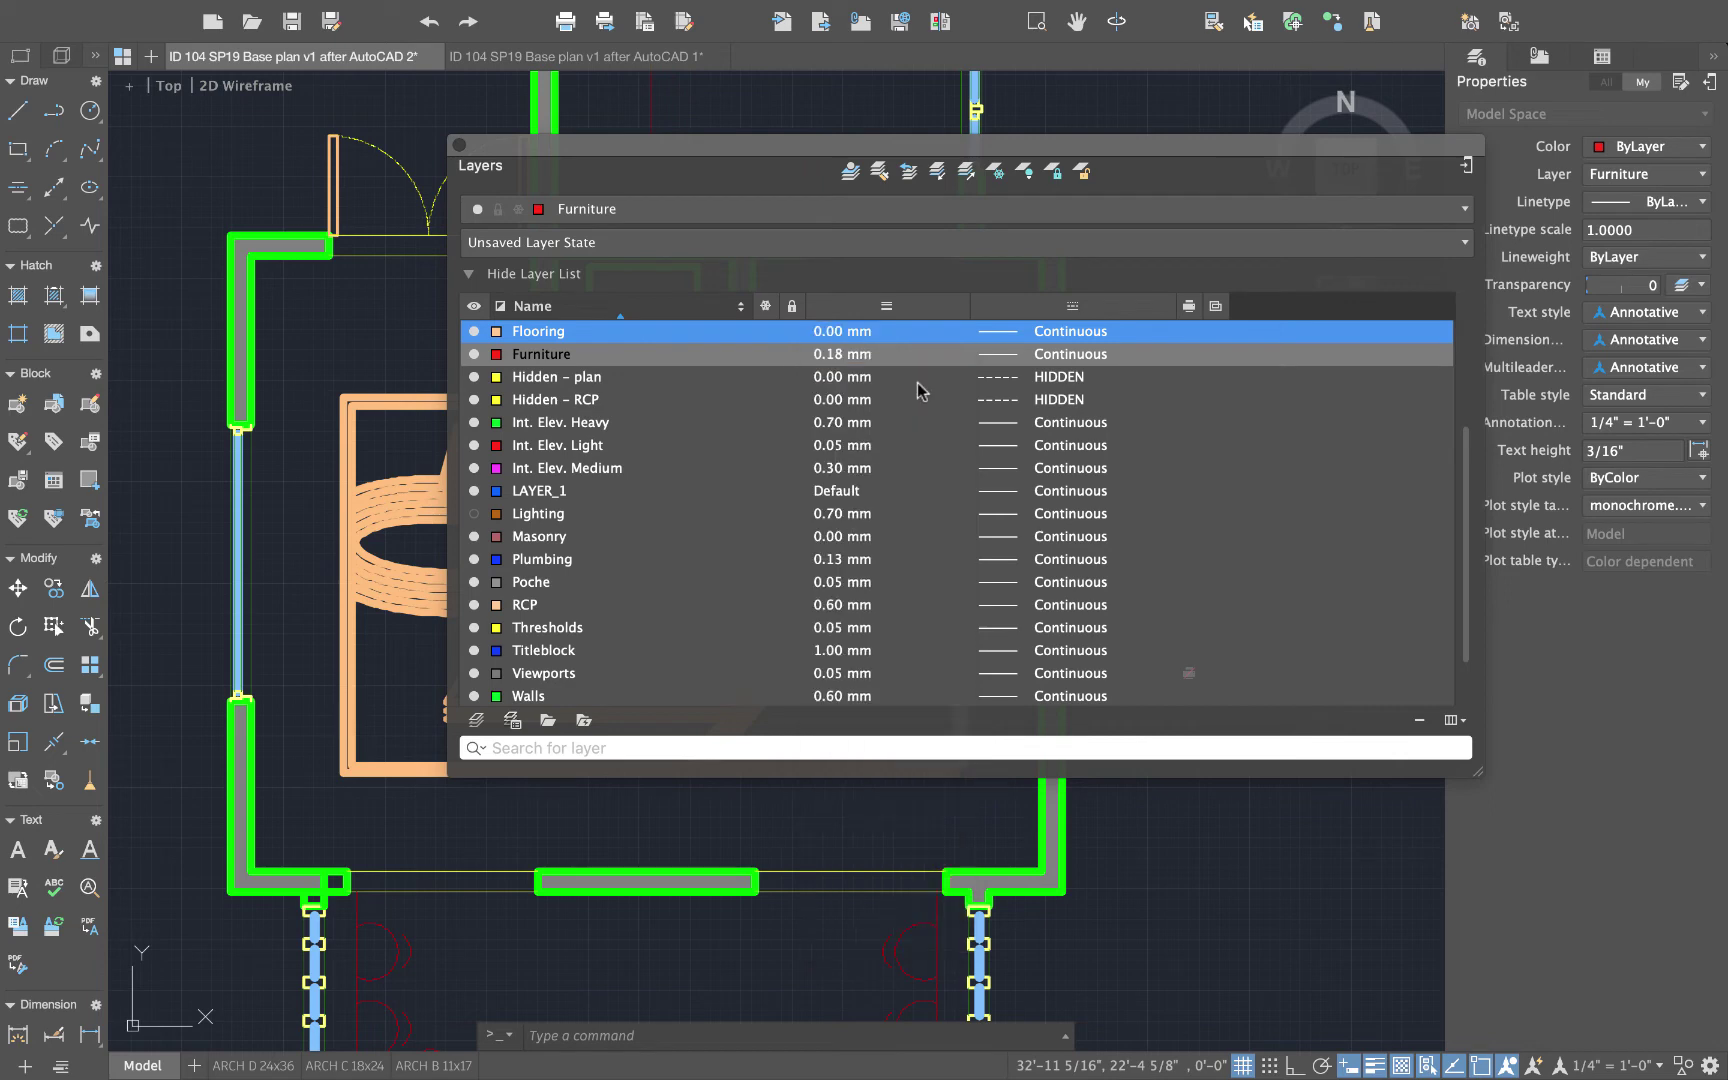
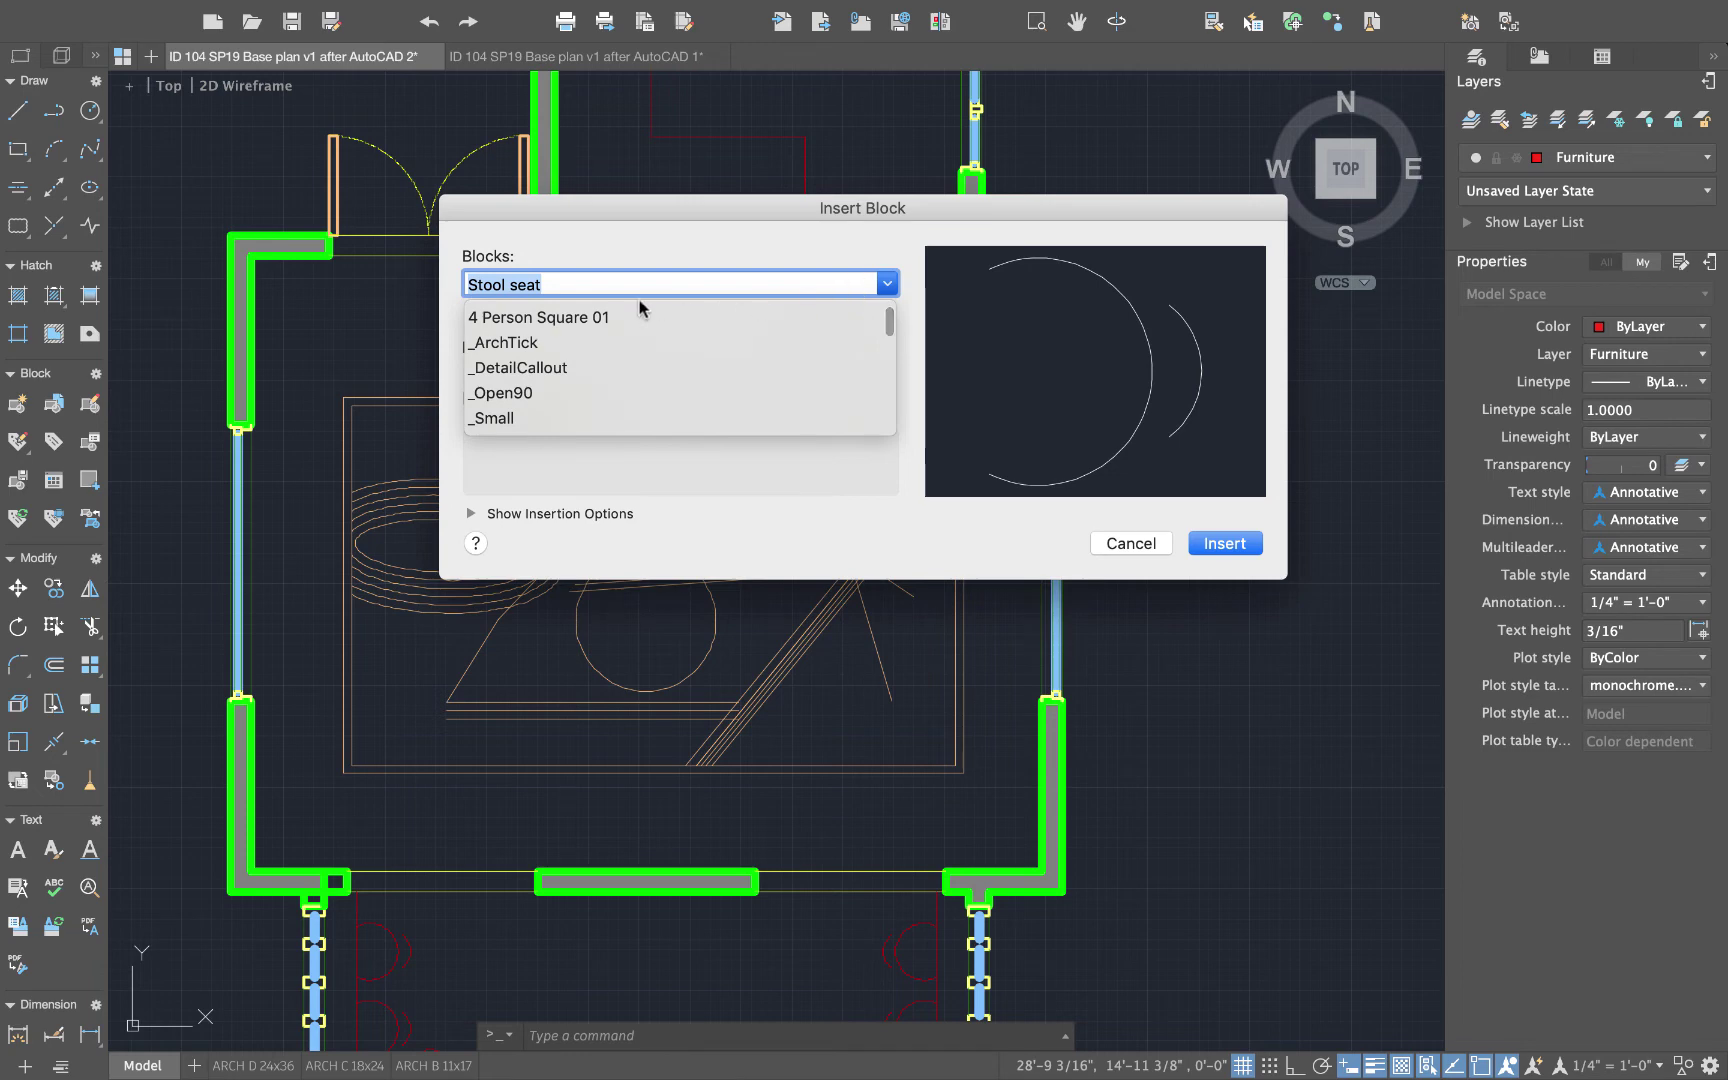
- Insert the 4 Person Square 01 block over the lower-left part of the flooring linework
{"action": "left_click", "coordinate": [569, 318]}
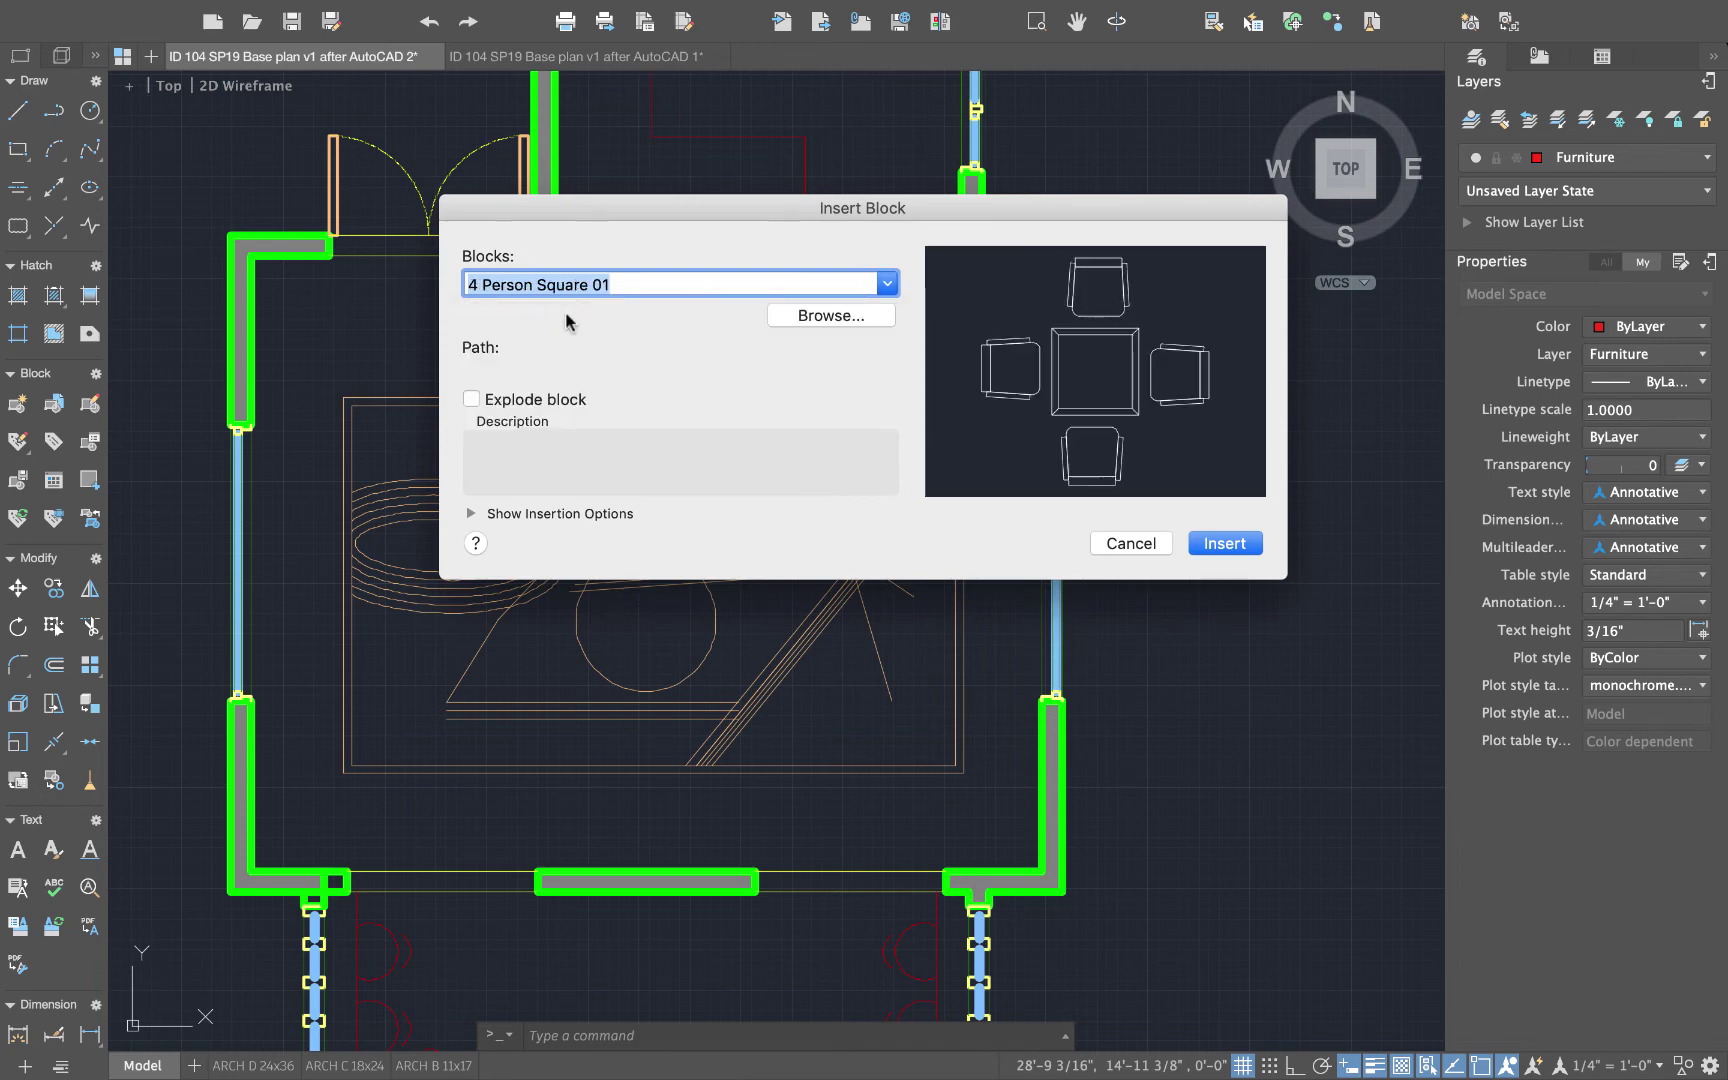
{"action": "left_click", "coordinate": [1225, 543]}
{"action": "left_click", "coordinate": [440, 675]}
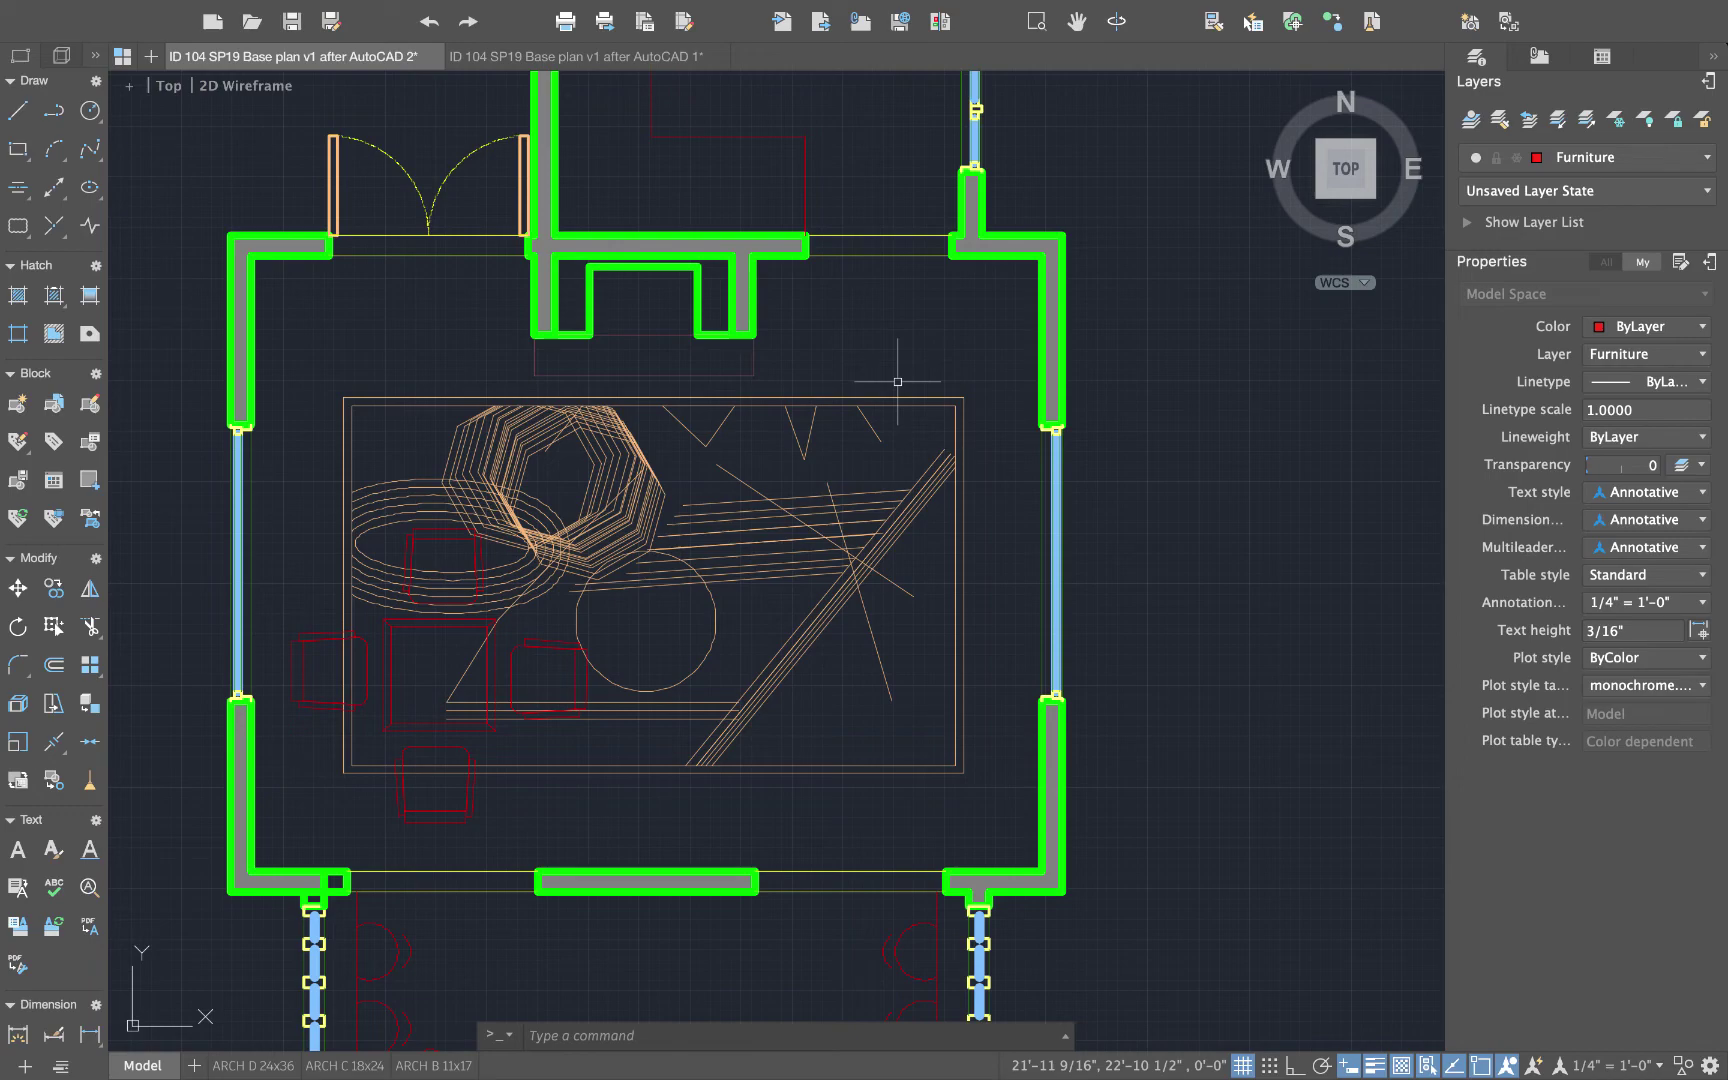
- In the Tracing file, find the 4 Person Round block among the dining sets, shift it slightly upward and copy it
{"action": "middle_click_drag", "start_coordinate": [578, 328], "coordinate": [950, 457]}
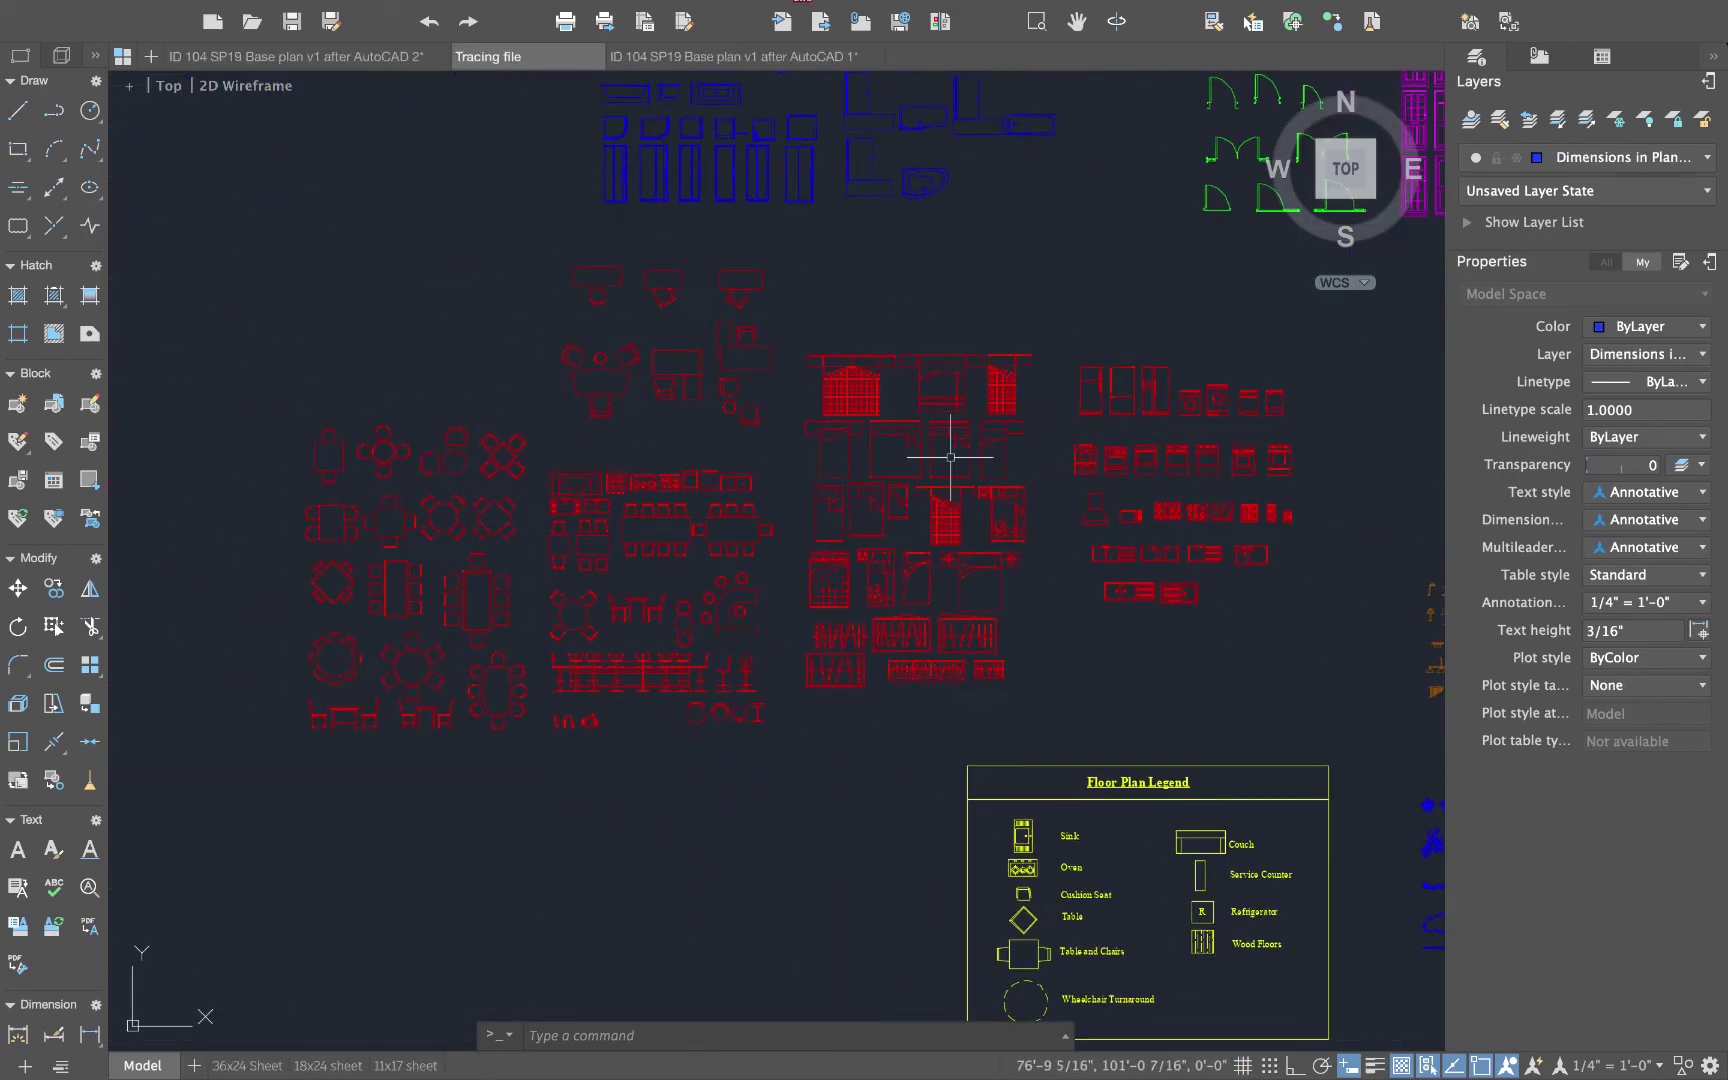
{"action": "mouse_move", "coordinate": [1090, 377]}
{"action": "middle_mouse_down"}
{"action": "mouse_move", "coordinate": [991, 397]}
{"action": "mouse_move", "coordinate": [1076, 513]}
{"action": "mouse_move", "coordinate": [1063, 531]}
{"action": "middle_mouse_up"}
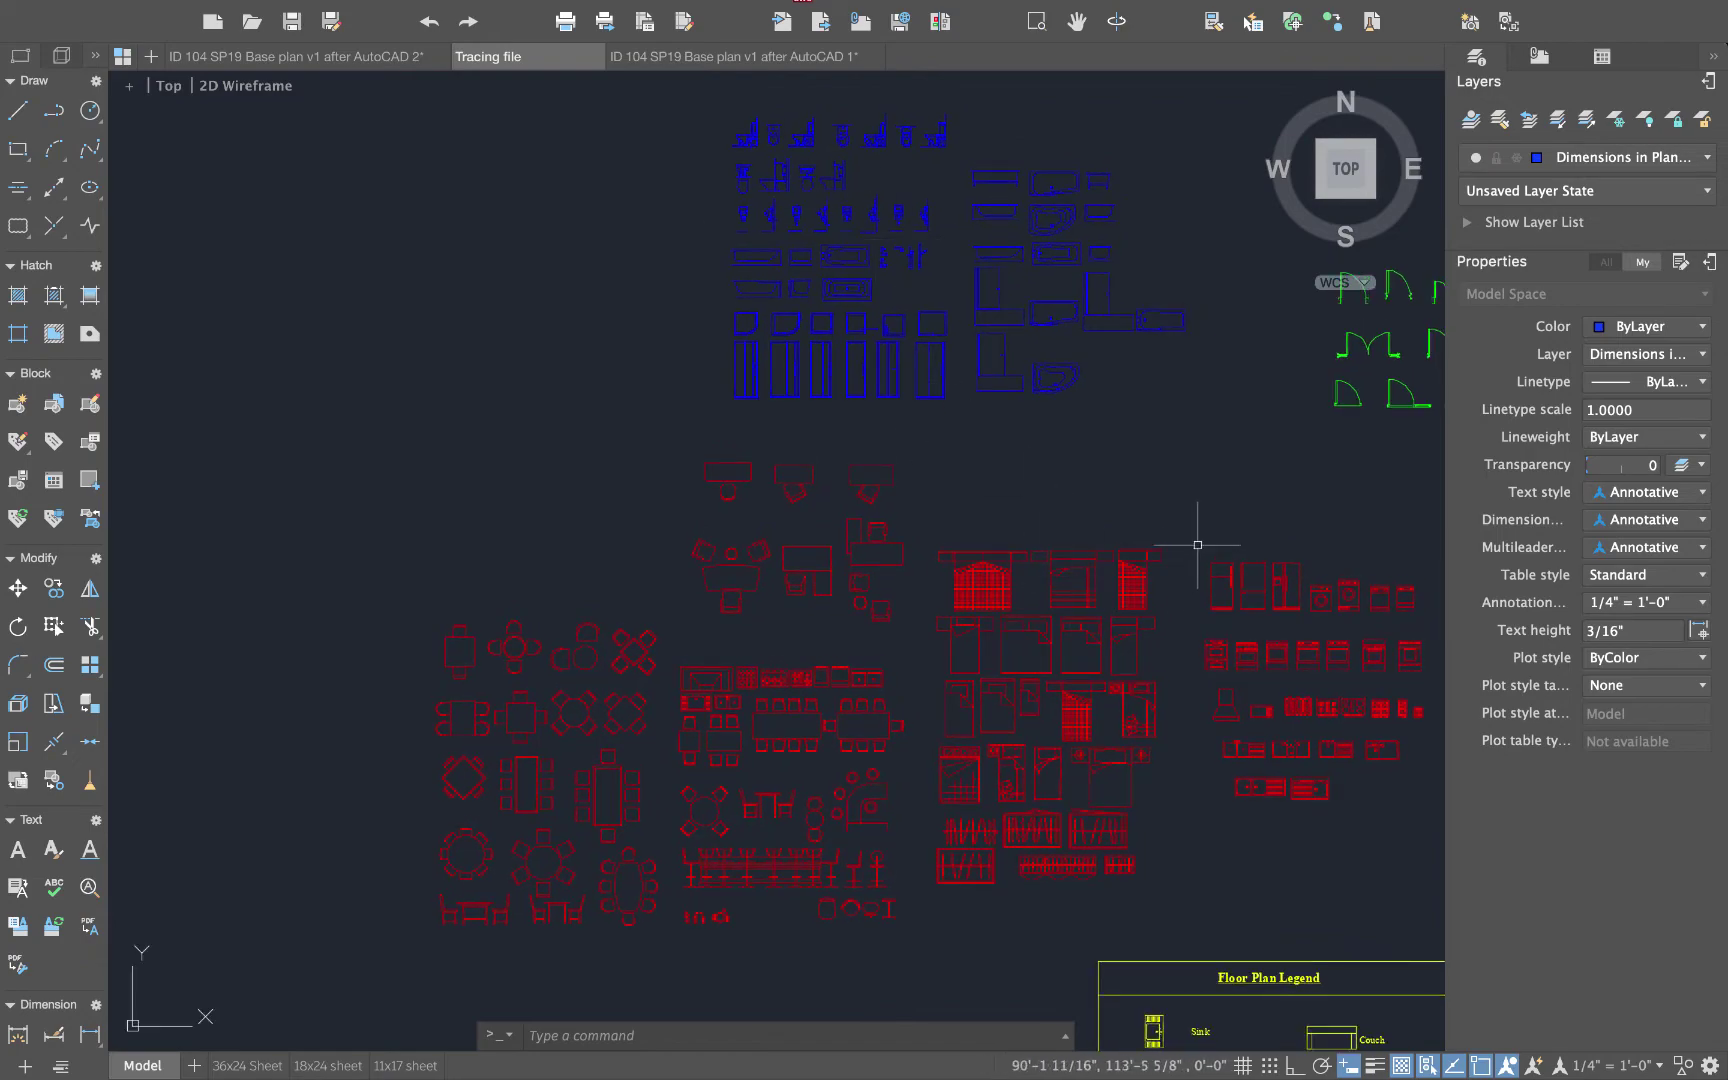
{"action": "middle_click_drag", "start_coordinate": [1197, 545], "coordinate": [1026, 424]}
{"action": "scroll", "coordinate": [530, 488], "scroll_direction": "up", "scroll_amount": 4}
{"action": "mouse_move", "coordinate": [540, 490]}
{"action": "middle_mouse_down"}
{"action": "mouse_move", "coordinate": [880, 462]}
{"action": "mouse_move", "coordinate": [1010, 374]}
{"action": "middle_mouse_up"}
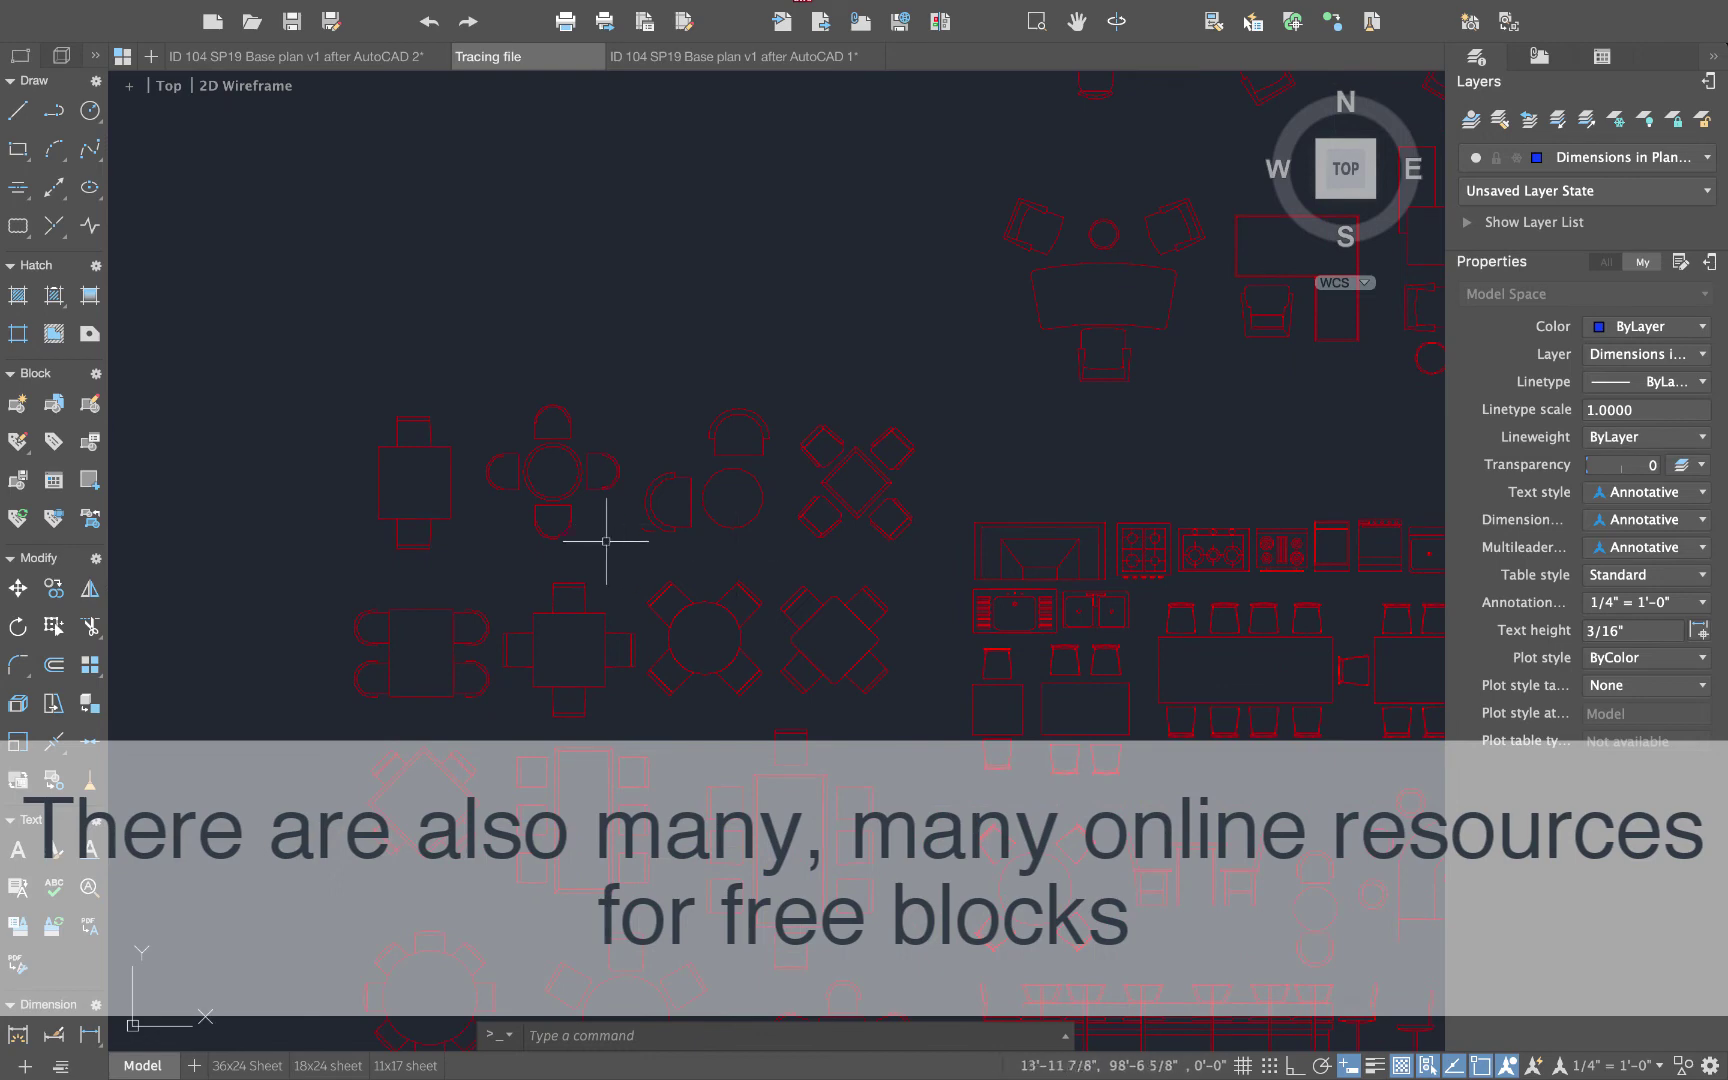
{"action": "left_click", "coordinate": [573, 522]}
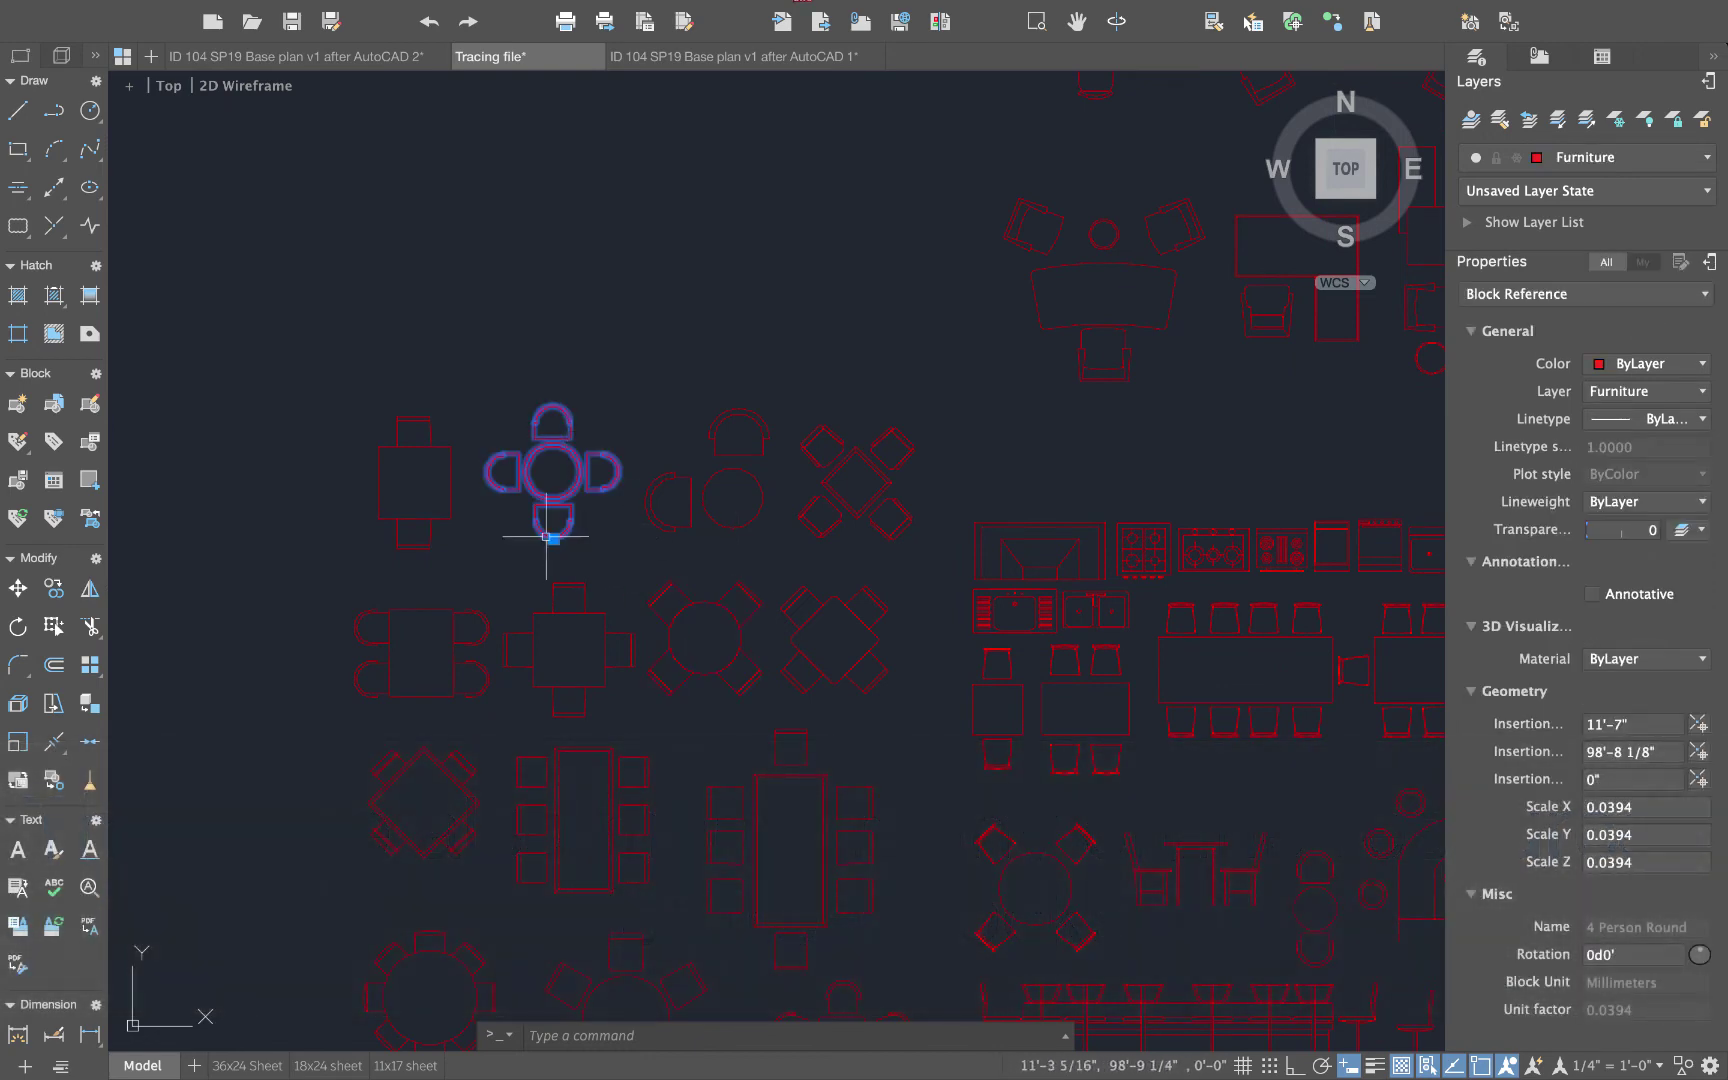
{"action": "left_click", "coordinate": [553, 539]}
{"action": "left_click", "coordinate": [553, 505]}
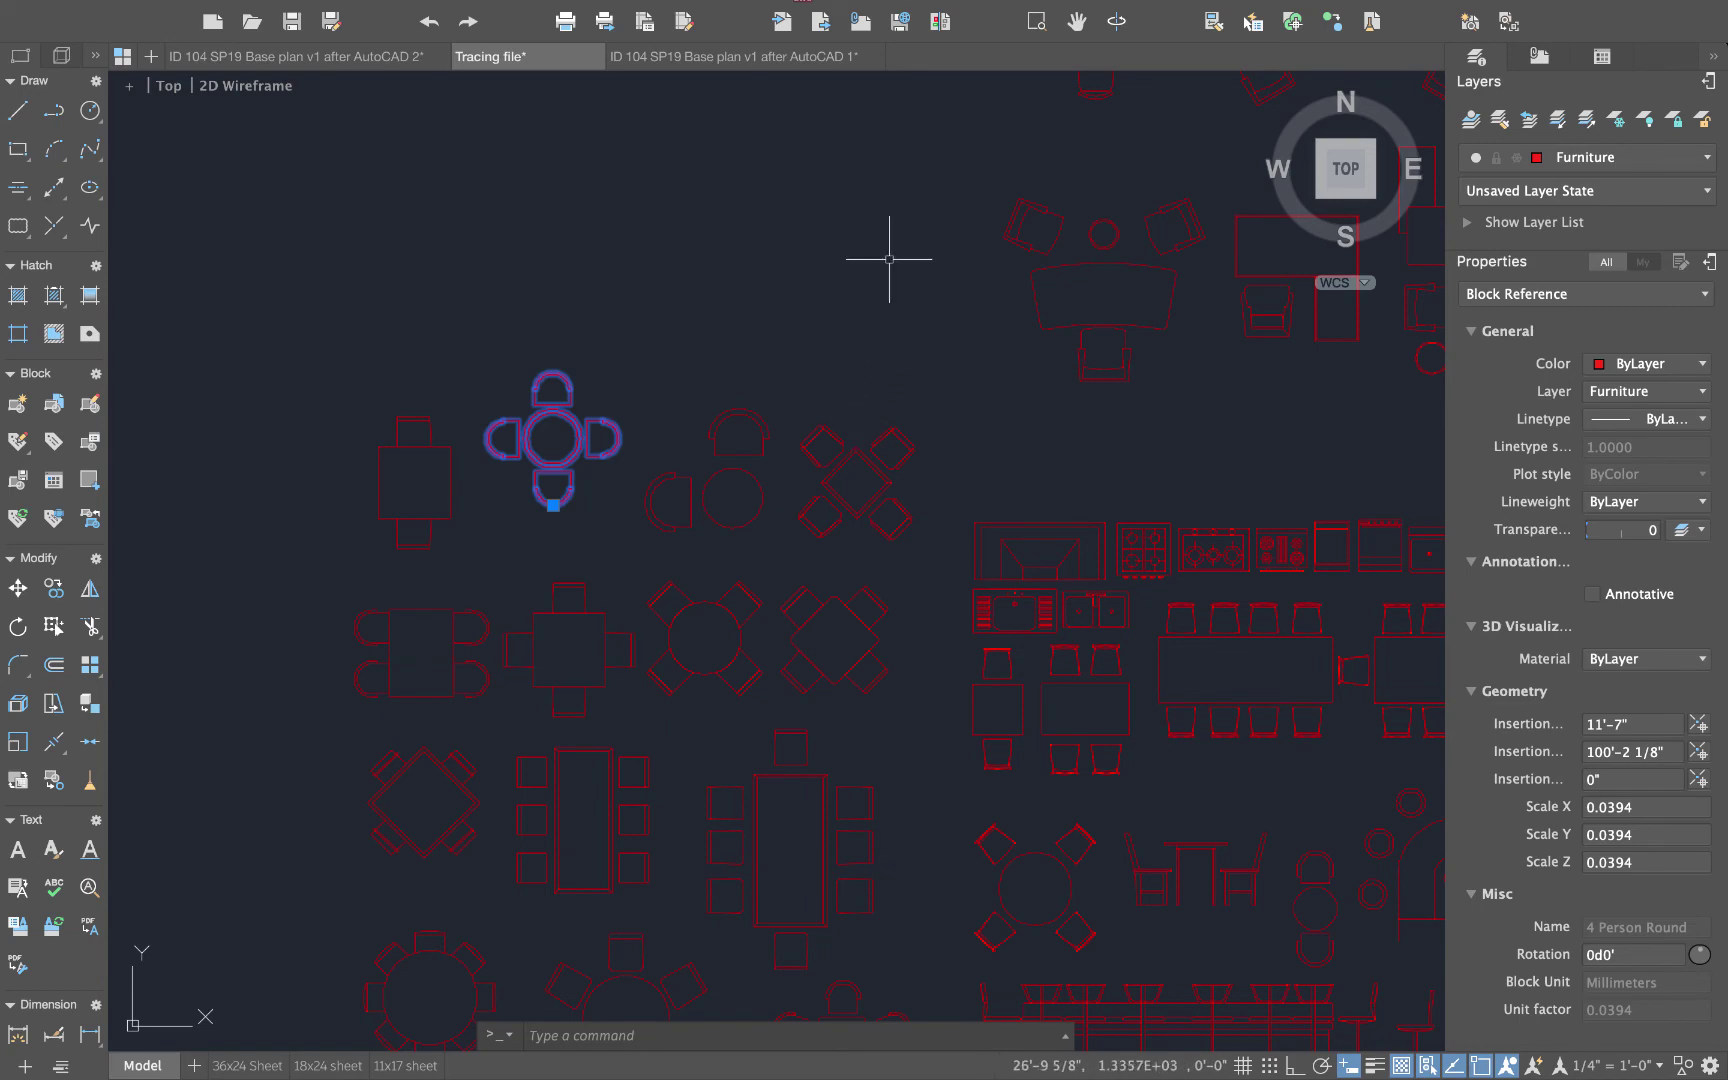
- Paste the copied round table set into the ID 104 base plan, over the lower-right part of the flooring linework
{"action": "left_click", "coordinate": [338, 60]}
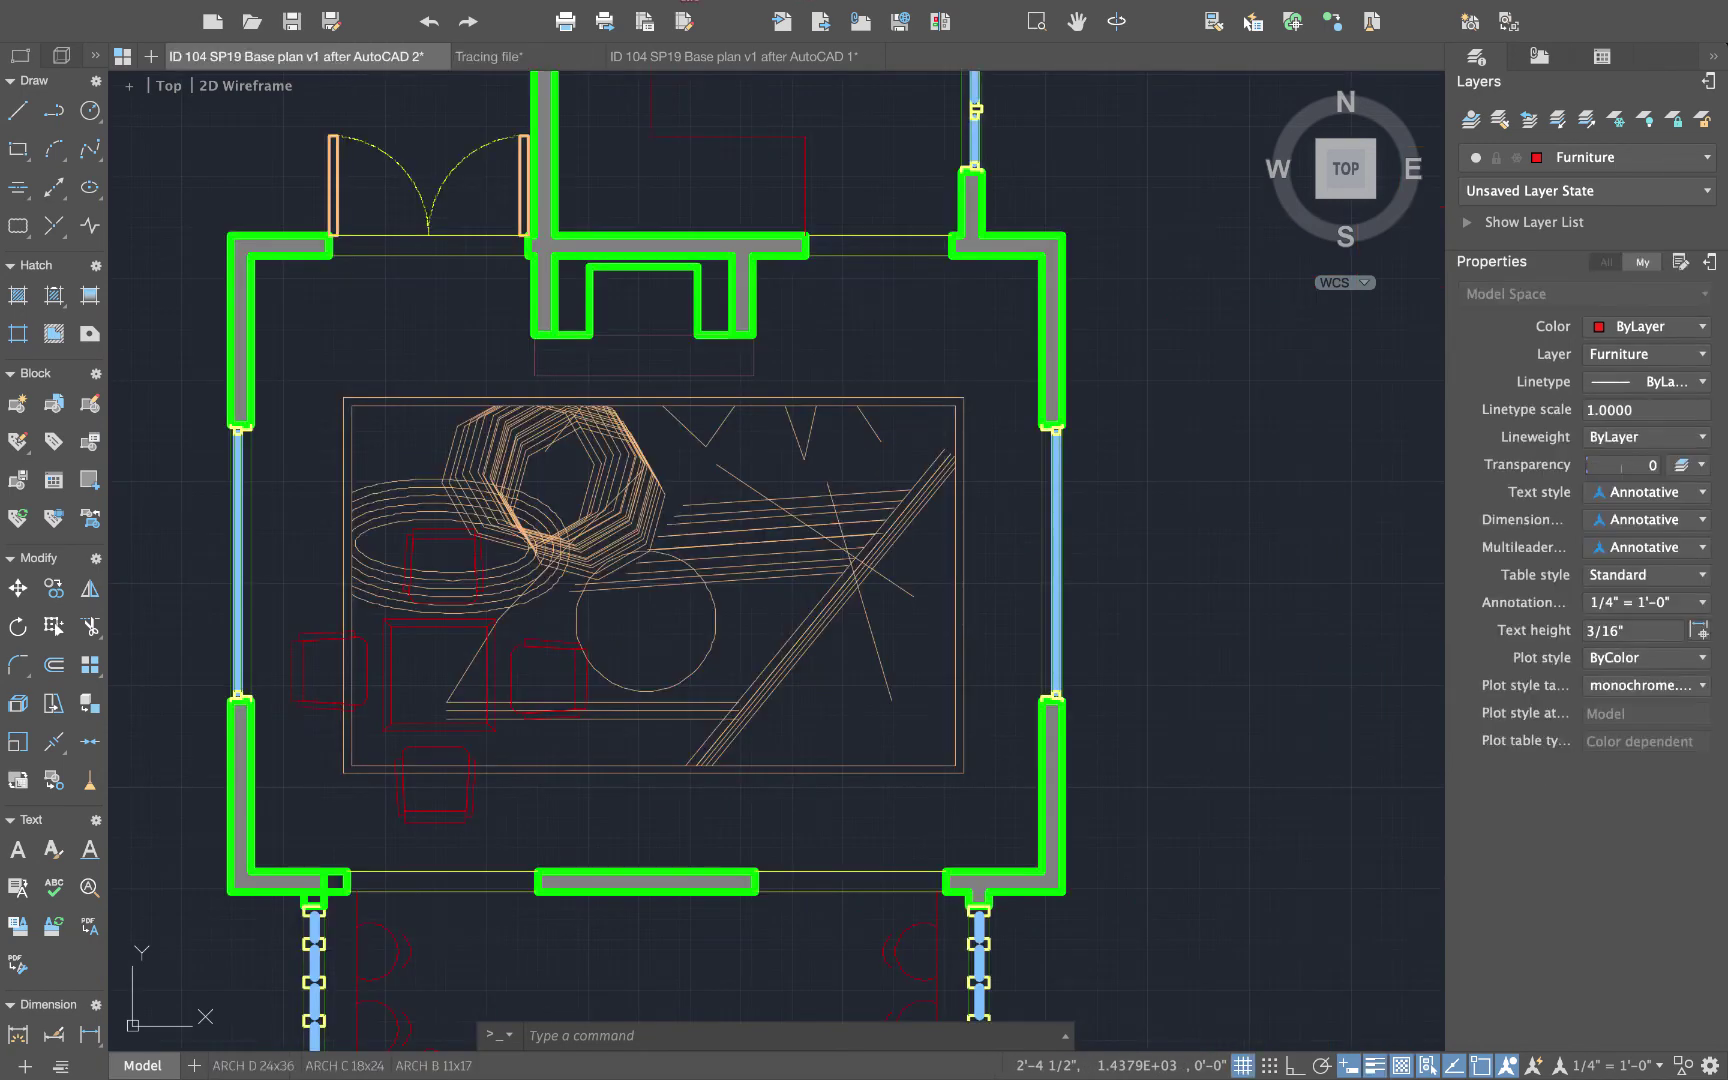
{"action": "key", "text": "ctrl+v"}
{"action": "left_click", "coordinate": [870, 687]}
{"action": "scroll", "coordinate": [747, 819], "scroll_direction": "up", "scroll_amount": 2}
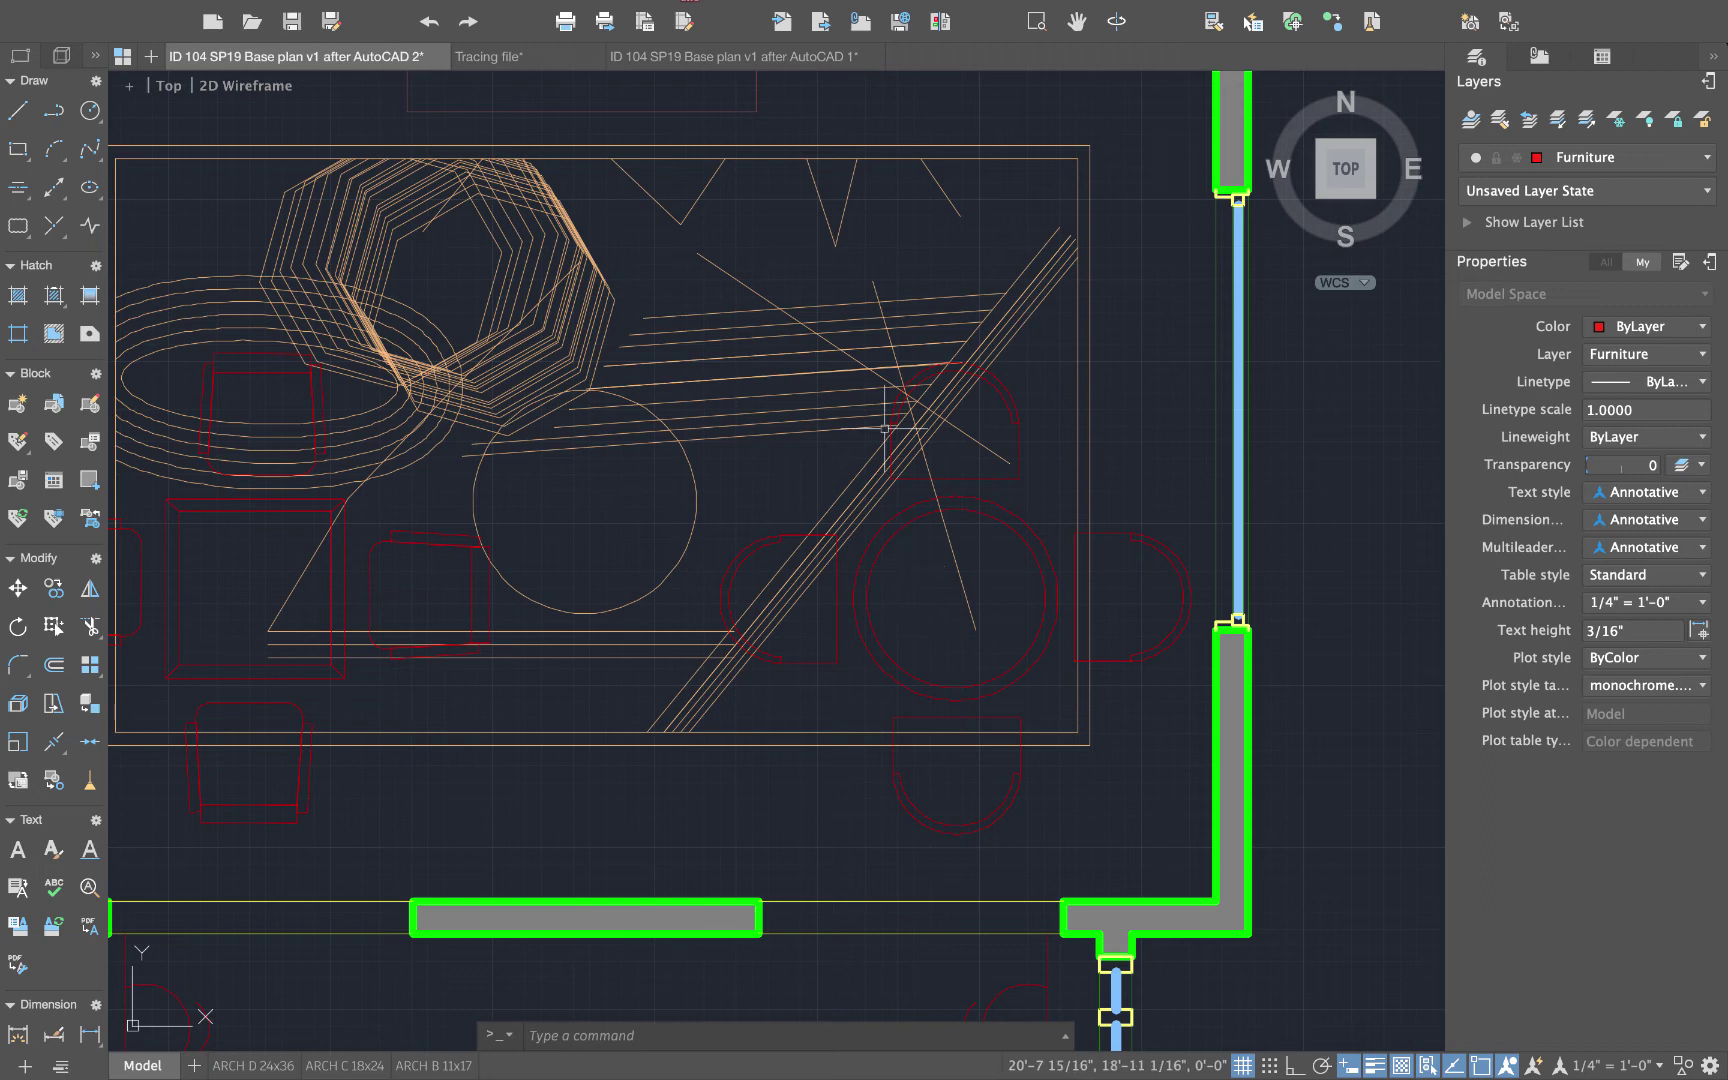
{"action": "type", "text": "insert"}
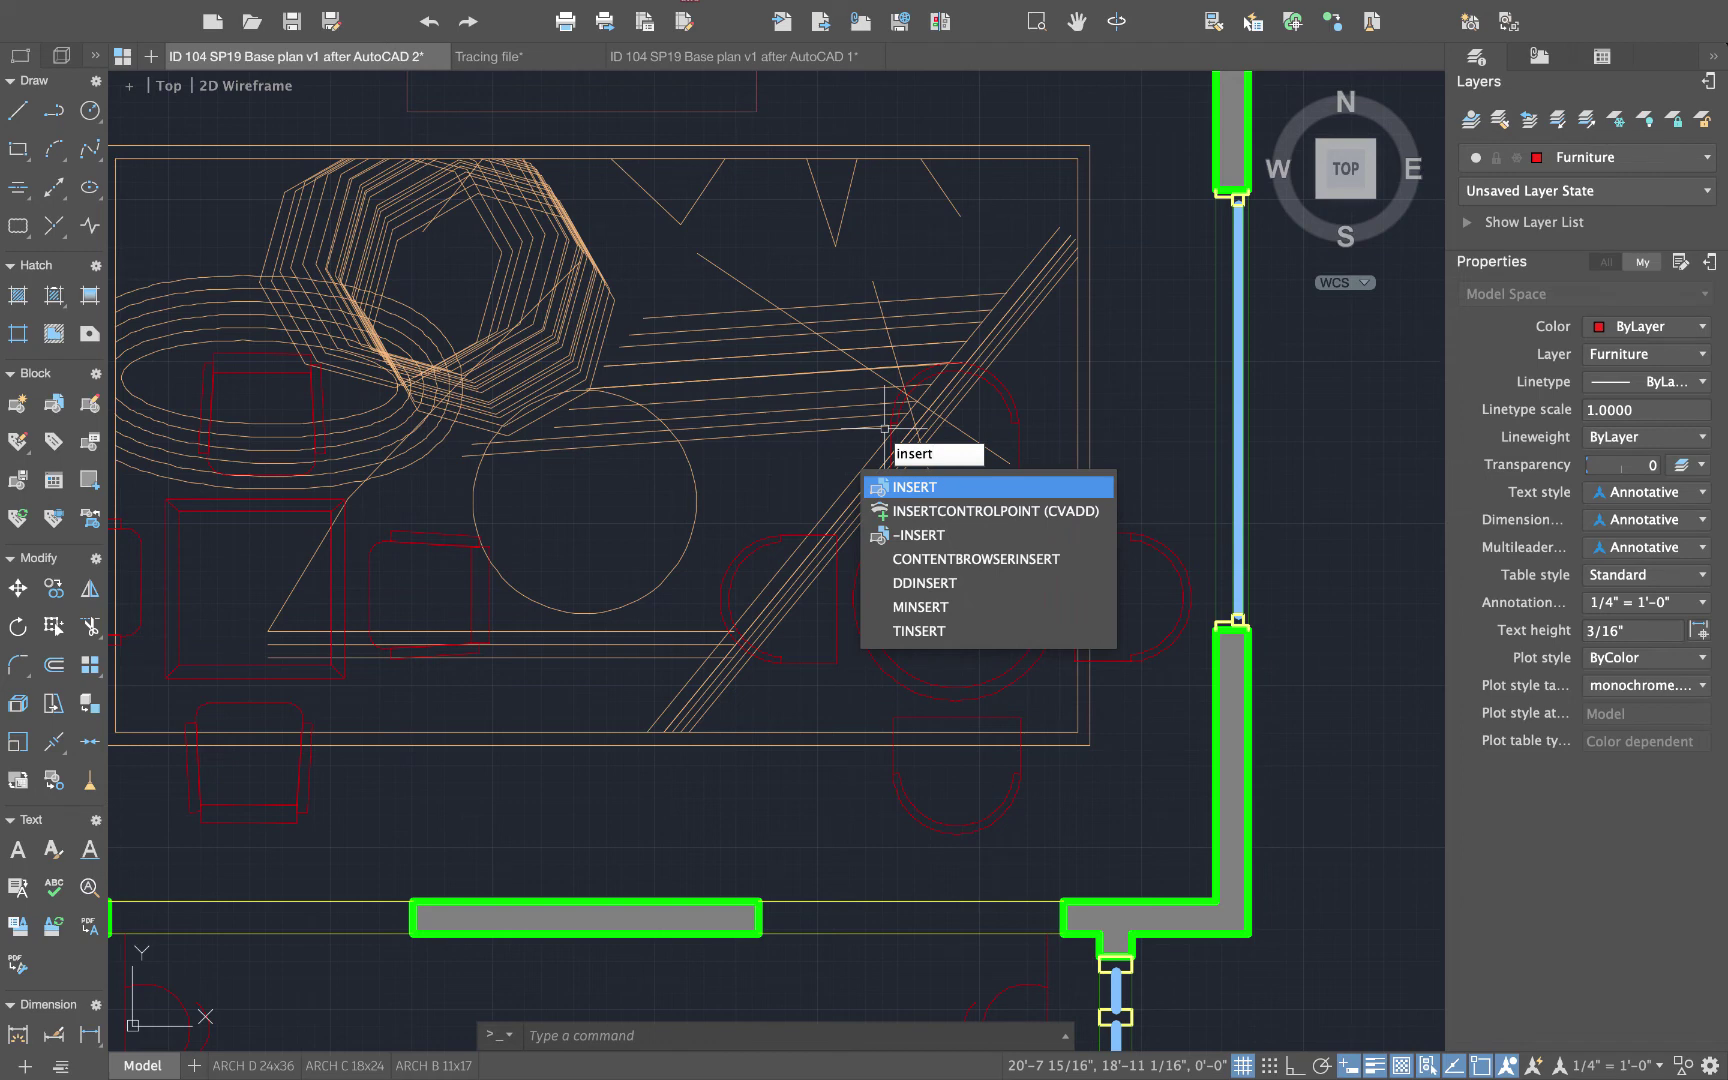
{"action": "key", "text": "Return"}
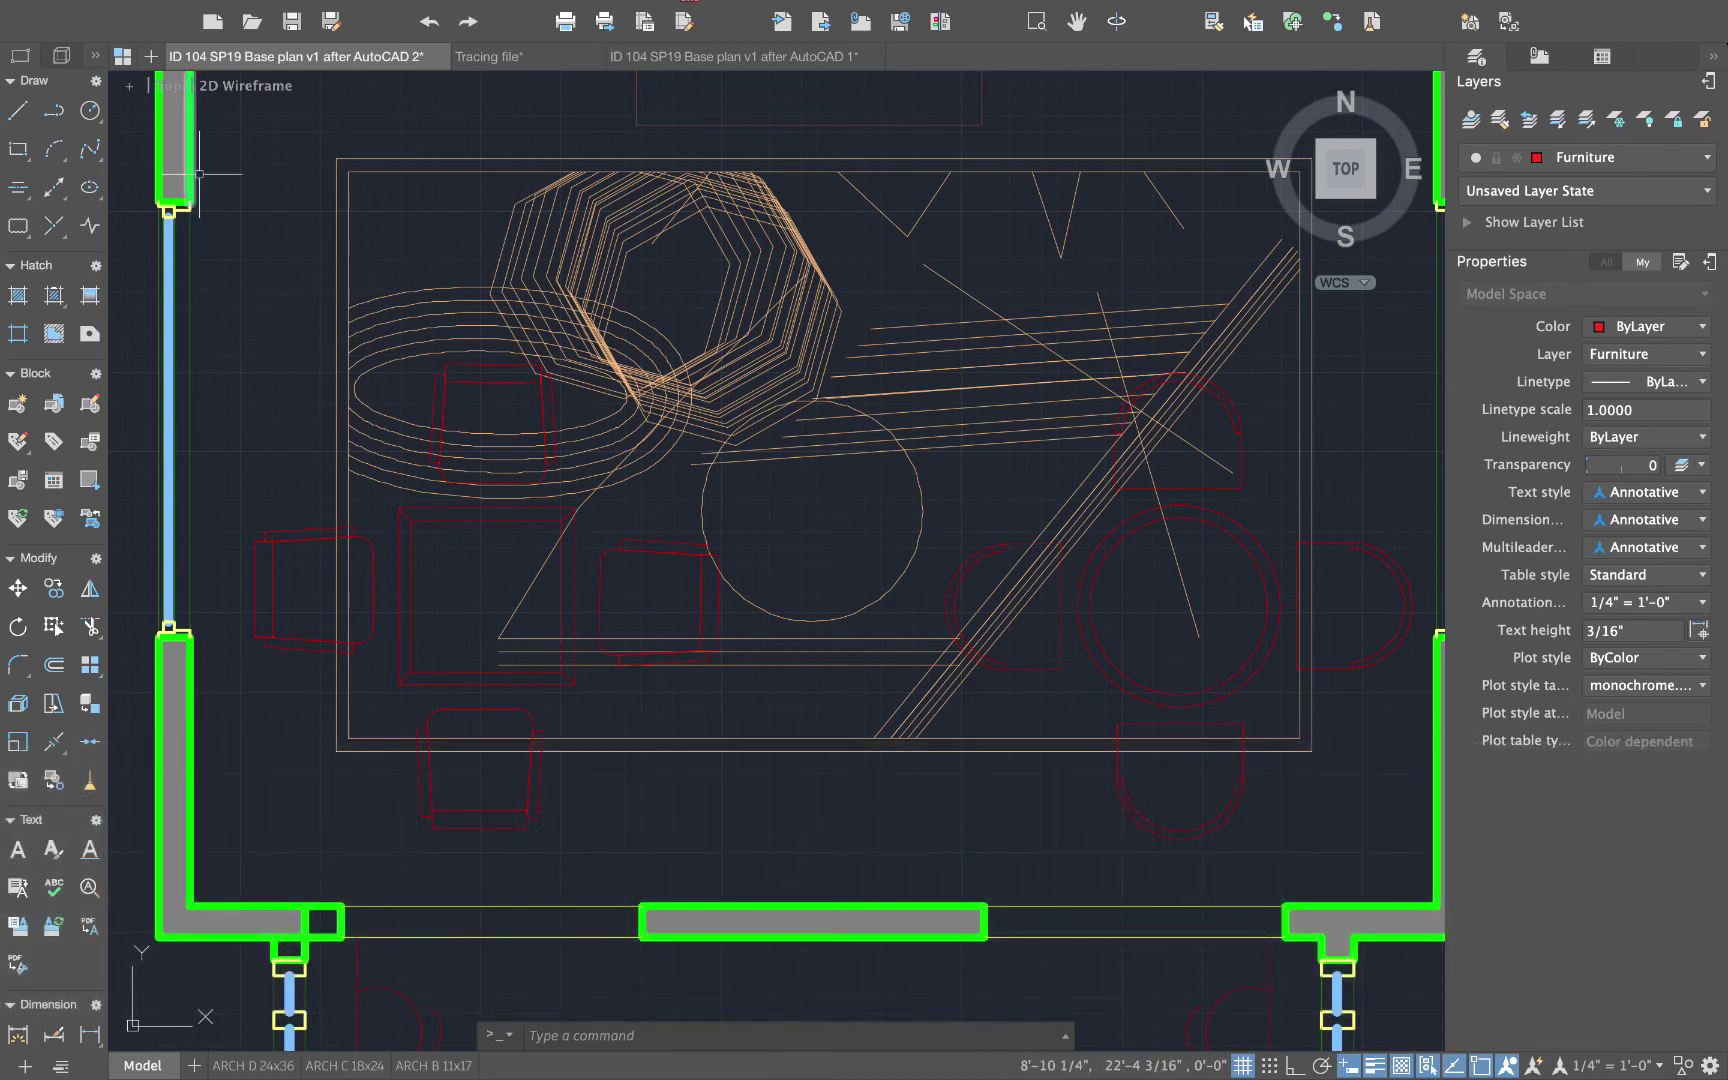
- Trim away the flooring lines inside the square table, using the table and its upper chair as cutting edges
{"action": "type", "text": "trim"}
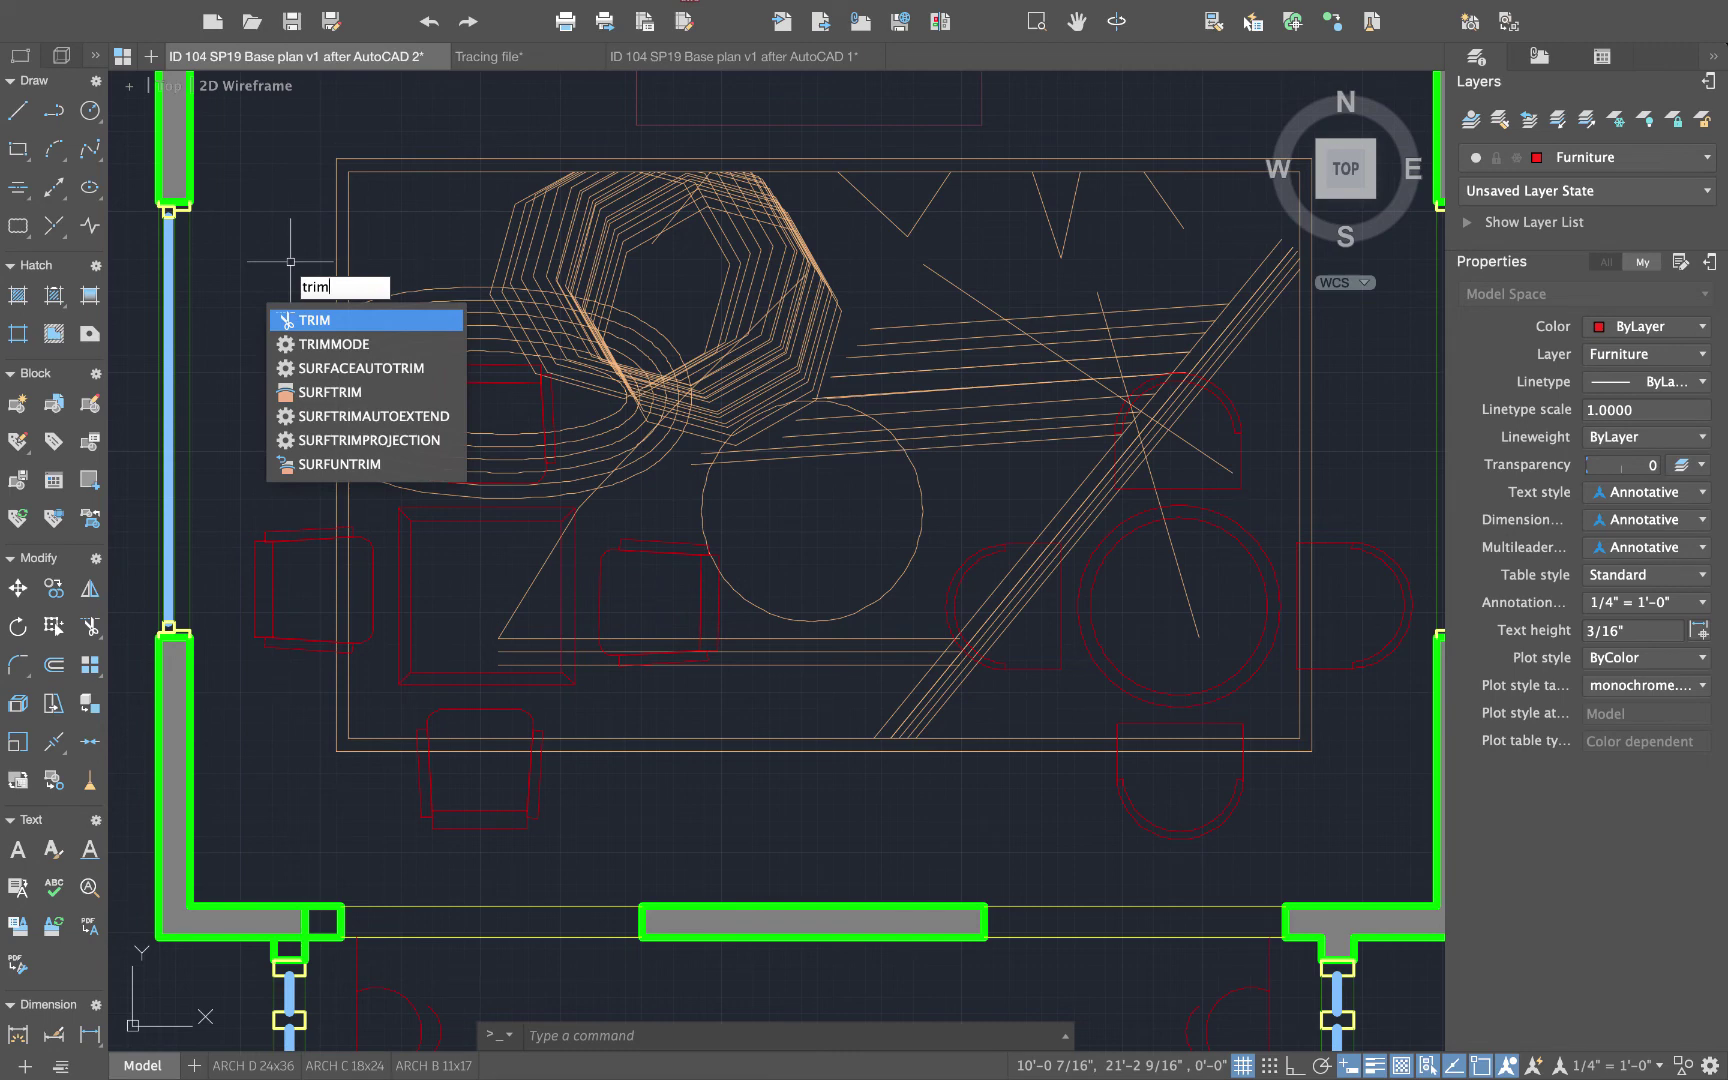
{"action": "key", "text": "Return"}
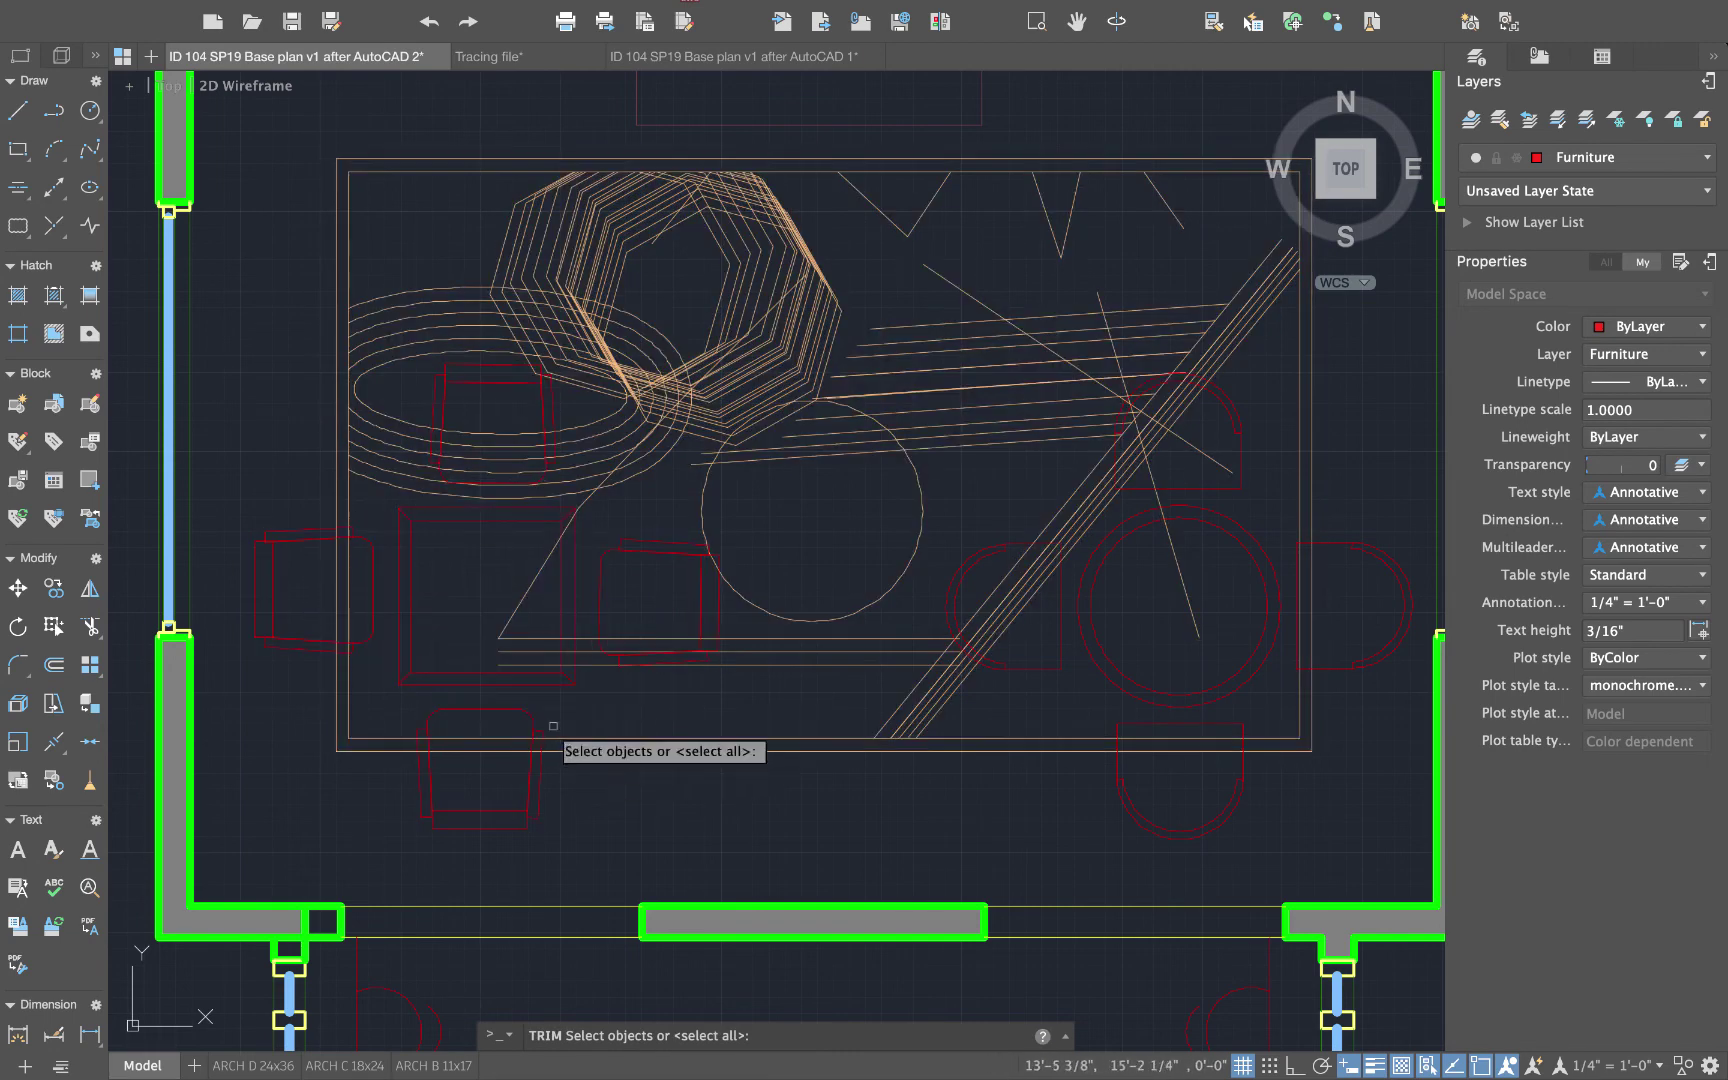
{"action": "left_click", "coordinate": [504, 684]}
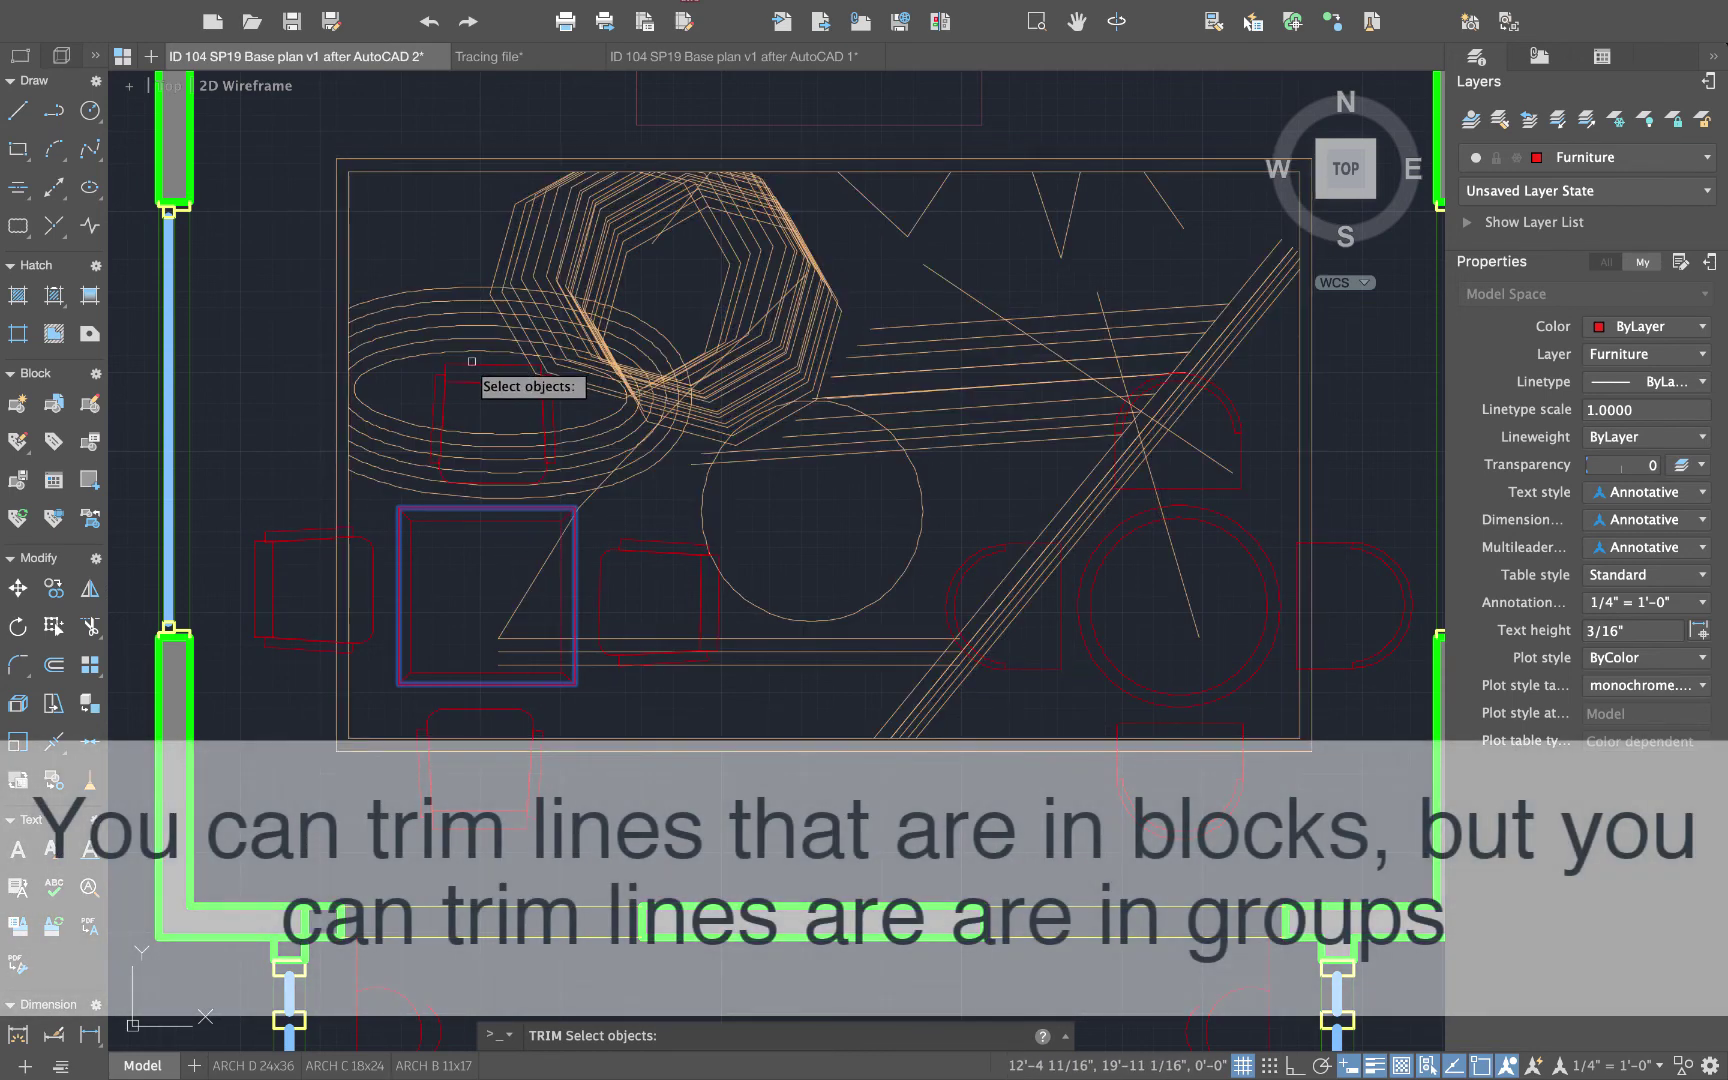
{"action": "left_click", "coordinate": [469, 366]}
{"action": "left_click", "coordinate": [434, 383]}
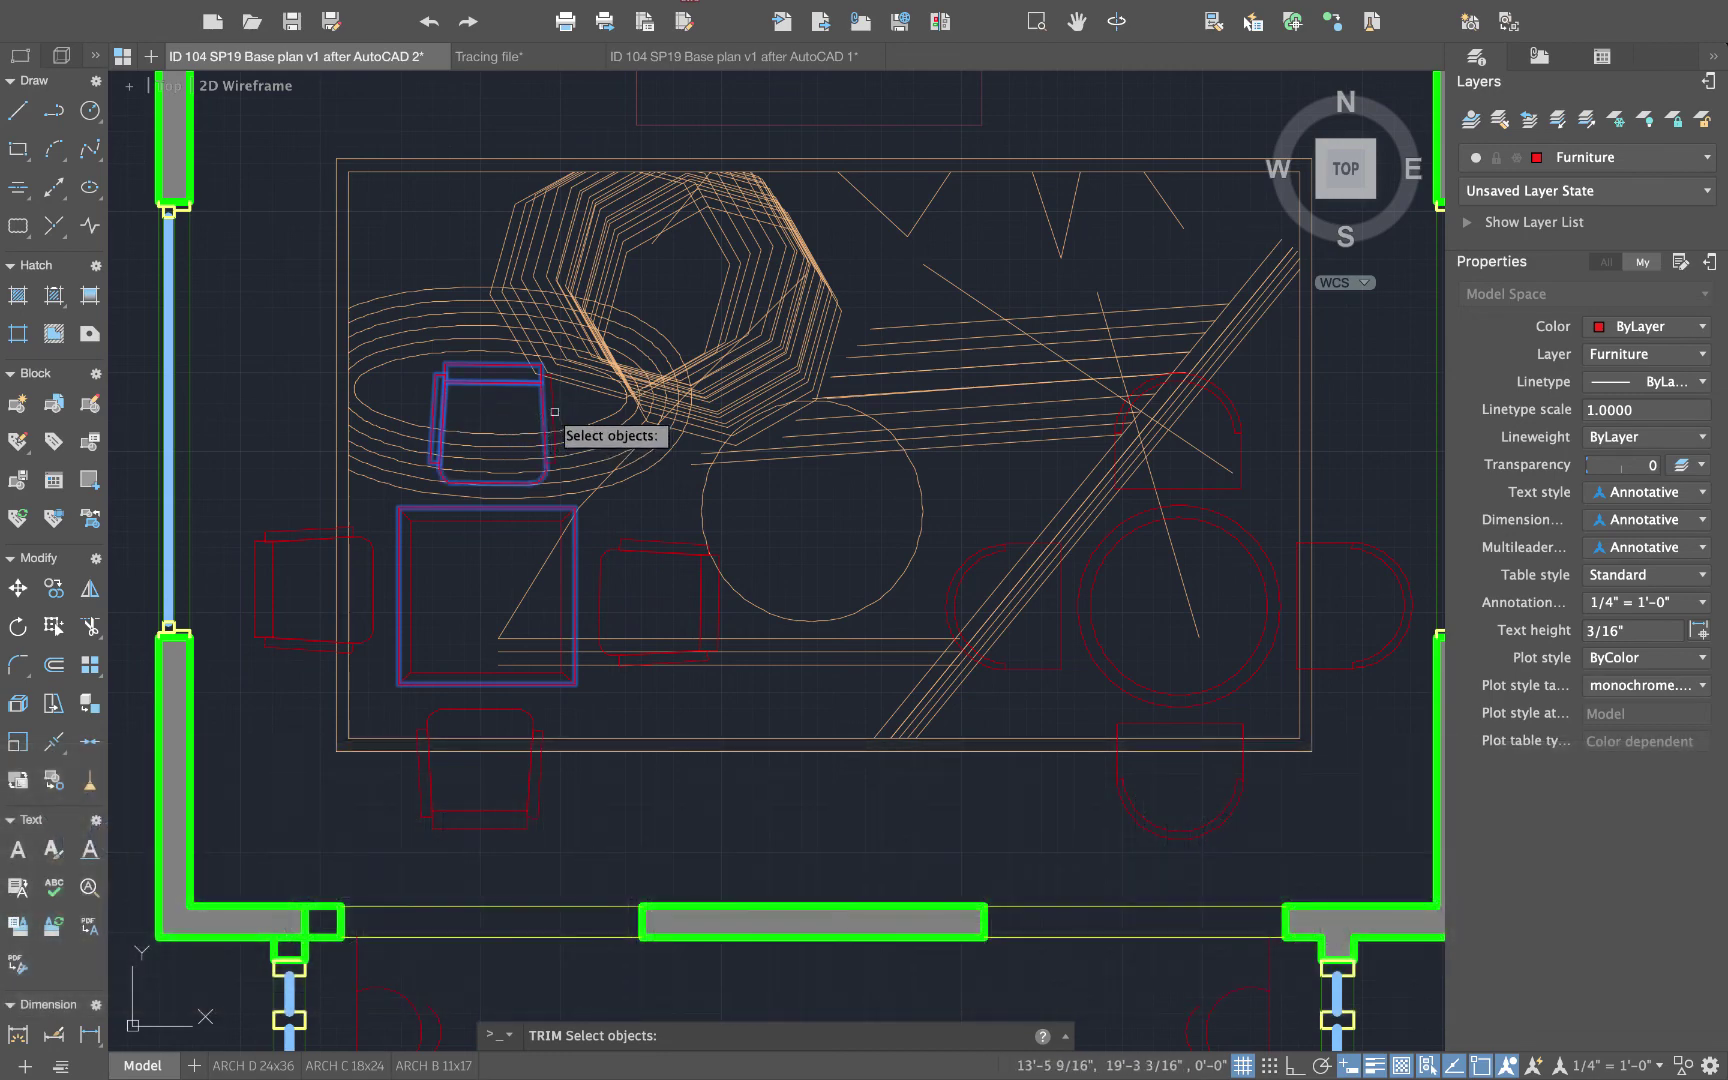
{"action": "left_click", "coordinate": [549, 410]}
{"action": "scroll", "coordinate": [497, 518], "scroll_direction": "up", "scroll_amount": 4}
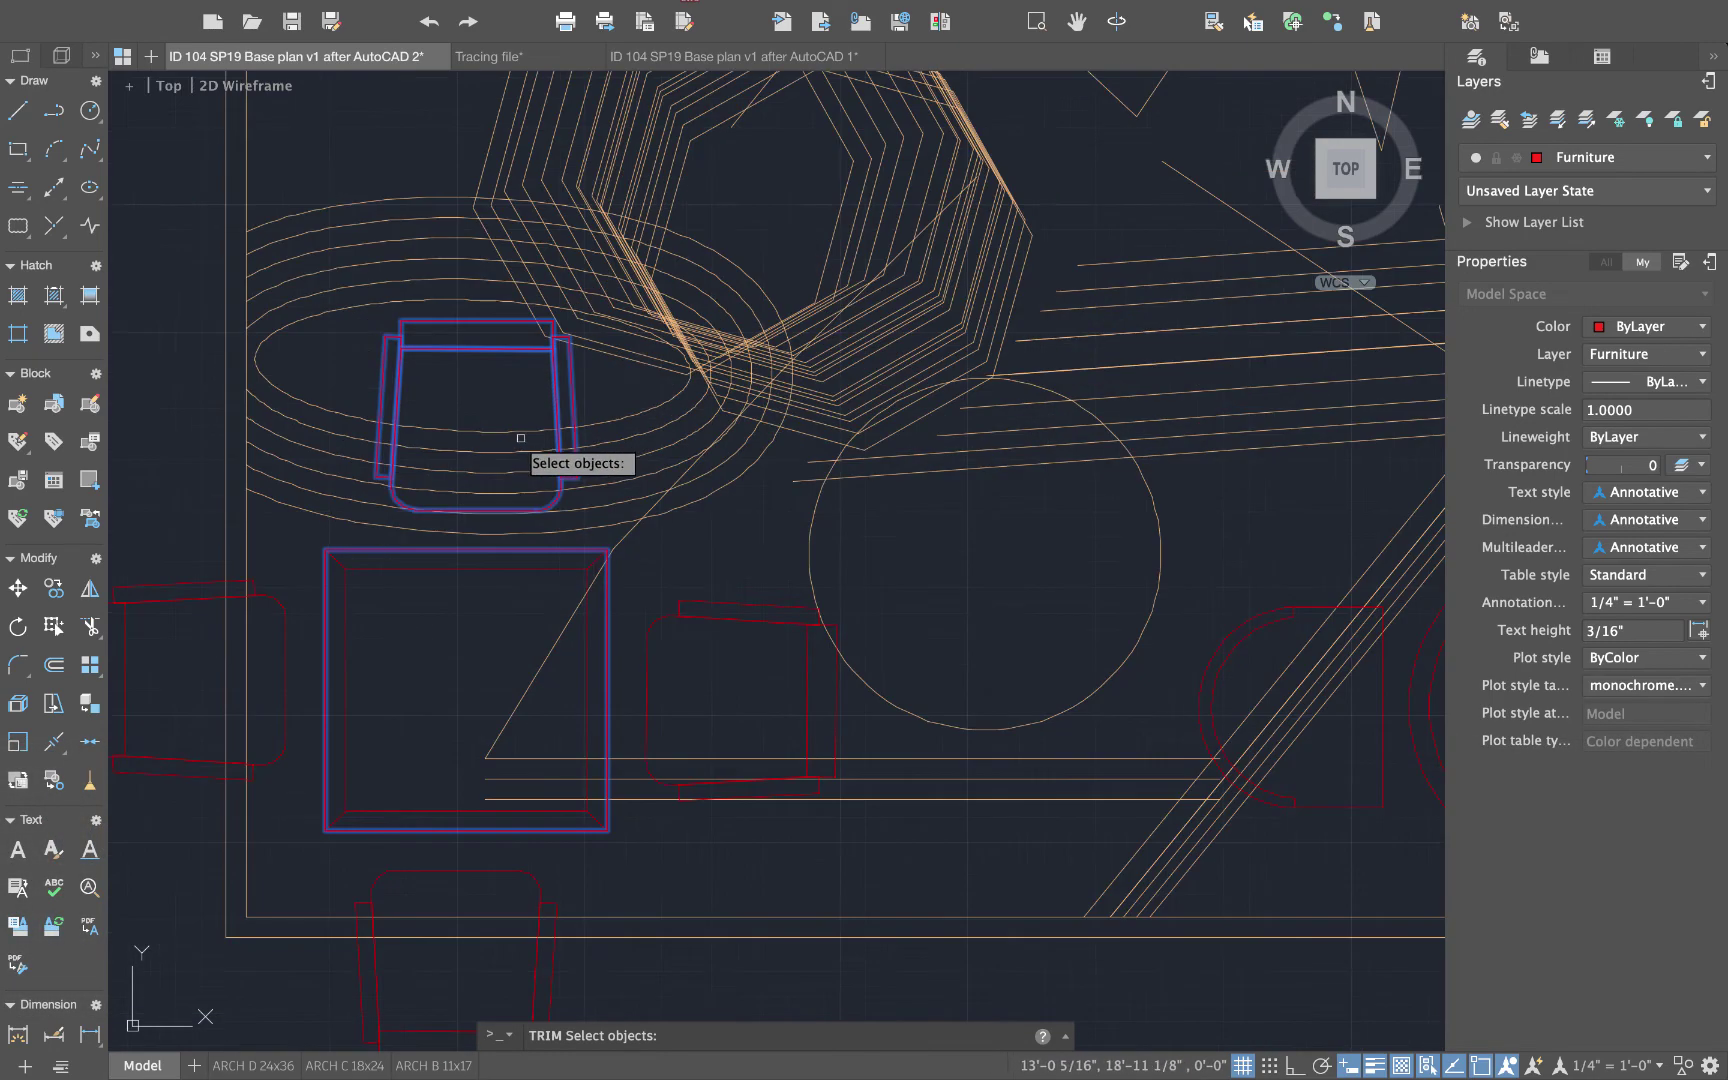
{"action": "scroll", "coordinate": [501, 401], "scroll_direction": "down", "scroll_amount": 2}
{"action": "key", "text": "Return"}
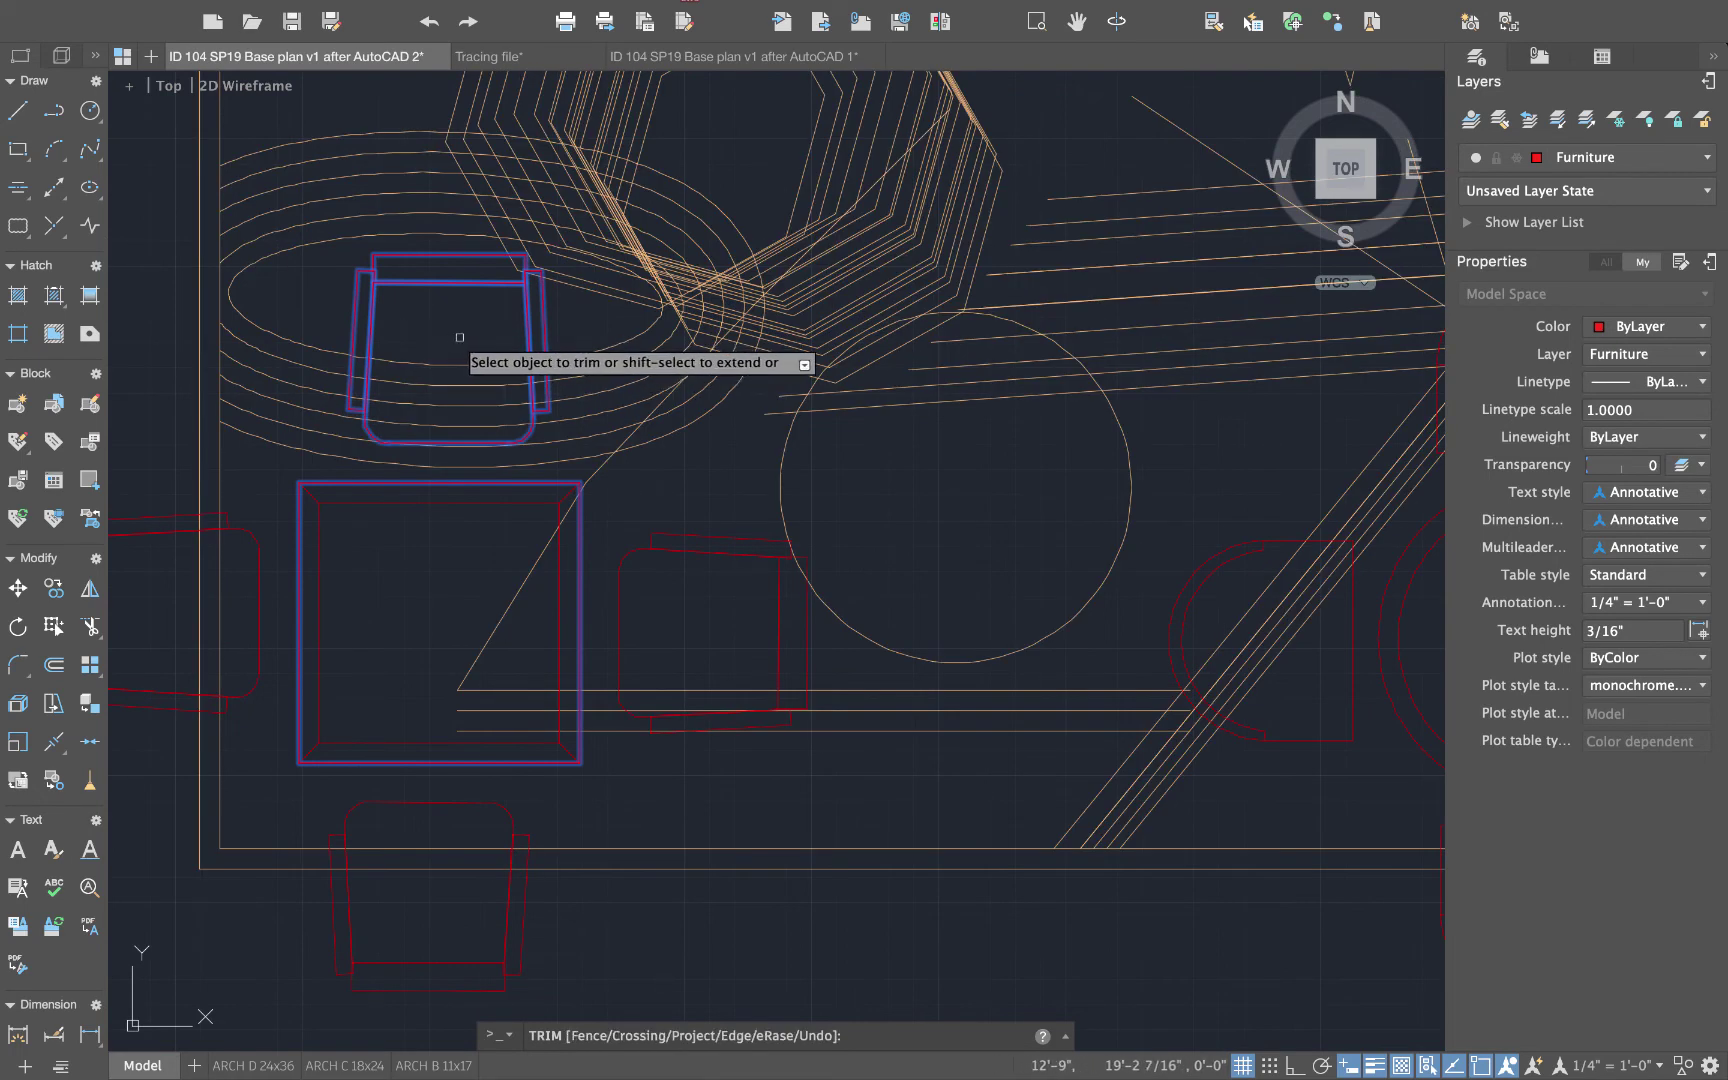
{"action": "left_click", "coordinate": [495, 585]}
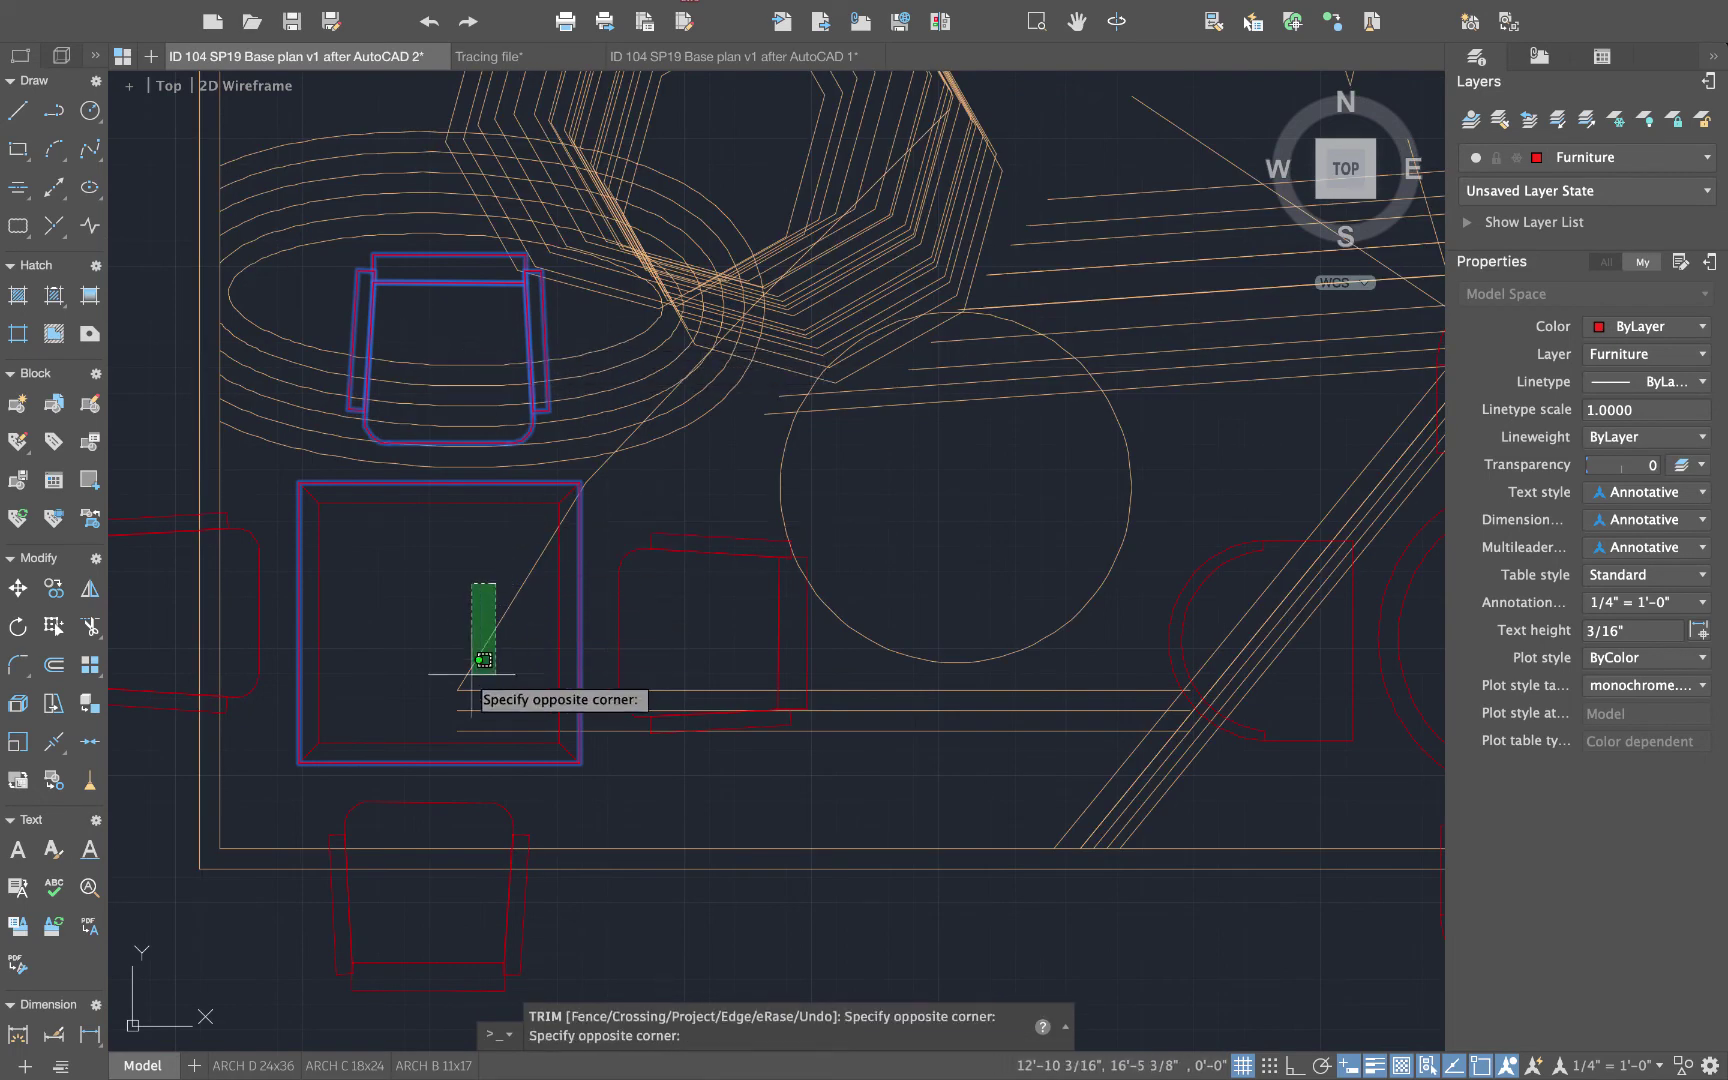
{"action": "left_click", "coordinate": [434, 738]}
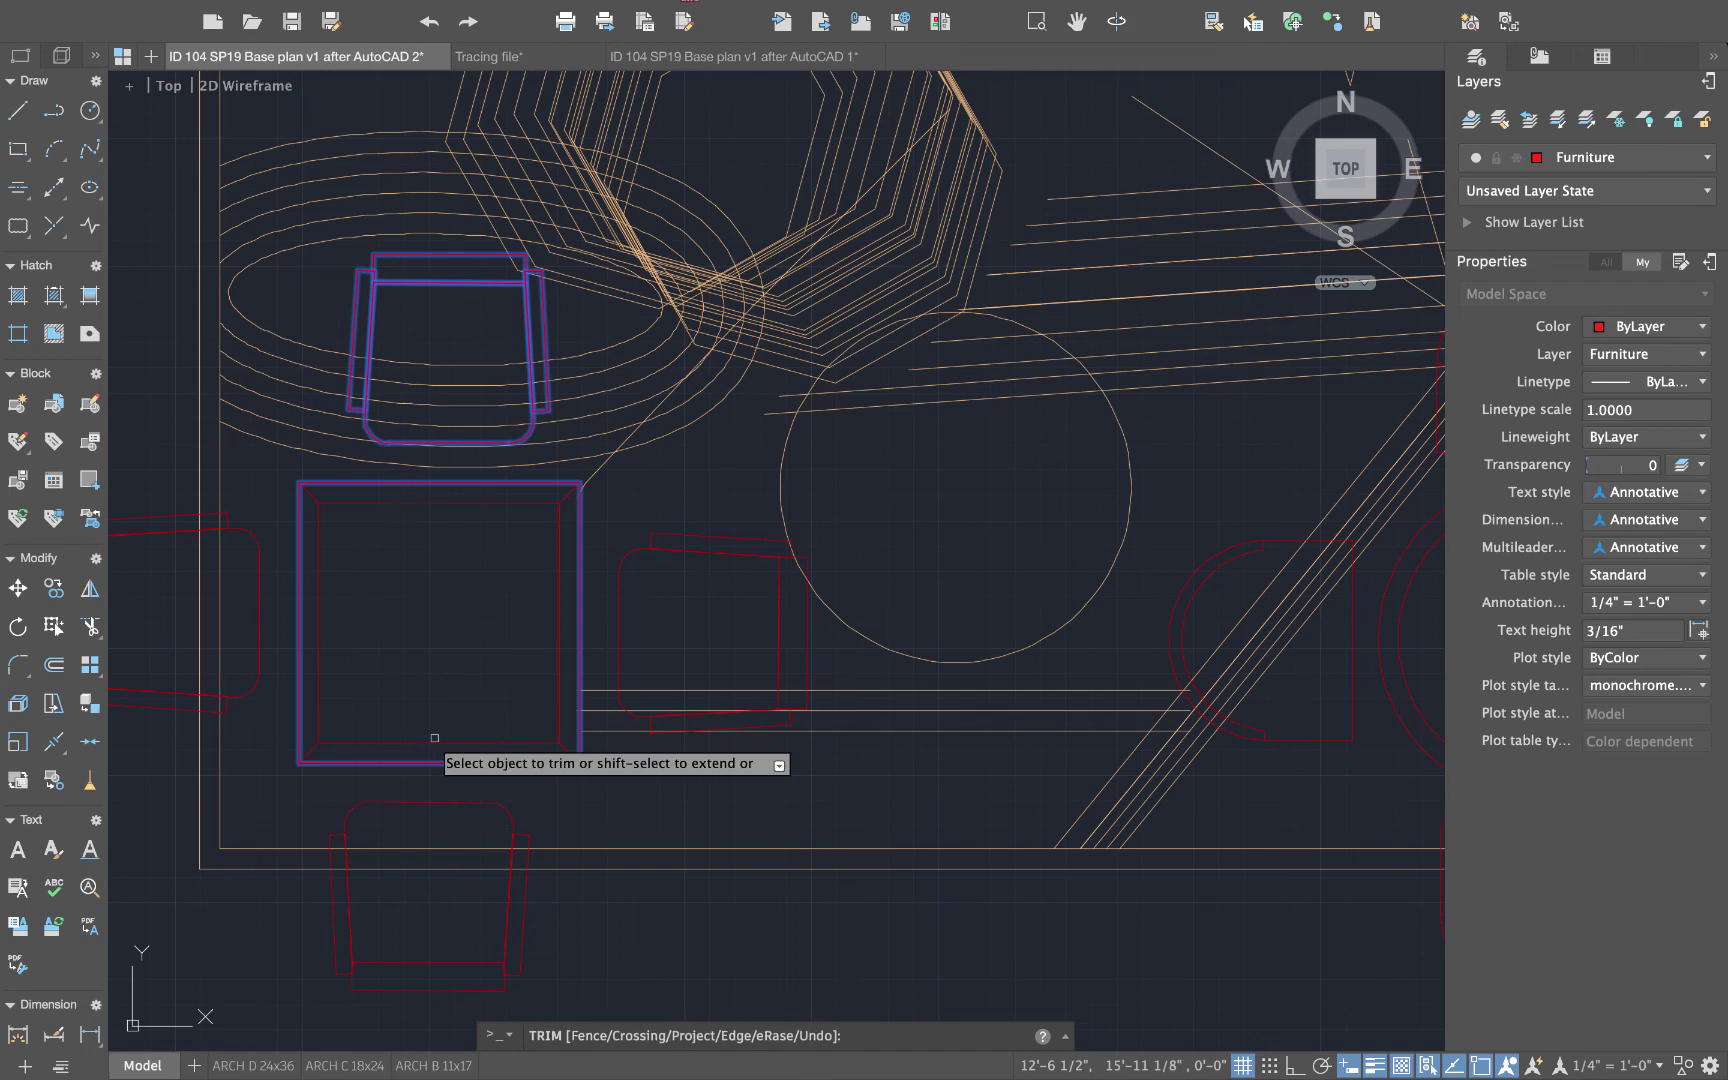
- Trim away the ellipse and polygon flooring lines that cross the seat, arms and back of the square table's upper chair
{"action": "left_click", "coordinate": [466, 340]}
{"action": "left_click", "coordinate": [432, 432]}
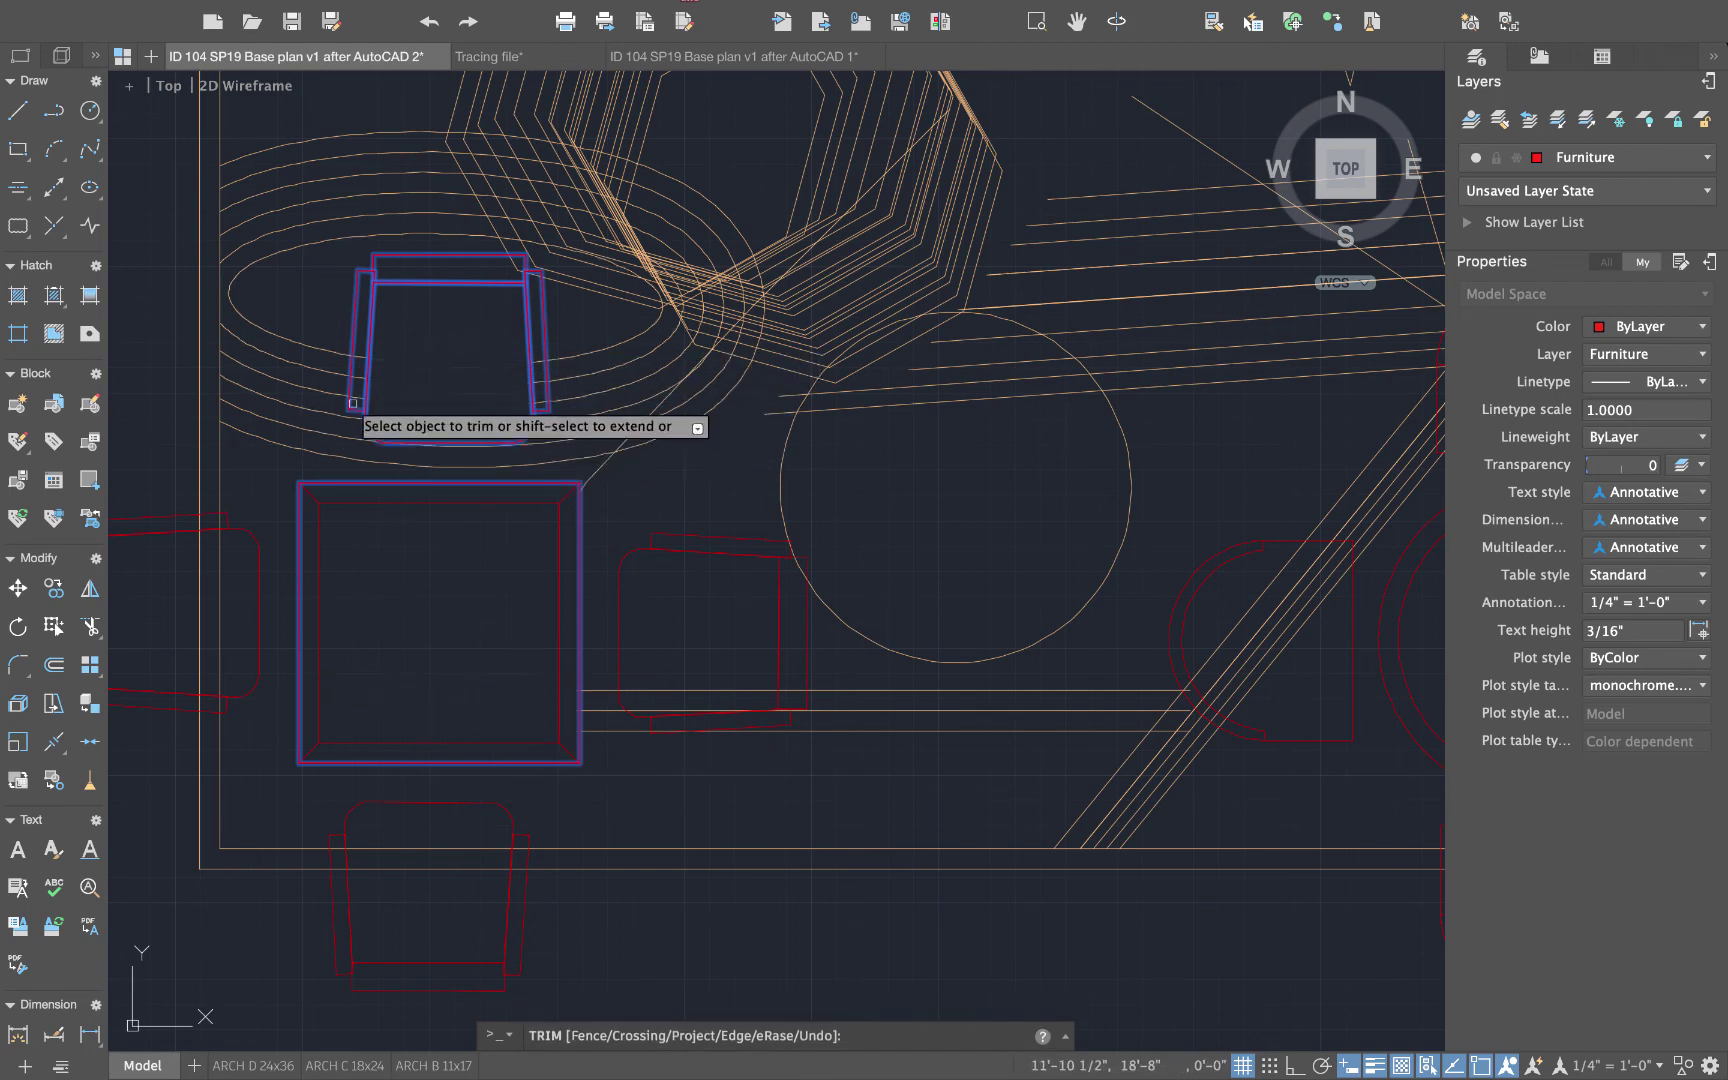
{"action": "left_click", "coordinate": [386, 345]}
{"action": "left_click", "coordinate": [374, 393]}
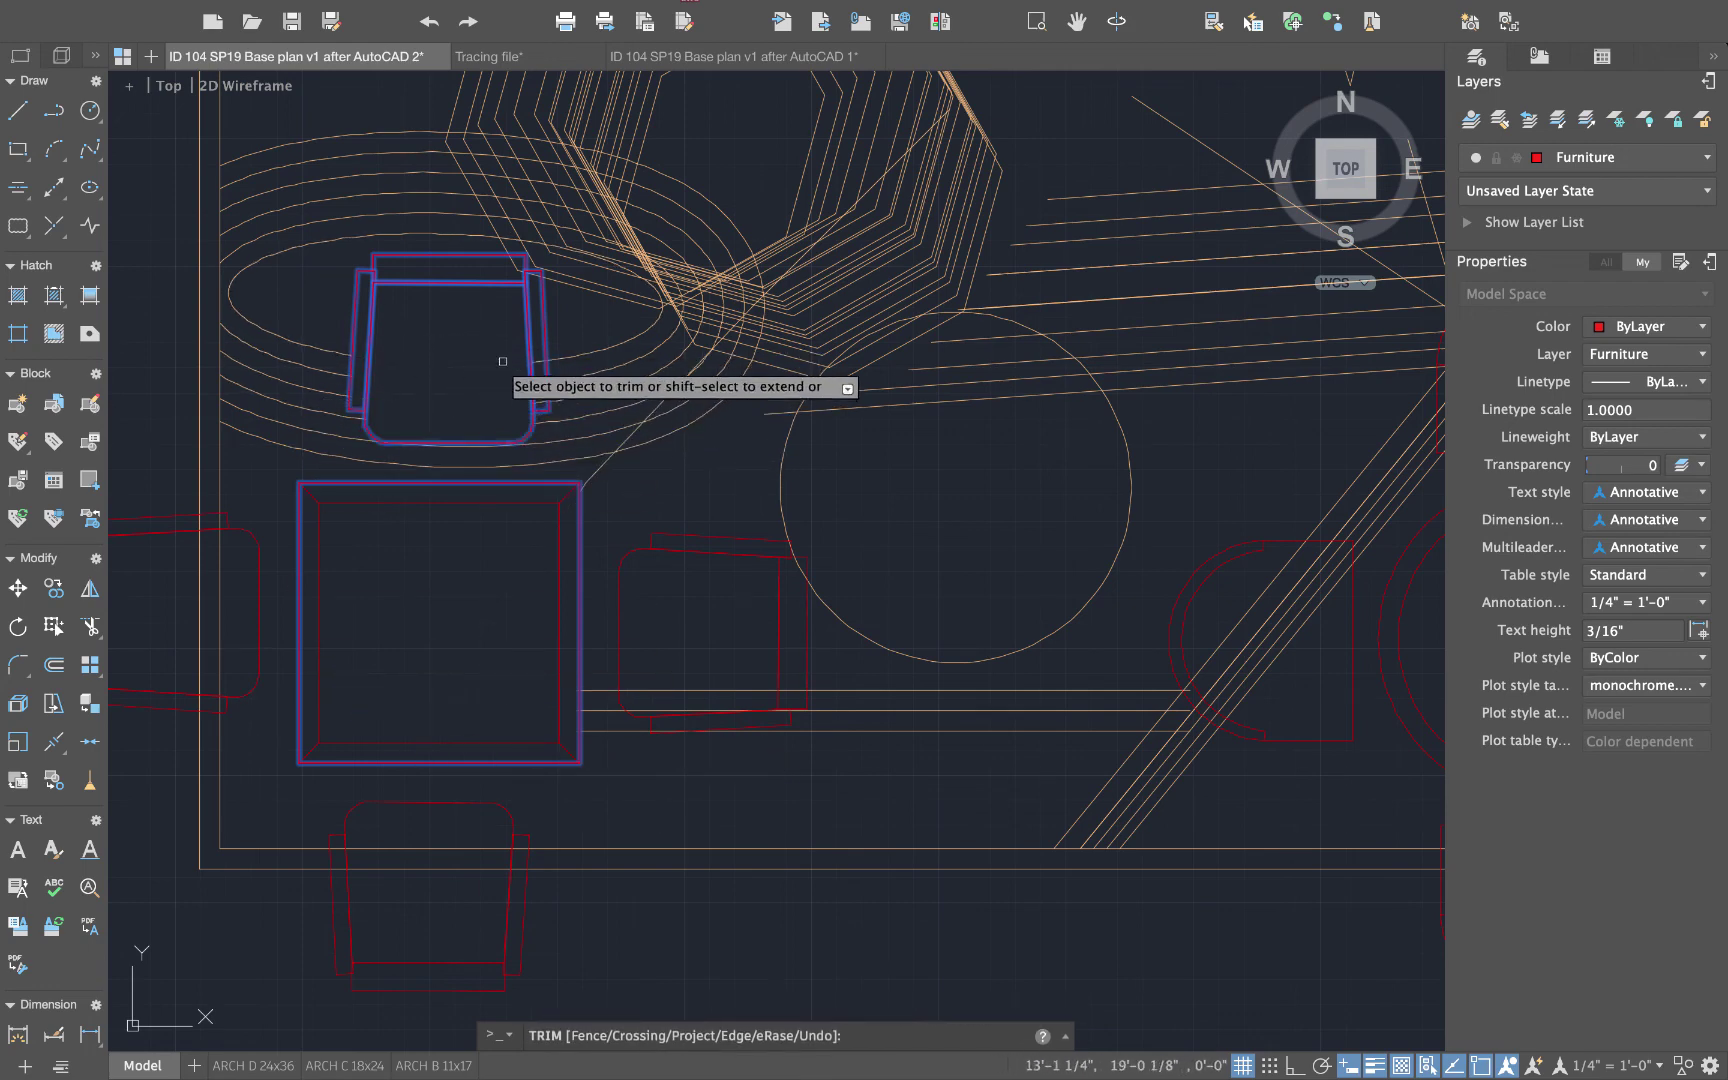
{"action": "left_click", "coordinate": [528, 344]}
{"action": "left_click", "coordinate": [505, 415]}
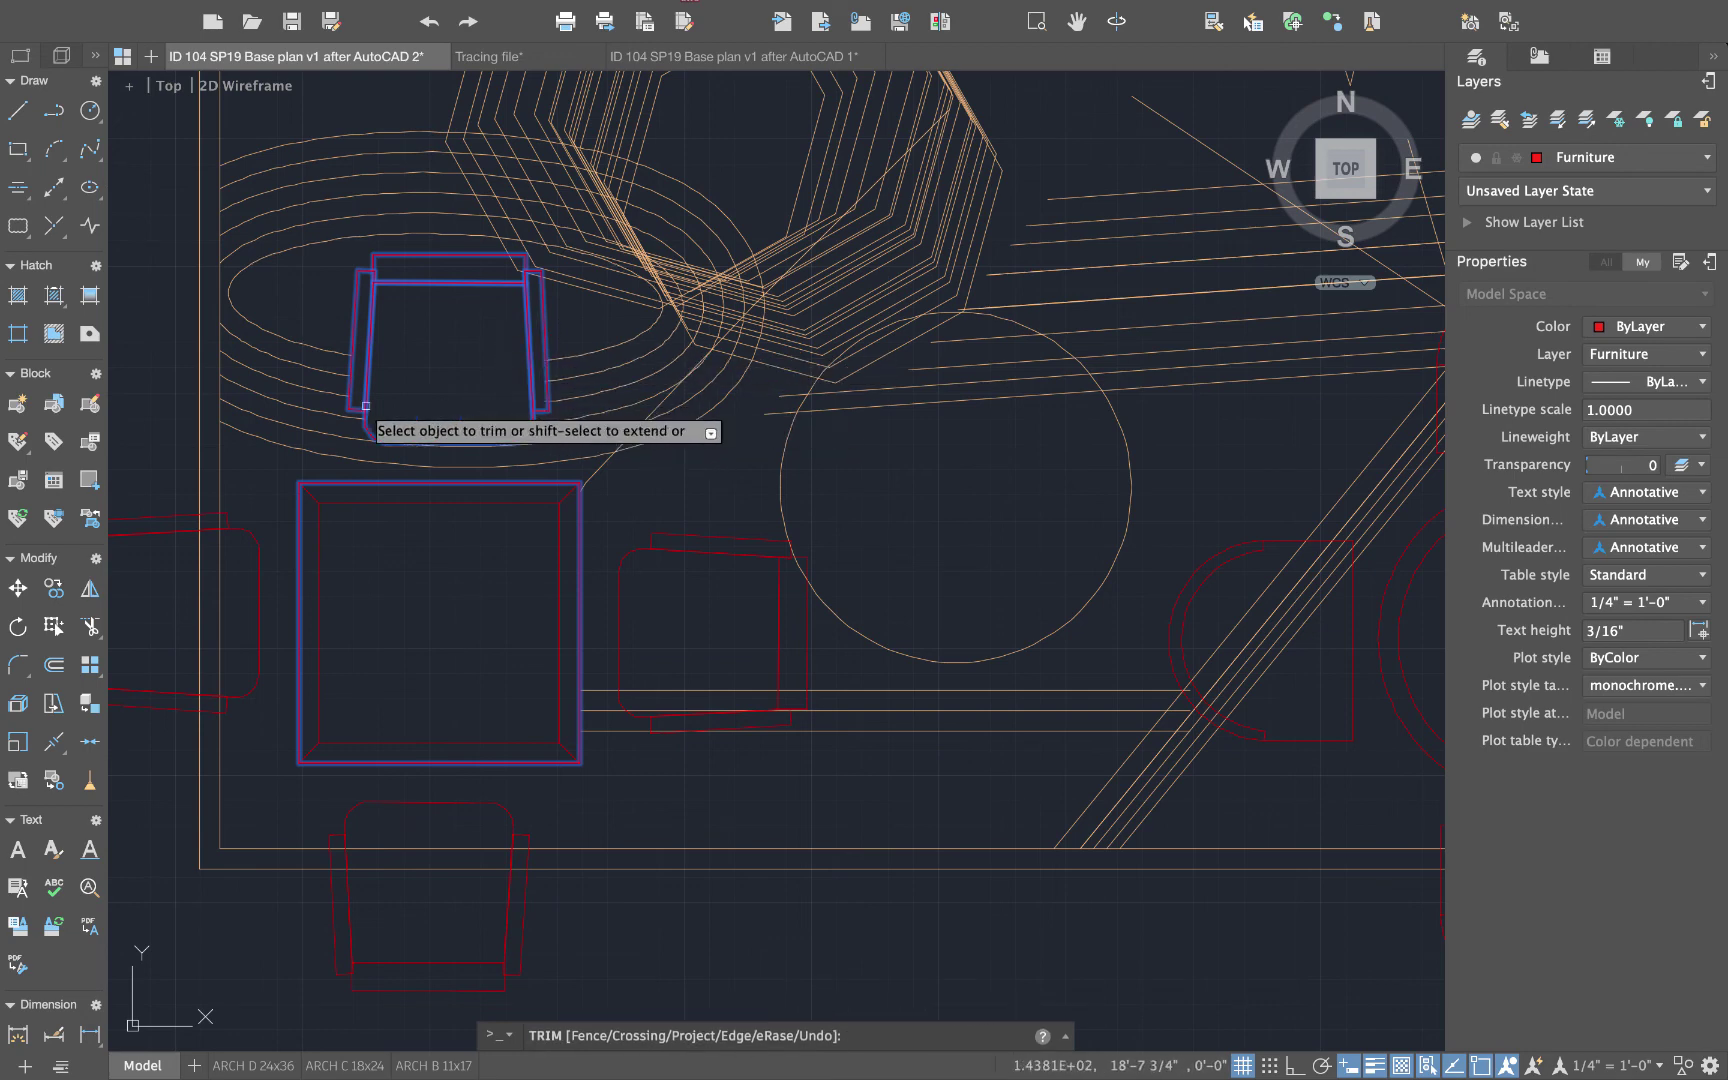
{"action": "left_click", "coordinate": [532, 292]}
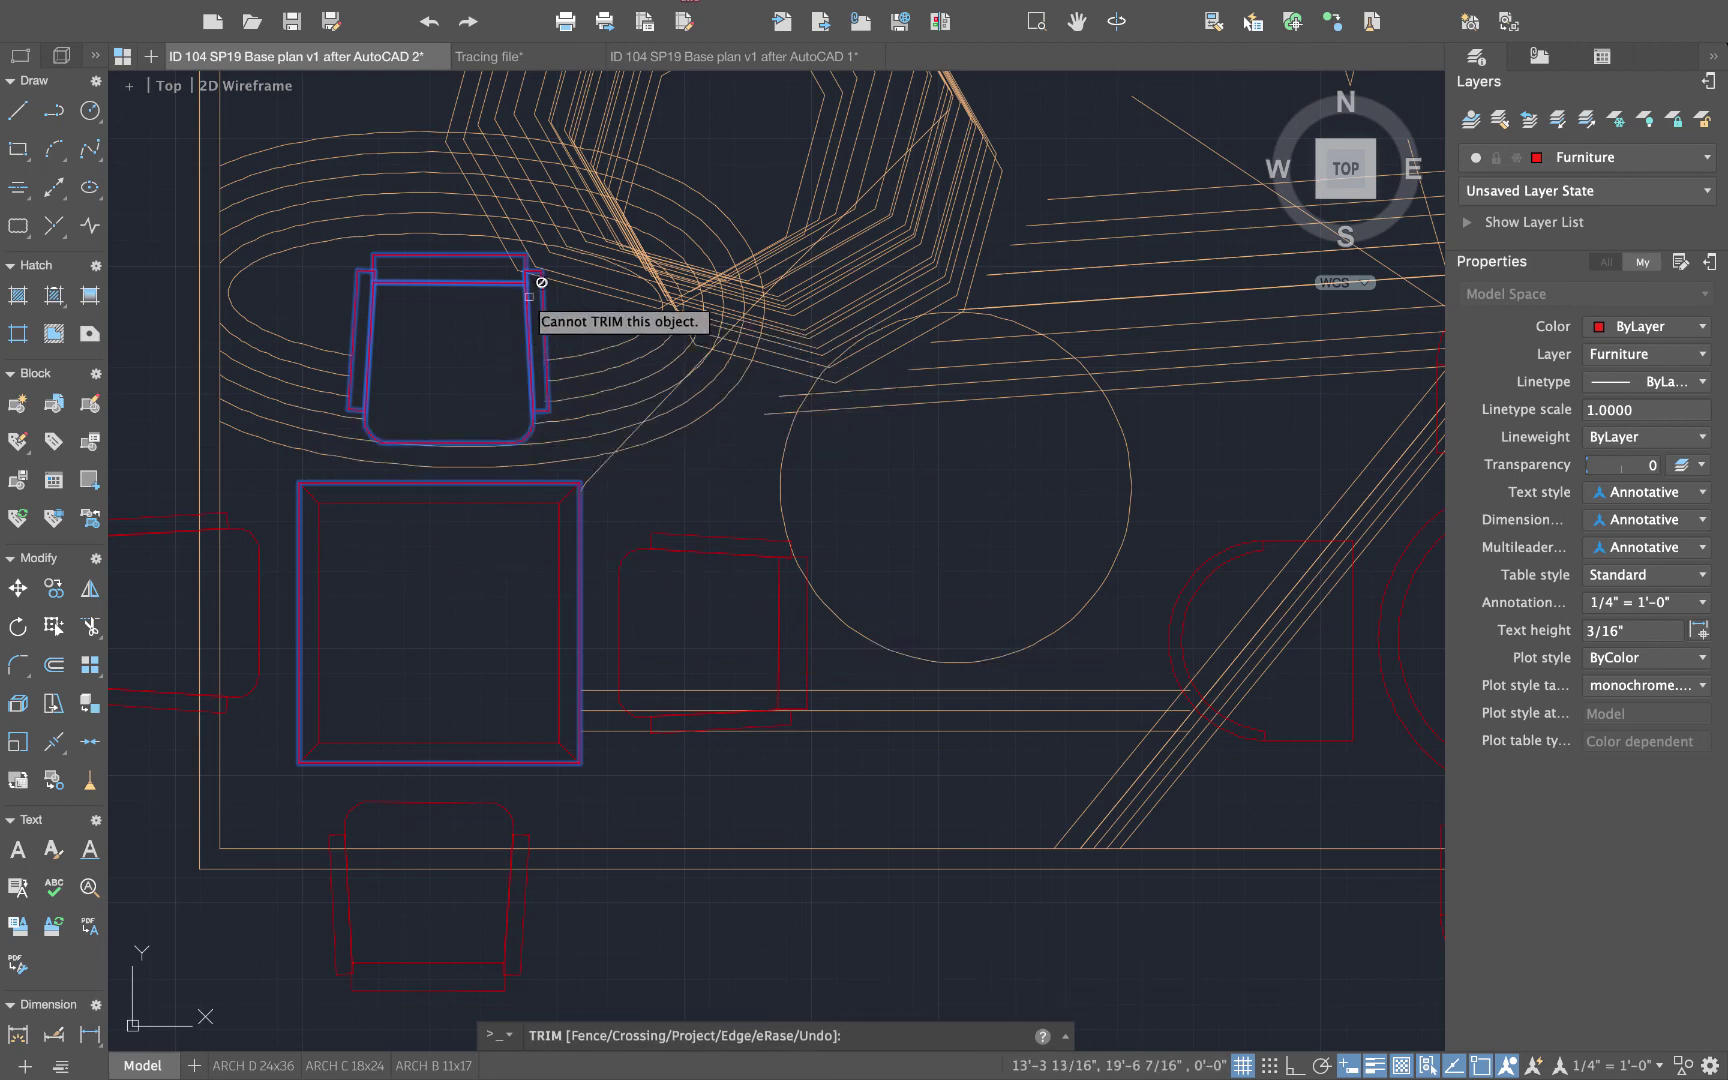
{"action": "left_click", "coordinate": [532, 305]}
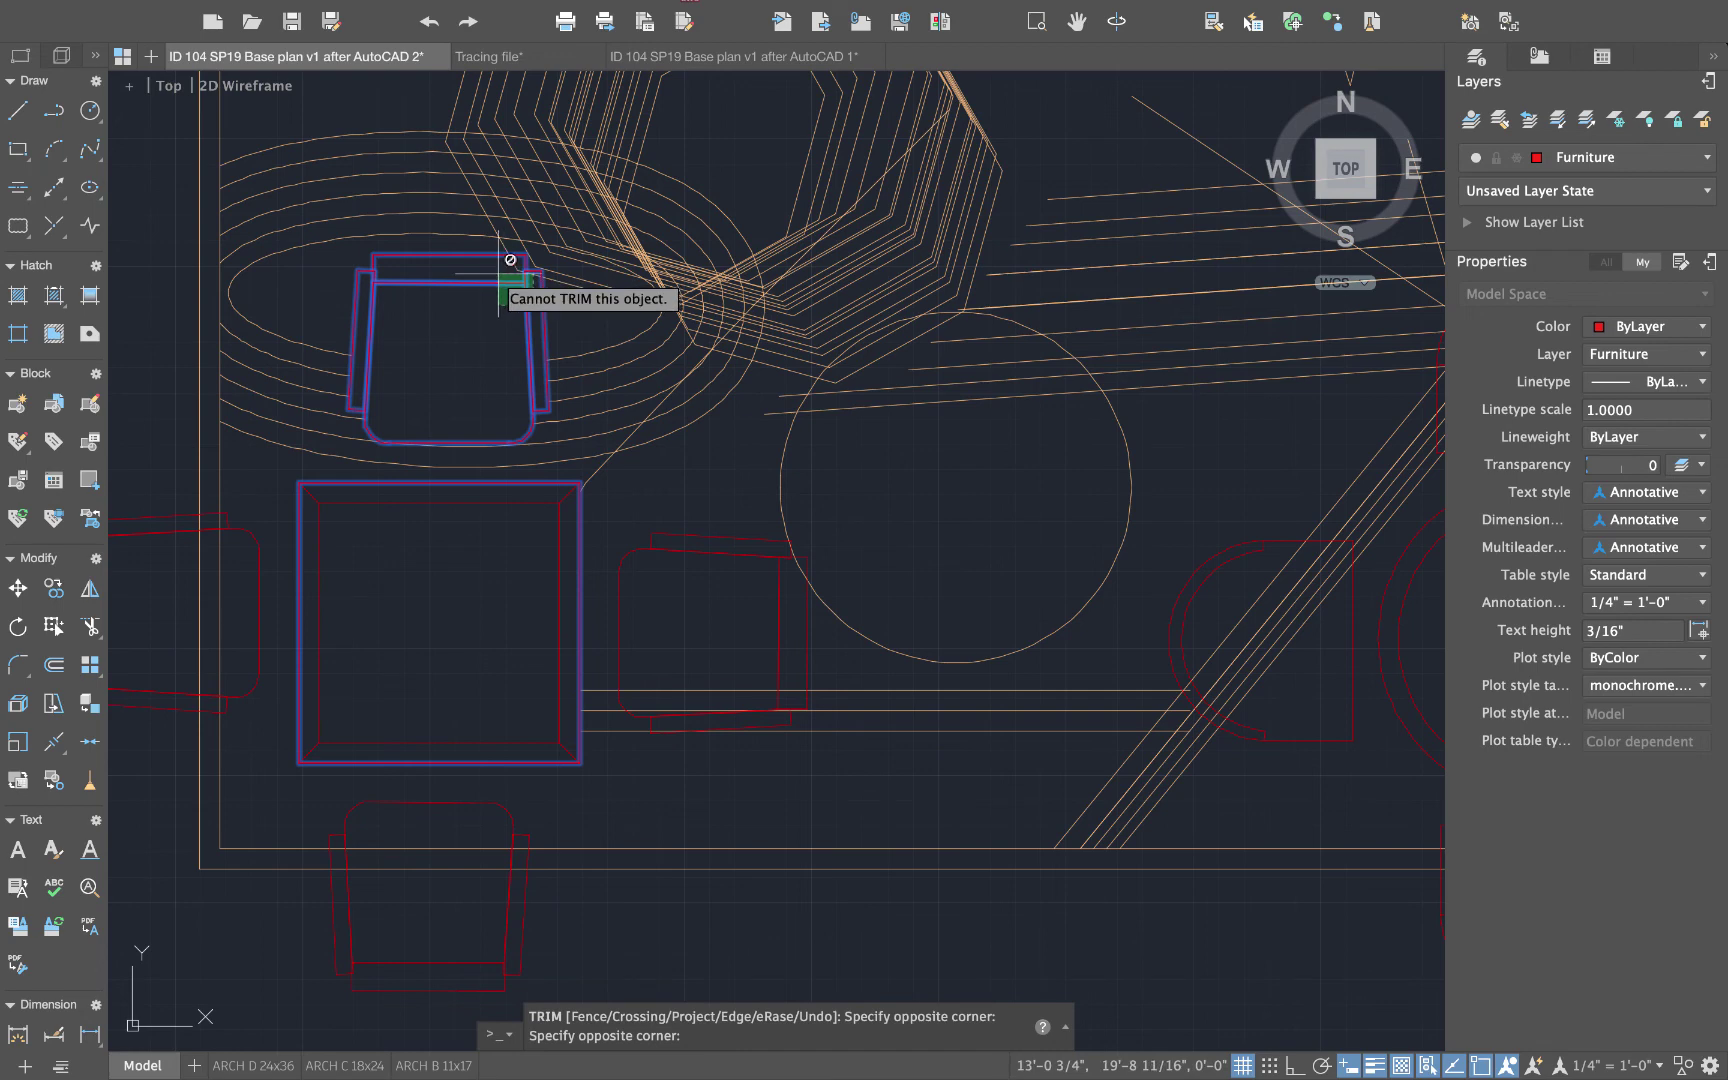
{"action": "left_click", "coordinate": [452, 228]}
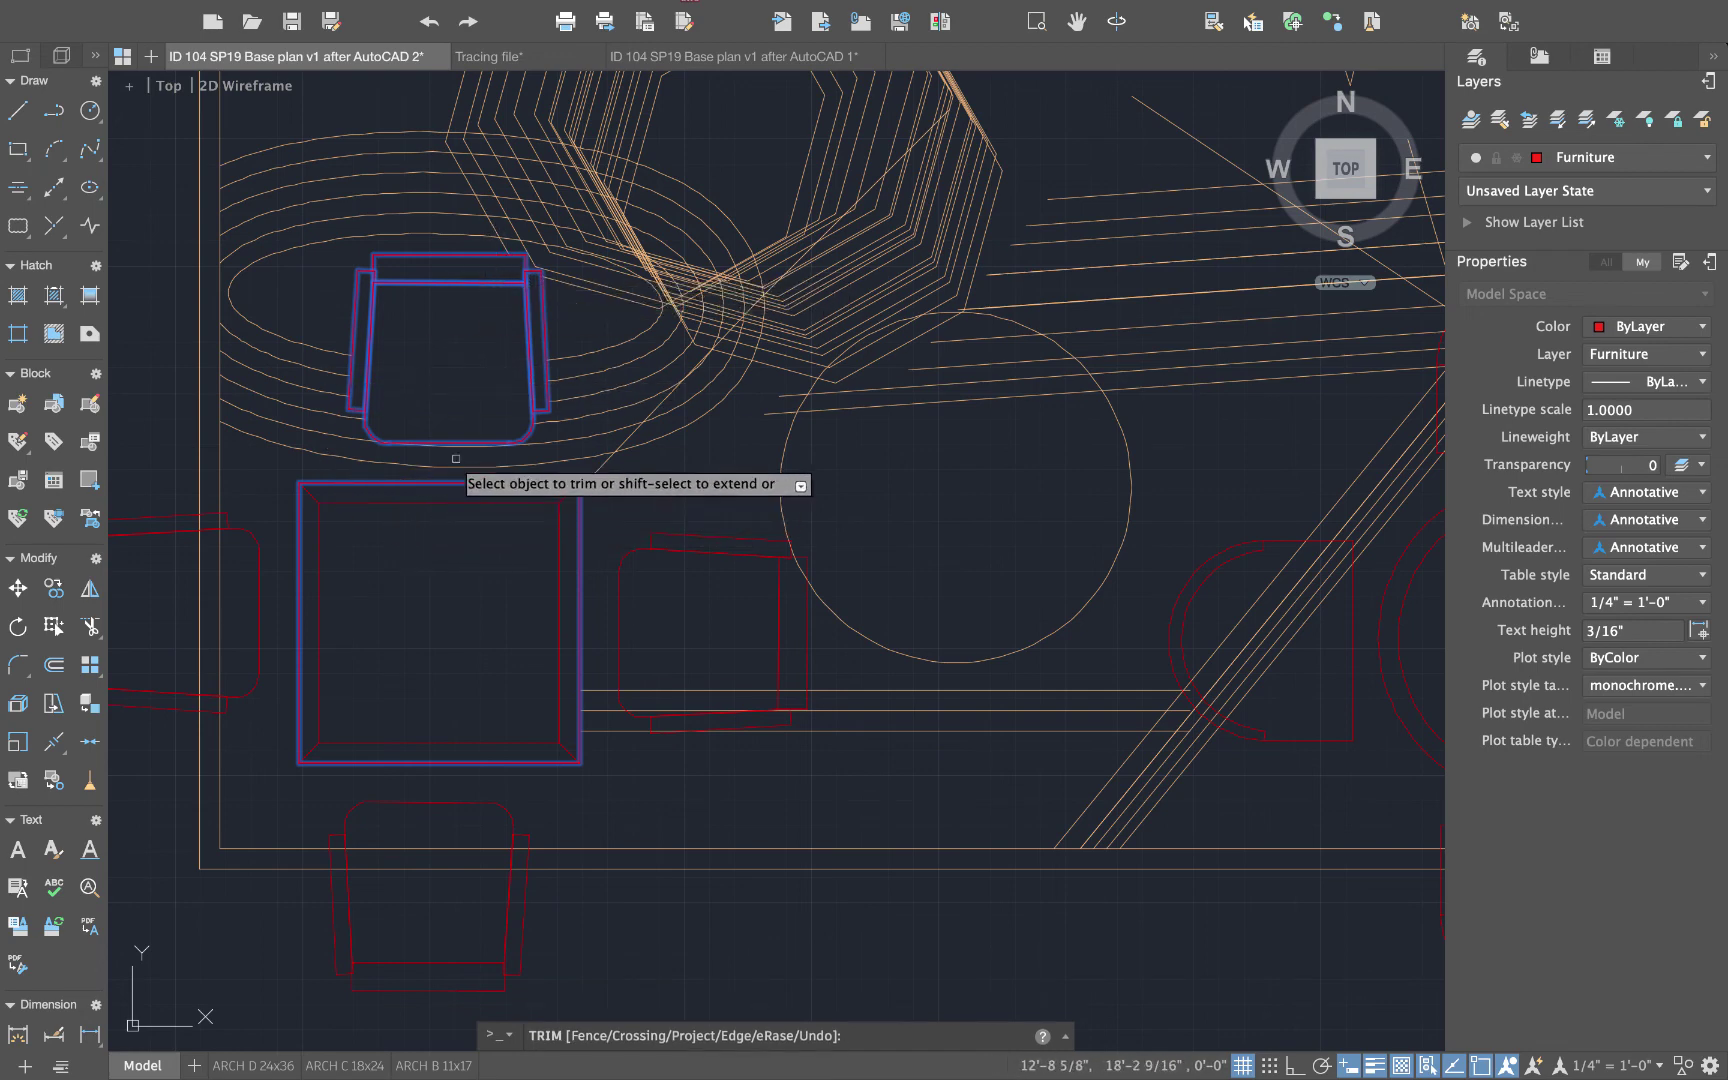
{"action": "key", "text": "Escape"}
{"action": "scroll", "coordinate": [505, 524], "scroll_direction": "down", "scroll_amount": 5}
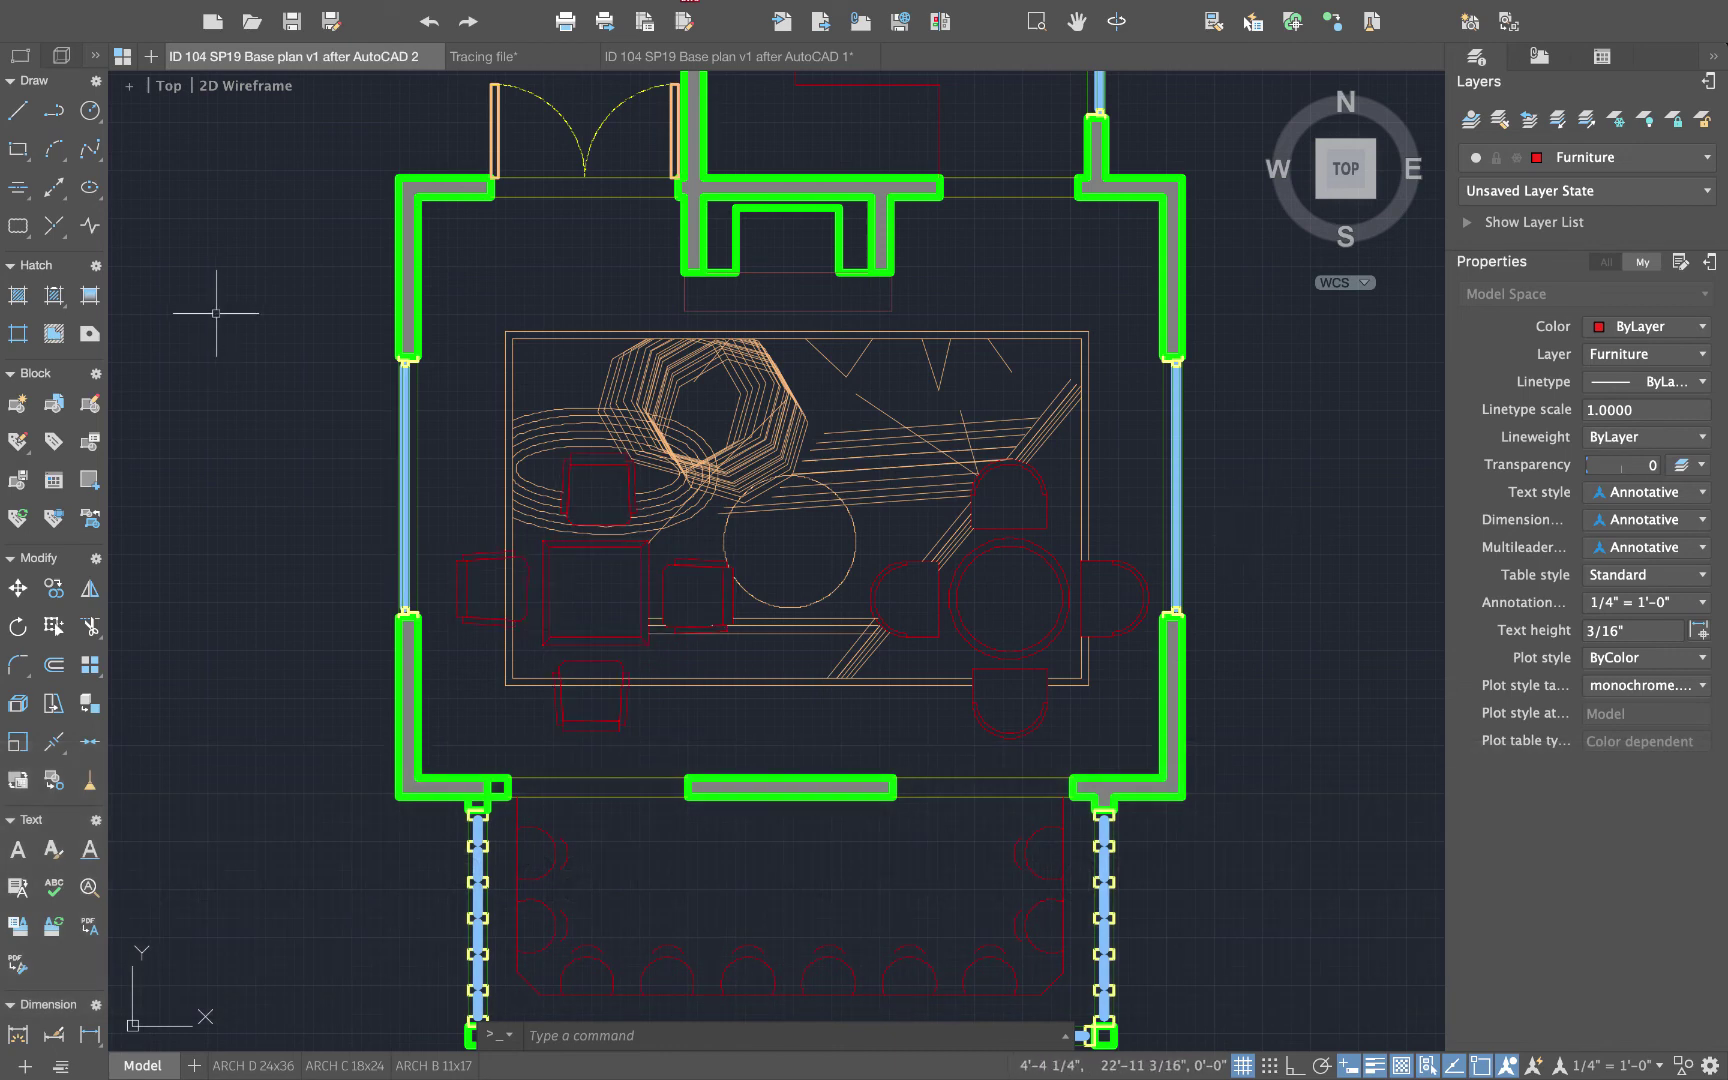
- Start a hatch and choose the AR-BRSTD brick pattern from the hatch library
{"action": "type", "text": "hatch"}
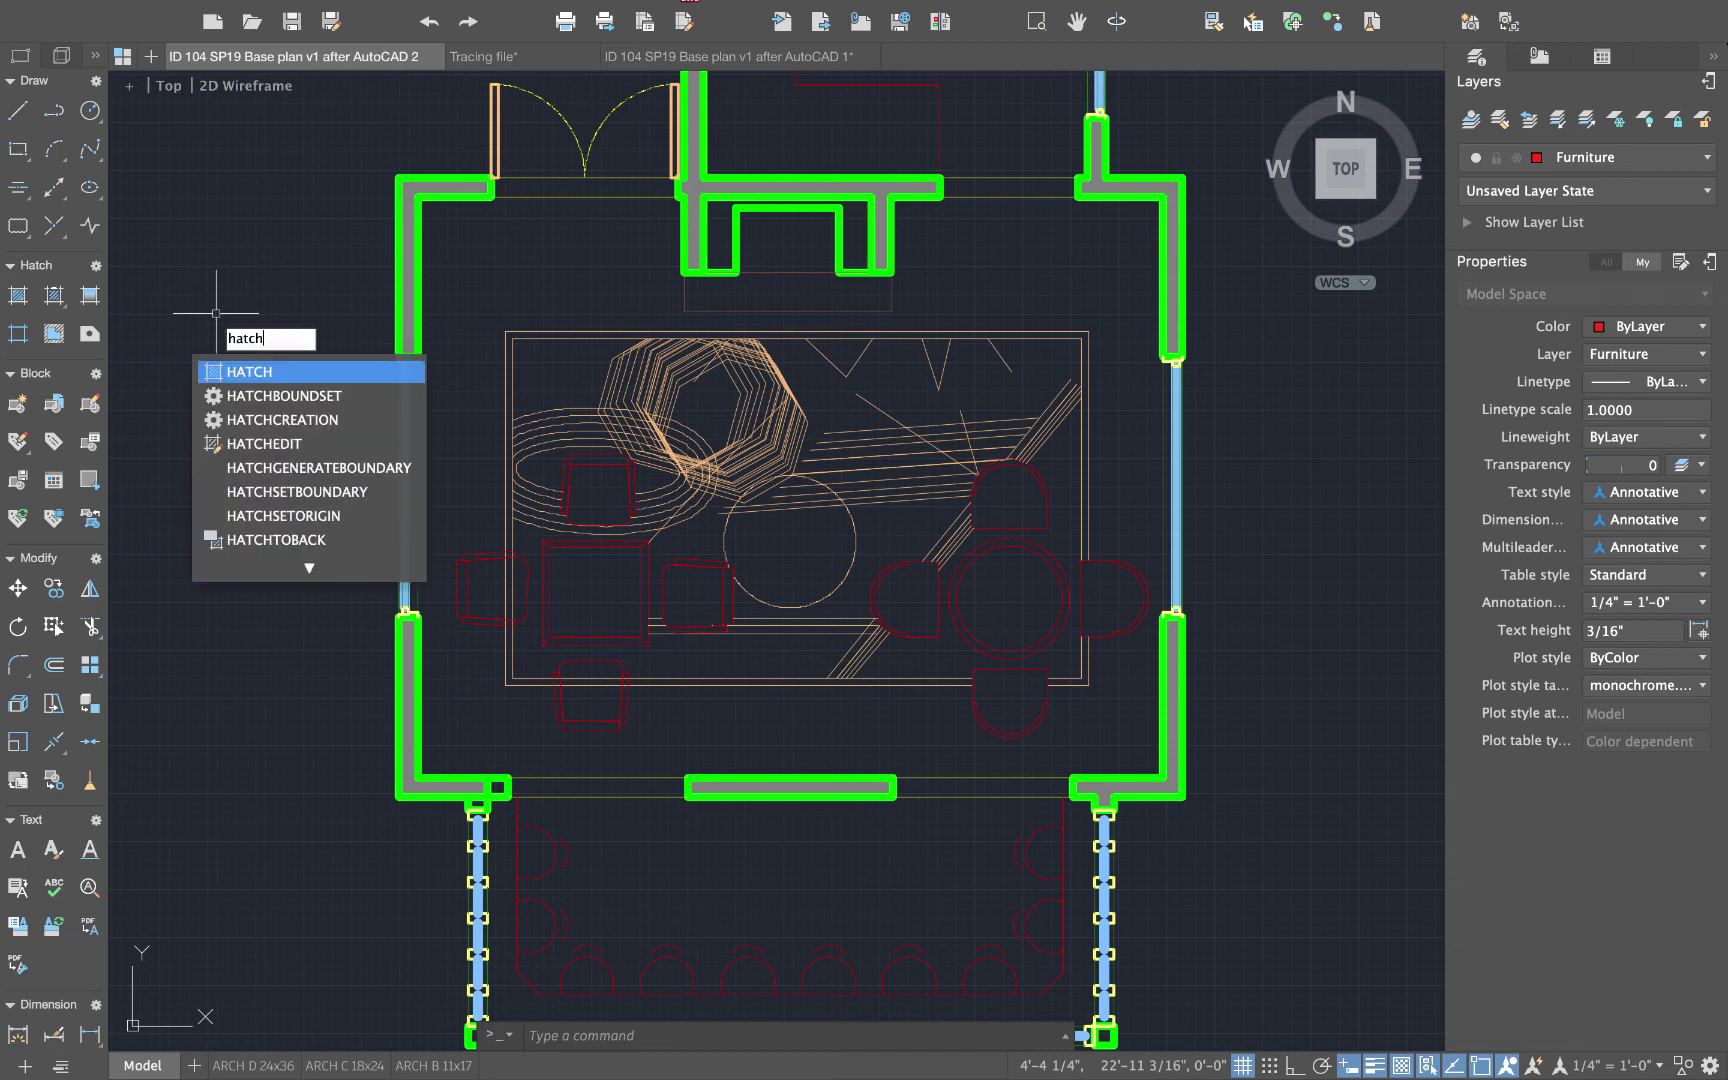
{"action": "key", "text": "Return"}
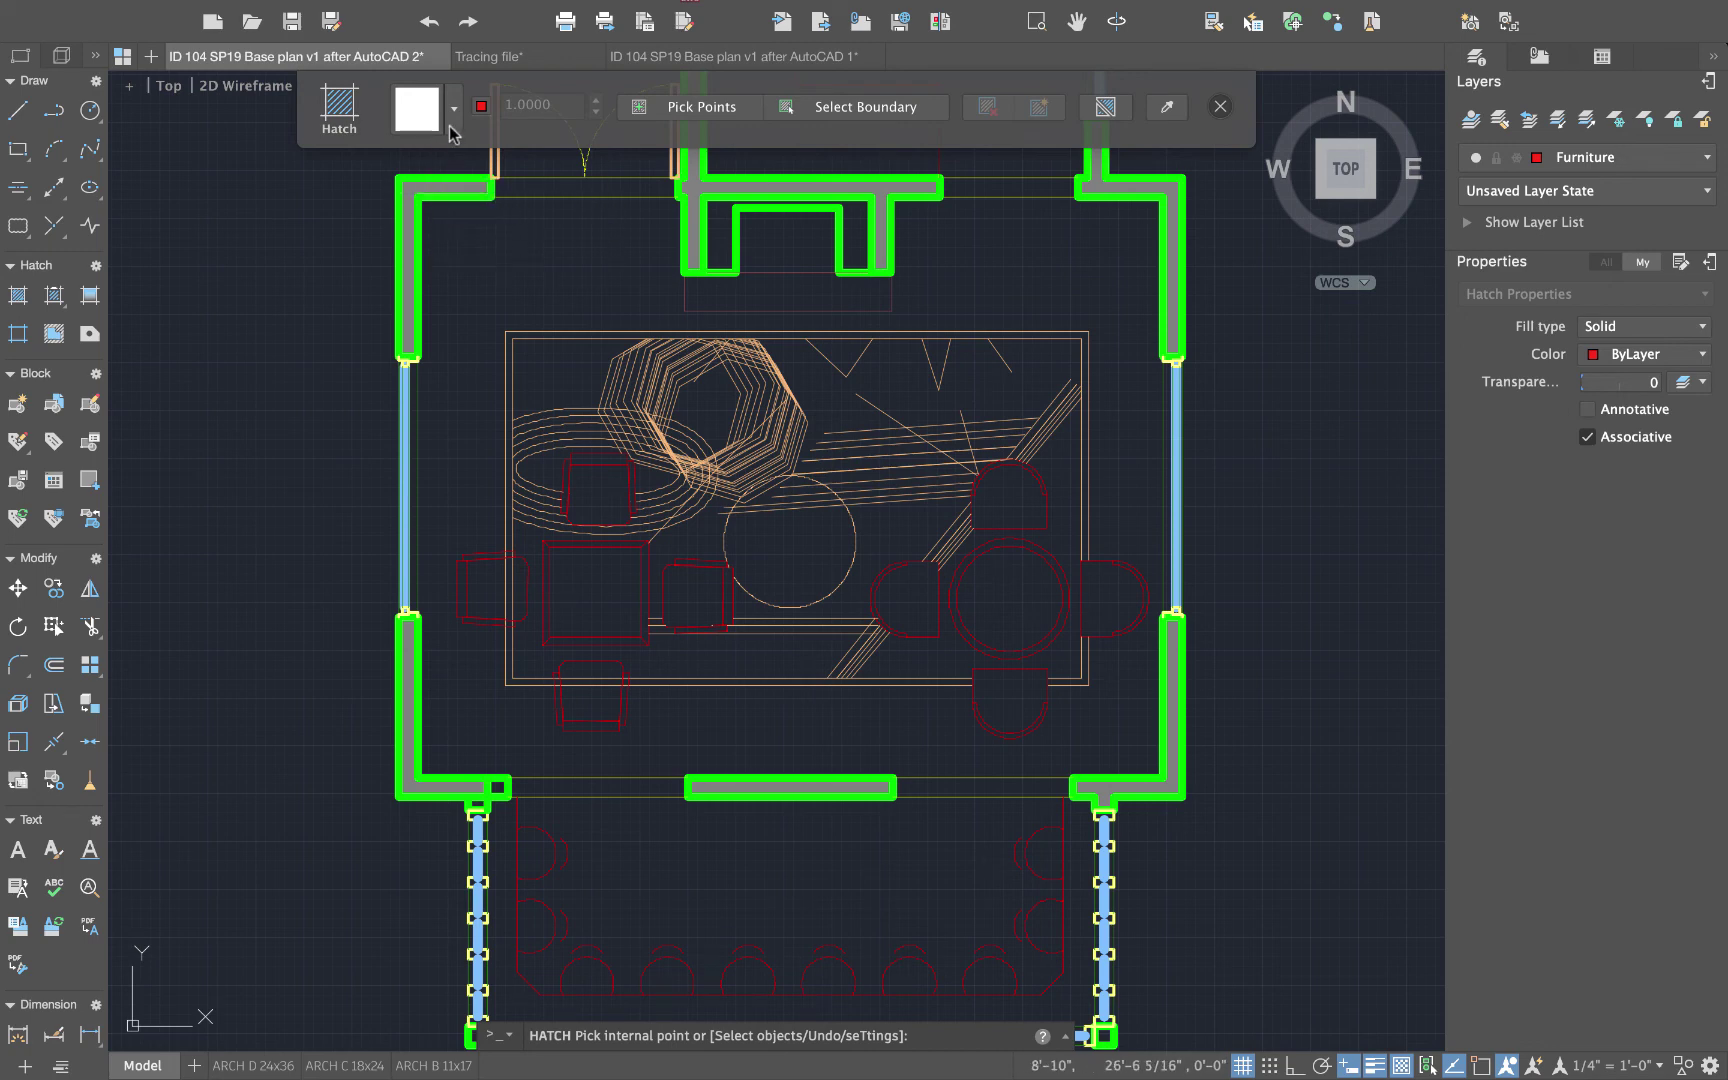
{"action": "left_click", "coordinate": [452, 120]}
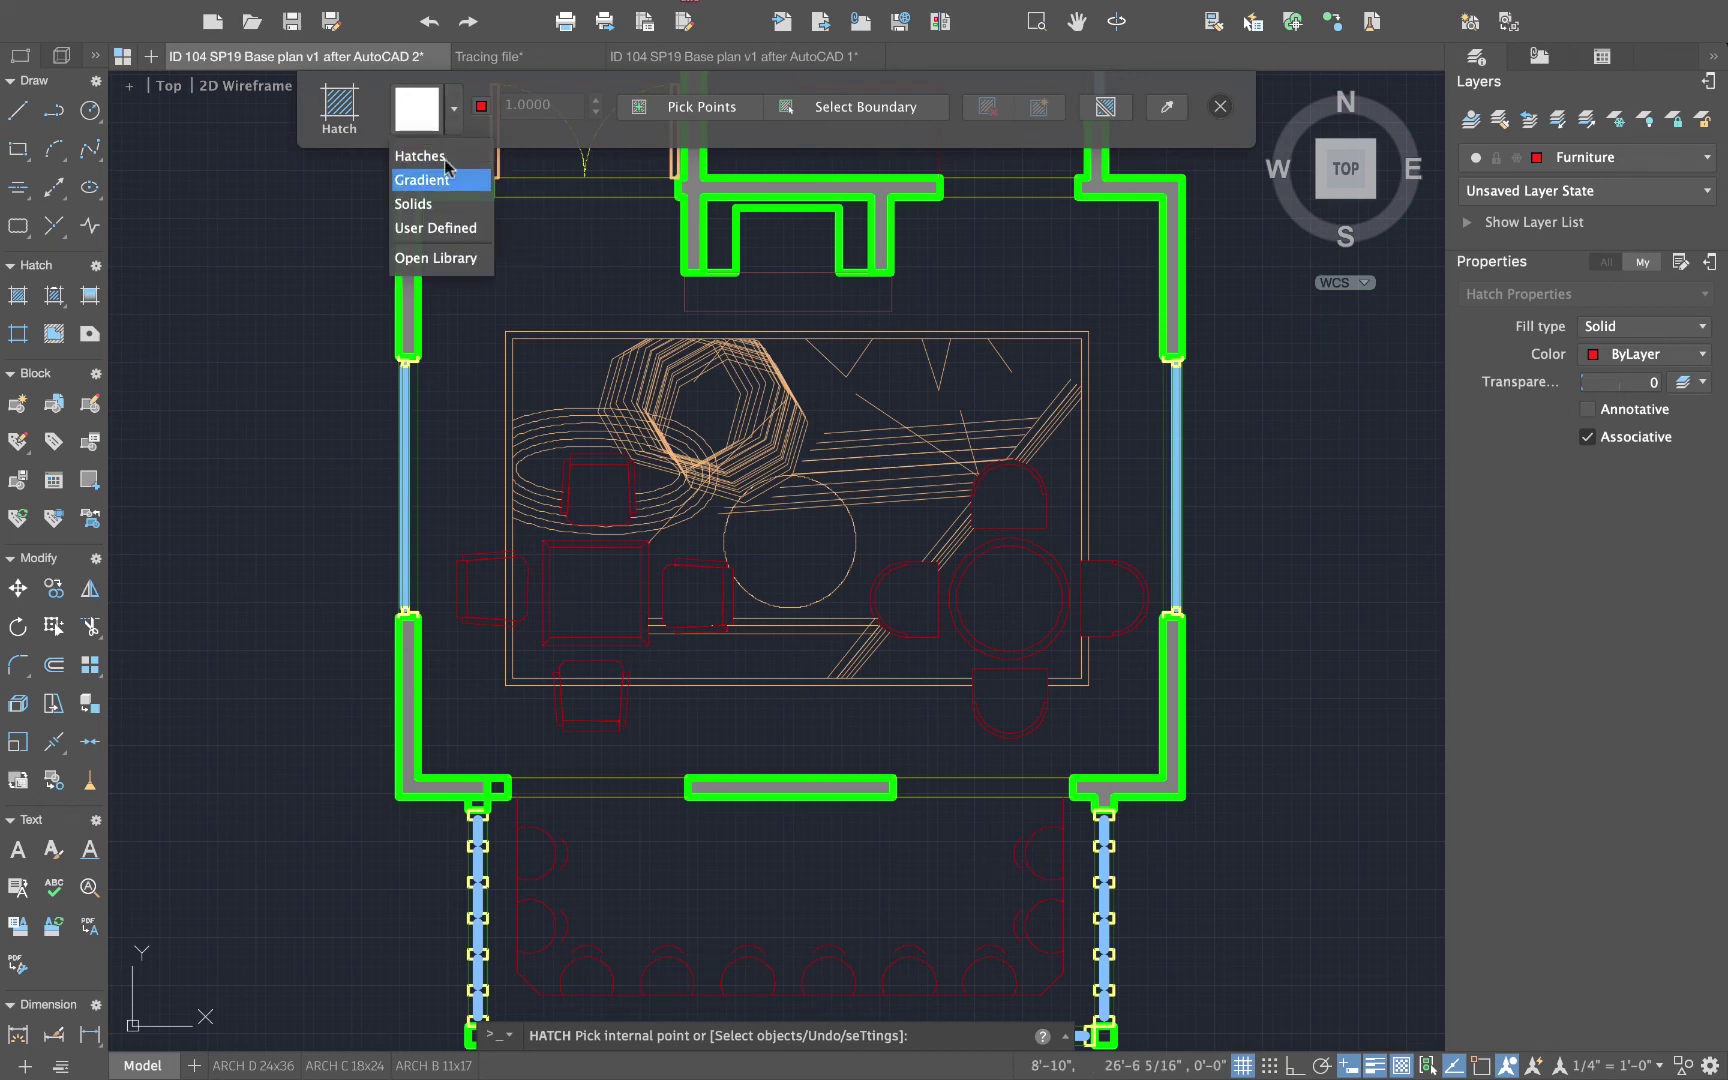
{"action": "left_click", "coordinate": [302, 127]}
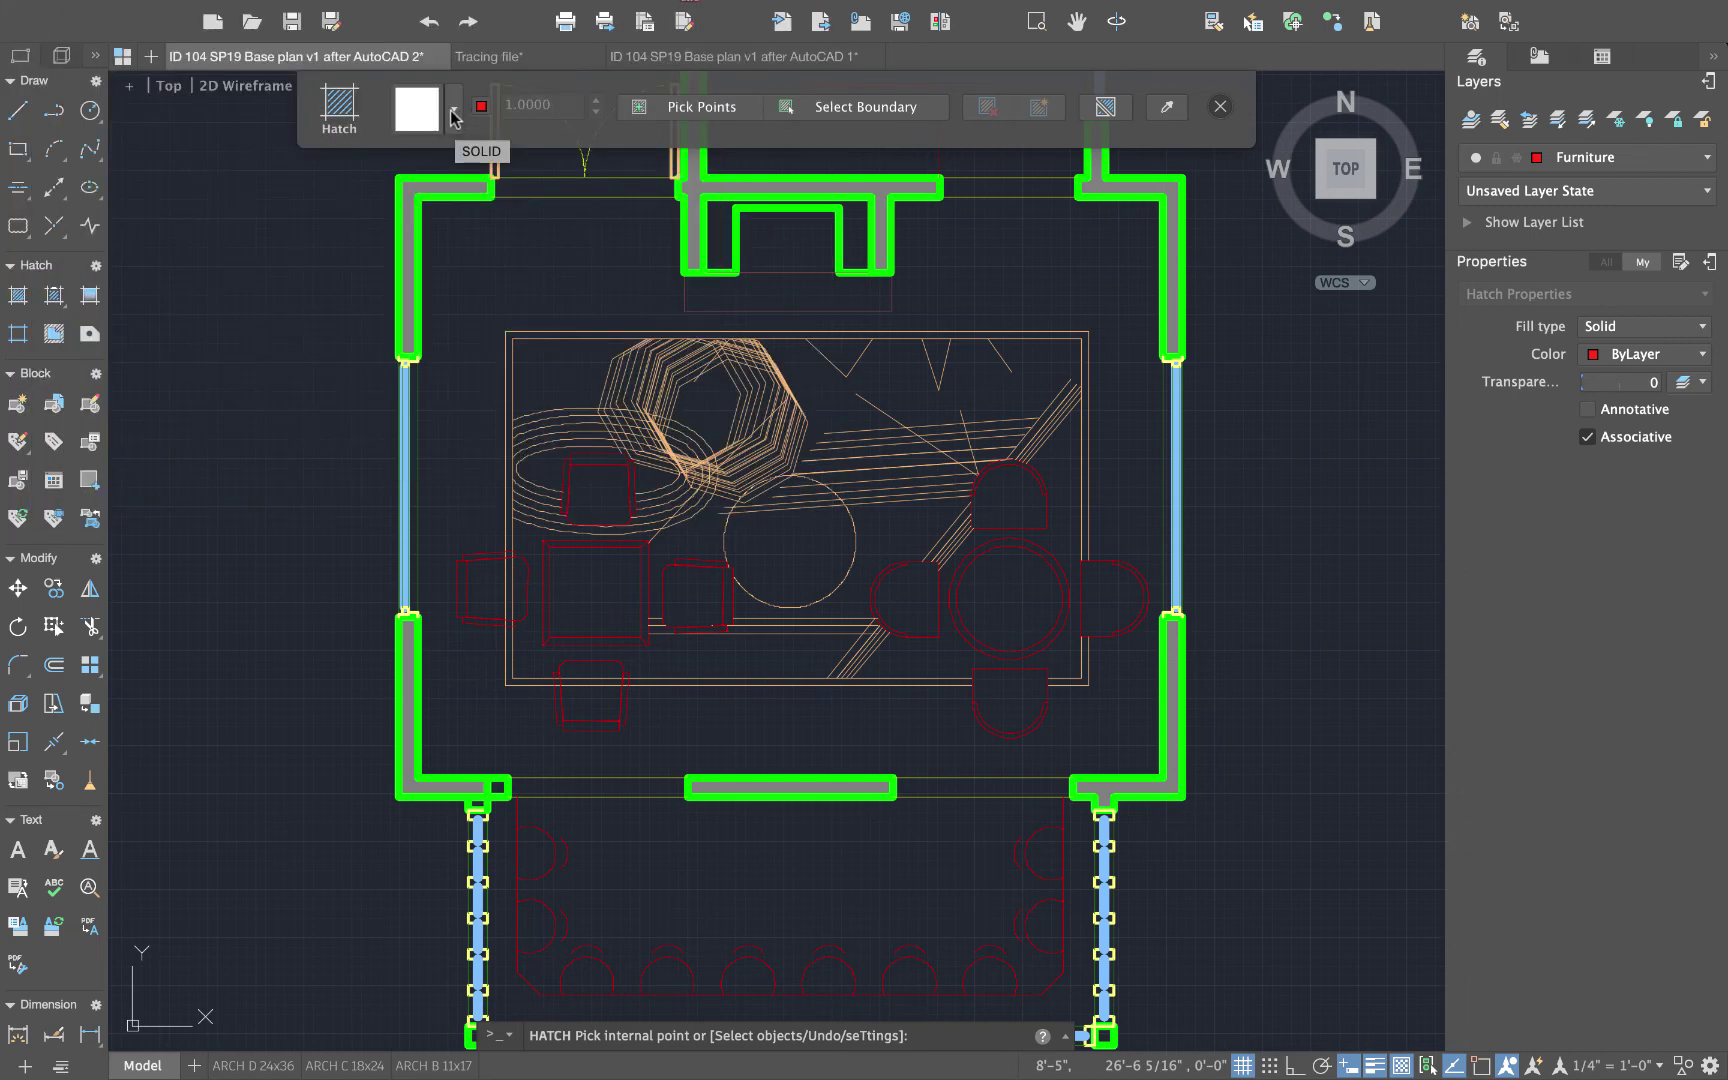
{"action": "left_click", "coordinate": [452, 115]}
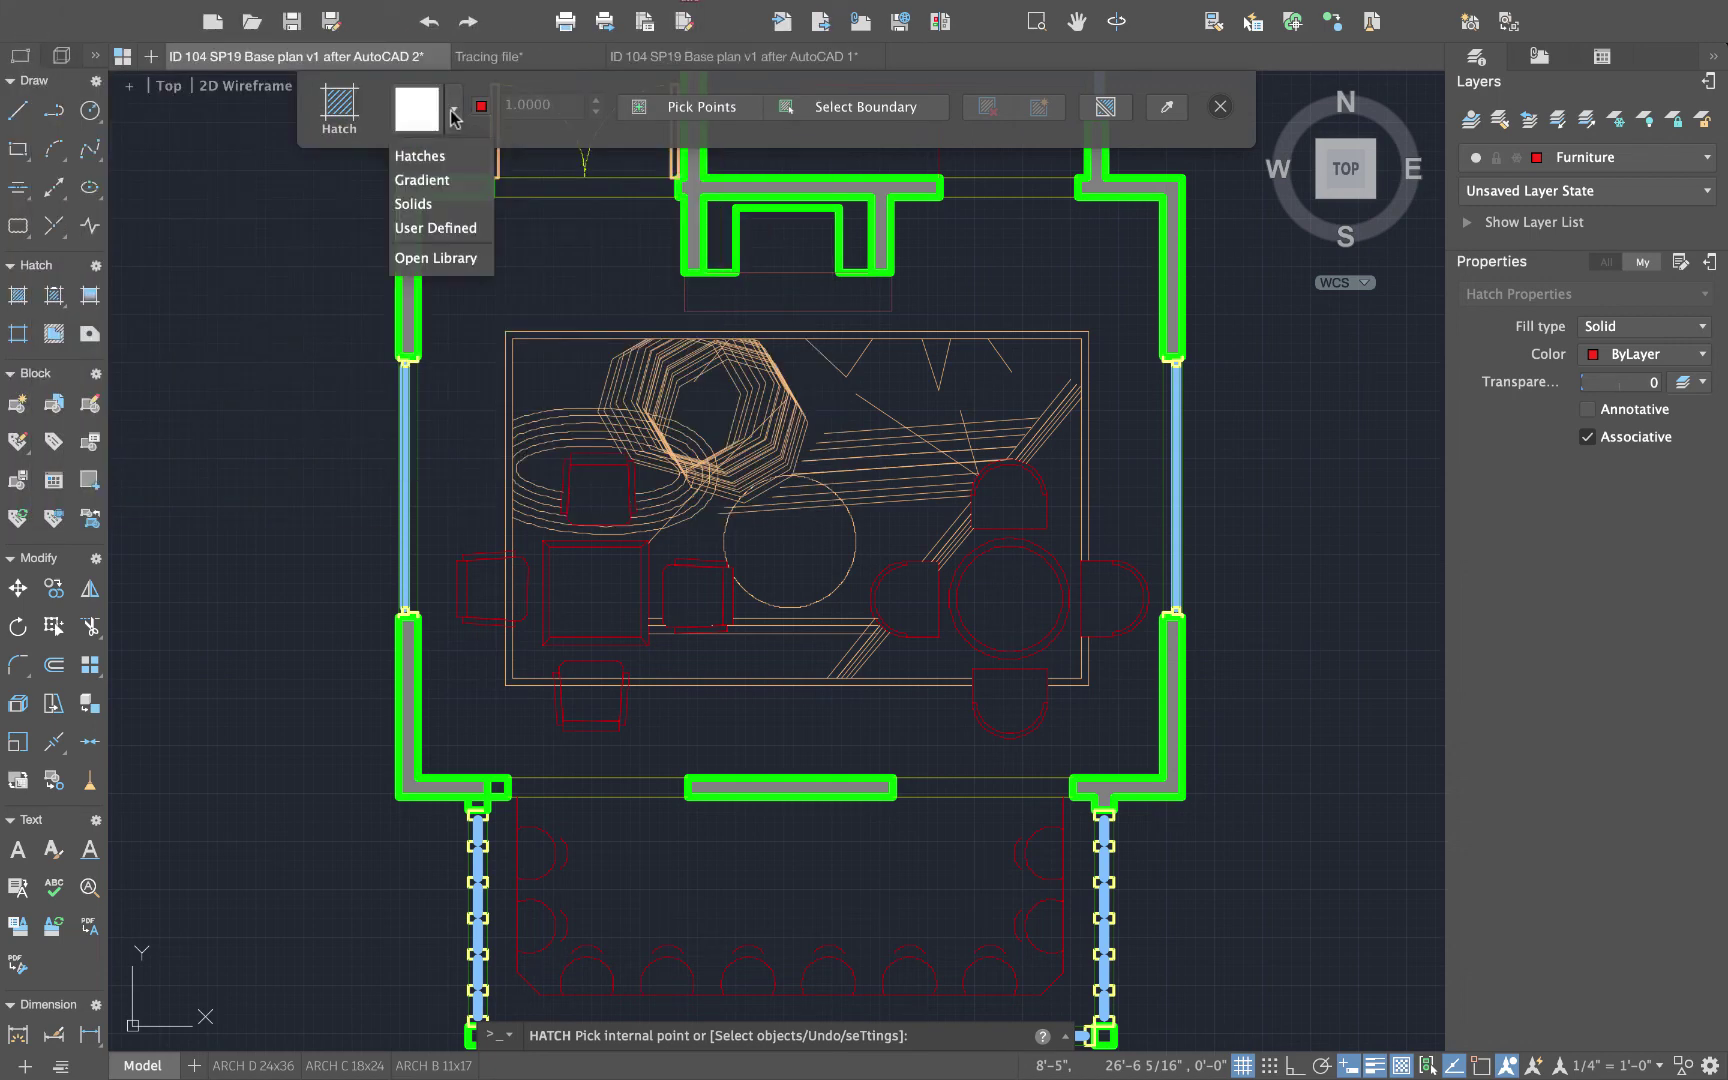
{"action": "left_click", "coordinate": [456, 163]}
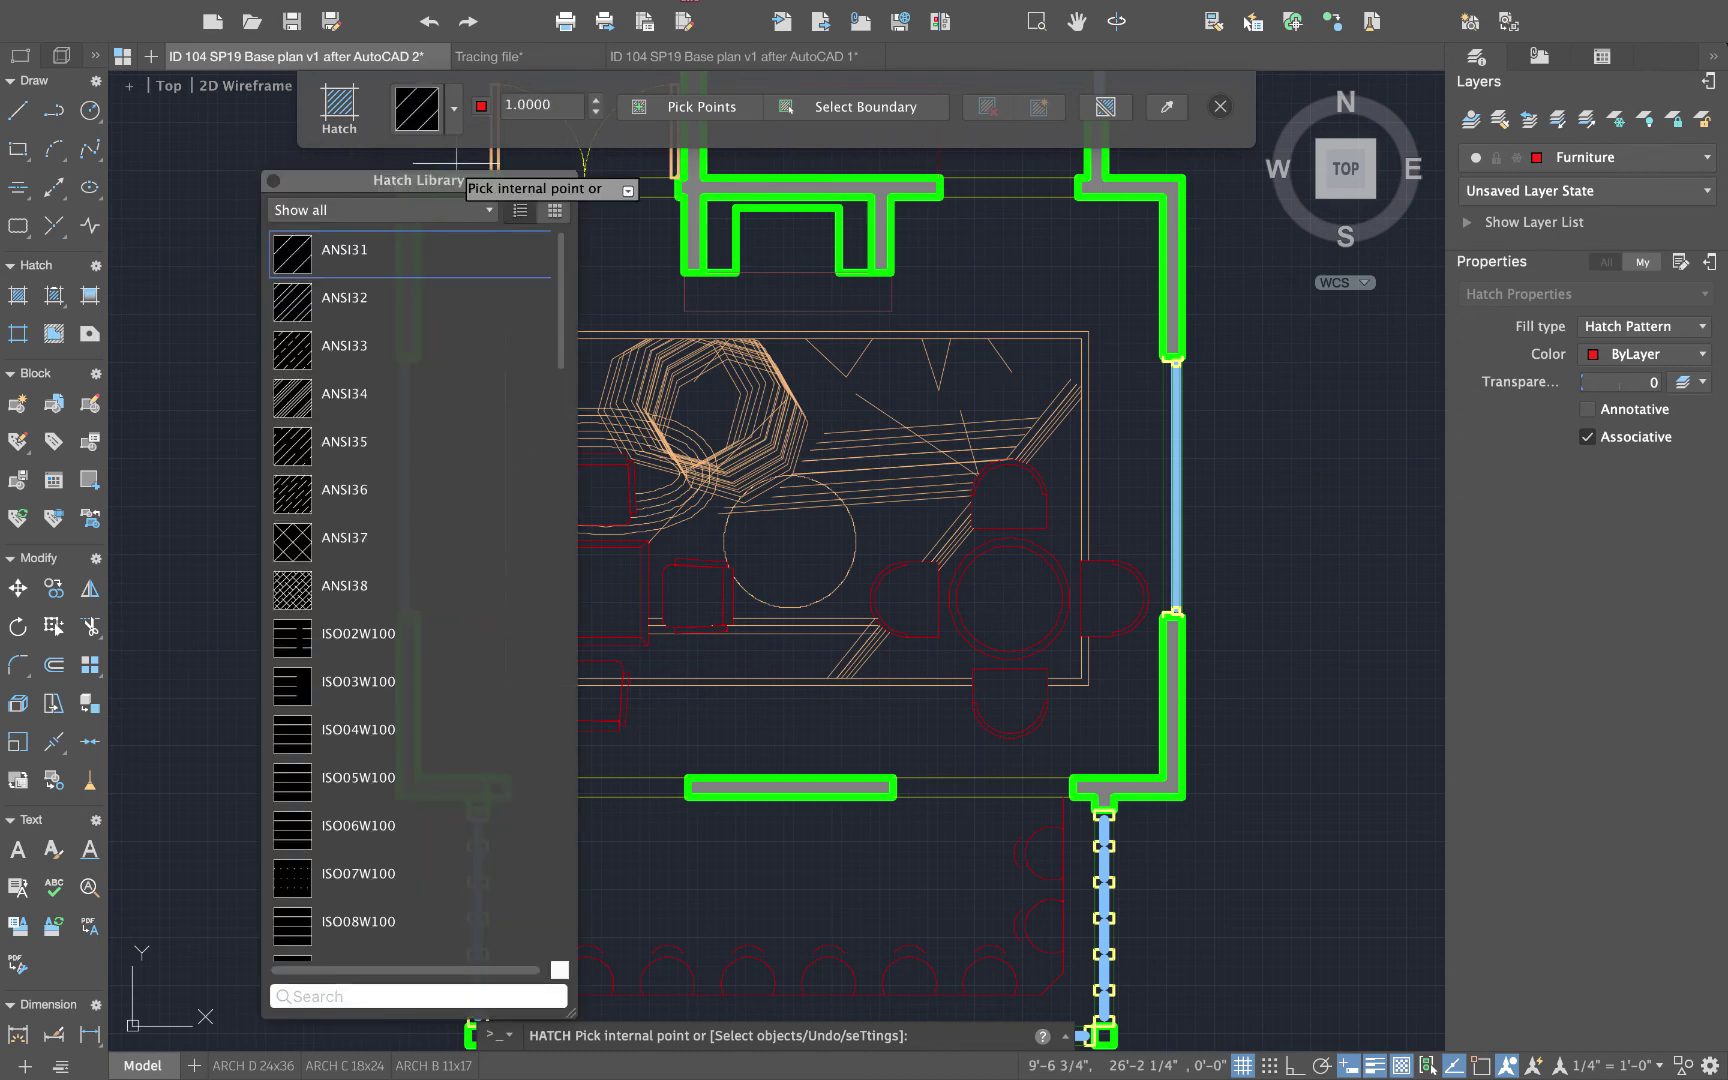
{"action": "left_click", "coordinate": [548, 318]}
{"action": "left_click_drag", "start_coordinate": [558, 323], "coordinate": [599, 486]}
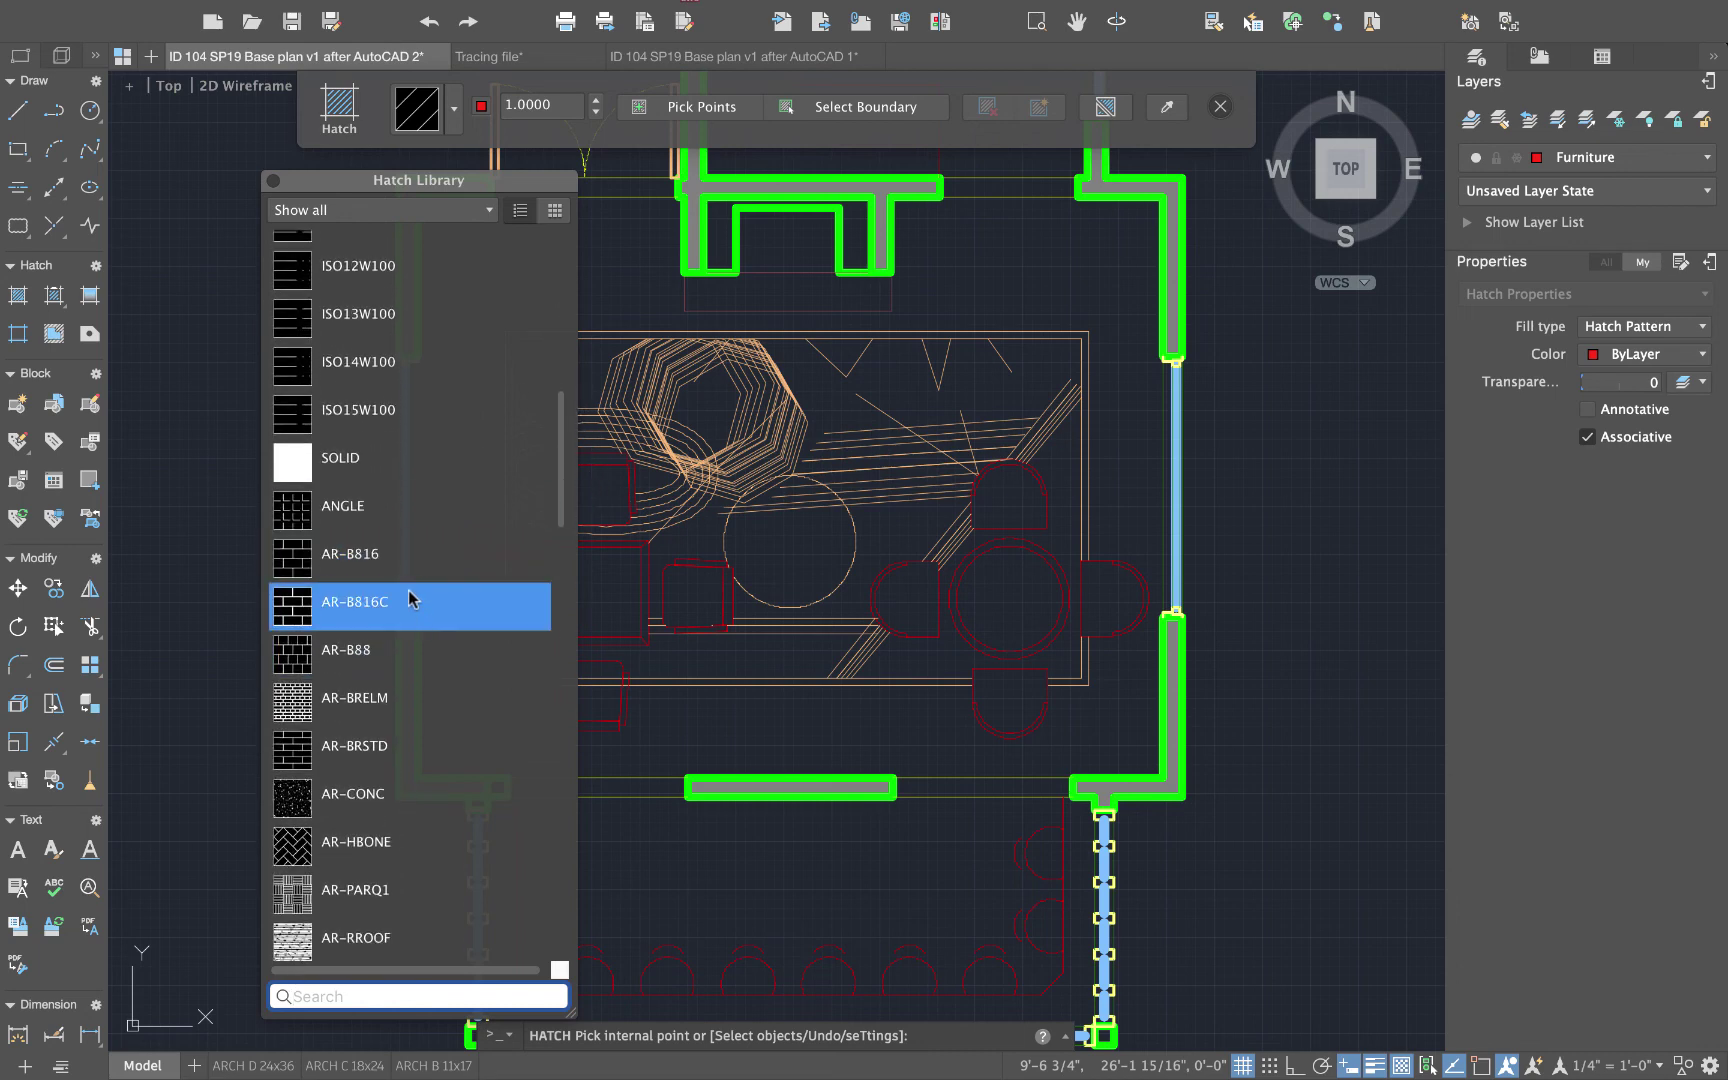
{"action": "left_click", "coordinate": [352, 755]}
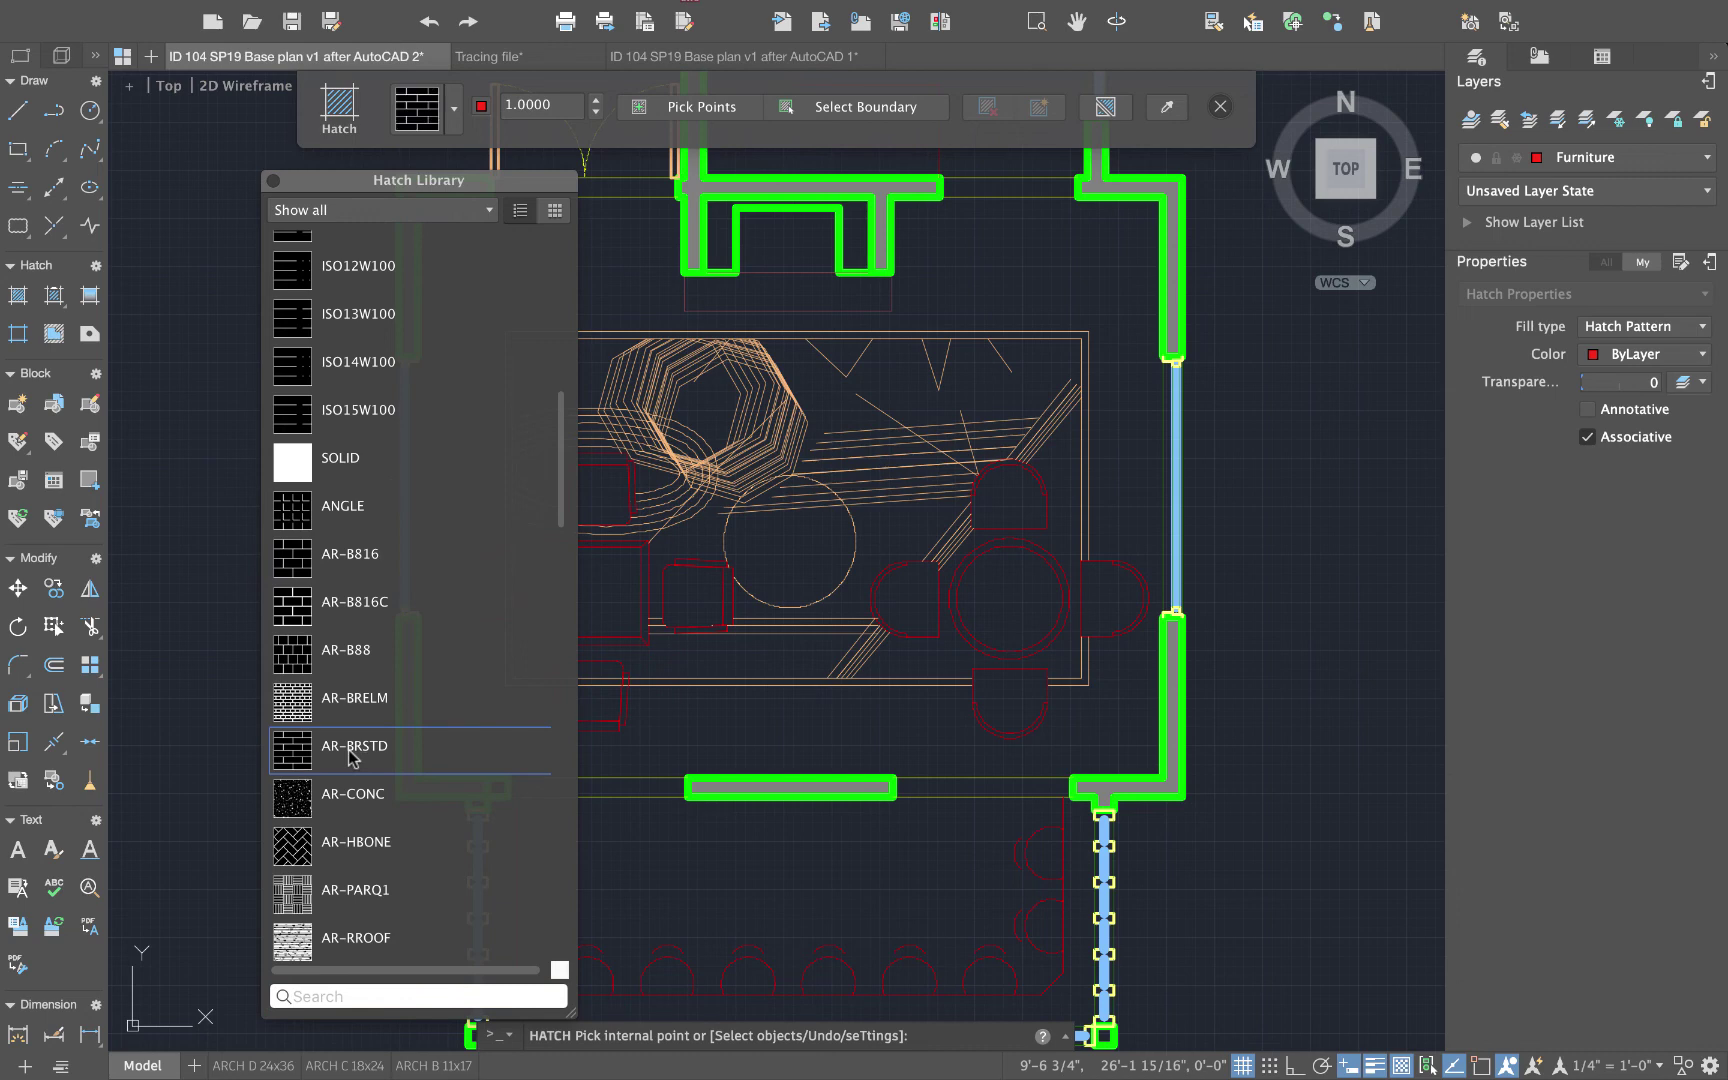
{"action": "left_click", "coordinate": [274, 182]}
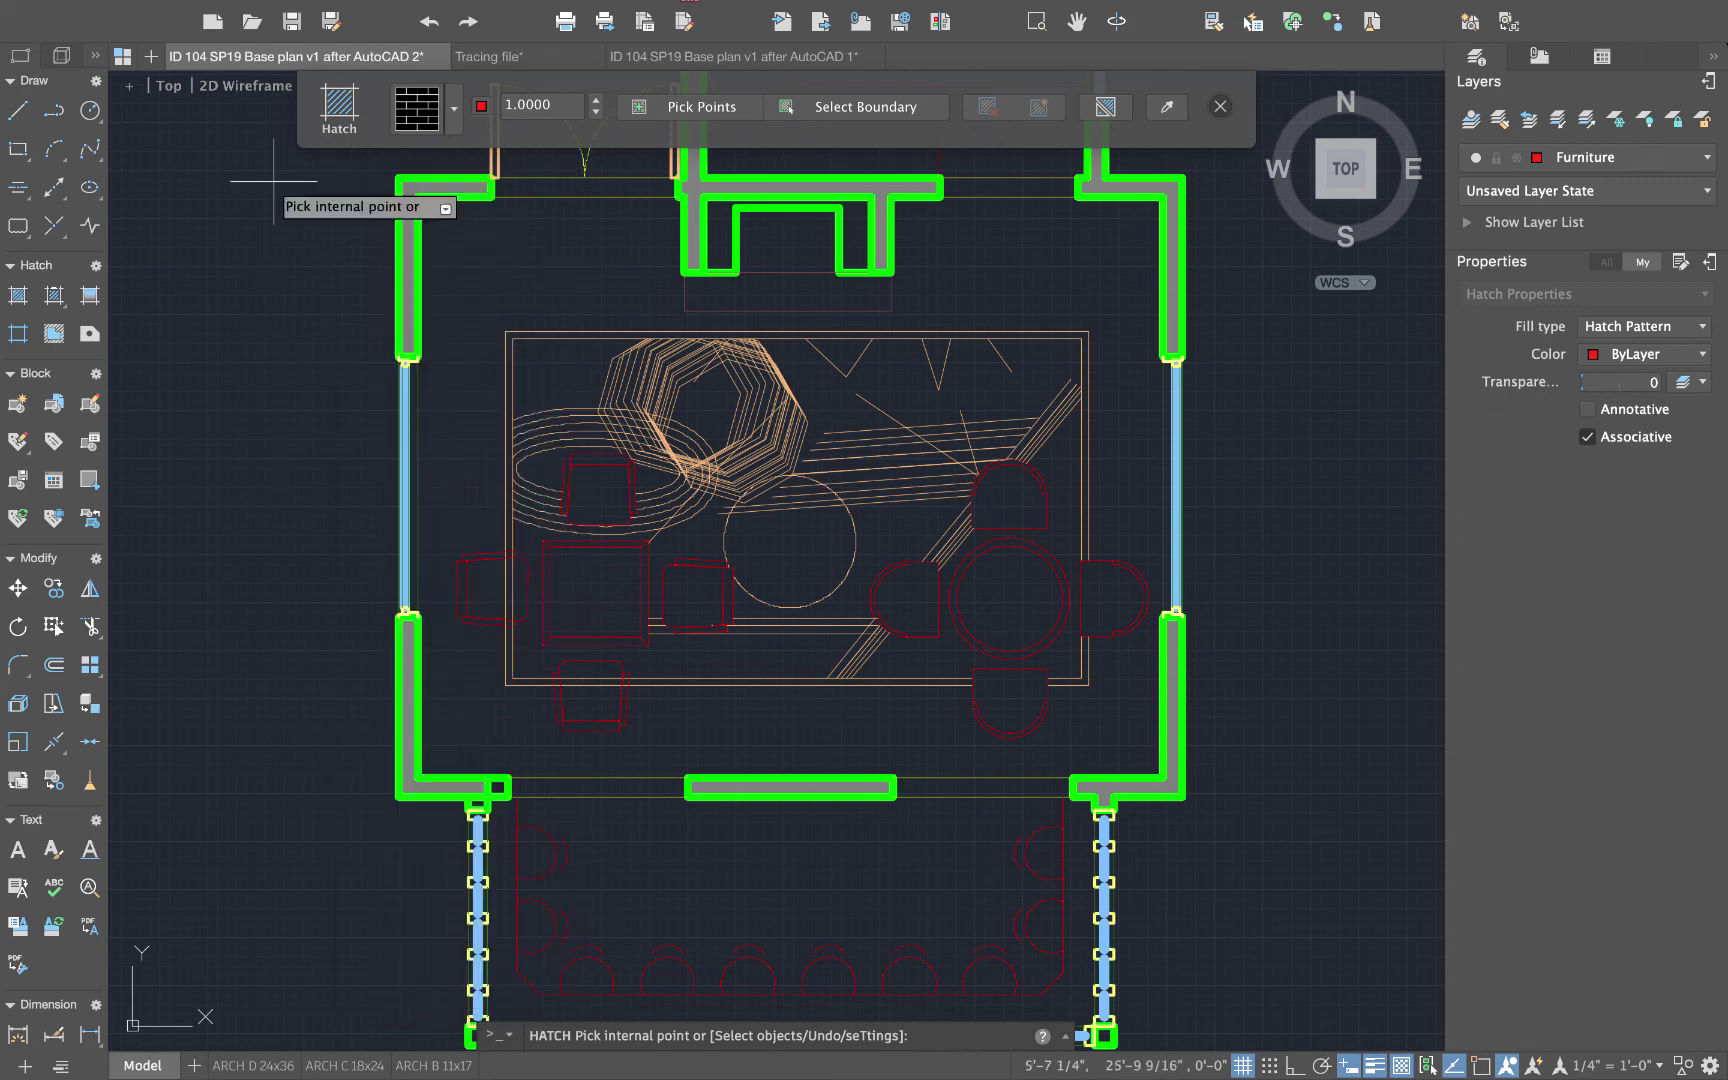
- Fill the dining room floor around the bordered flooring linework with the brick hatch at a scale of 1
{"action": "left_click", "coordinate": [527, 106]}
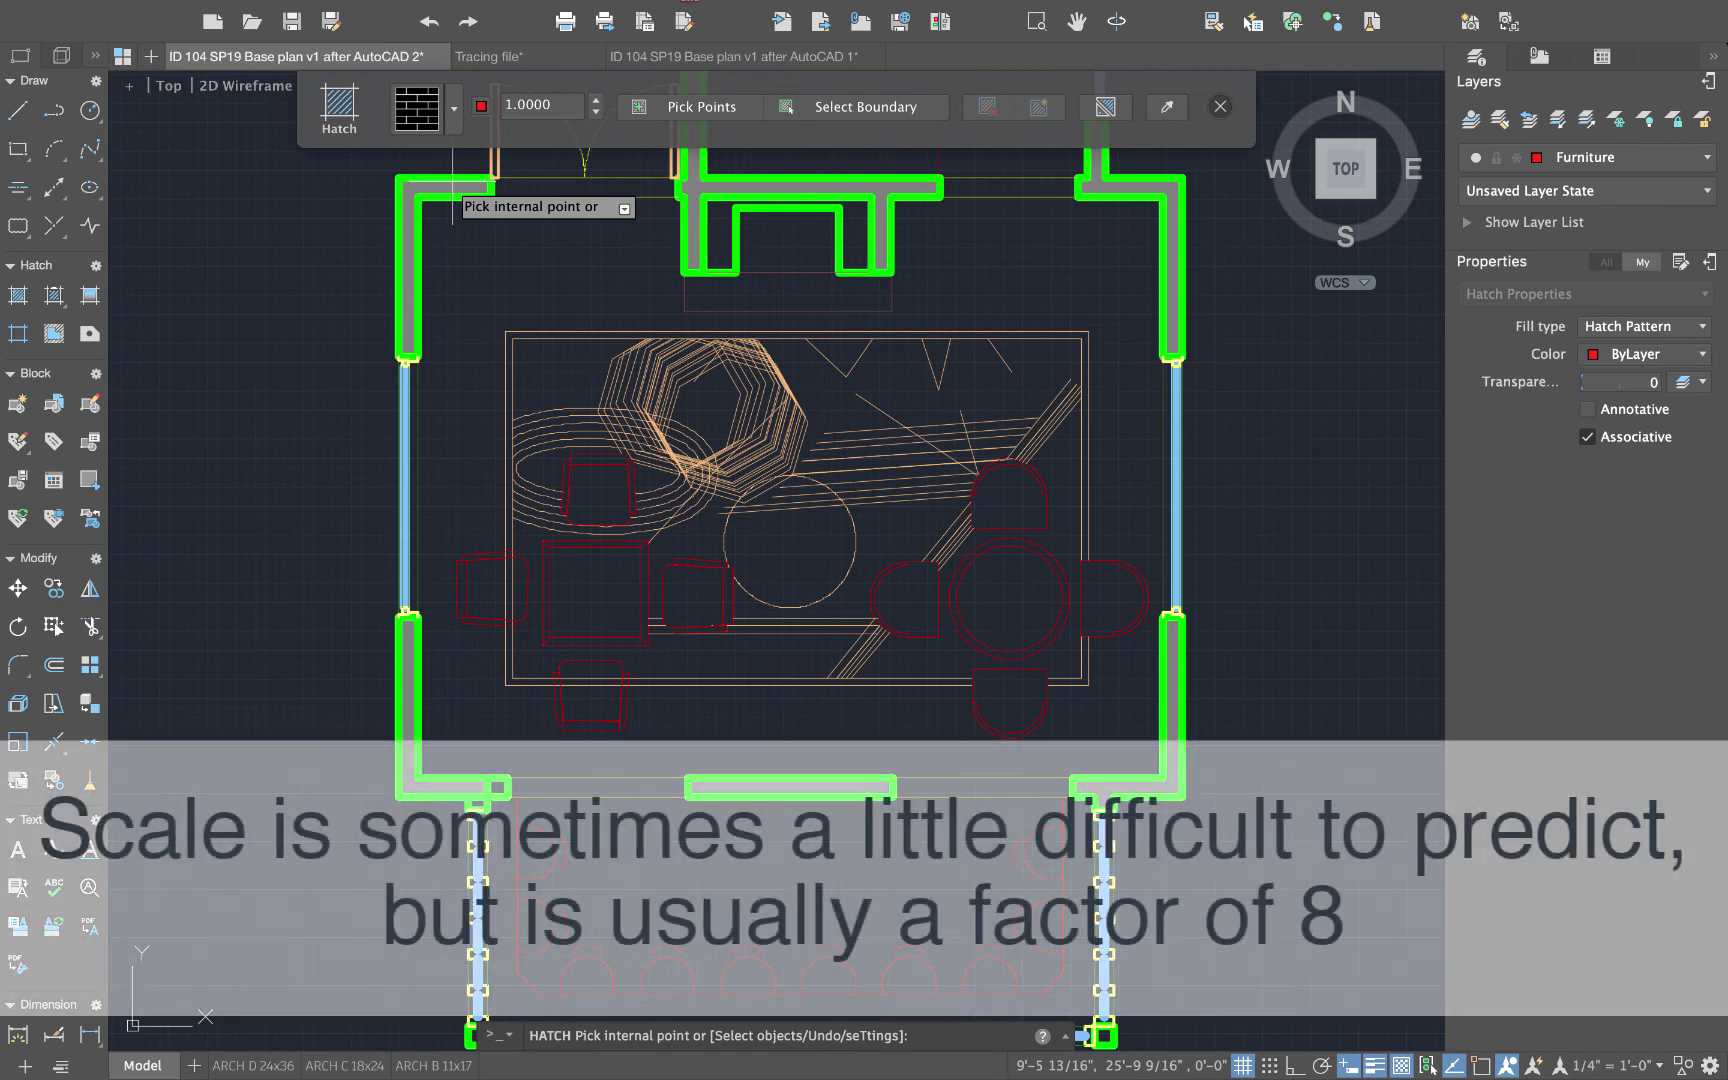
{"action": "double_click", "coordinate": [563, 104]}
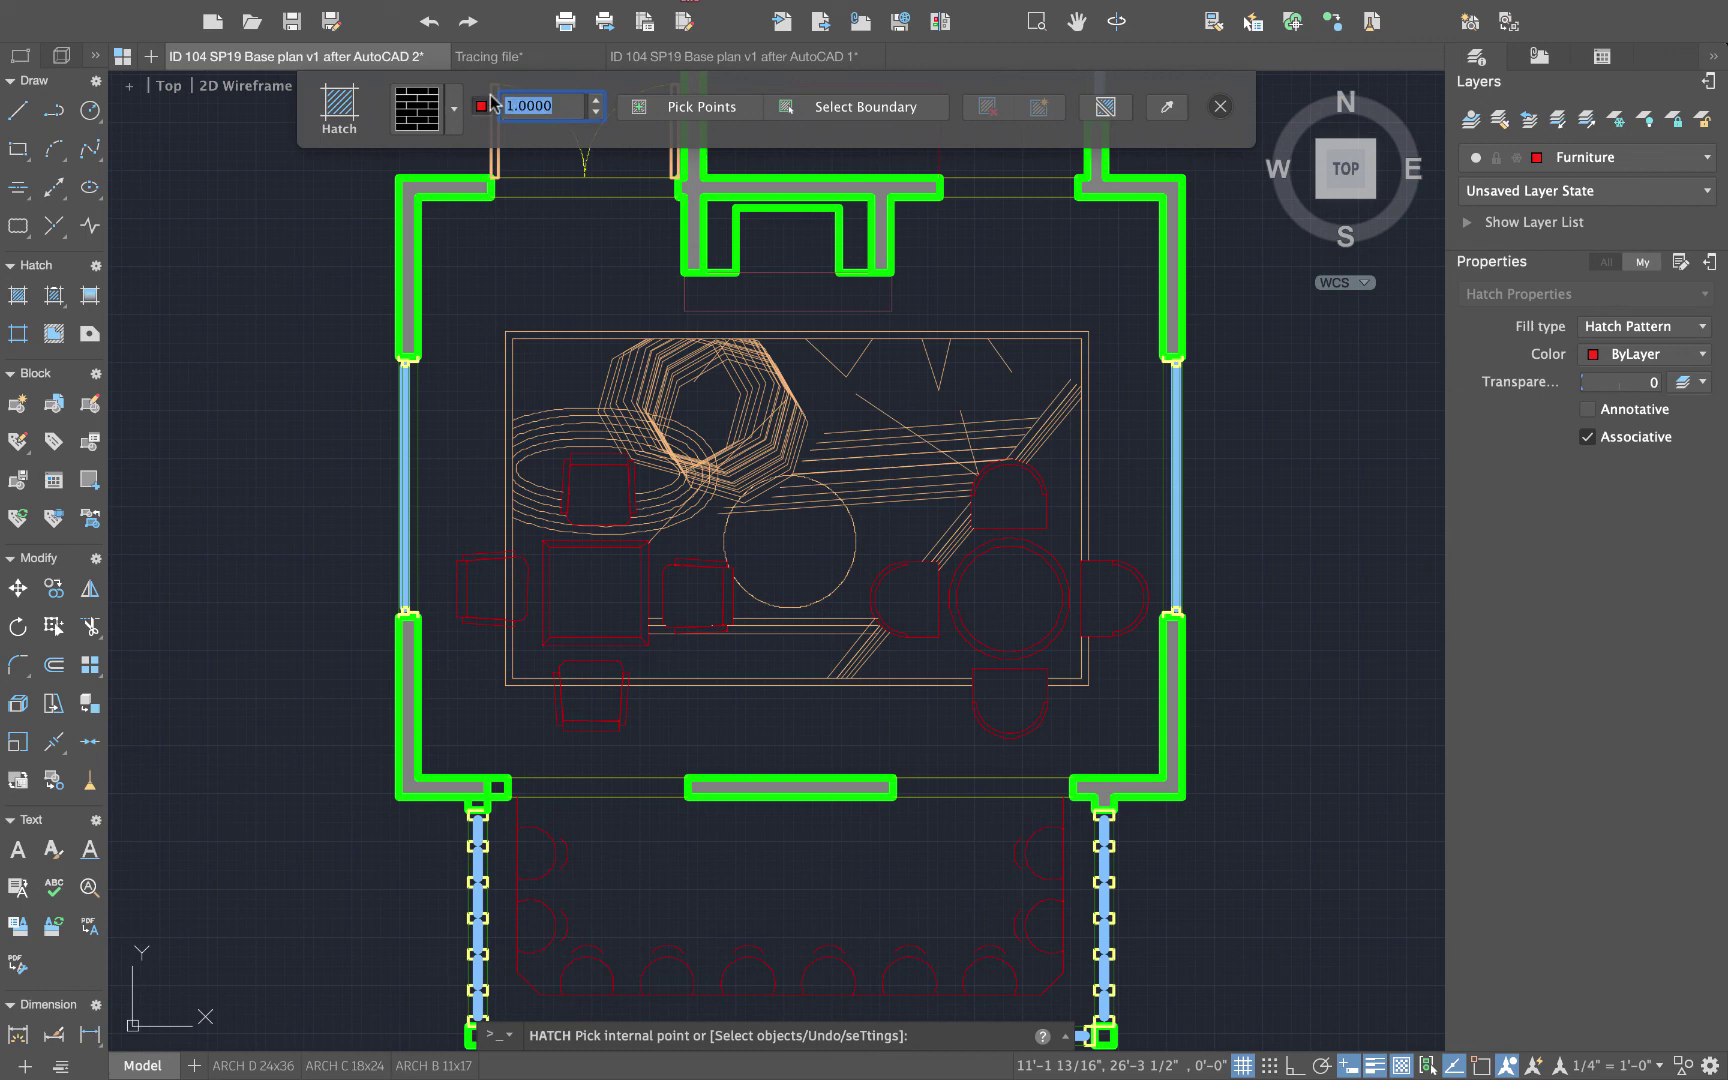
{"action": "key", "text": "Return"}
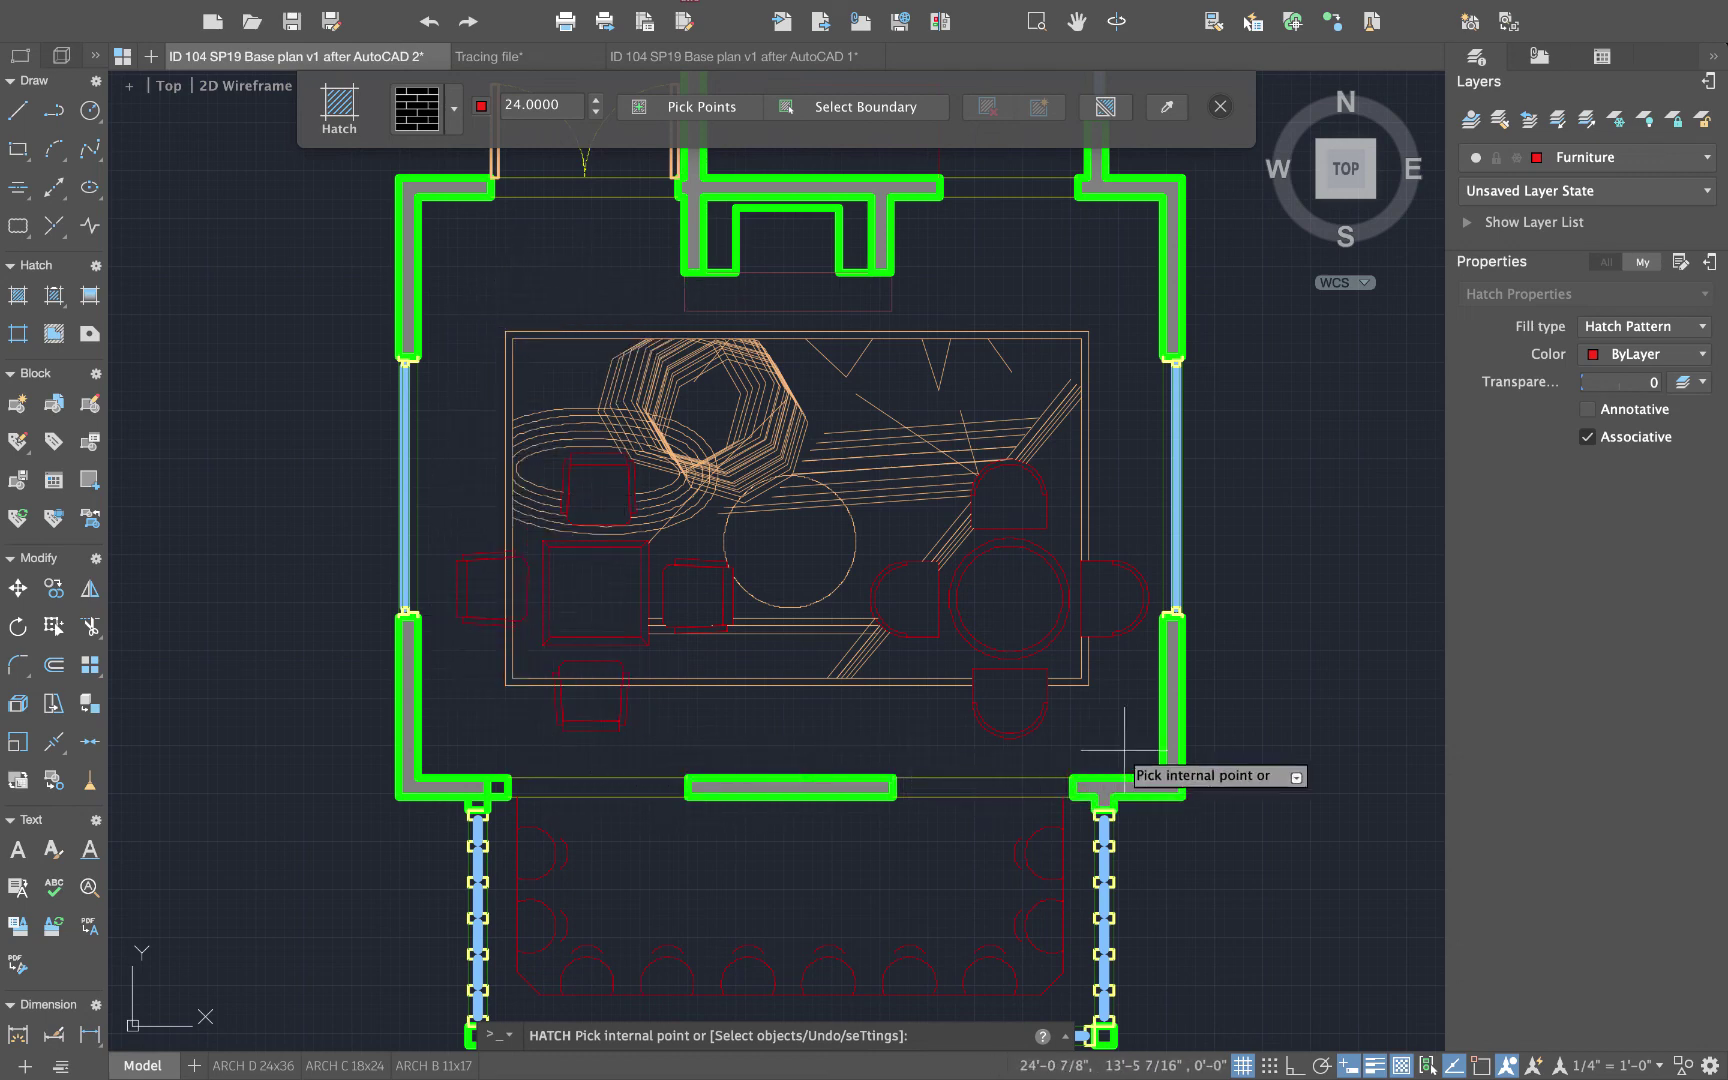
{"action": "left_click", "coordinate": [576, 265]}
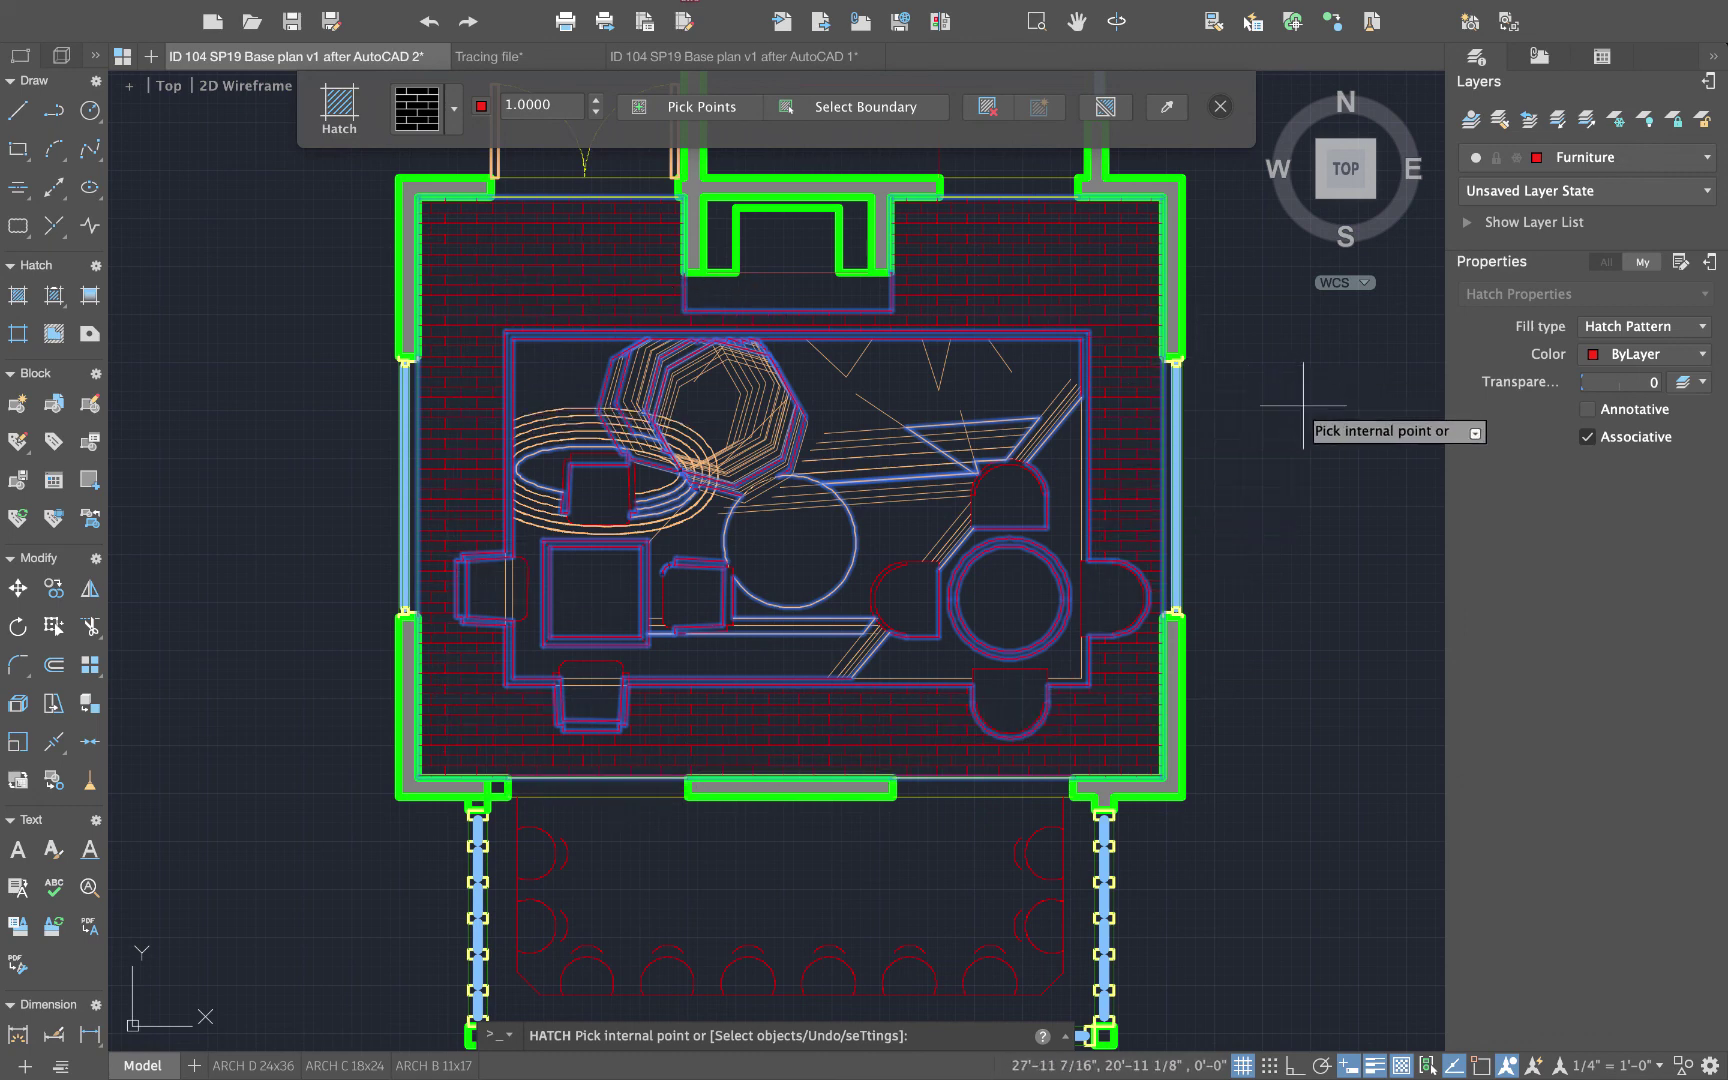
{"action": "key", "text": "Return"}
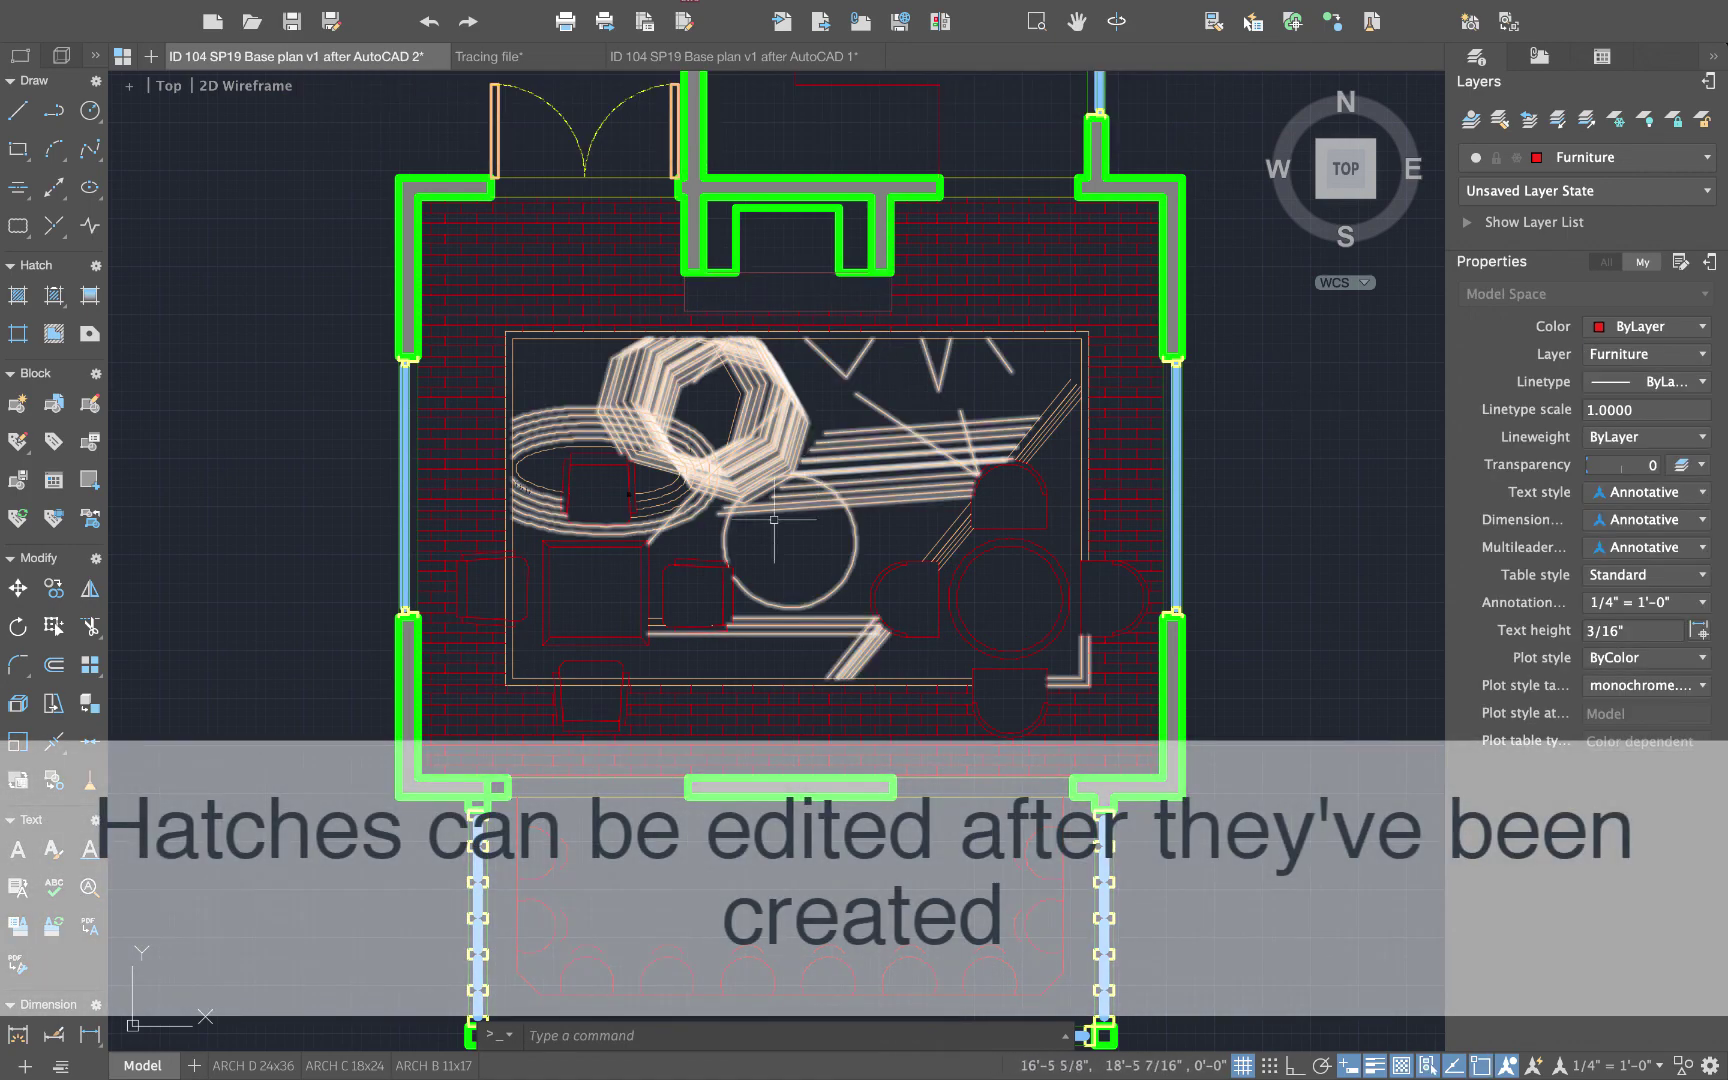
- Hatch the floor of the room north of the dining room, including the door swing area, with the AR-BRSTD brick pattern on the Flooring layer
{"action": "mouse_move", "coordinate": [917, 186]}
{"action": "middle_mouse_down"}
{"action": "mouse_move", "coordinate": [941, 644]}
{"action": "mouse_move", "coordinate": [836, 715]}
{"action": "middle_mouse_up"}
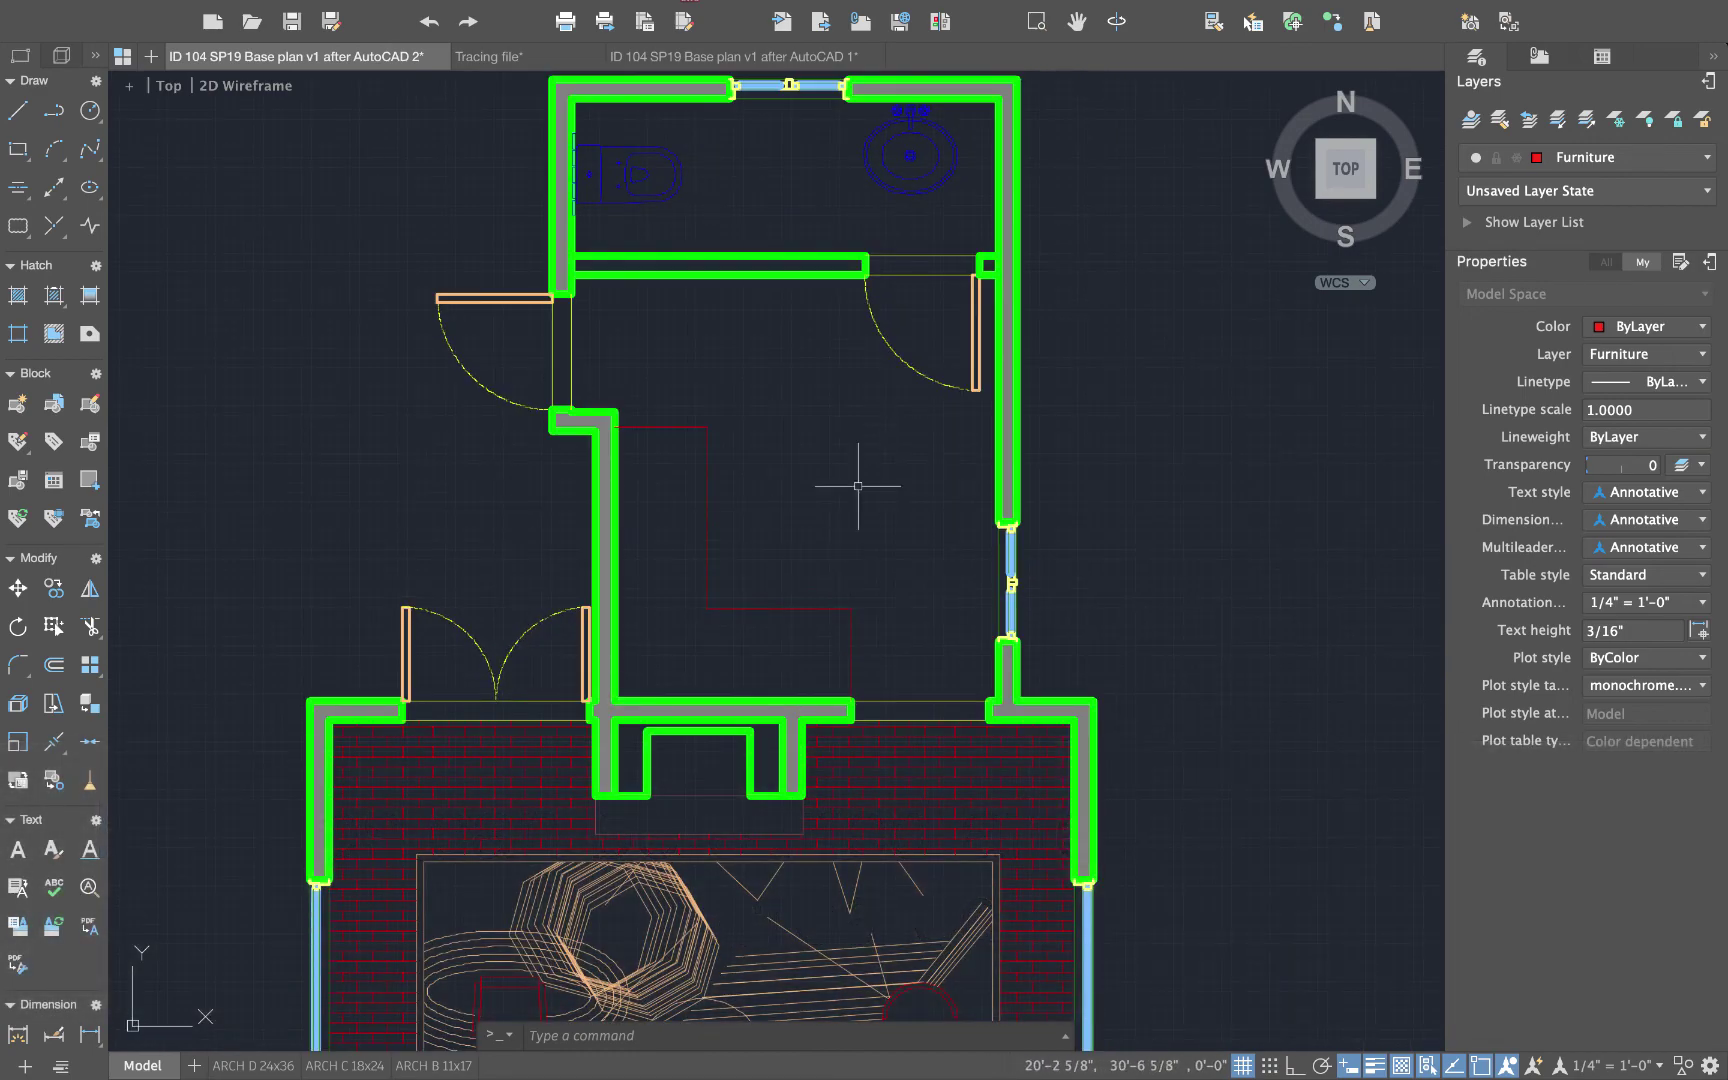
{"action": "scroll", "coordinate": [860, 360], "scroll_direction": "up", "scroll_amount": 2}
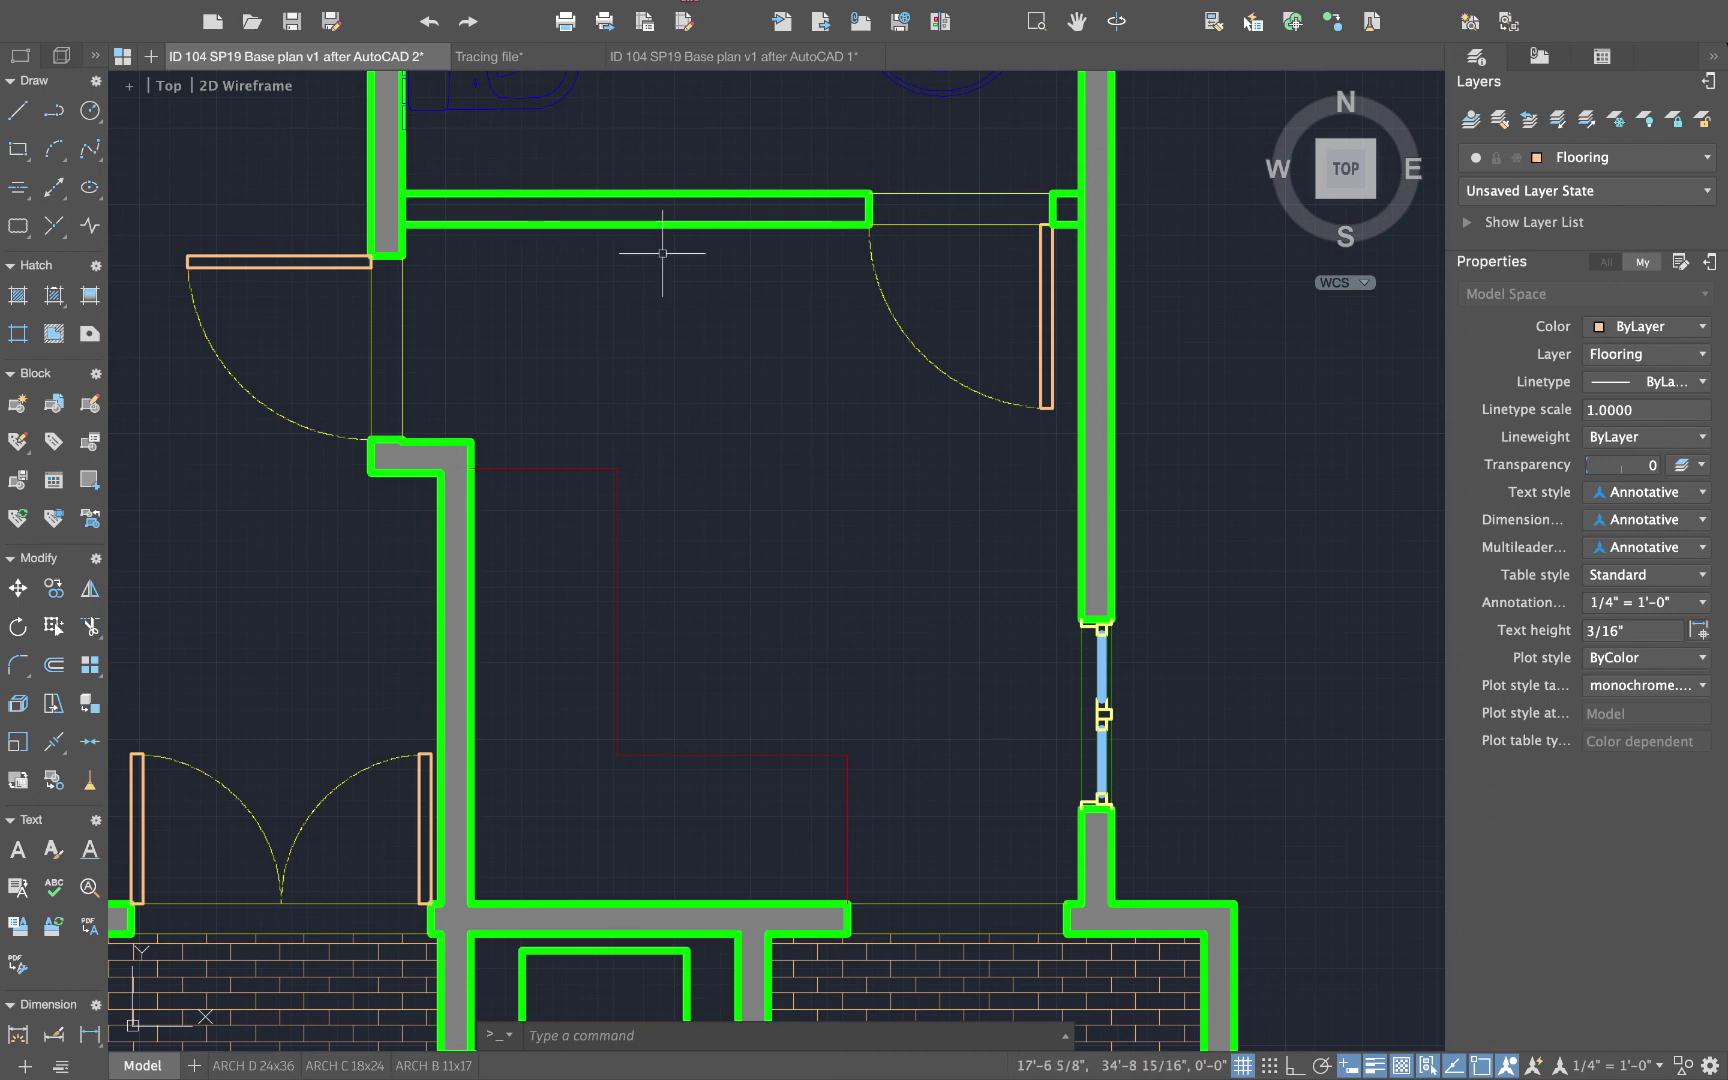
{"action": "type", "text": "hat"}
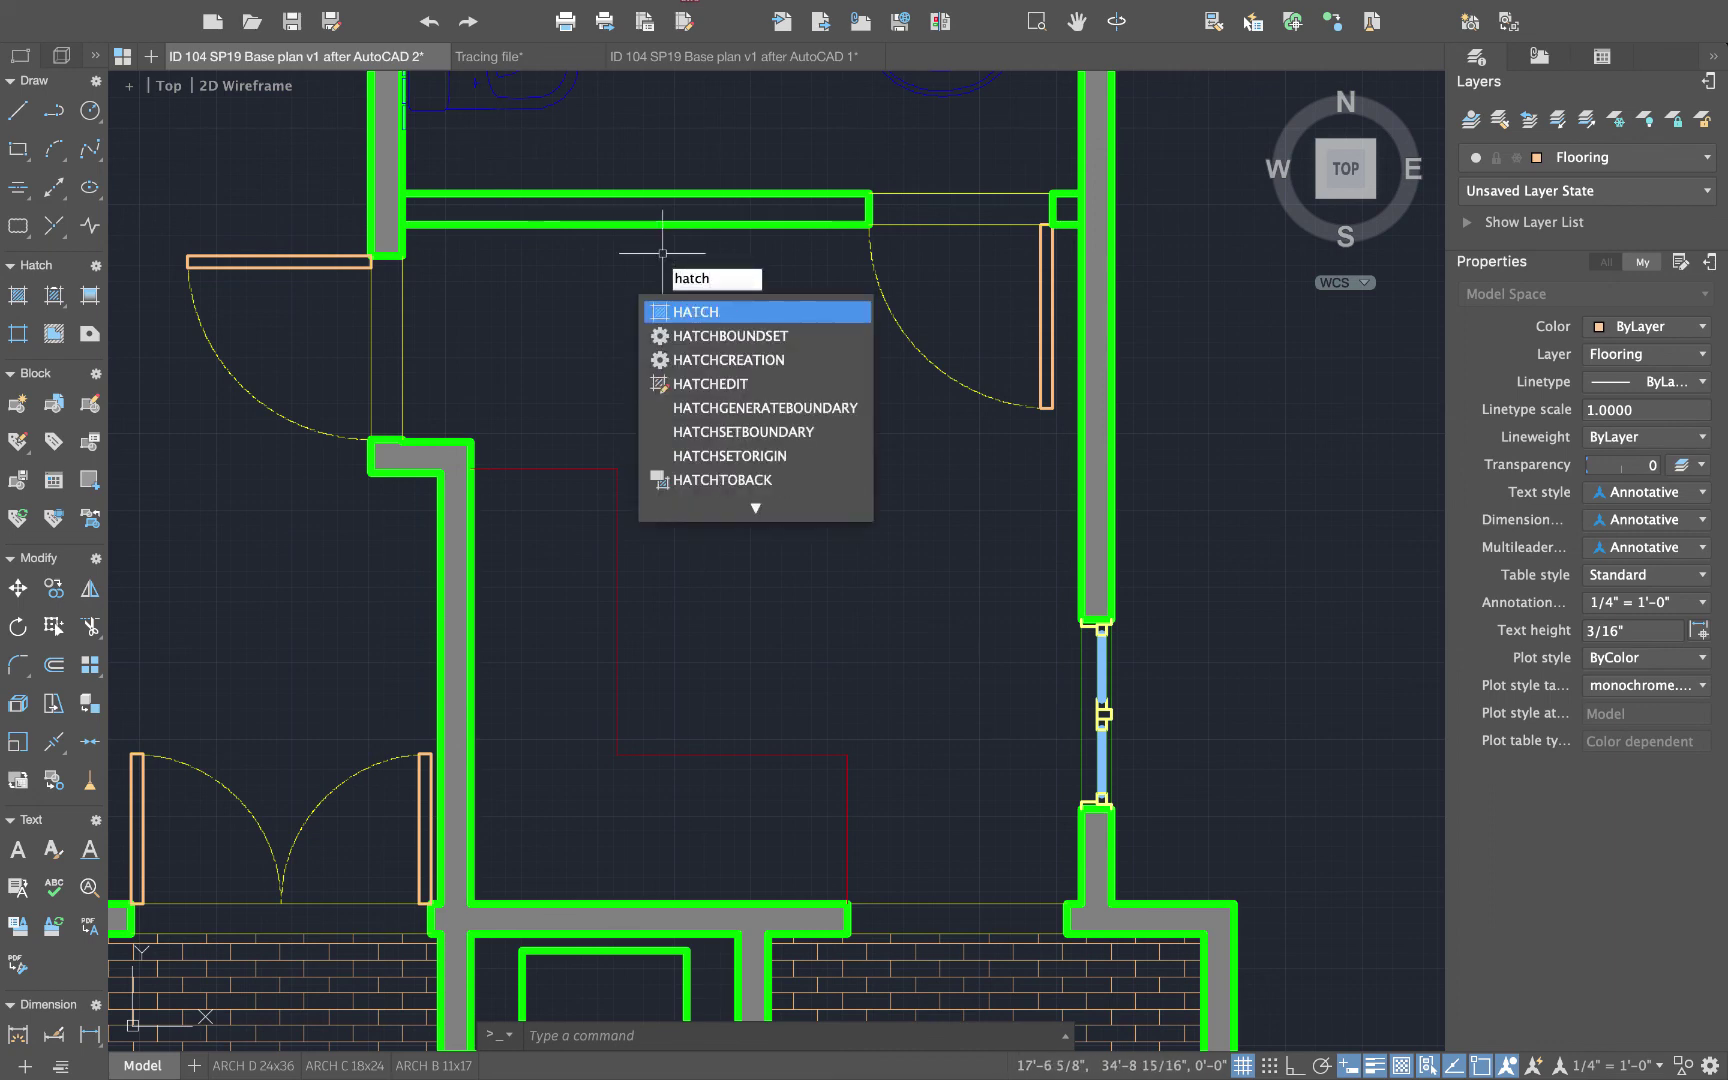
{"action": "type", "text": "ch"}
{"action": "key", "text": "Return"}
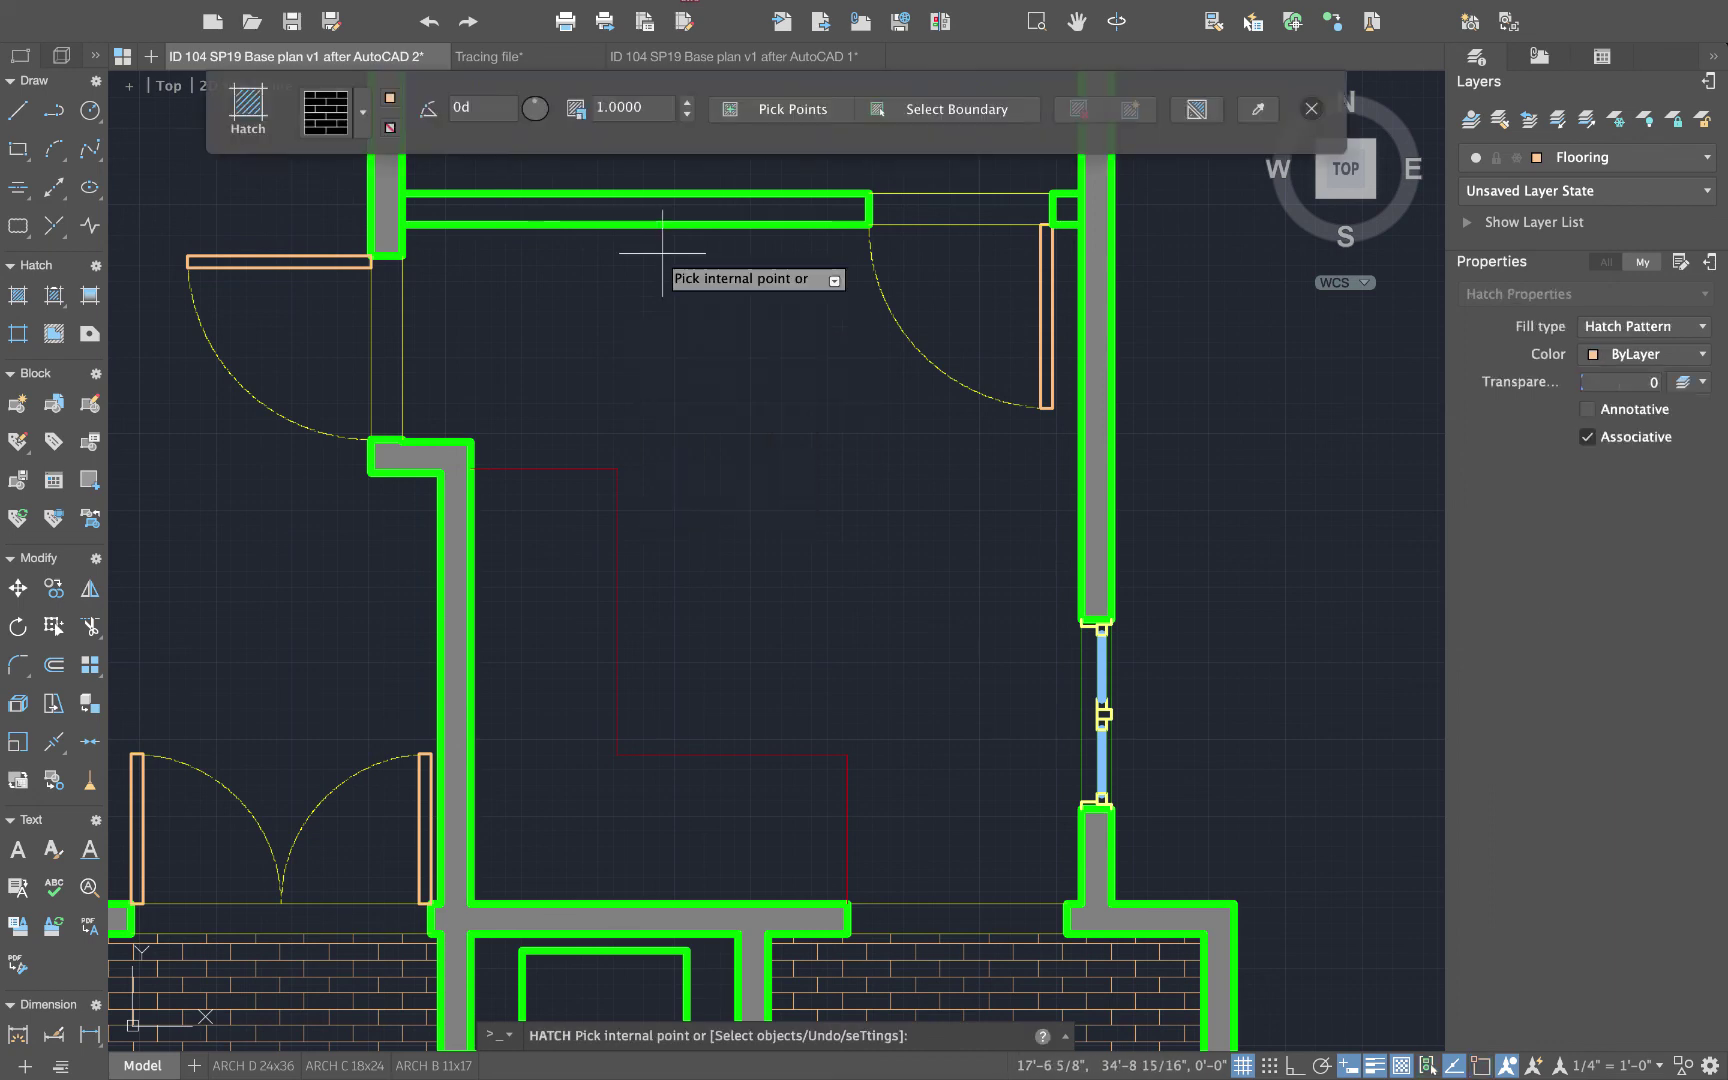
{"action": "left_click", "coordinate": [773, 420]}
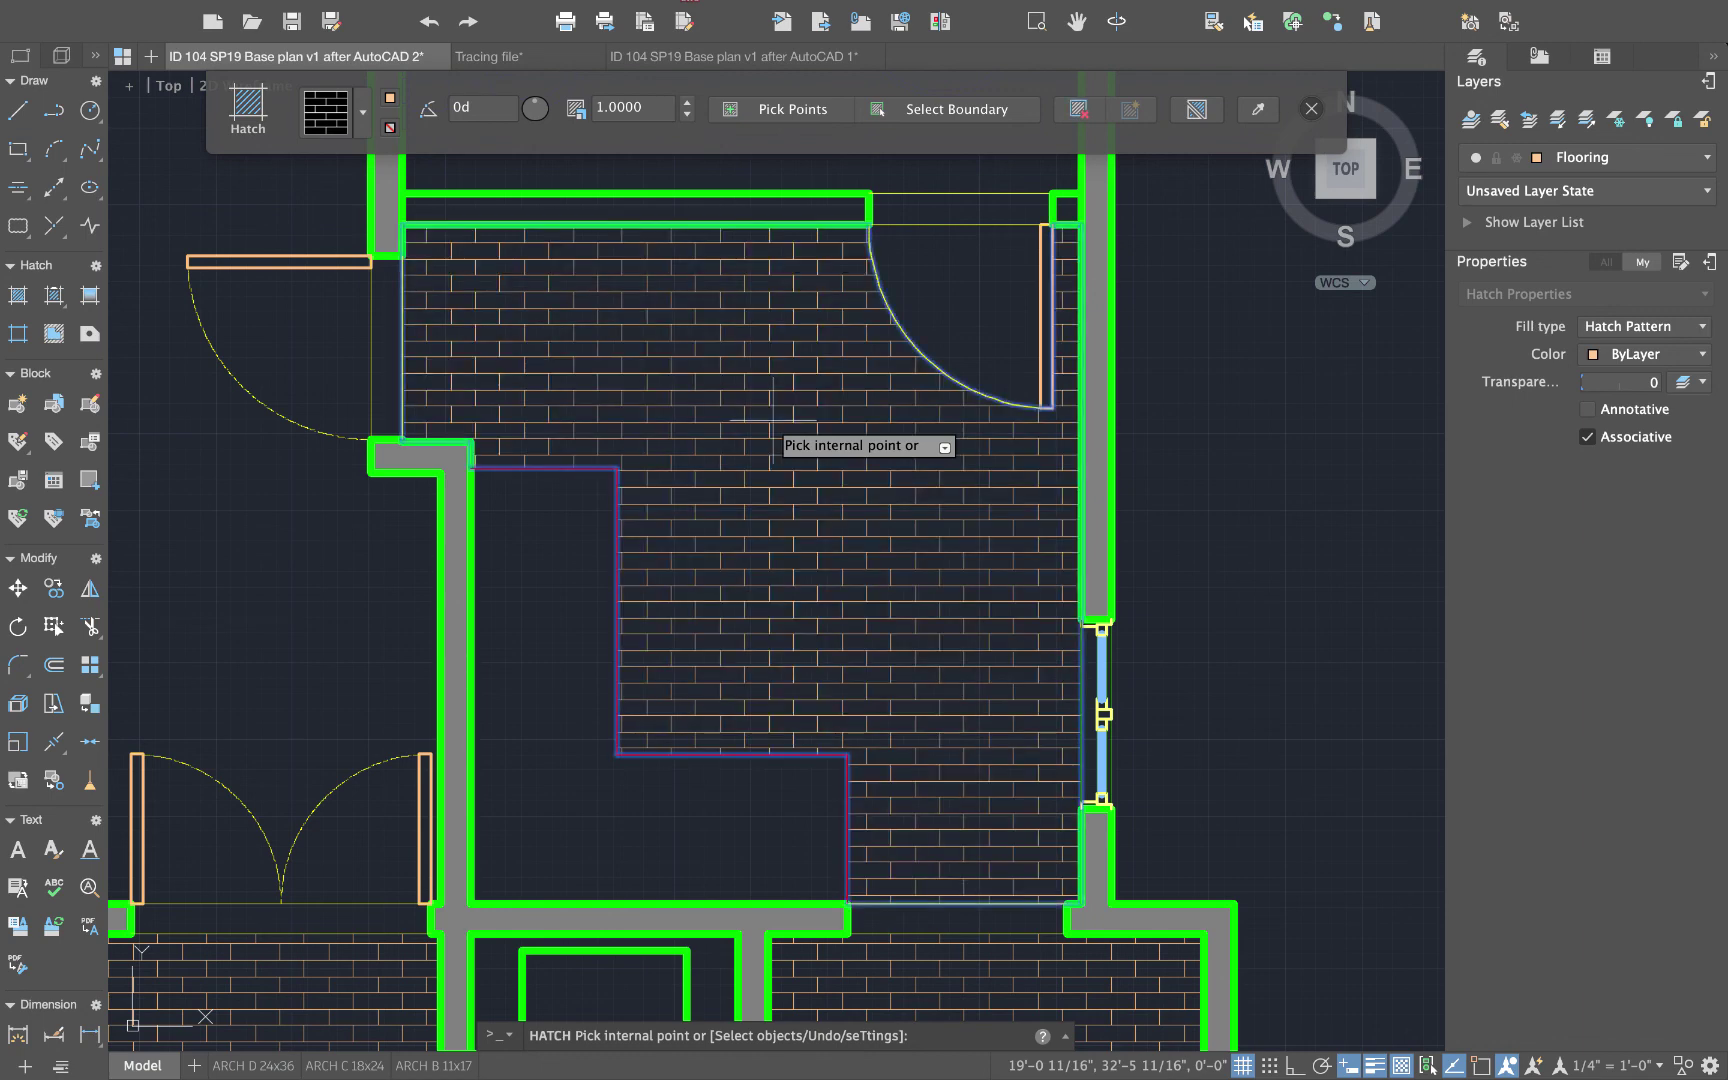
{"action": "left_click", "coordinate": [967, 307]}
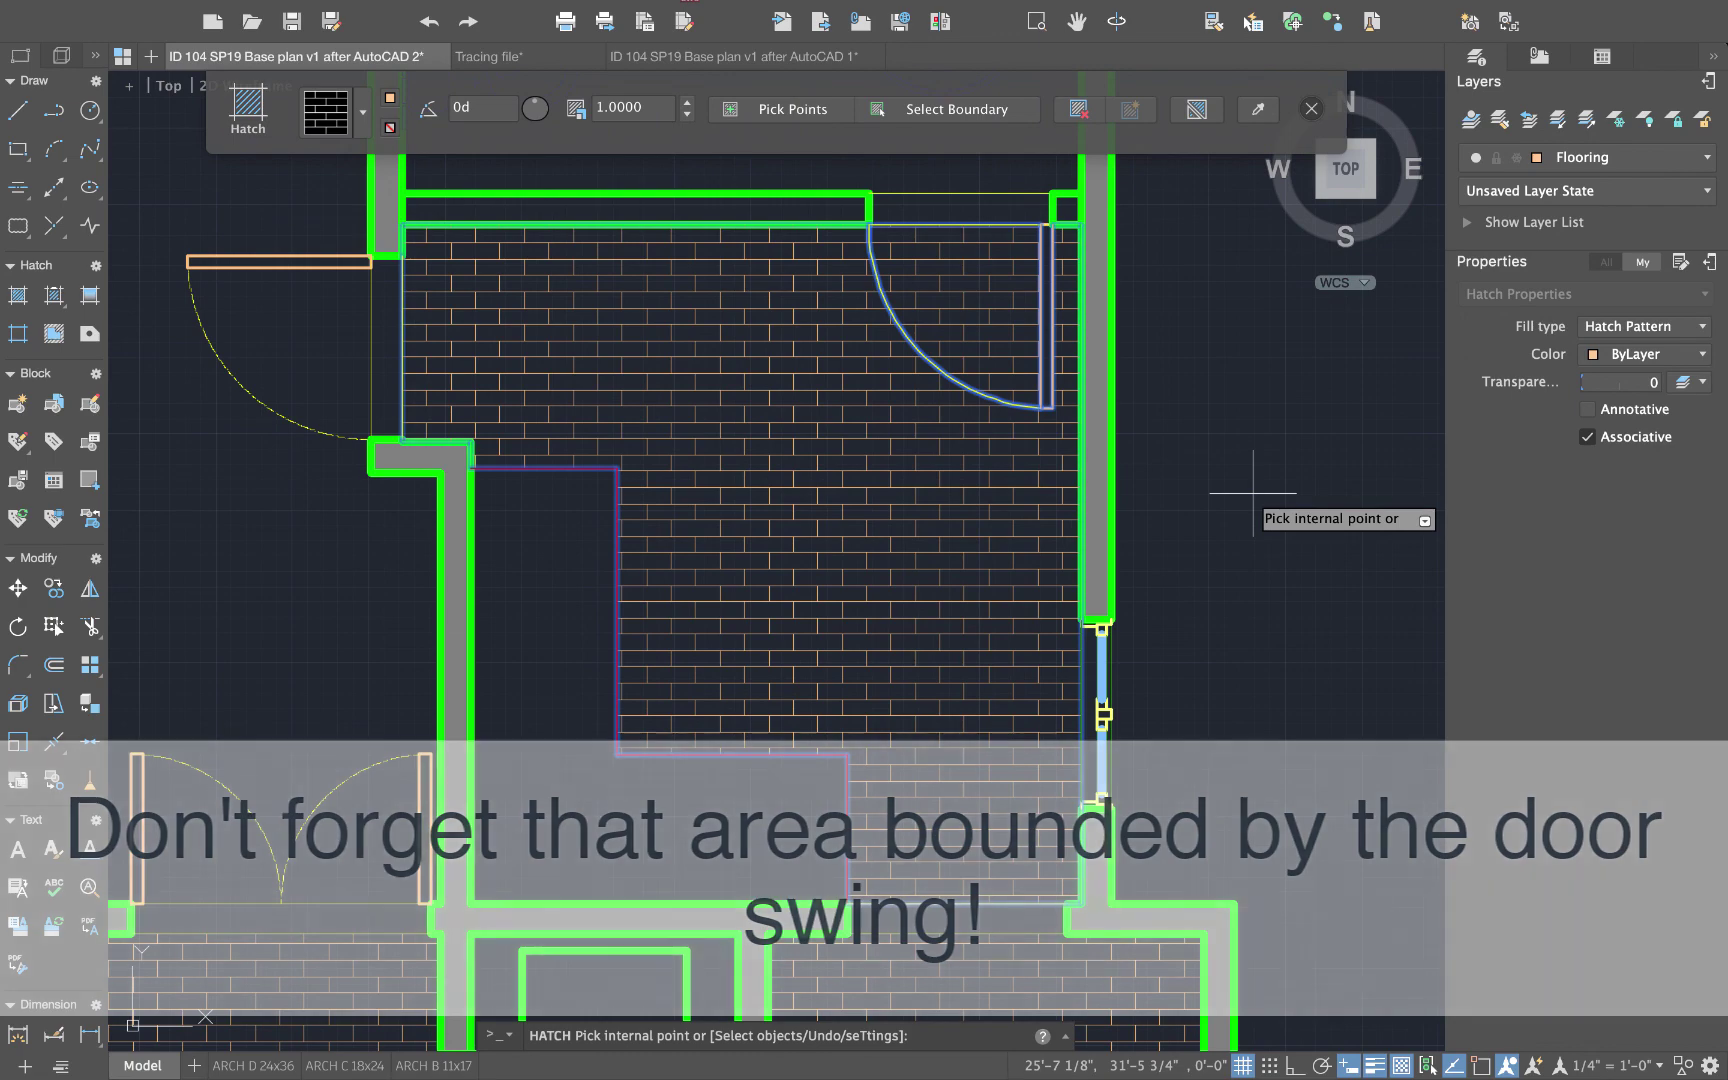
{"action": "key", "text": "Return"}
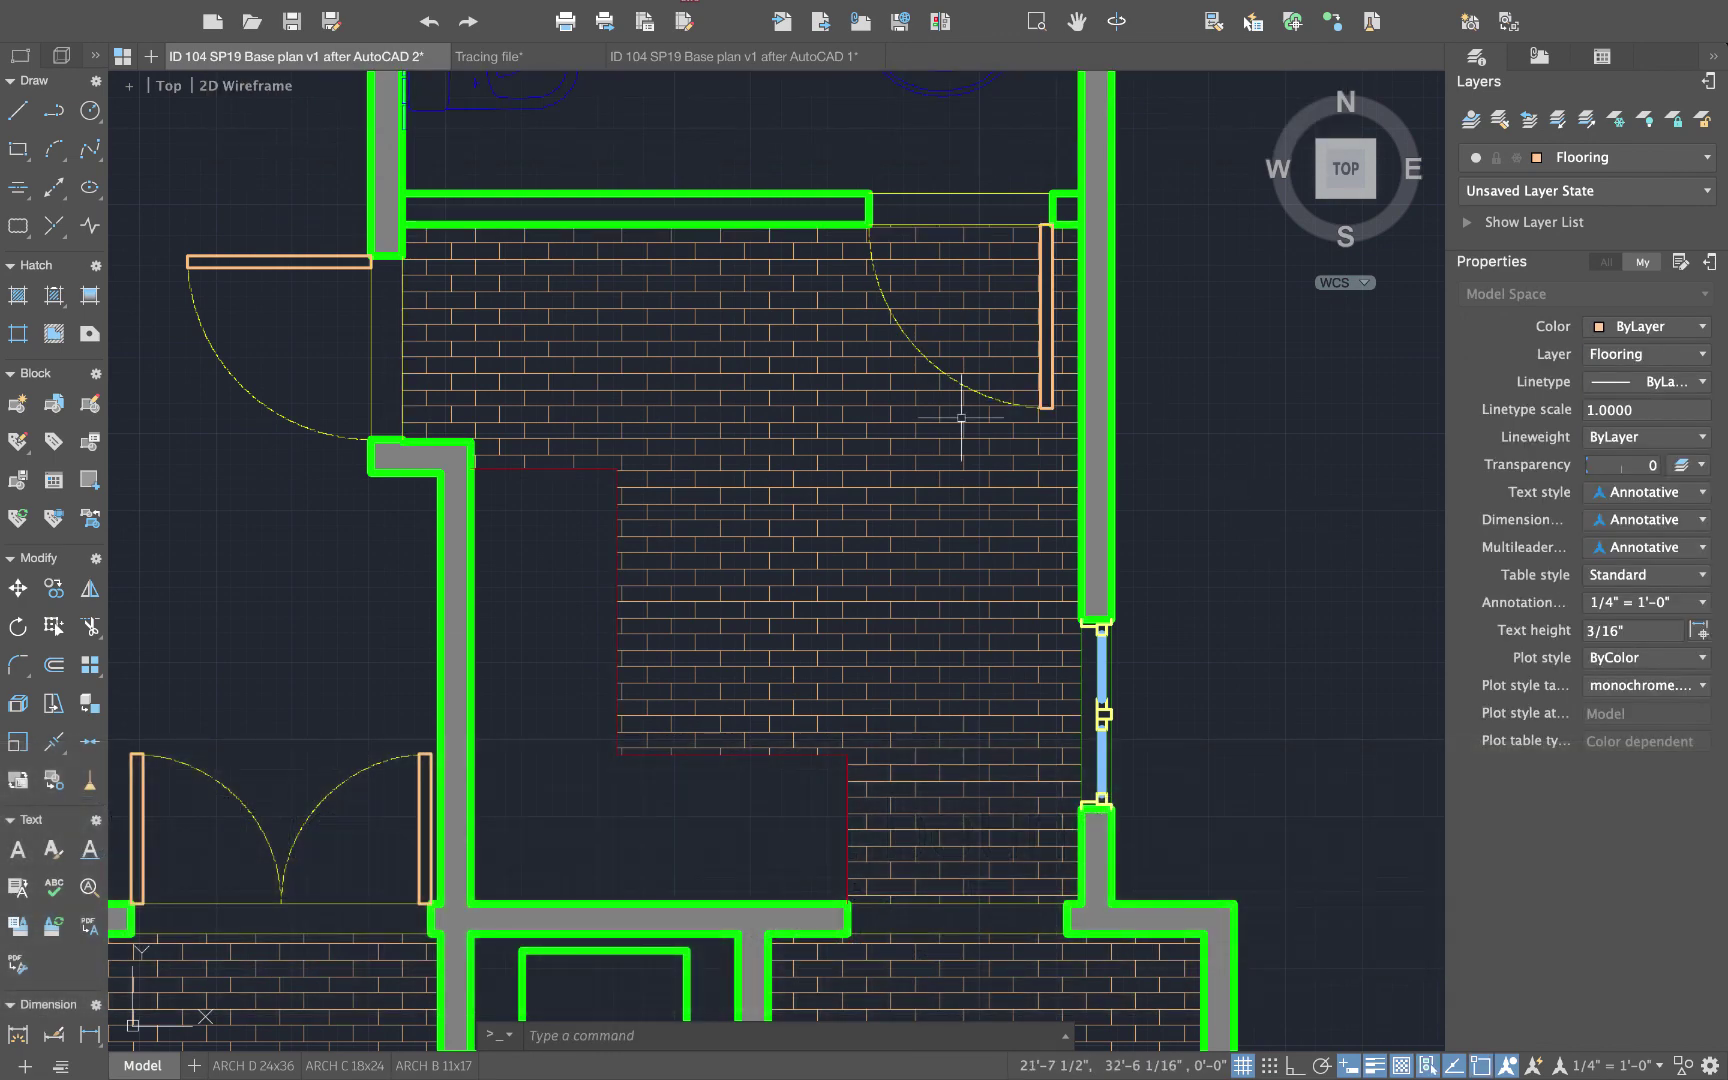
- Change the north room's floor hatch to a user-defined double grid with 12-inch spacing and preview it
{"action": "double_click", "coordinate": [826, 405]}
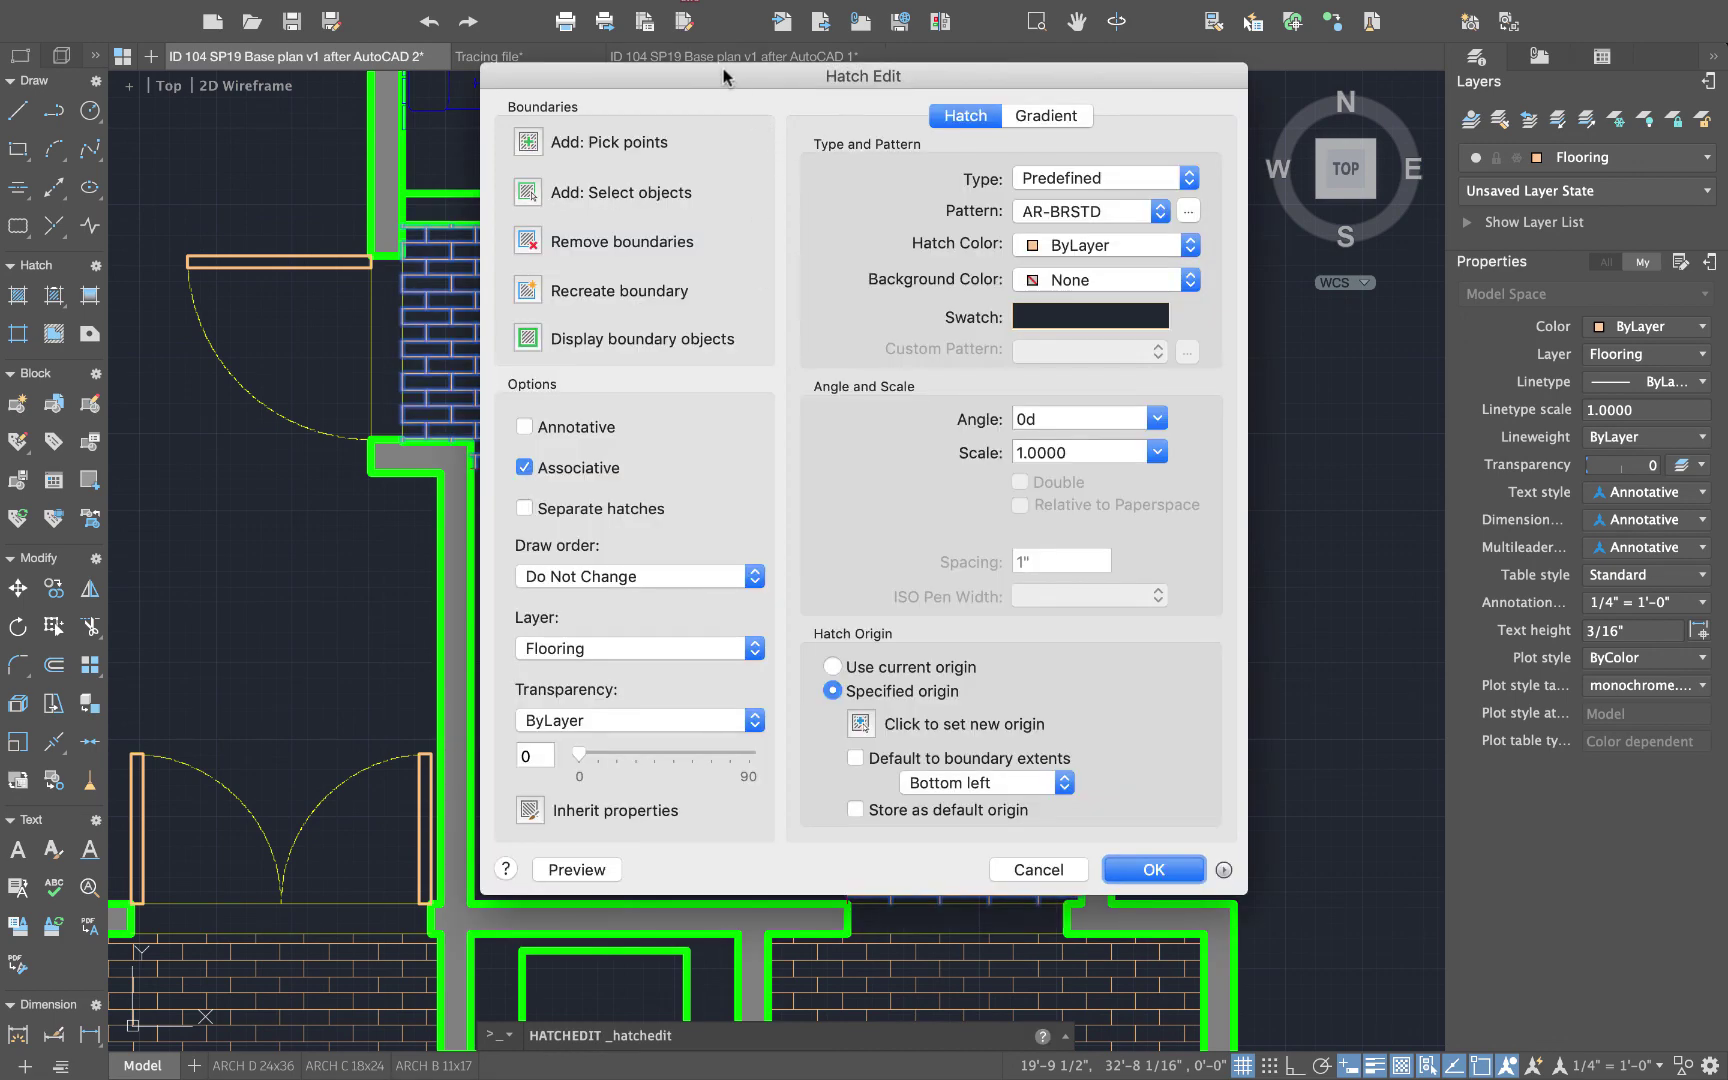
{"action": "mouse_move", "coordinate": [724, 68]}
{"action": "left_mouse_down"}
{"action": "mouse_move", "coordinate": [713, 126]}
{"action": "mouse_move", "coordinate": [578, 137]}
{"action": "left_mouse_up"}
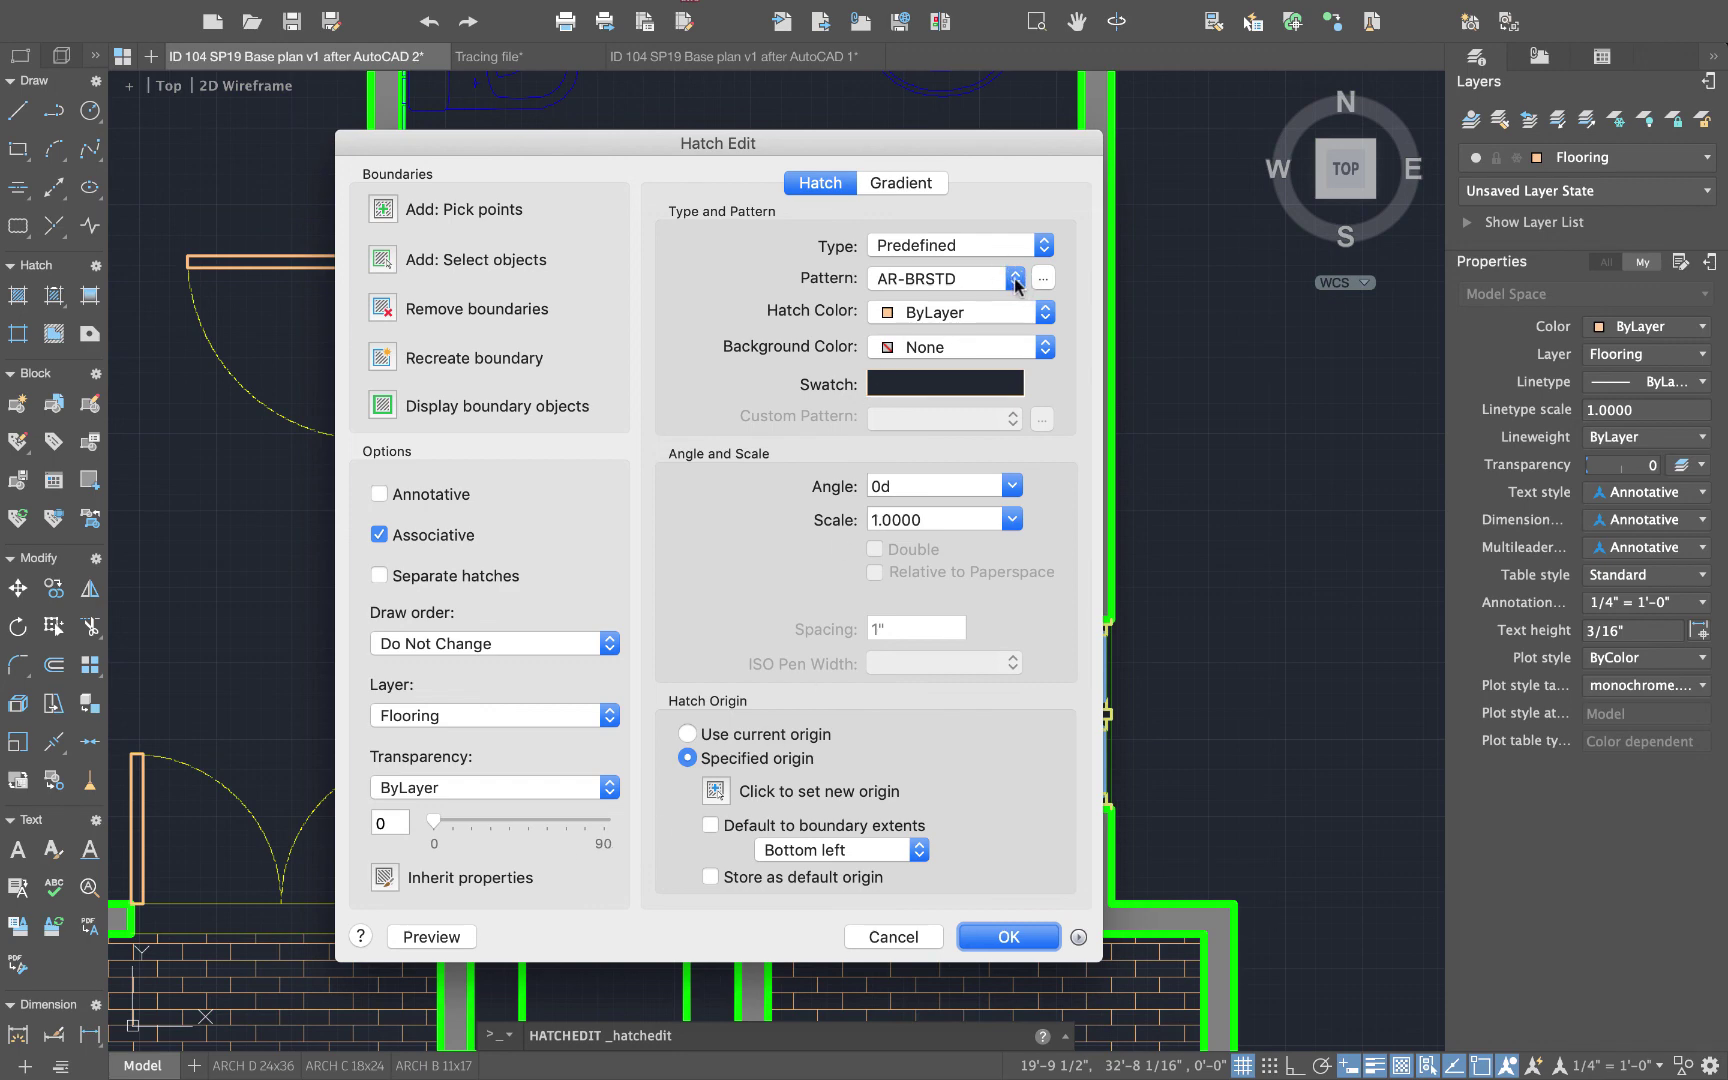
{"action": "left_click", "coordinate": [1038, 250]}
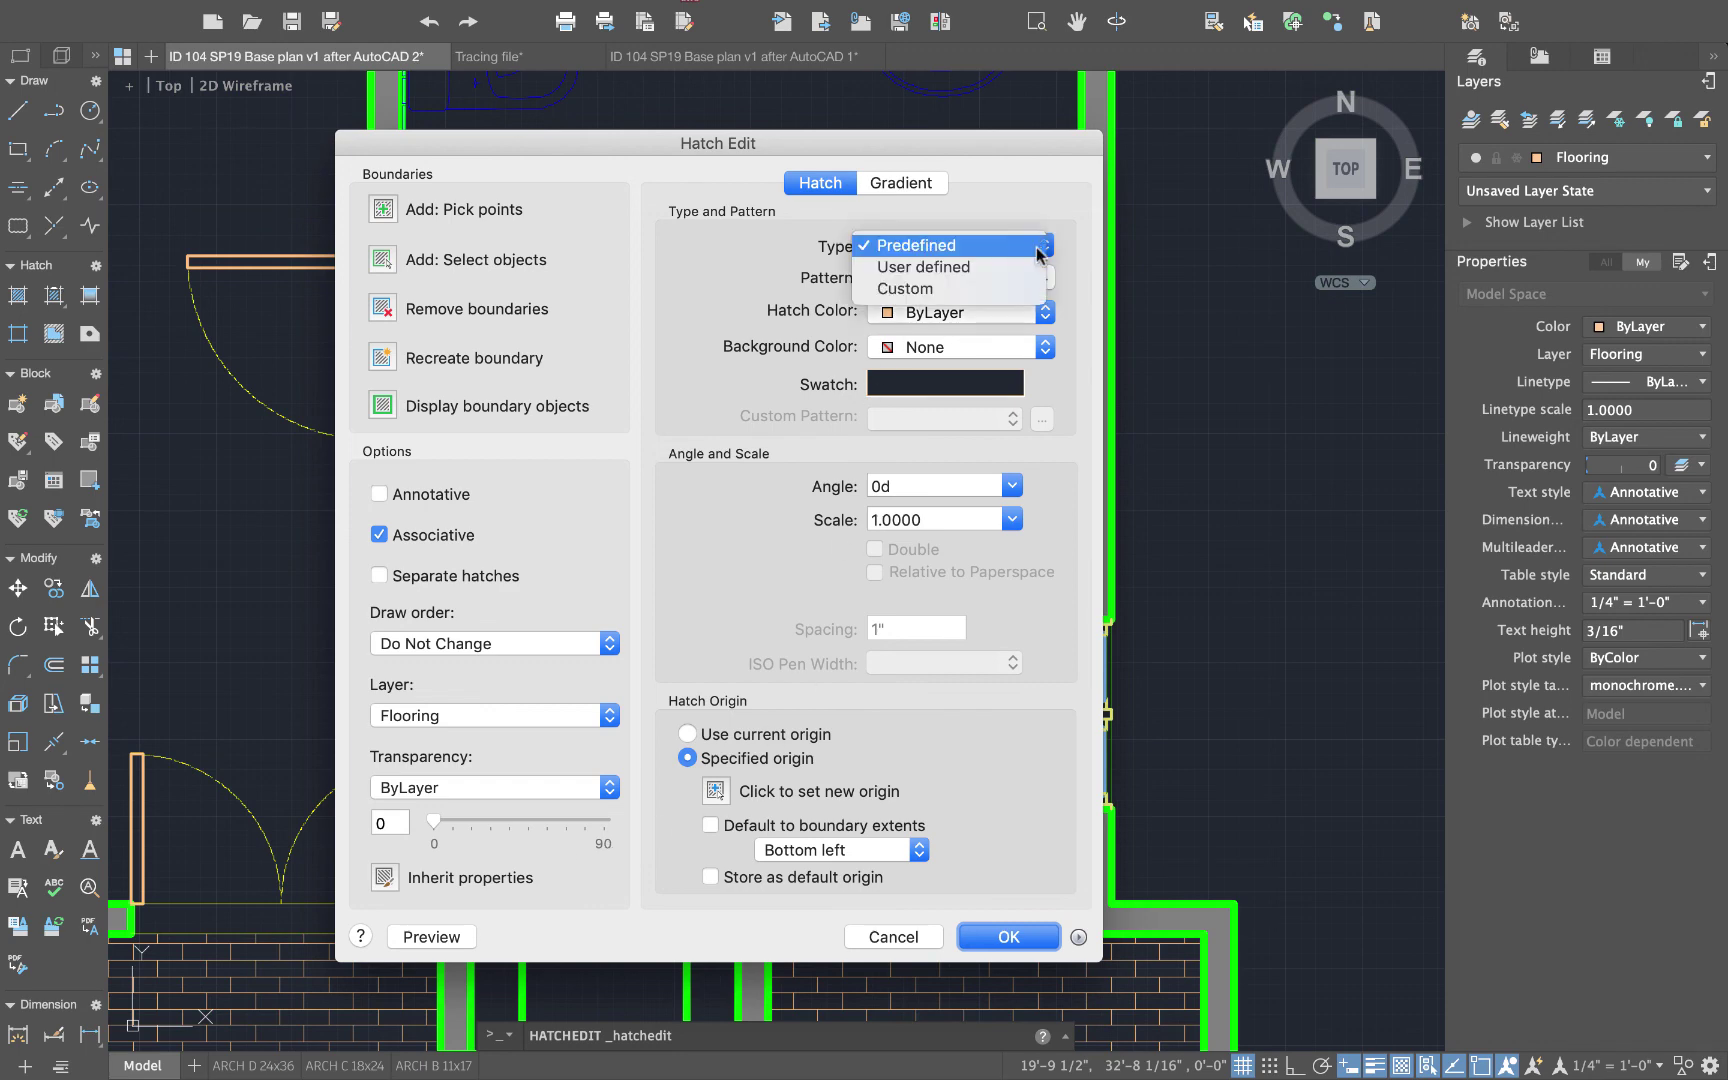
{"action": "left_click", "coordinate": [963, 267]}
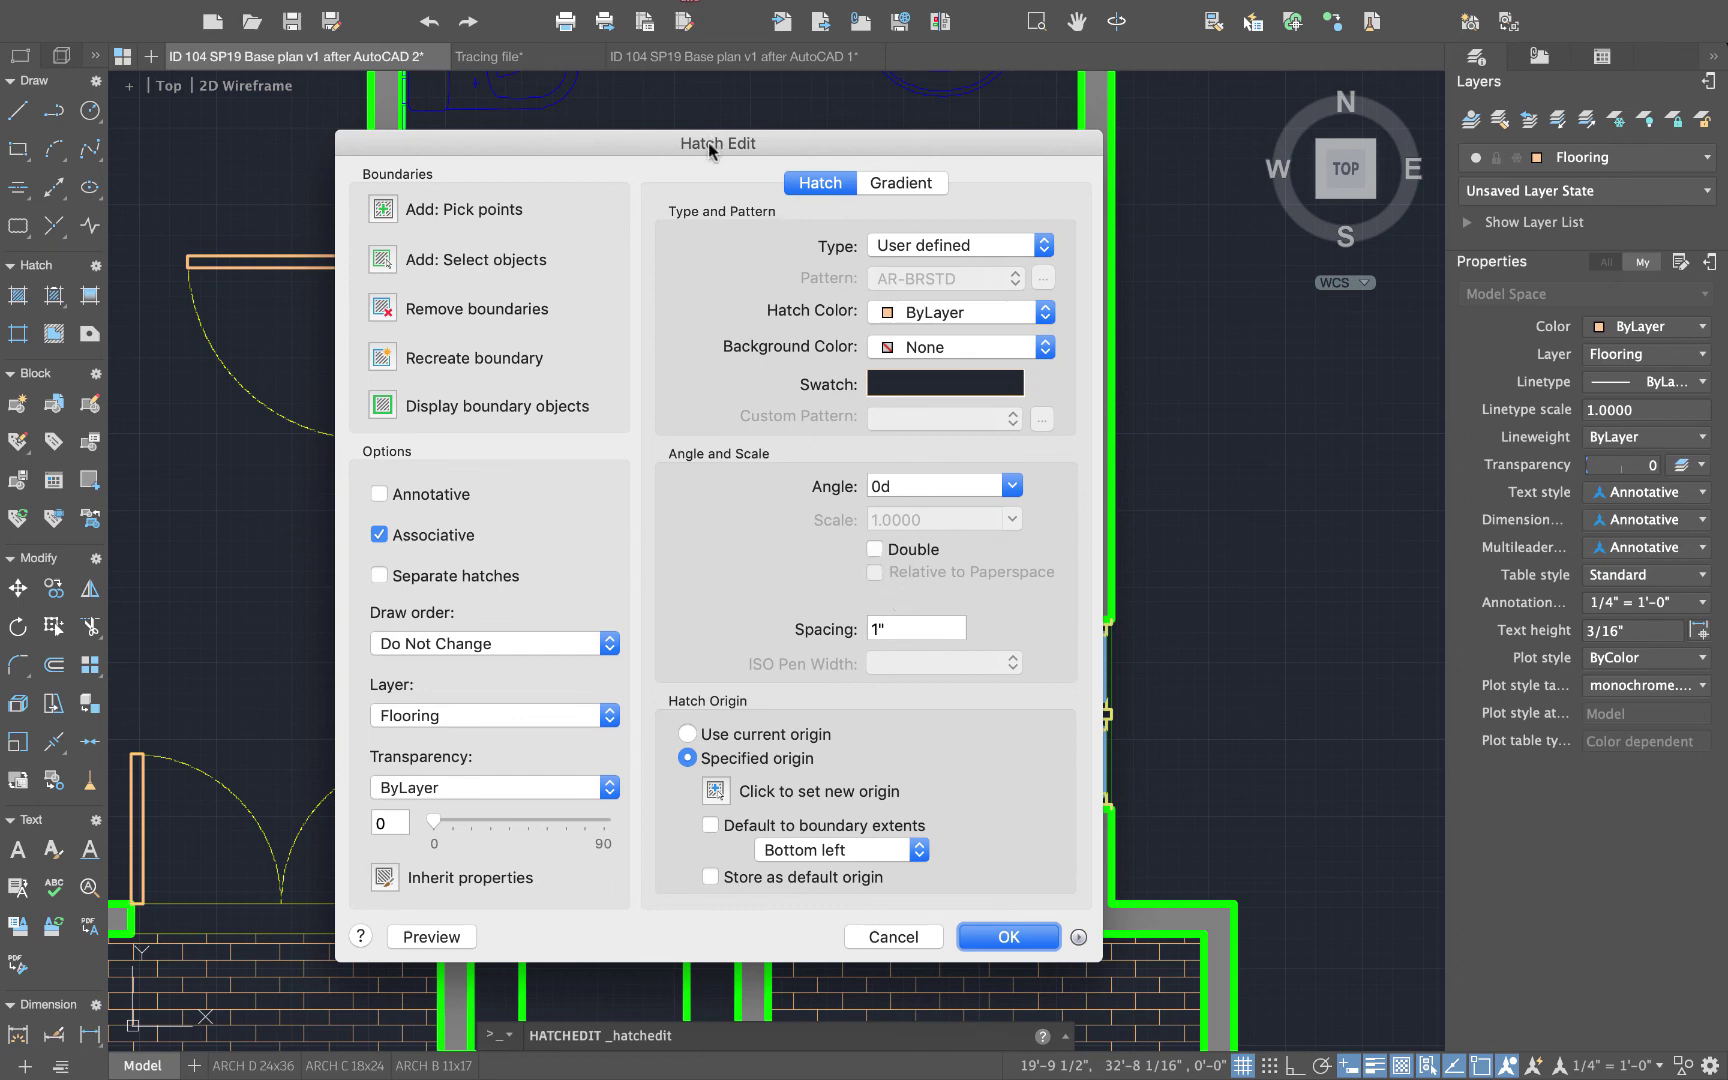
{"action": "mouse_move", "coordinate": [707, 142]}
{"action": "left_mouse_down"}
{"action": "mouse_move", "coordinate": [1235, 127]}
{"action": "mouse_move", "coordinate": [1210, 115]}
{"action": "left_mouse_up"}
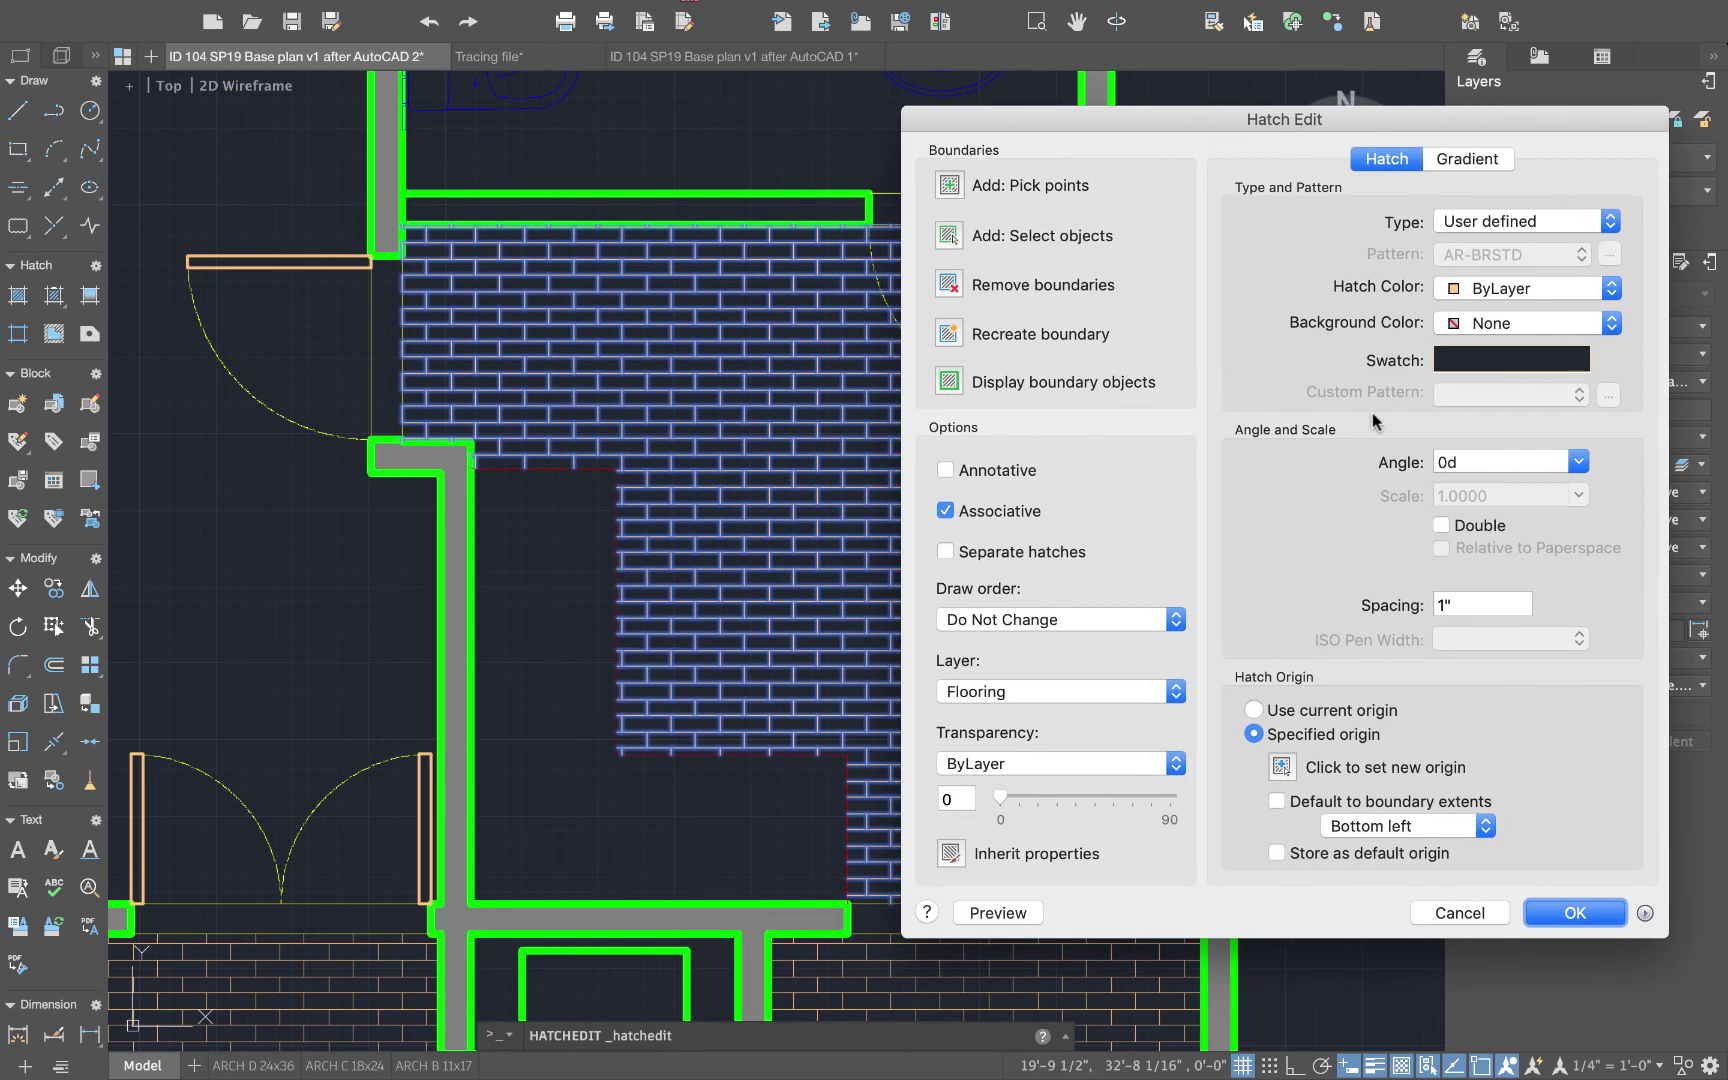
{"action": "left_click", "coordinate": [1453, 610]}
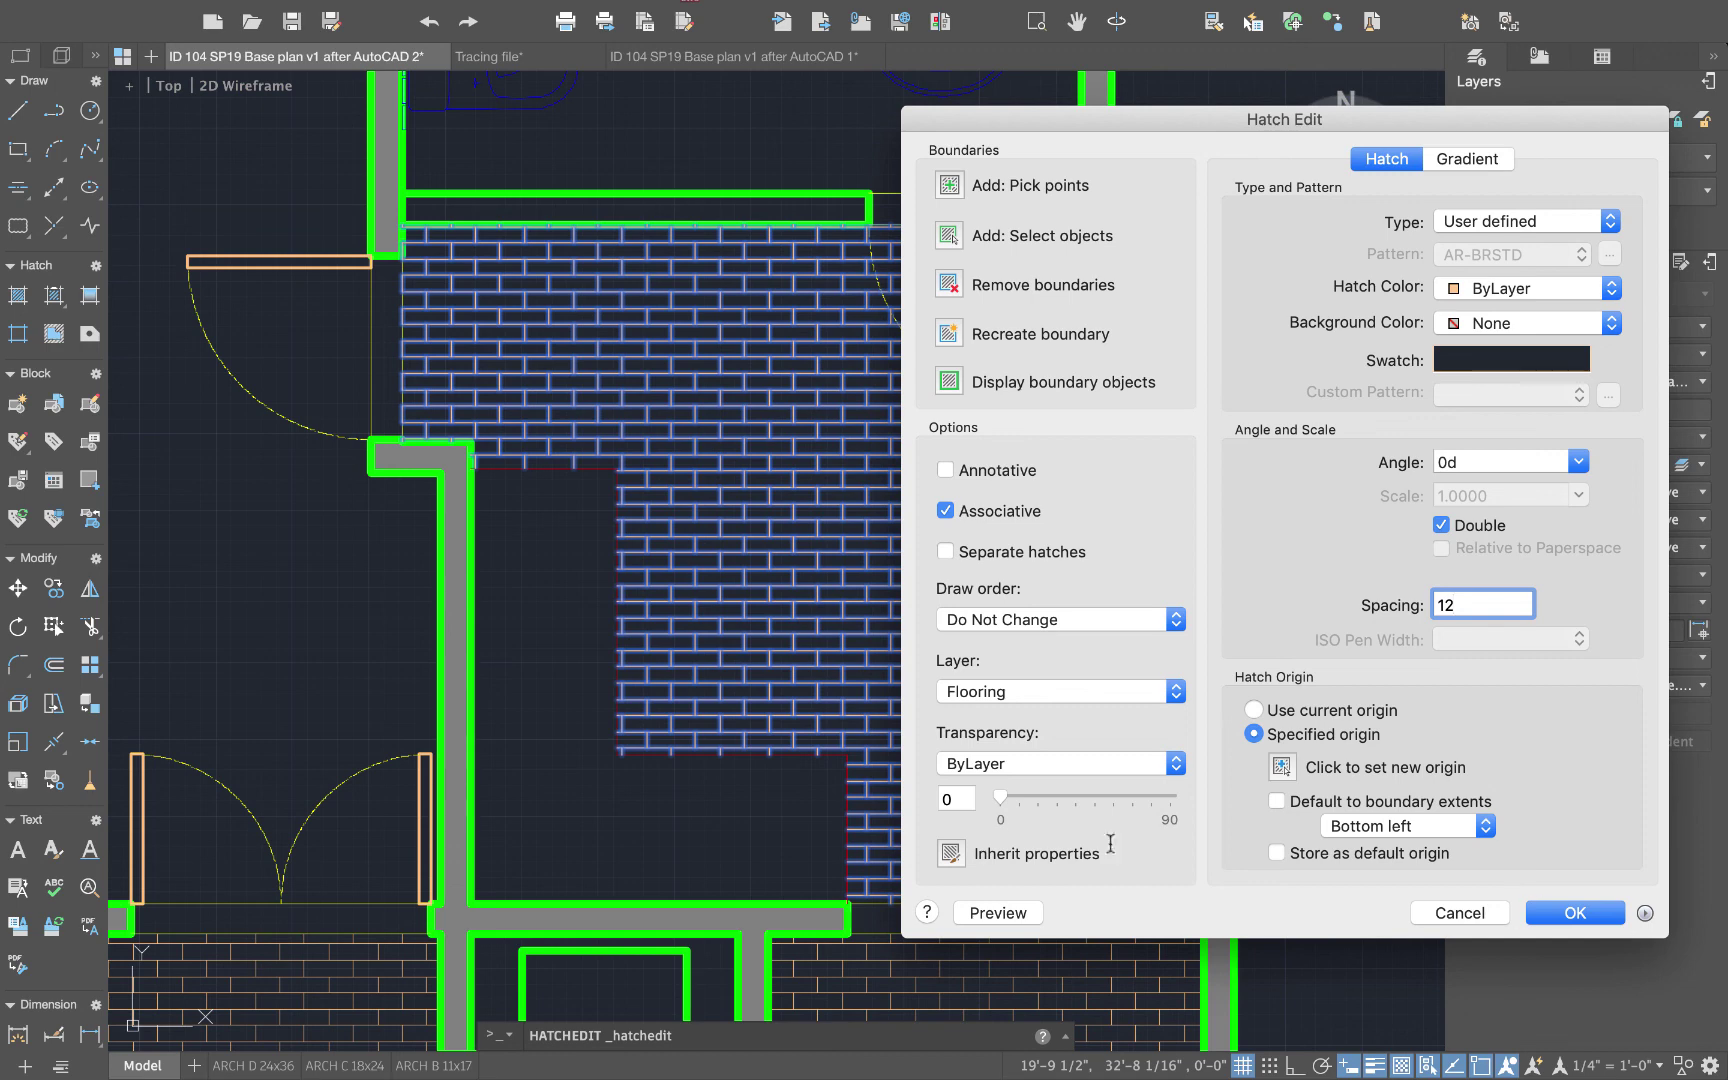
{"action": "left_click", "coordinate": [1000, 913]}
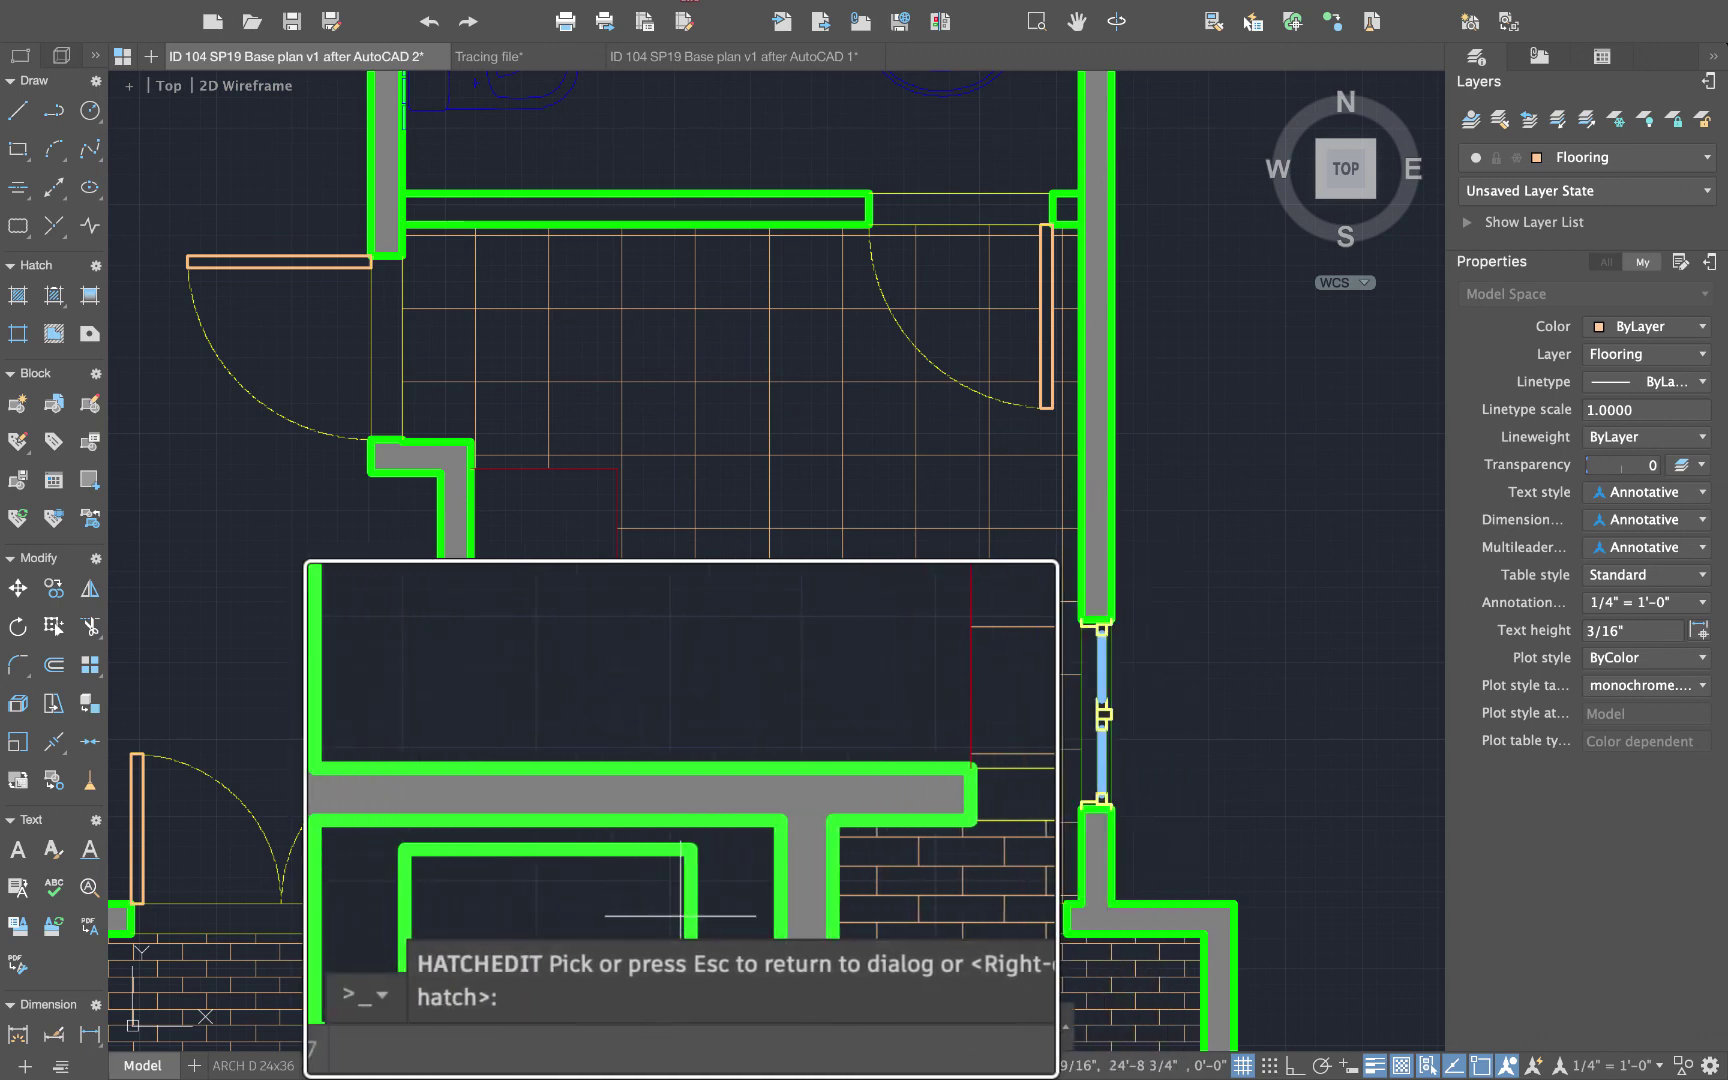
{"action": "left_click", "coordinate": [883, 512]}
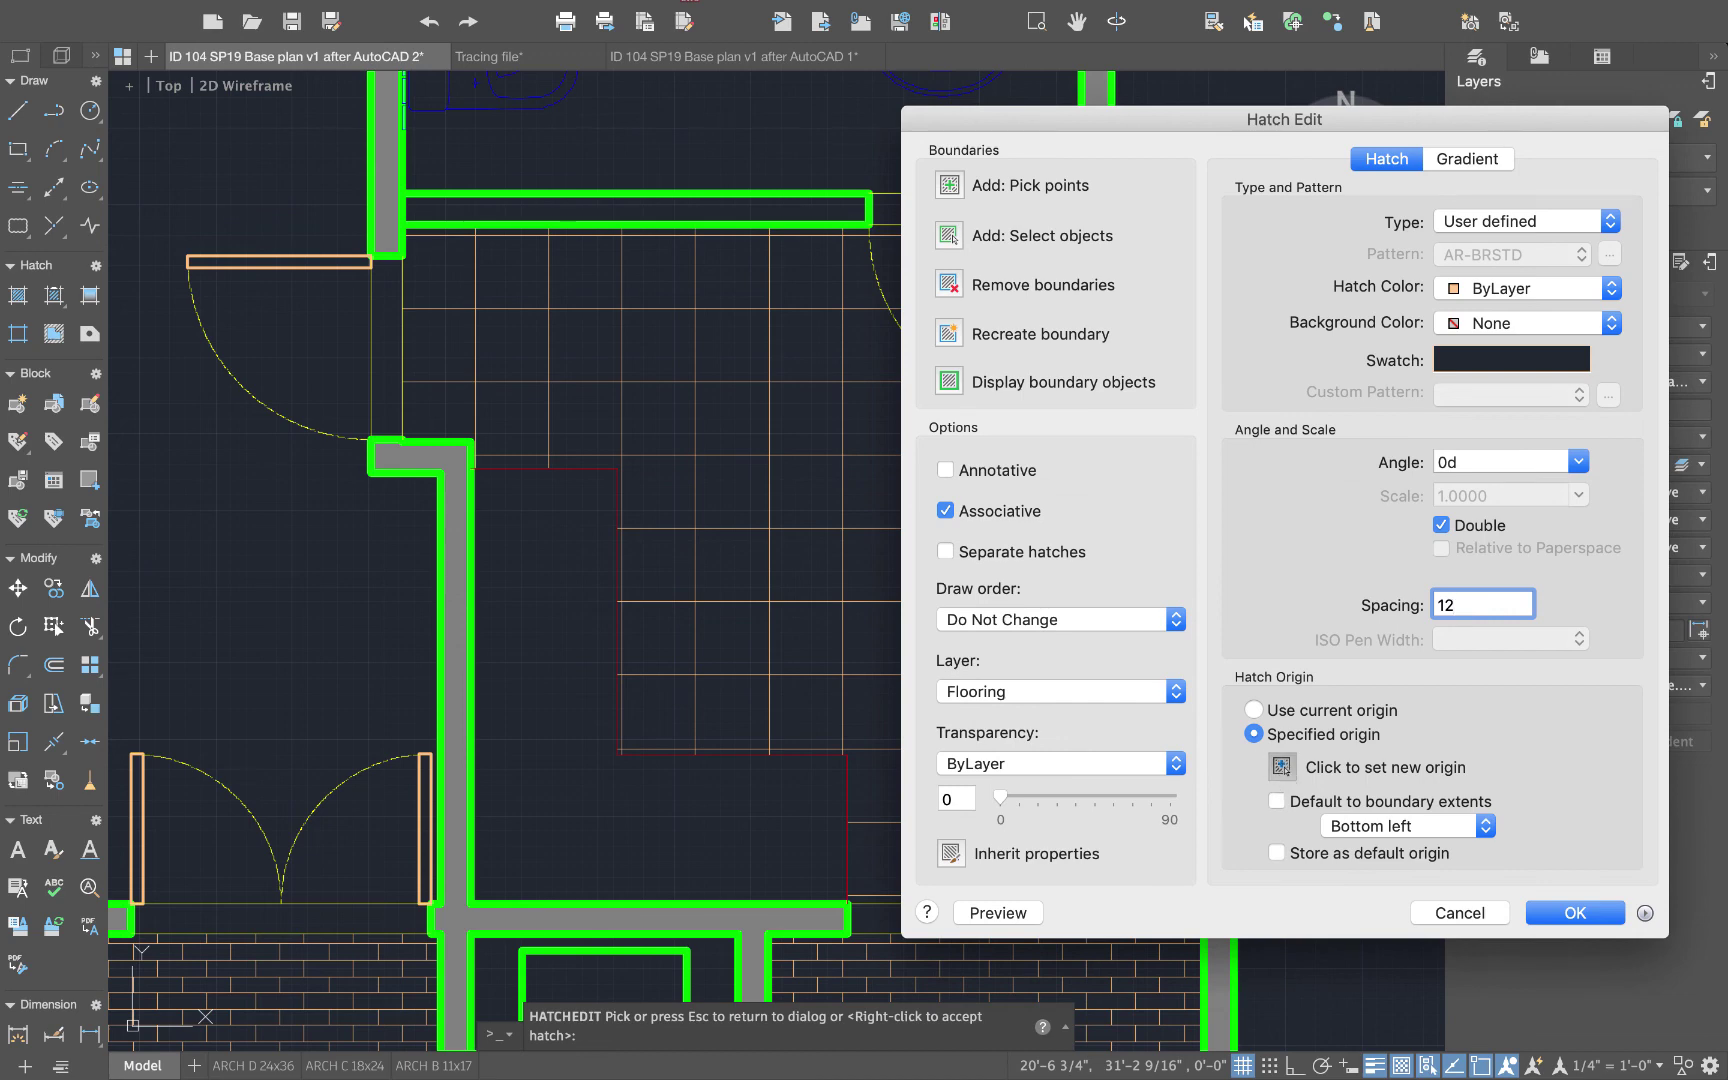
- Set the grid hatch's origin to the room's upper-left inside wall corner, preview it and apply the hatch edit
{"action": "left_click", "coordinate": [1281, 767]}
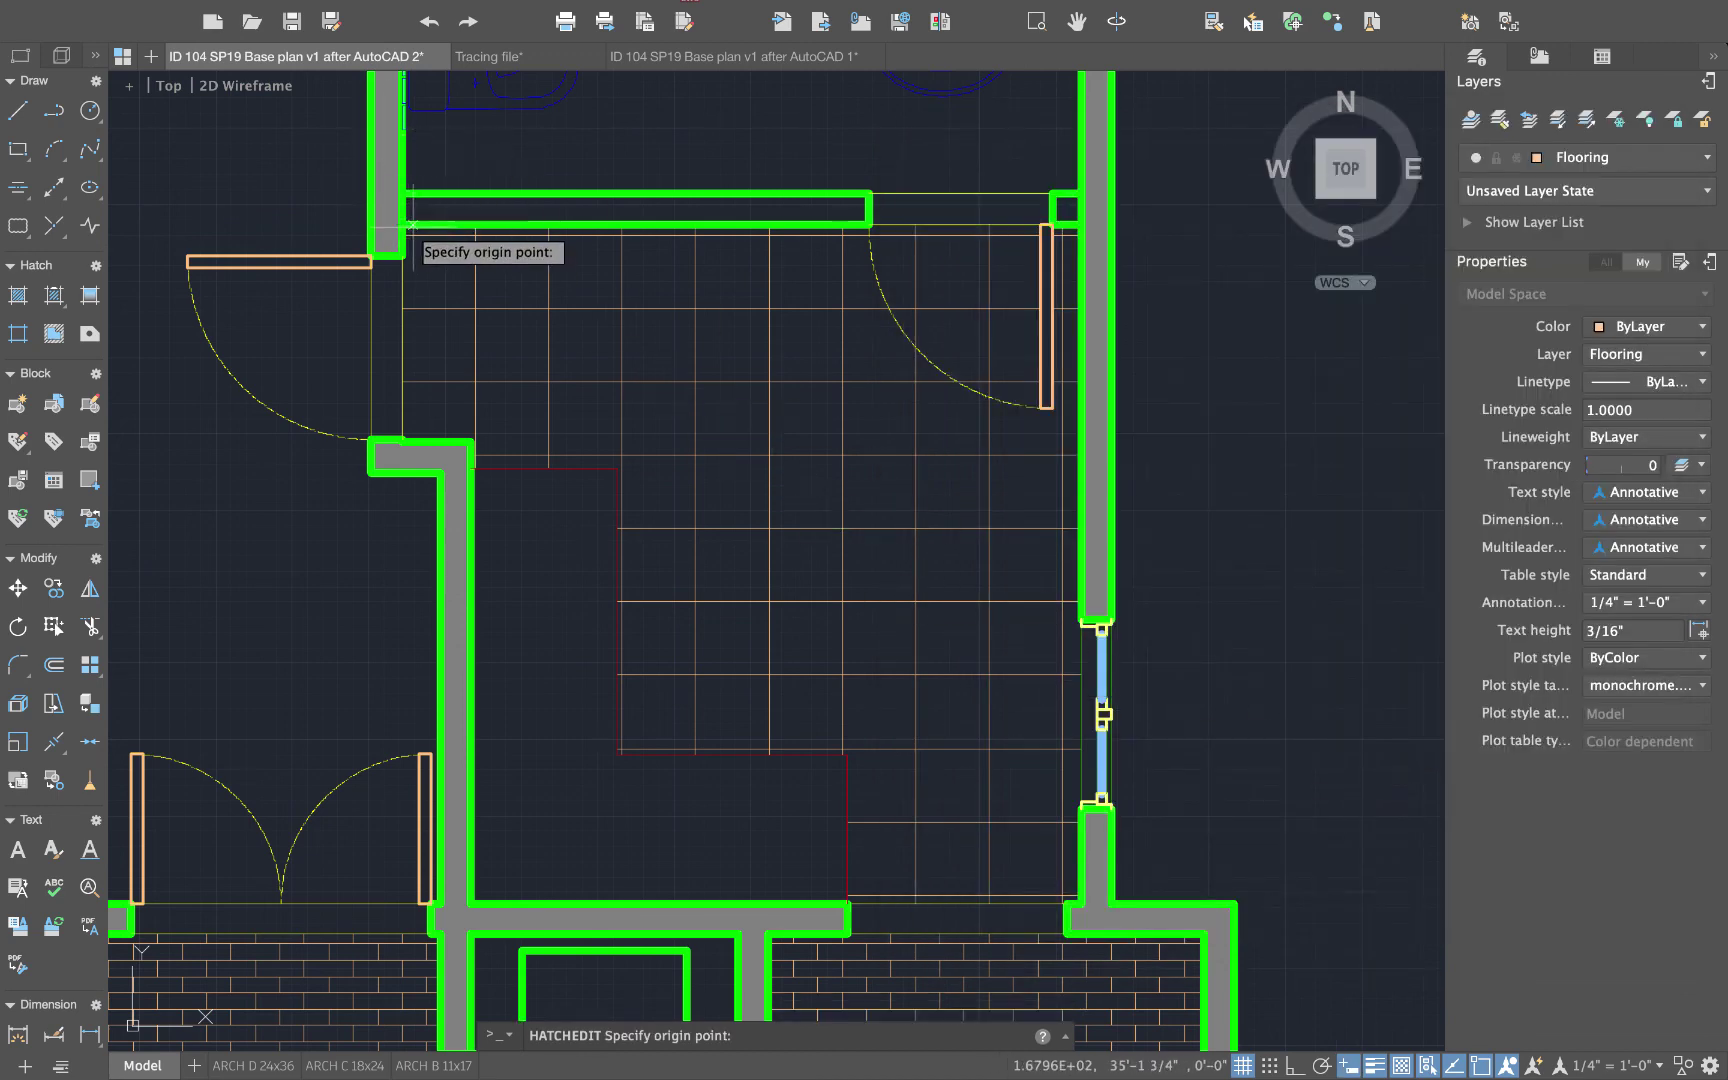
{"action": "left_click", "coordinate": [409, 226]}
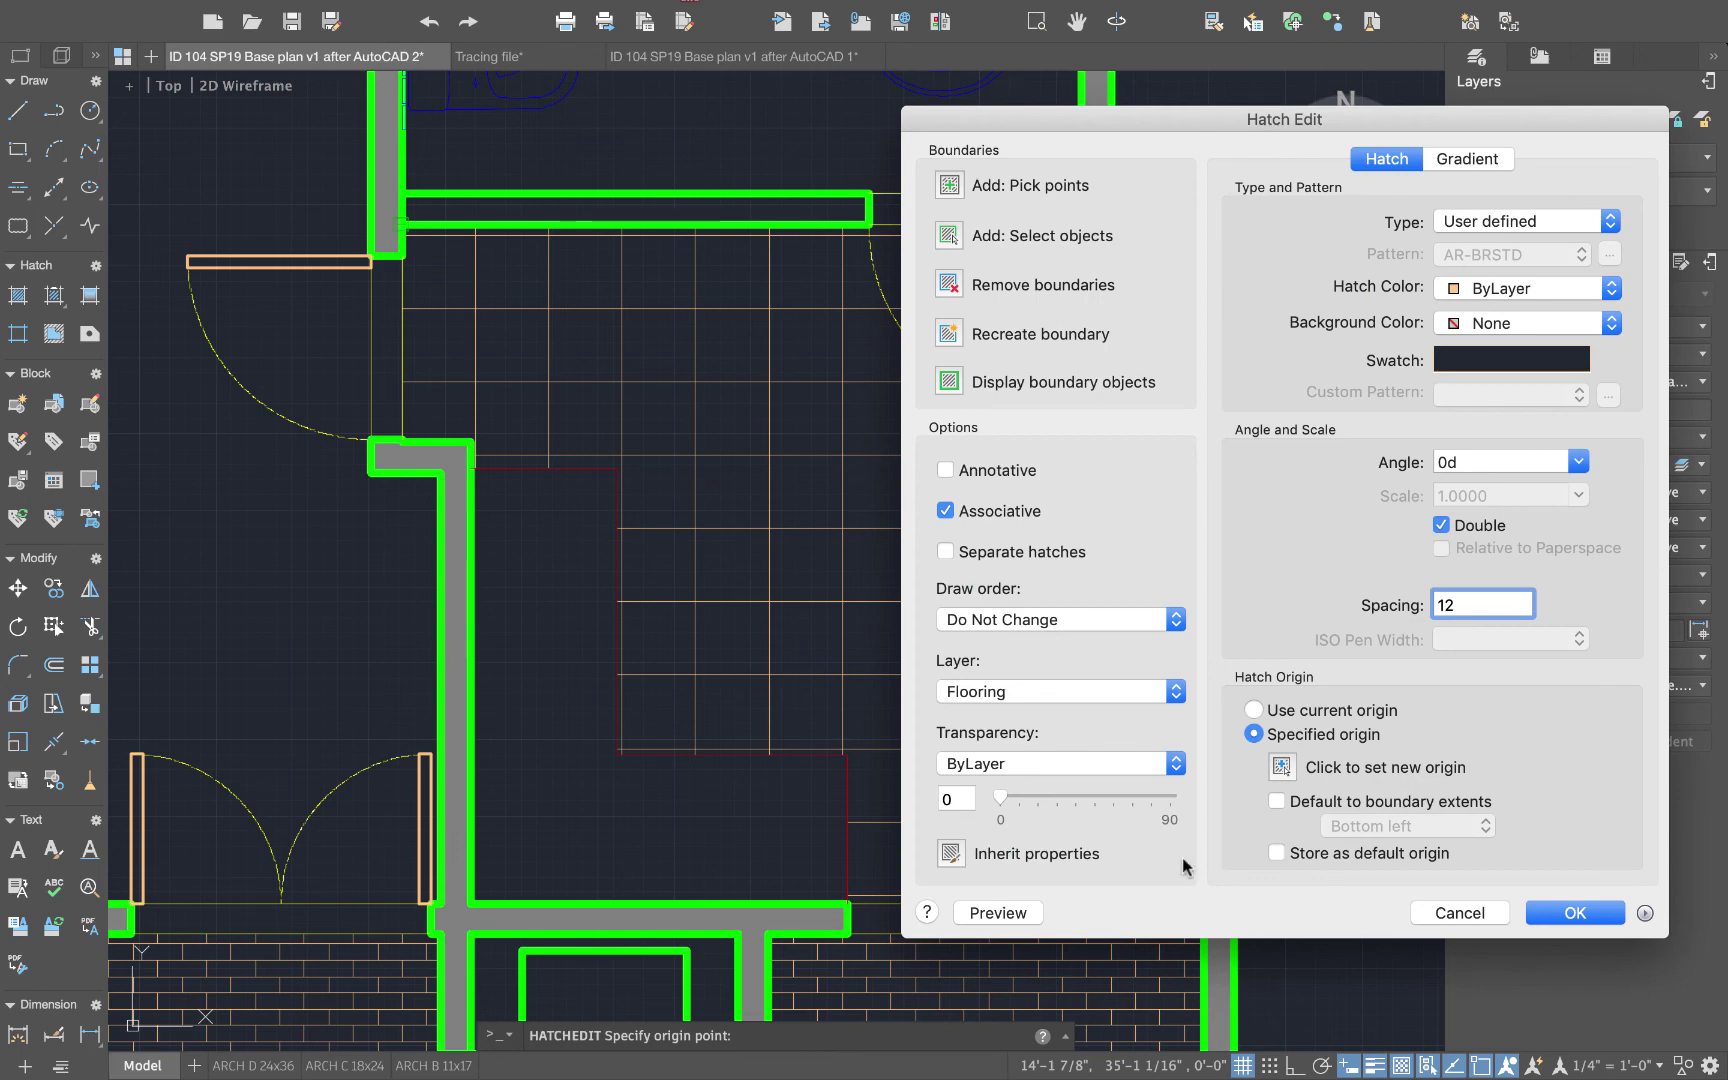
{"action": "left_click", "coordinate": [998, 912]}
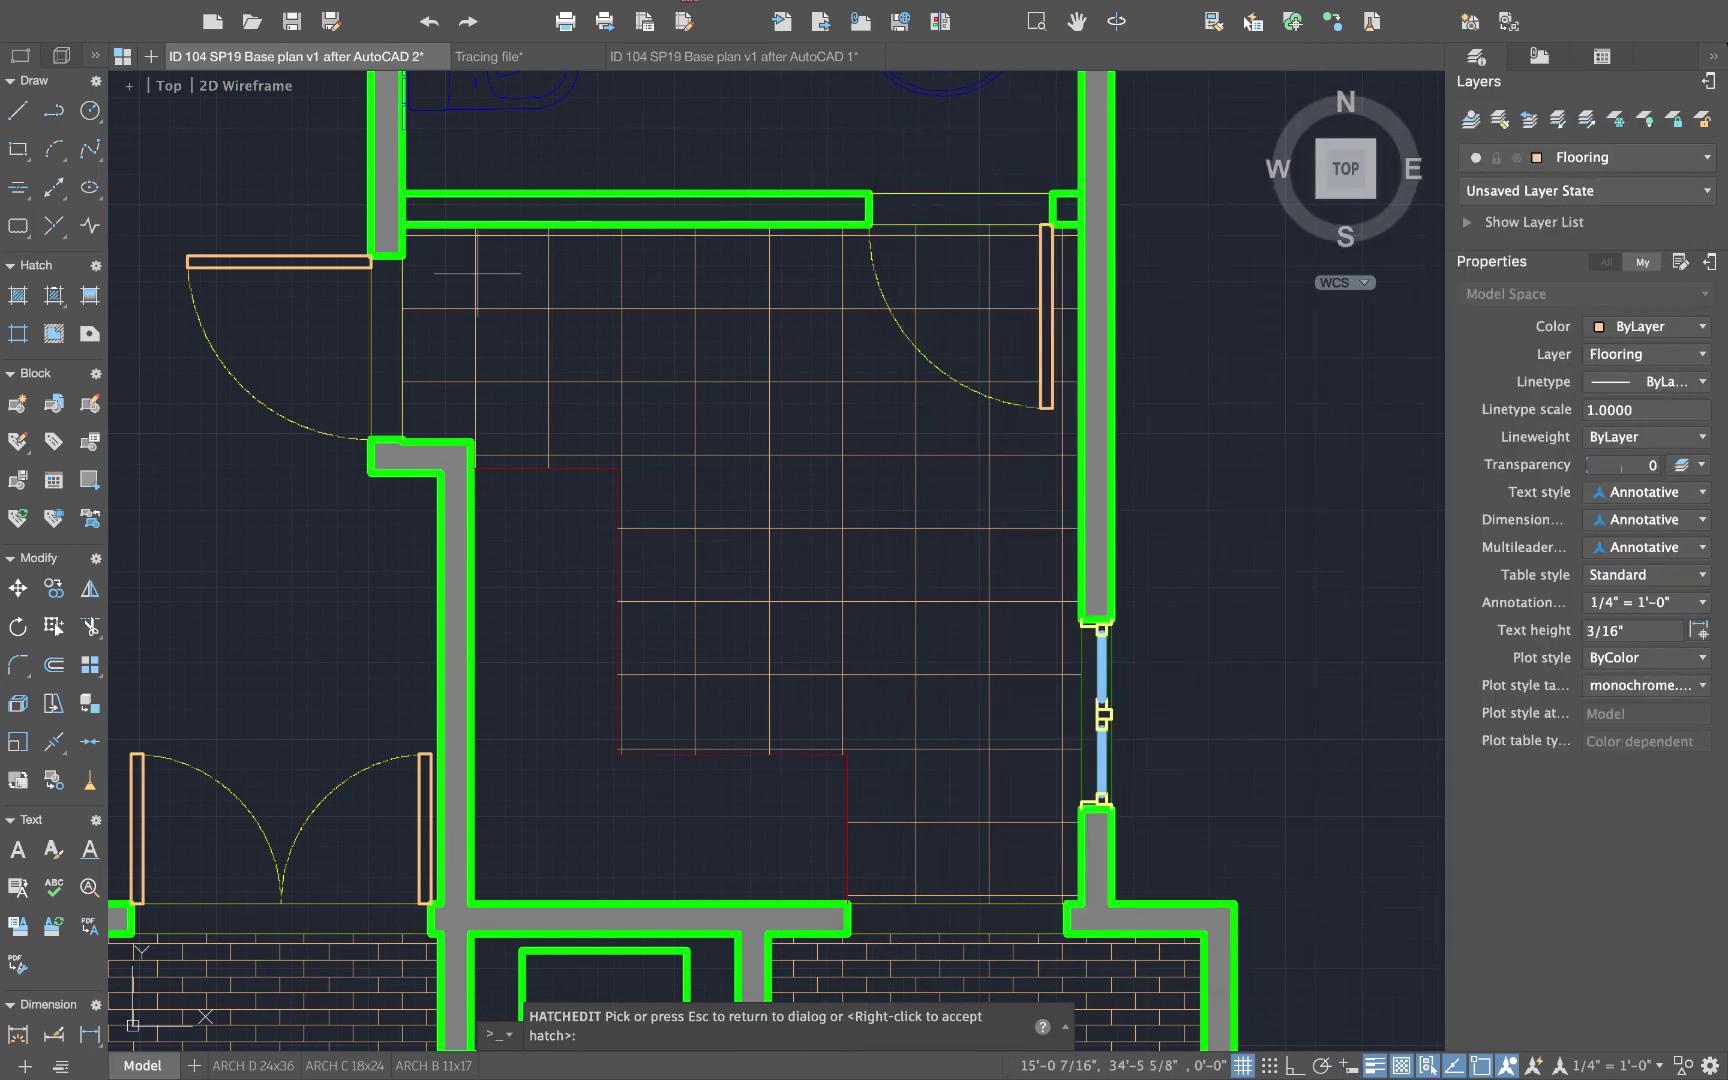
{"action": "left_click", "coordinate": [1001, 617]}
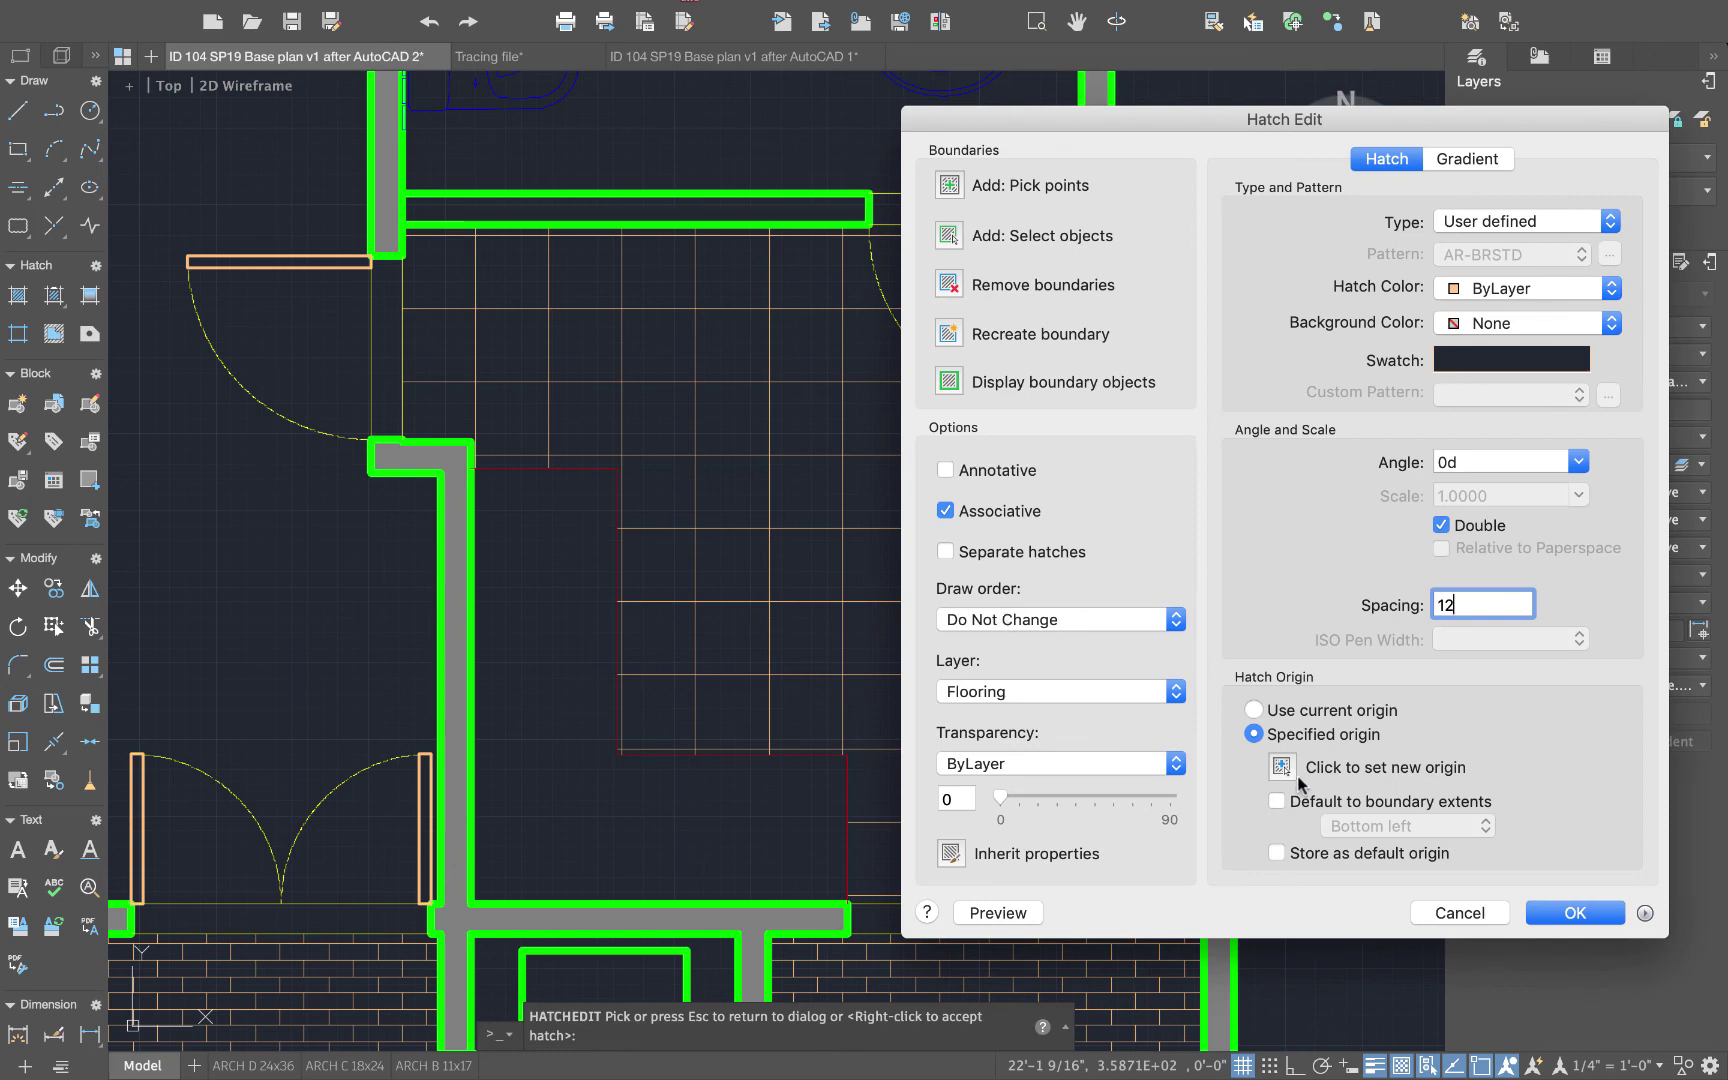
{"action": "key", "text": "Return"}
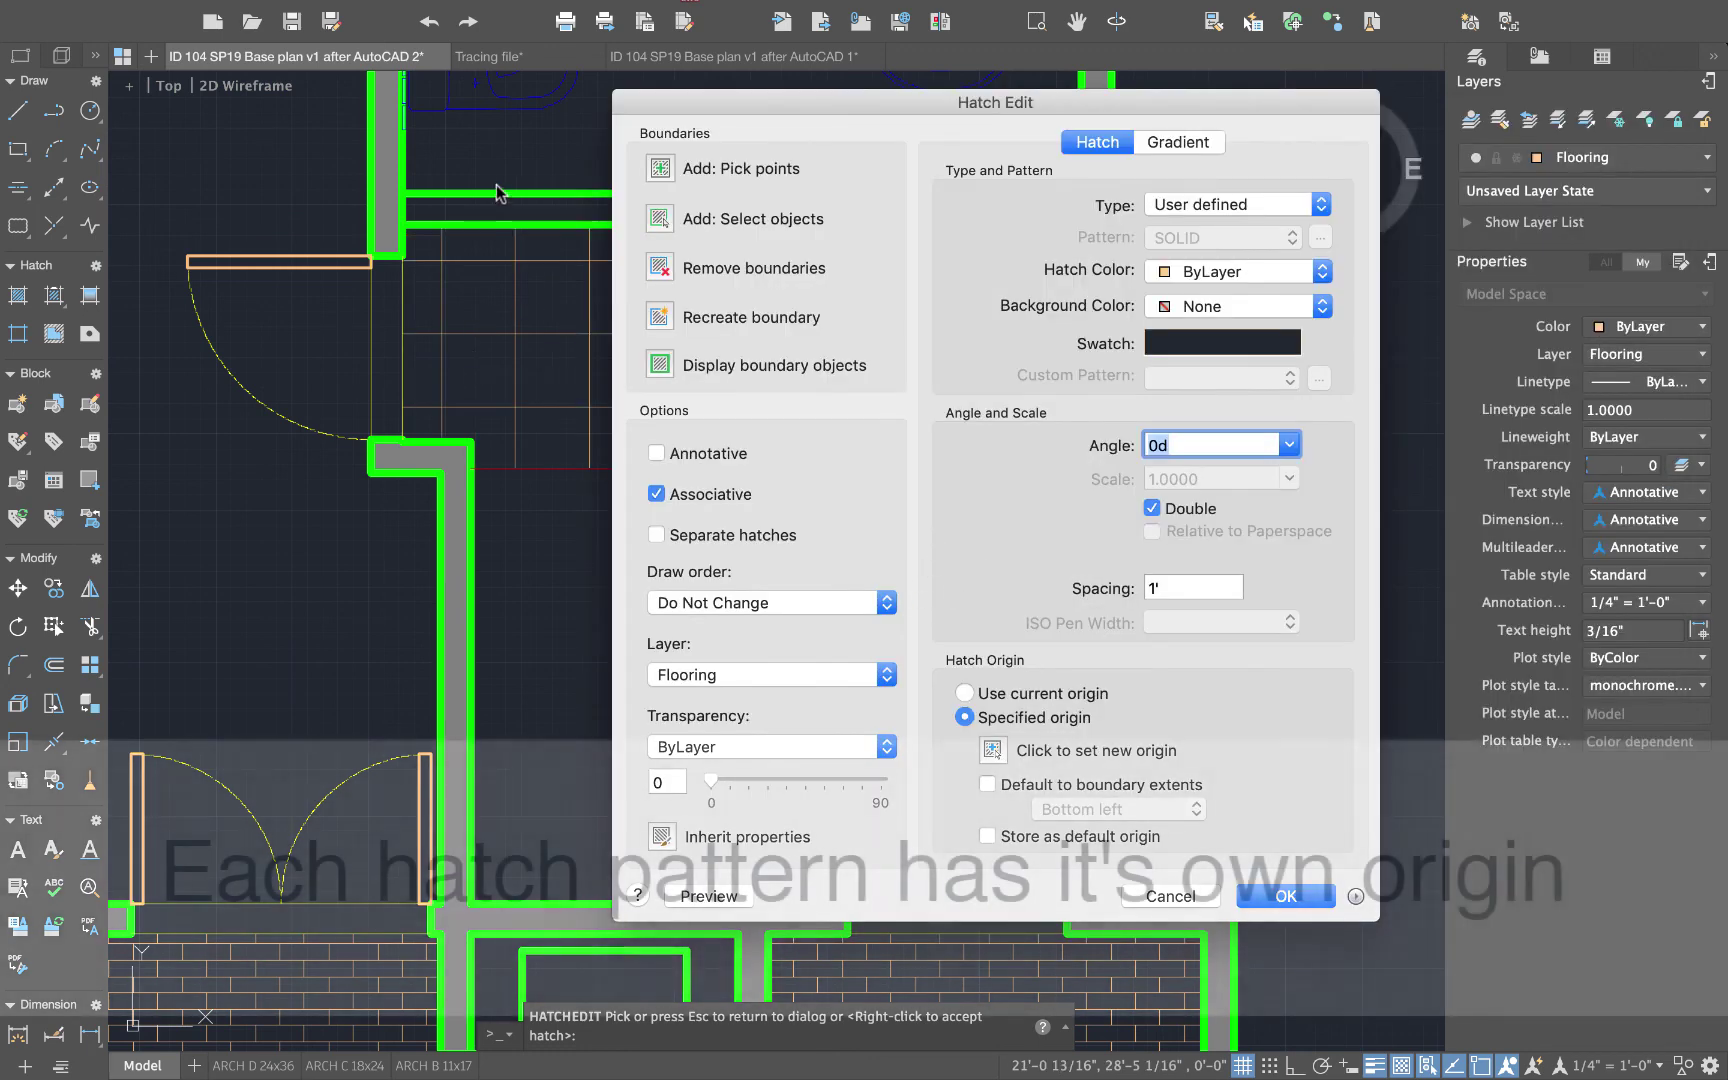
{"action": "left_click", "coordinate": [1271, 903]}
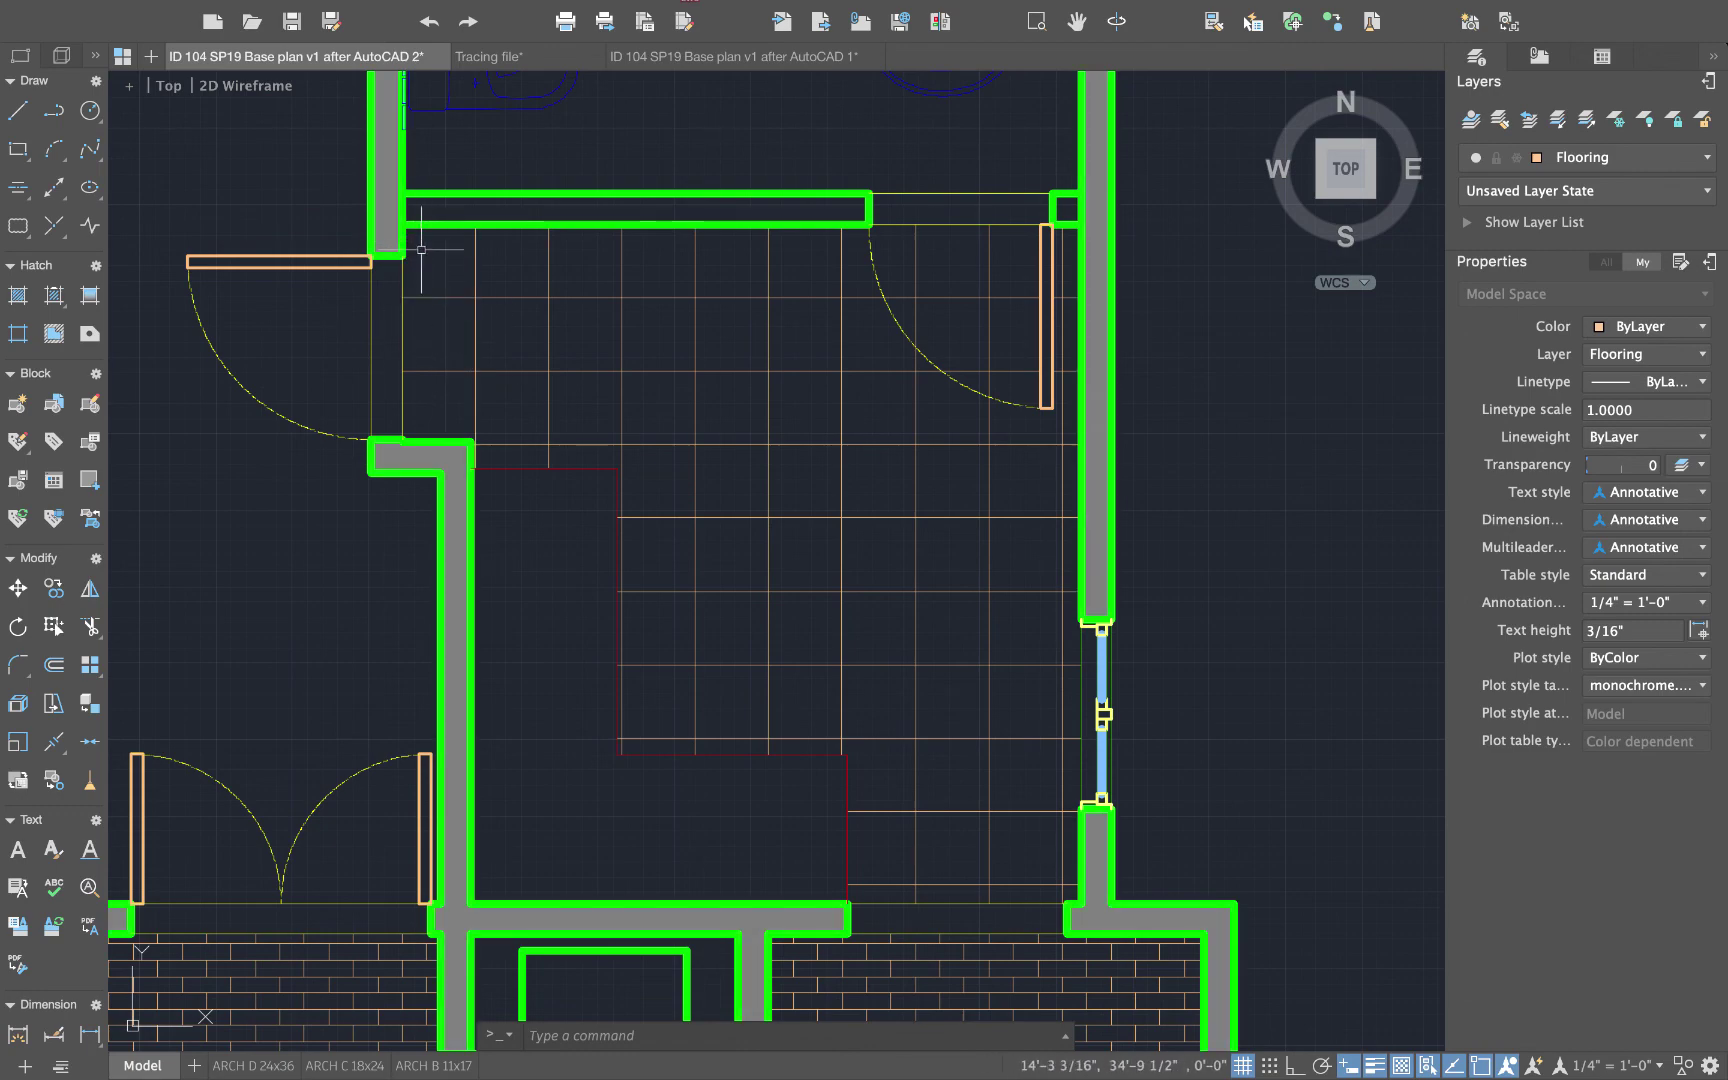
{"action": "scroll", "coordinate": [586, 390], "scroll_direction": "up", "scroll_amount": 2}
{"action": "scroll", "coordinate": [684, 564], "scroll_direction": "down", "scroll_amount": 8}
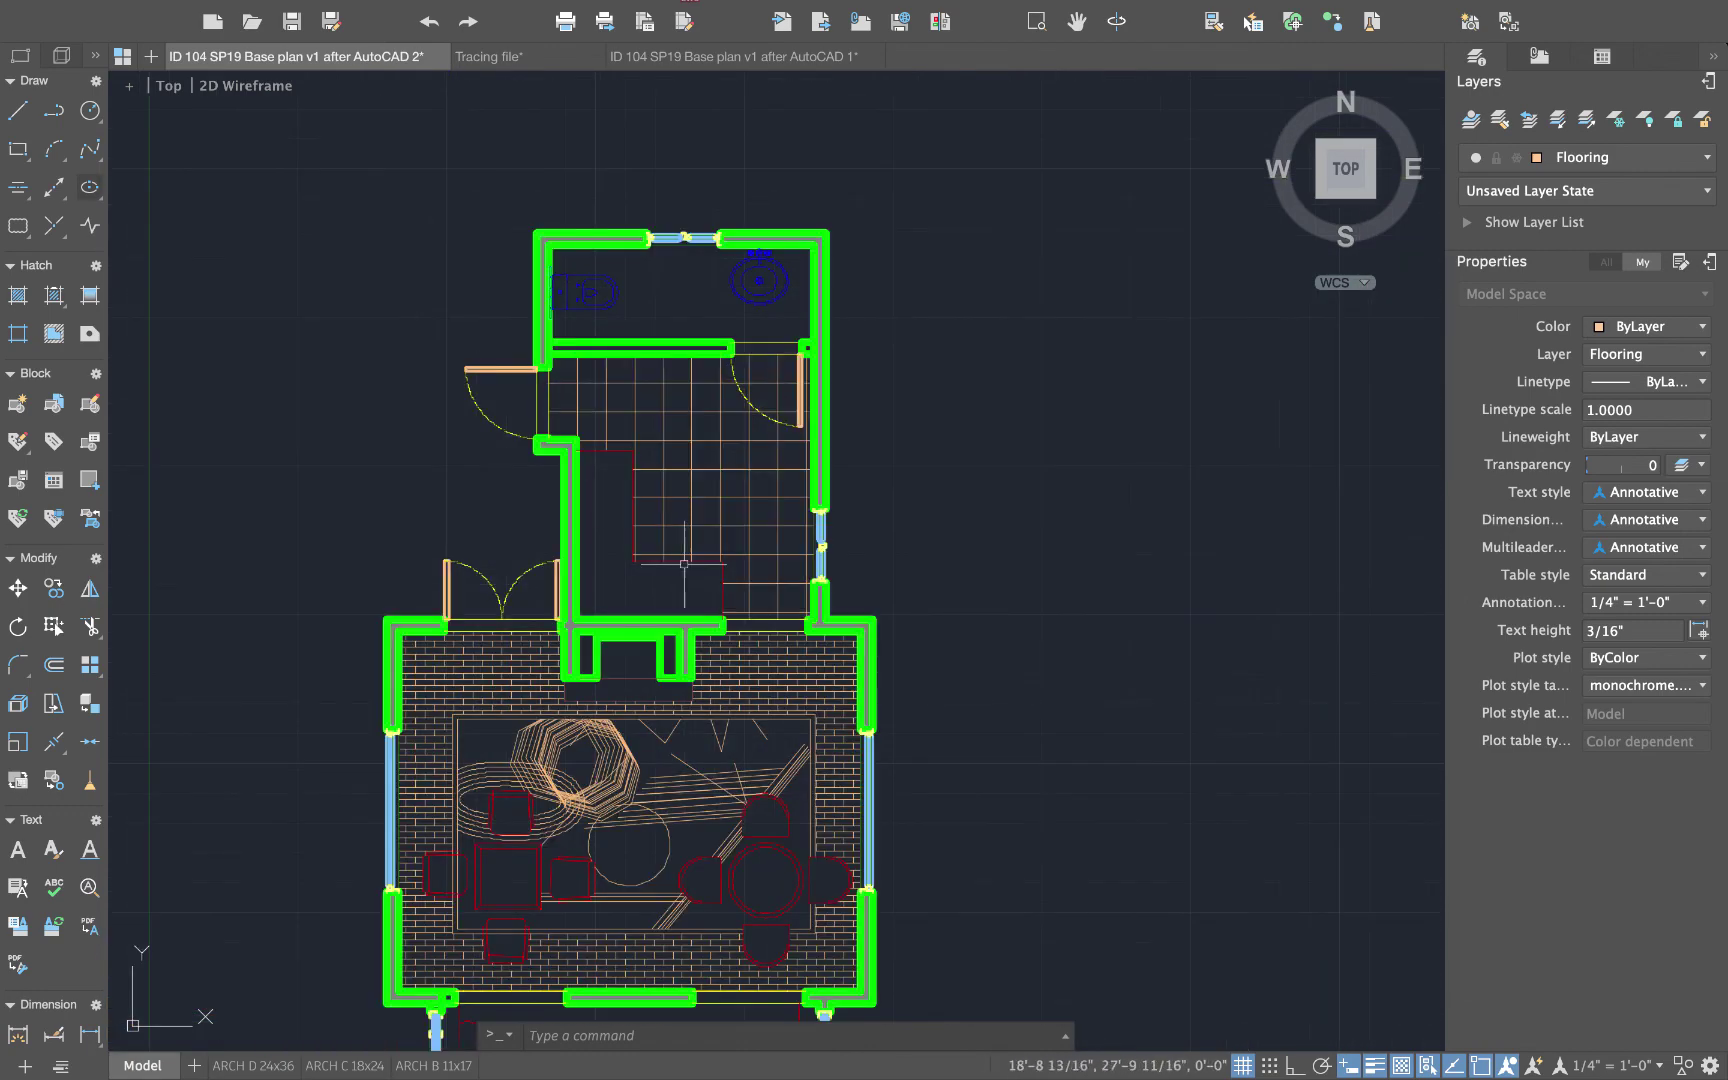
{"action": "scroll", "coordinate": [685, 480], "scroll_direction": "down", "scroll_amount": 5}
{"action": "scroll", "coordinate": [686, 397], "scroll_direction": "up", "scroll_amount": 3}
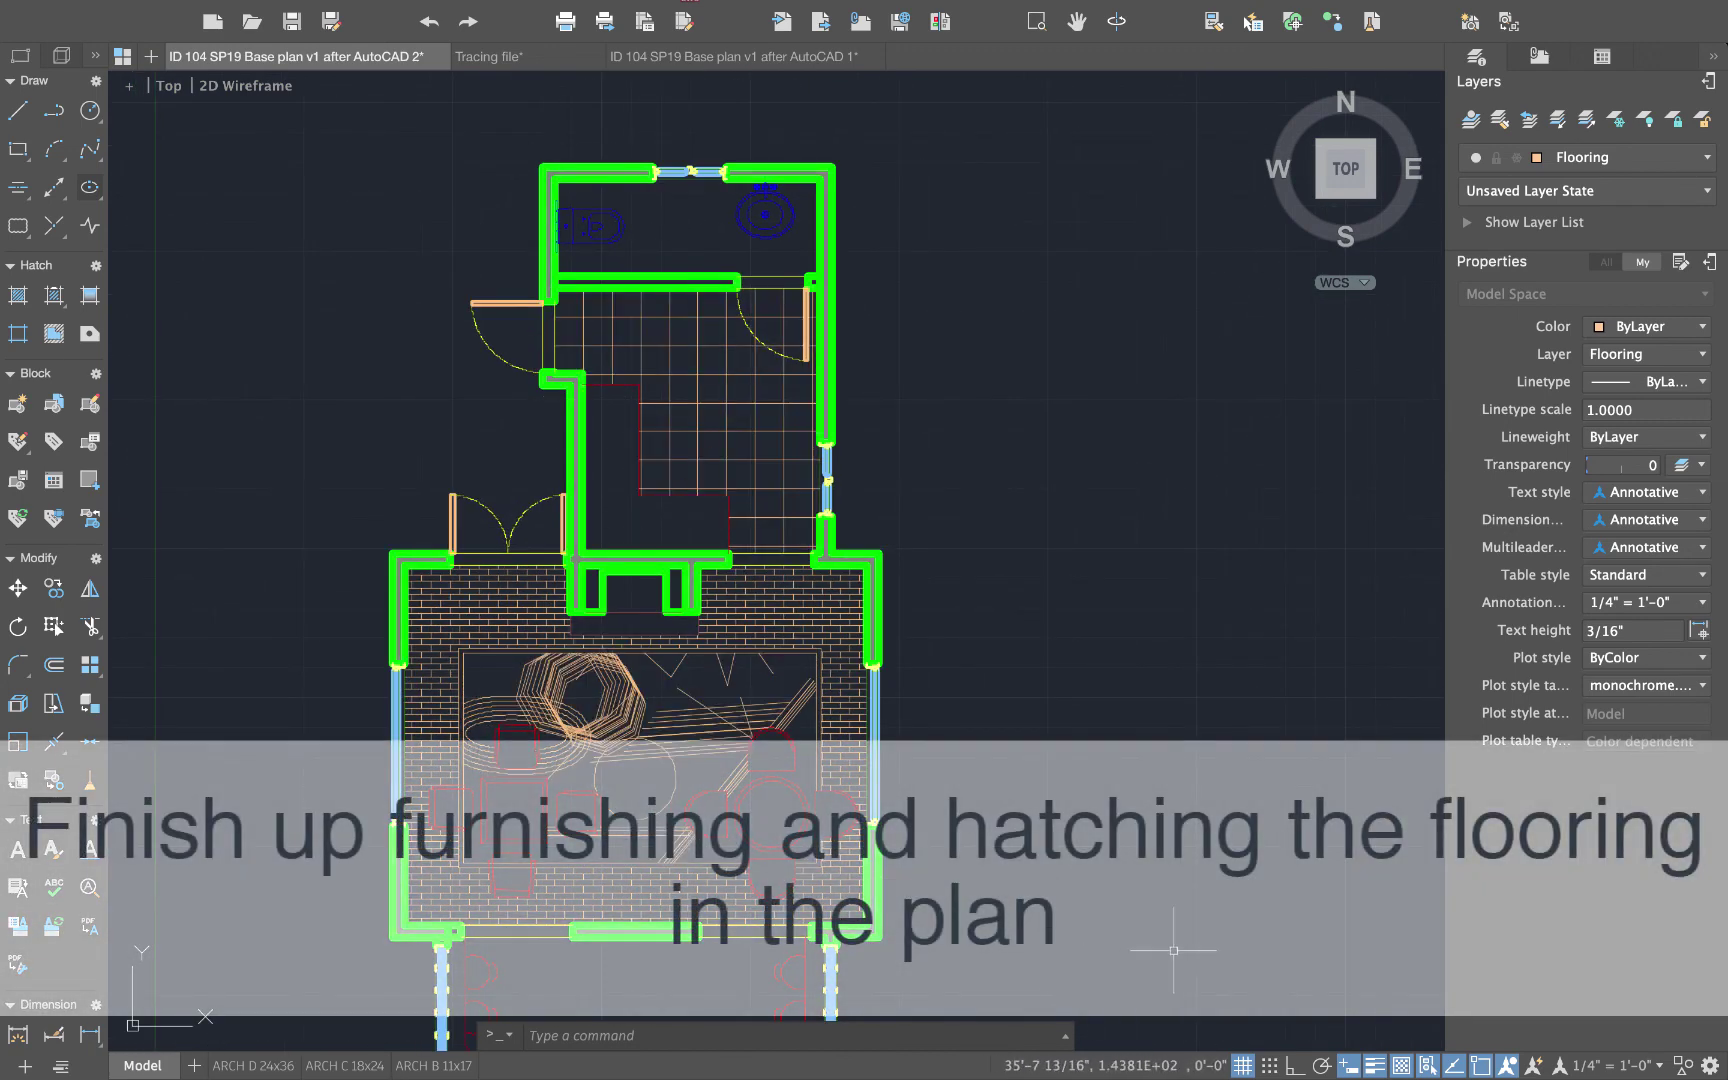
{"action": "middle_click_drag", "start_coordinate": [1111, 807], "coordinate": [1131, 783]}
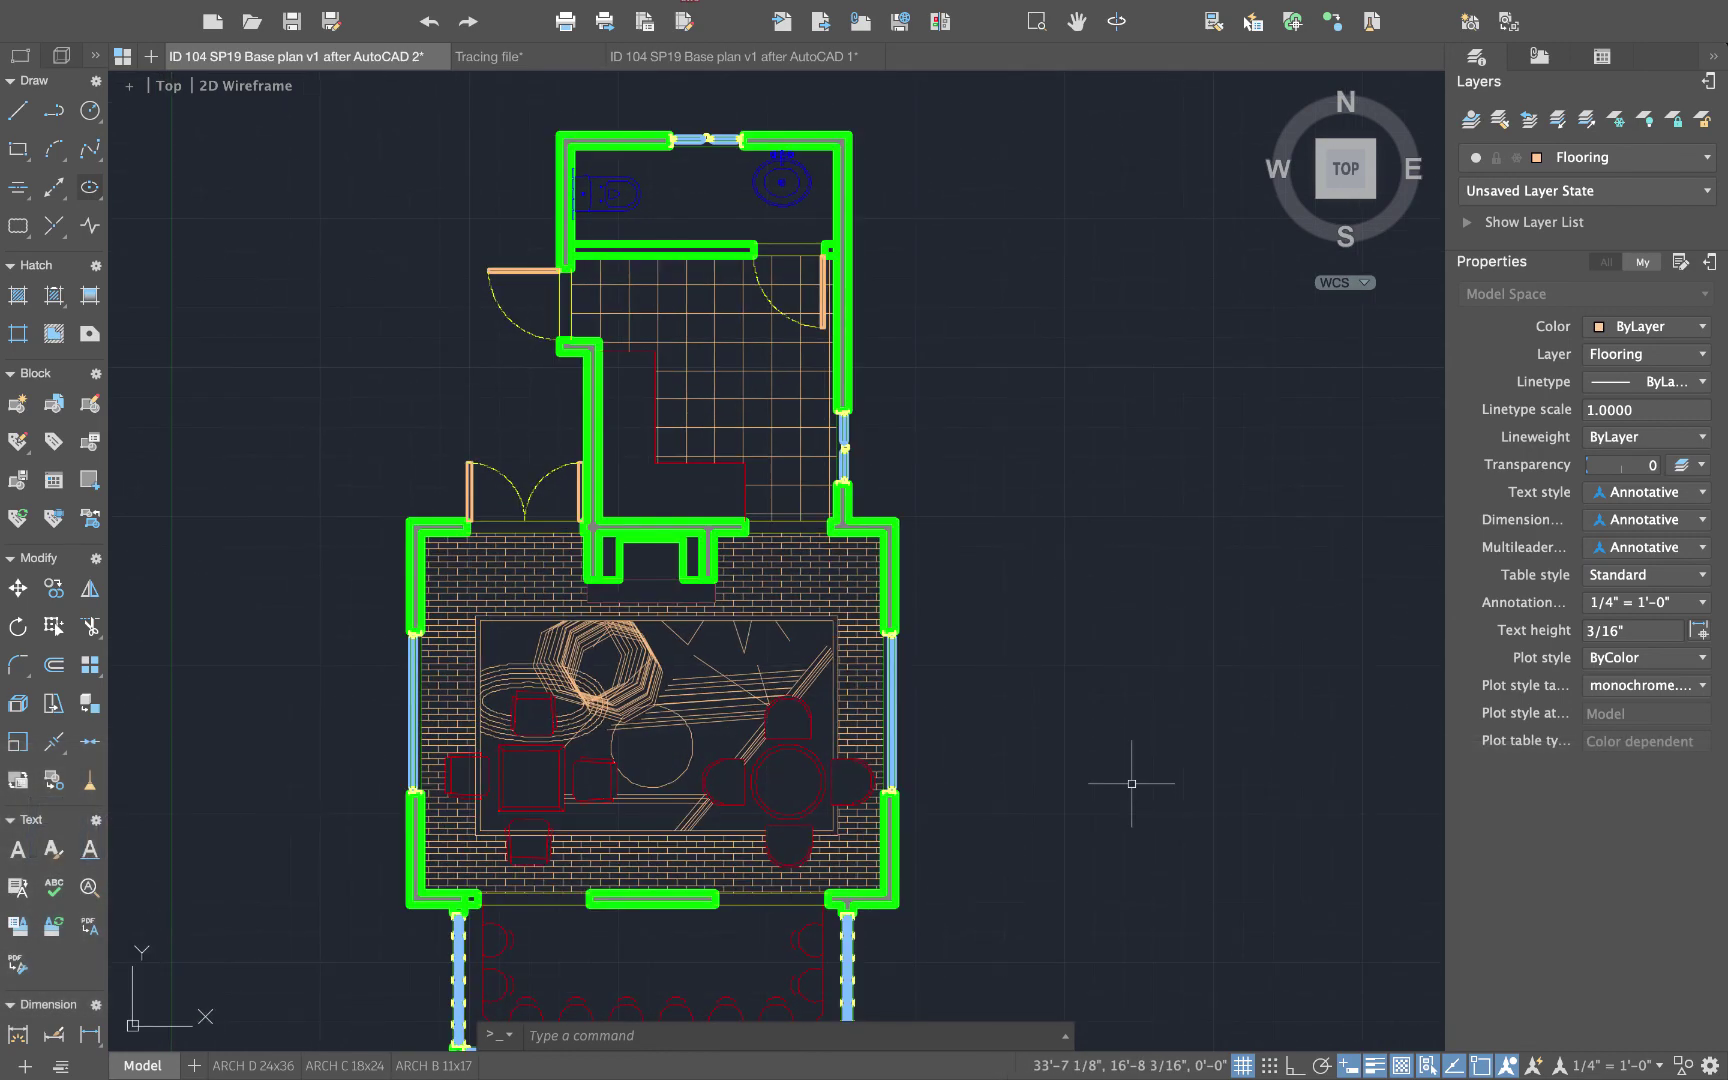